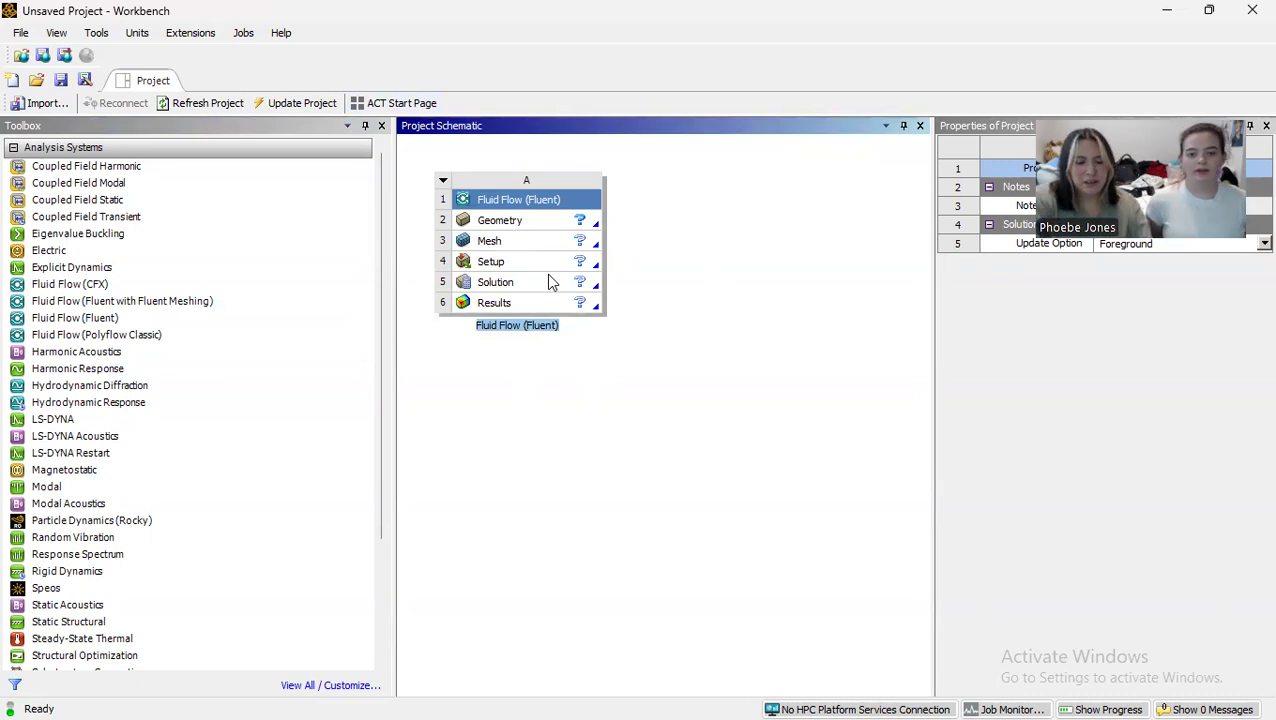
Step: Name the Fluid Flow (Fluent) system "wind tunnel" and open a new DesignModeler geometry for it
{"action": "type", "text": "wind tunnel"}
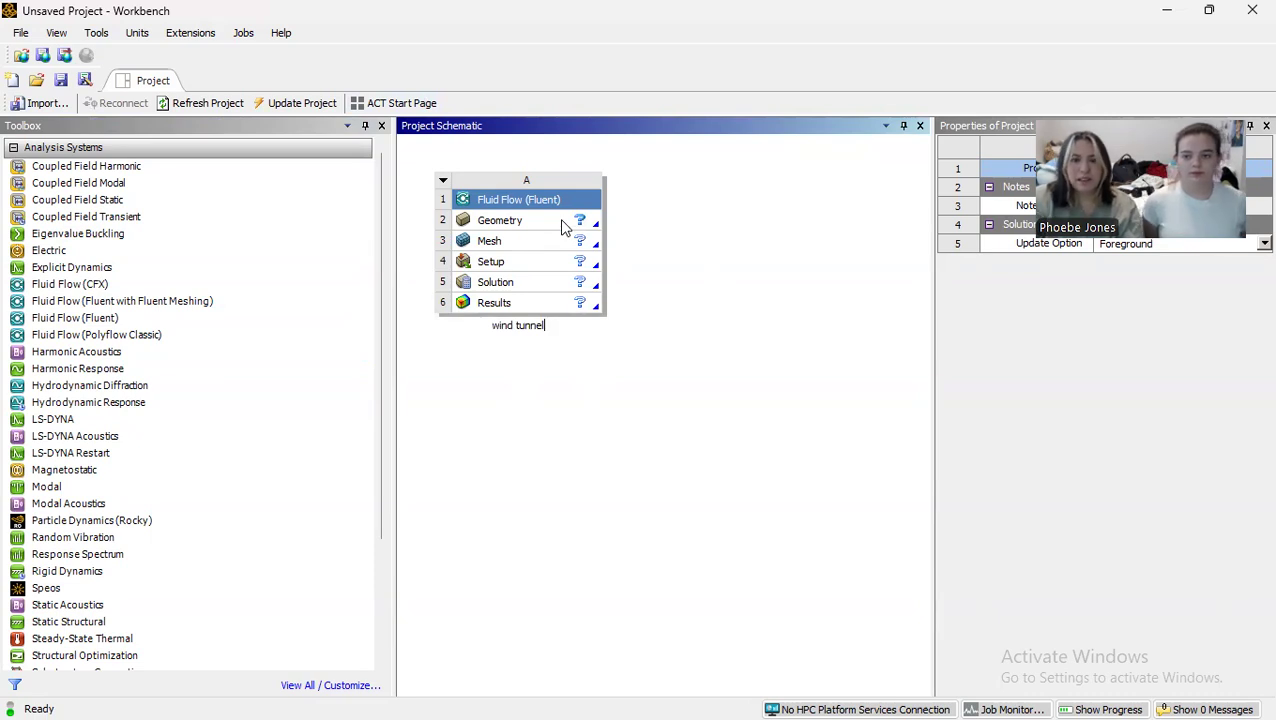
{"action": "left_click", "coordinate": [559, 218]}
{"action": "right_click", "coordinate": [559, 218]}
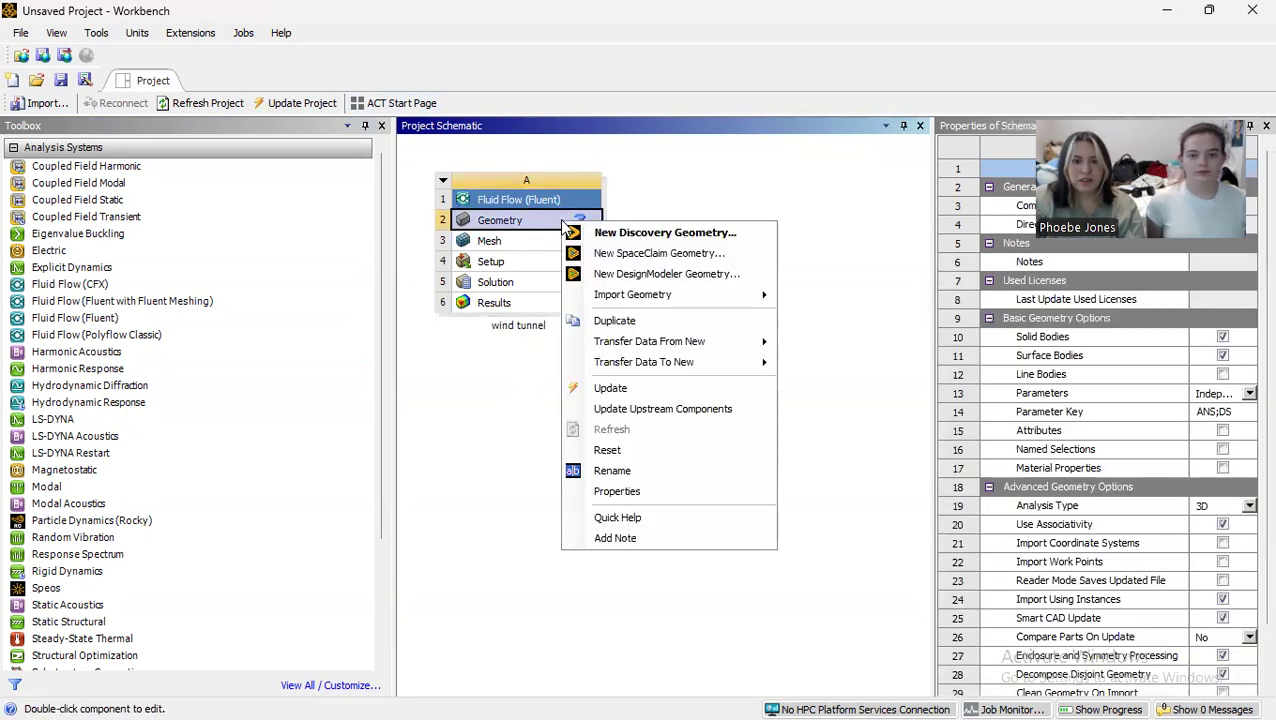
{"action": "left_click", "coordinate": [671, 275]}
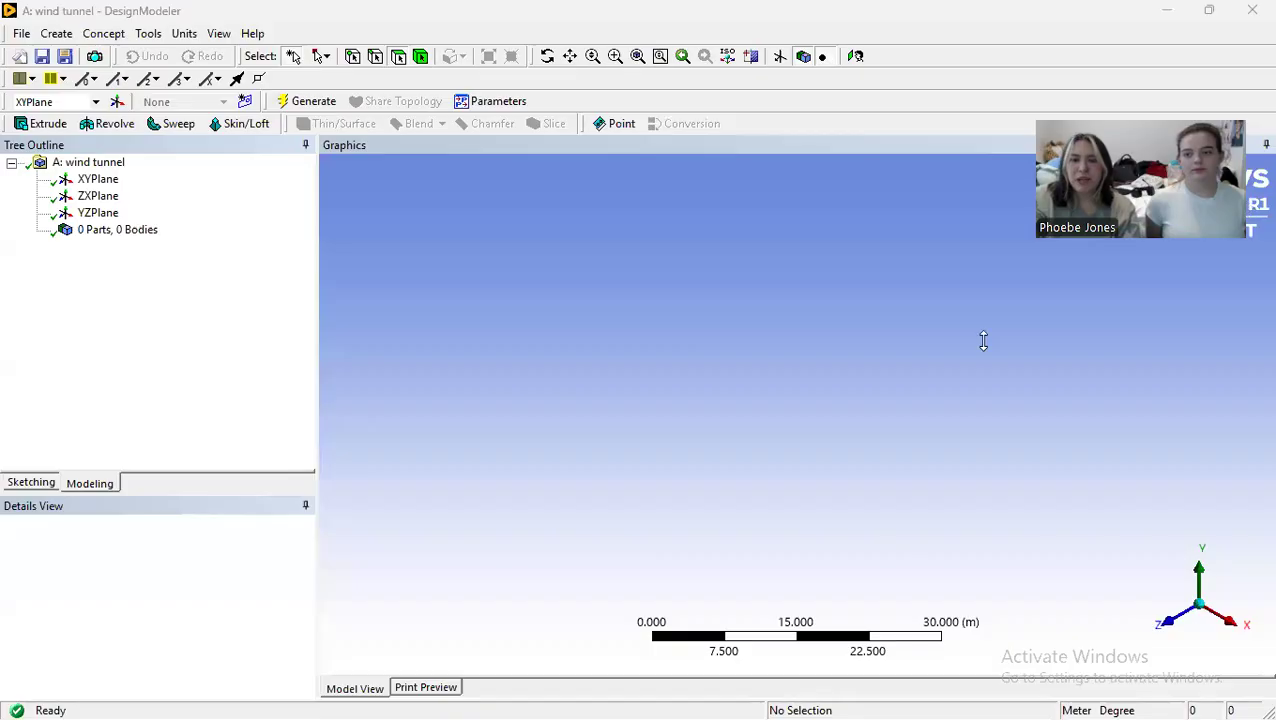
Step: Sketch three end-to-end horizontal lines on the XY plane along the X axis, from about X = -24.3 m to -12.1 m
{"action": "left_click", "coordinate": [1176, 627]}
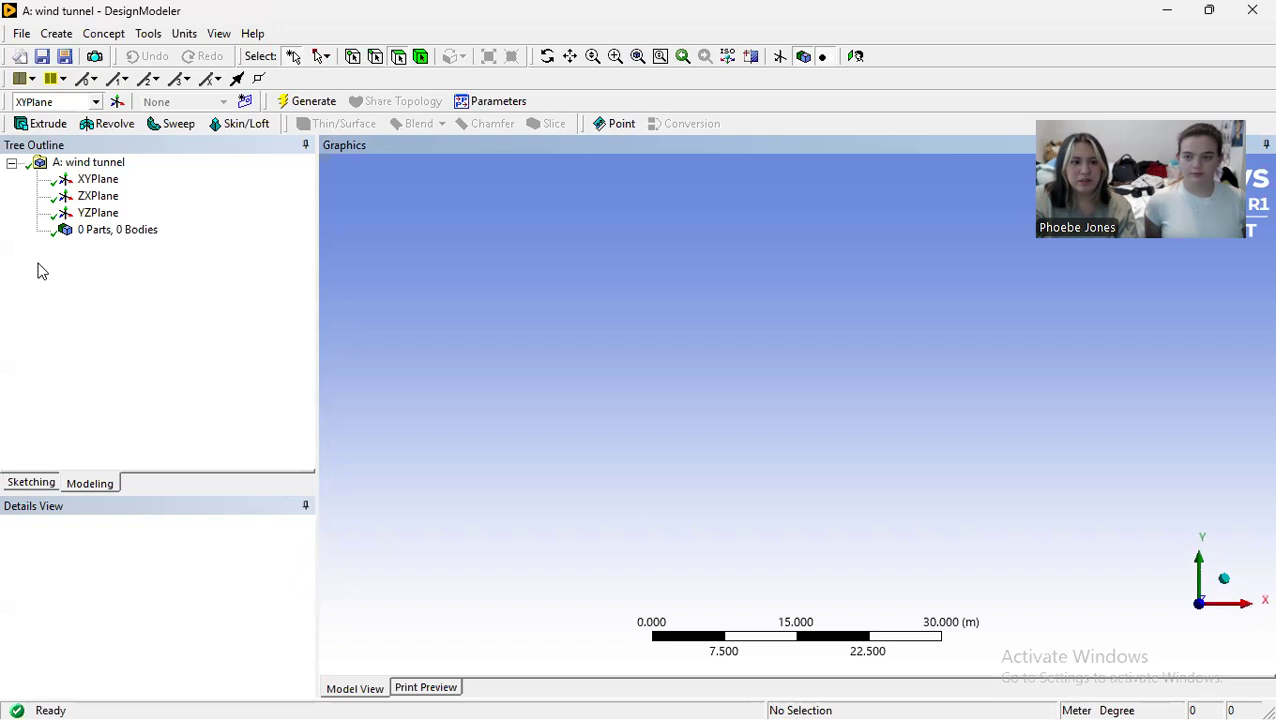
{"action": "left_click", "coordinate": [48, 484]}
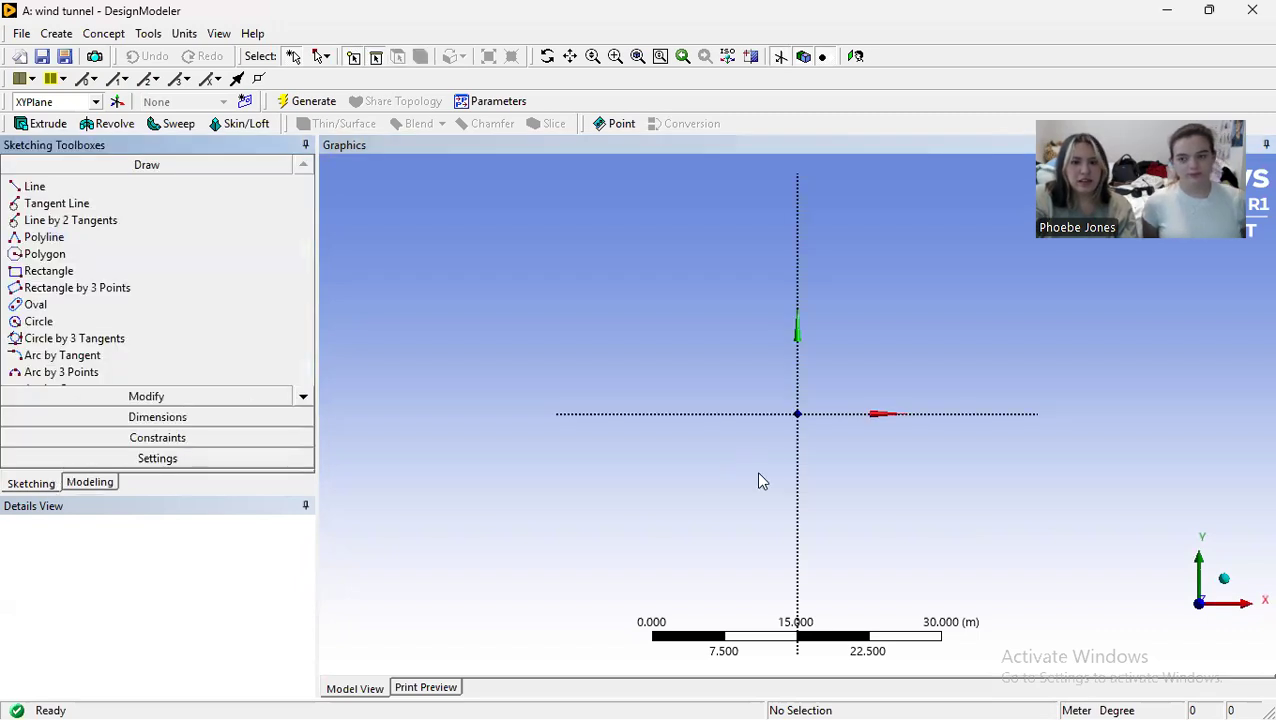
{"action": "scroll", "coordinate": [838, 428], "scroll_direction": "up", "scroll_amount": 1}
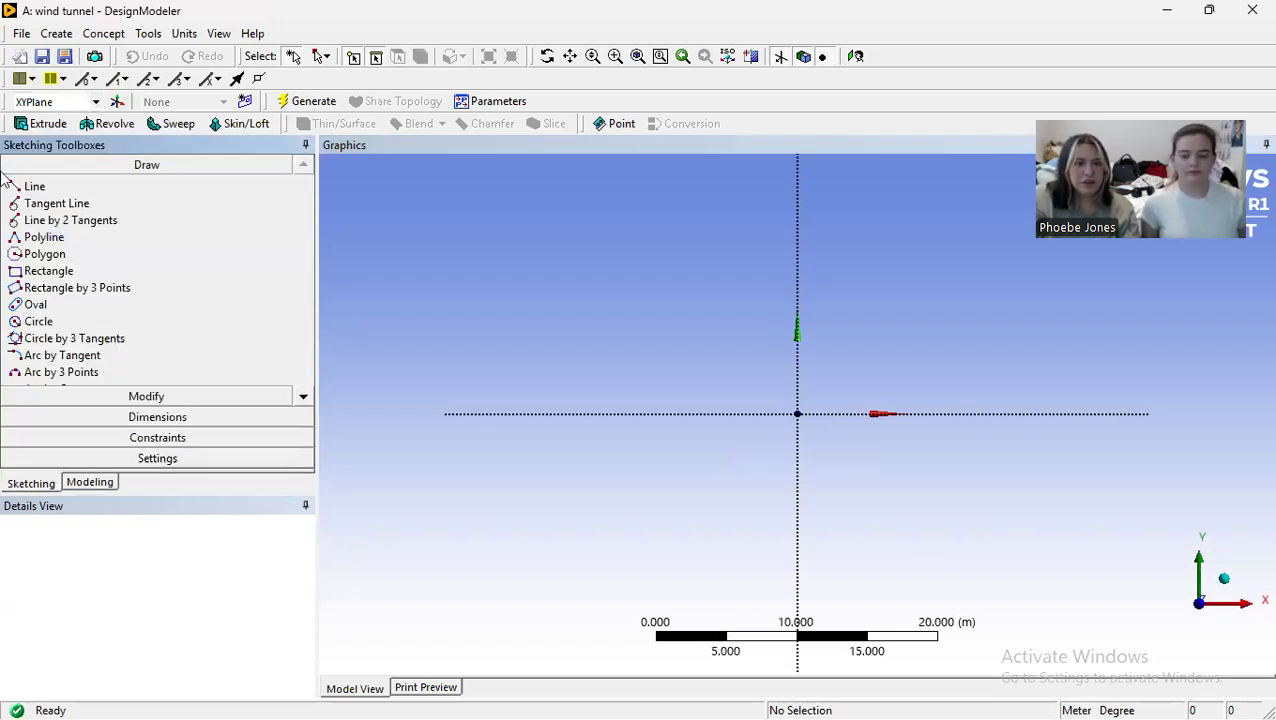
{"action": "left_click", "coordinate": [35, 186]}
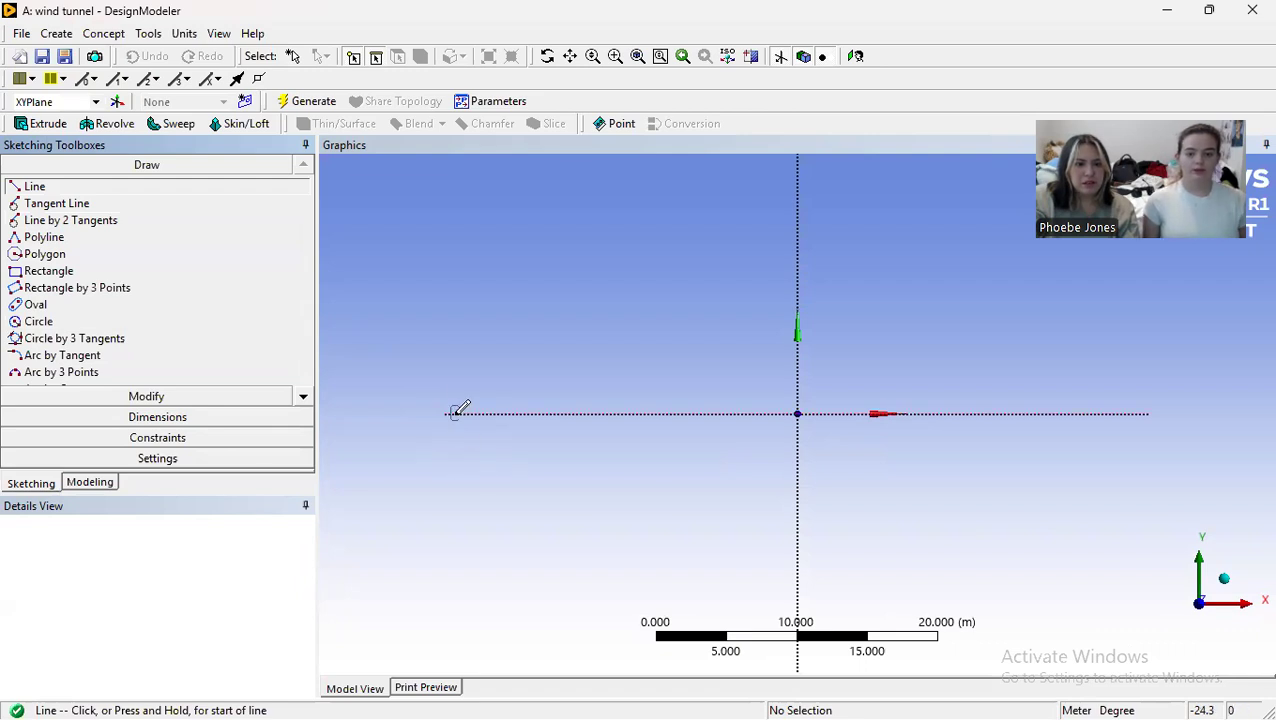
{"action": "left_click_drag", "start_coordinate": [455, 413], "coordinate": [531, 413]}
{"action": "left_click", "coordinate": [525, 412]}
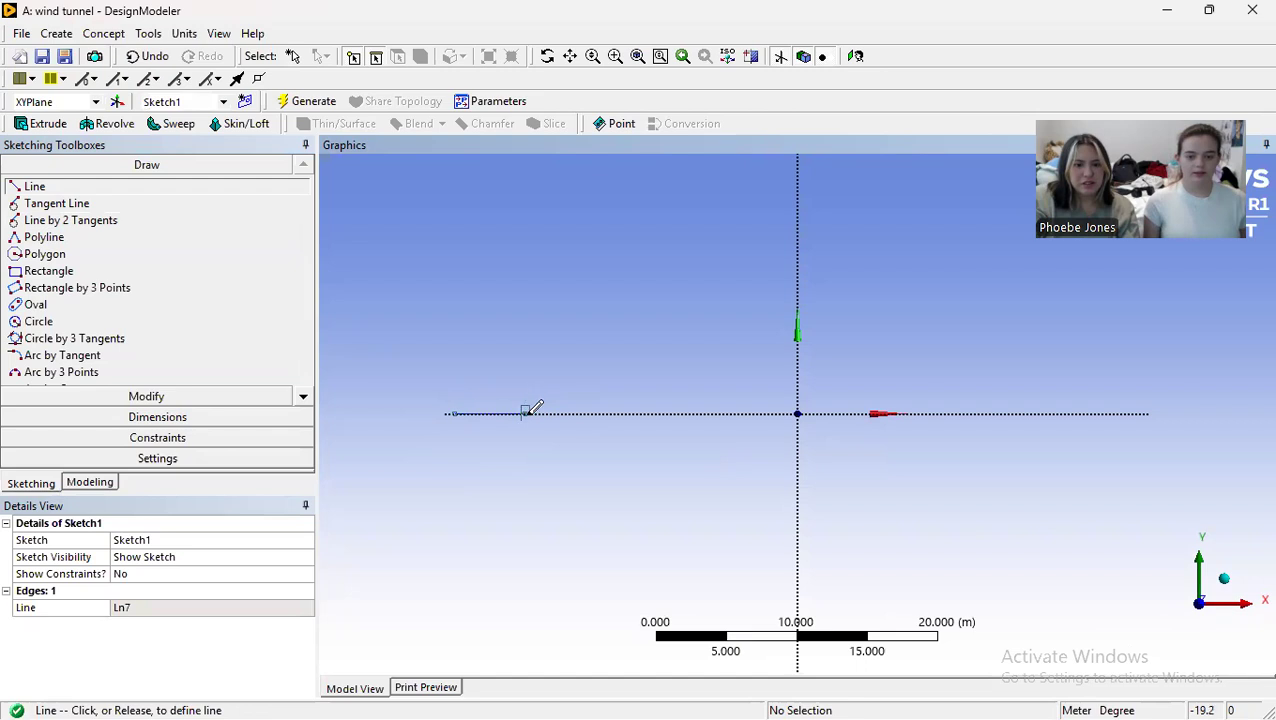
{"action": "left_click", "coordinate": [578, 412]}
{"action": "left_click", "coordinate": [578, 412]}
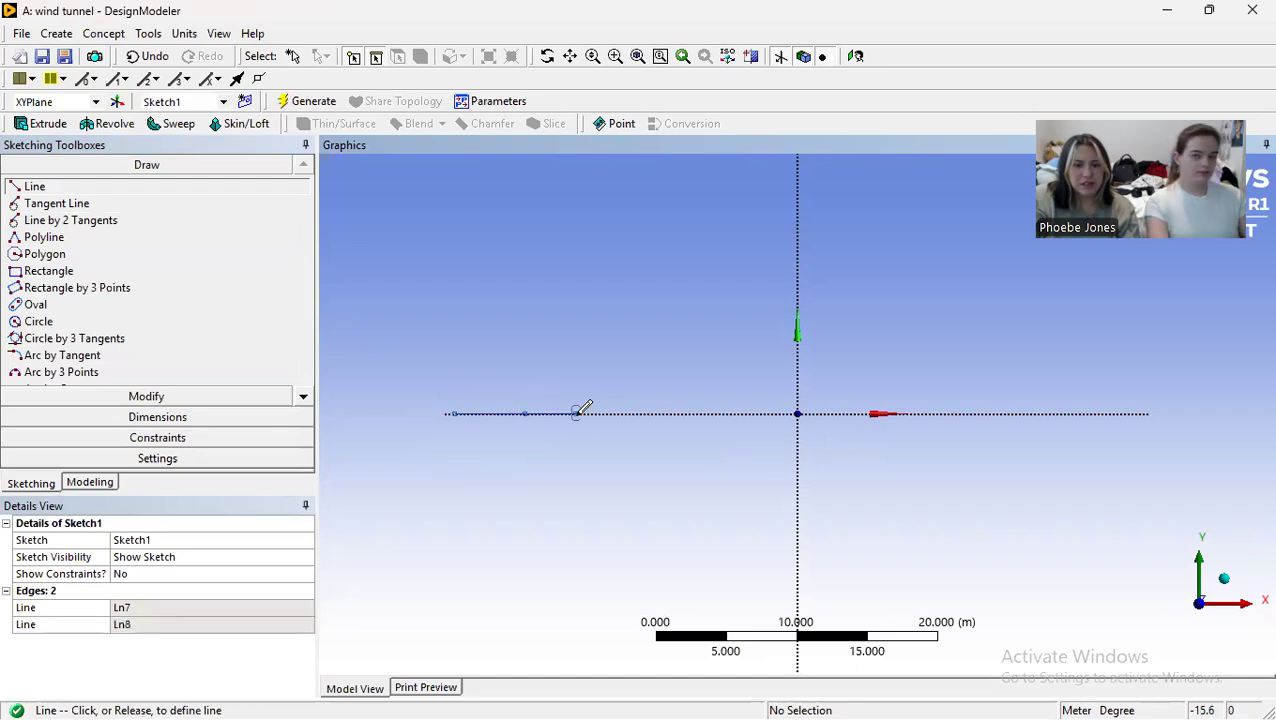
{"action": "left_click", "coordinate": [630, 411]}
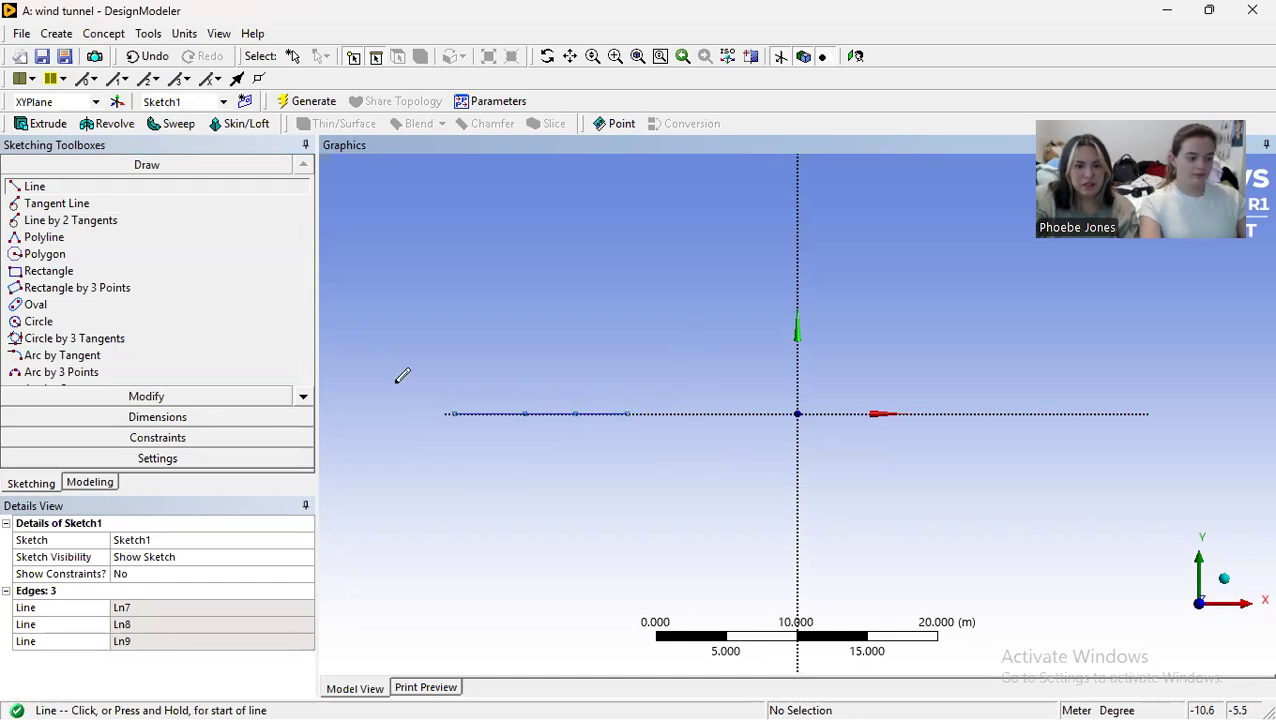
Step: Add a horizontal dimension to the first, leftmost line segment and set it to 1.1176 m
{"action": "scroll", "coordinate": [605, 428], "scroll_direction": "up", "scroll_amount": 1}
{"action": "scroll", "coordinate": [518, 382], "scroll_direction": "down", "scroll_amount": 1}
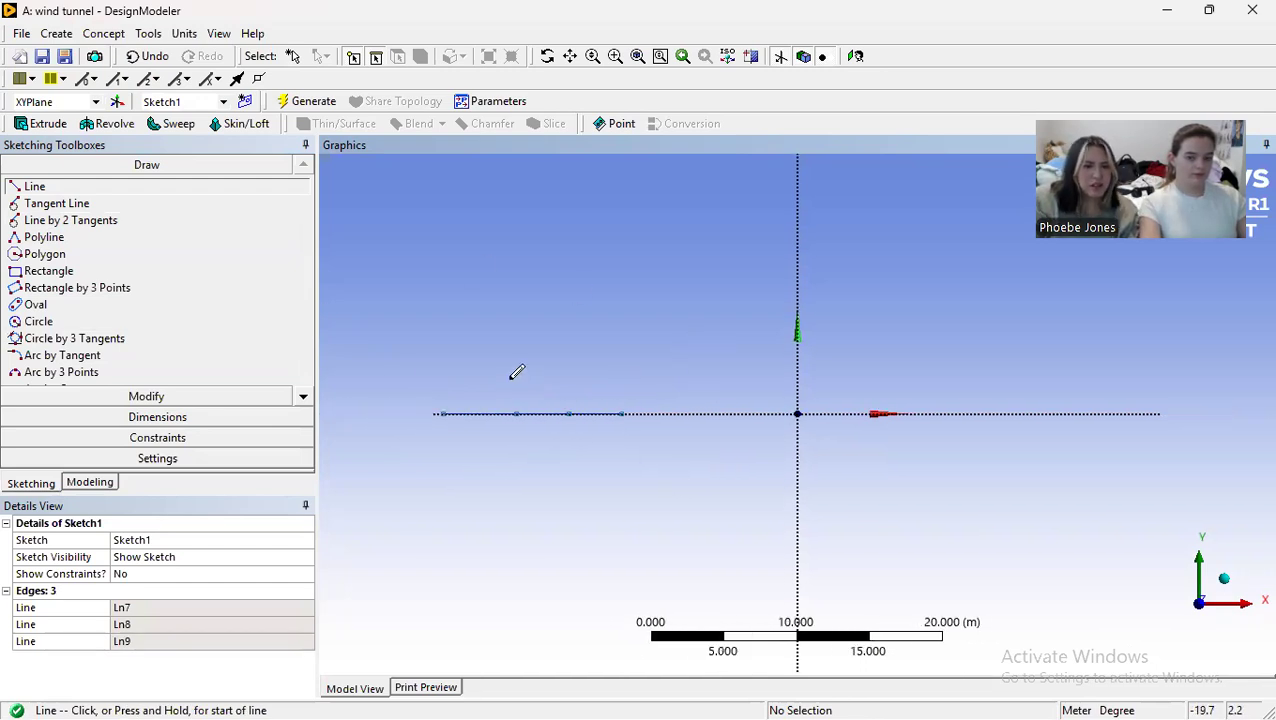
{"action": "left_click", "coordinate": [185, 418]}
{"action": "left_click", "coordinate": [105, 246]}
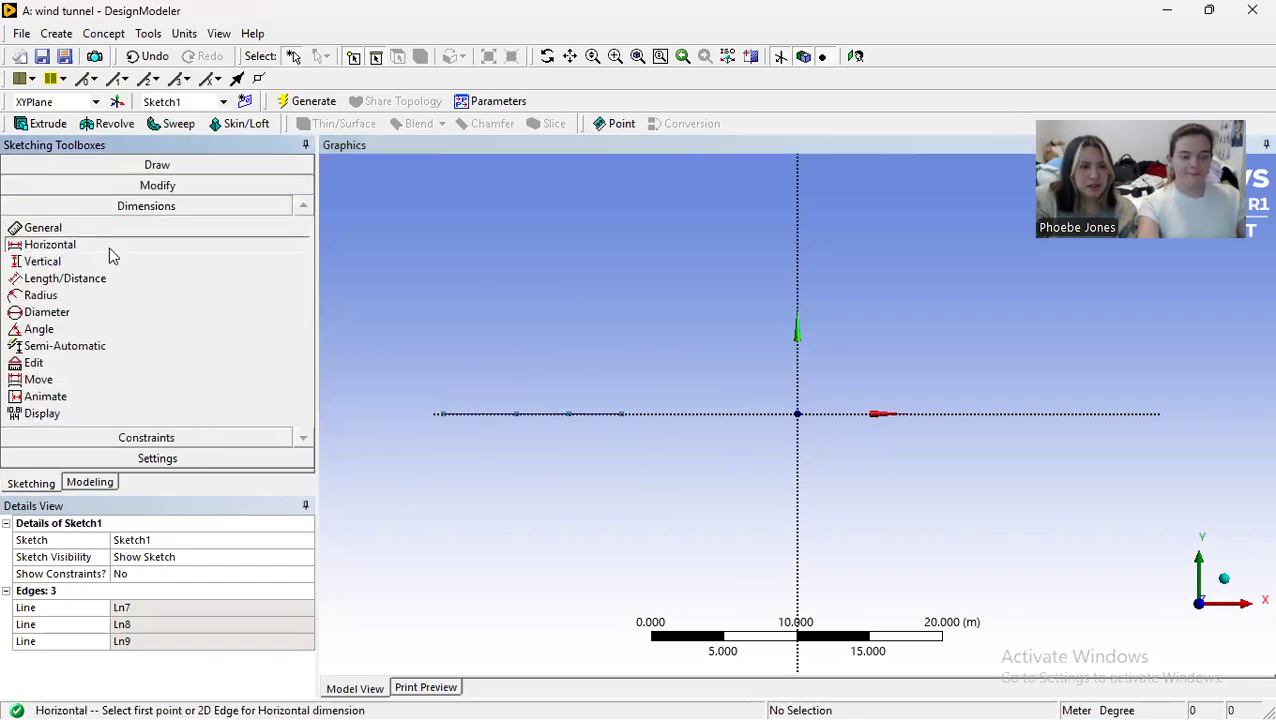
{"action": "left_click", "coordinate": [443, 414]}
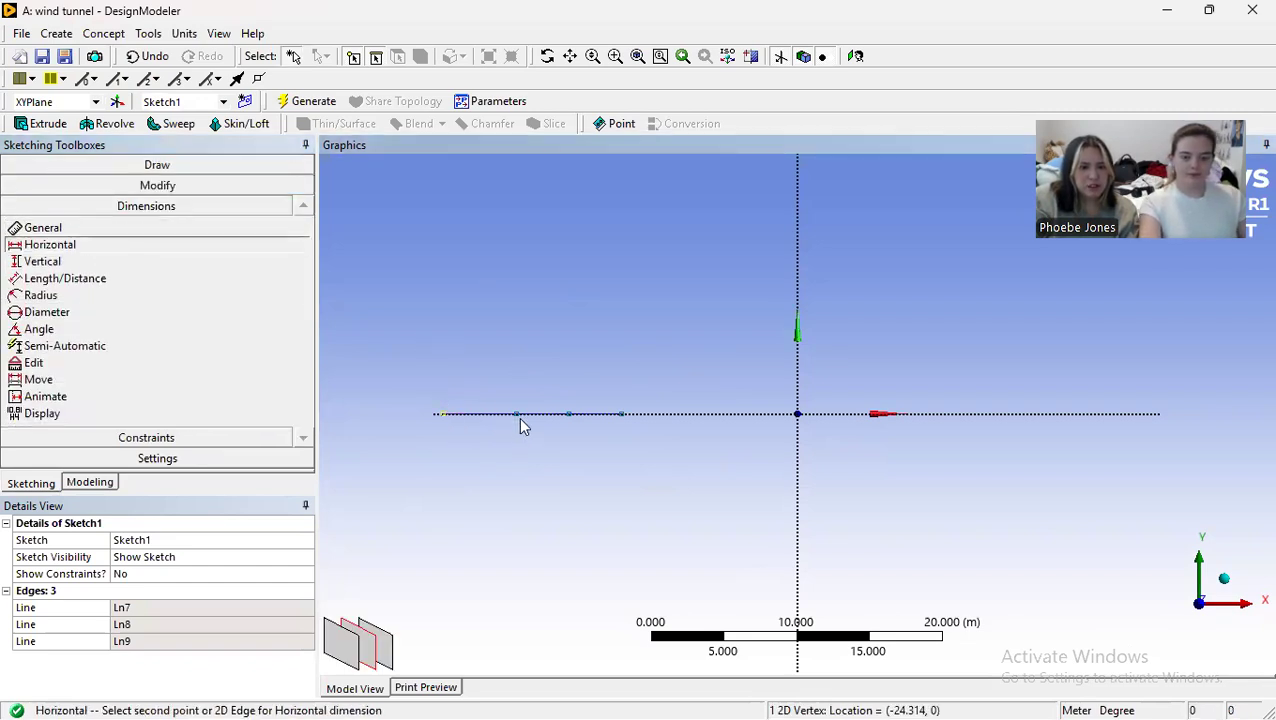
{"action": "left_click", "coordinate": [514, 414]}
{"action": "left_click", "coordinate": [487, 450]}
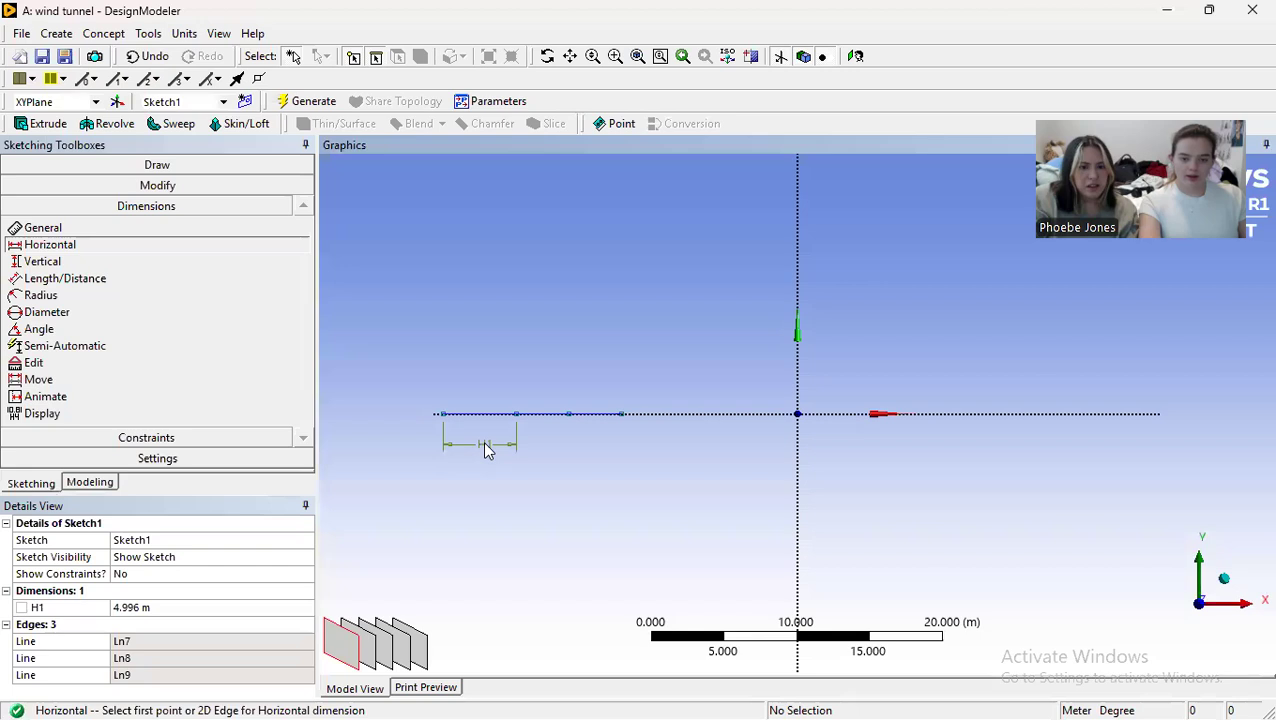
{"action": "left_click", "coordinate": [163, 606]}
{"action": "type", "text": "1.1176"}
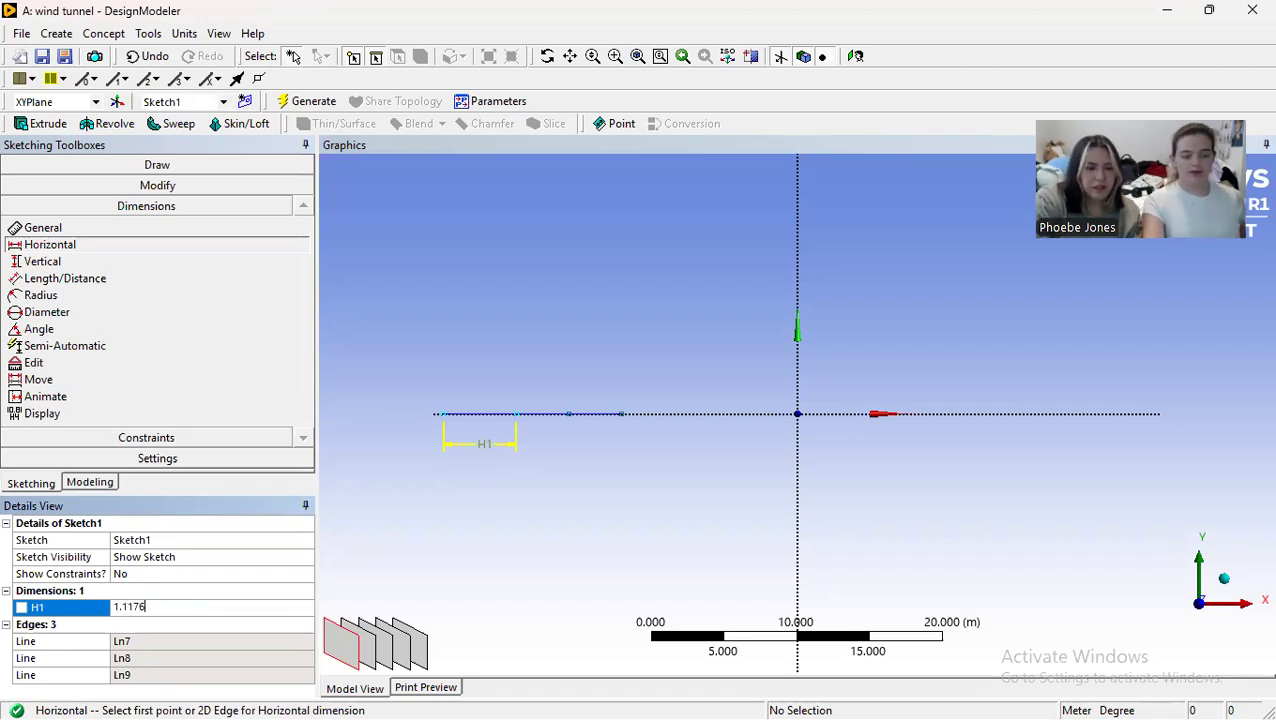
{"action": "key", "text": "Return"}
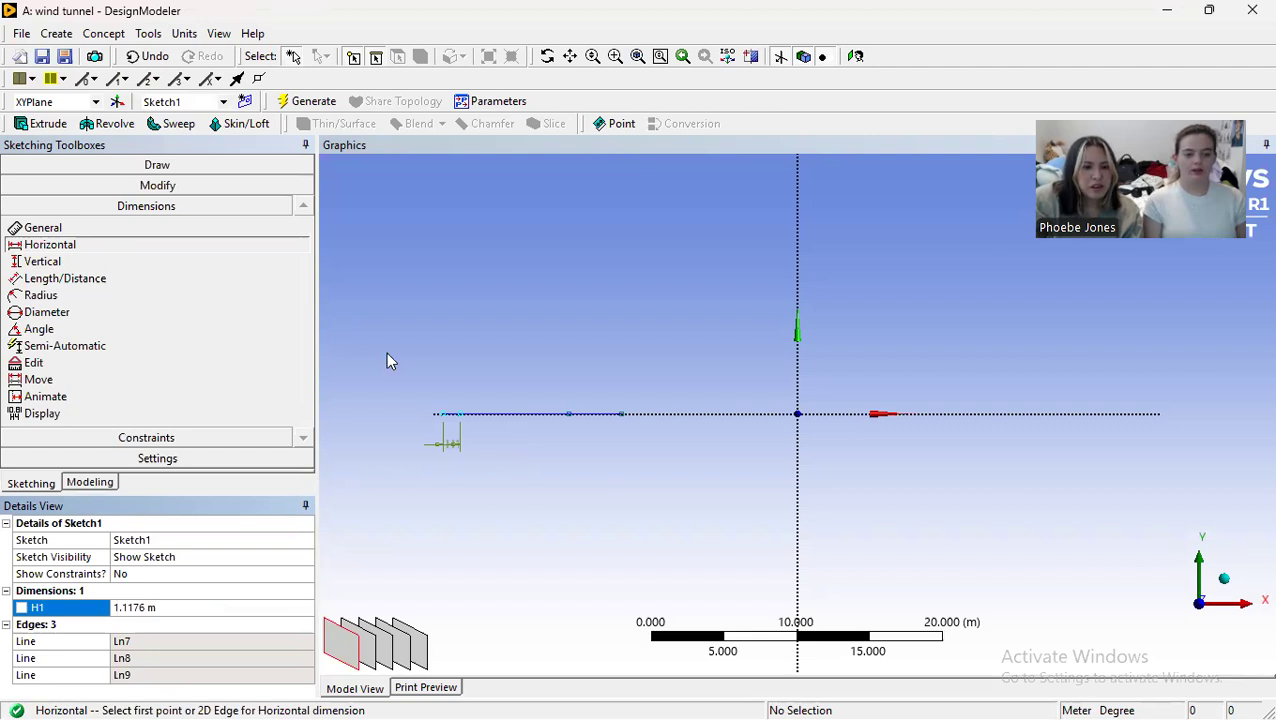
Step: Add a horizontal dimension to the middle line segment and set it to 1.2192 m
{"action": "left_click", "coordinate": [467, 423]}
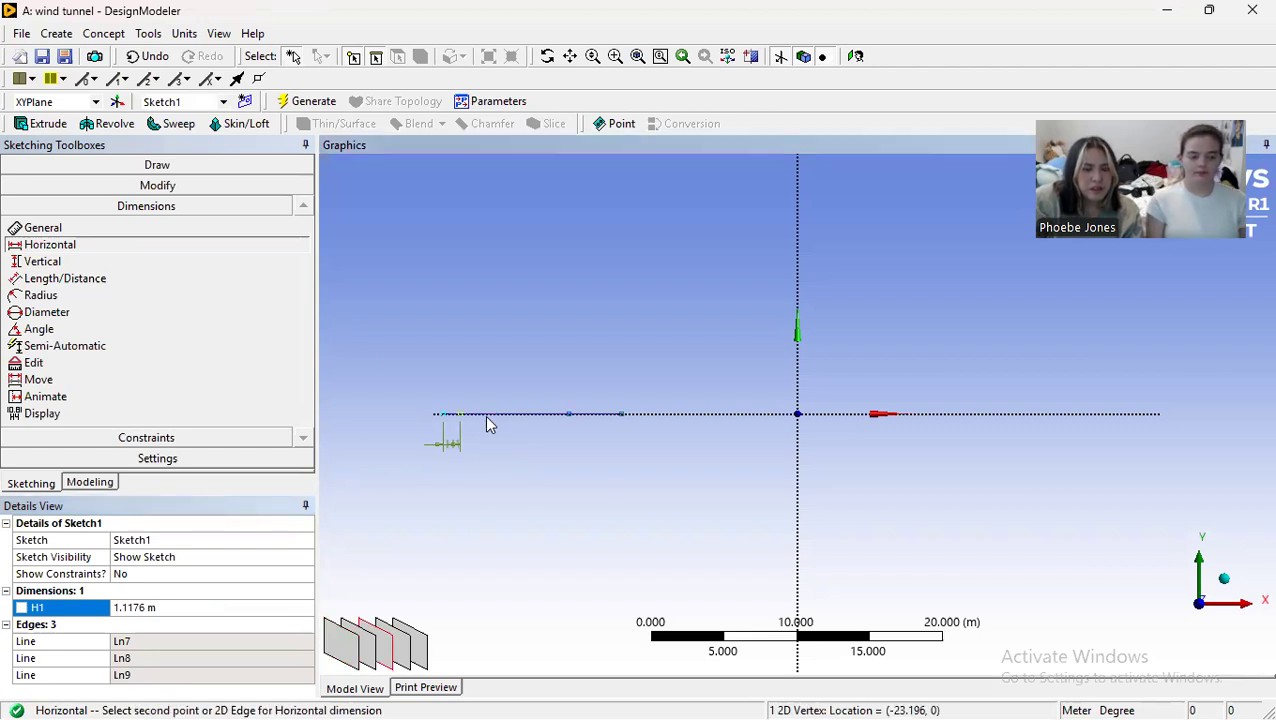
{"action": "left_click", "coordinate": [570, 420]}
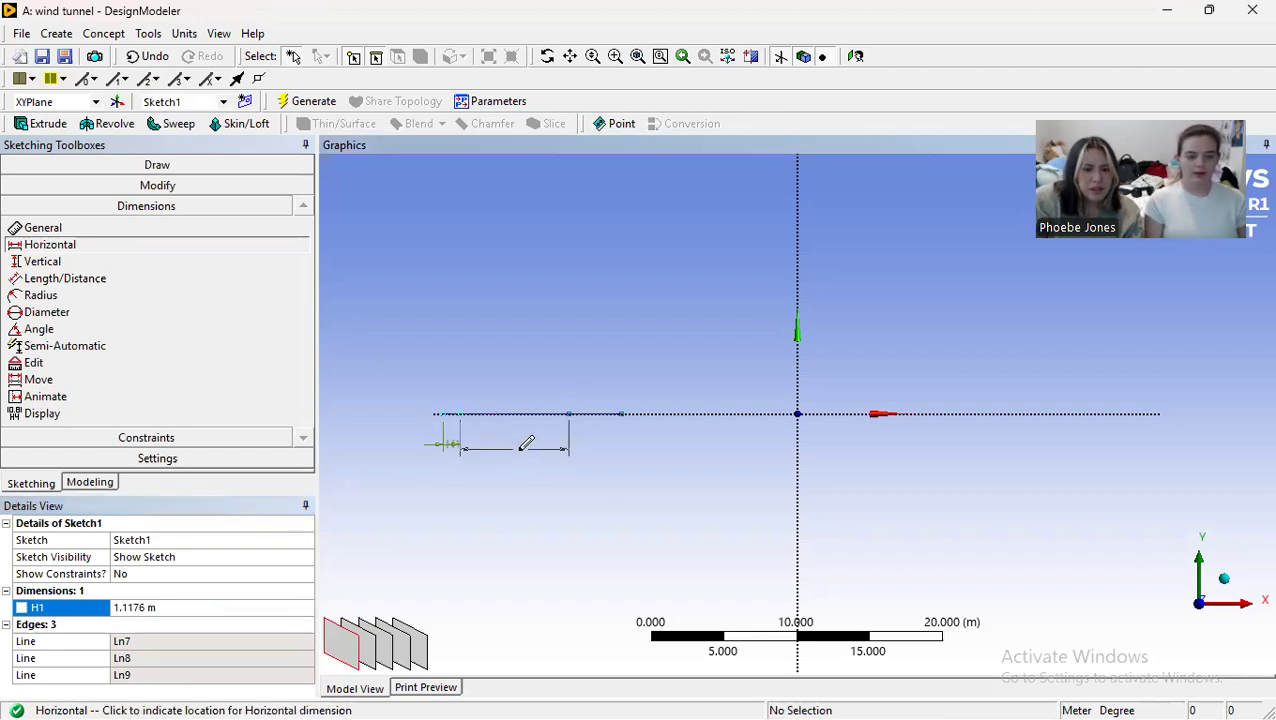
{"action": "left_click", "coordinate": [525, 453]}
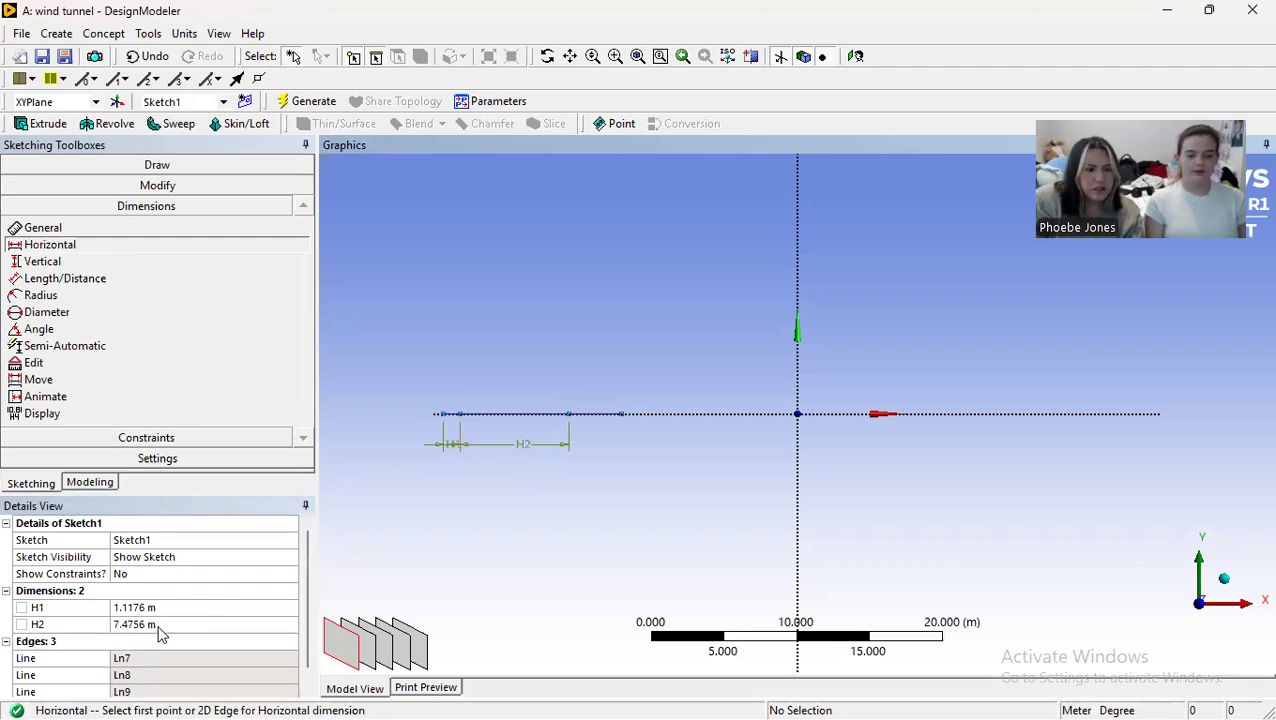
{"action": "left_click", "coordinate": [145, 625]}
{"action": "type", "text": "1.219"}
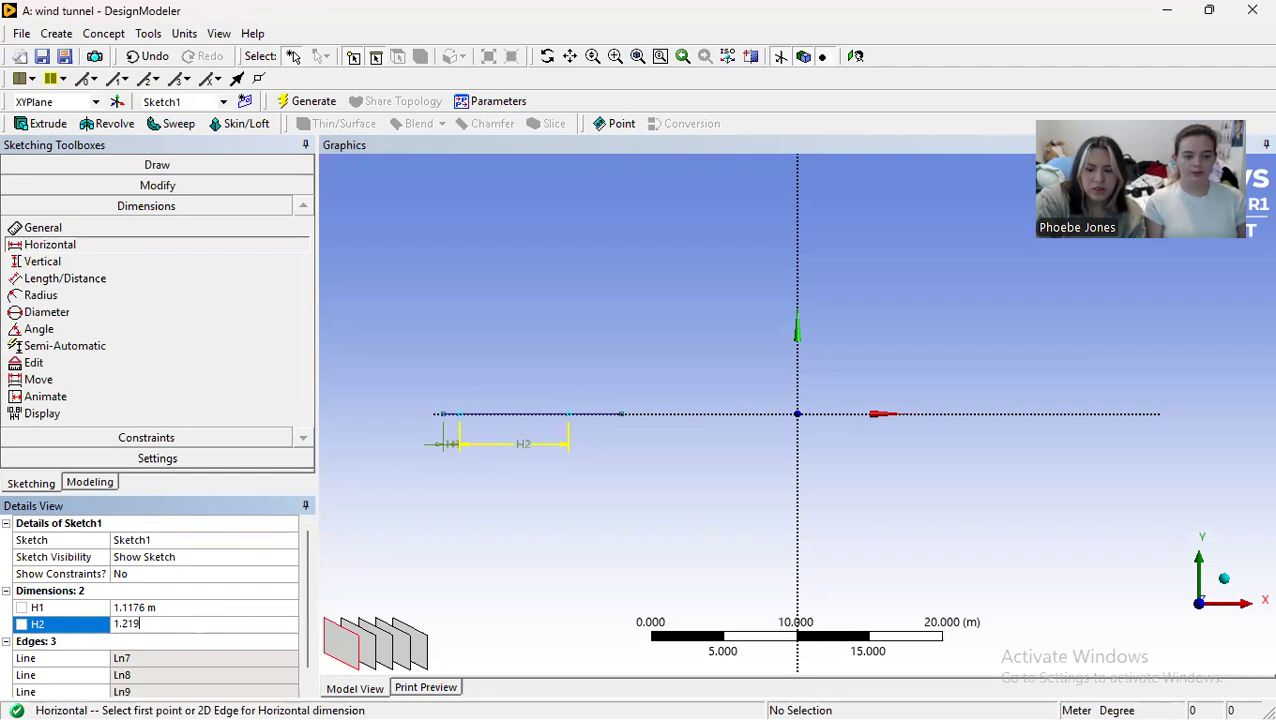
{"action": "type", "text": "2"}
{"action": "key", "text": "Return"}
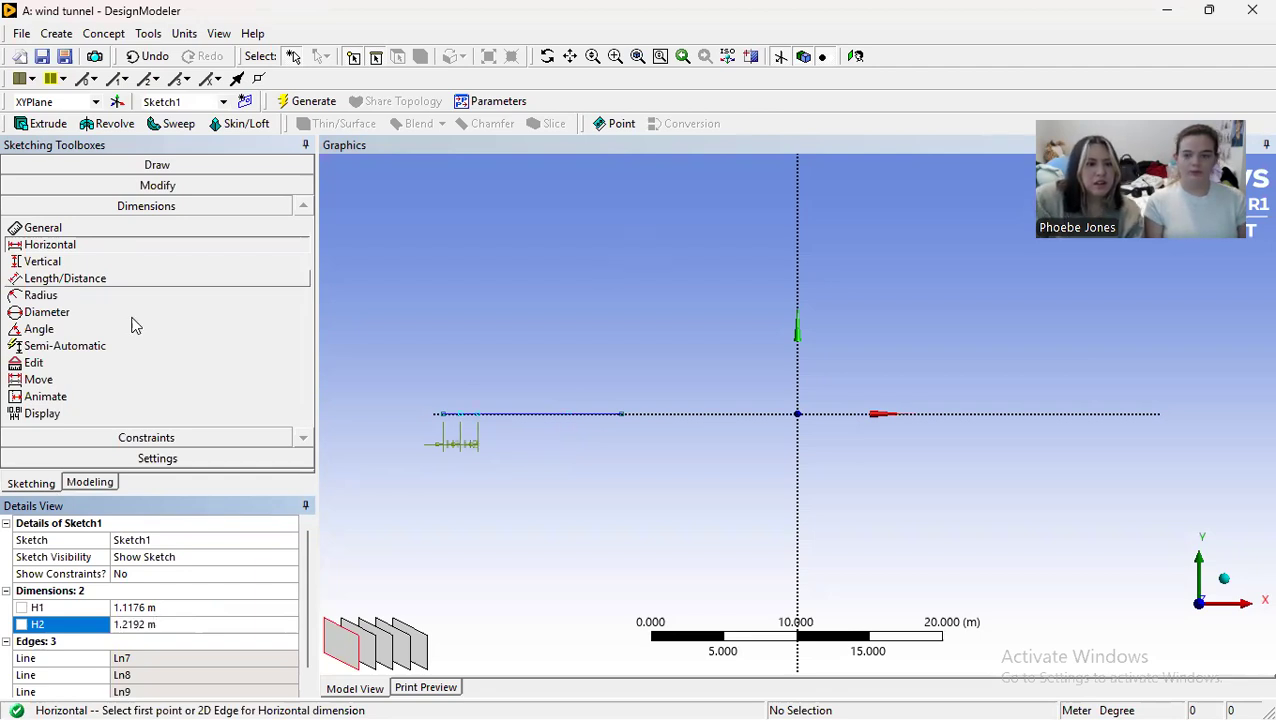
Step: Add a horizontal dimension to the third, rightmost line segment and set it to 1.5748 m
{"action": "left_click", "coordinate": [621, 414]}
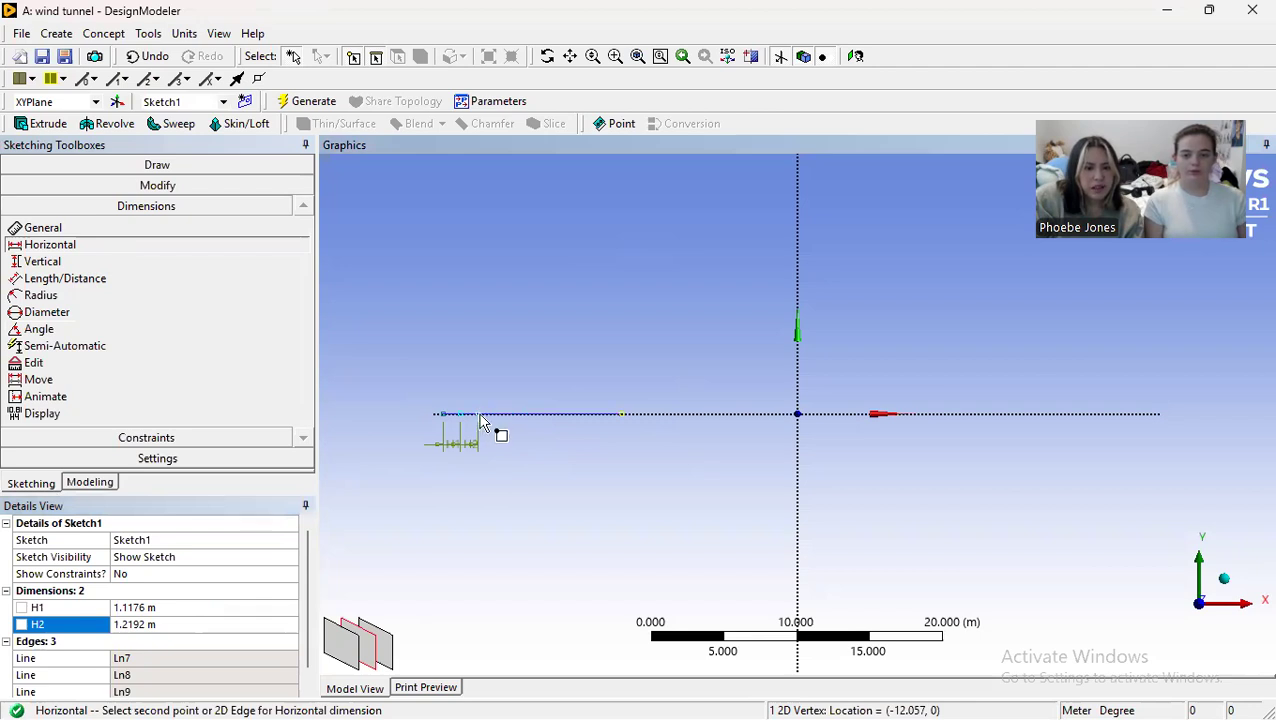
{"action": "left_click", "coordinate": [481, 423]}
{"action": "left_click", "coordinate": [545, 450]}
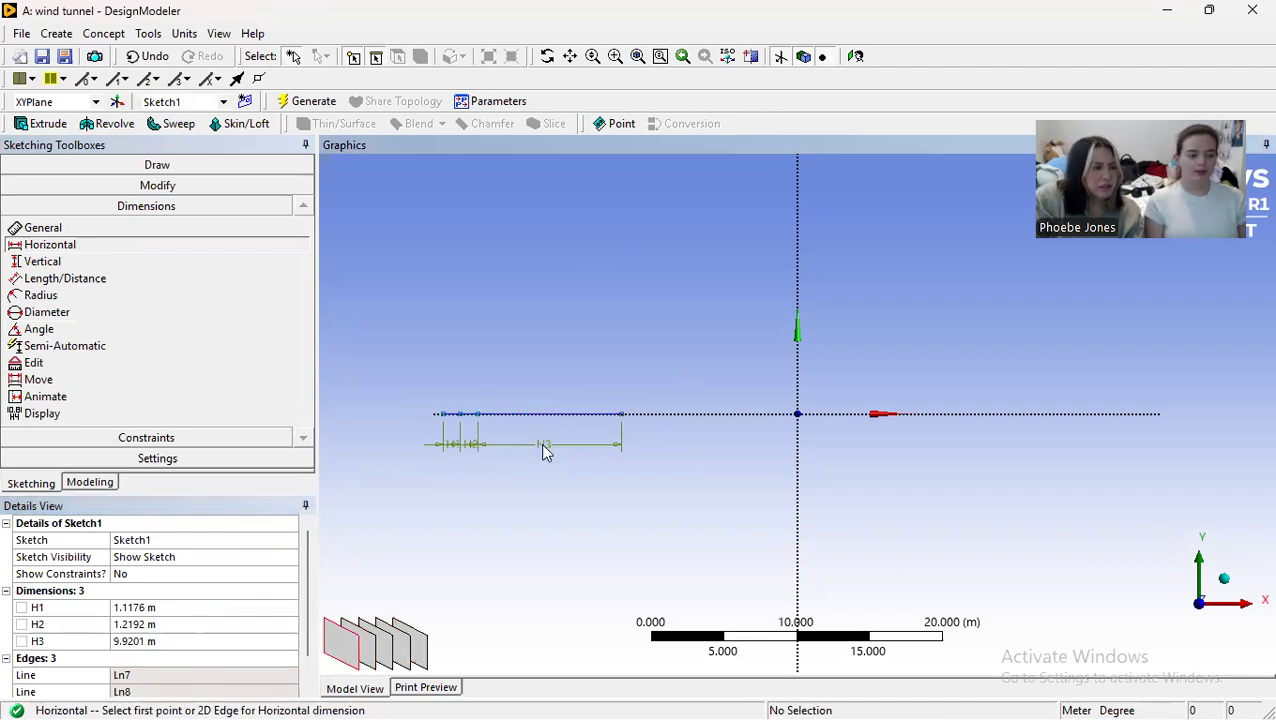
{"action": "left_click", "coordinate": [160, 641]}
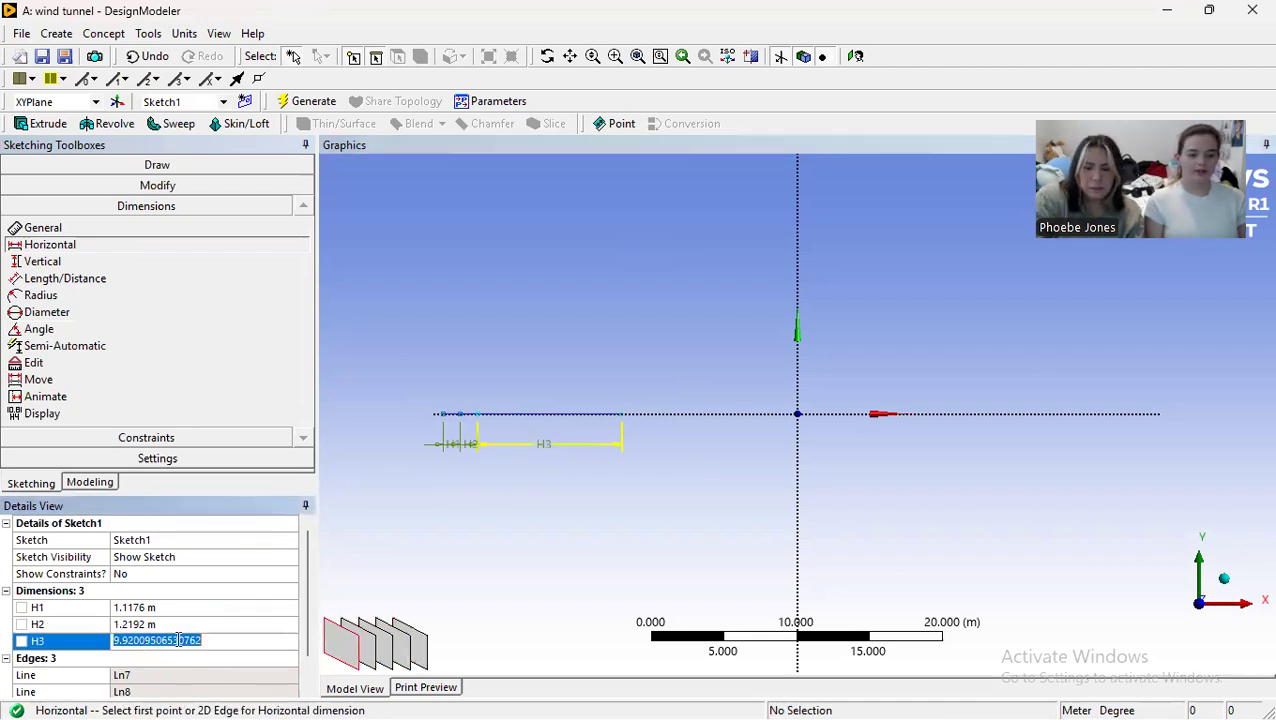
{"action": "type", "text": "1.5748"}
{"action": "key", "text": "Return"}
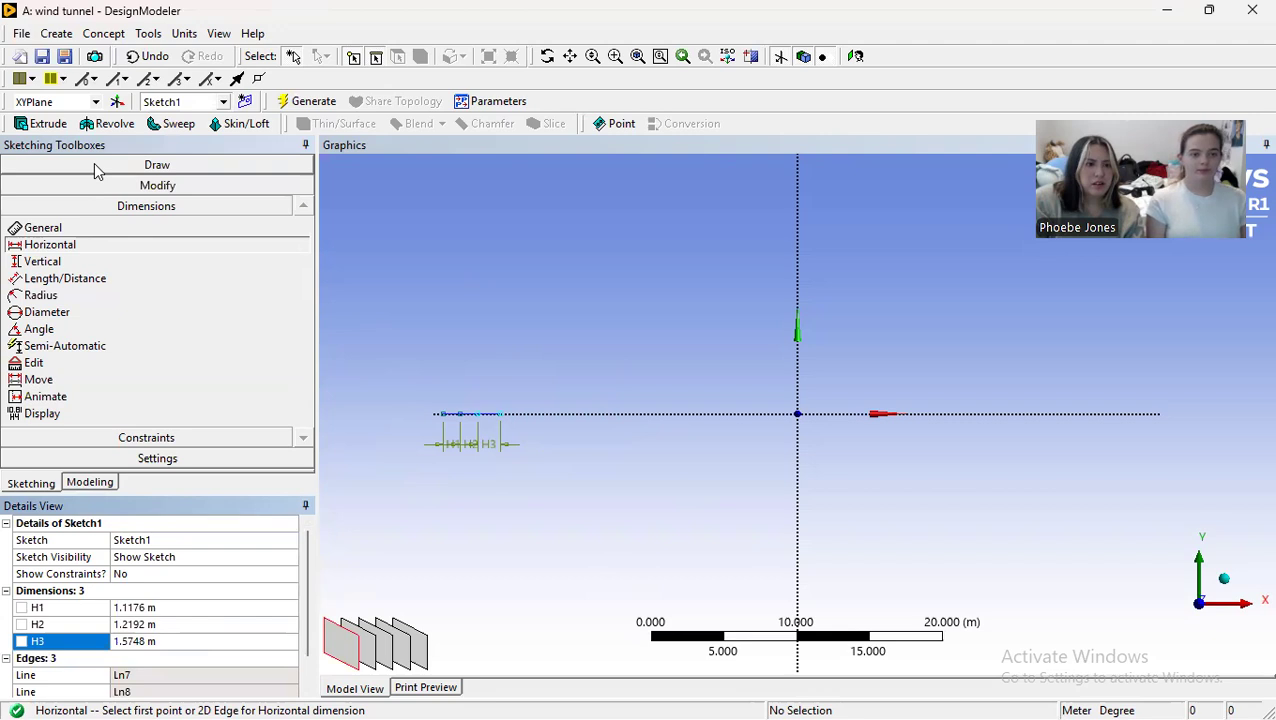
Step: Draw one line spanning all three segments, from the leftmost endpoint to the rightmost endpoint
{"action": "left_click", "coordinate": [150, 164]}
{"action": "left_click", "coordinate": [40, 186]}
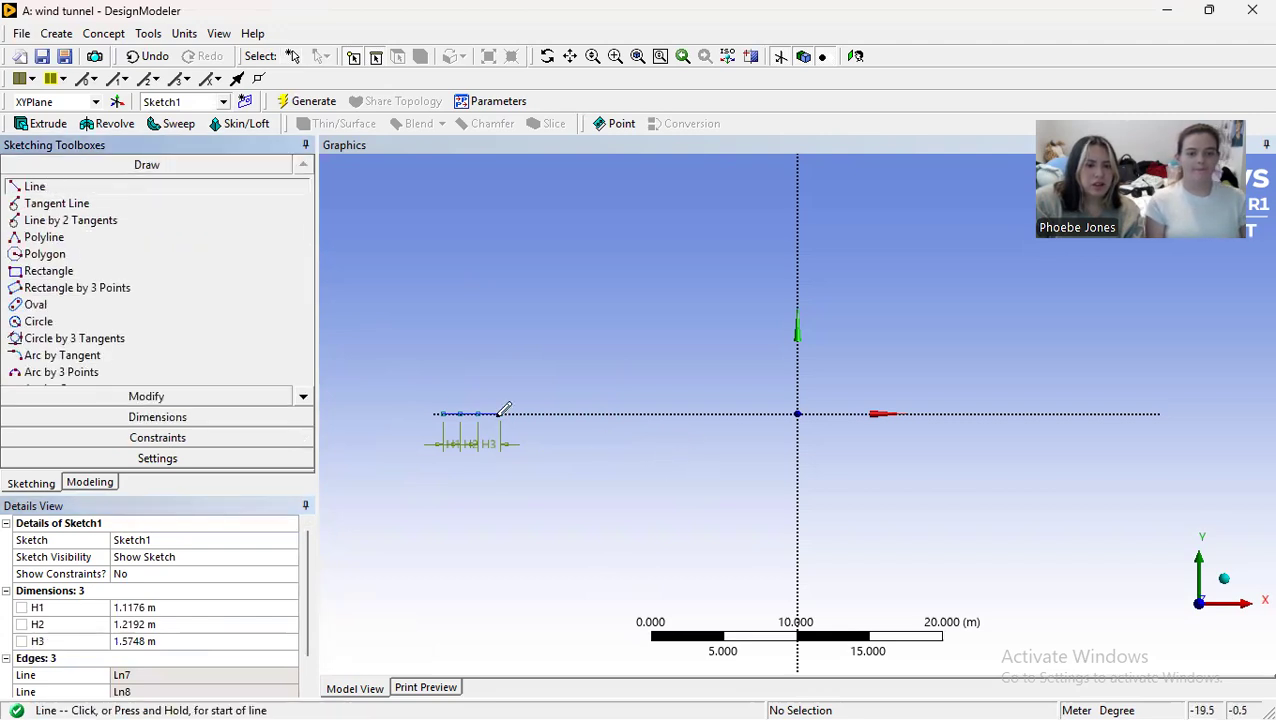
{"action": "left_click", "coordinate": [444, 412]}
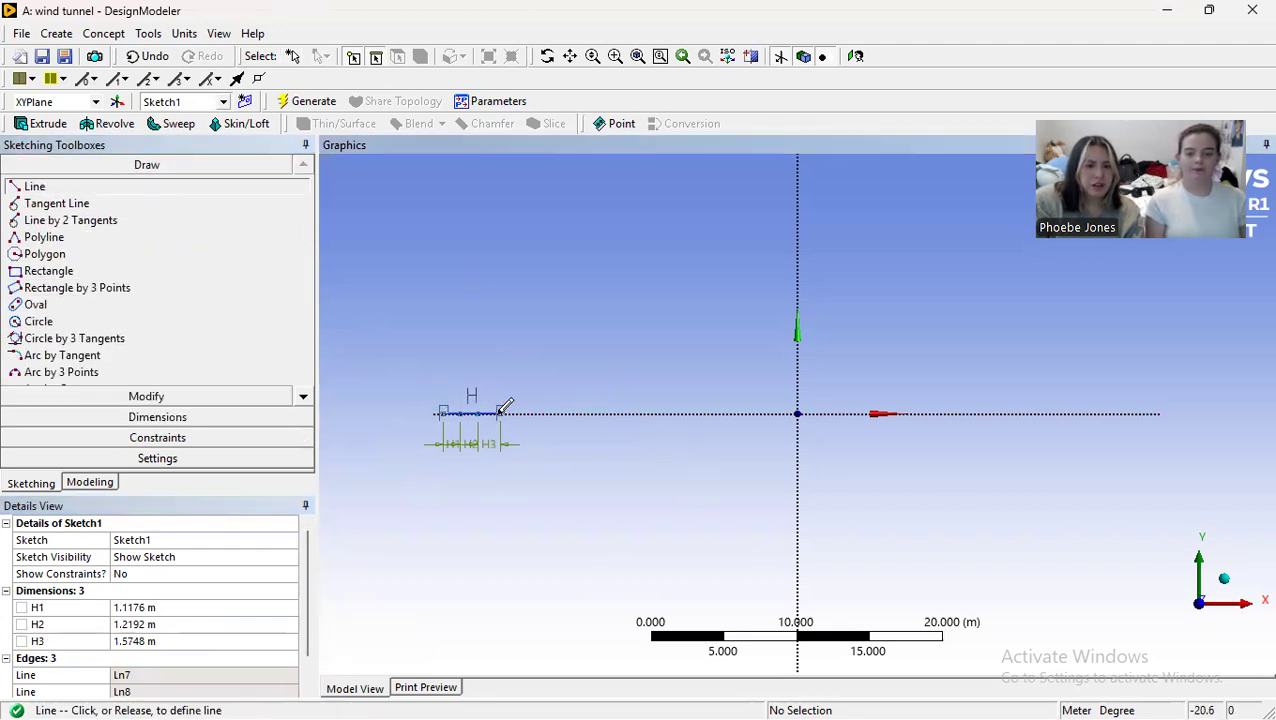
{"action": "left_click", "coordinate": [500, 412]}
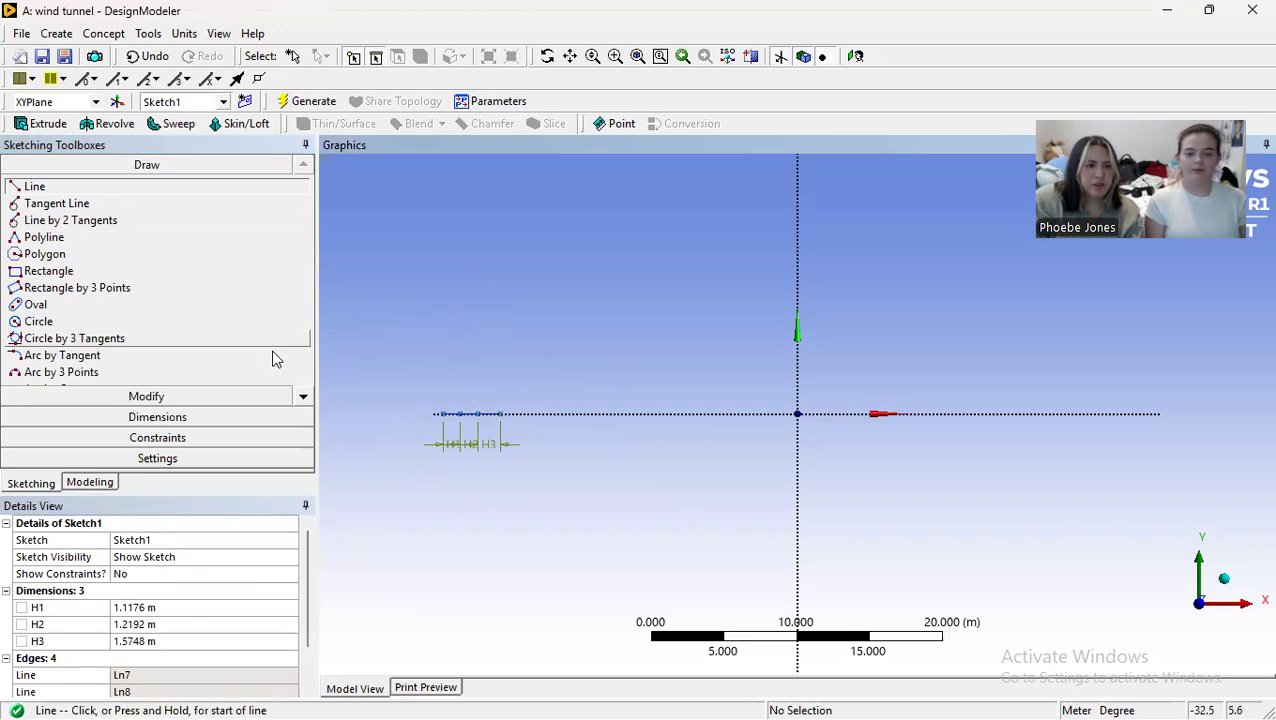
Step: Apply a Midpoint constraint between the full-length line and the origin to centre the segments on the Y axis
{"action": "left_click", "coordinate": [219, 440]}
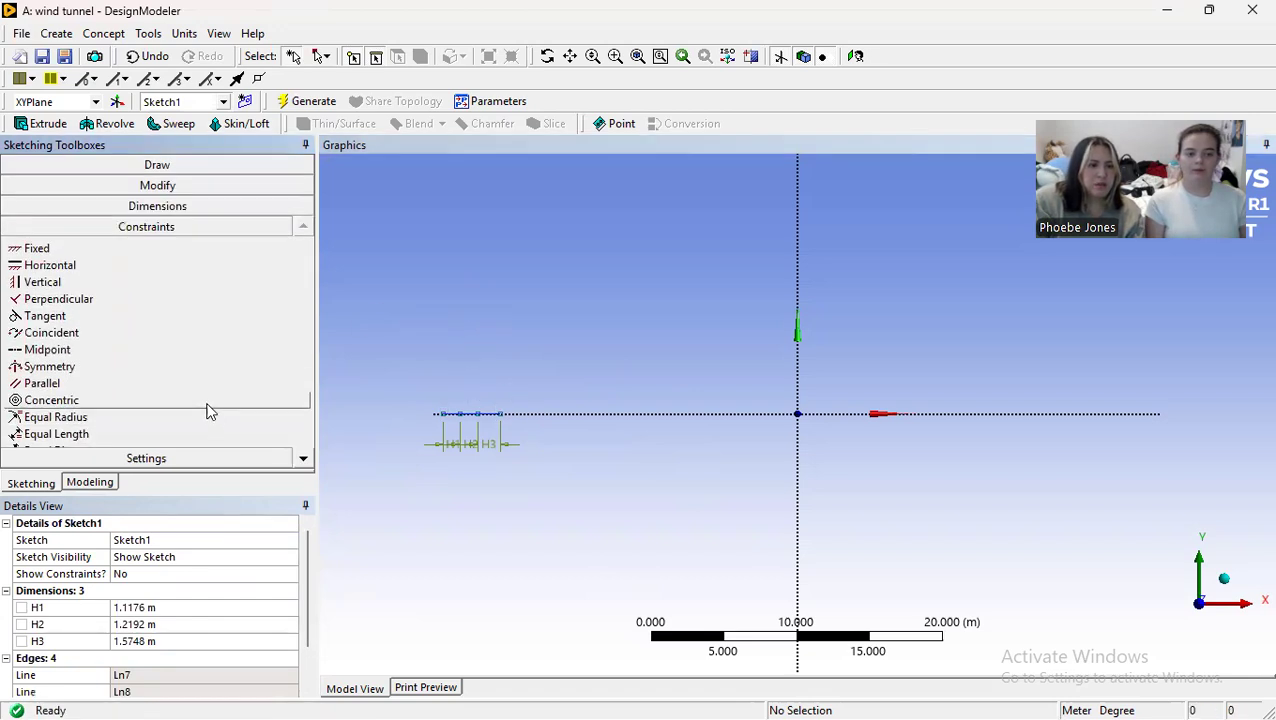
{"action": "left_click", "coordinate": [128, 350]}
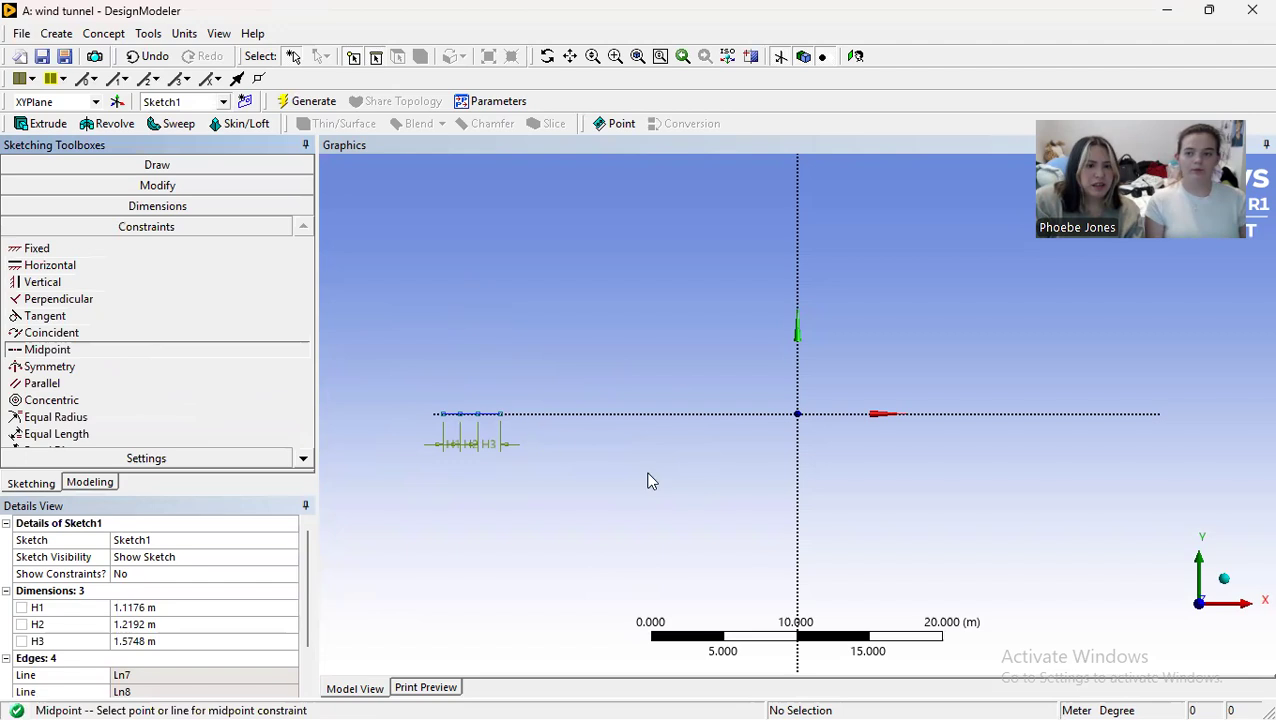
{"action": "left_click", "coordinate": [491, 415]}
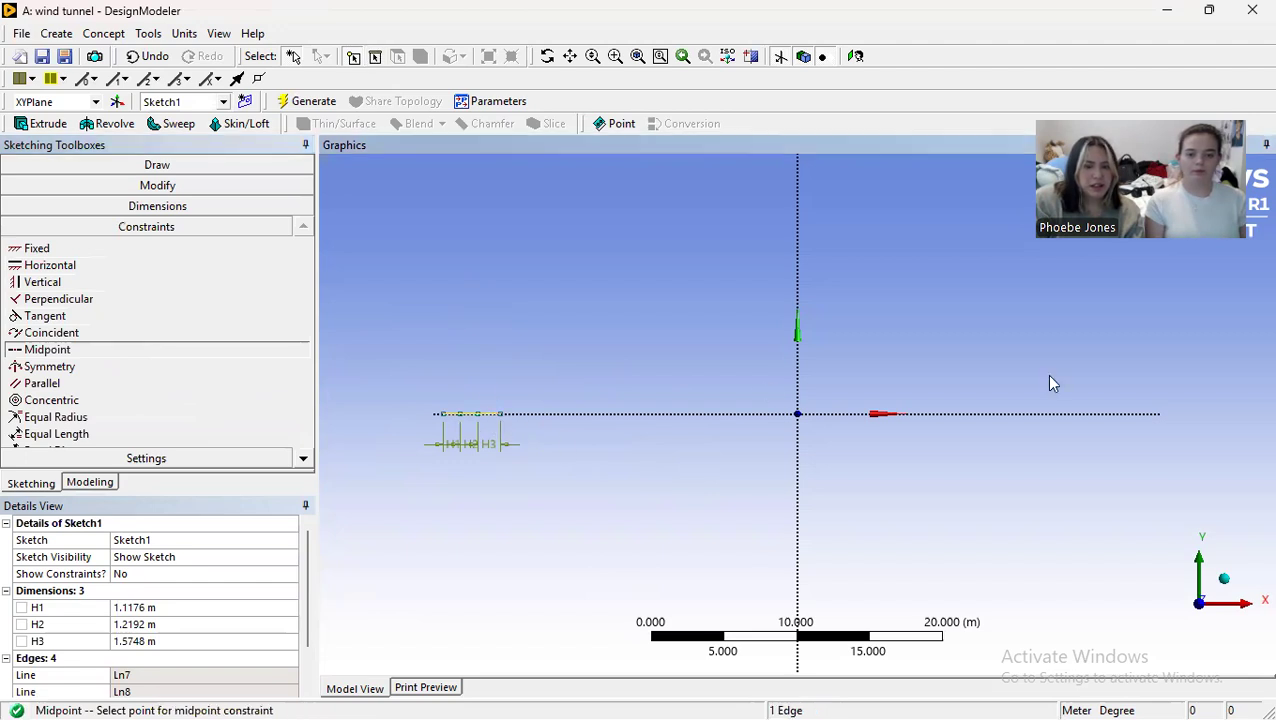
{"action": "left_click", "coordinate": [798, 416]}
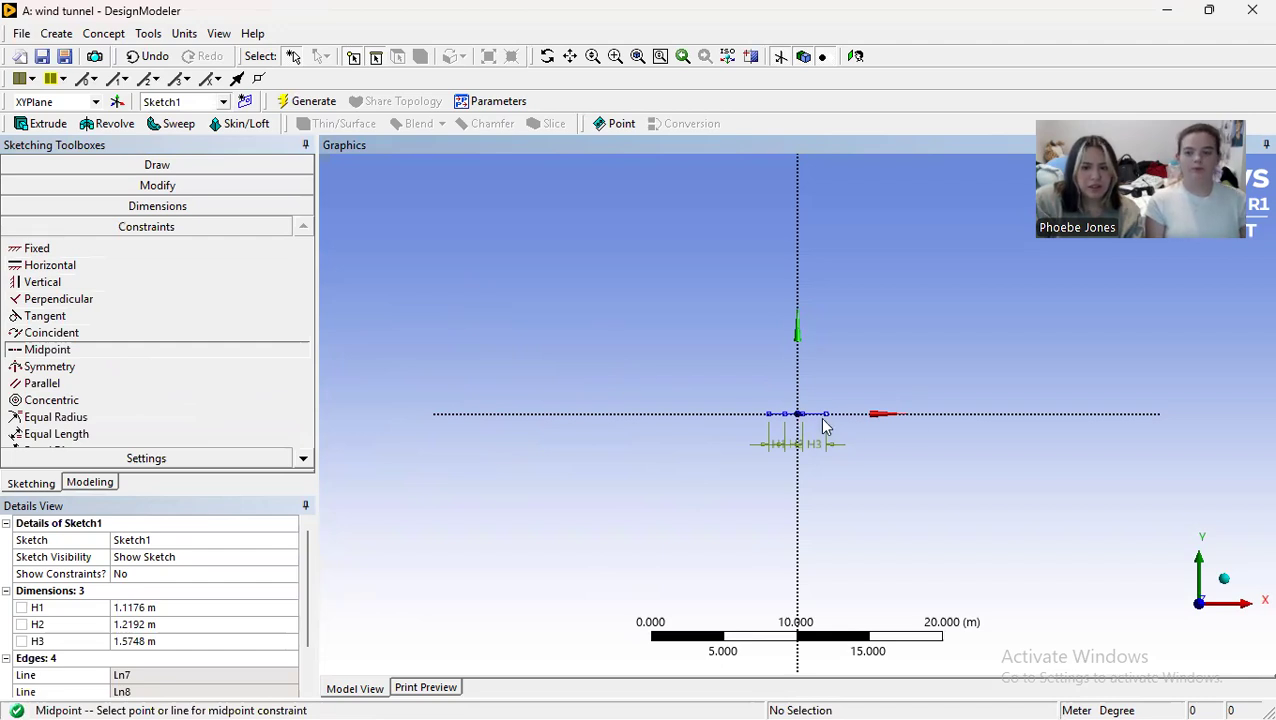
Step: Sketch four separate vertical lines of differing lengths crossing the X axis, to the left of the dimensioned segments
{"action": "scroll", "coordinate": [826, 440], "scroll_direction": "up", "scroll_amount": 3}
{"action": "scroll", "coordinate": [826, 447], "scroll_direction": "up", "scroll_amount": 2}
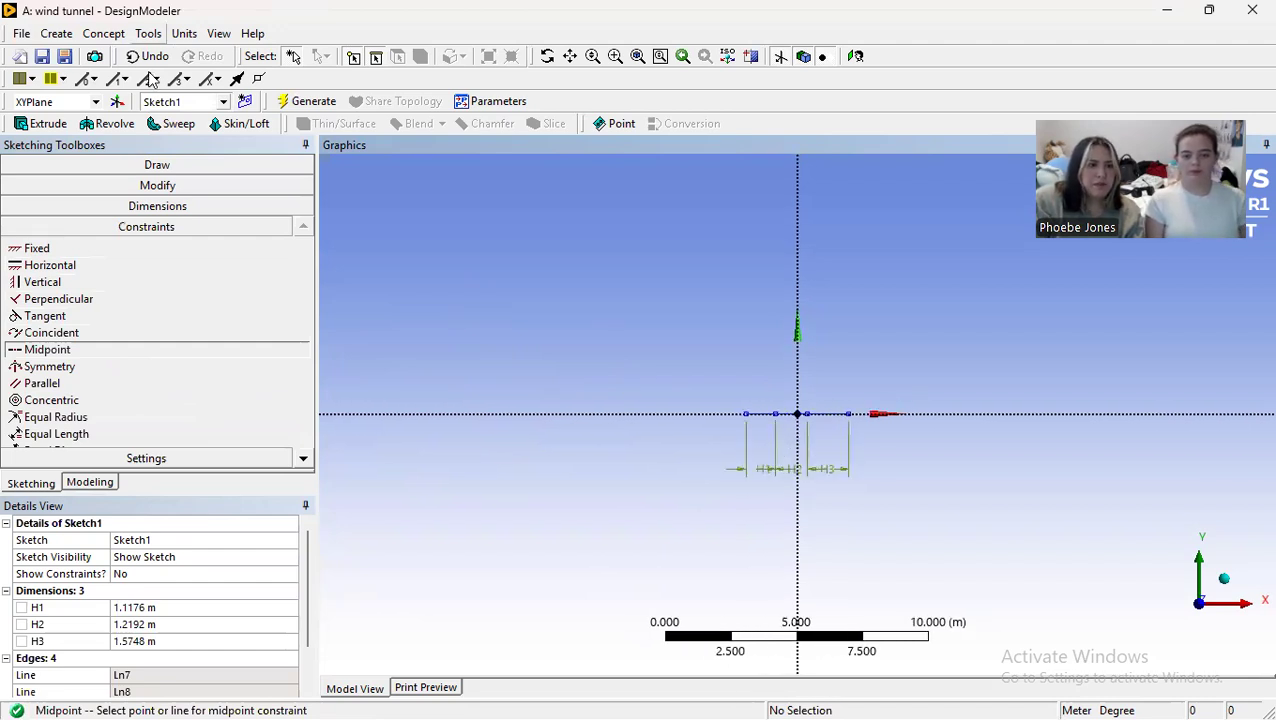
{"action": "left_click", "coordinate": [172, 168]}
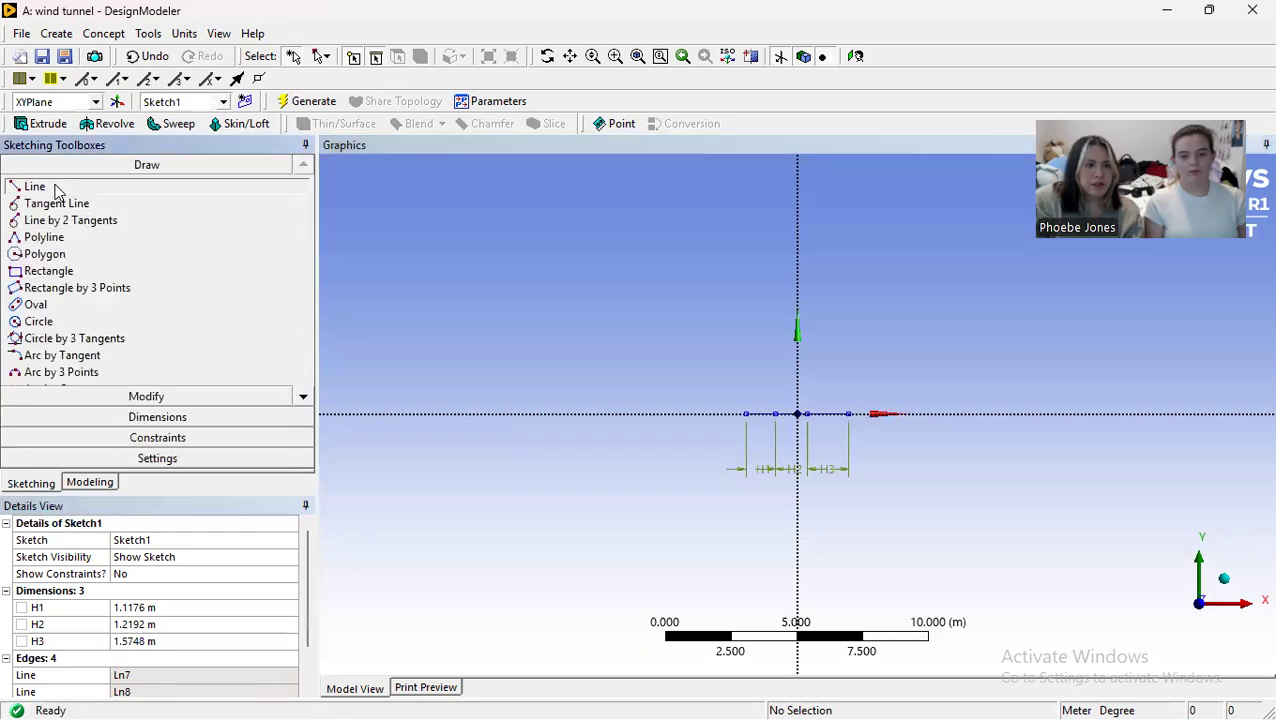
{"action": "left_click", "coordinate": [32, 186]}
{"action": "left_click", "coordinate": [466, 343]}
{"action": "left_click", "coordinate": [468, 492]}
{"action": "left_click", "coordinate": [523, 367]}
{"action": "left_click", "coordinate": [523, 487]}
{"action": "left_click", "coordinate": [568, 377]}
{"action": "left_click", "coordinate": [568, 464]}
{"action": "left_click", "coordinate": [598, 386]}
{"action": "left_click", "coordinate": [598, 491]}
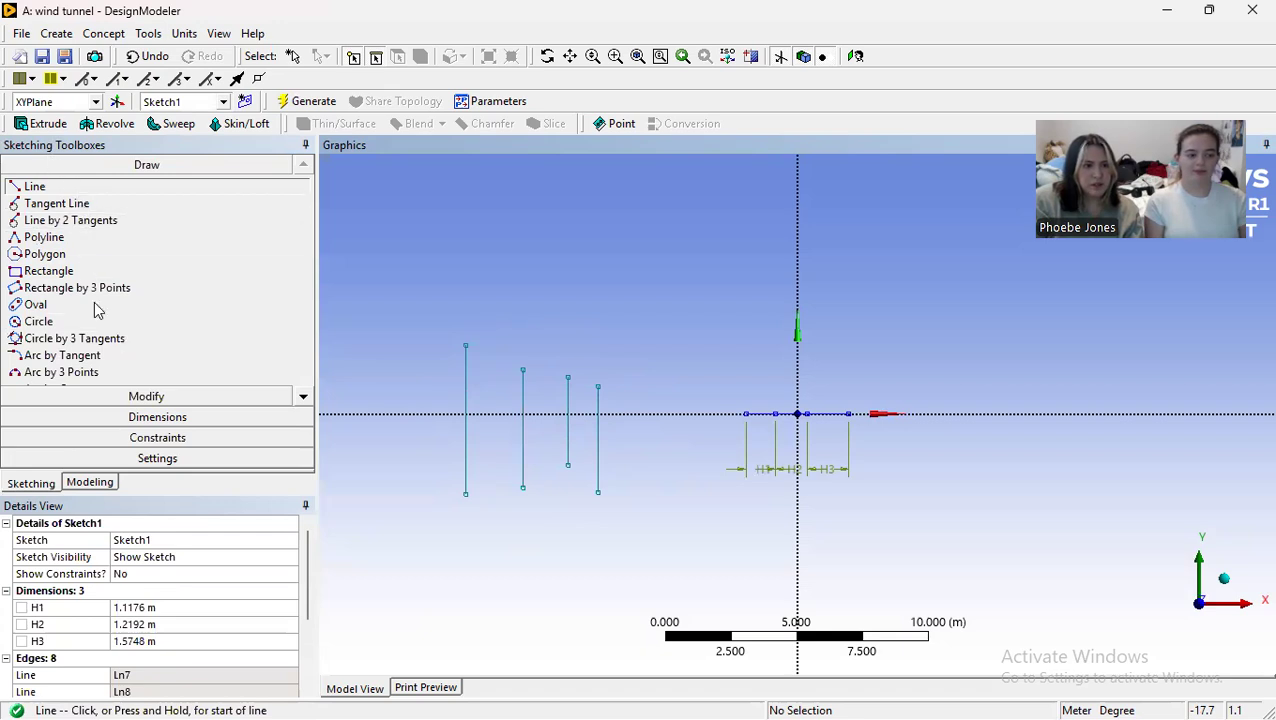
Step: Apply Midpoint constraints that centre each of the four vertical lines on its corresponding endpoint of the horizontal segments, in left-to-right order
{"action": "left_click", "coordinate": [118, 437]}
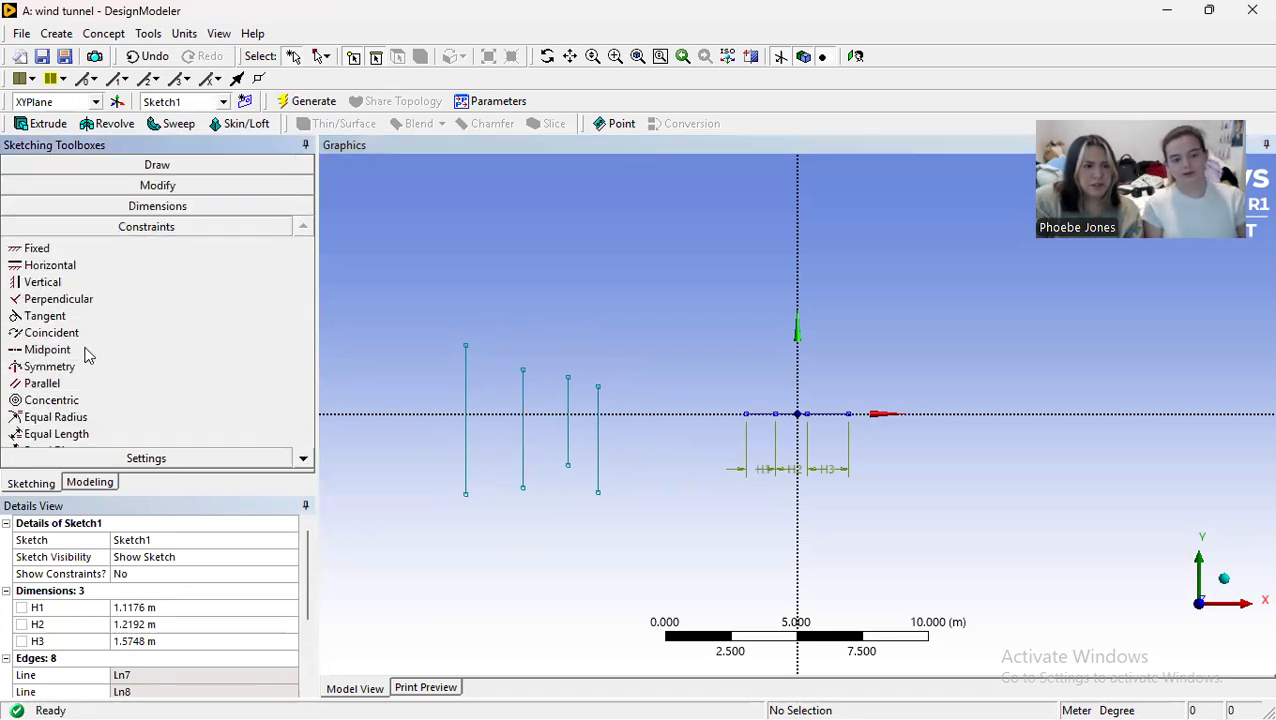
{"action": "left_click", "coordinate": [86, 352]}
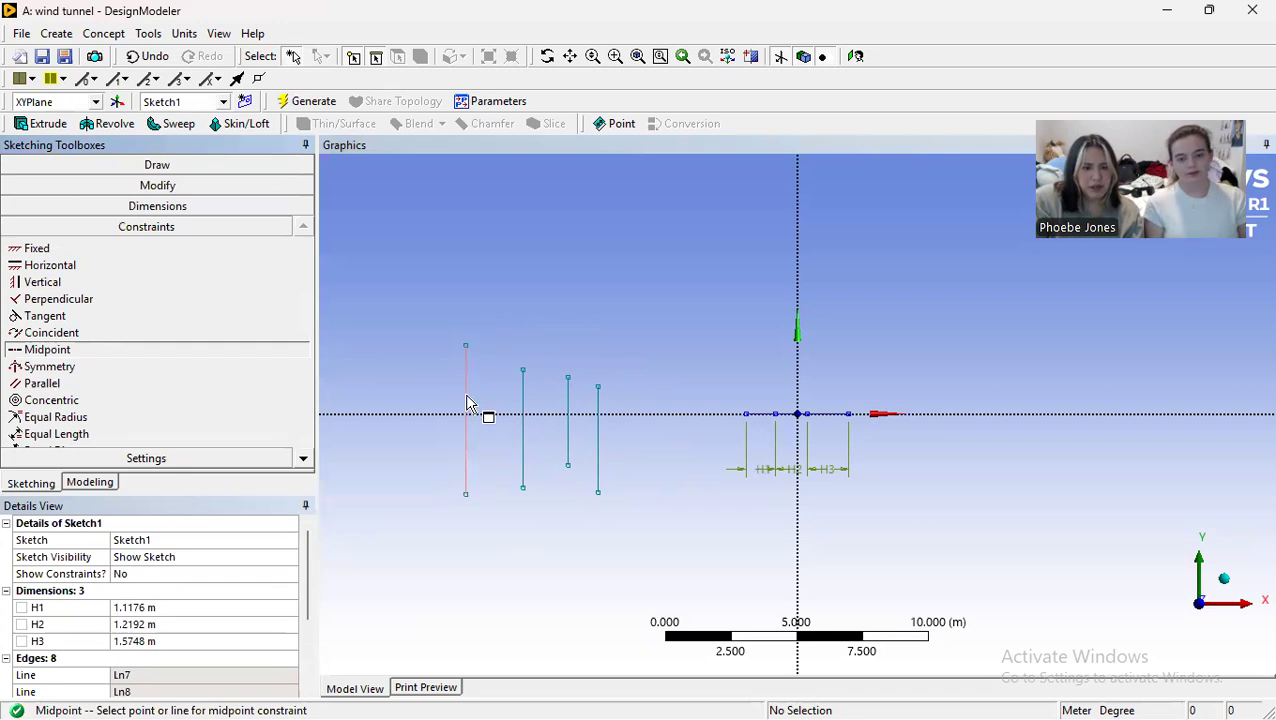
{"action": "left_click", "coordinate": [466, 396]}
{"action": "left_click", "coordinate": [748, 414]}
{"action": "left_click", "coordinate": [523, 430]}
{"action": "left_click", "coordinate": [775, 414]}
{"action": "left_click", "coordinate": [566, 421]}
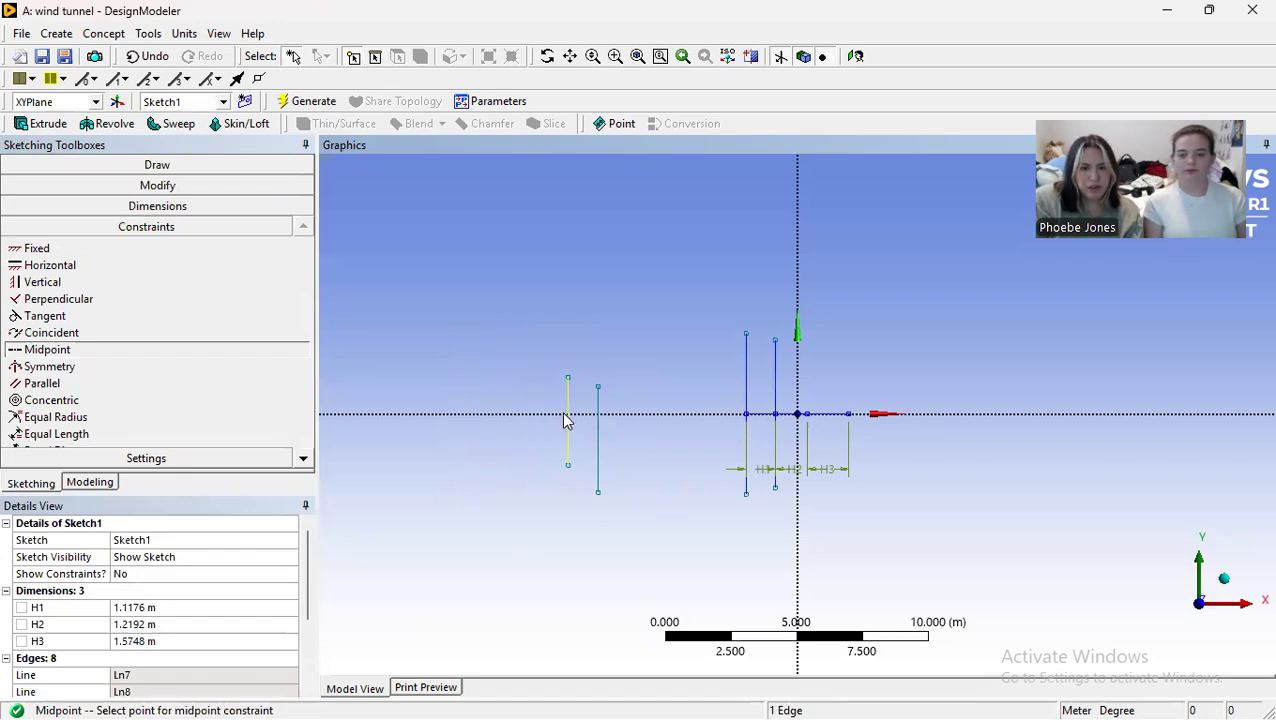
{"action": "left_click", "coordinate": [807, 415]}
{"action": "left_click", "coordinate": [598, 452]}
{"action": "left_click", "coordinate": [848, 416]}
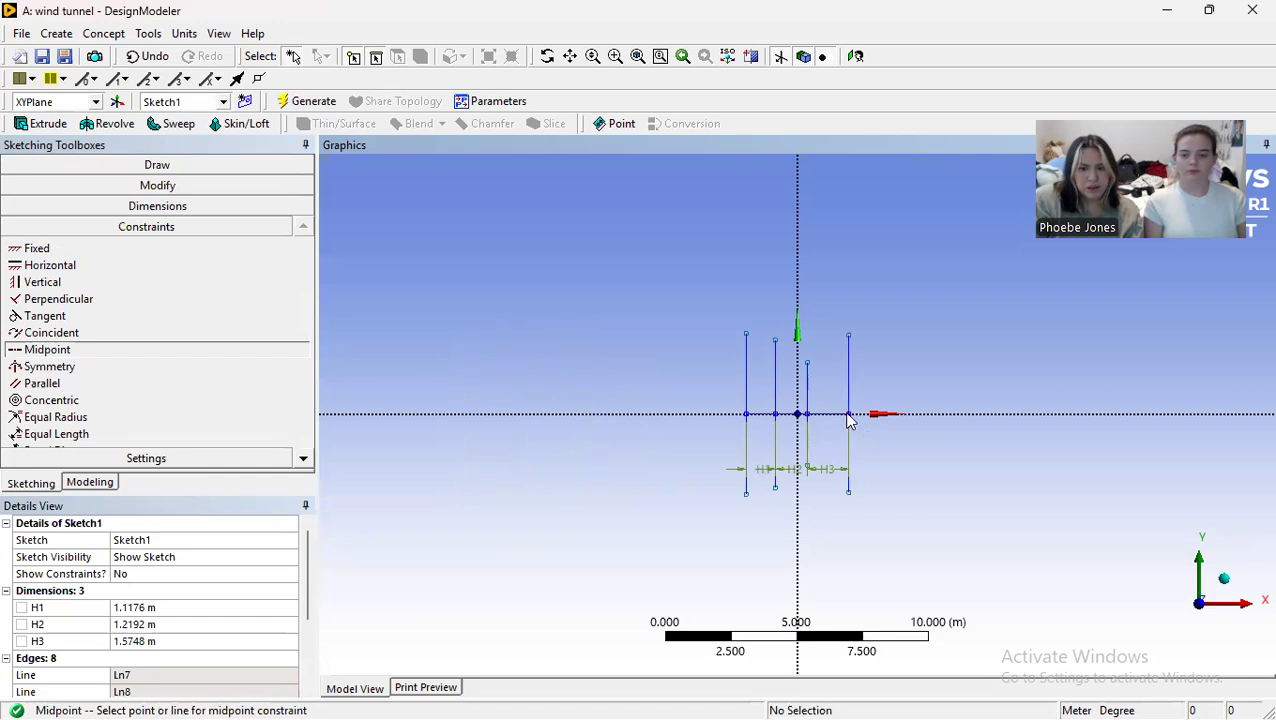
Step: Add a vertical dimension to the leftmost vertical line and set it to 1.6256 m
{"action": "left_click", "coordinate": [178, 210]}
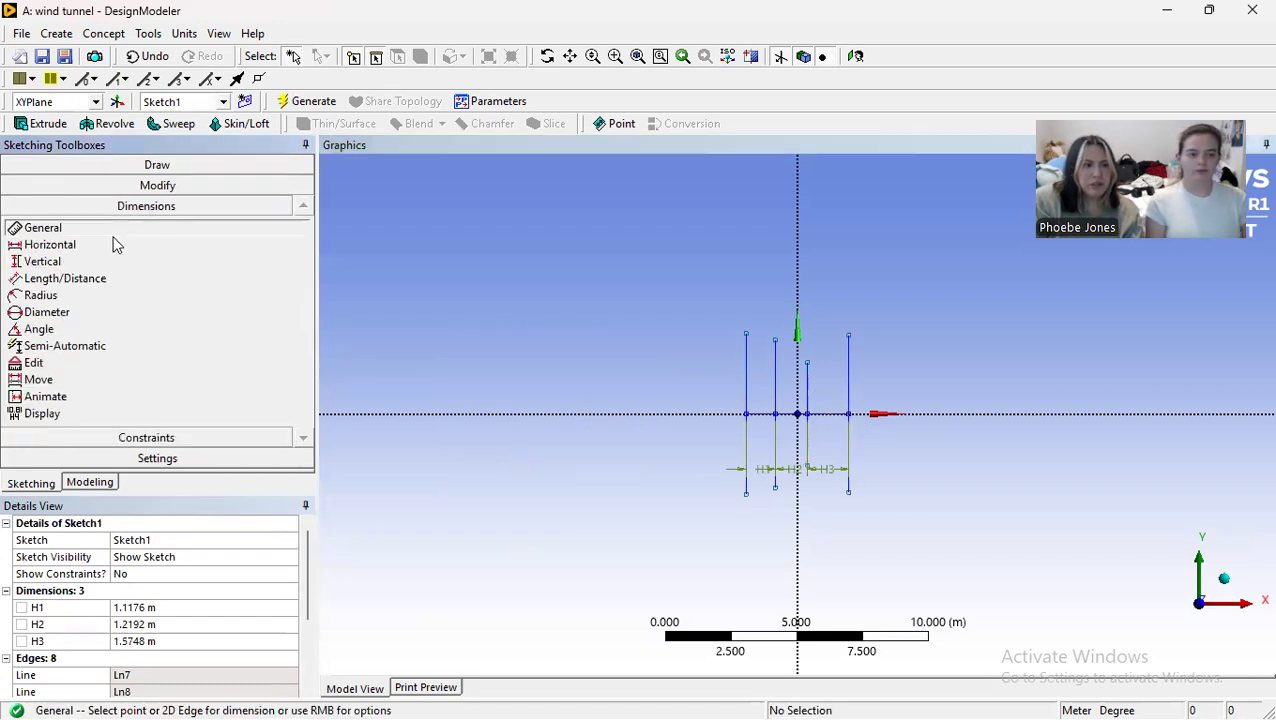
{"action": "left_click", "coordinate": [95, 263]}
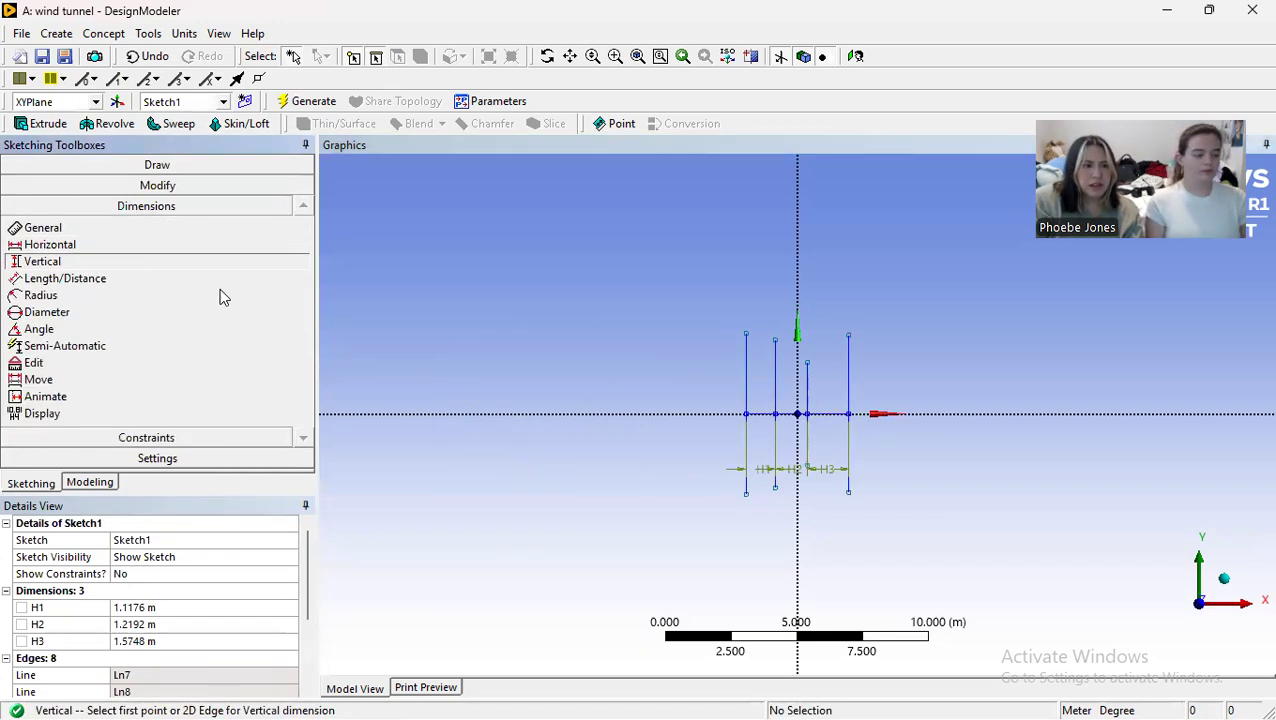
{"action": "left_click", "coordinate": [746, 334]}
{"action": "left_click", "coordinate": [746, 492]}
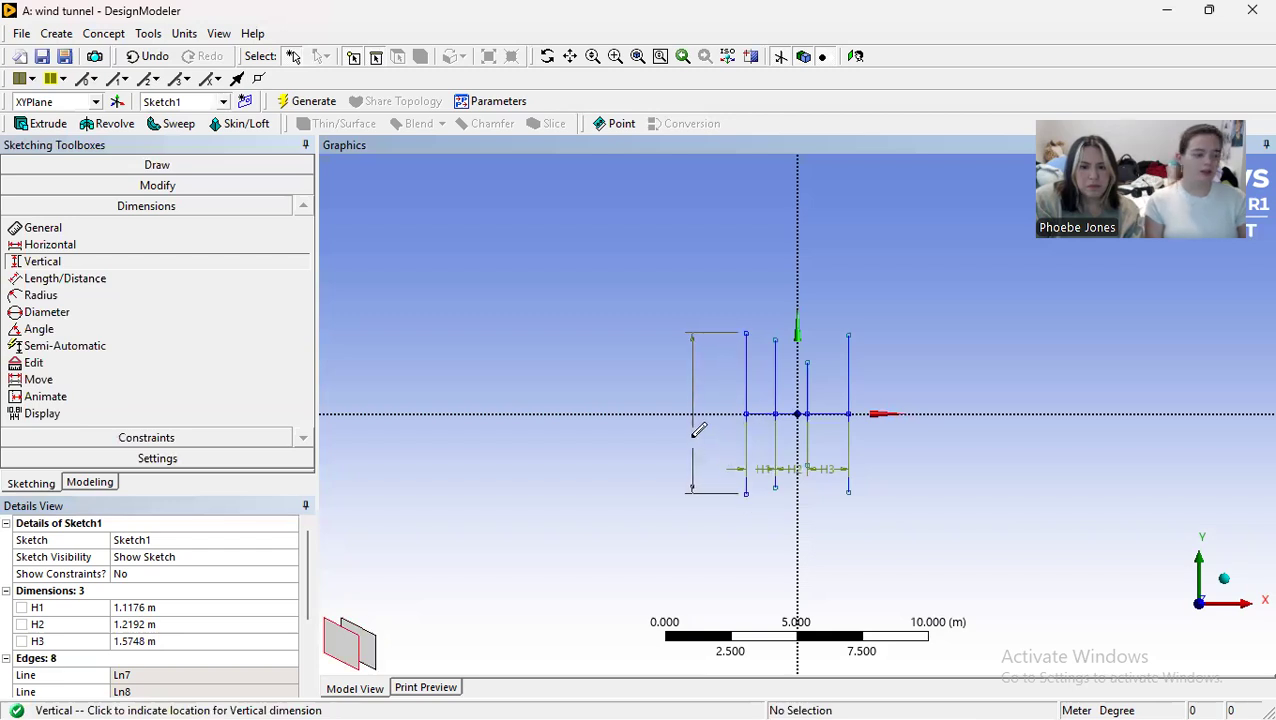
{"action": "left_click", "coordinate": [690, 438]}
{"action": "left_click", "coordinate": [148, 657]}
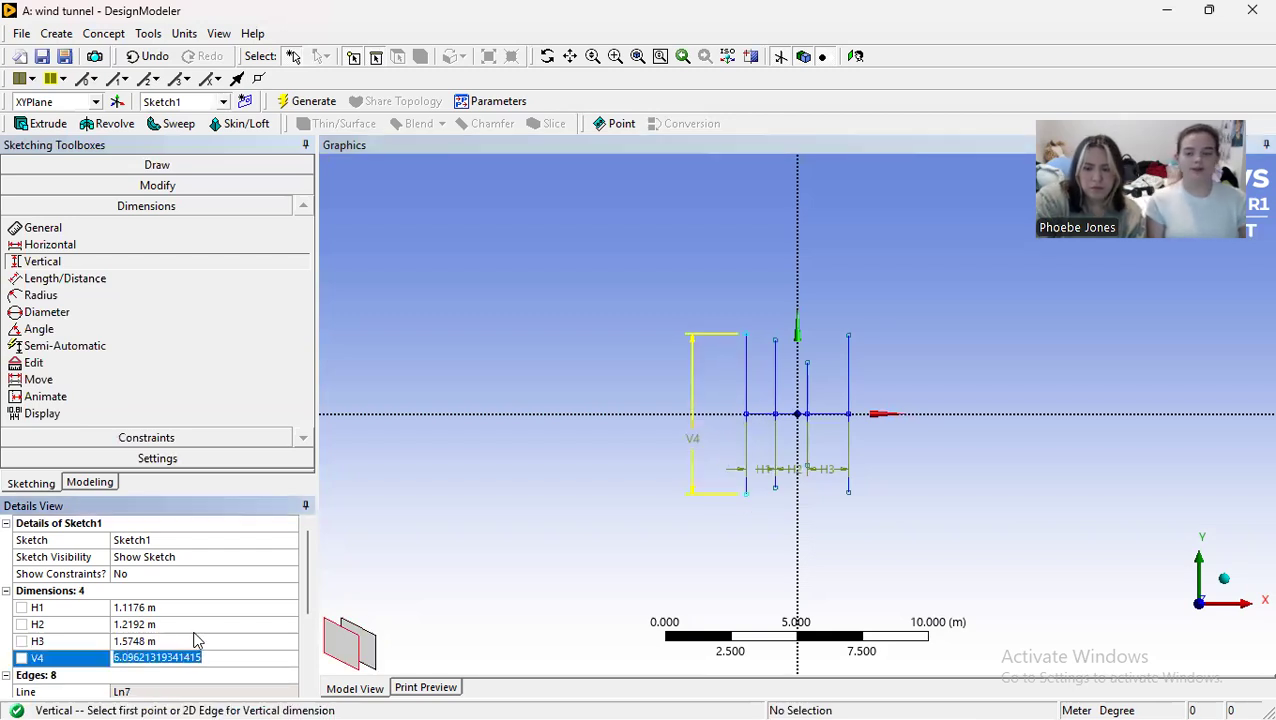
{"action": "type", "text": "1.625"}
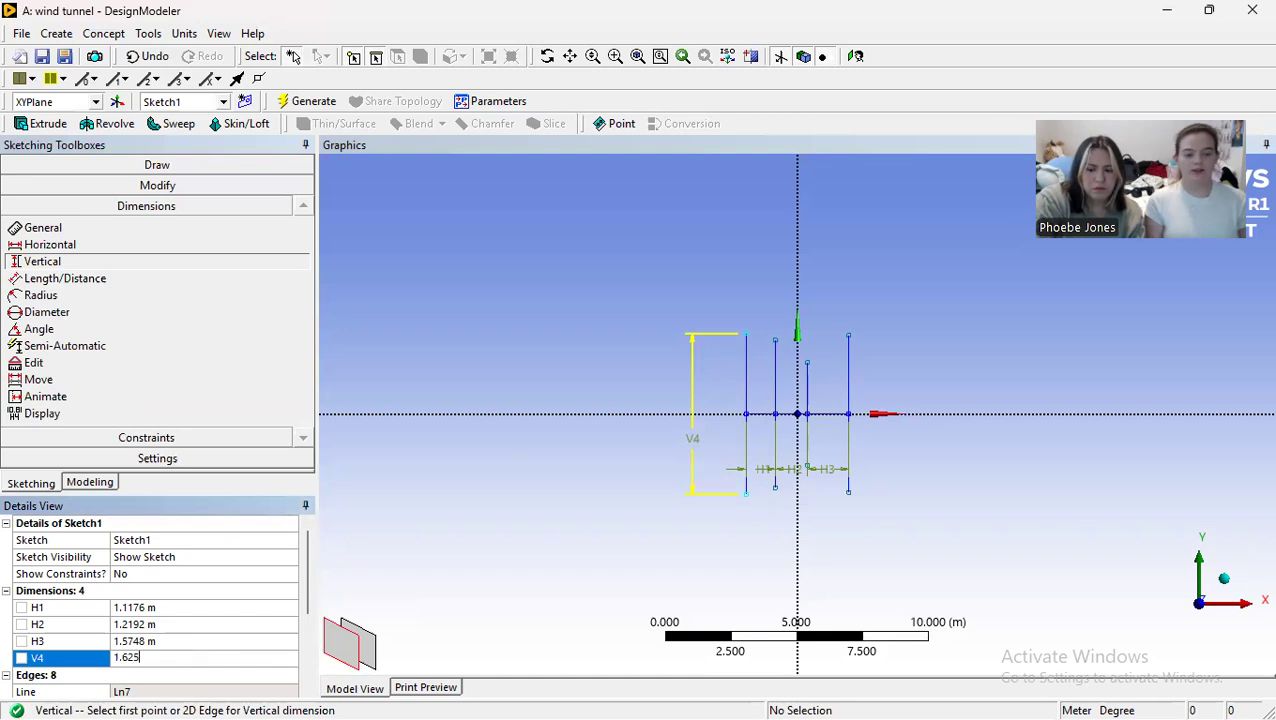
{"action": "type", "text": "6"}
{"action": "key", "text": "Return"}
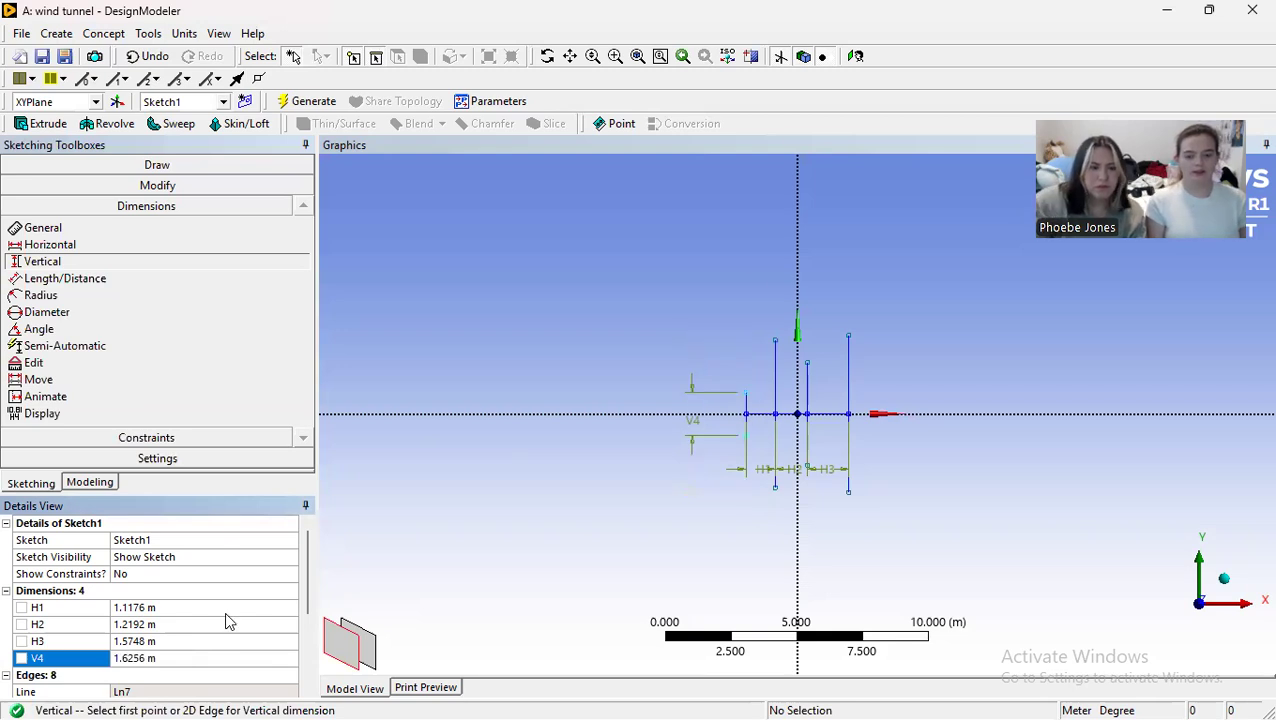
Step: Add a vertical dimension to the second vertical line from the left and set it to 0.6096 m
{"action": "left_click", "coordinate": [775, 341]}
{"action": "left_click", "coordinate": [775, 487]}
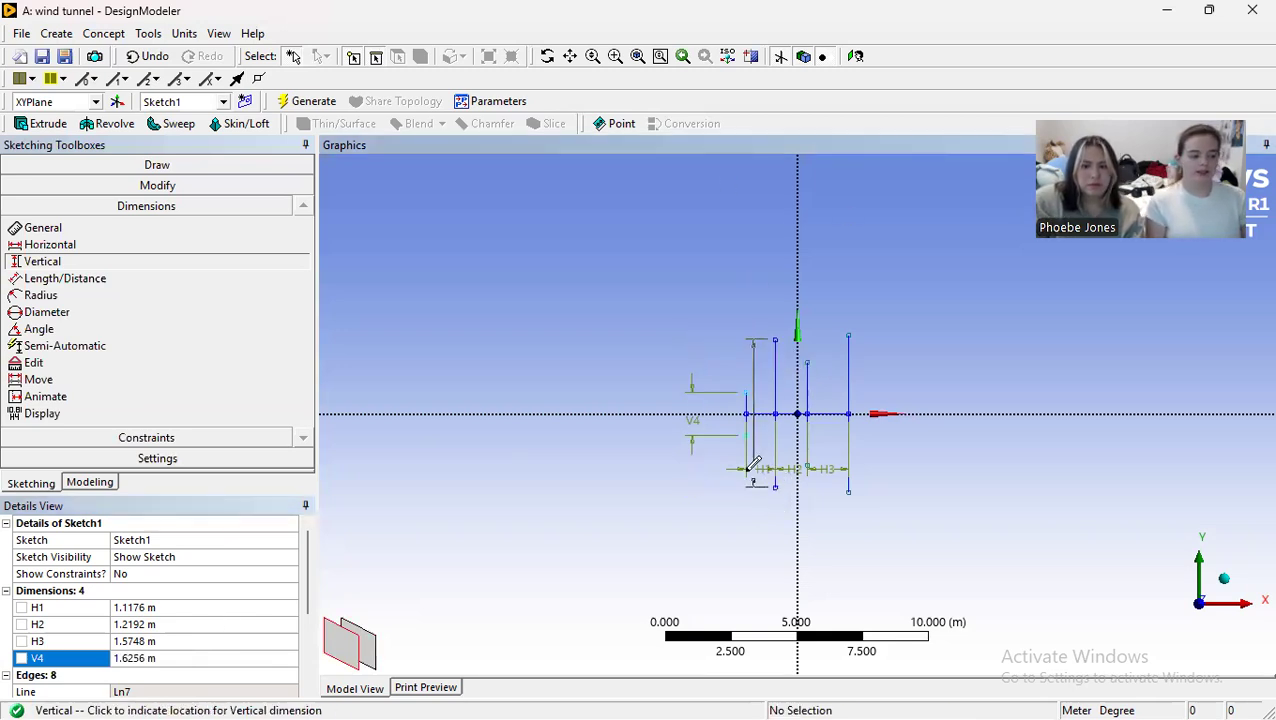
{"action": "left_click", "coordinate": [765, 452]}
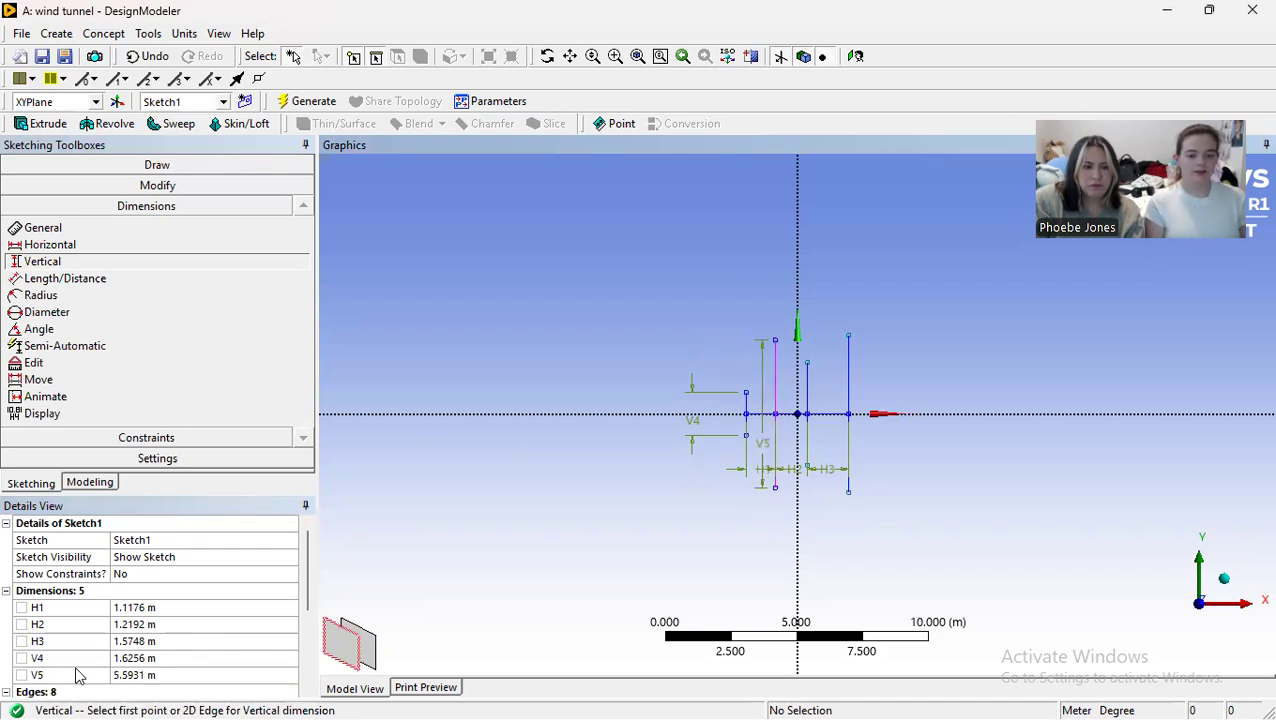
{"action": "left_click", "coordinate": [135, 676]}
{"action": "type", "text": "0."}
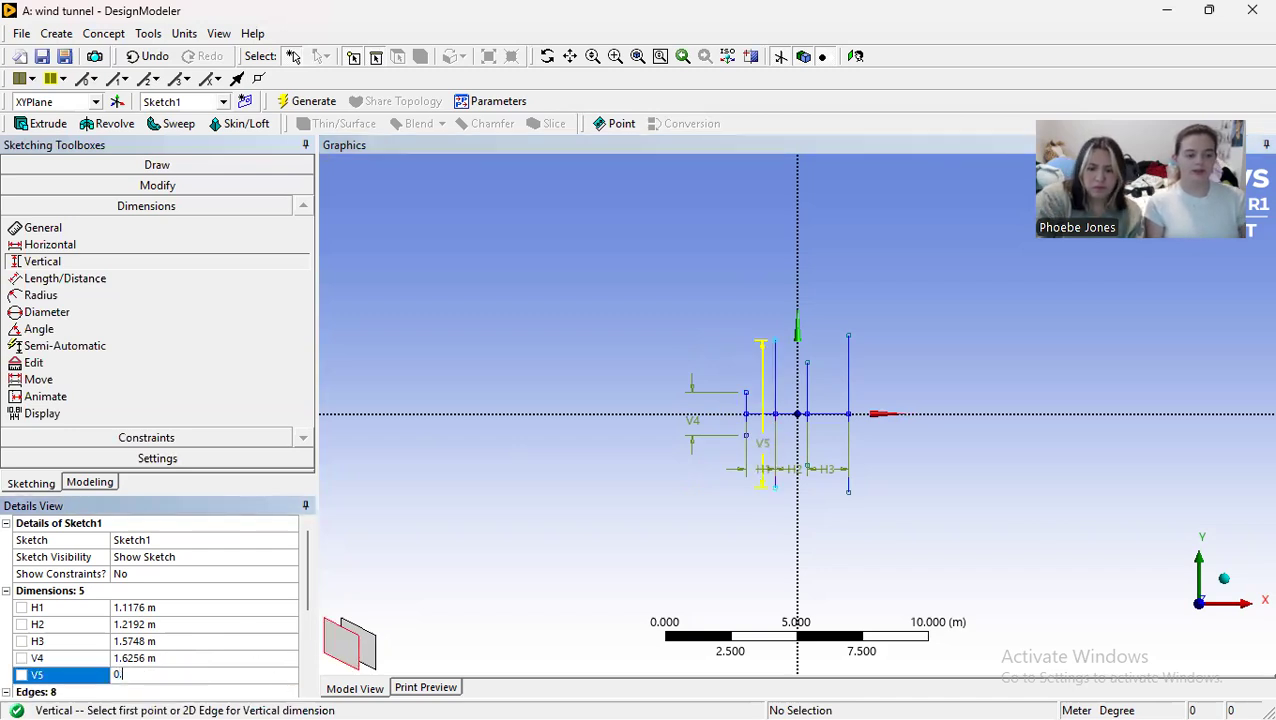
{"action": "type", "text": "6096"}
{"action": "key", "text": "Return"}
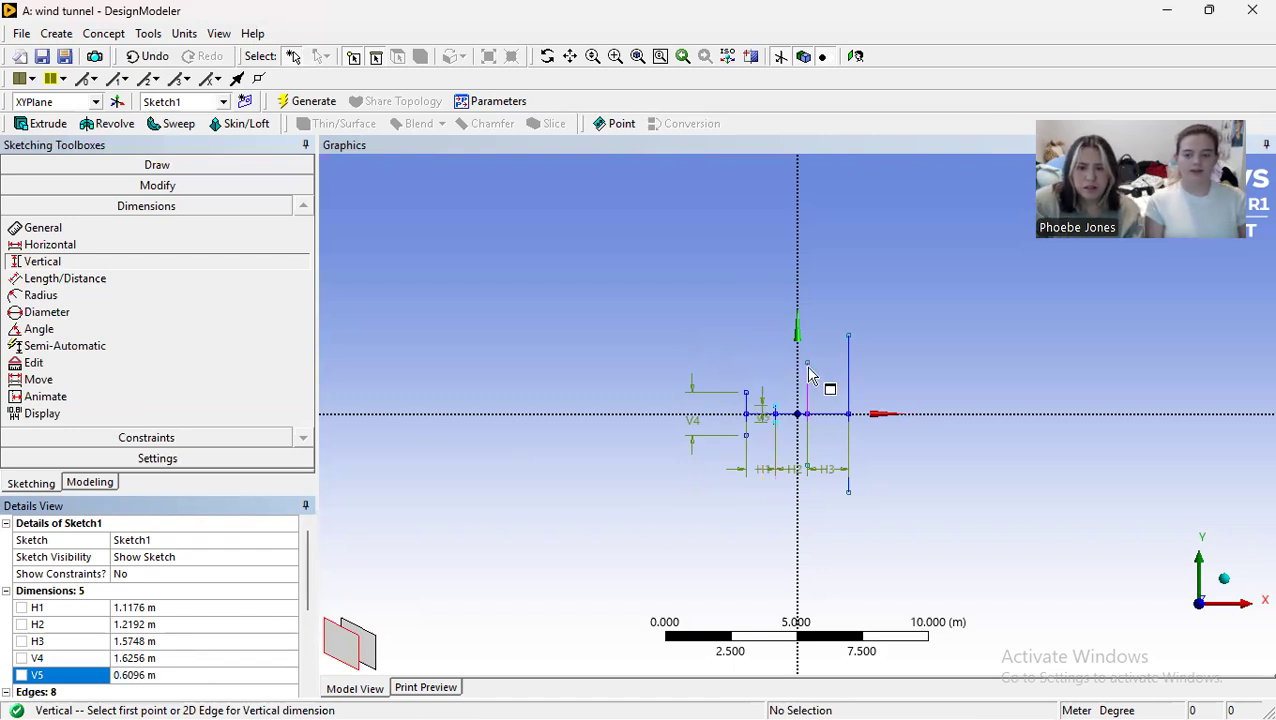
Step: Add a vertical dimension to the third vertical line from the left and set it to 0.6096 m
{"action": "left_click", "coordinate": [808, 363]}
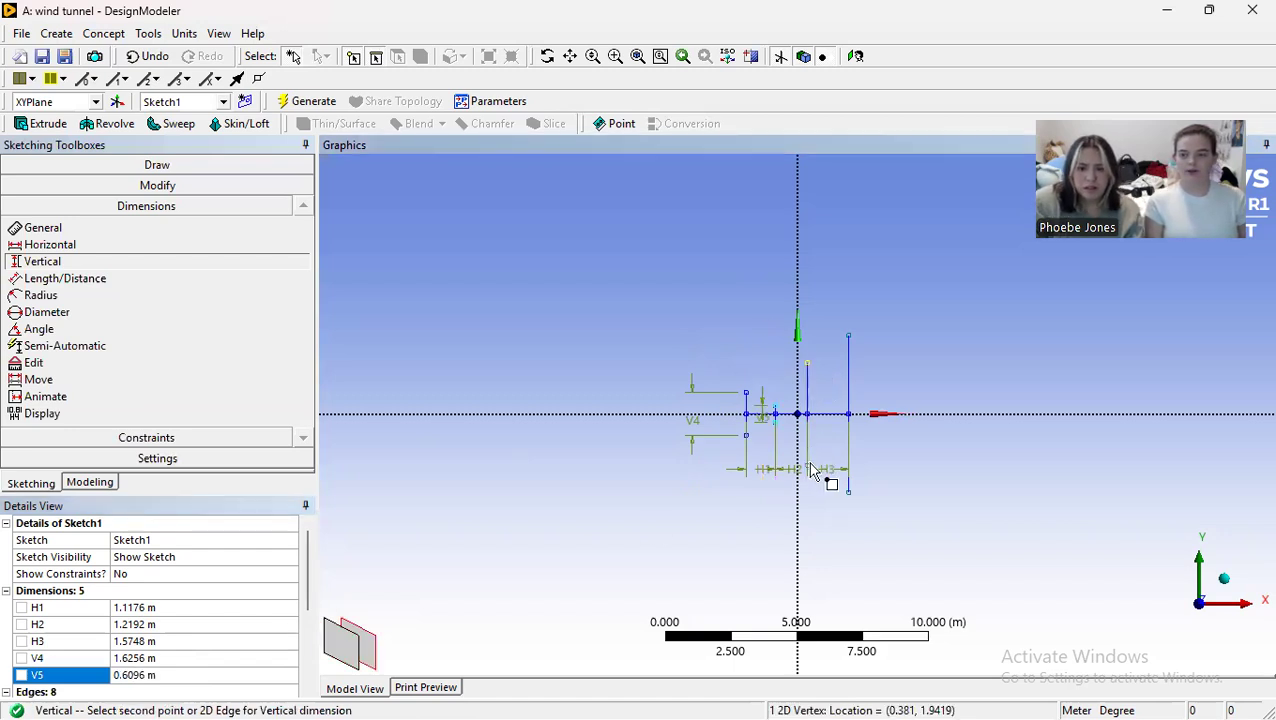
{"action": "left_click", "coordinate": [808, 468]}
{"action": "left_click", "coordinate": [800, 452]}
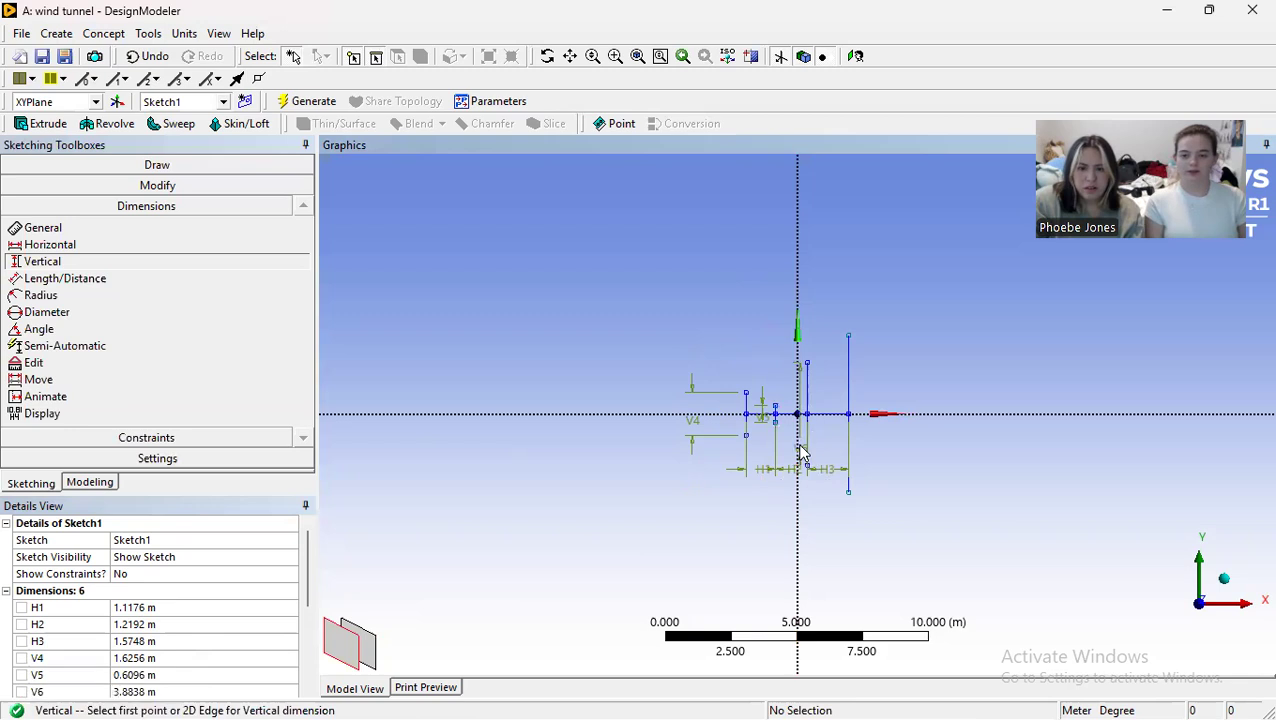
{"action": "left_click", "coordinate": [140, 693]}
{"action": "type", "text": "0.6096"}
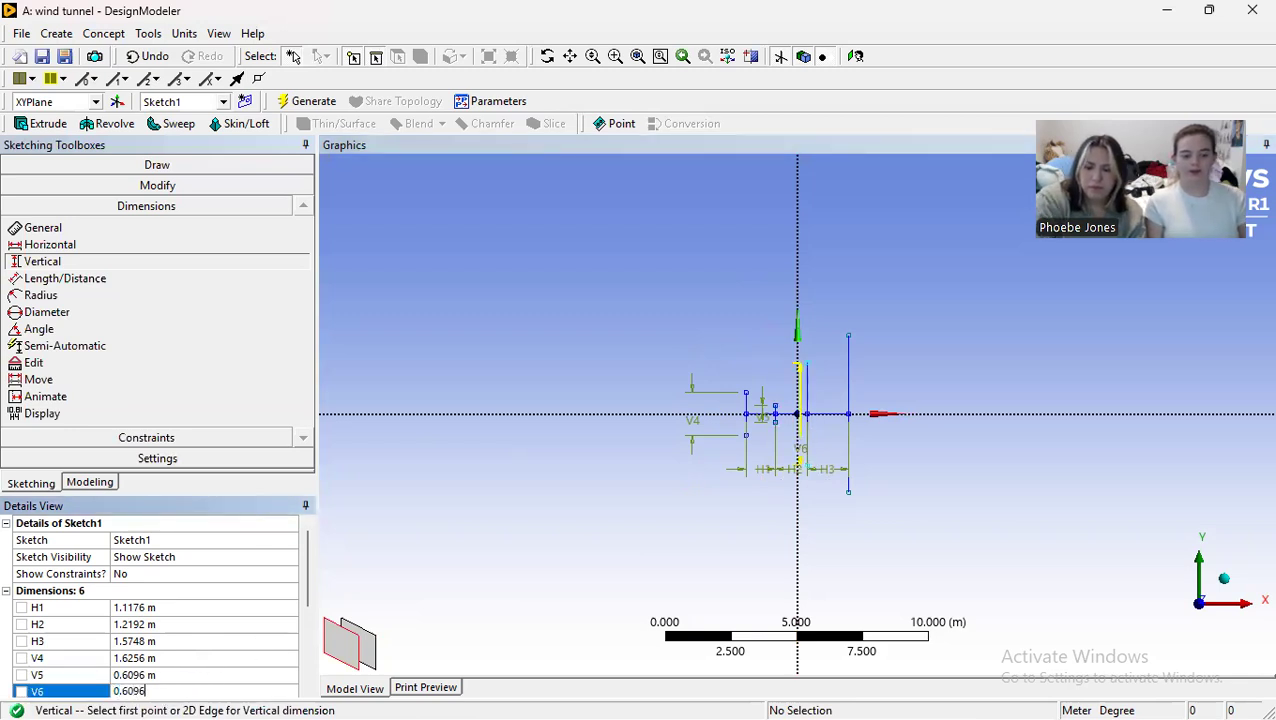
{"action": "key", "text": "Return"}
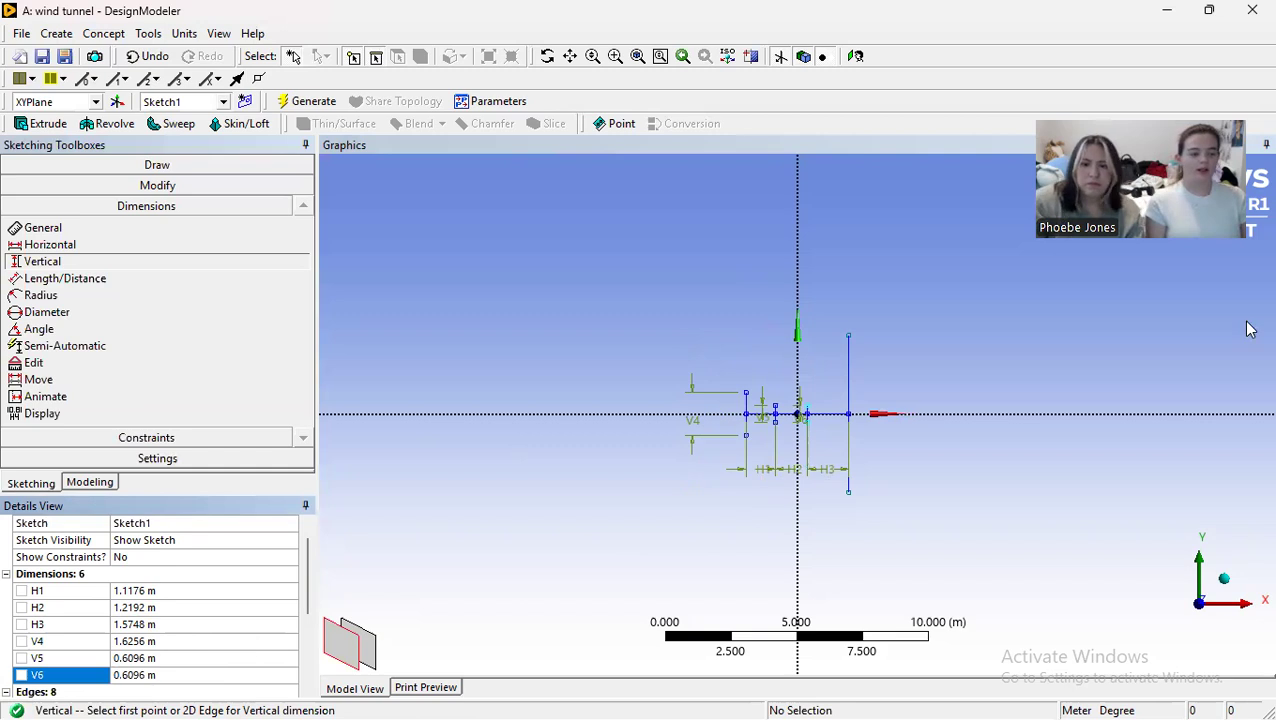
Step: Add a vertical dimension to the rightmost vertical line and set it to 0.889 m
{"action": "left_click", "coordinate": [848, 338]}
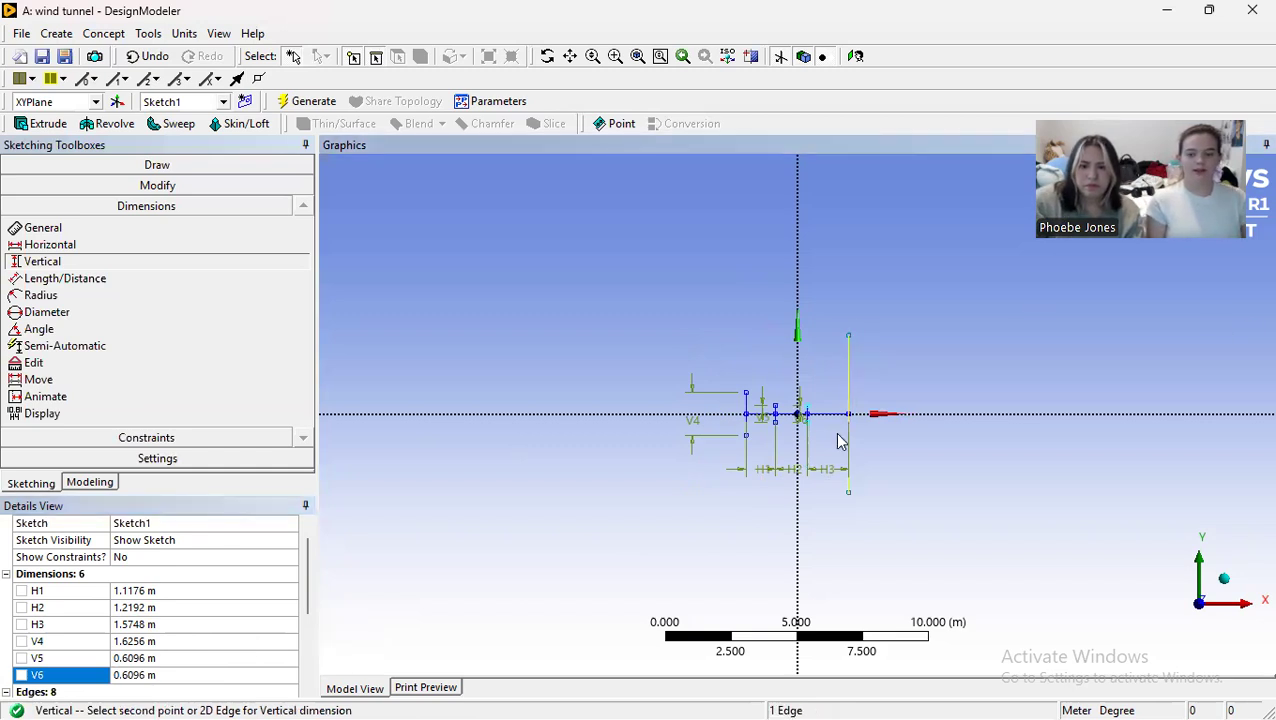
{"action": "left_click", "coordinate": [850, 498]}
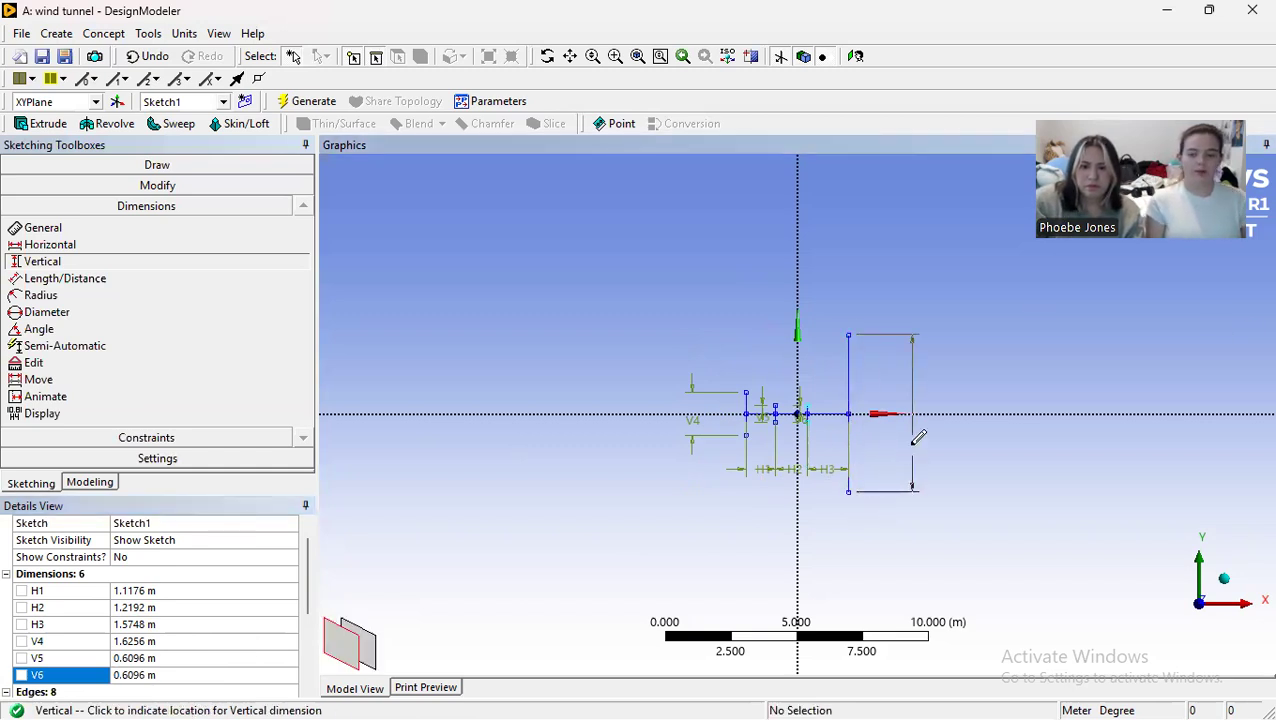
{"action": "left_click", "coordinate": [866, 445]}
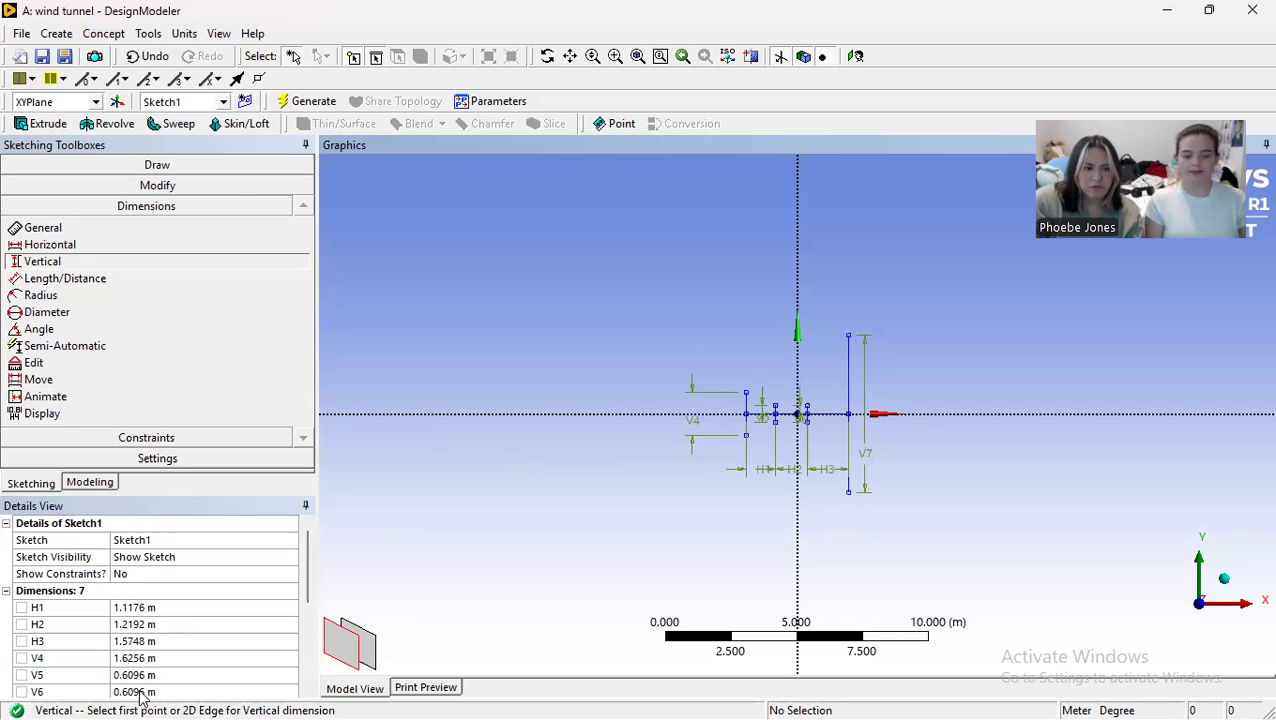
{"action": "scroll", "coordinate": [150, 688], "scroll_direction": "down", "scroll_amount": 3}
{"action": "scroll", "coordinate": [157, 660], "scroll_direction": "up", "scroll_amount": 1}
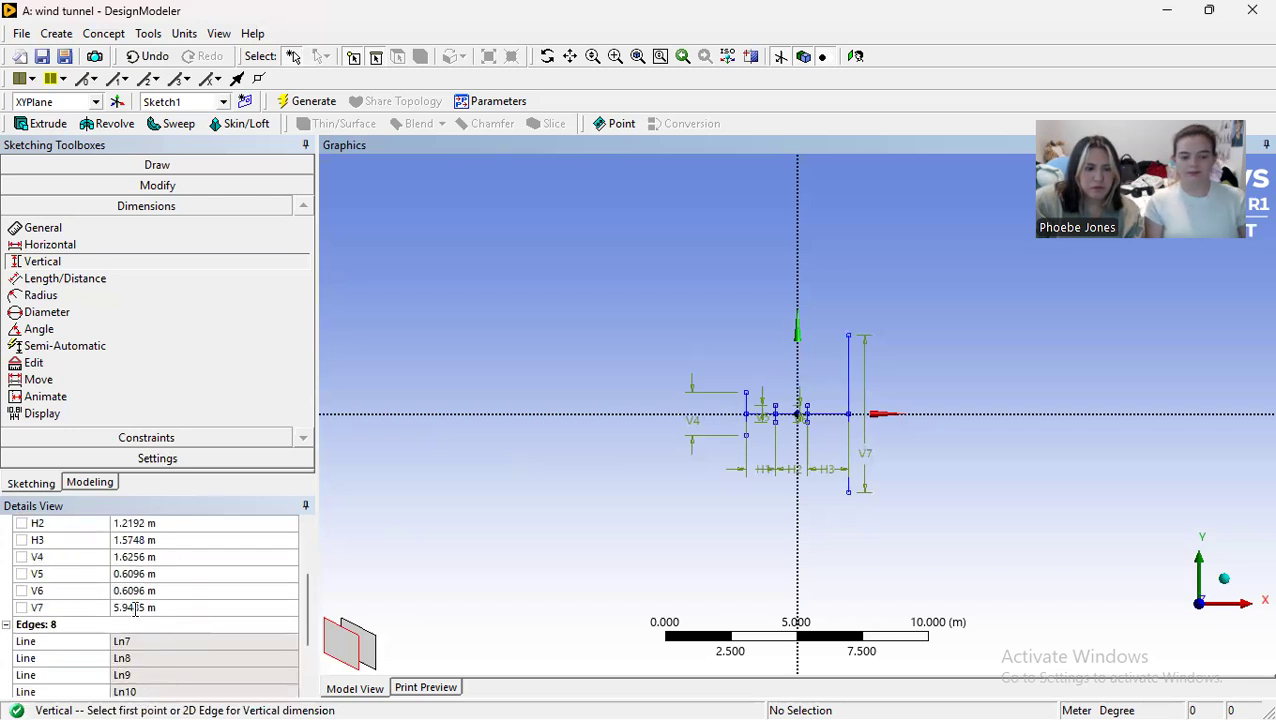
{"action": "left_click", "coordinate": [135, 607]}
{"action": "type", "text": "0.889"}
{"action": "key", "text": "Return"}
Step: Draw three lines connecting the upper endpoints of the four vertical lines to form the tunnel's upper wall
{"action": "scroll", "coordinate": [812, 392], "scroll_direction": "up", "scroll_amount": 2}
{"action": "scroll", "coordinate": [812, 392], "scroll_direction": "up", "scroll_amount": 3}
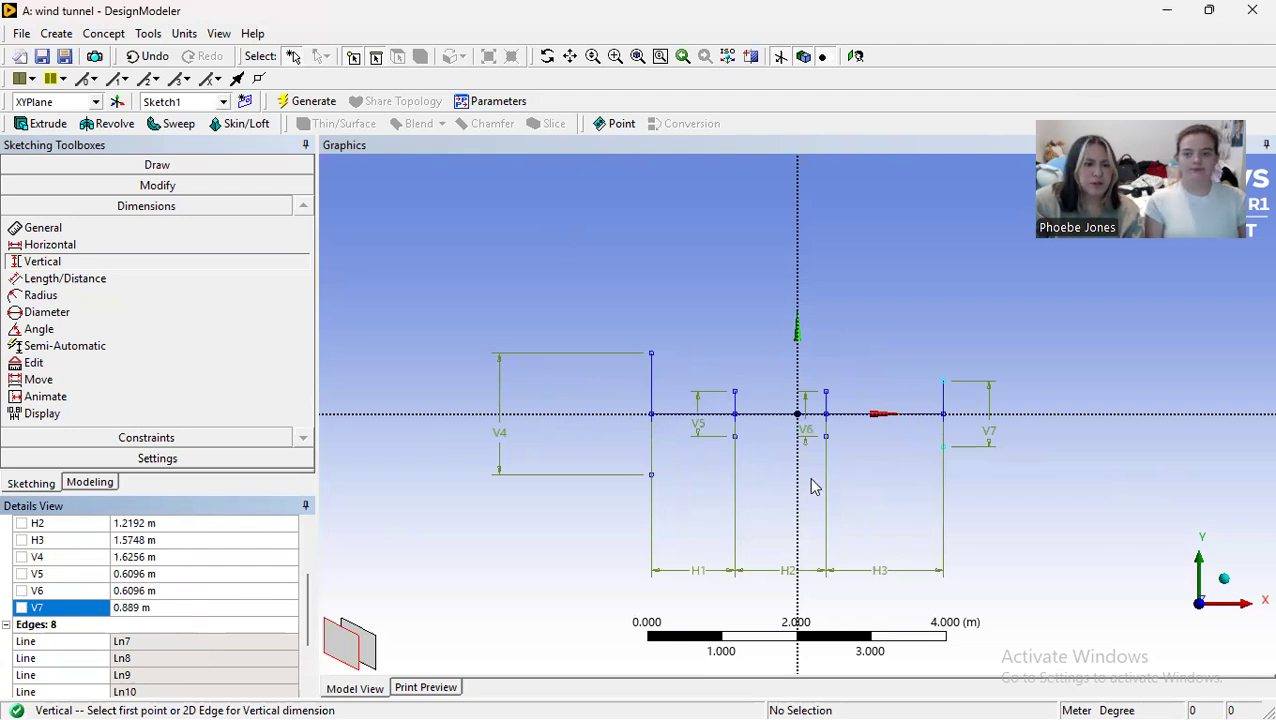
{"action": "left_click", "coordinate": [145, 165]}
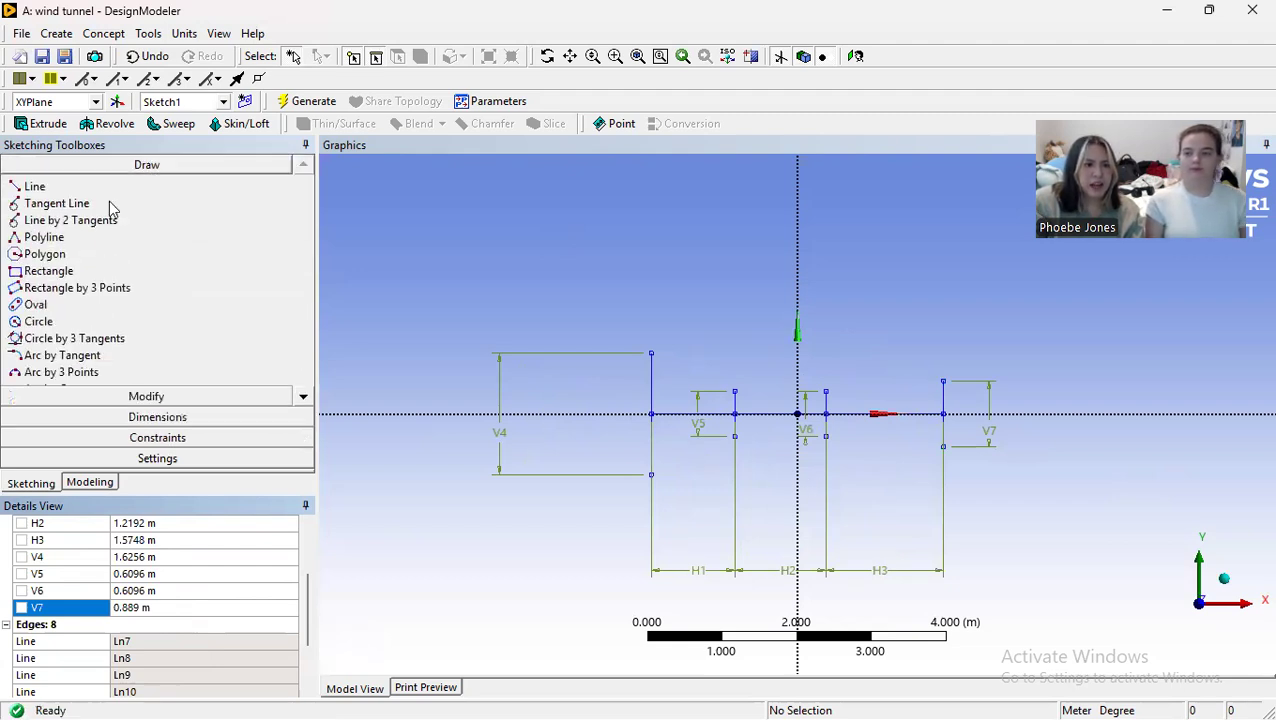
{"action": "left_click", "coordinate": [35, 187]}
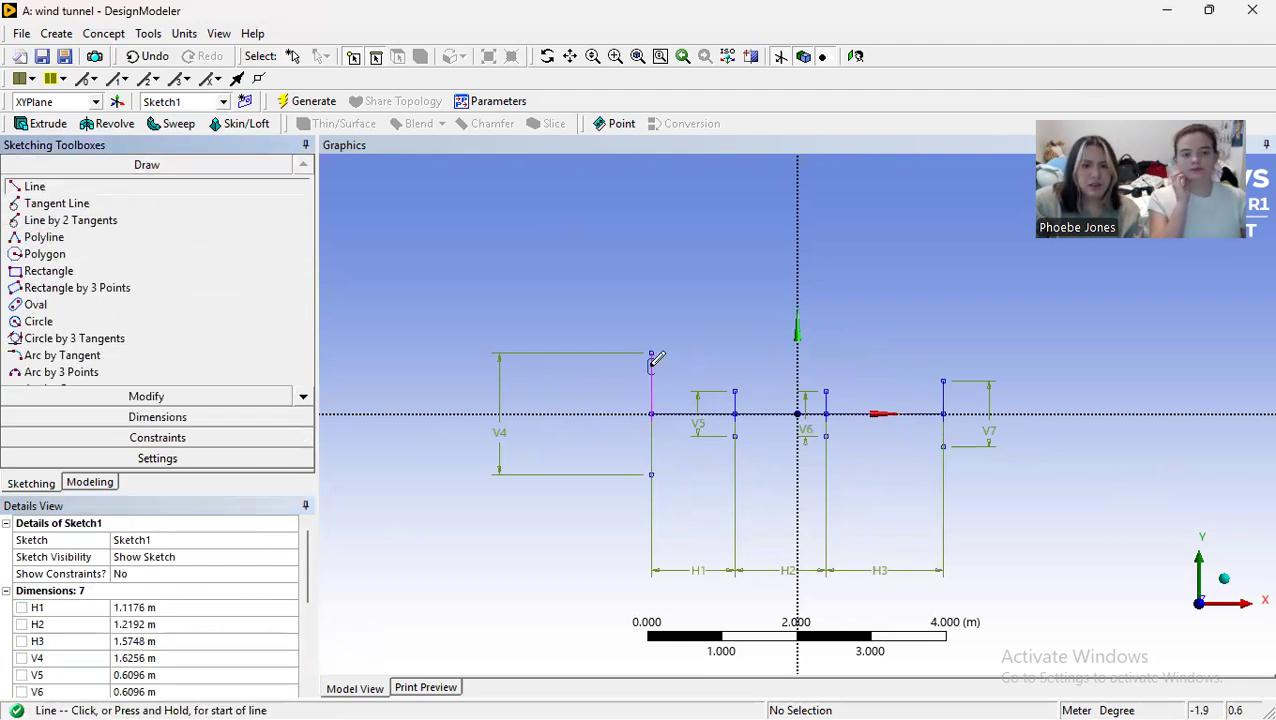
{"action": "left_click", "coordinate": [651, 353]}
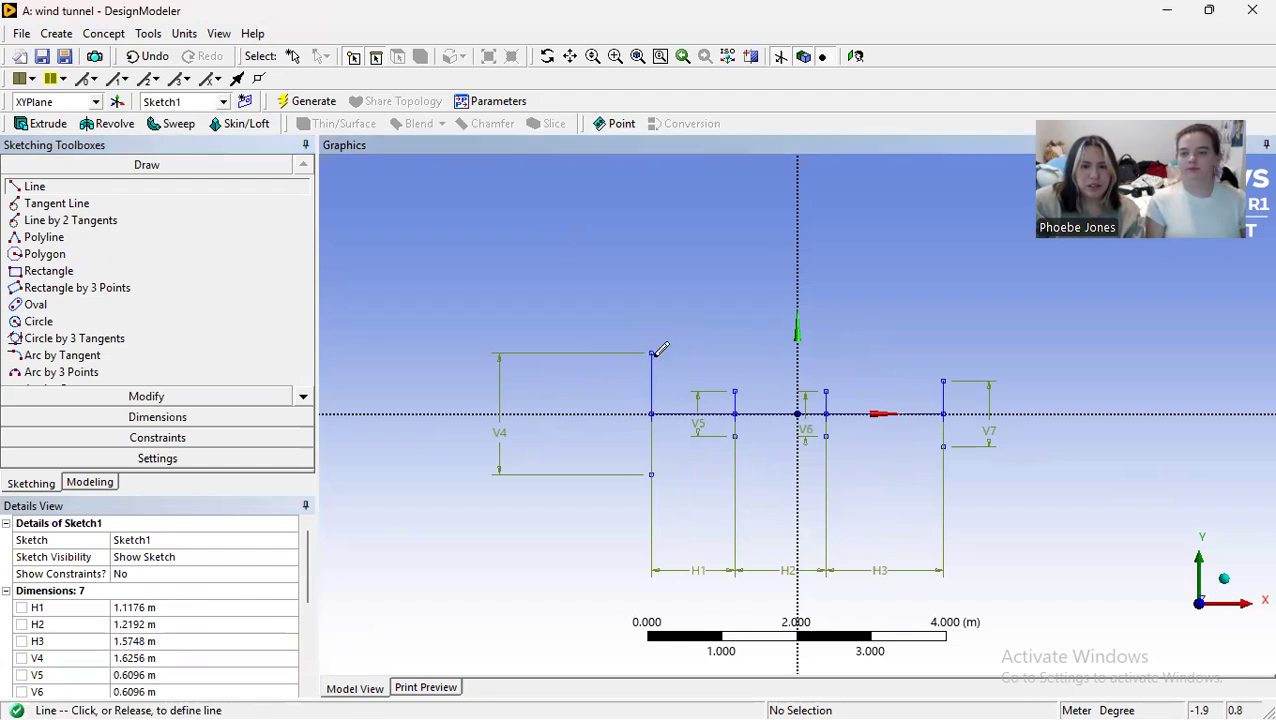
{"action": "left_click", "coordinate": [735, 389]}
{"action": "left_click", "coordinate": [735, 388]}
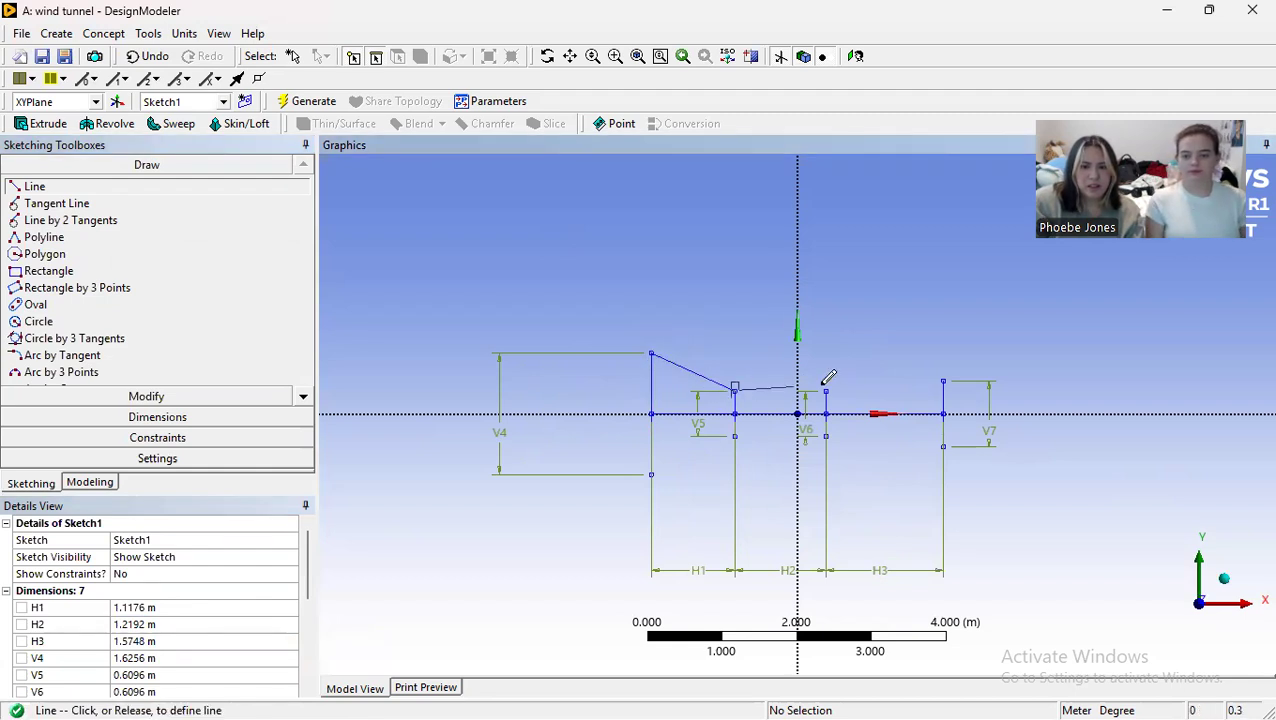
{"action": "left_click", "coordinate": [827, 389]}
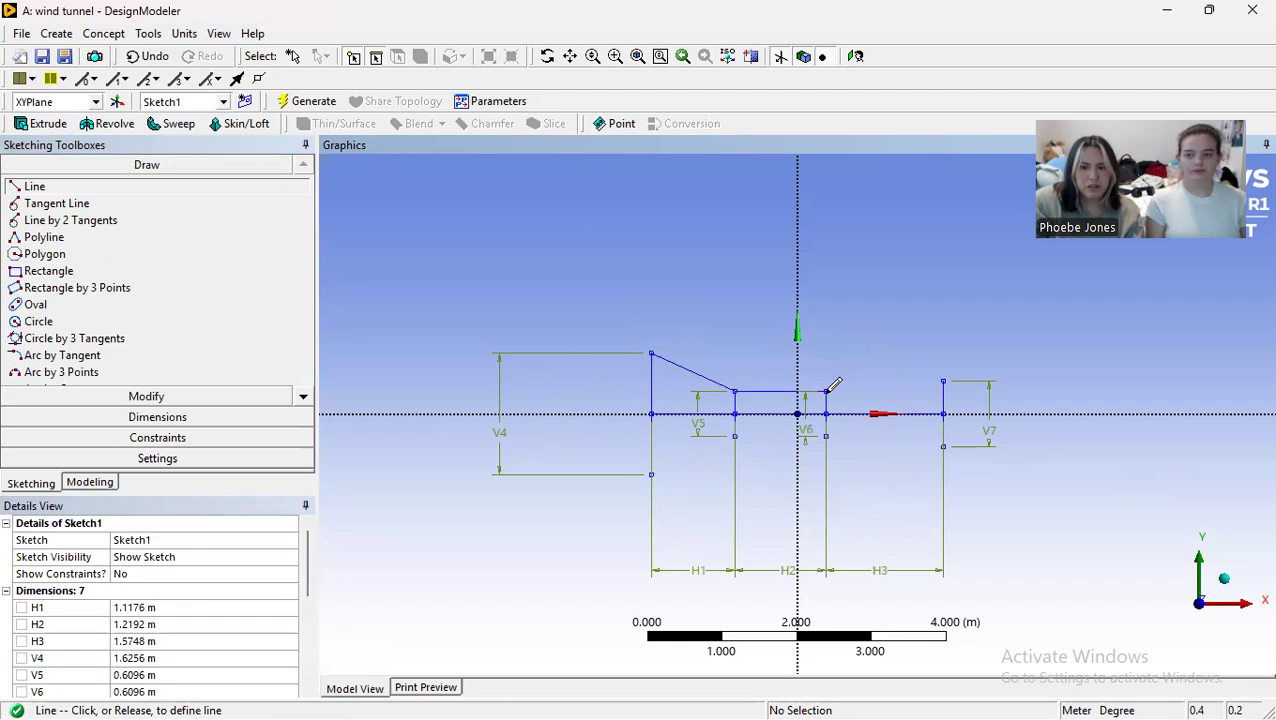
{"action": "left_click", "coordinate": [828, 395]}
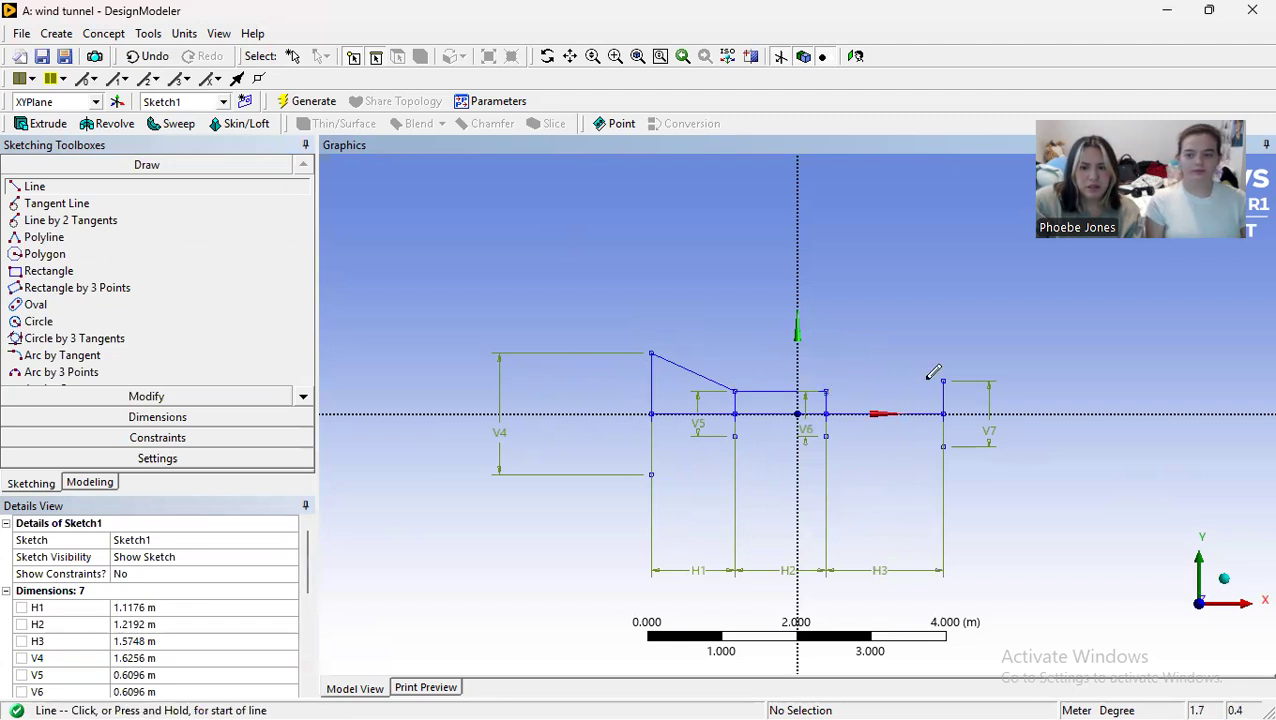
{"action": "key", "text": "ctrl+z"}
{"action": "left_click", "coordinate": [826, 390]}
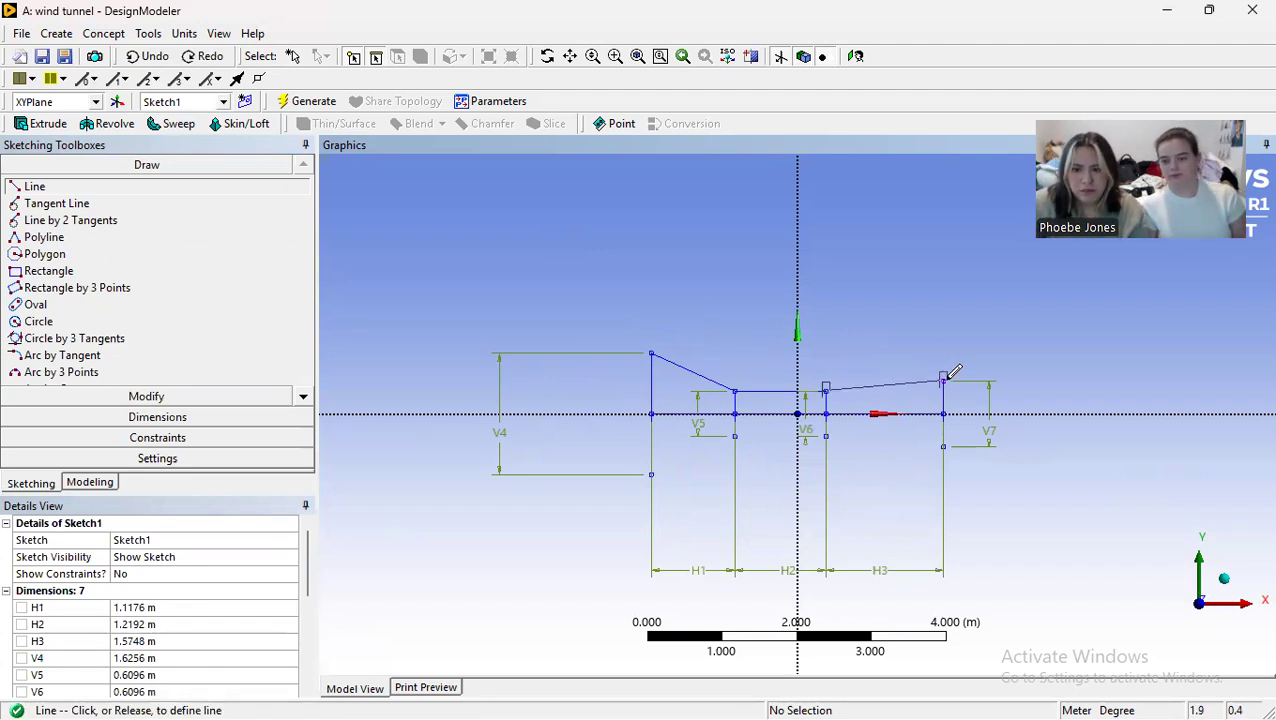
{"action": "left_click", "coordinate": [945, 378]}
Step: Draw three lines connecting the lower endpoints of the four vertical lines to form the tunnel's lower wall
{"action": "left_click", "coordinate": [943, 446]}
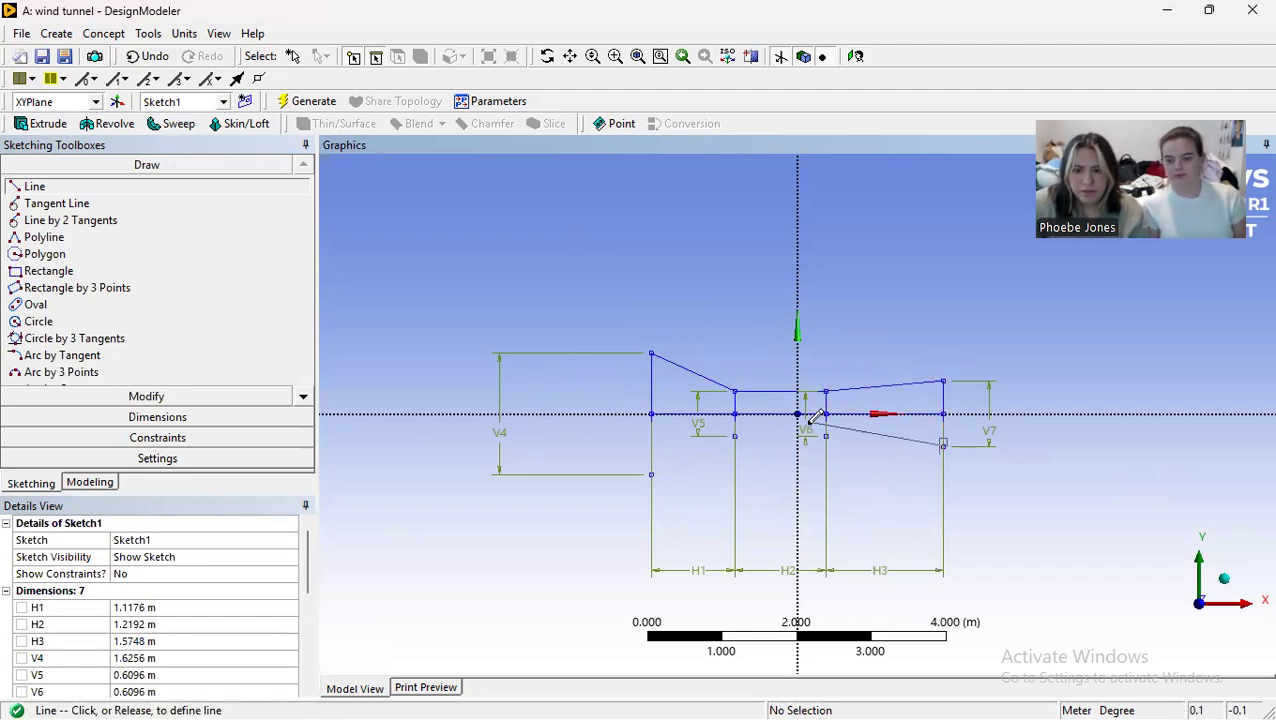
{"action": "left_click", "coordinate": [826, 434]}
{"action": "left_click", "coordinate": [826, 434]}
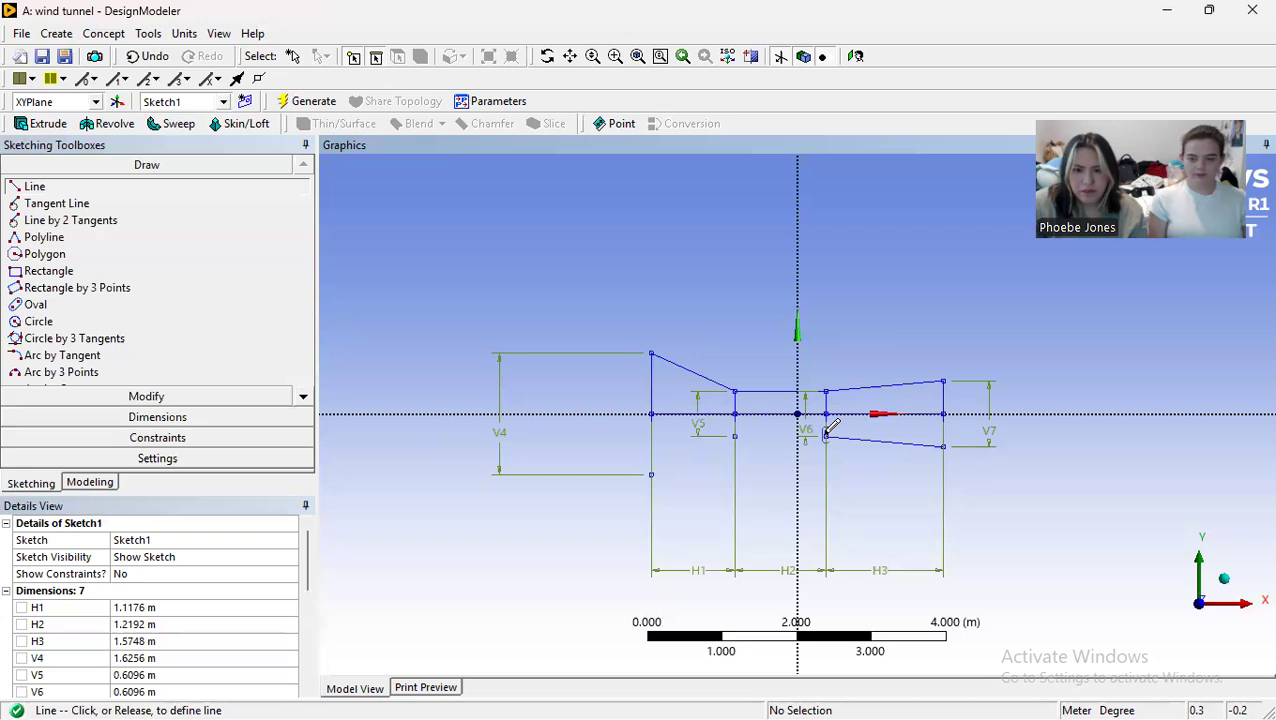
{"action": "left_click", "coordinate": [736, 434]}
{"action": "left_click", "coordinate": [735, 434]}
{"action": "left_click", "coordinate": [651, 474]}
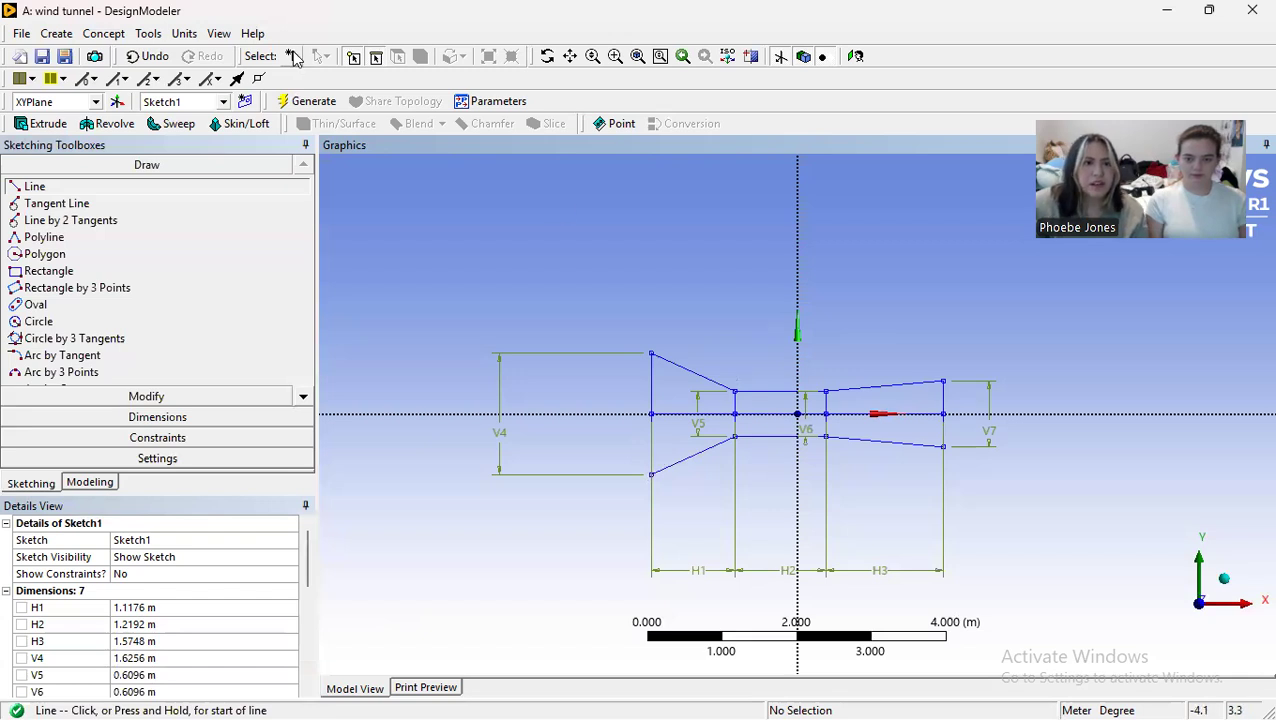
Step: Delete the two inner vertical lines at the ends of the tunnel's narrow test section
{"action": "left_click", "coordinate": [293, 57]}
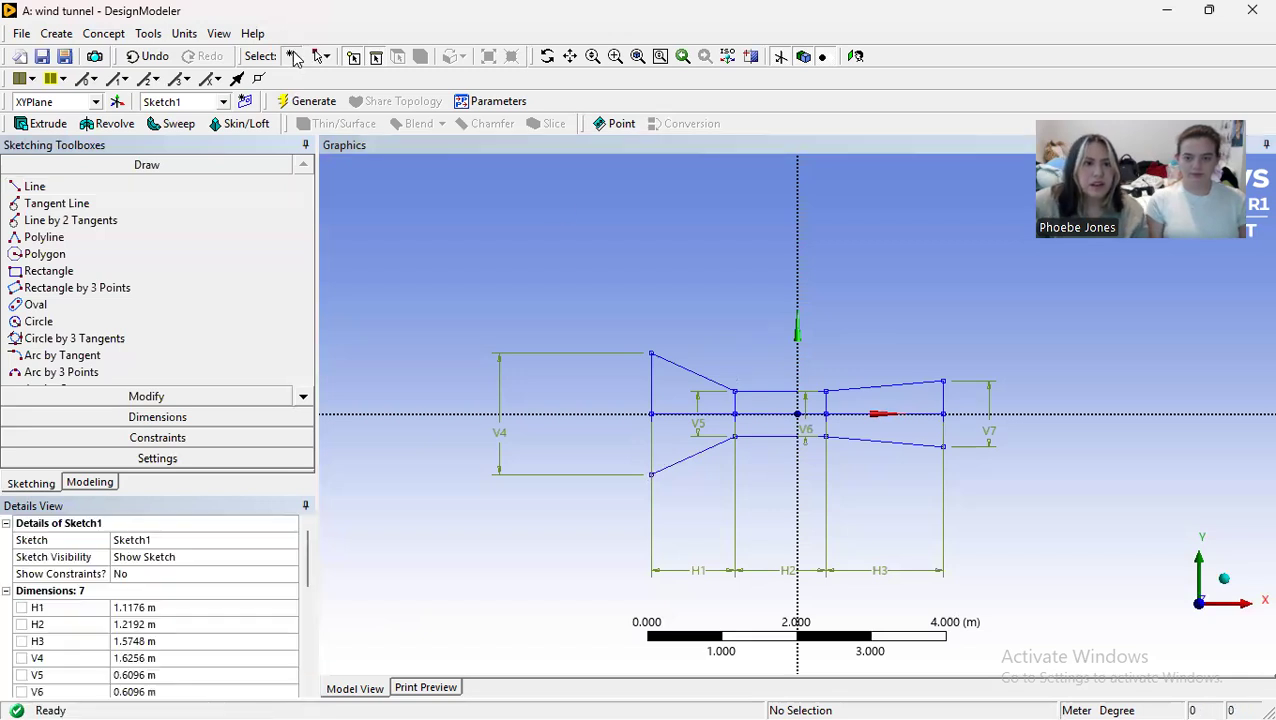
{"action": "left_click", "coordinate": [737, 409]}
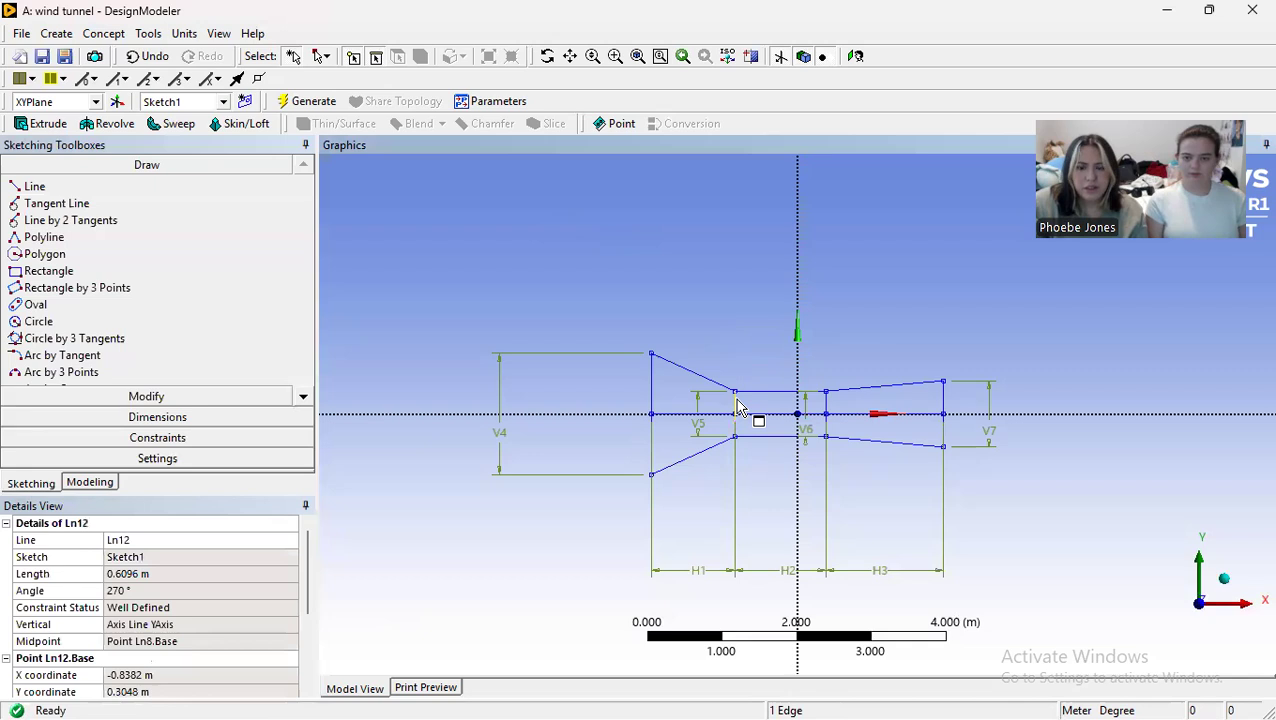
{"action": "right_click", "coordinate": [737, 409]}
{"action": "left_click", "coordinate": [775, 649]}
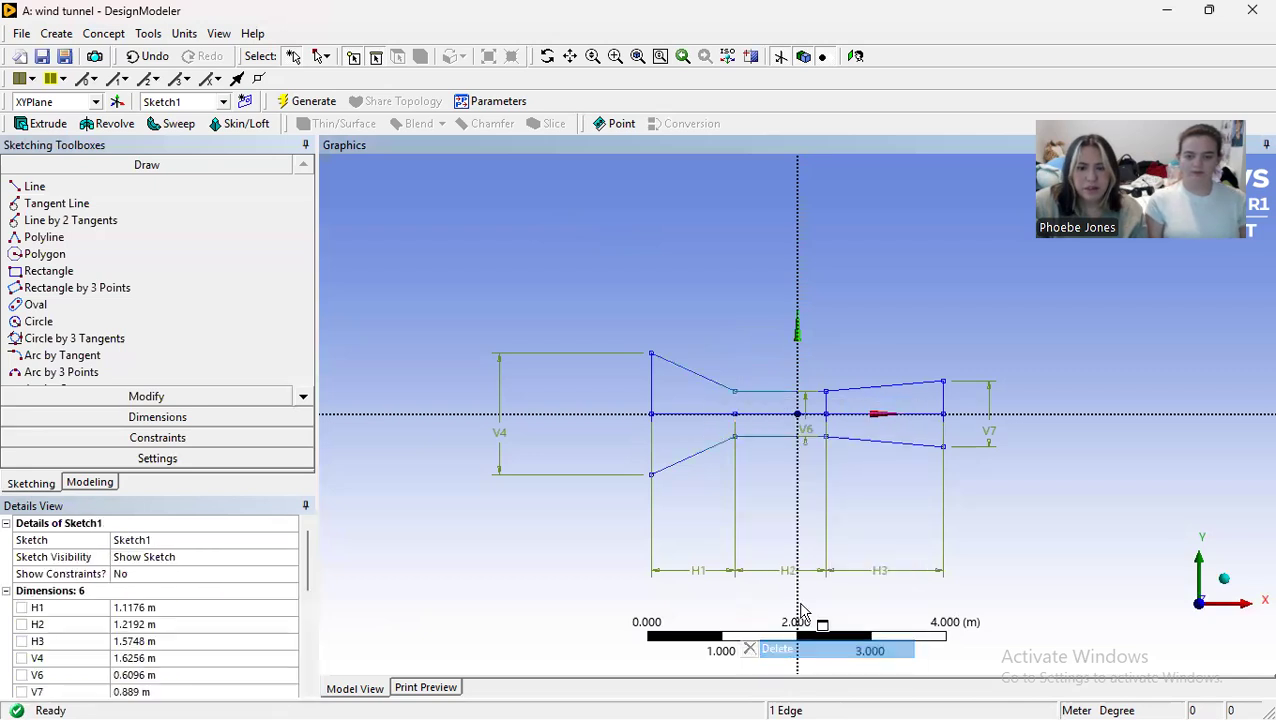
{"action": "left_click", "coordinate": [829, 402]}
{"action": "right_click", "coordinate": [830, 405]}
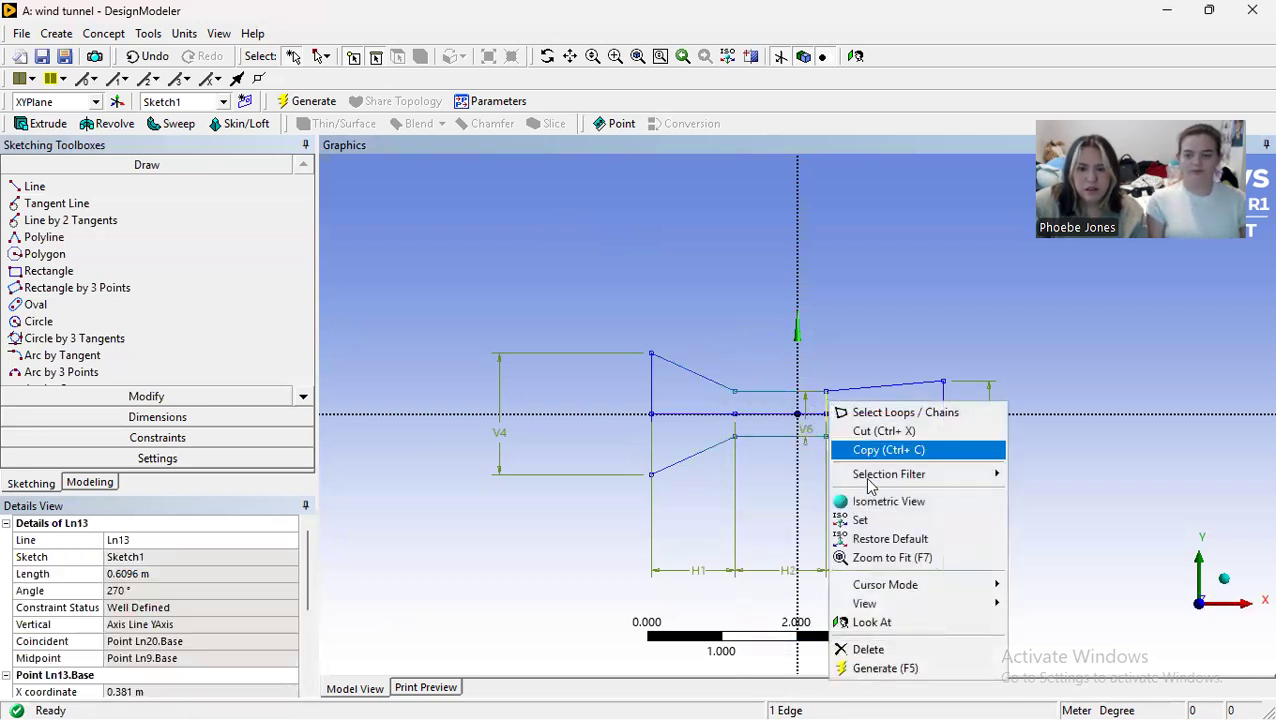
{"action": "left_click", "coordinate": [882, 648]}
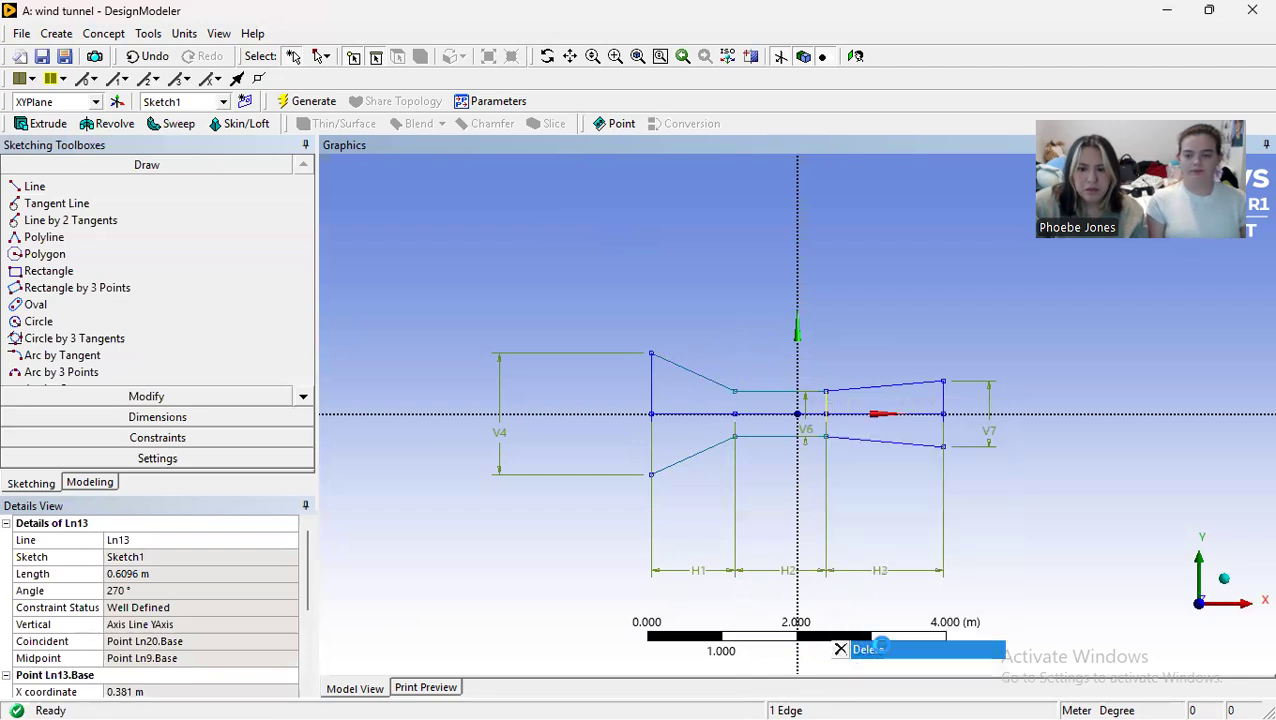
Step: Delete the full-length horizontal centerline and the centerline segment through the tunnel's right-hand section
{"action": "left_click", "coordinate": [909, 421]}
{"action": "right_click", "coordinate": [911, 420]}
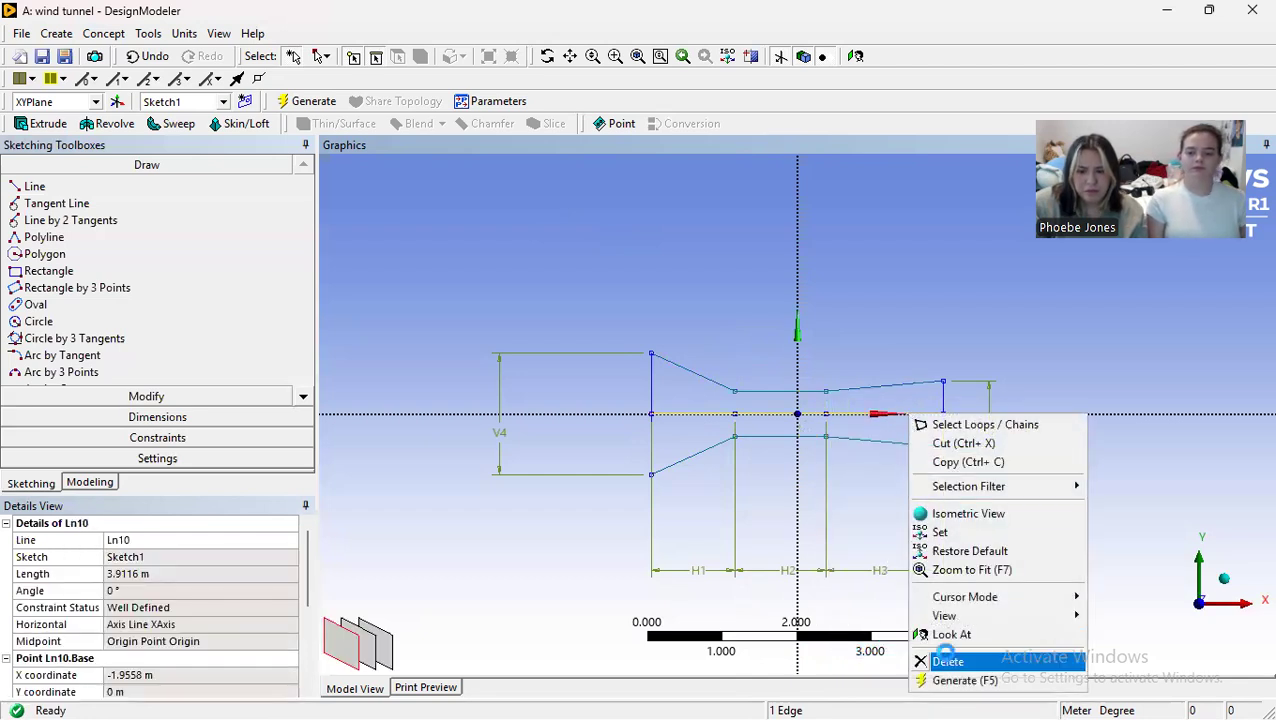
{"action": "left_click", "coordinate": [946, 660]}
{"action": "left_click", "coordinate": [856, 416]}
{"action": "right_click", "coordinate": [852, 417]}
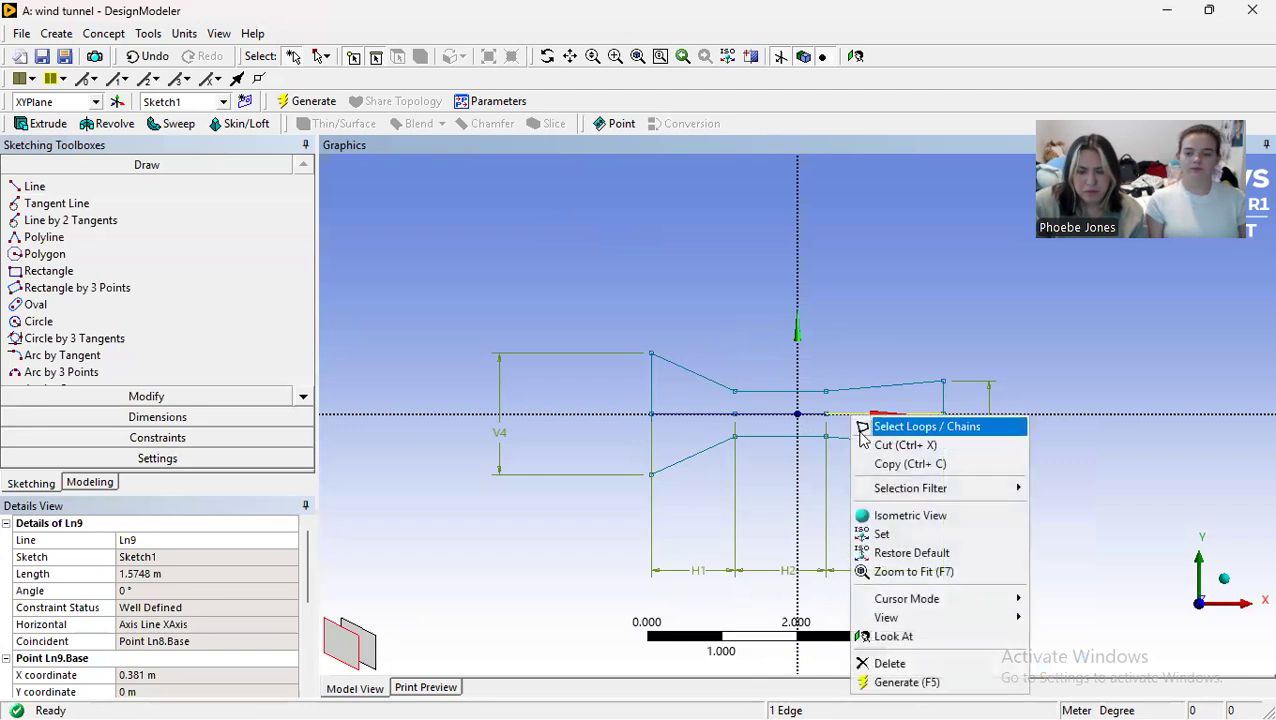
{"action": "left_click", "coordinate": [903, 663]}
Step: Delete the remaining middle and left centerline segments, leaving only the tunnel's closed outline in the sketch
{"action": "left_click", "coordinate": [767, 416]}
{"action": "right_click", "coordinate": [767, 416]}
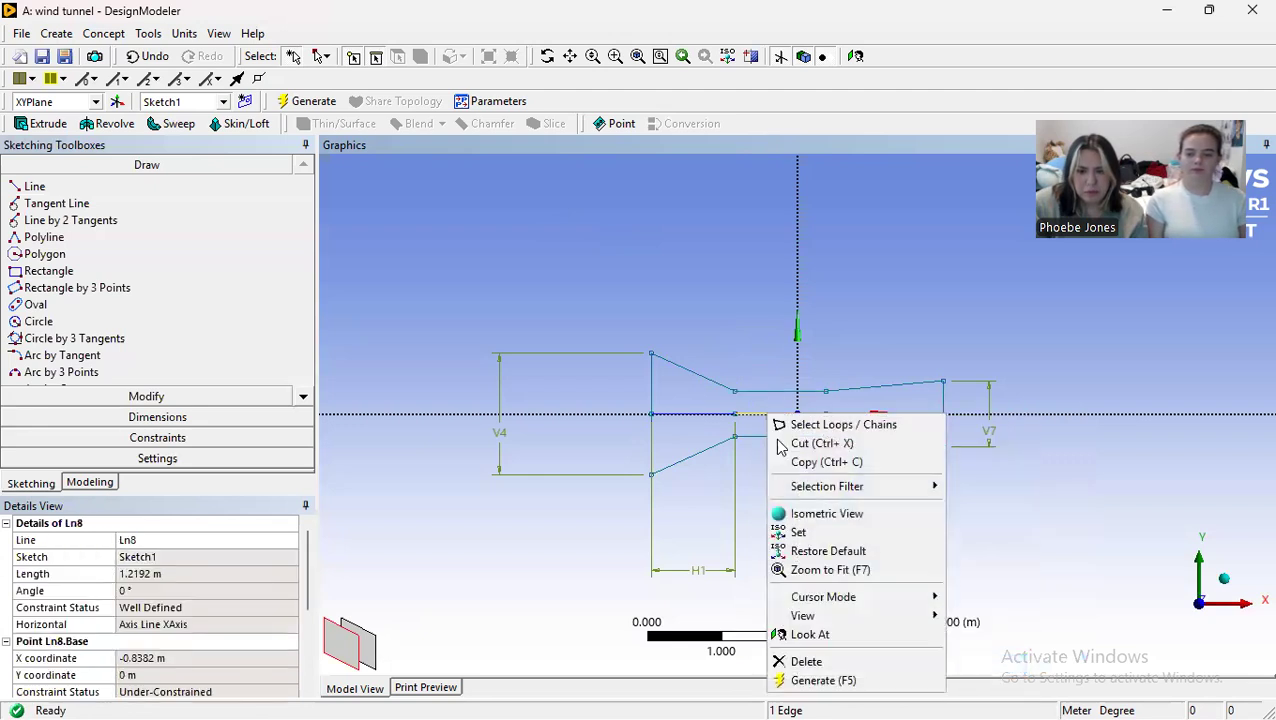
{"action": "left_click", "coordinate": [806, 661]}
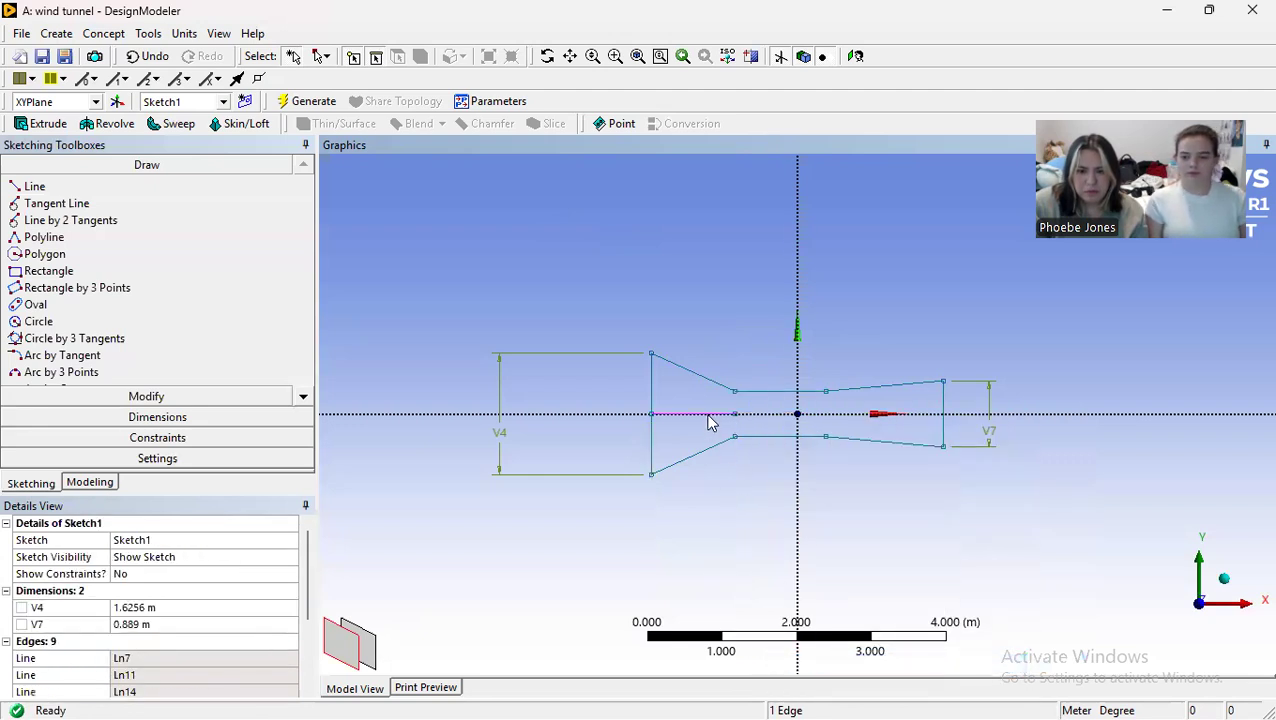
{"action": "left_click", "coordinate": [710, 415]}
{"action": "right_click", "coordinate": [711, 418]}
{"action": "left_click", "coordinate": [745, 663]}
{"action": "scroll", "coordinate": [846, 421], "scroll_direction": "up", "scroll_amount": 3}
{"action": "scroll", "coordinate": [911, 370], "scroll_direction": "down", "scroll_amount": 2}
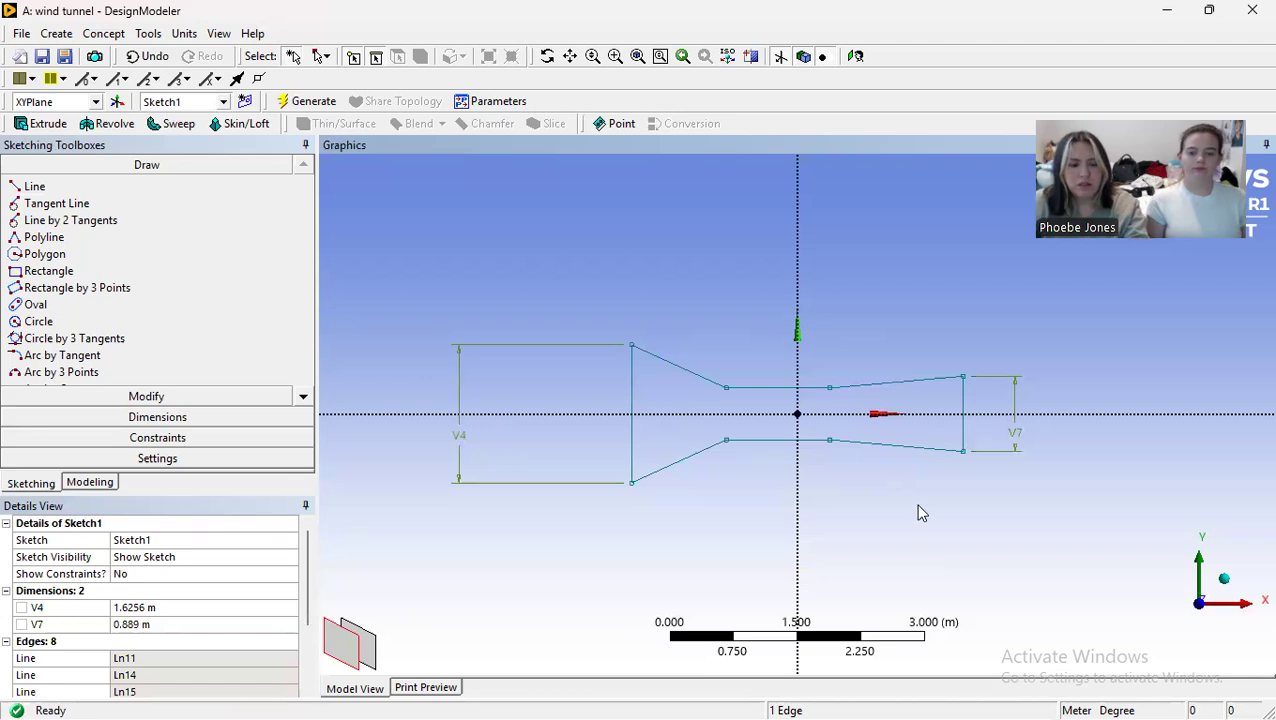
Step: Switch to Workbench, duplicate the wind tunnel system from its Geometry cell, and duplicate that copy once more
{"action": "key", "text": "super"}
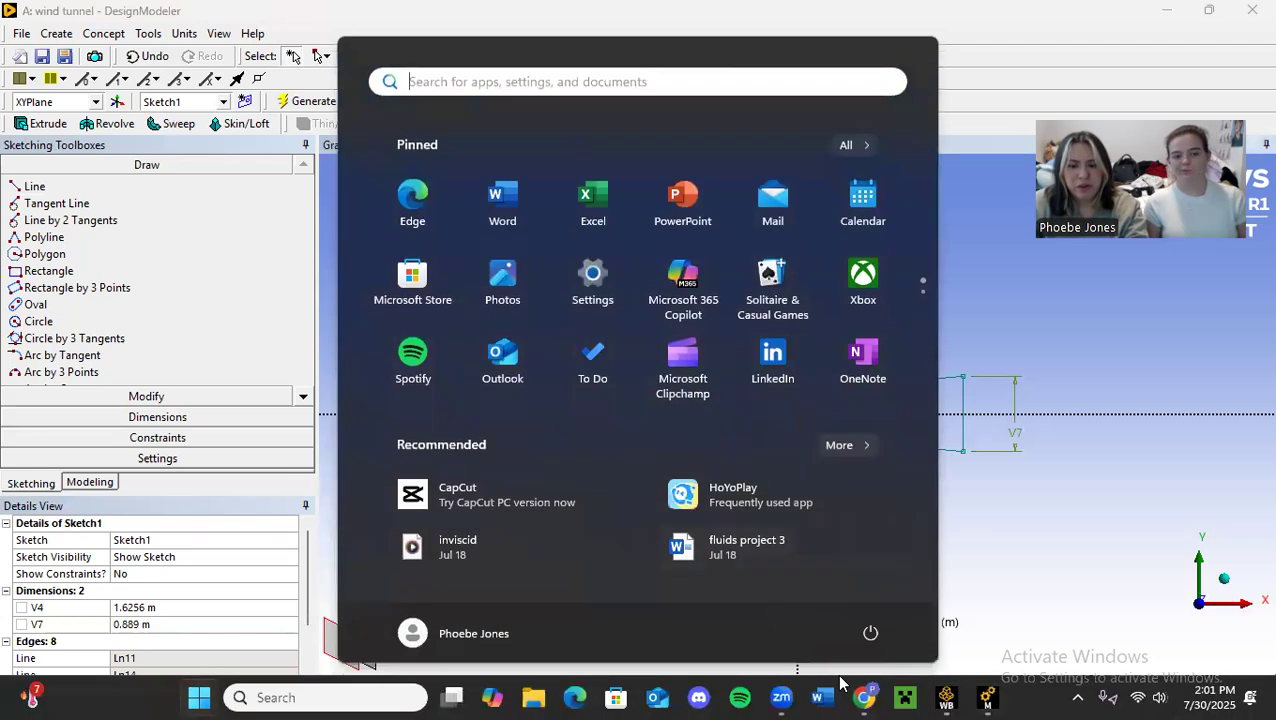
{"action": "left_click", "coordinate": [947, 697]}
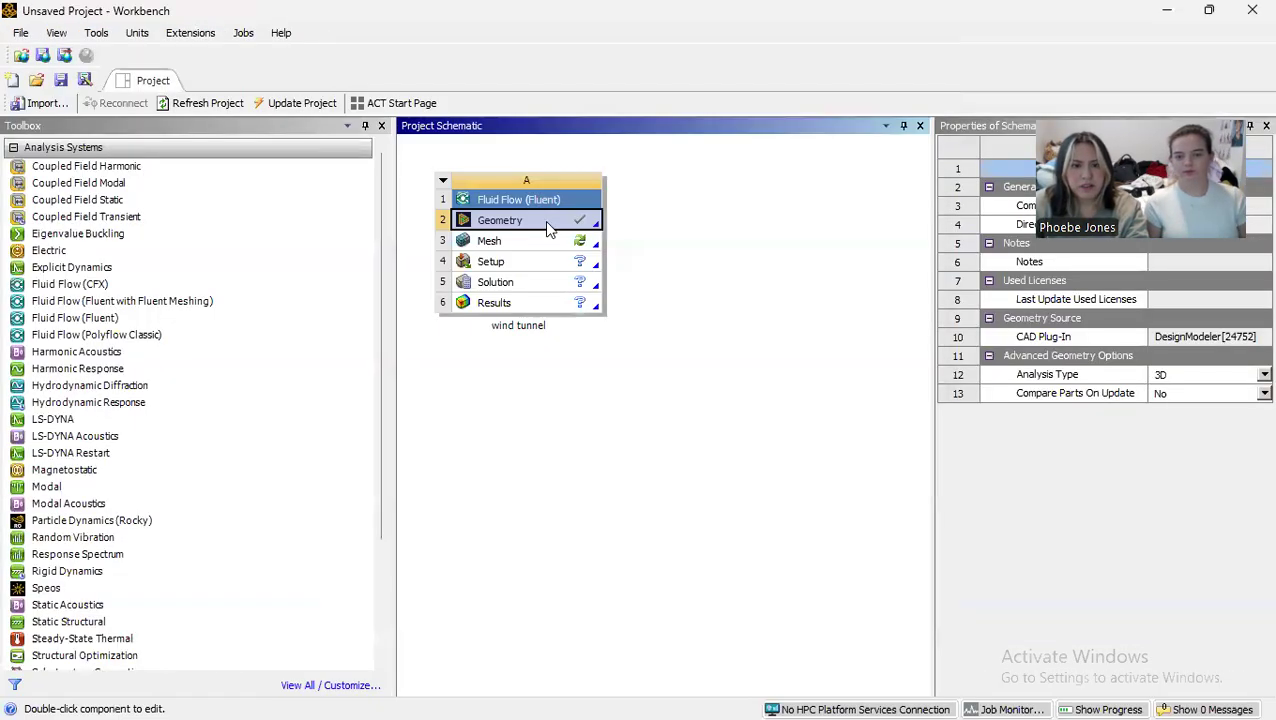
{"action": "right_click", "coordinate": [544, 220]}
{"action": "left_click", "coordinate": [649, 302]}
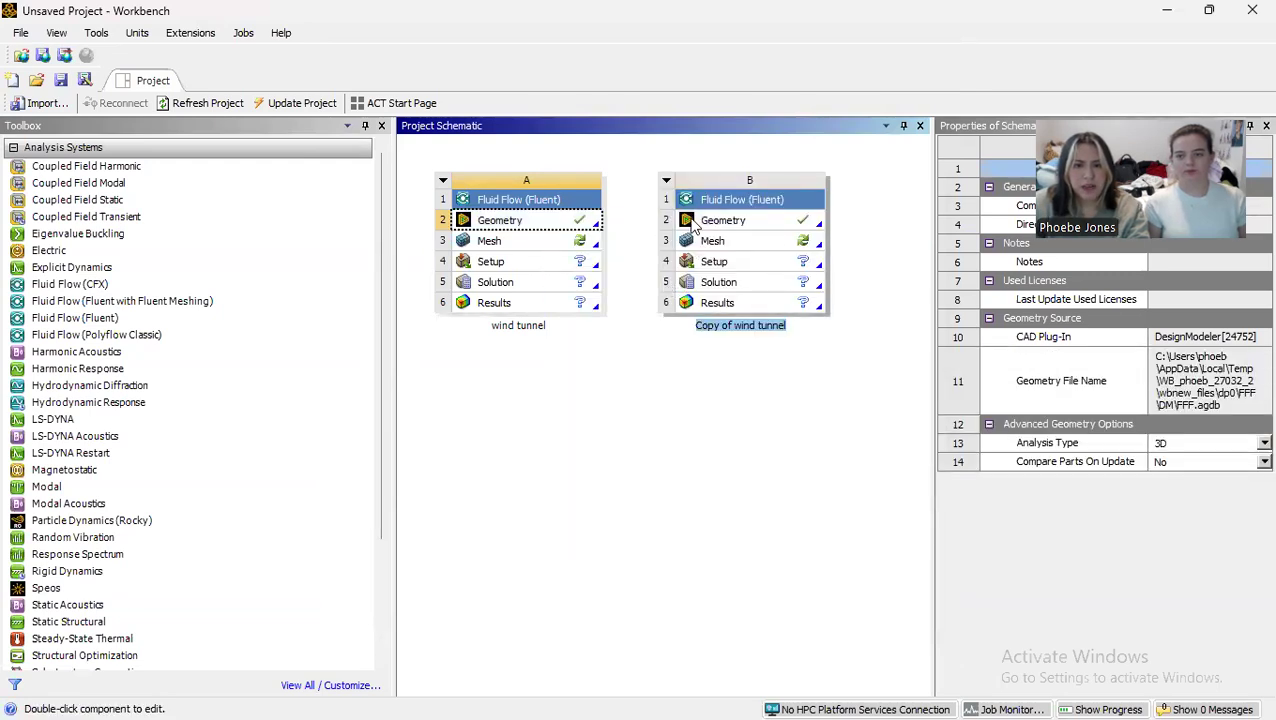
{"action": "right_click", "coordinate": [701, 219]}
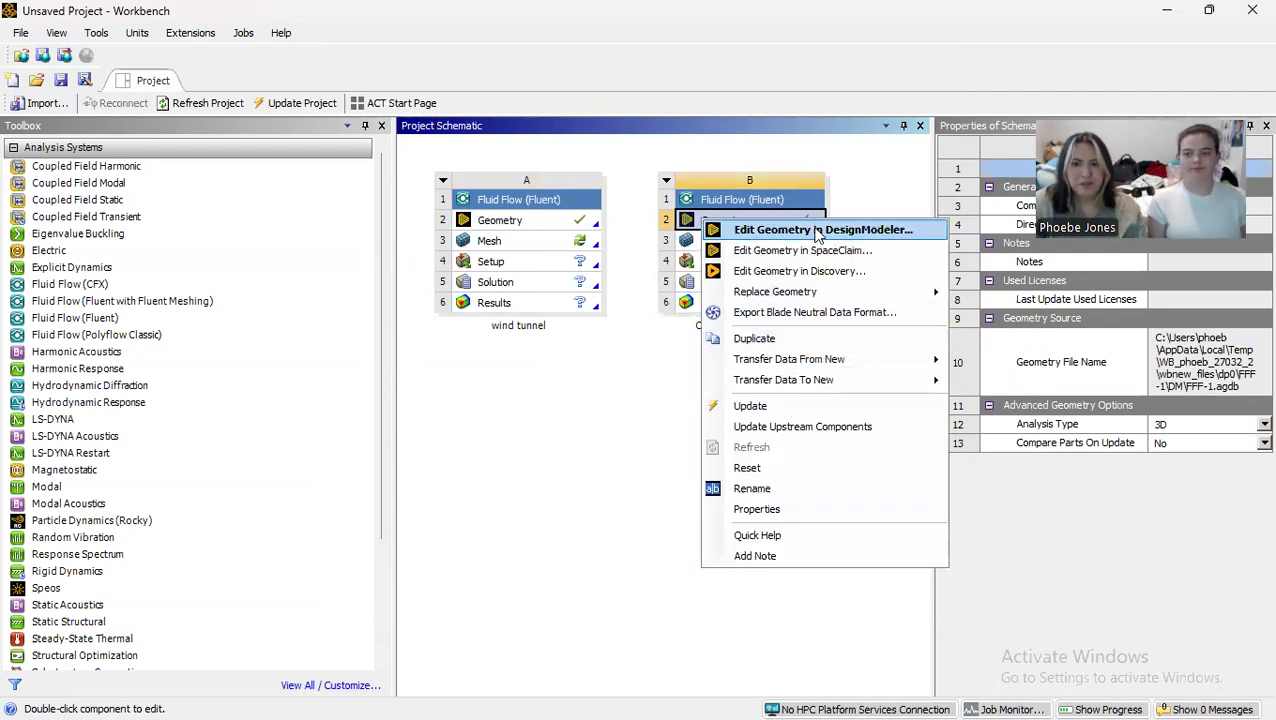
{"action": "left_click", "coordinate": [800, 338]}
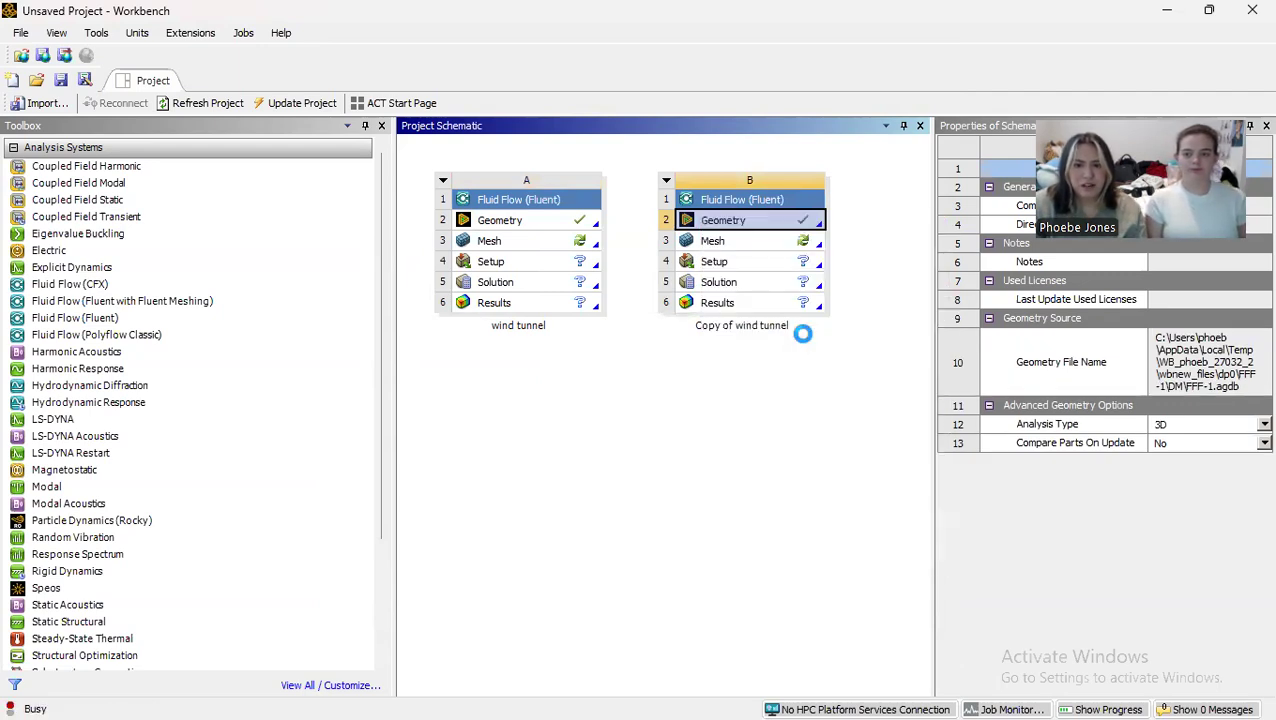
Step: Switch back to DesignModeler and generate a surface from the tunnel sketch, box-selecting the whole outline as the base object with Add Material
{"action": "left_click", "coordinate": [1064, 666]}
{"action": "key", "text": "super"}
{"action": "left_click", "coordinate": [990, 697]}
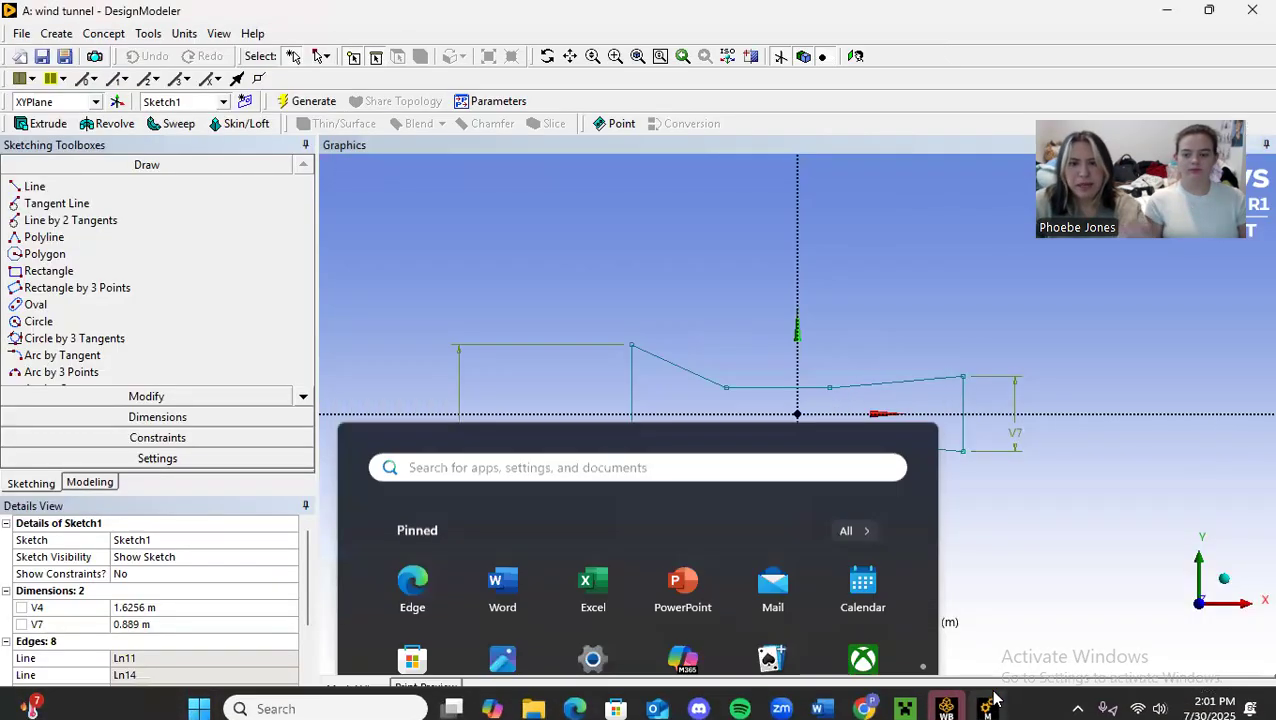
{"action": "left_click", "coordinate": [103, 33]}
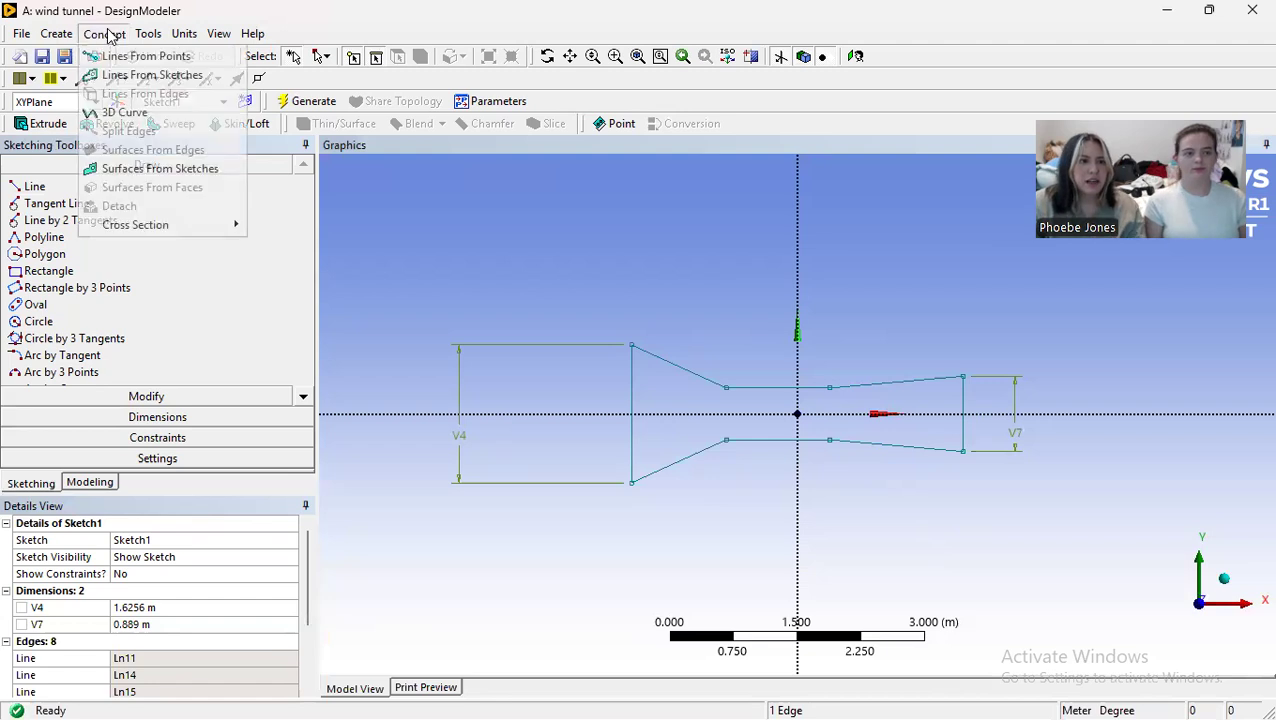
{"action": "left_click", "coordinate": [113, 33]}
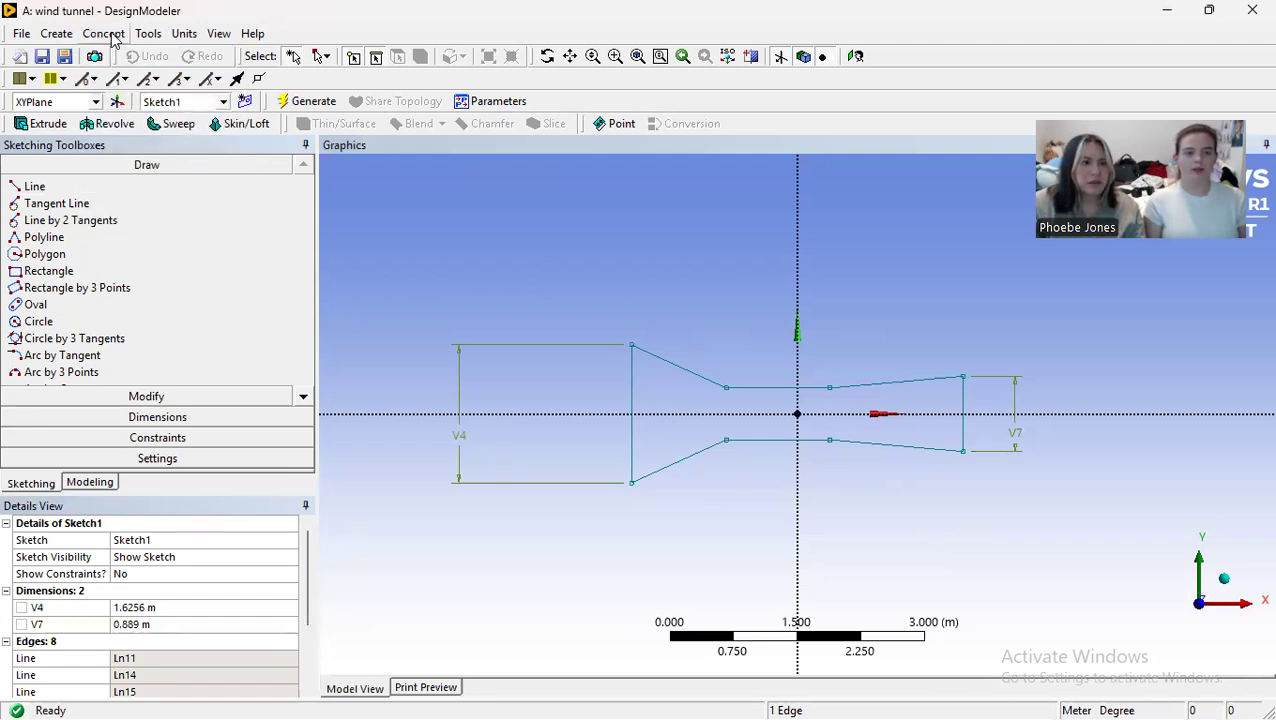
{"action": "left_click", "coordinate": [106, 33]}
{"action": "left_click", "coordinate": [152, 169]}
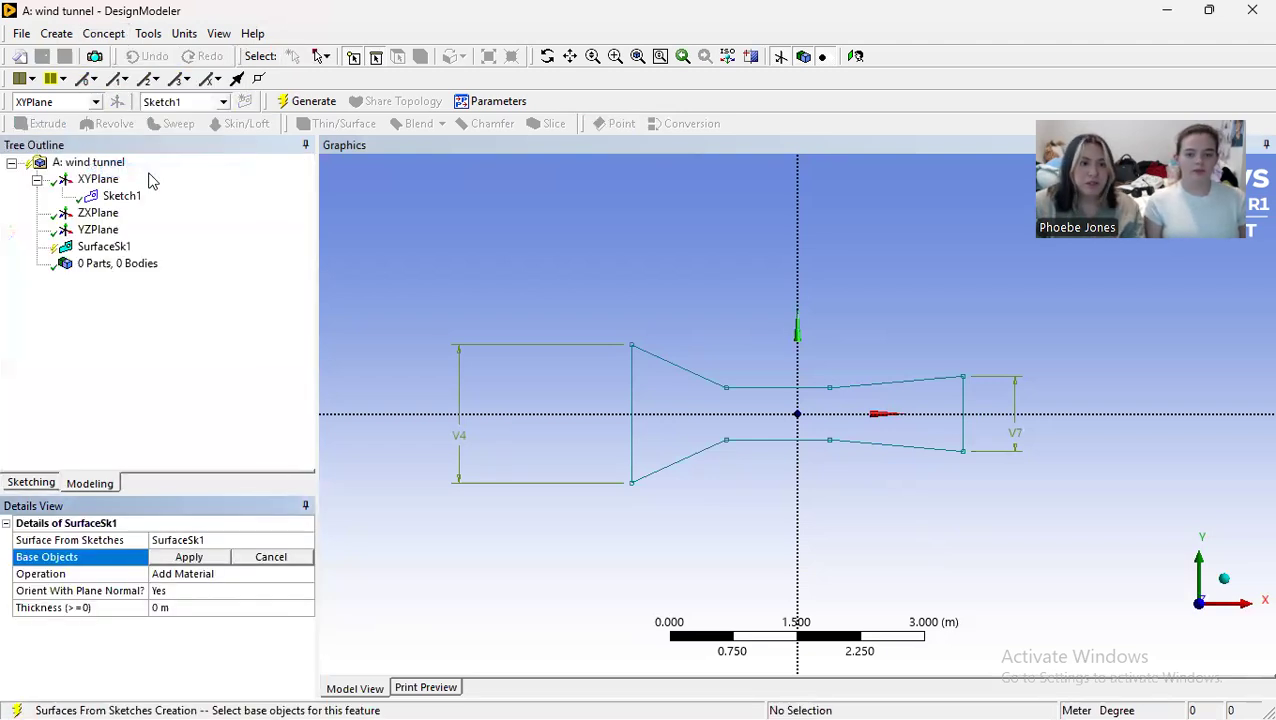
{"action": "left_click", "coordinate": [322, 57]}
{"action": "left_click", "coordinate": [350, 97]}
{"action": "mouse_move", "coordinate": [370, 241]}
{"action": "left_mouse_down"}
{"action": "mouse_move", "coordinate": [930, 616]}
{"action": "mouse_move", "coordinate": [1112, 588]}
{"action": "left_mouse_up"}
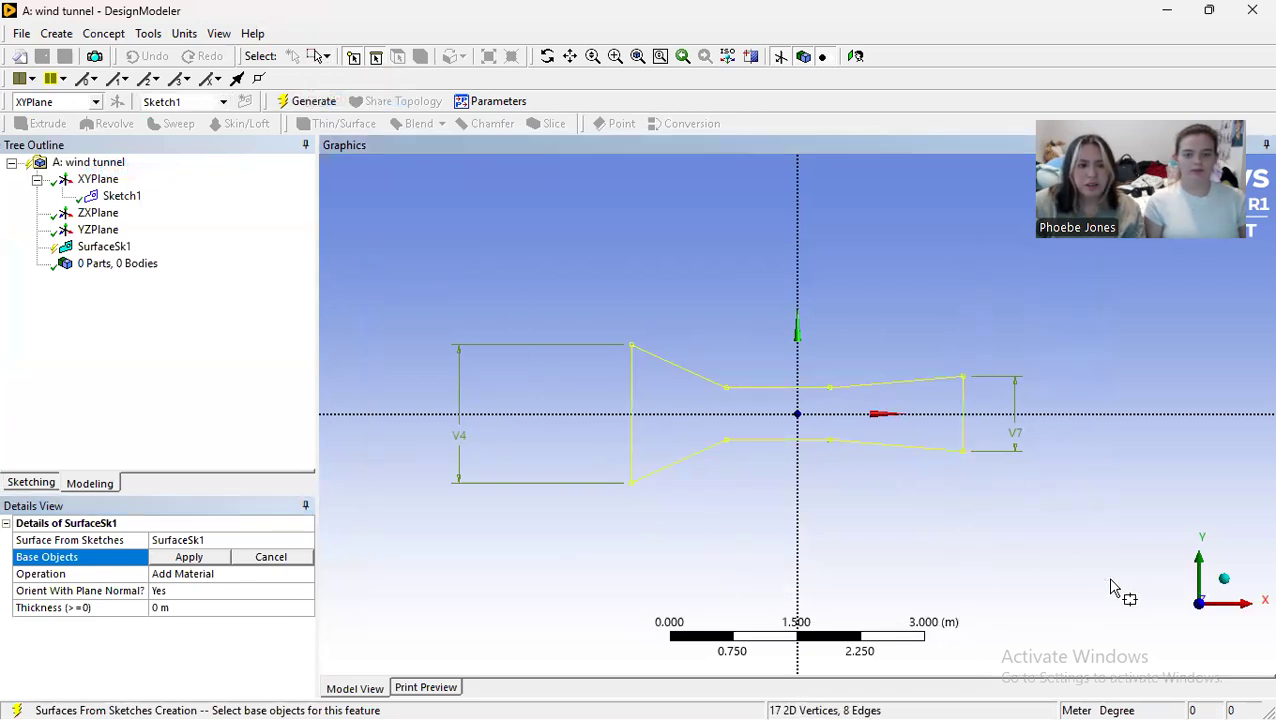
{"action": "left_click", "coordinate": [200, 560]}
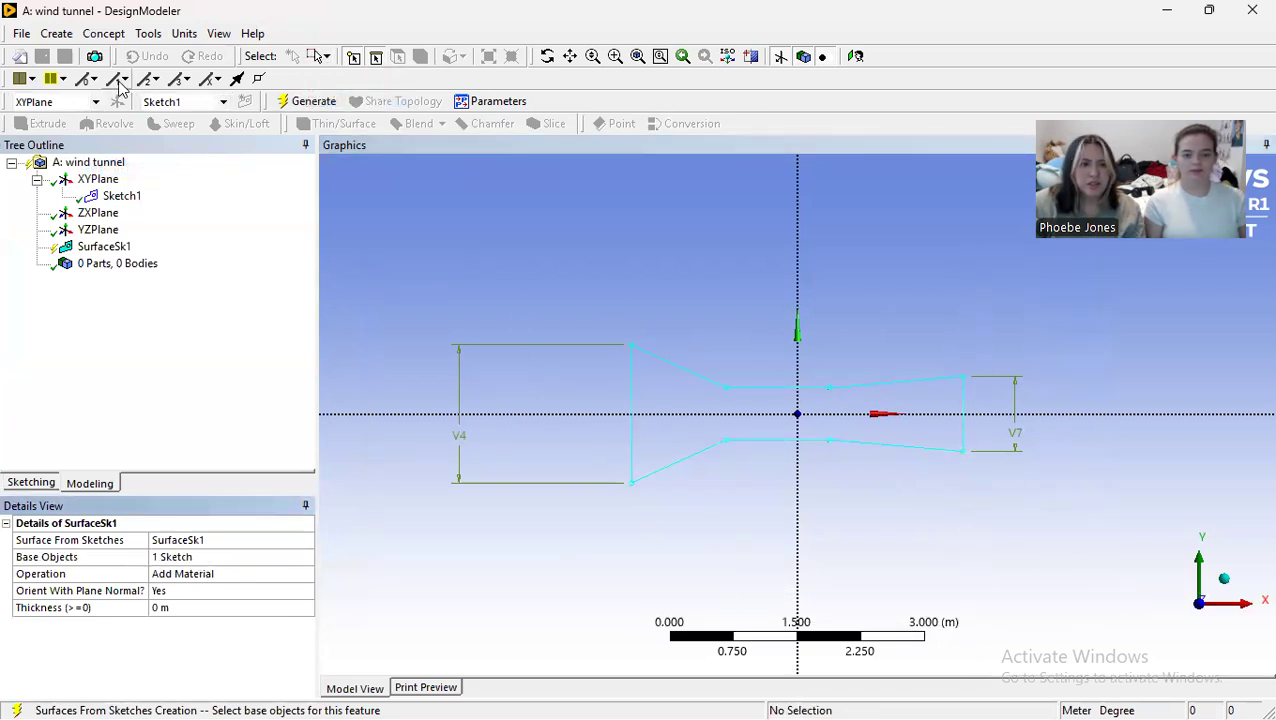
{"action": "left_click", "coordinate": [300, 101]}
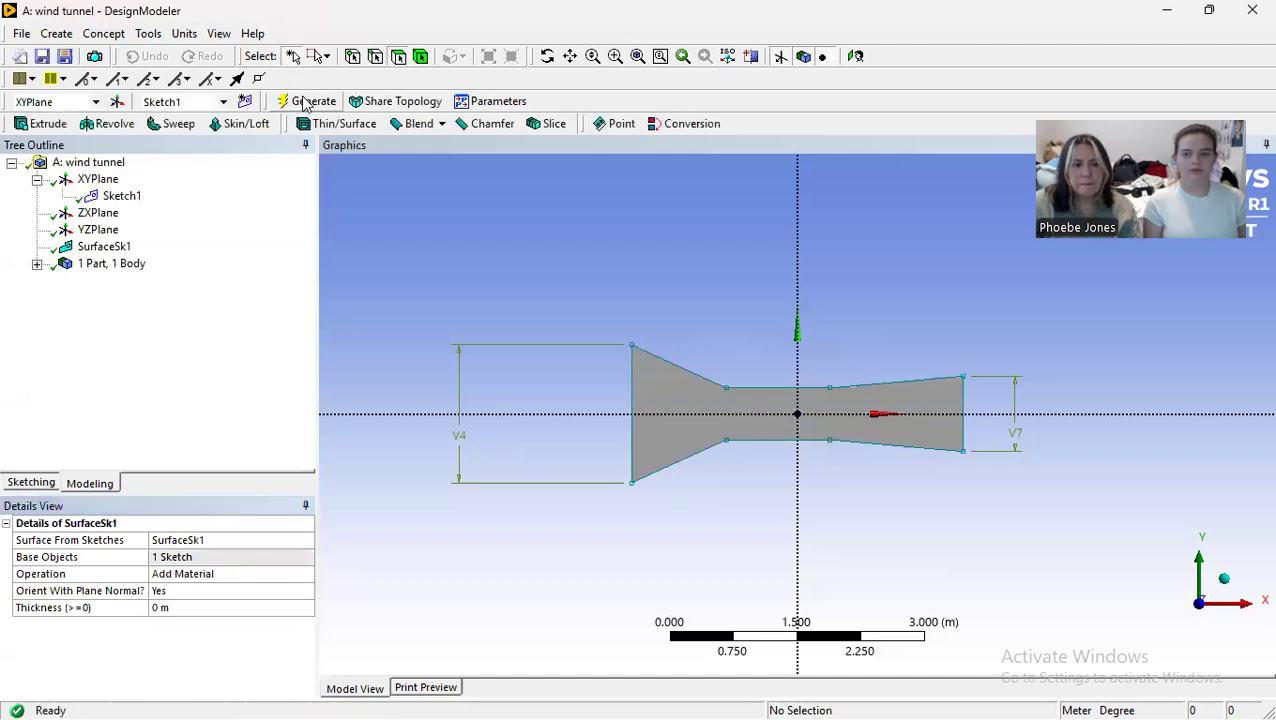
Step: Switch to Workbench and open the Mesh cell of the original wind tunnel system
{"action": "scroll", "coordinate": [800, 425], "scroll_direction": "up", "scroll_amount": 3}
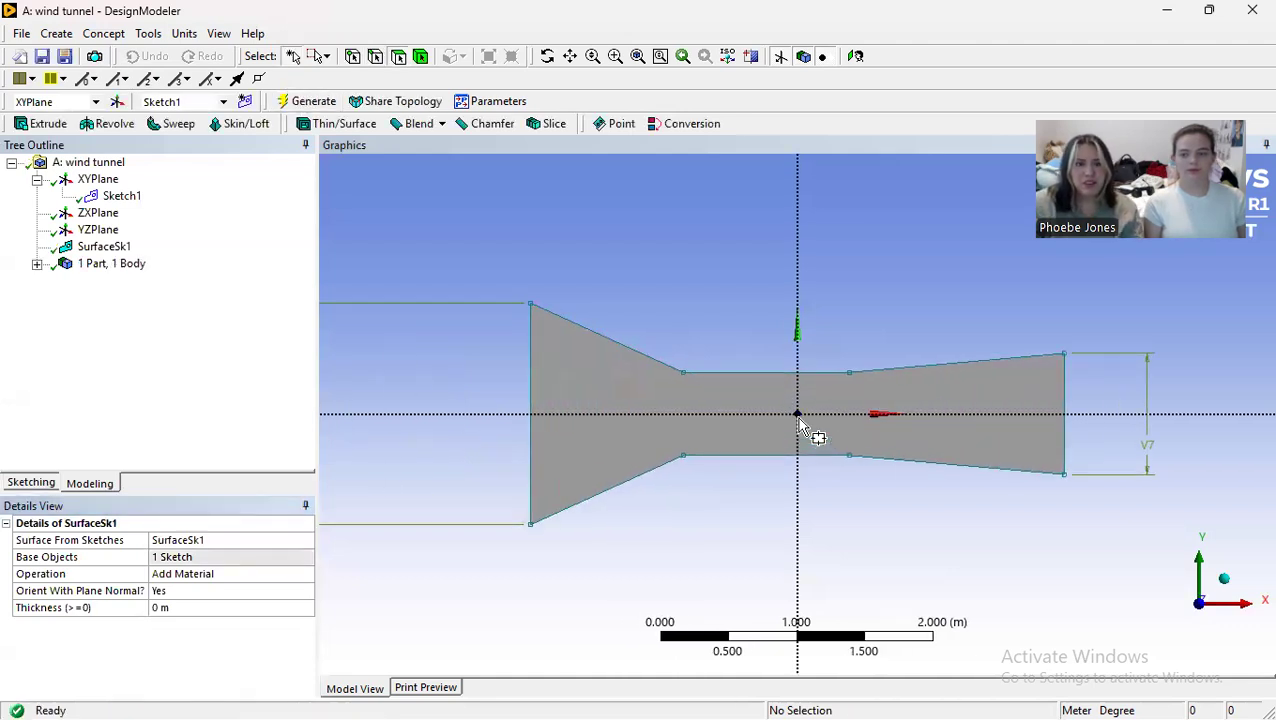
{"action": "scroll", "coordinate": [800, 425], "scroll_direction": "down", "scroll_amount": 3}
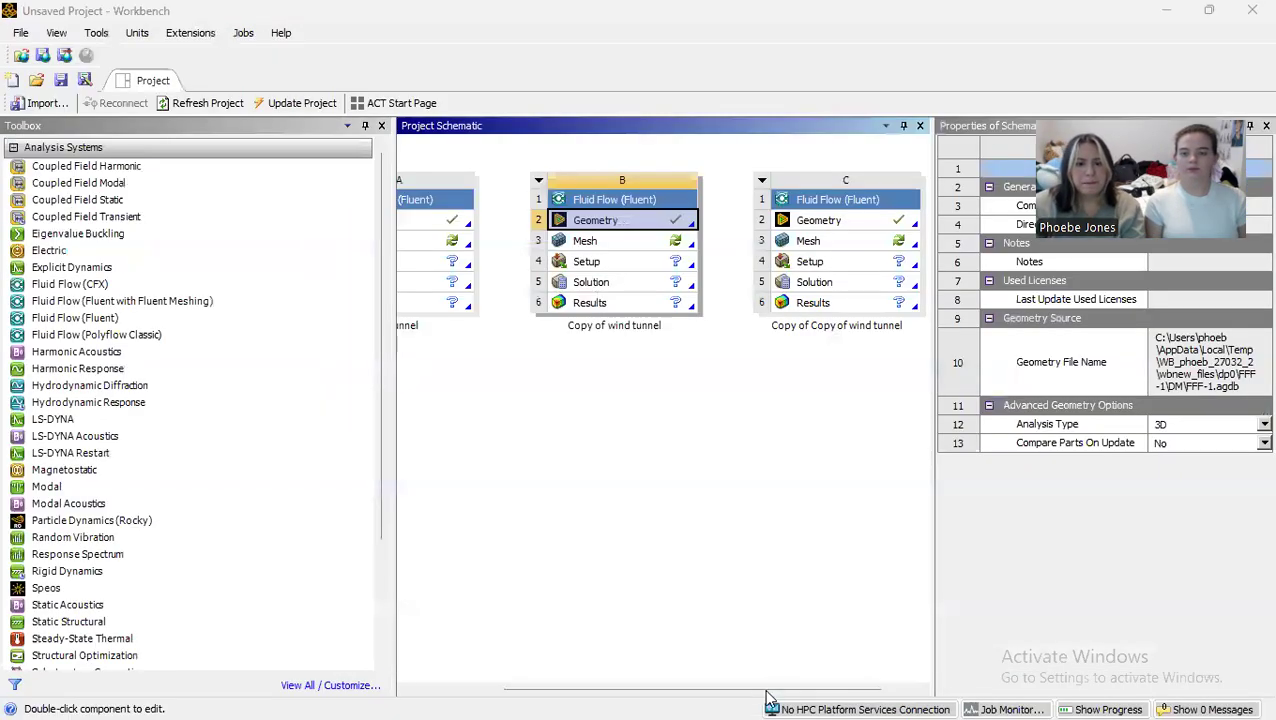
{"action": "left_click_drag", "start_coordinate": [735, 689], "coordinate": [570, 688]}
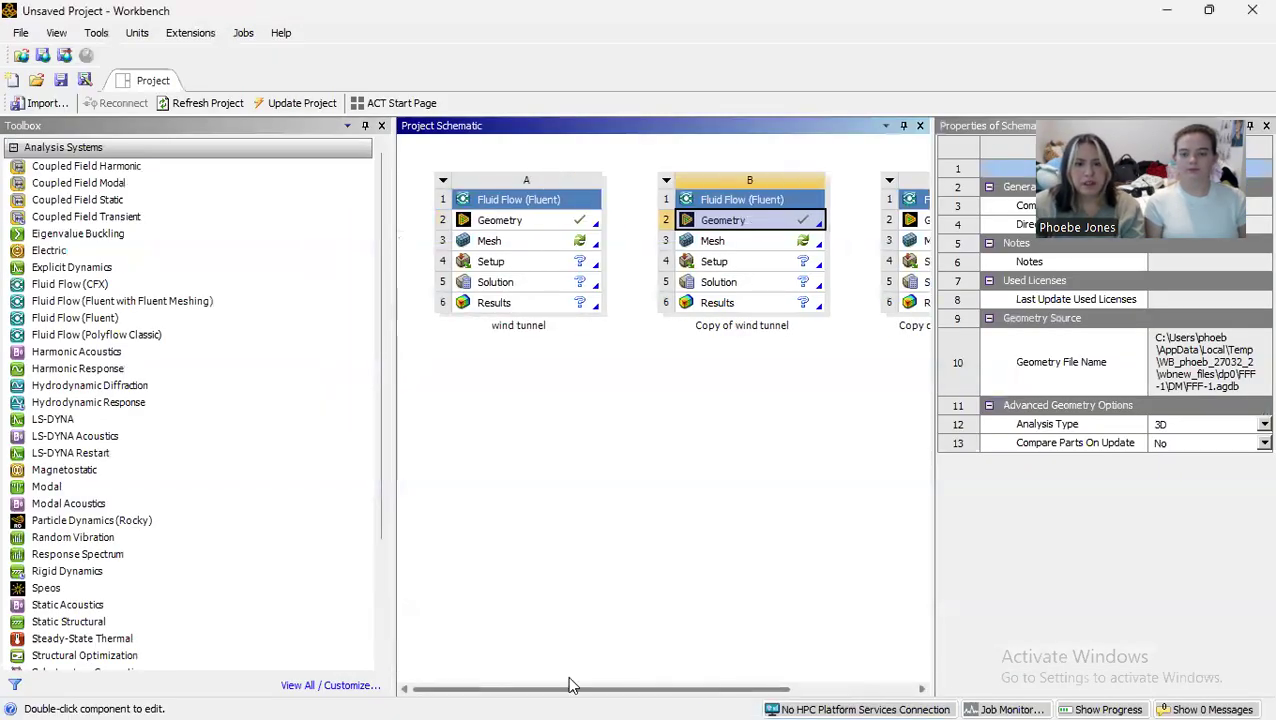
{"action": "double_click", "coordinate": [514, 240]}
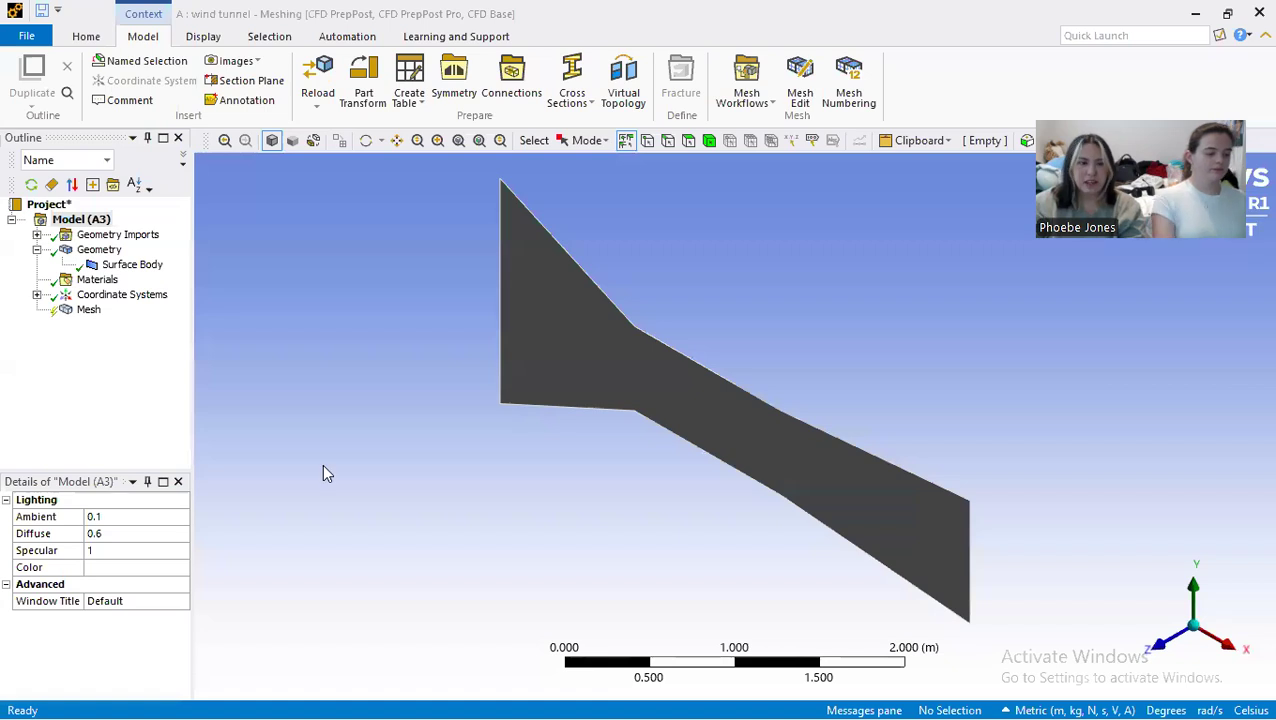
Step: Create a named selection called "walls" from the tunnel's six upper and lower edges
{"action": "left_click", "coordinate": [1160, 648]}
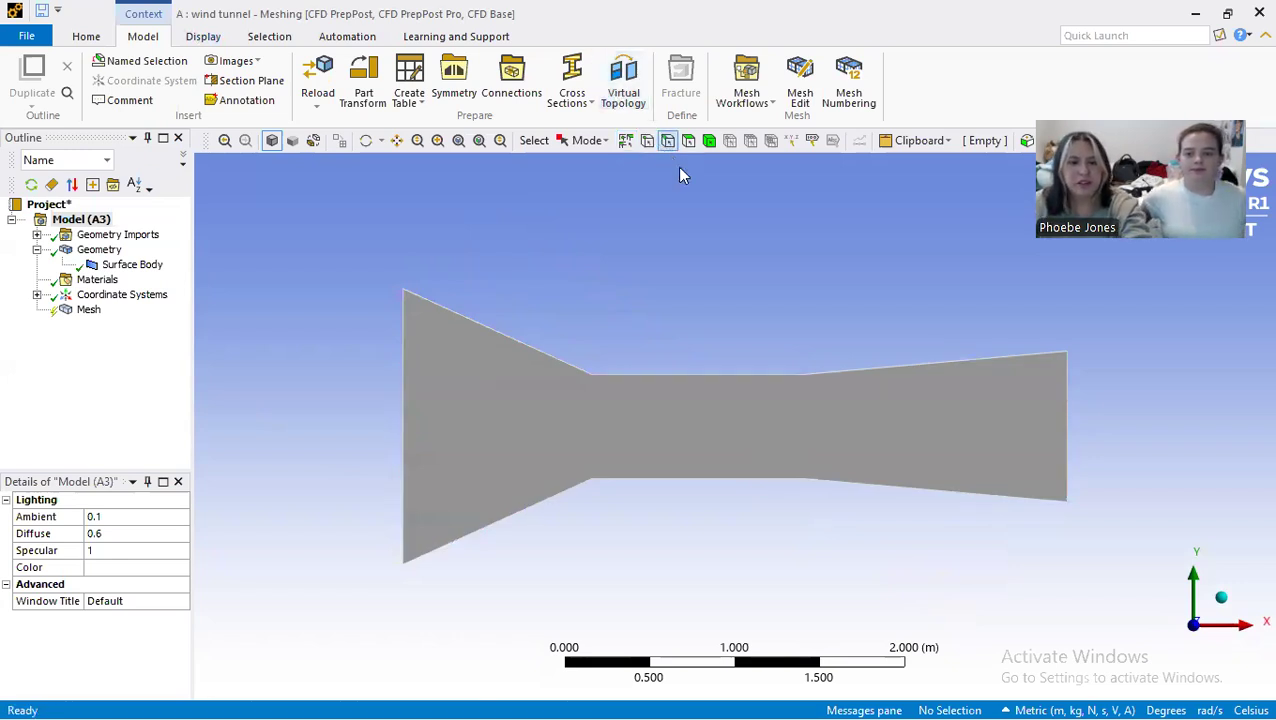
{"action": "left_click", "coordinate": [540, 352]}
{"action": "left_click", "coordinate": [624, 377], "text": "ctrl"}
{"action": "left_click", "coordinate": [936, 366], "text": "ctrl"}
{"action": "left_click", "coordinate": [896, 489], "text": "ctrl"}
{"action": "left_click", "coordinate": [757, 488], "text": "ctrl"}
{"action": "left_click", "coordinate": [537, 507], "text": "ctrl"}
{"action": "right_click", "coordinate": [540, 508]}
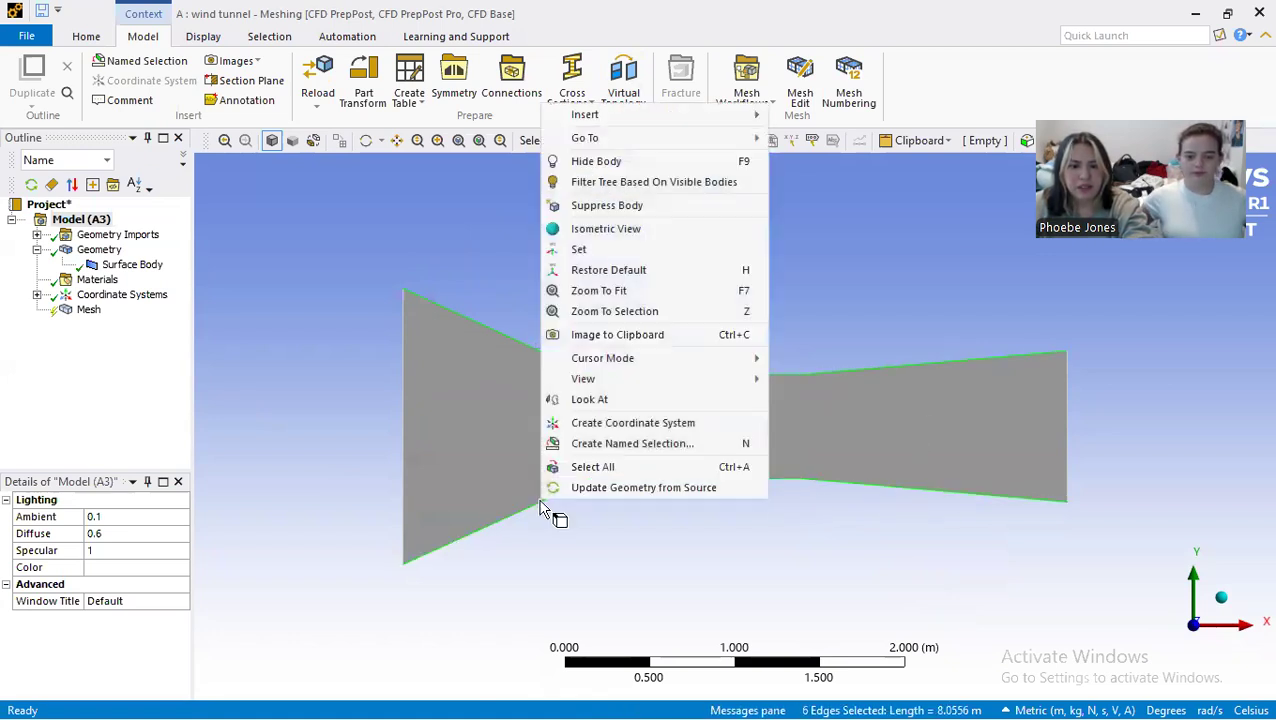
{"action": "left_click", "coordinate": [603, 444]}
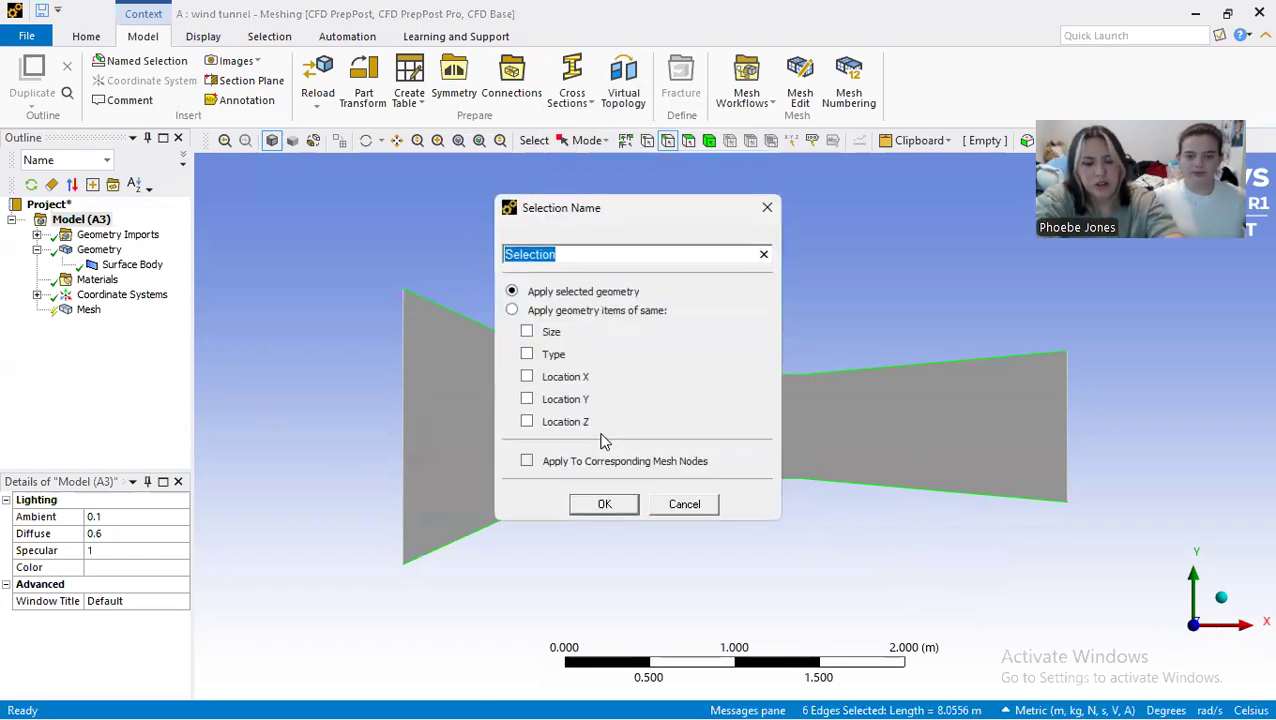
{"action": "type", "text": "walls"}
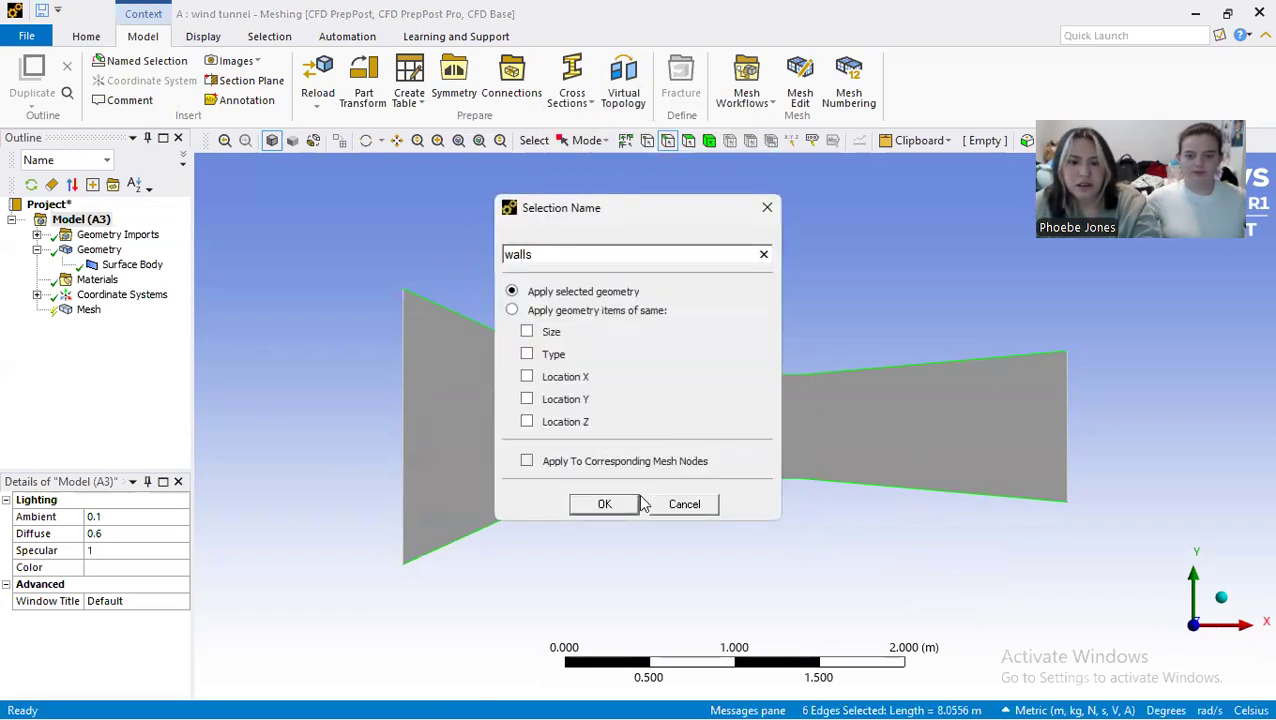
{"action": "left_click", "coordinate": [604, 504]}
Step: Create a named selection called "inlet" from the tunnel's leftmost vertical edge
{"action": "left_click", "coordinate": [401, 400]}
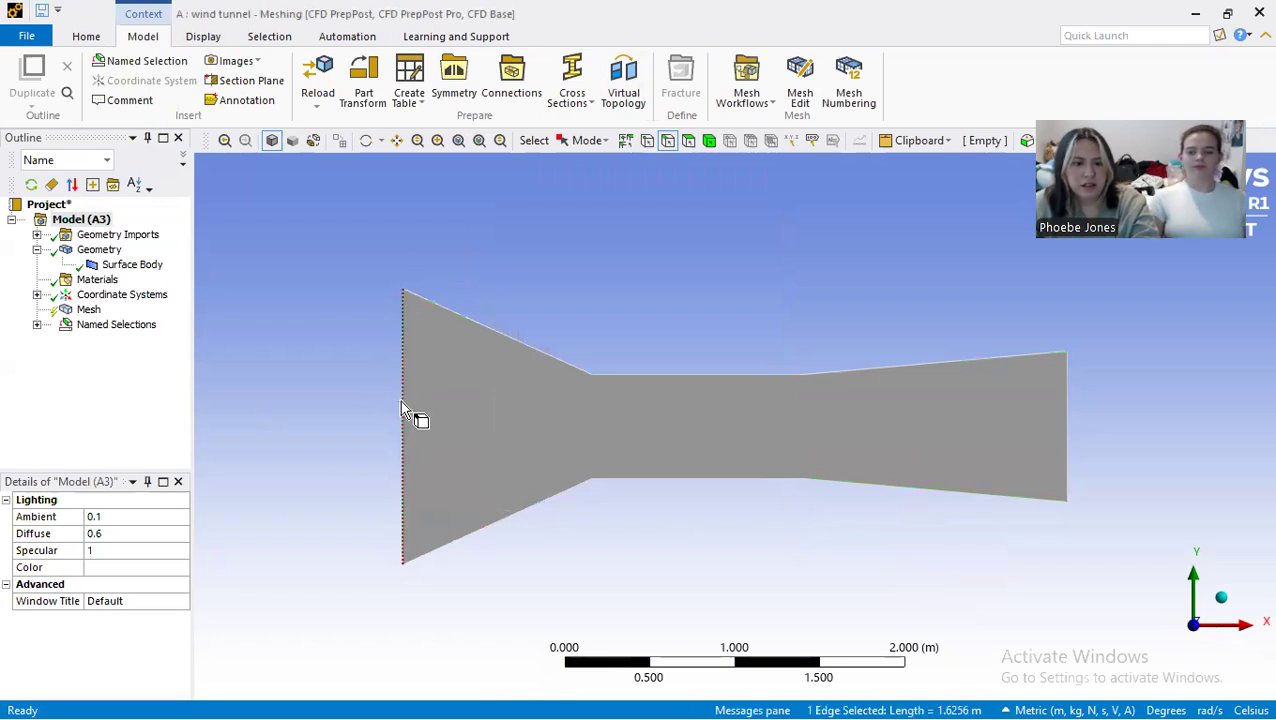
{"action": "right_click", "coordinate": [401, 400]}
{"action": "left_click", "coordinate": [470, 345]}
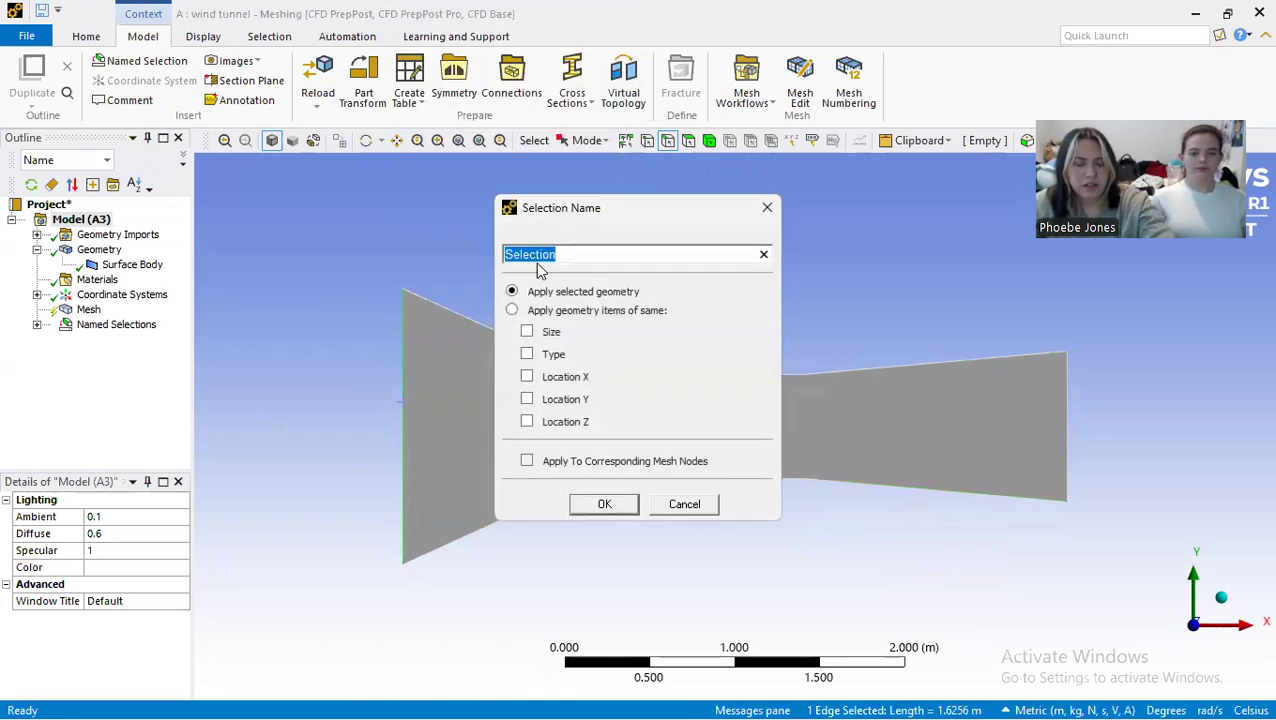
{"action": "type", "text": "inlet"}
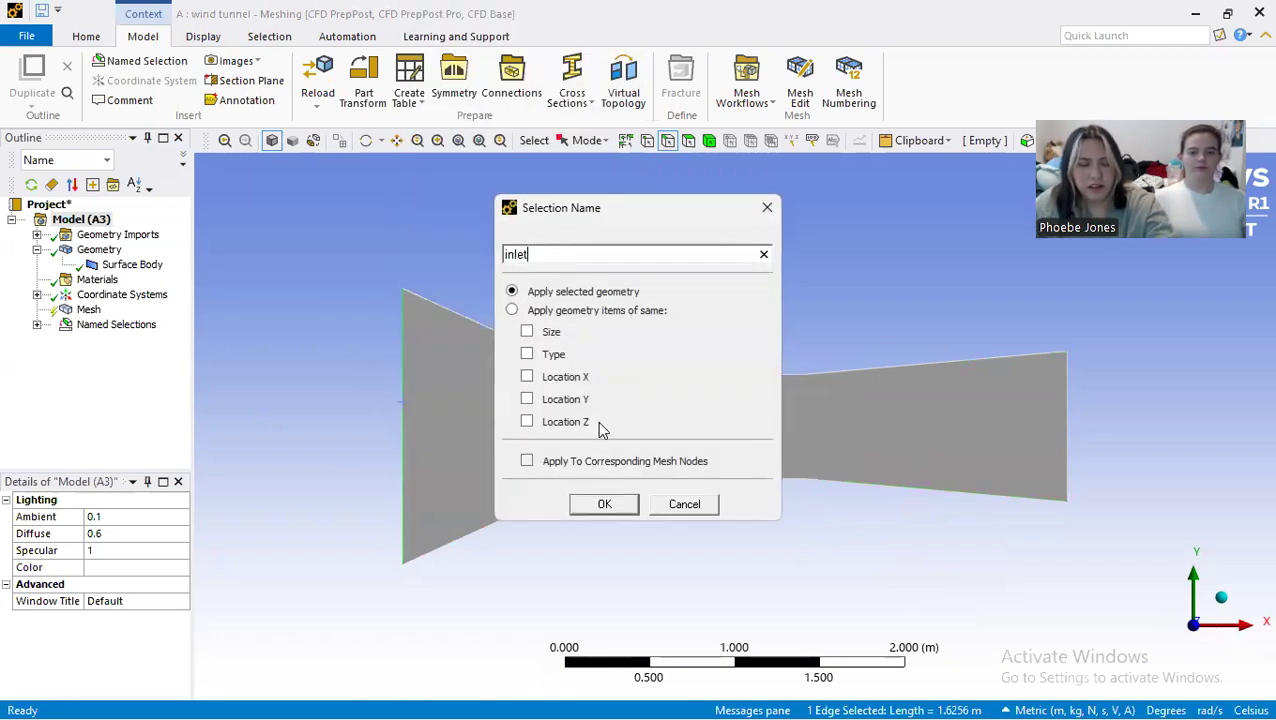
{"action": "left_click", "coordinate": [604, 504]}
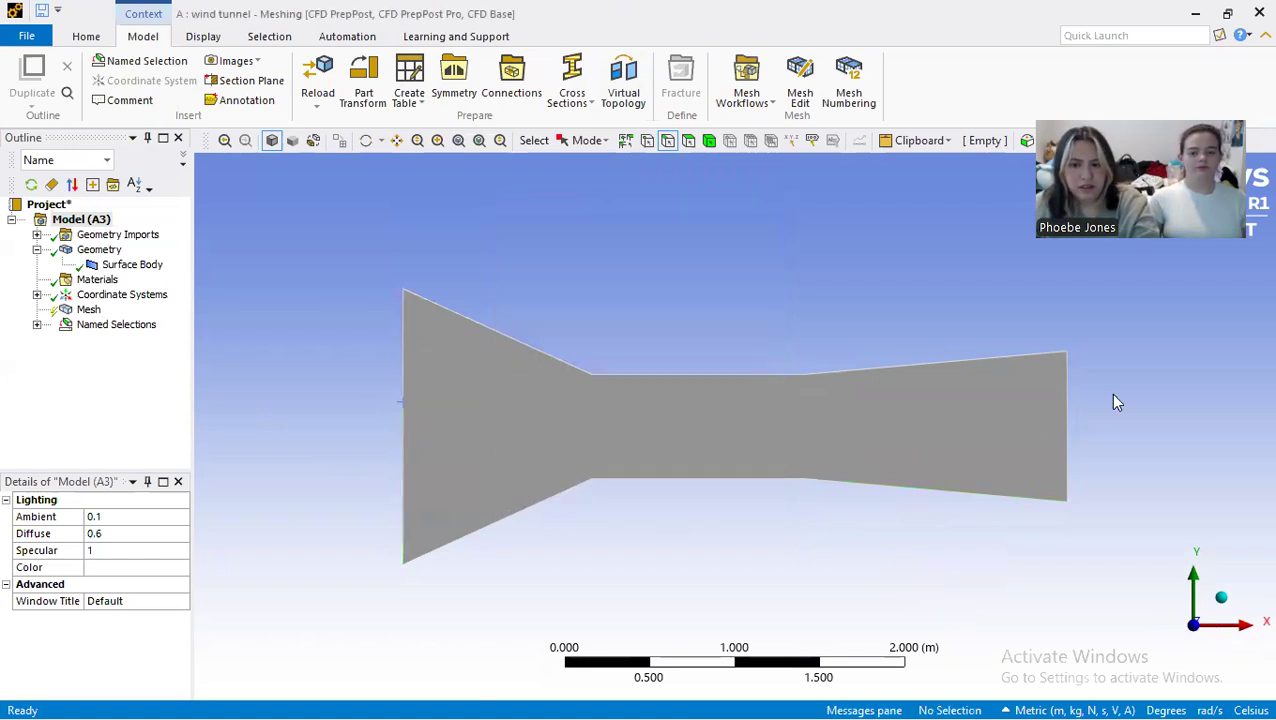
Step: Create a named selection called "outlet" from the tunnel's rightmost vertical edge and check the list of named selections
{"action": "left_click", "coordinate": [1064, 430]}
{"action": "right_click", "coordinate": [1064, 430]}
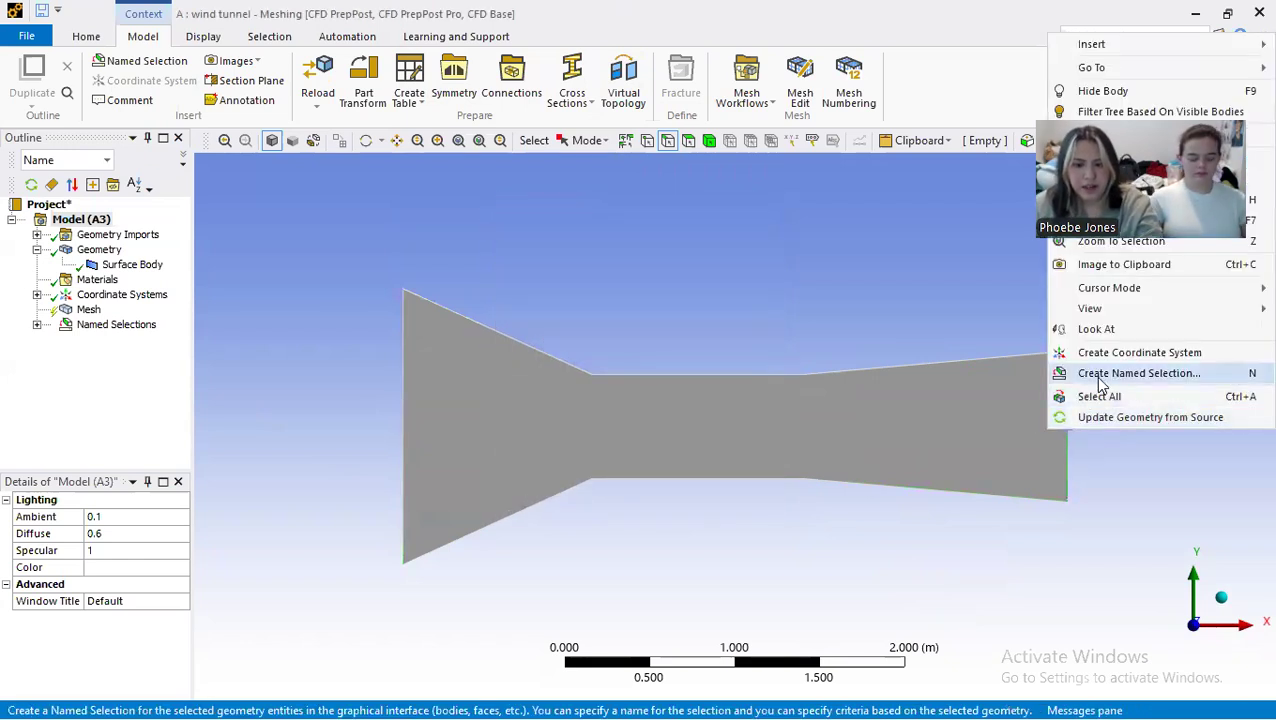
{"action": "left_click", "coordinate": [1122, 372]}
{"action": "type", "text": "outlet"}
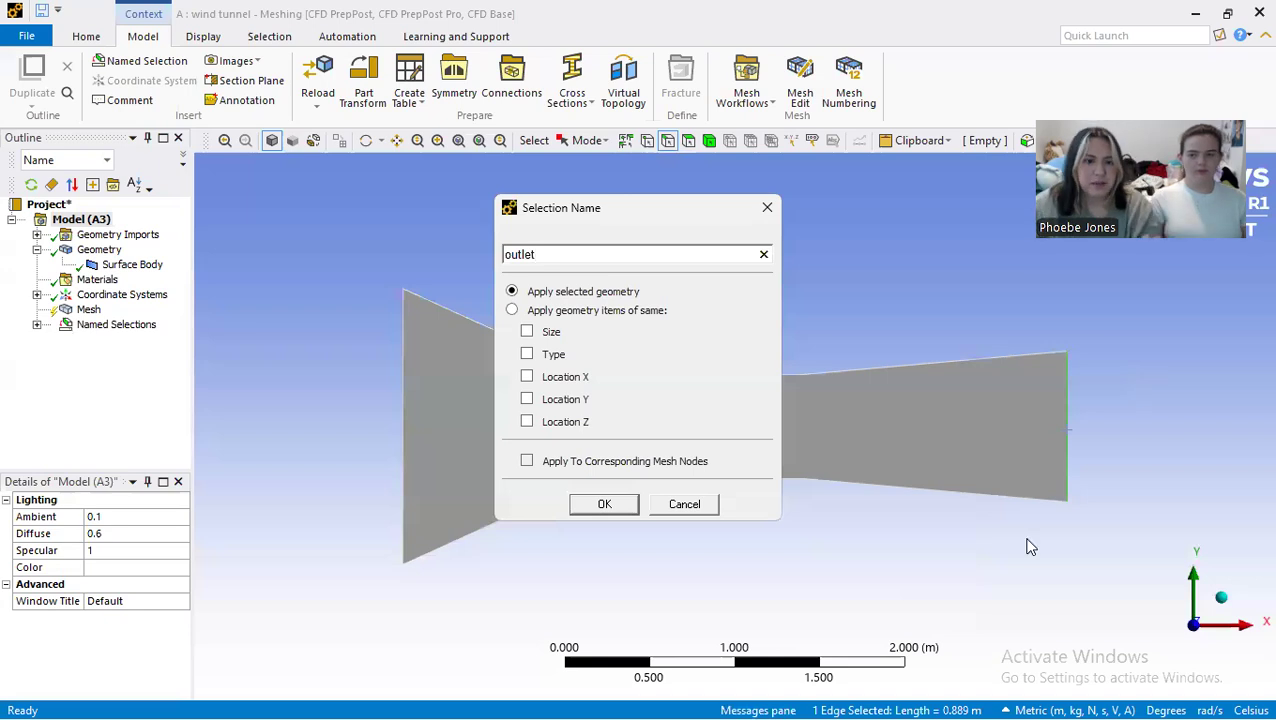
{"action": "left_click", "coordinate": [605, 504]}
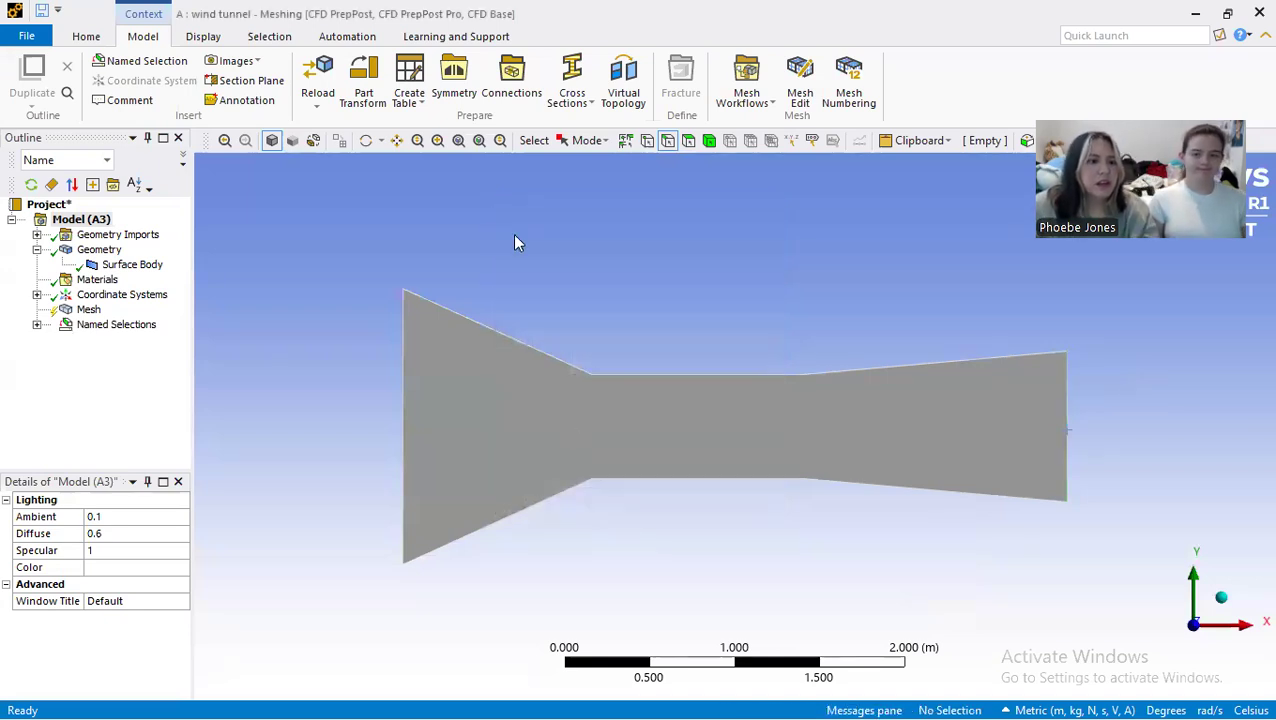
{"action": "left_click", "coordinate": [37, 326]}
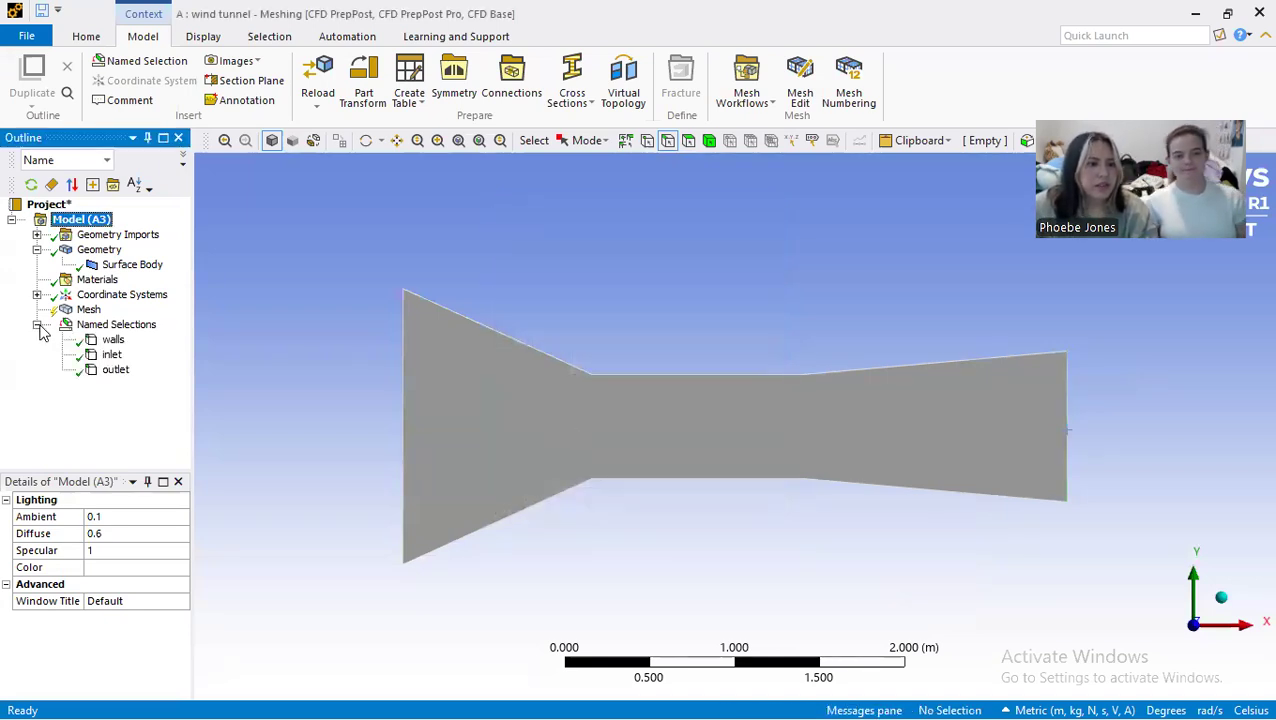
{"action": "left_click", "coordinate": [38, 326]}
Step: Add a mesh method scoped to the tunnel surface body and set it to Triangles
{"action": "left_click", "coordinate": [64, 314]}
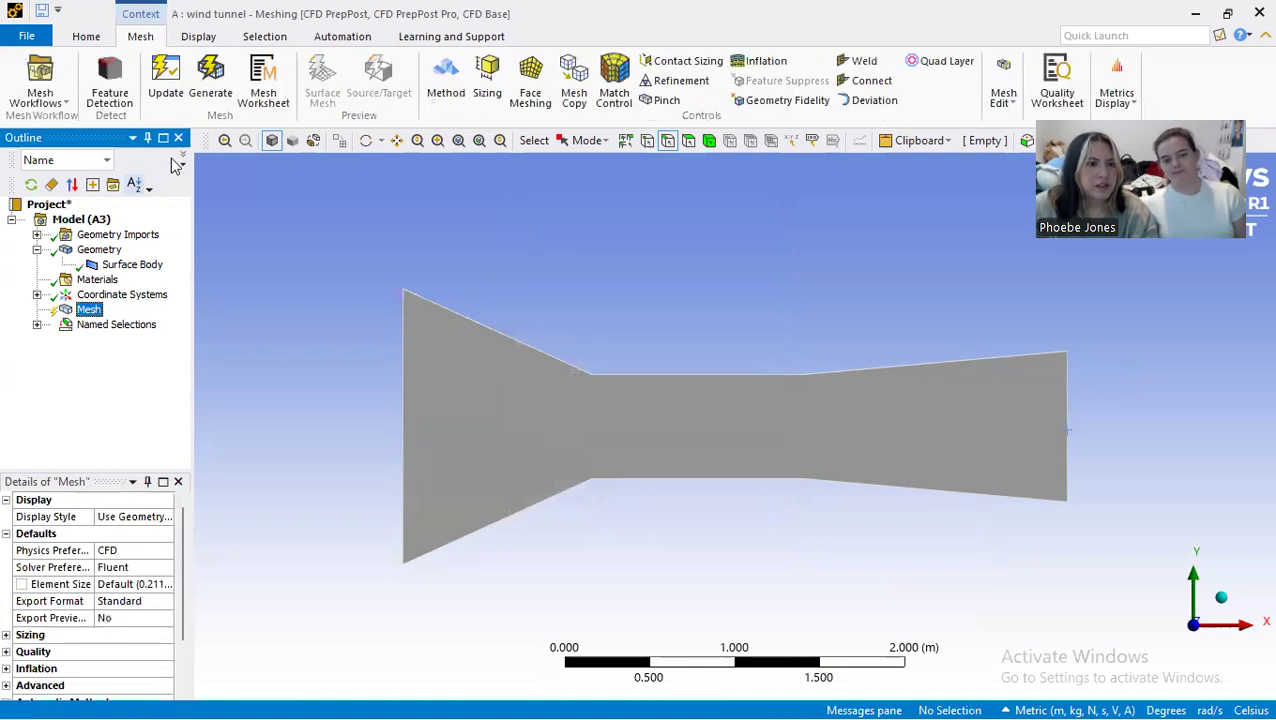
{"action": "left_click", "coordinate": [446, 80]}
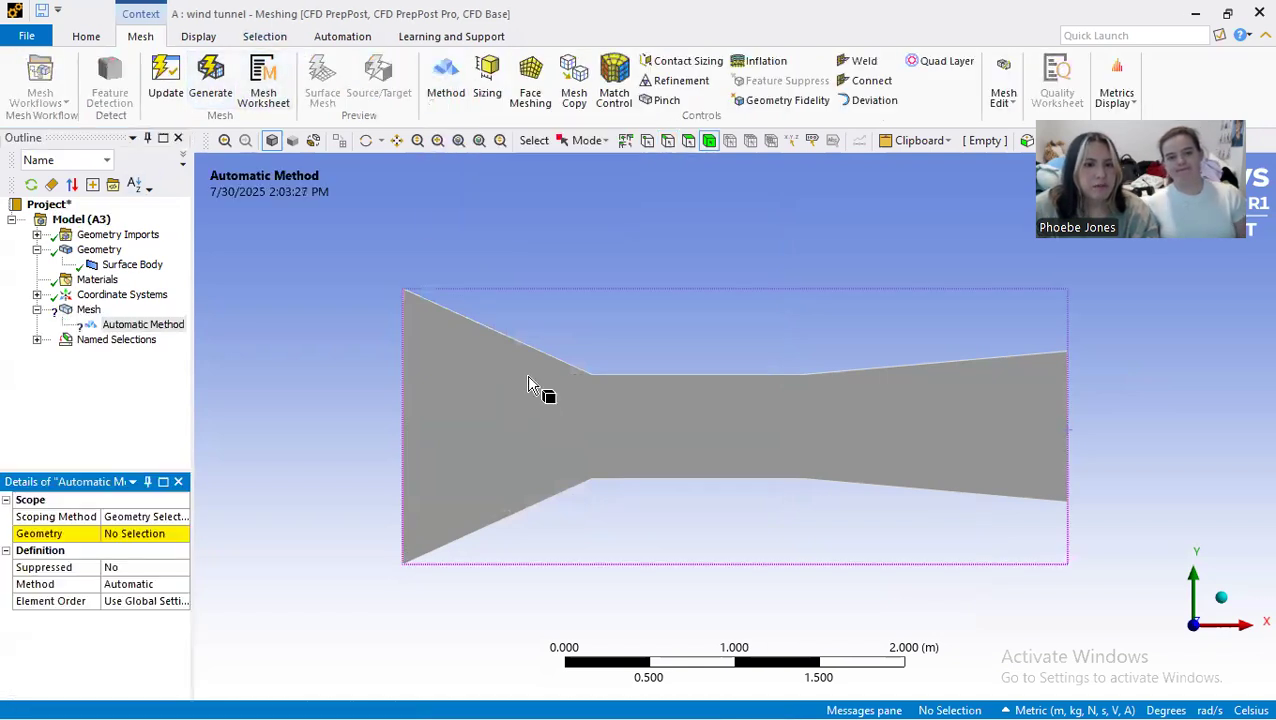
{"action": "left_click", "coordinate": [526, 408]}
{"action": "left_click", "coordinate": [147, 535]}
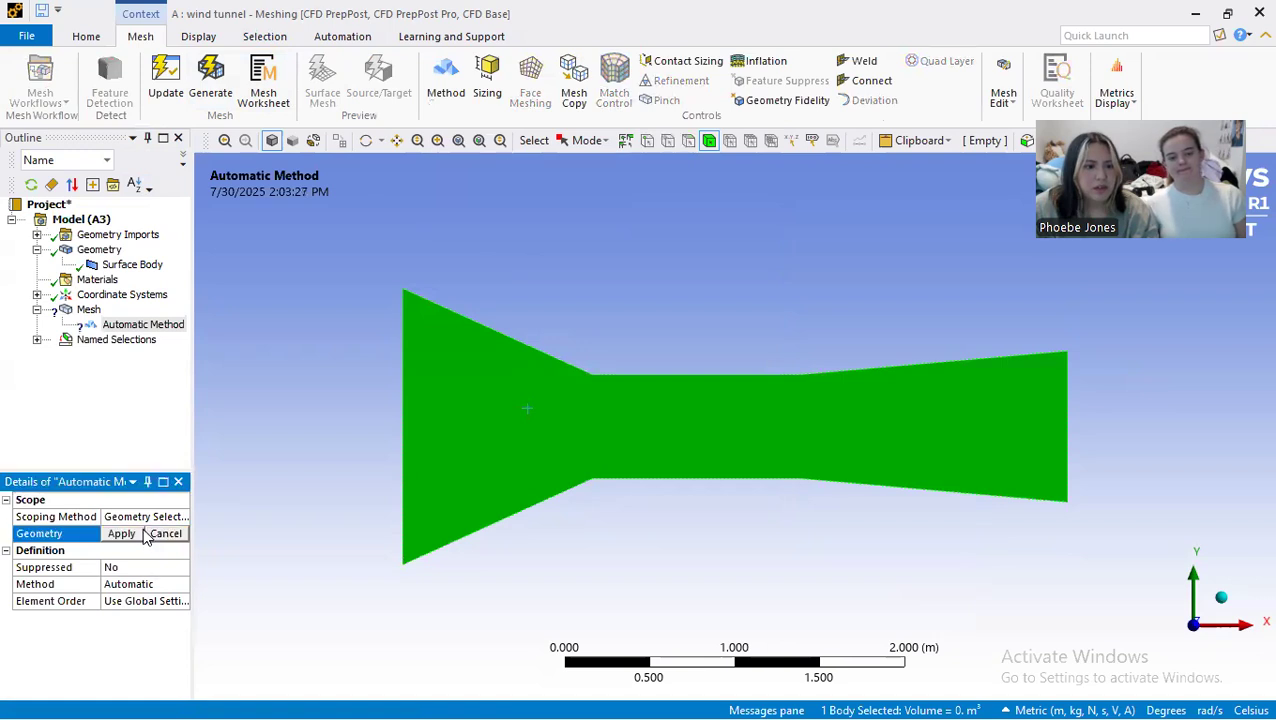
{"action": "left_click", "coordinate": [128, 533]}
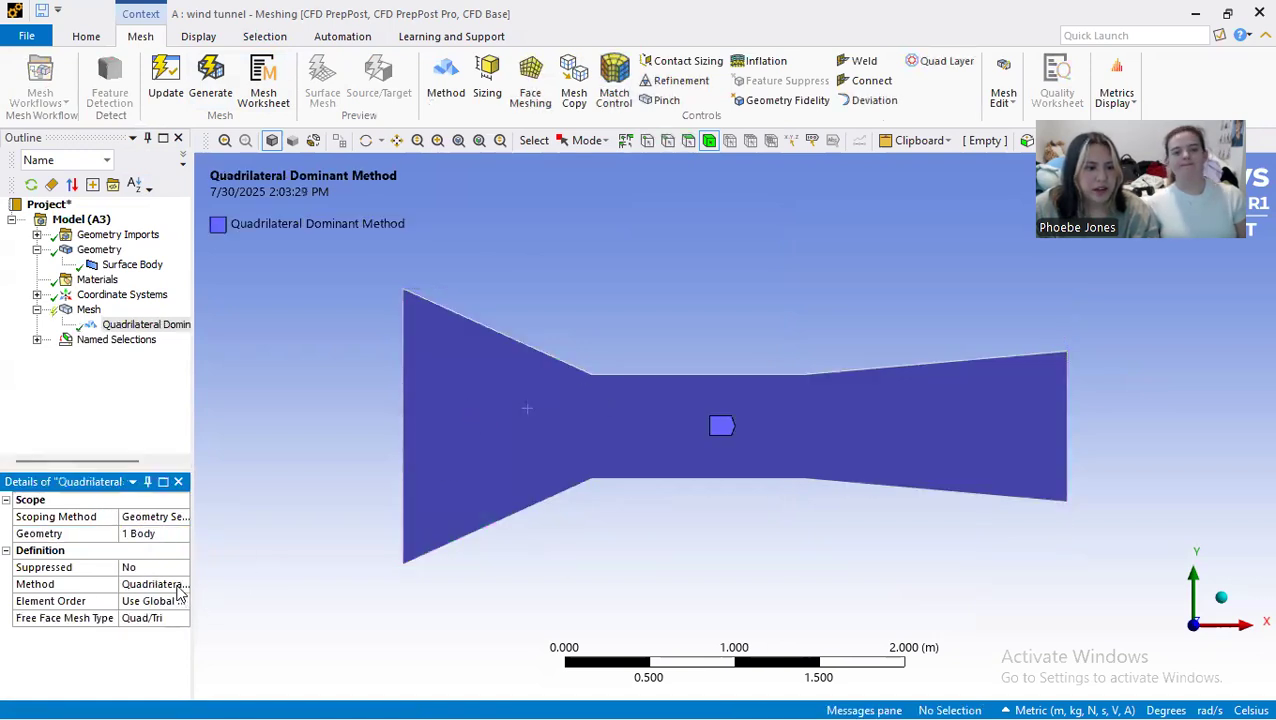
{"action": "left_click", "coordinate": [178, 589]}
{"action": "left_click", "coordinate": [182, 587]}
{"action": "left_click", "coordinate": [169, 614]}
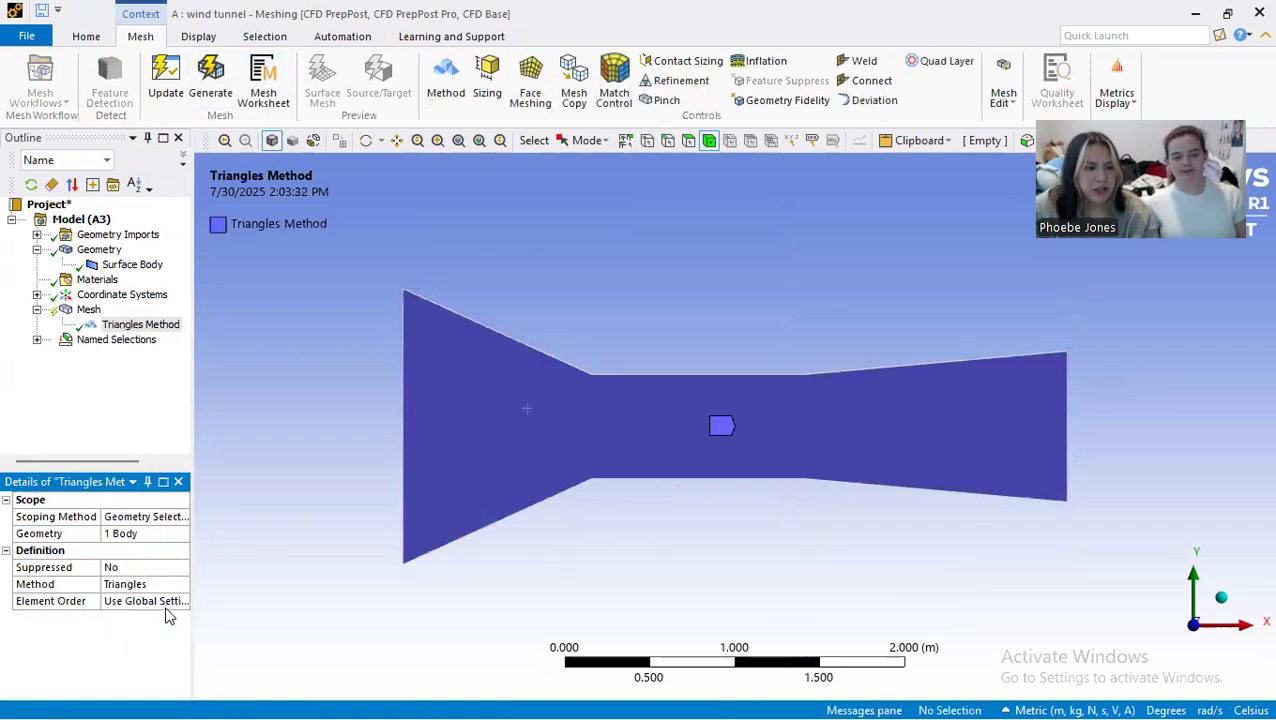
Step: Generate the triangular mesh and display it on the tunnel to inspect its coarseness
{"action": "left_click", "coordinate": [210, 78]}
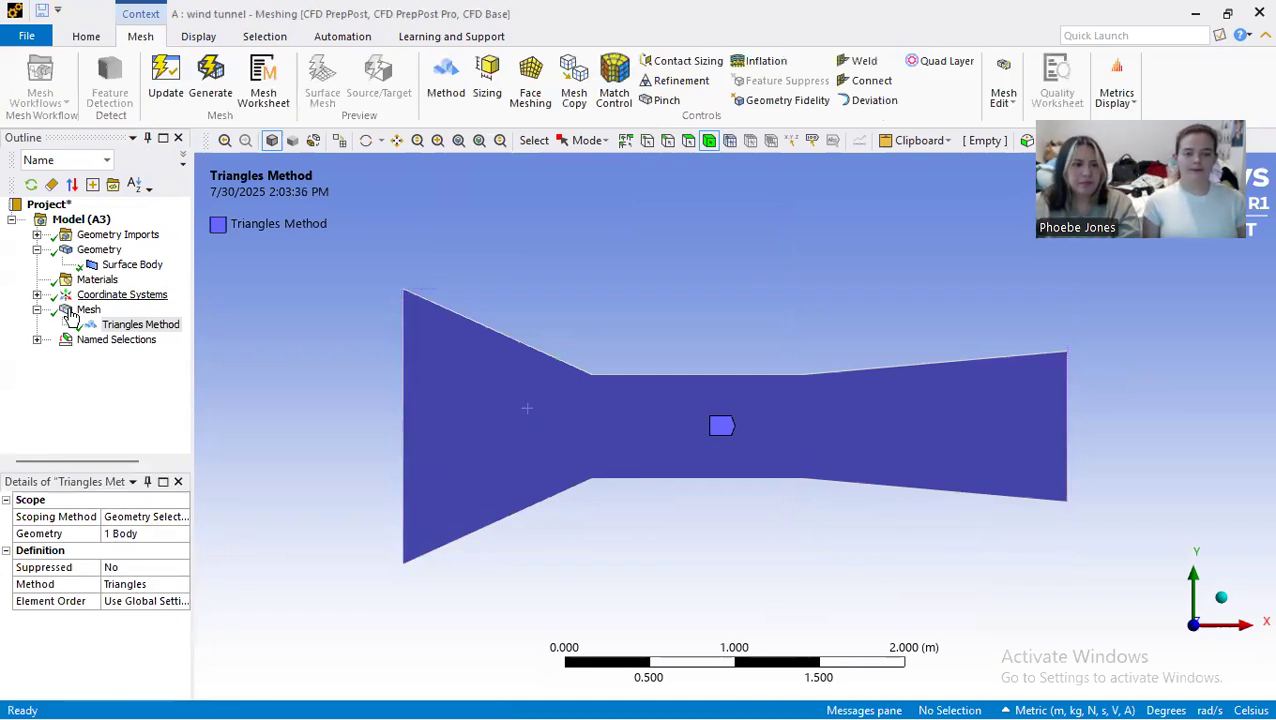
{"action": "scroll", "coordinate": [740, 480], "scroll_direction": "up", "scroll_amount": 1}
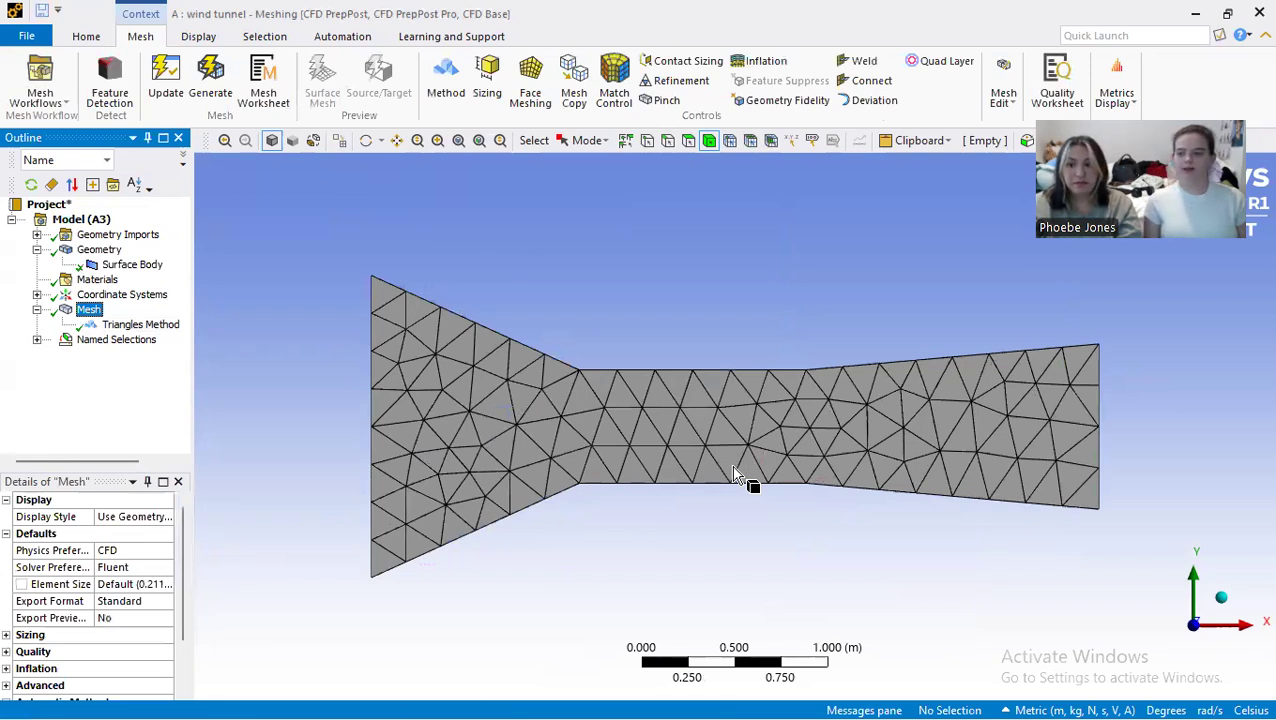
{"action": "scroll", "coordinate": [703, 368], "scroll_direction": "up", "scroll_amount": 1}
{"action": "scroll", "coordinate": [703, 368], "scroll_direction": "down", "scroll_amount": 2}
{"action": "scroll", "coordinate": [700, 364], "scroll_direction": "up", "scroll_amount": 1}
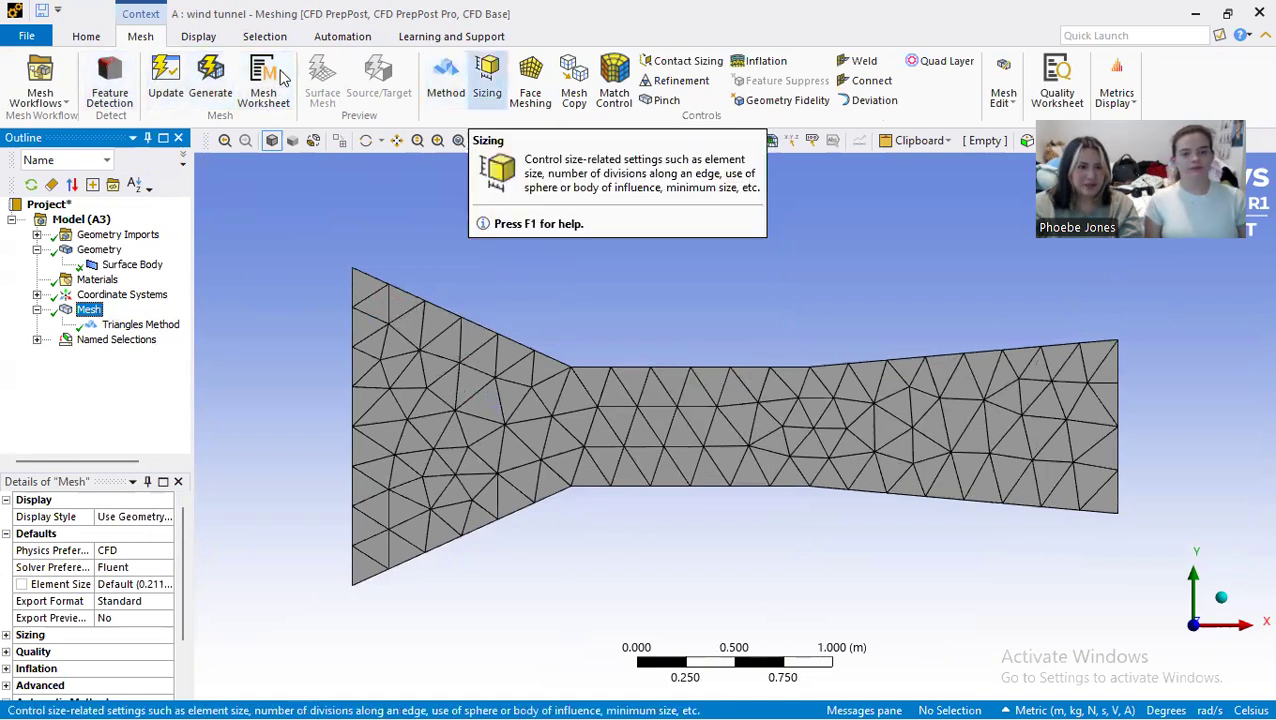
Step: Add a body sizing to the tunnel surface body with an element size of 0.01 m
{"action": "left_click", "coordinate": [487, 75]}
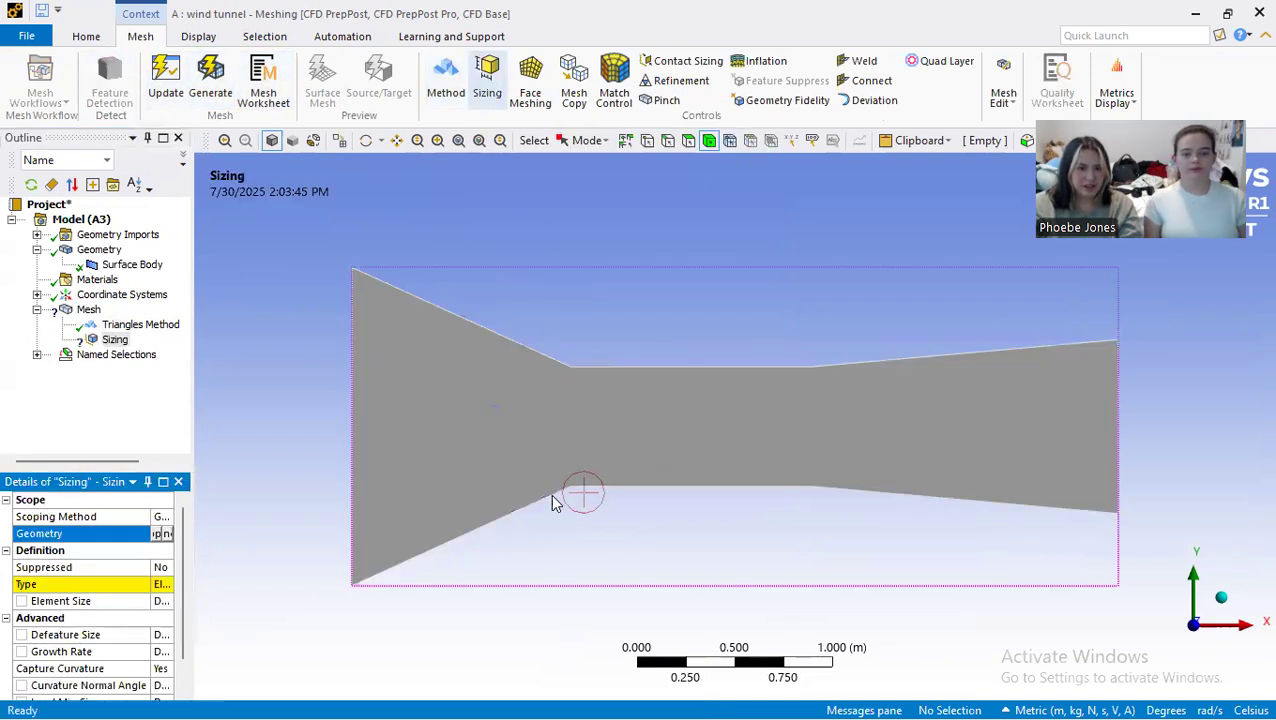
{"action": "left_click", "coordinate": [577, 412]}
{"action": "left_click_drag", "start_coordinate": [189, 530], "coordinate": [264, 530]}
{"action": "left_click", "coordinate": [168, 534]}
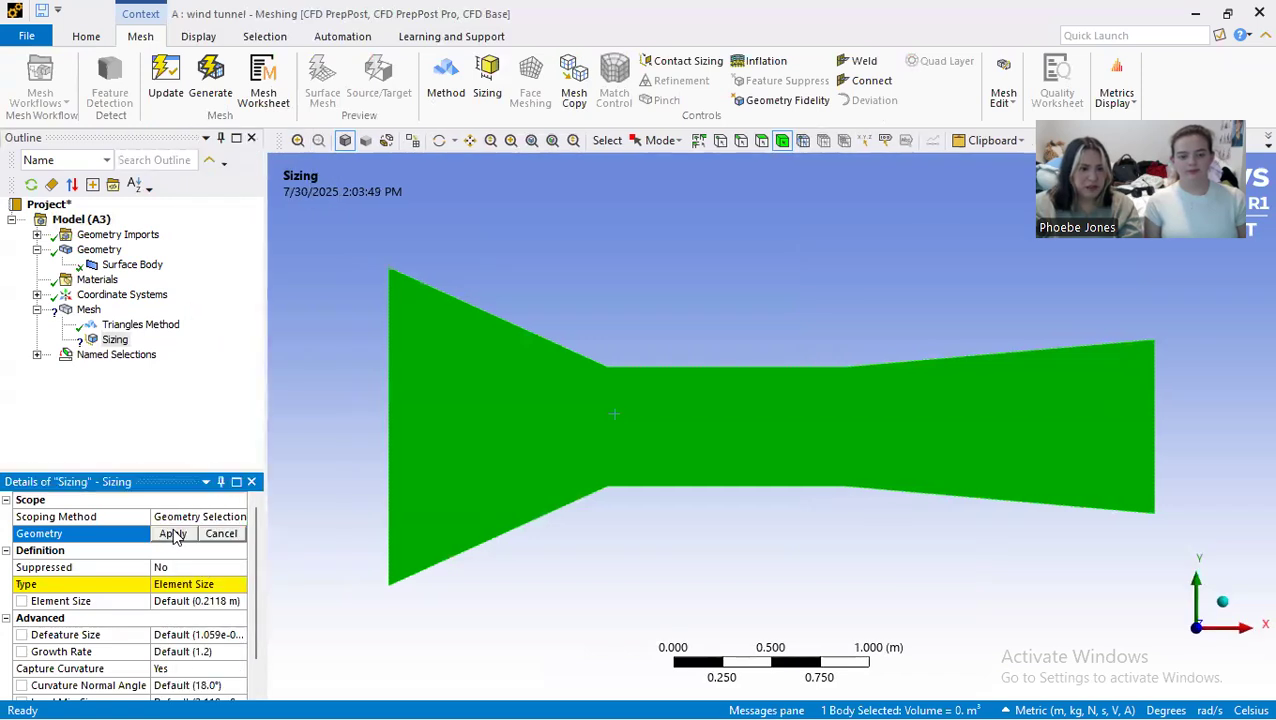
{"action": "left_click", "coordinate": [172, 534]}
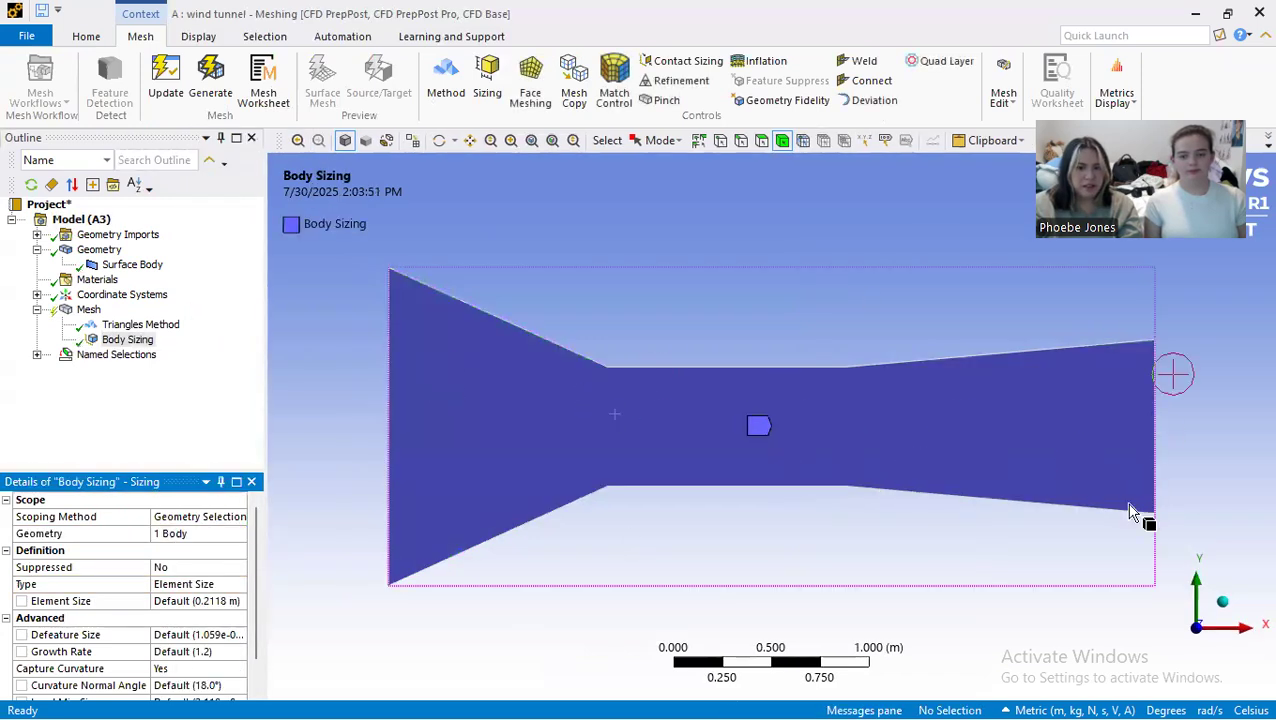
{"action": "left_click", "coordinate": [220, 585]}
{"action": "left_click", "coordinate": [225, 601]}
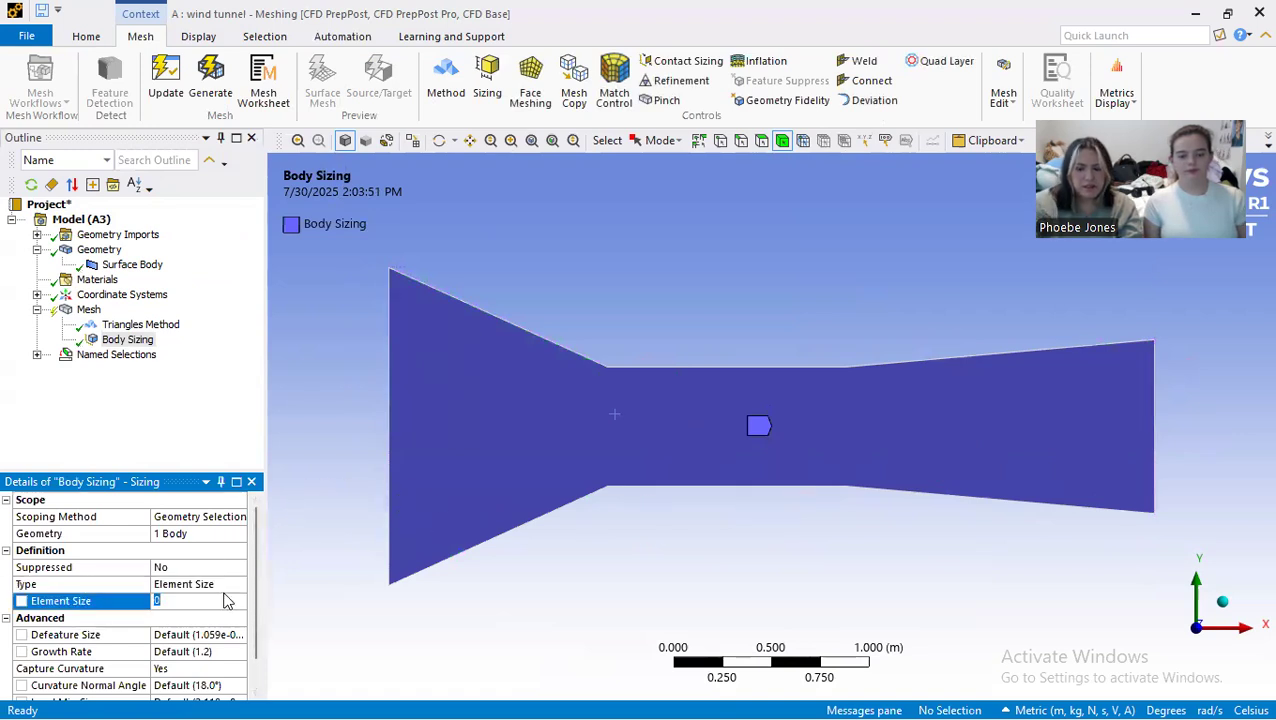
{"action": "type", "text": "0.01"}
{"action": "key", "text": "Return"}
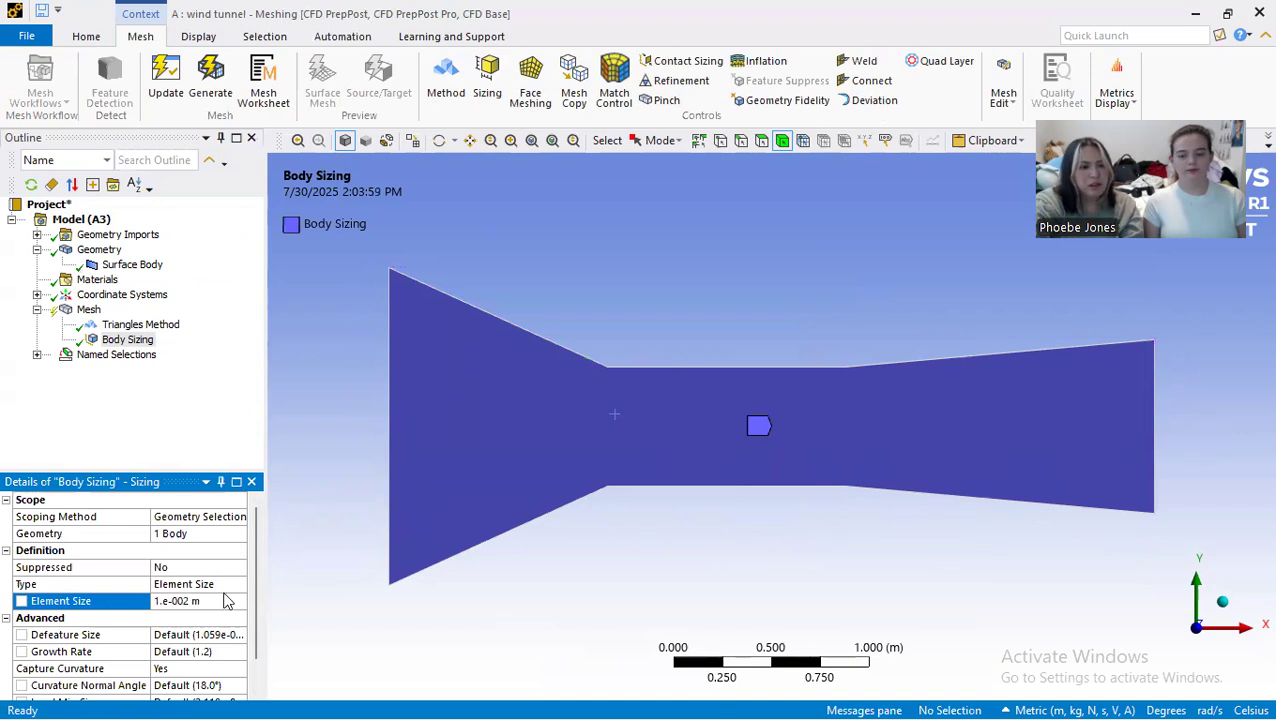
Step: Regenerate the mesh with the body sizing applied and examine the element density across the tunnel
{"action": "scroll", "coordinate": [165, 697], "scroll_direction": "down", "scroll_amount": 1}
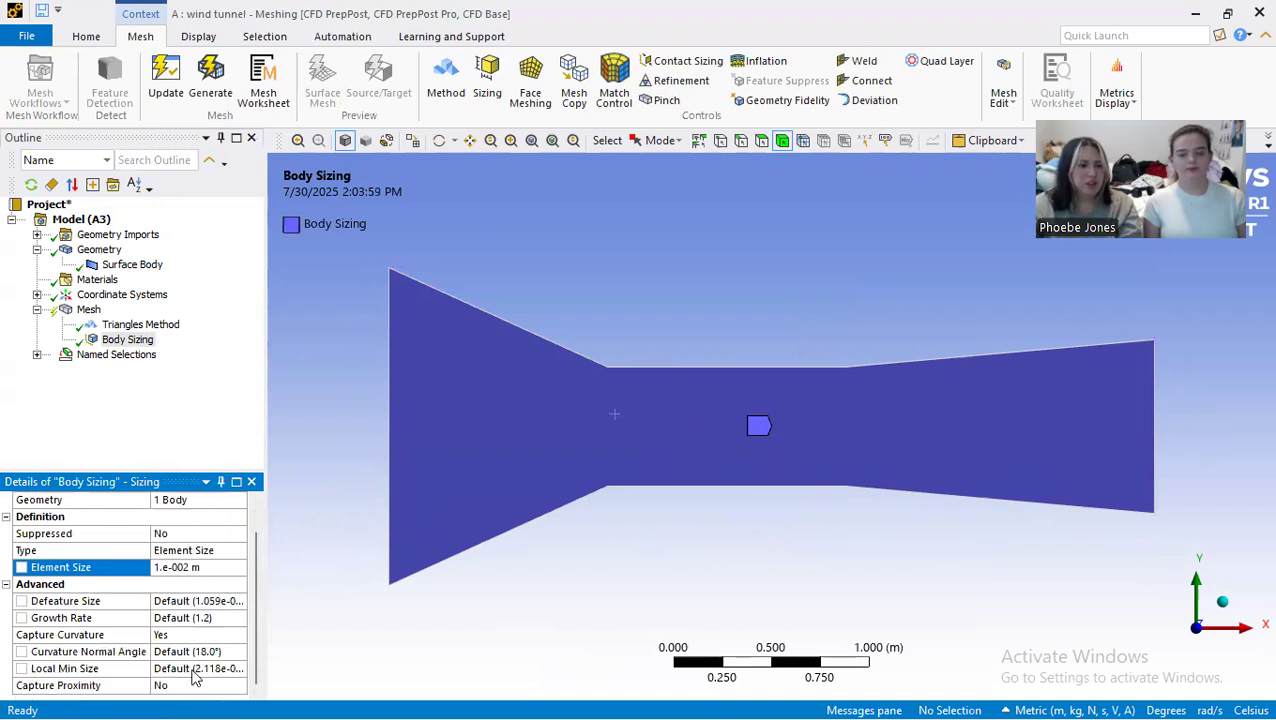
{"action": "left_click", "coordinate": [210, 80]}
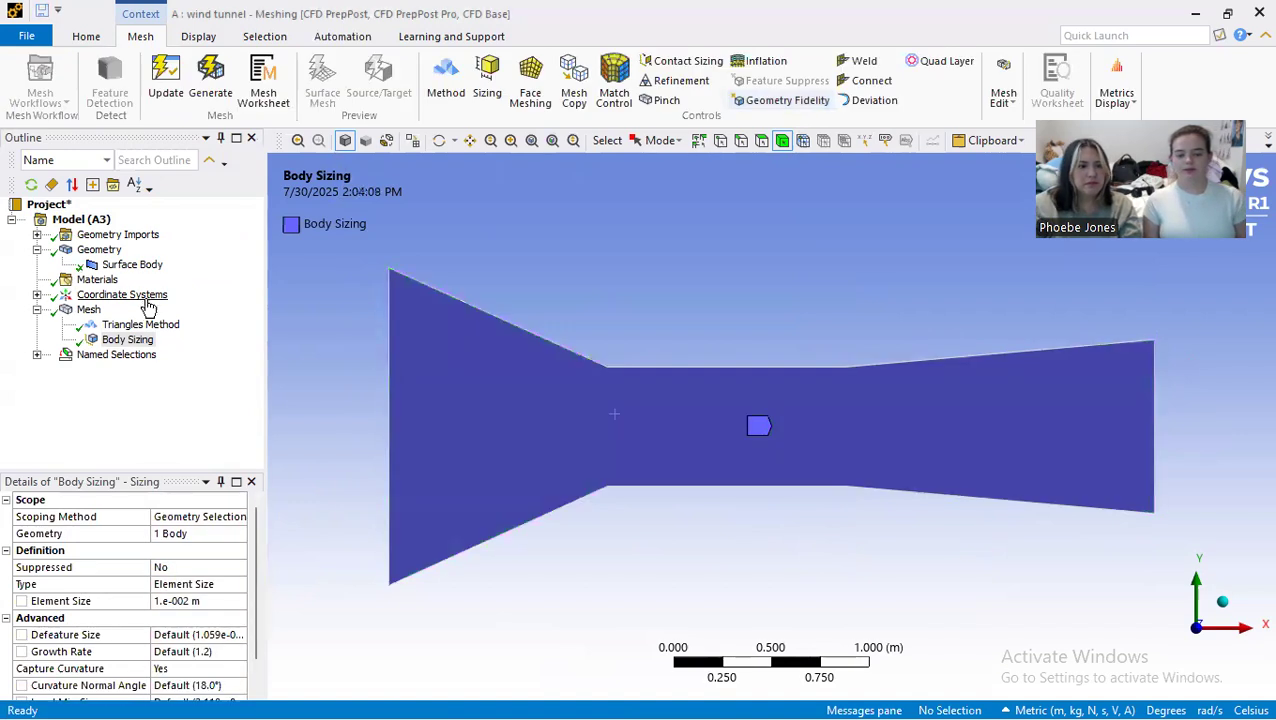
{"action": "left_click", "coordinate": [88, 309]}
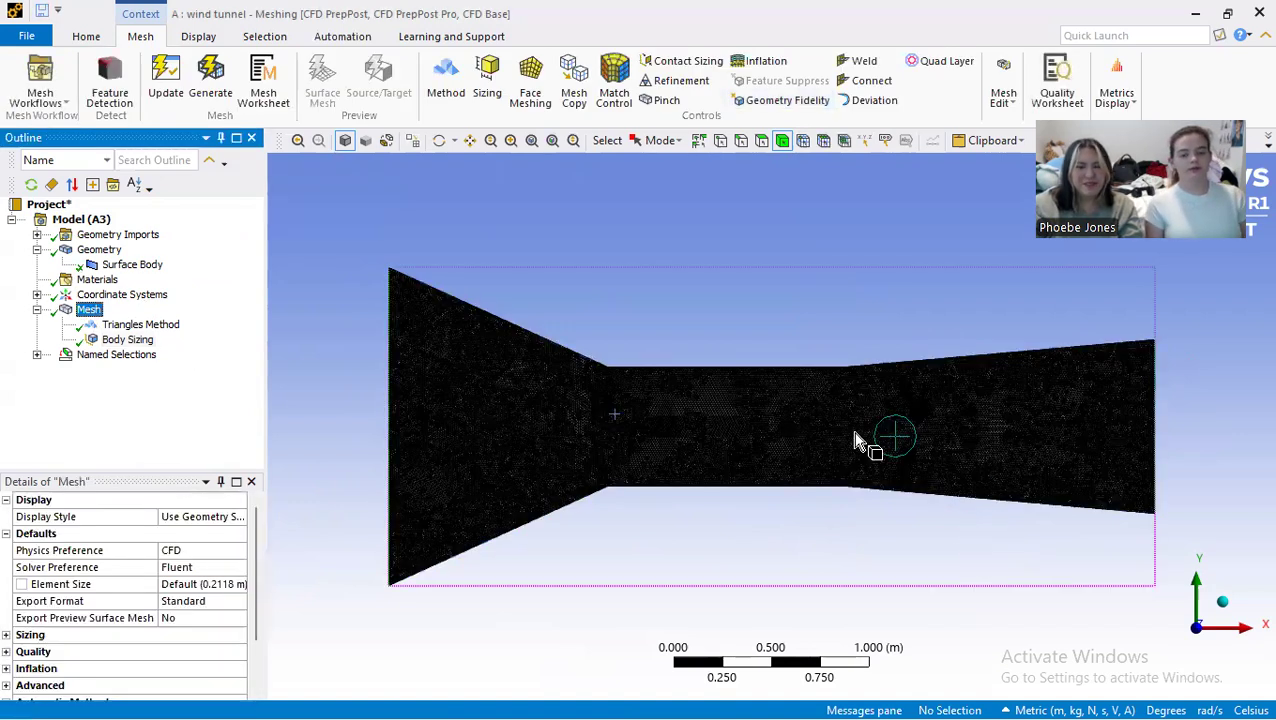
{"action": "scroll", "coordinate": [815, 433], "scroll_direction": "up", "scroll_amount": 5}
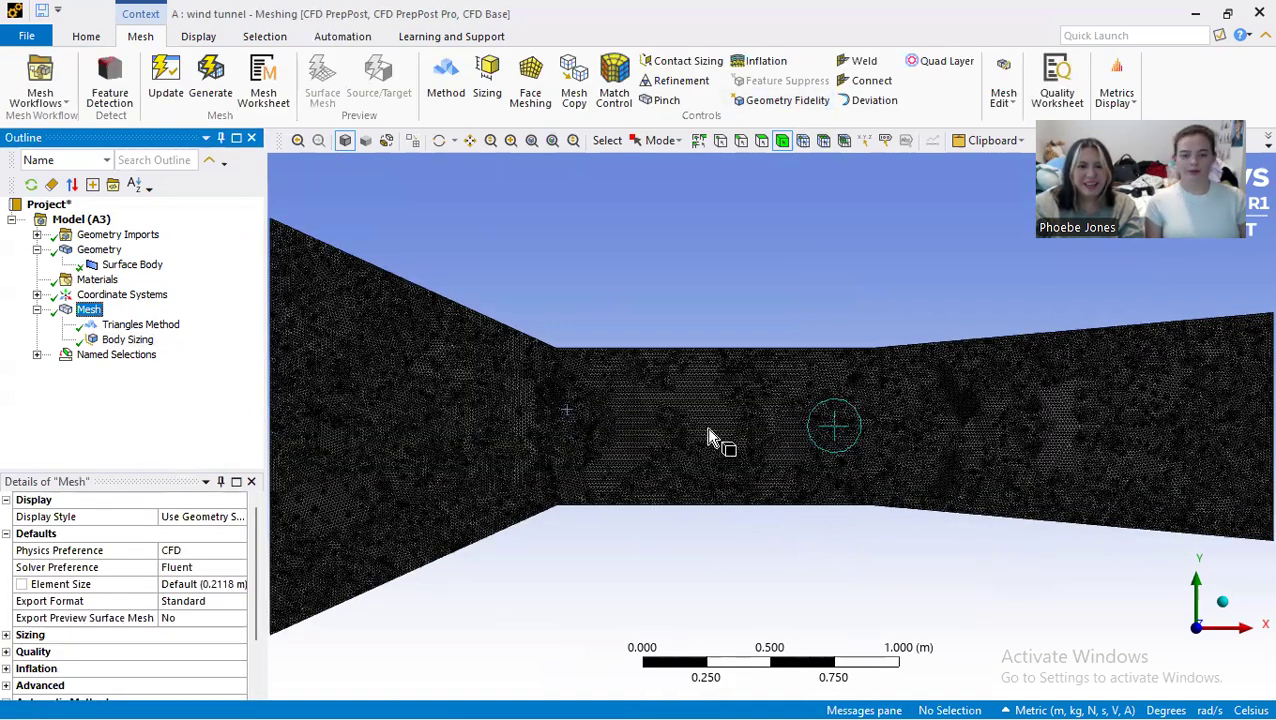
{"action": "scroll", "coordinate": [750, 443], "scroll_direction": "up", "scroll_amount": 2}
{"action": "scroll", "coordinate": [748, 434], "scroll_direction": "down", "scroll_amount": 1}
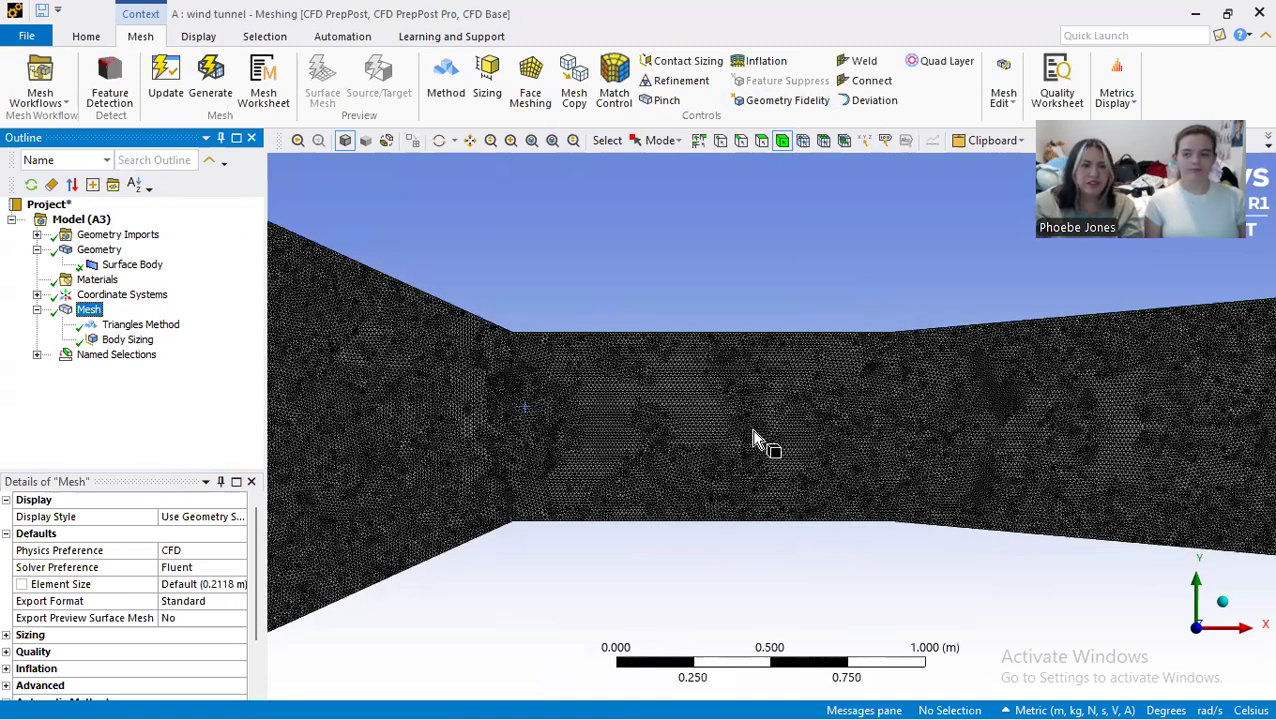
{"action": "scroll", "coordinate": [757, 441], "scroll_direction": "down", "scroll_amount": 2}
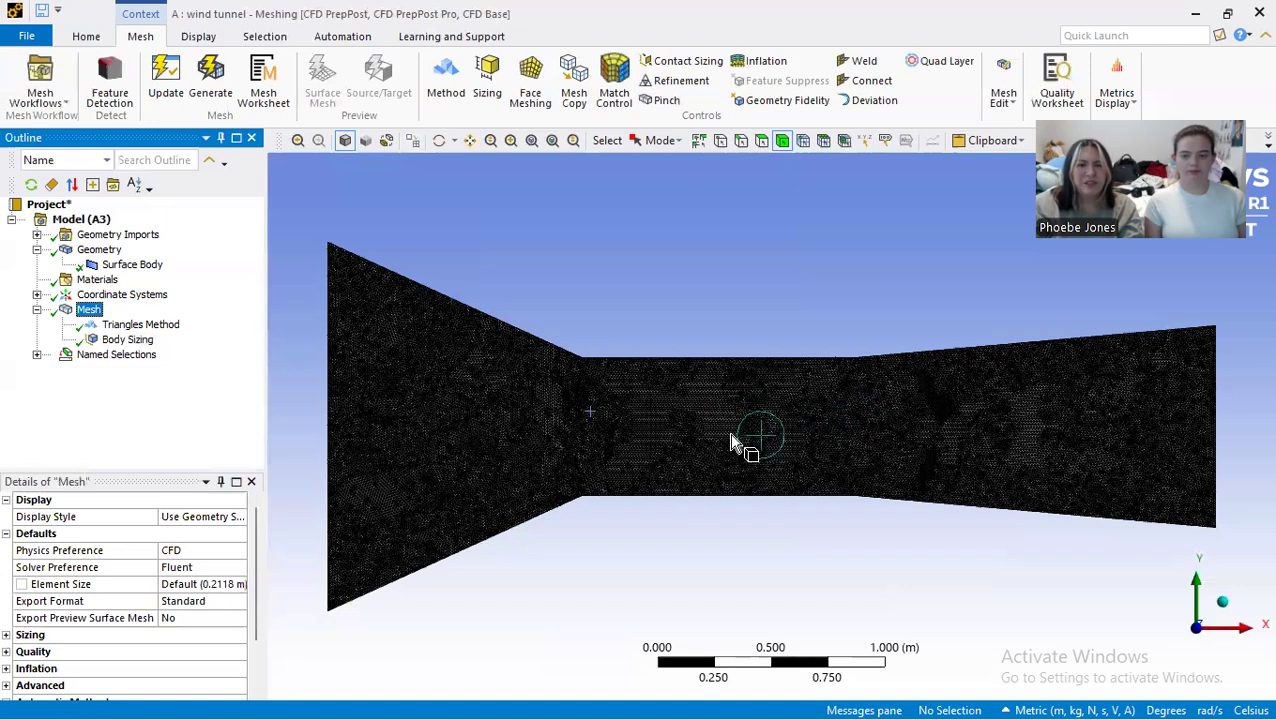
{"action": "scroll", "coordinate": [766, 413], "scroll_direction": "up", "scroll_amount": 1}
{"action": "scroll", "coordinate": [818, 505], "scroll_direction": "down", "scroll_amount": 2}
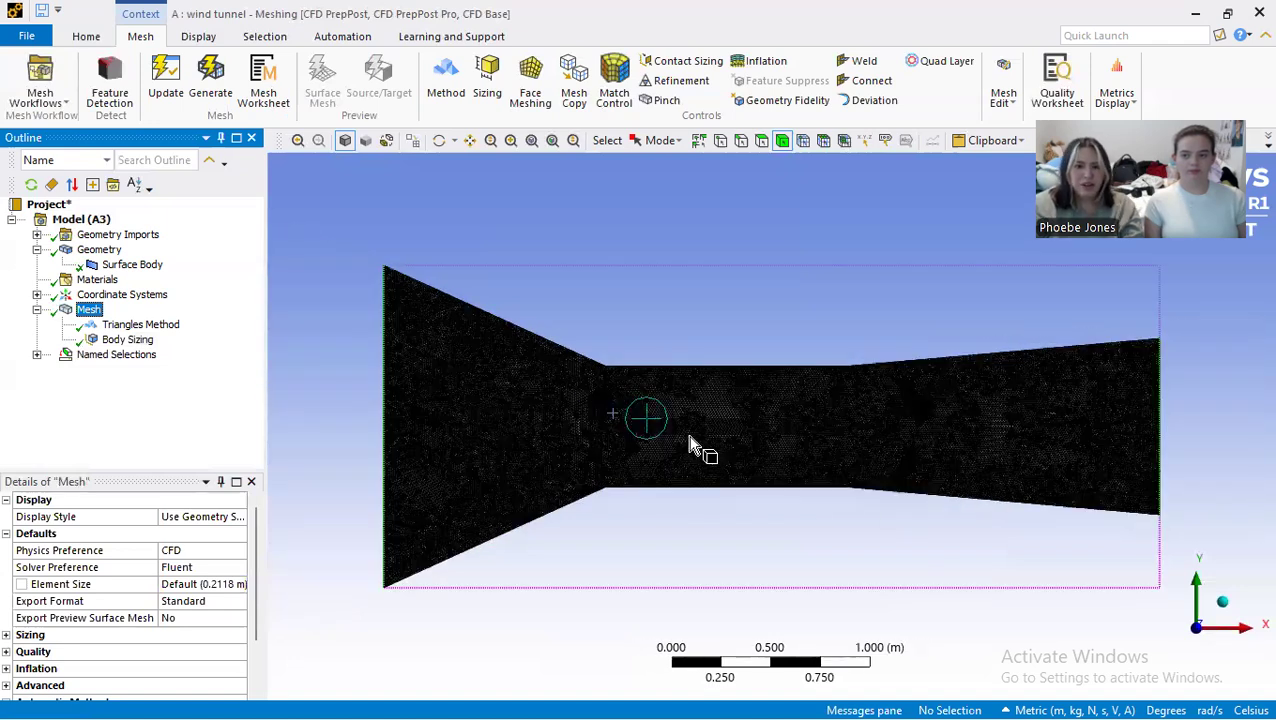
Step: Switch to Workbench and save the project as "project 4" in the "ansys stuff" folder
{"action": "key", "text": "alt+Tab"}
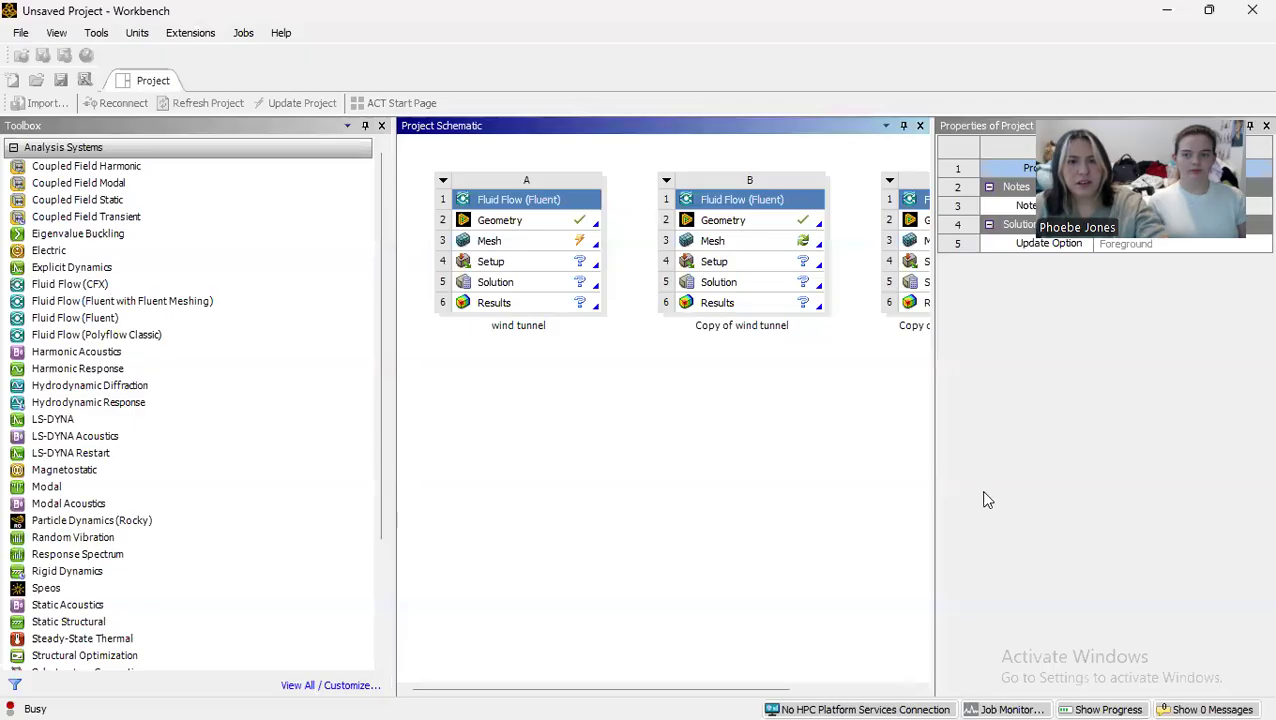
{"action": "type", "text": "project 4"}
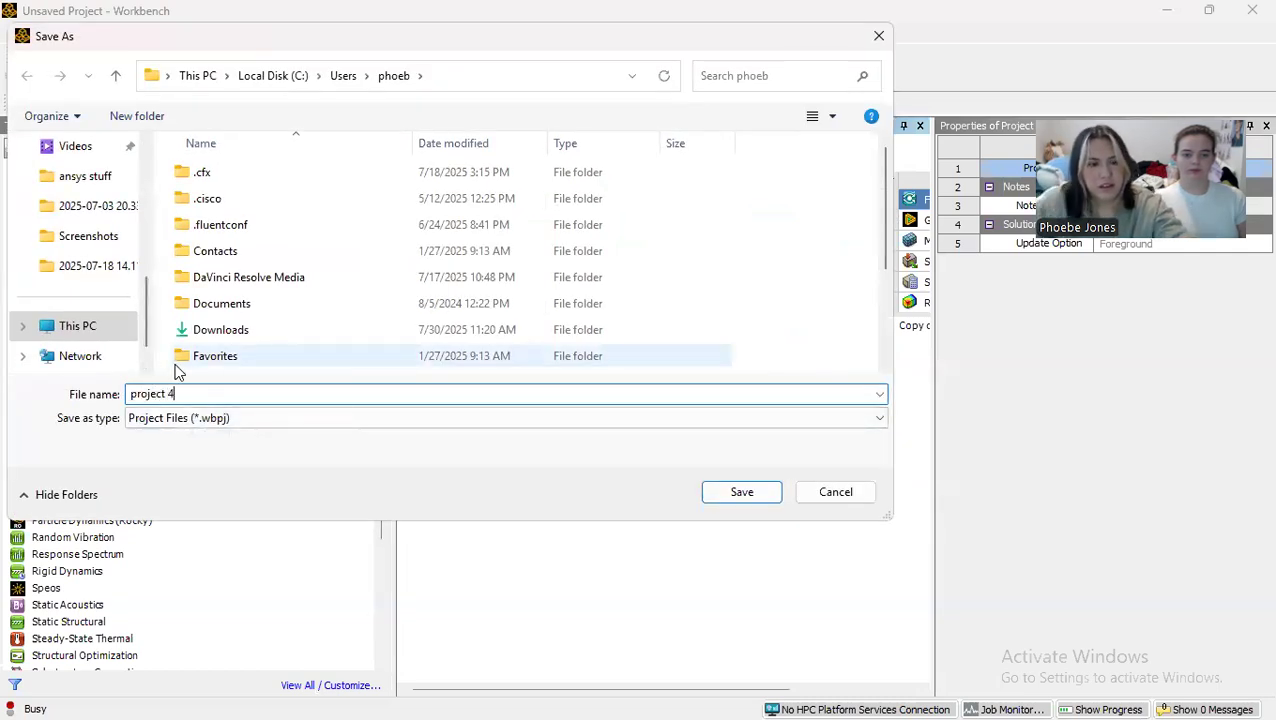
{"action": "left_click", "coordinate": [80, 177]}
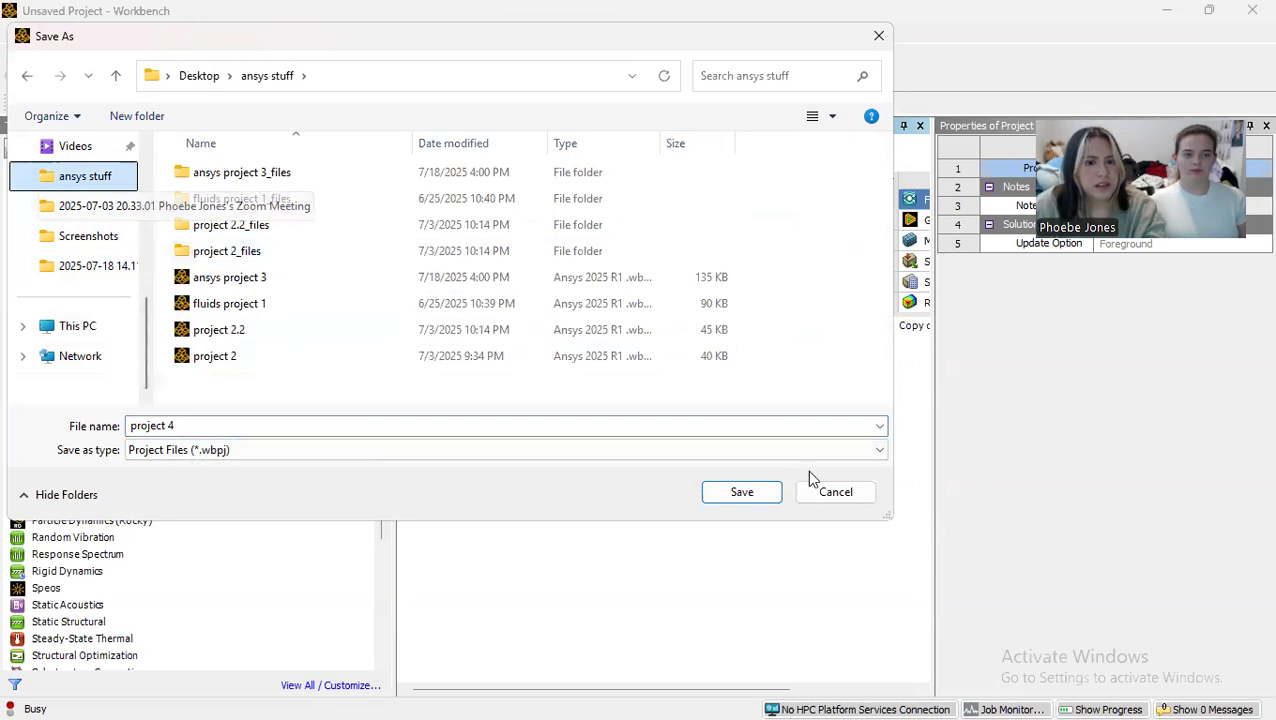
{"action": "left_click", "coordinate": [720, 500]}
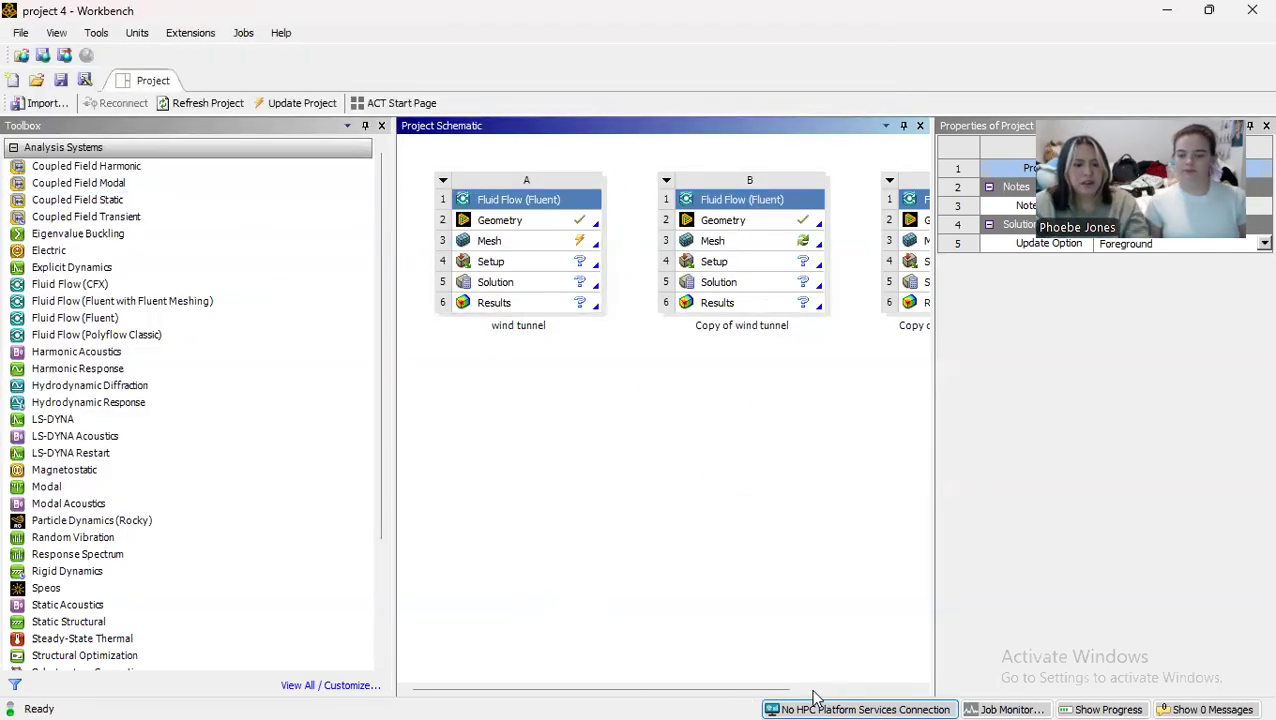
Step: Switch back to Meshing, close it, and update the Mesh cell of the original wind tunnel system in Workbench
{"action": "key", "text": "super"}
{"action": "left_click", "coordinate": [988, 698]}
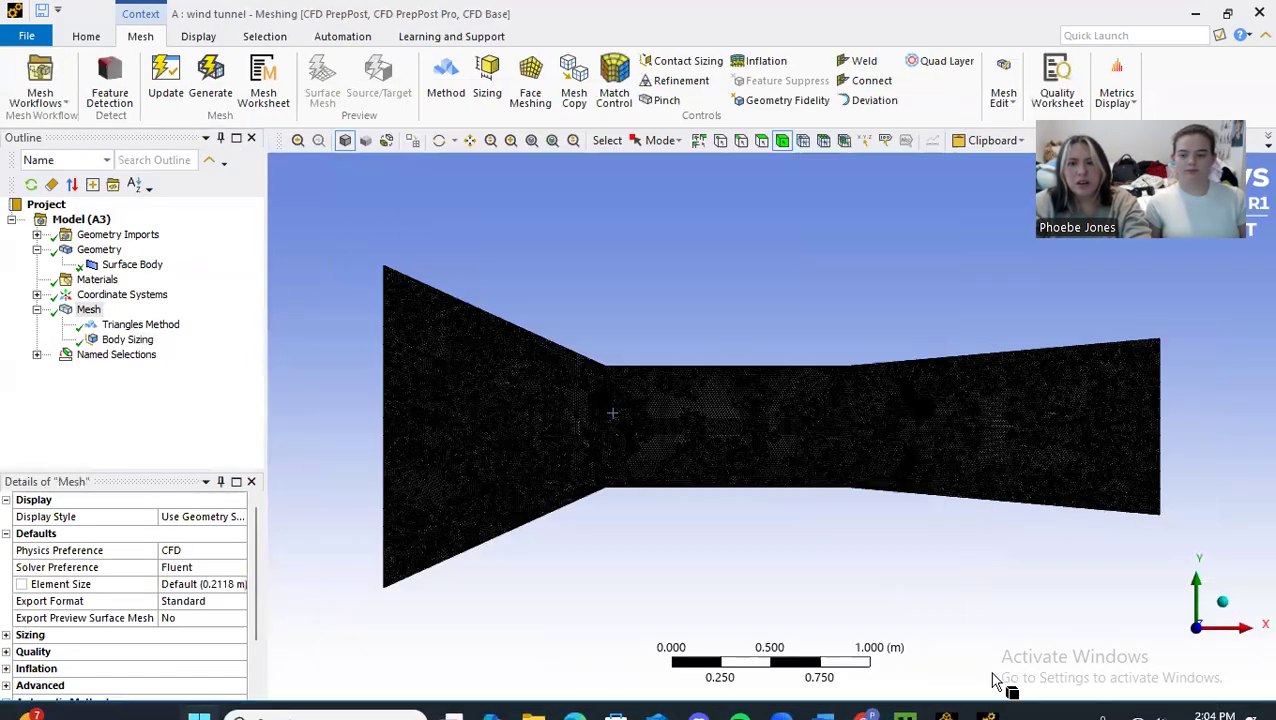
{"action": "left_click", "coordinate": [1249, 4]}
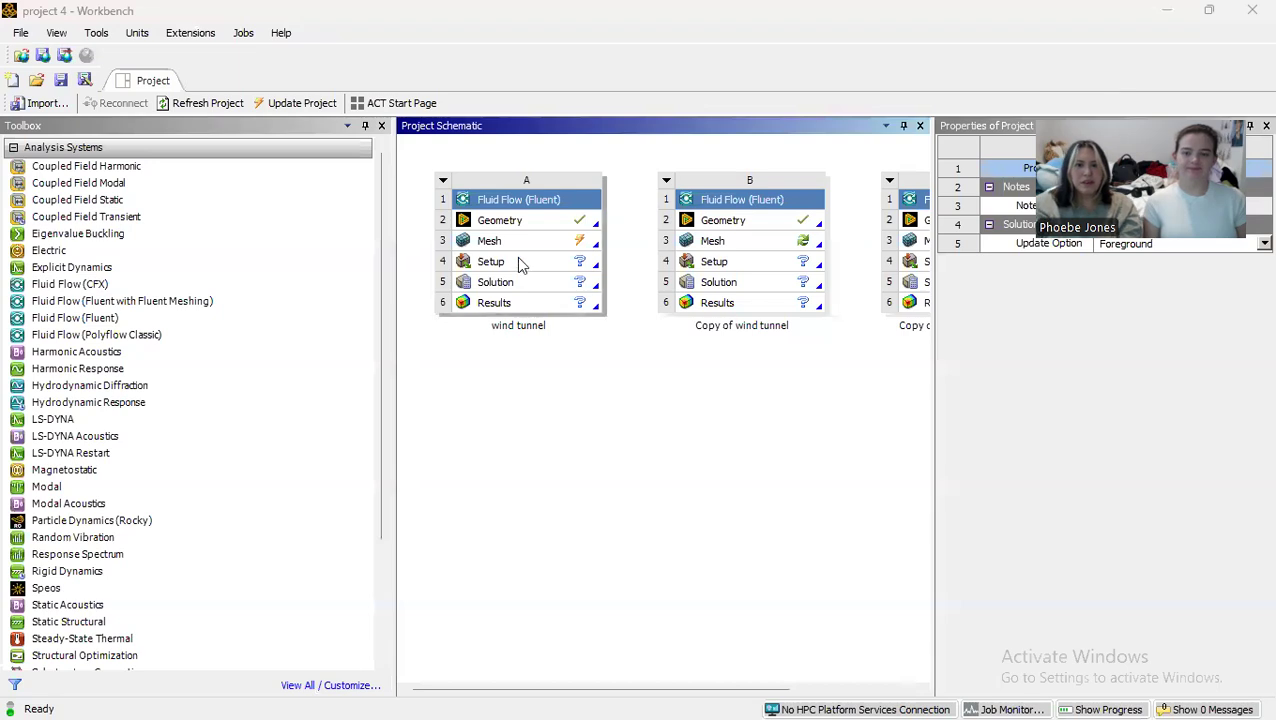
{"action": "left_click", "coordinate": [518, 244]}
{"action": "right_click", "coordinate": [523, 247]}
{"action": "left_click", "coordinate": [571, 349]}
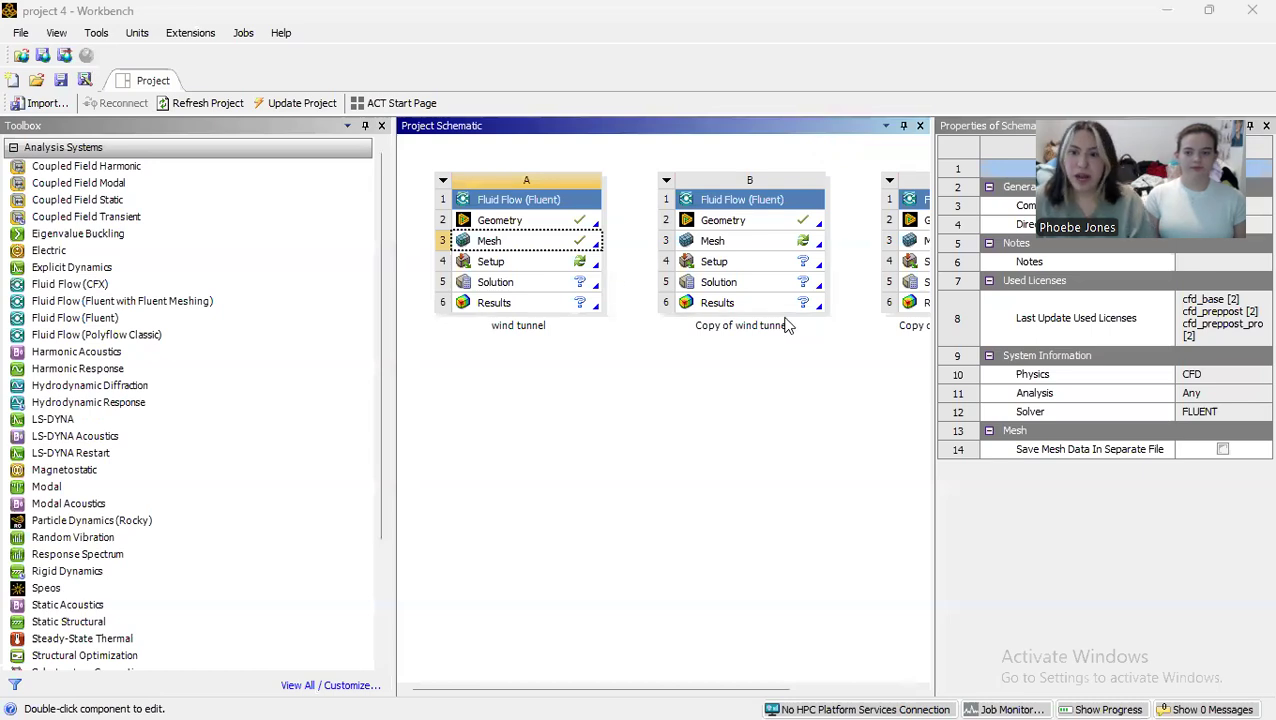
Step: Open the original wind tunnel system's Setup cell and start Fluent with Double Precision and 1 solver process
{"action": "double_click", "coordinate": [486, 266]}
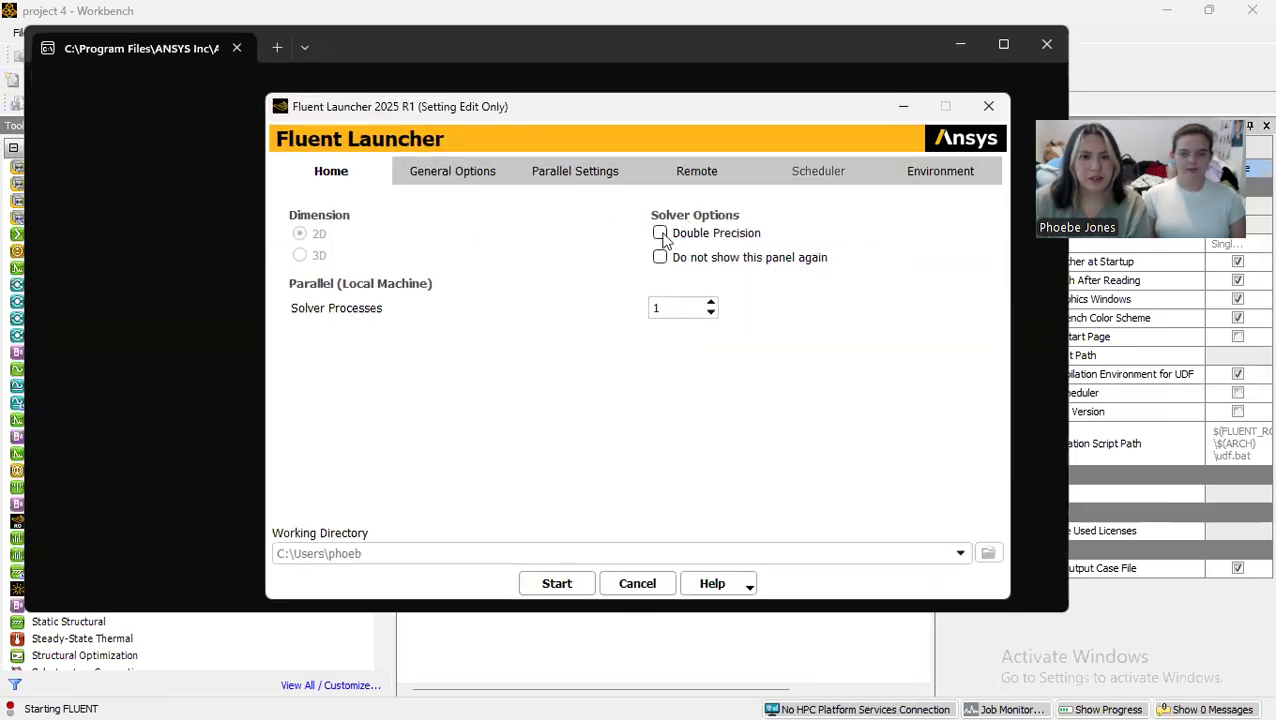
{"action": "left_click", "coordinate": [556, 586]}
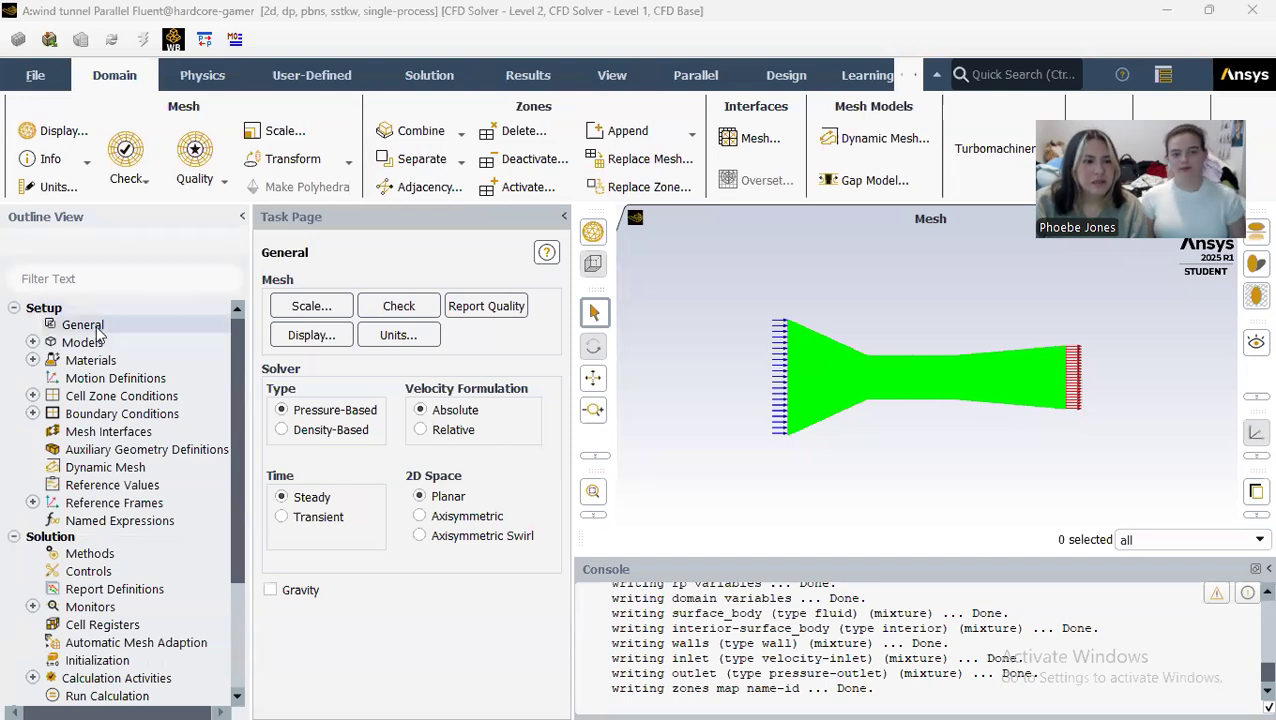
Step: Set the viscous model to standard k-epsilon (2 eqn) with Enhanced Wall Treatment and Pressure Gradient Effects enabled
{"action": "left_click", "coordinate": [32, 343]}
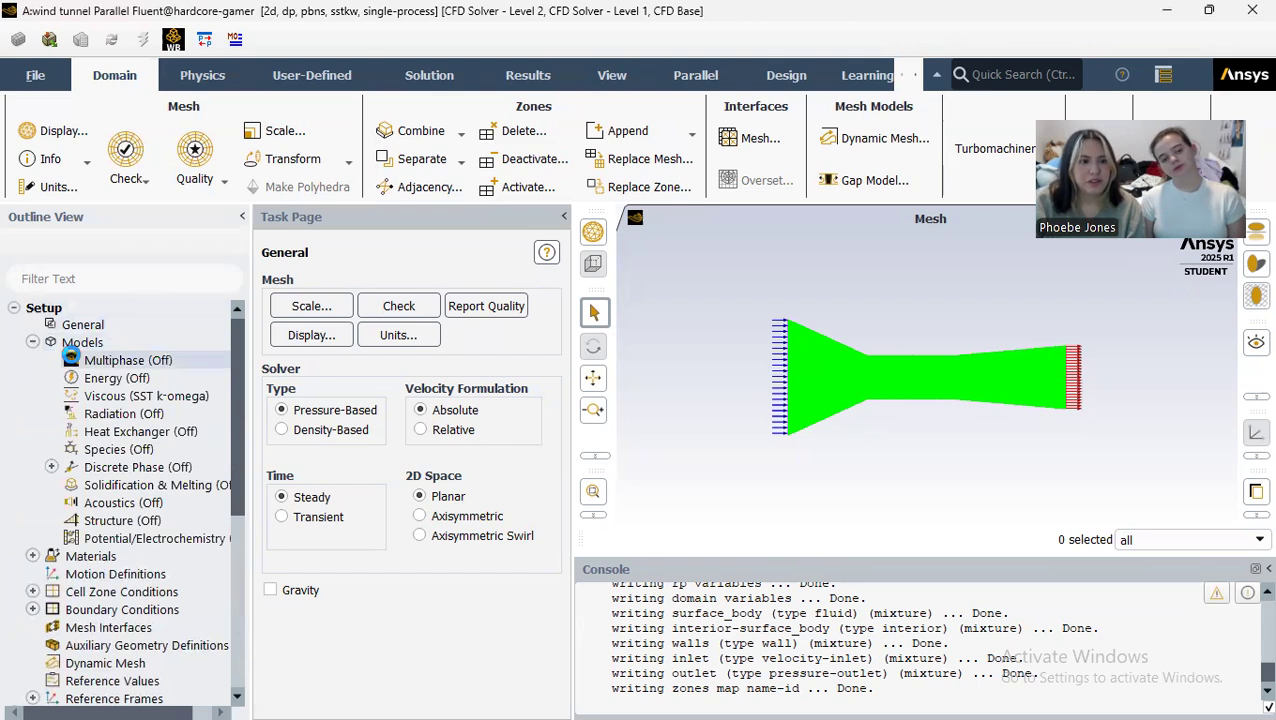
{"action": "right_click", "coordinate": [106, 398]}
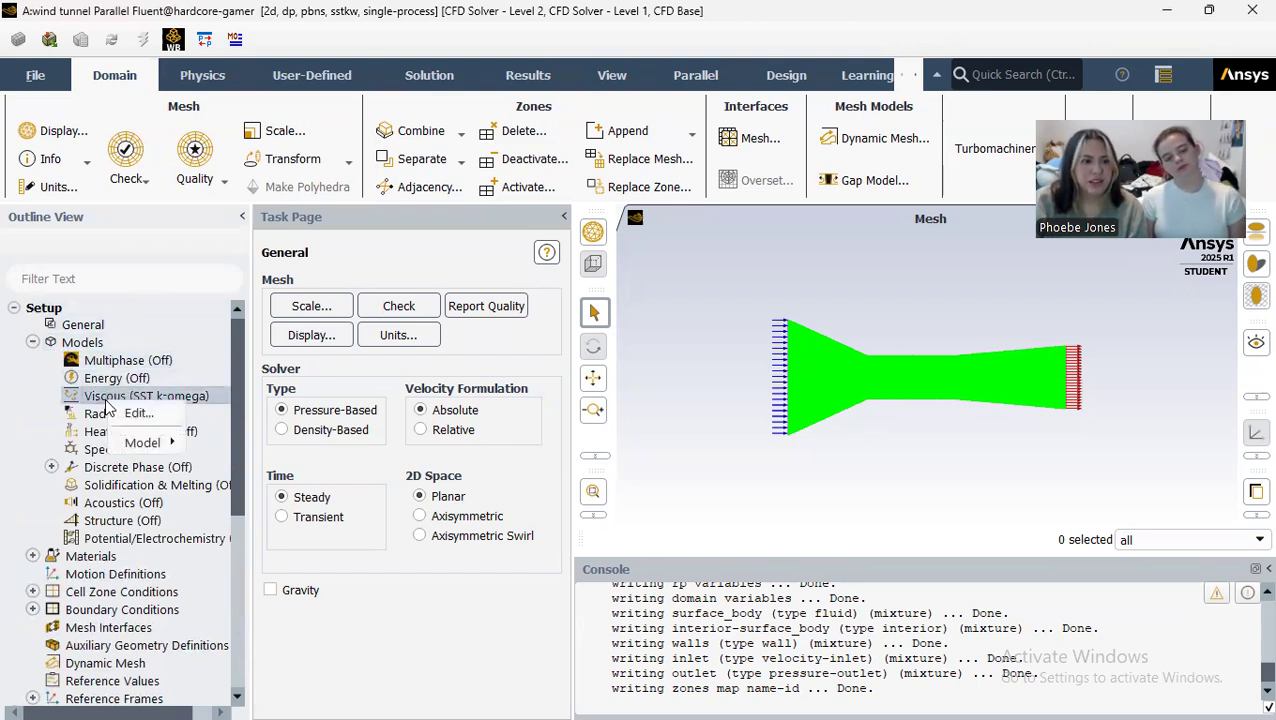
{"action": "left_click", "coordinate": [137, 414]}
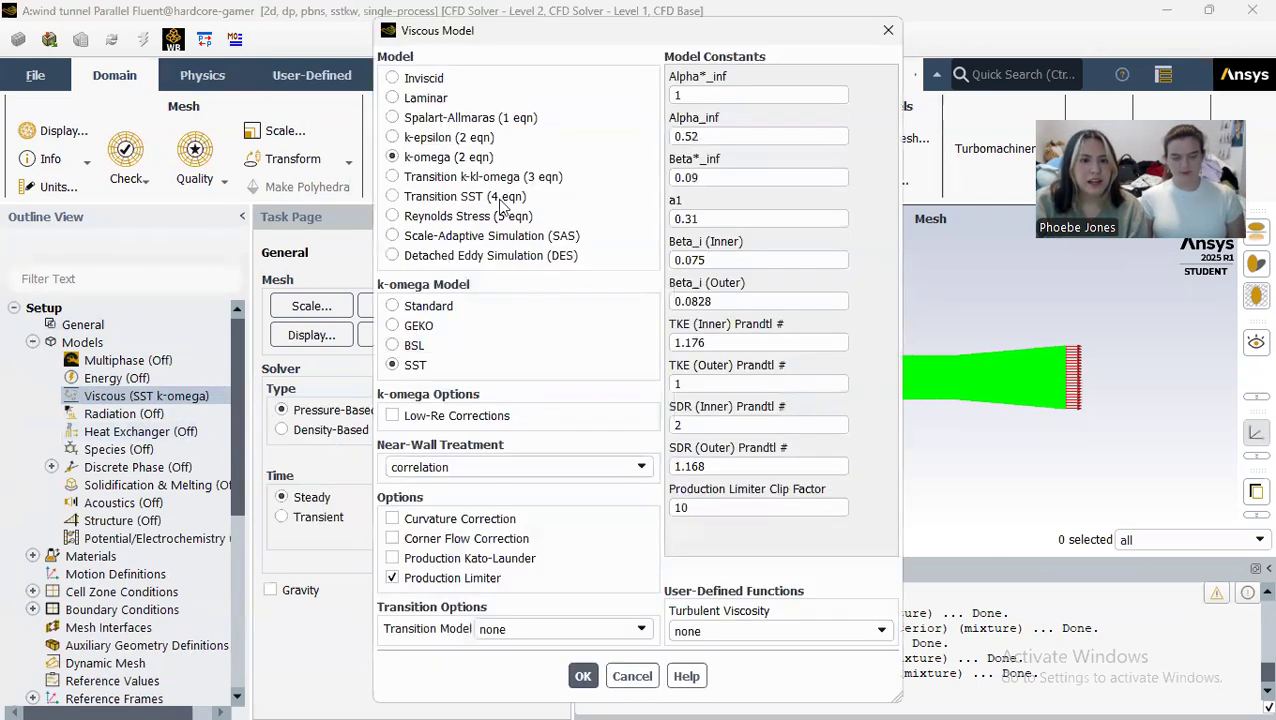
{"action": "left_click", "coordinate": [393, 138]}
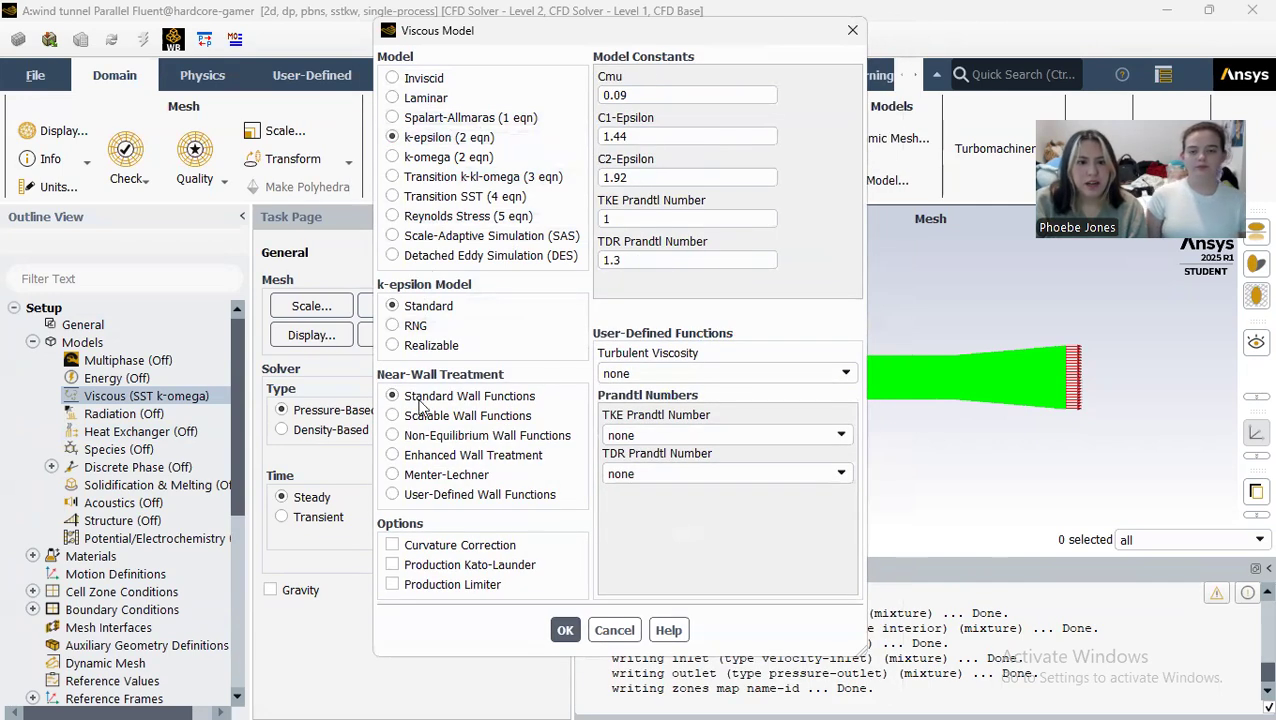
{"action": "left_click", "coordinate": [393, 455]}
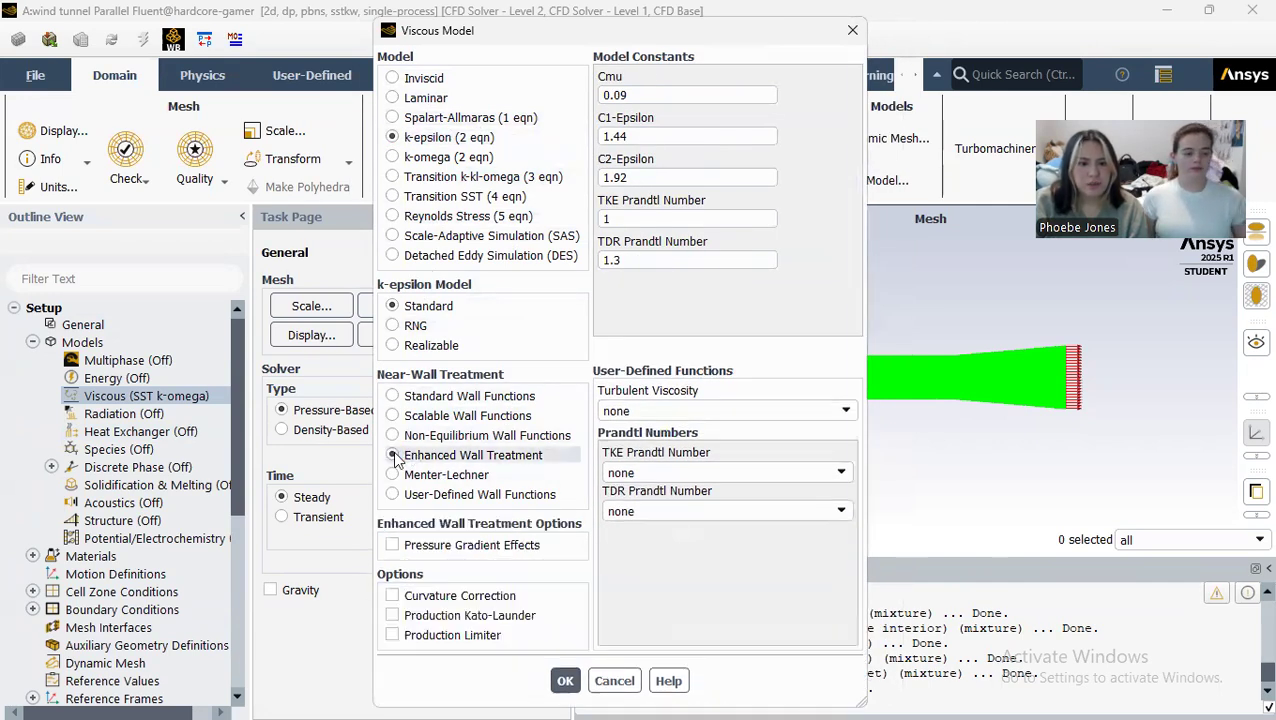
{"action": "left_click", "coordinate": [393, 545]}
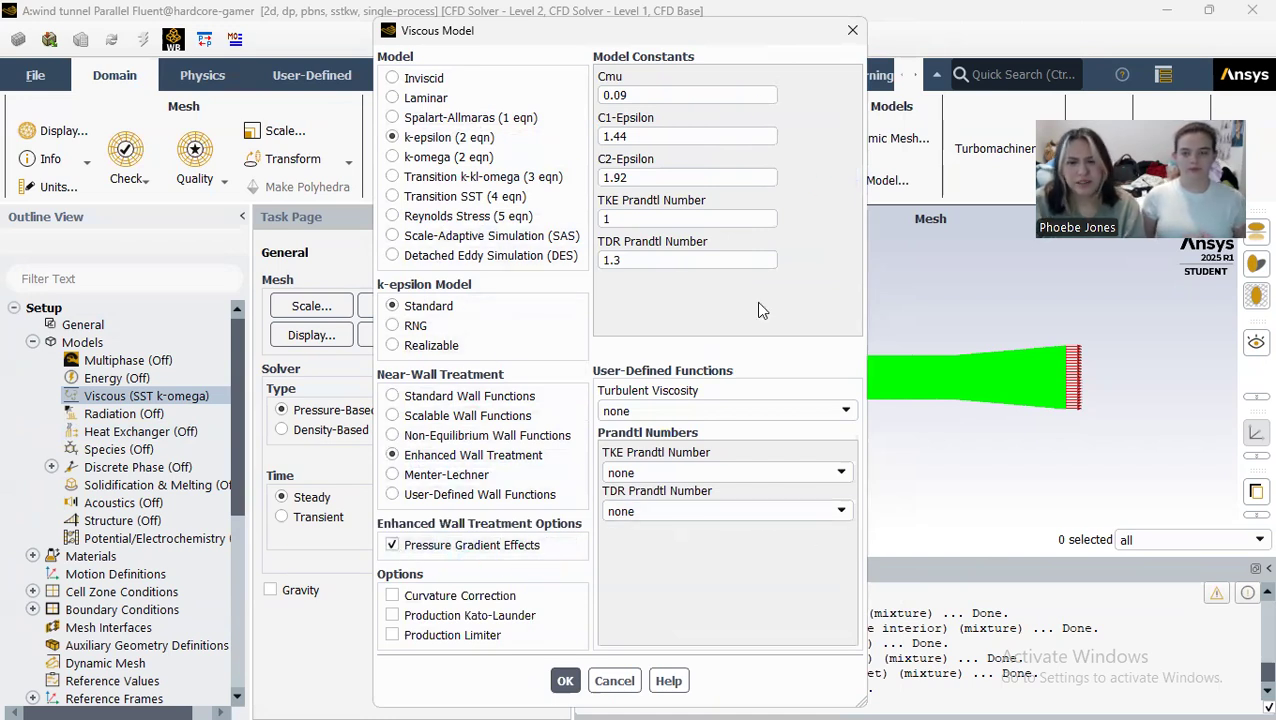
{"action": "left_click", "coordinate": [565, 681]}
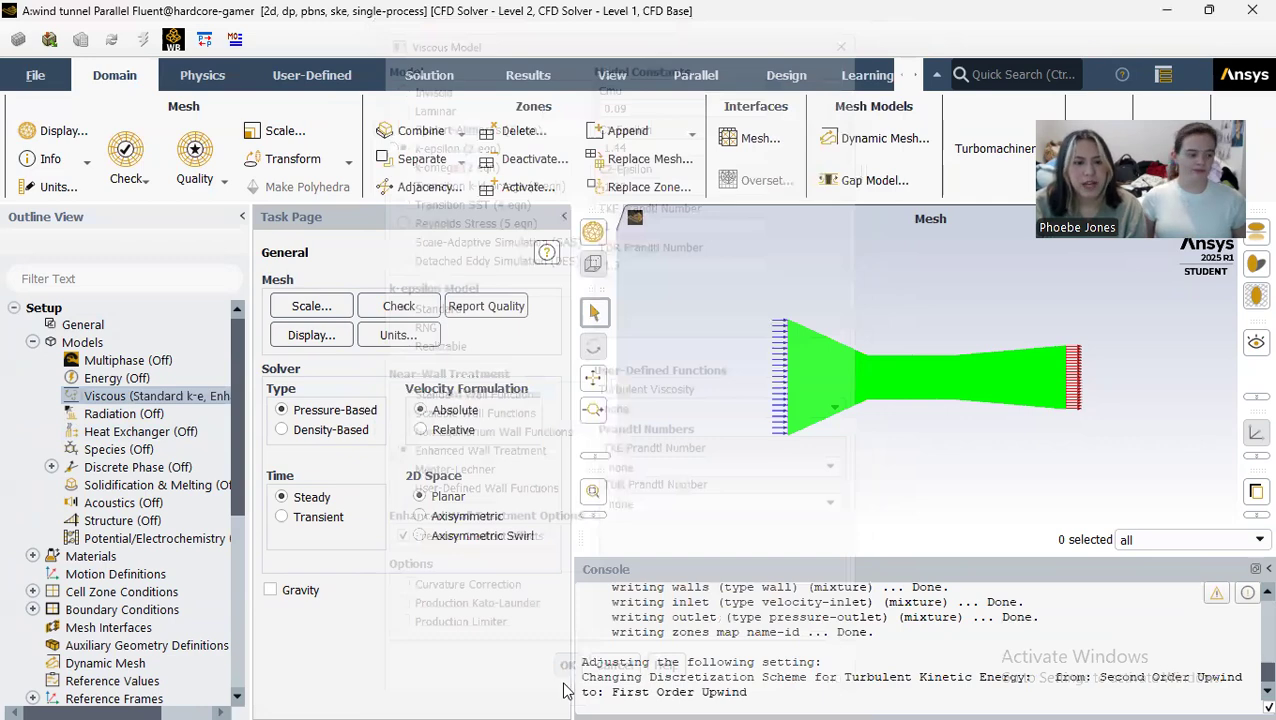
{"action": "left_click", "coordinate": [32, 342]}
Step: Check the available types and fluids for the air material, and apply its definition as a fluid
{"action": "left_click", "coordinate": [32, 360]}
{"action": "left_click", "coordinate": [51, 378]}
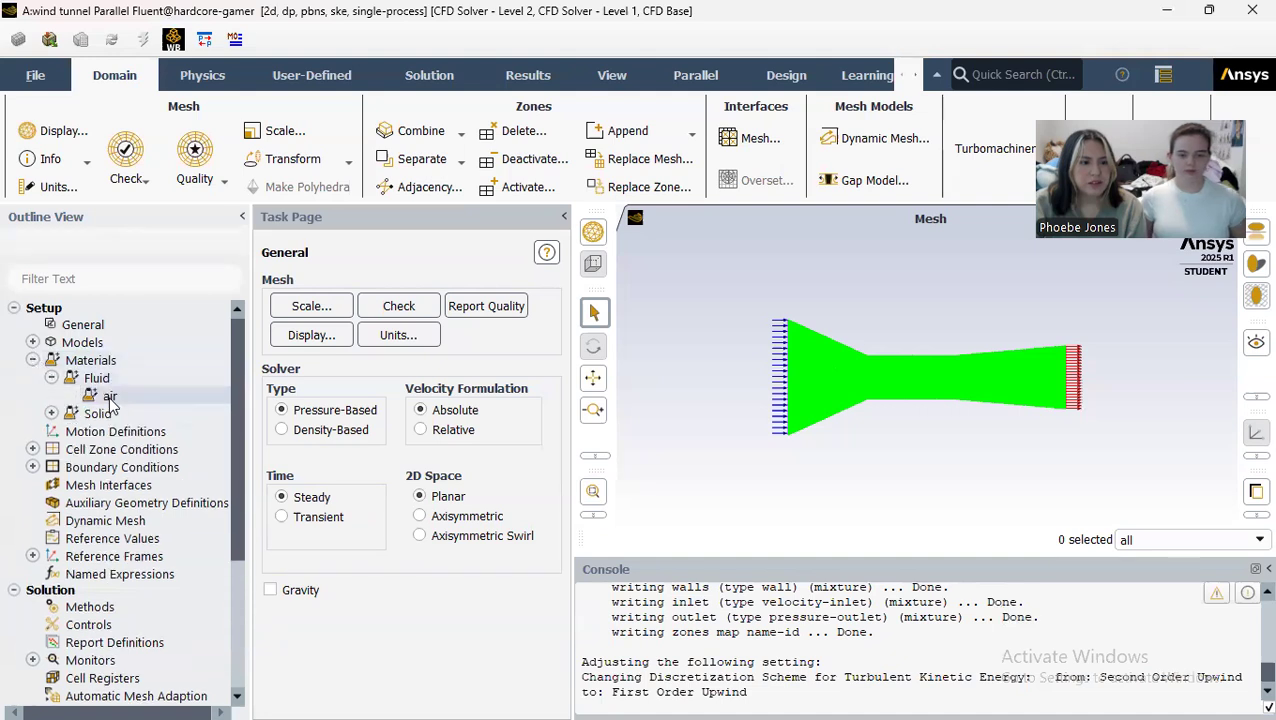
{"action": "double_click", "coordinate": [92, 397]}
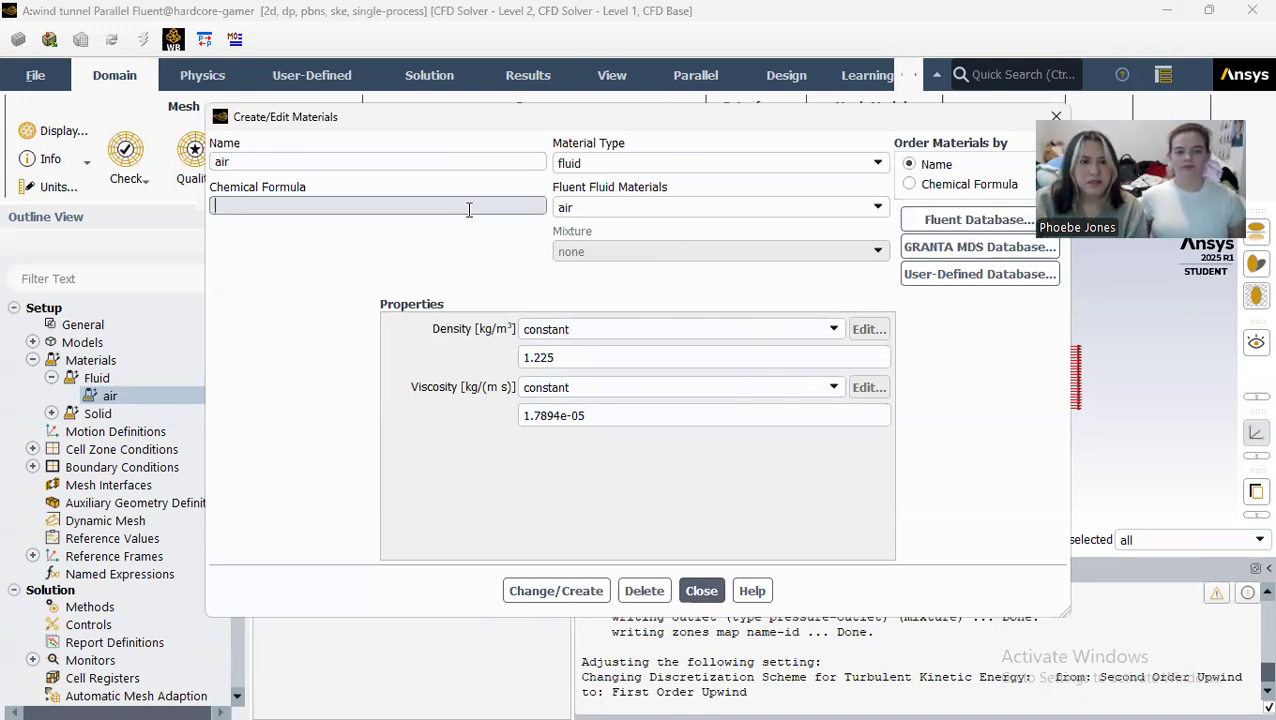
{"action": "left_click", "coordinate": [866, 164]}
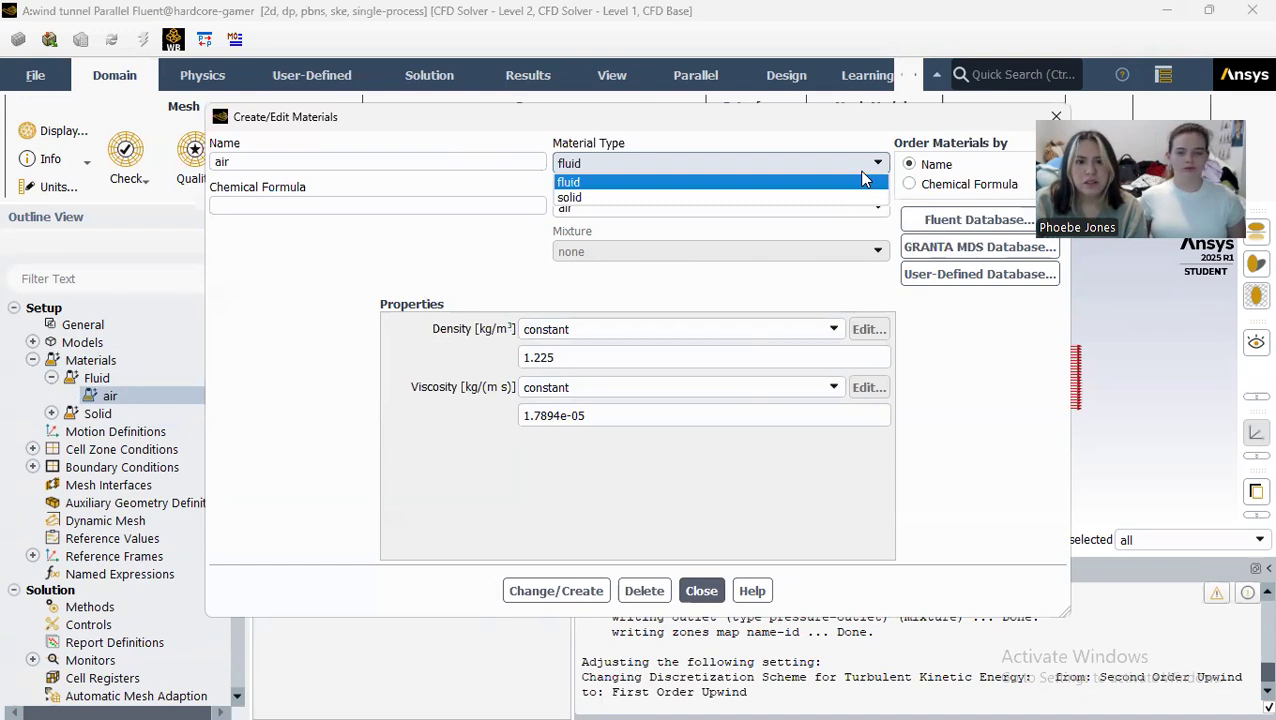
{"action": "left_click", "coordinate": [860, 172]}
{"action": "left_click", "coordinate": [862, 206]}
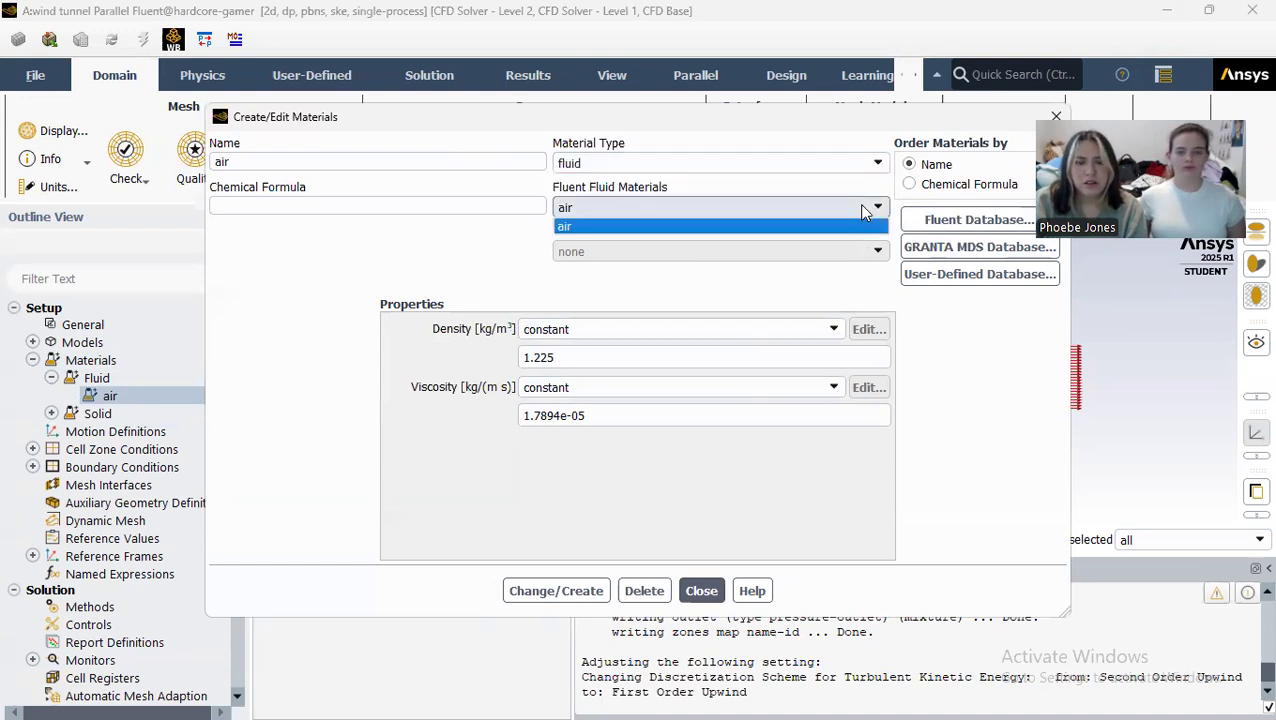
{"action": "left_click", "coordinate": [865, 212]}
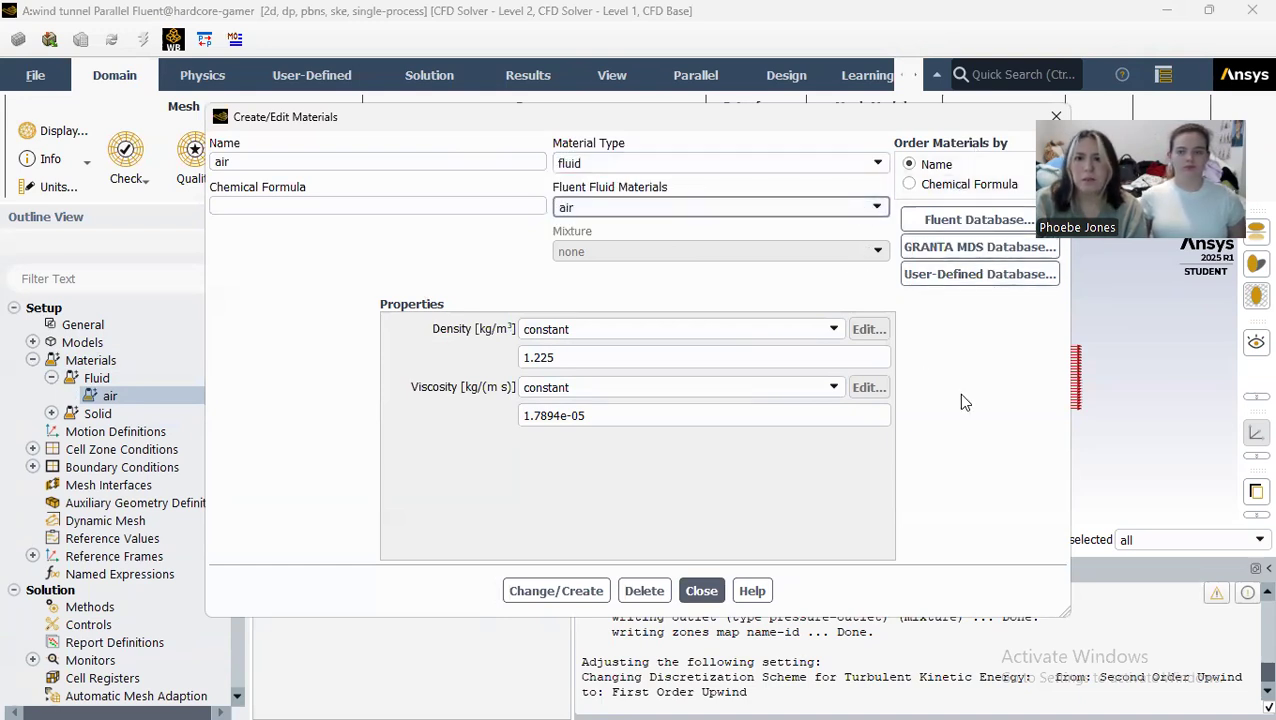
{"action": "left_click", "coordinate": [556, 590]}
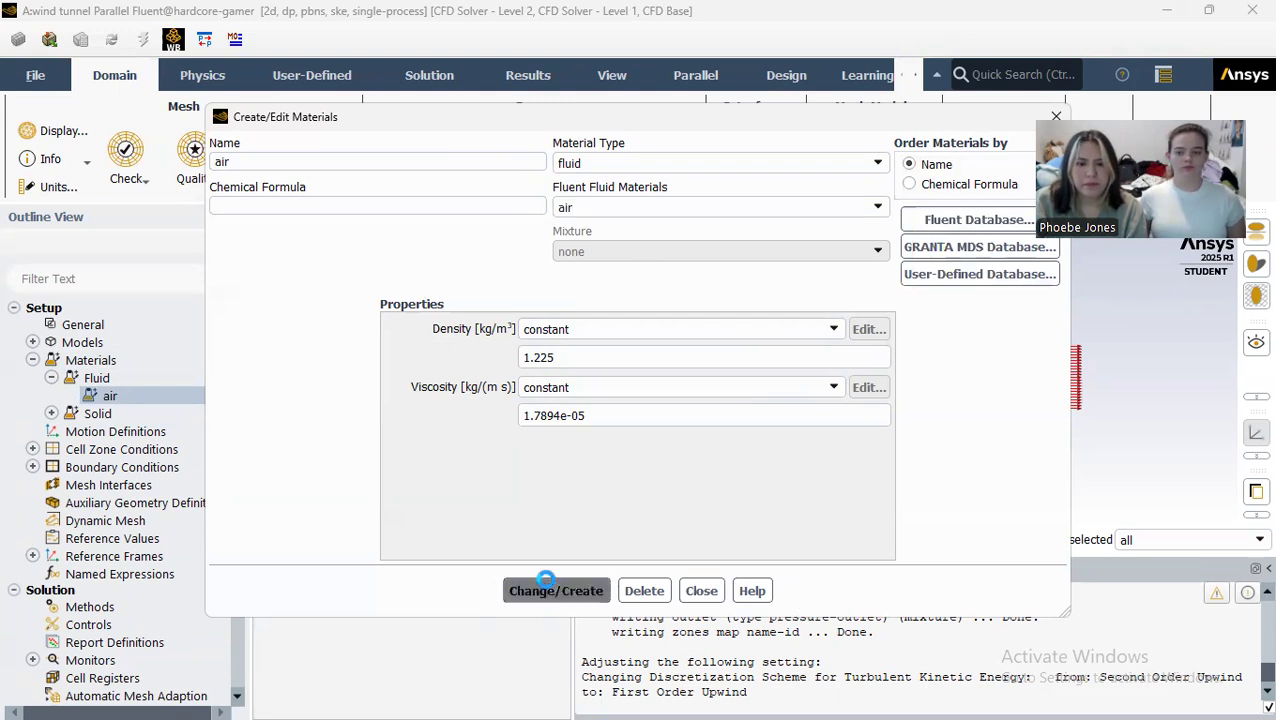
{"action": "left_click", "coordinate": [703, 591]}
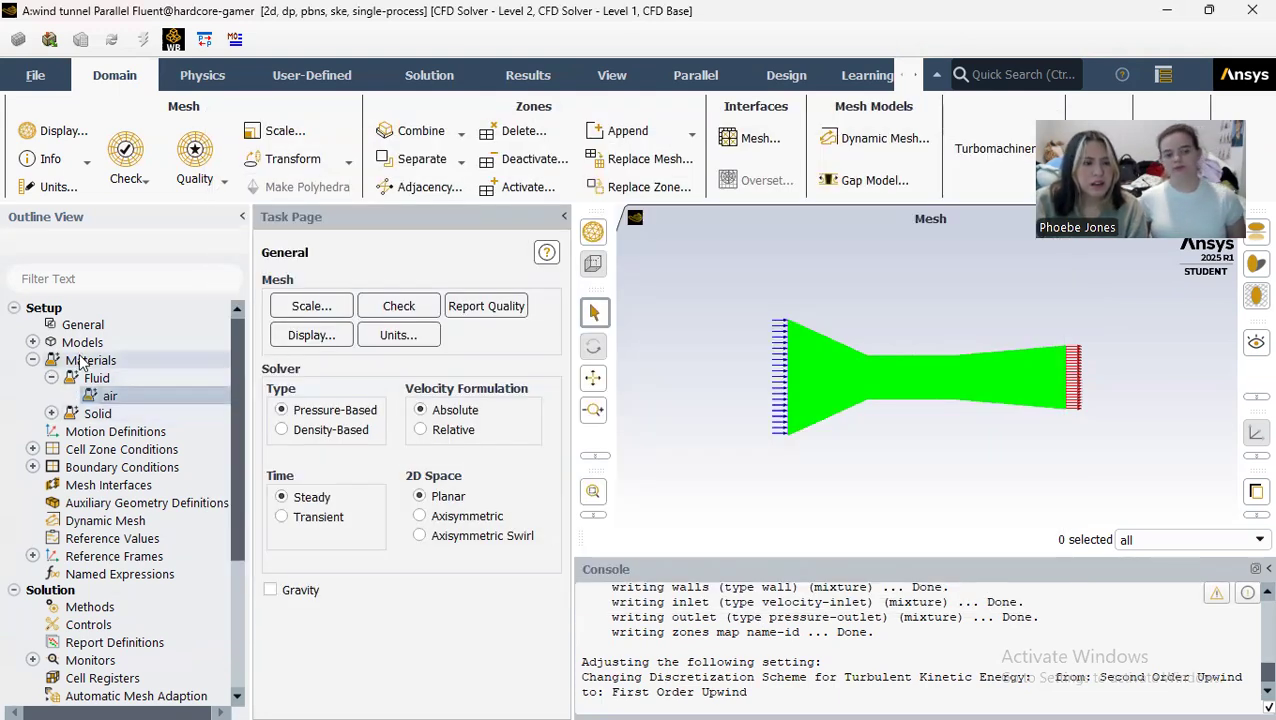
{"action": "left_click", "coordinate": [32, 360]}
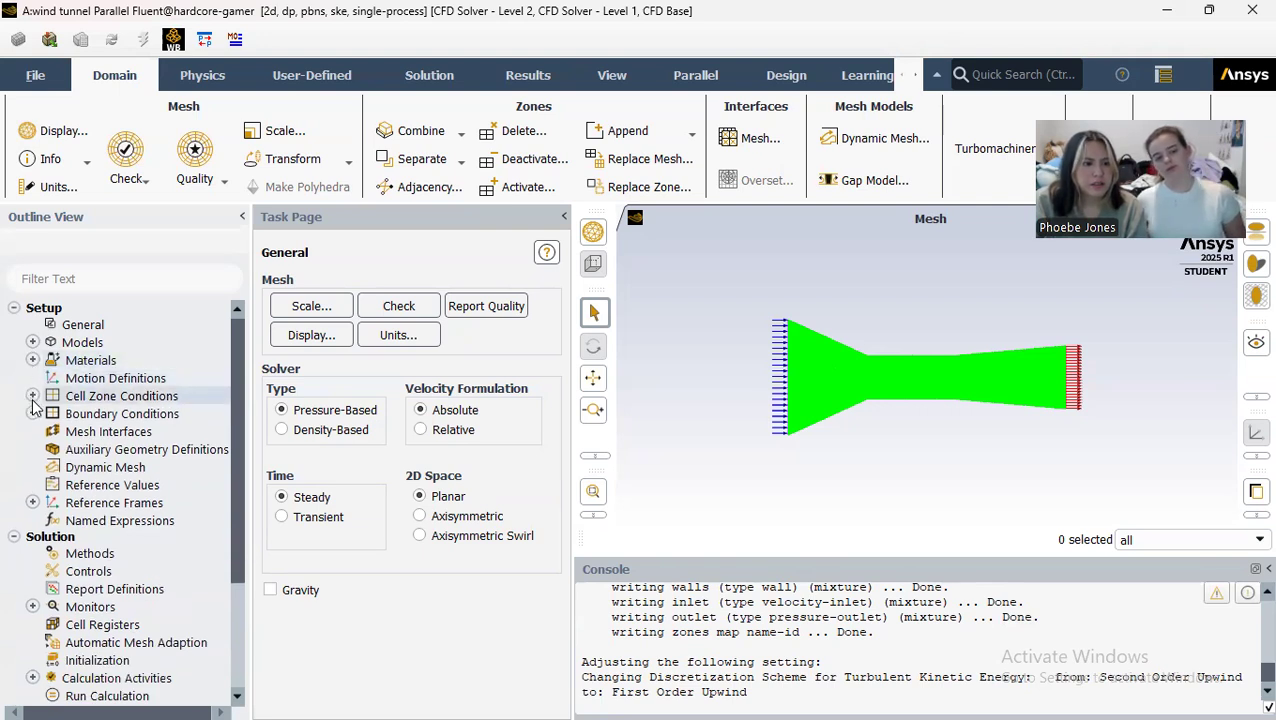
Step: Check the material and zone options assigned to the surface_body fluid cell zone
{"action": "left_click", "coordinate": [33, 396]}
{"action": "left_click", "coordinate": [51, 413]}
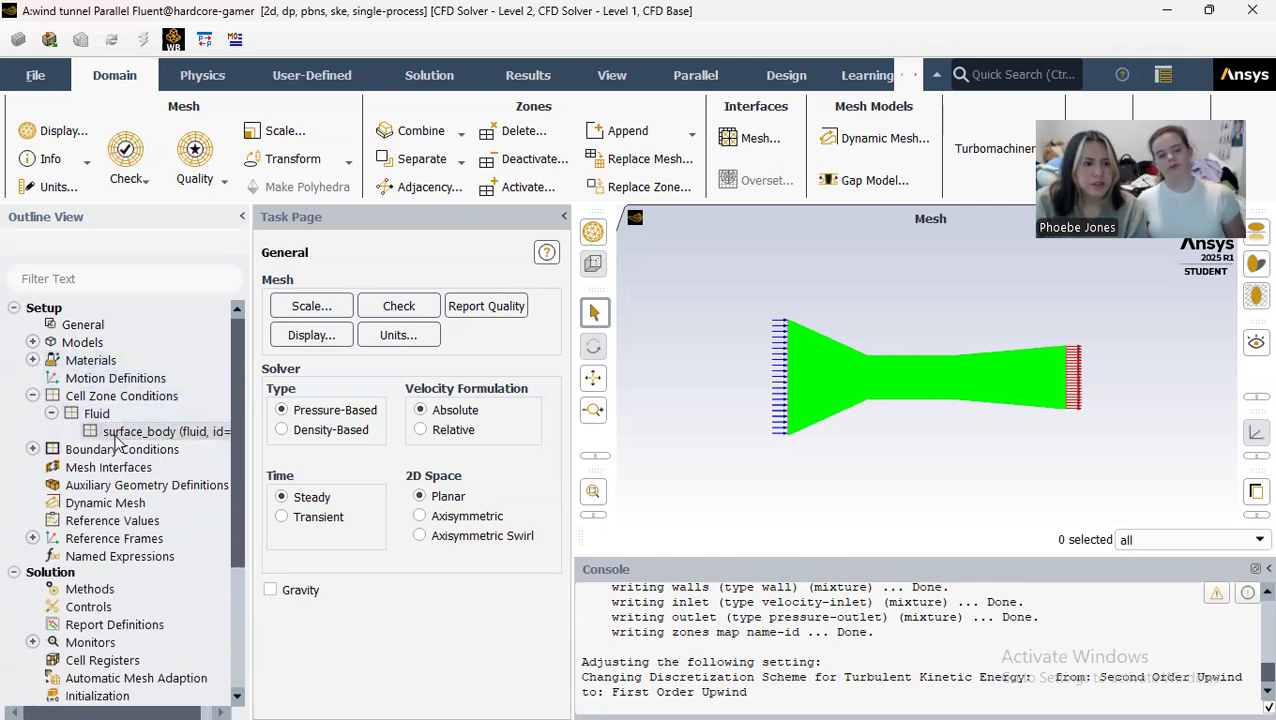
{"action": "double_click", "coordinate": [115, 436]}
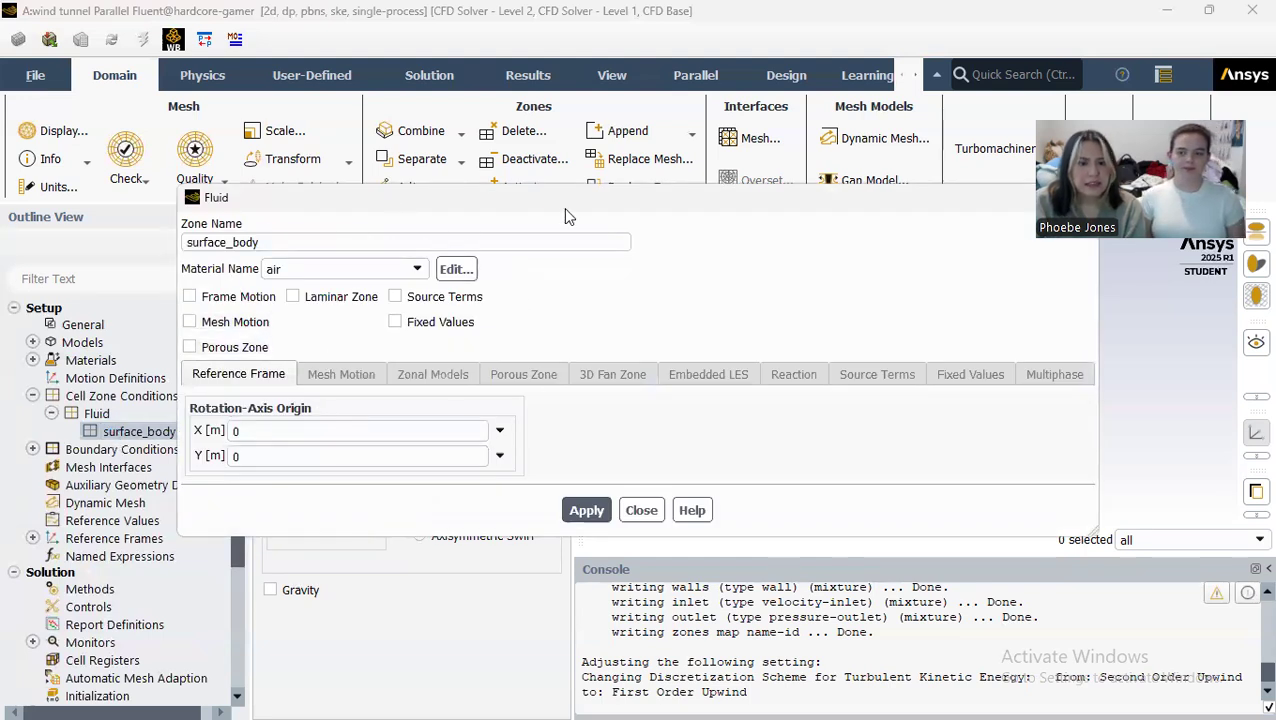
{"action": "left_click", "coordinate": [642, 512]}
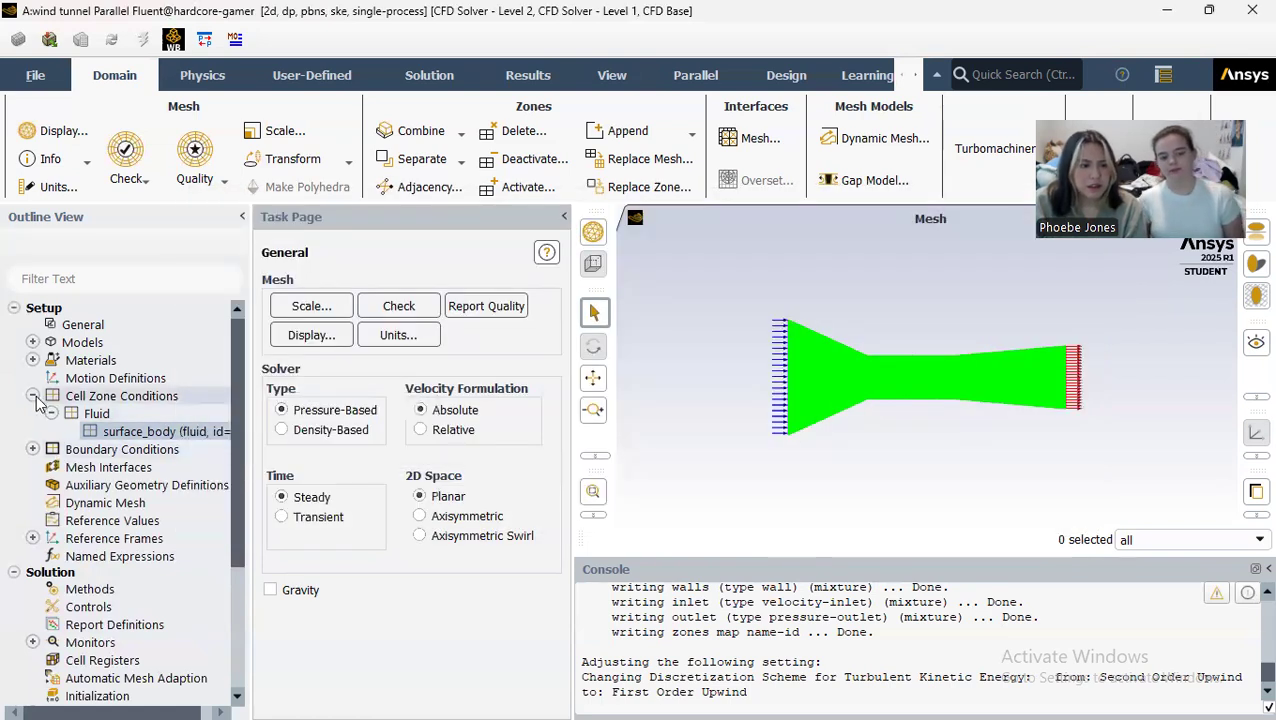
{"action": "left_click", "coordinate": [32, 395]}
Step: Set the inlet boundary's velocity magnitude to 5.625 m/s, normal to the boundary, and apply it
{"action": "left_click", "coordinate": [33, 413]}
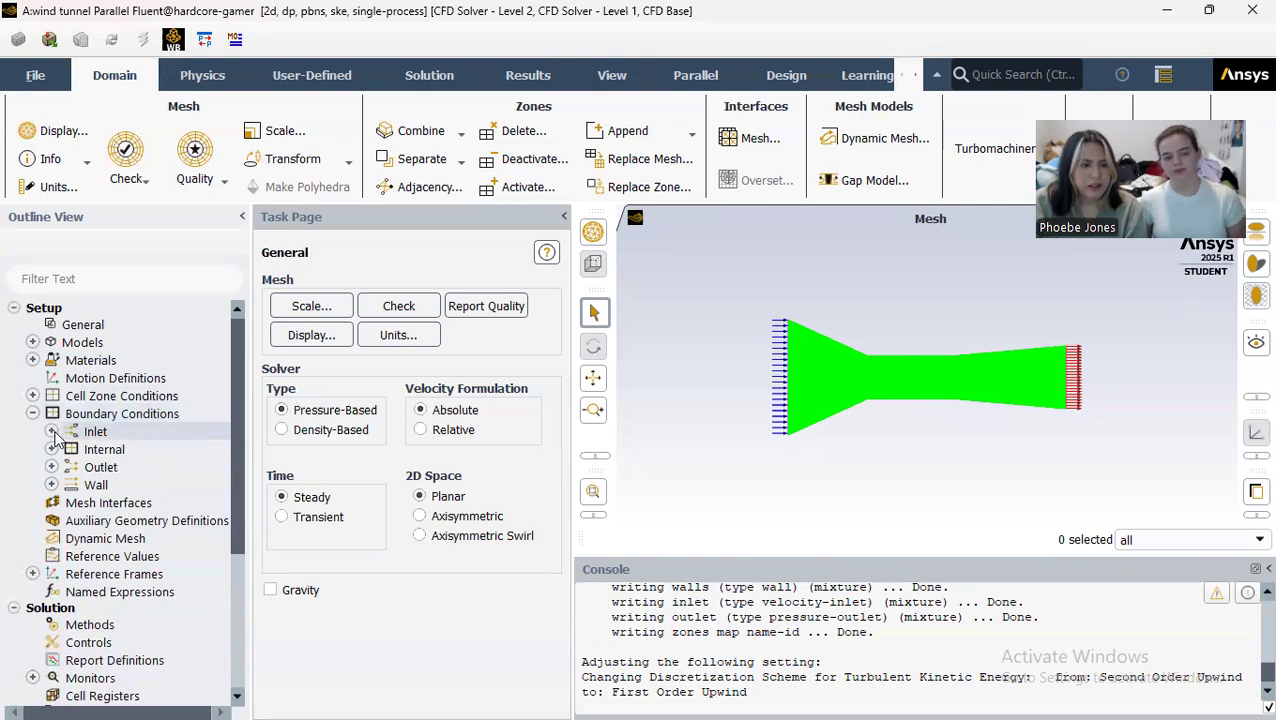
{"action": "left_click", "coordinate": [51, 431]}
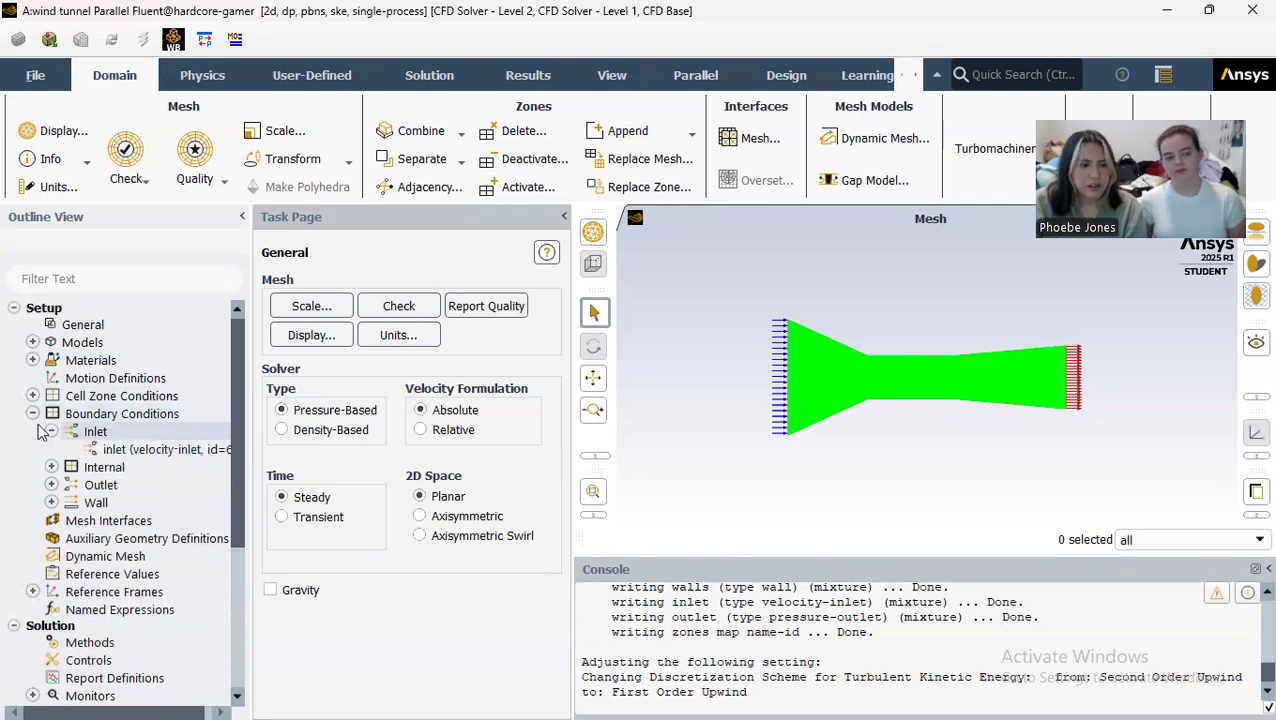
{"action": "double_click", "coordinate": [130, 450]}
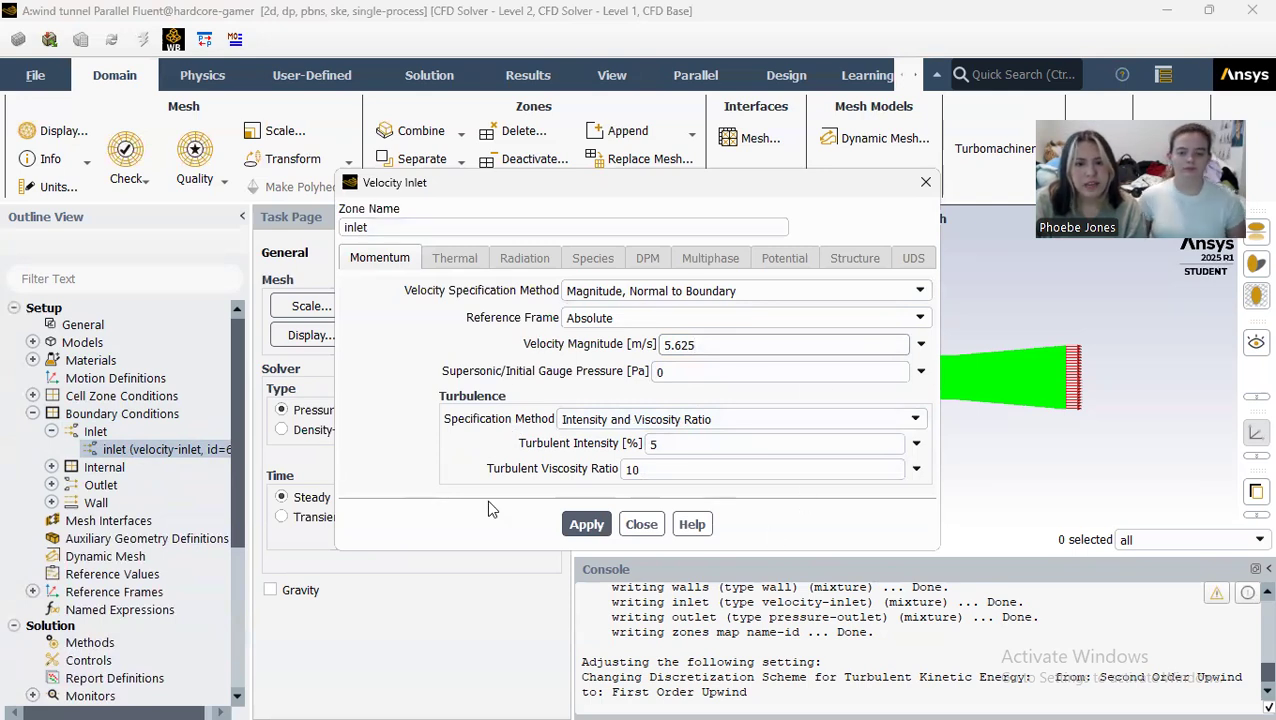
{"action": "left_click", "coordinate": [568, 520]}
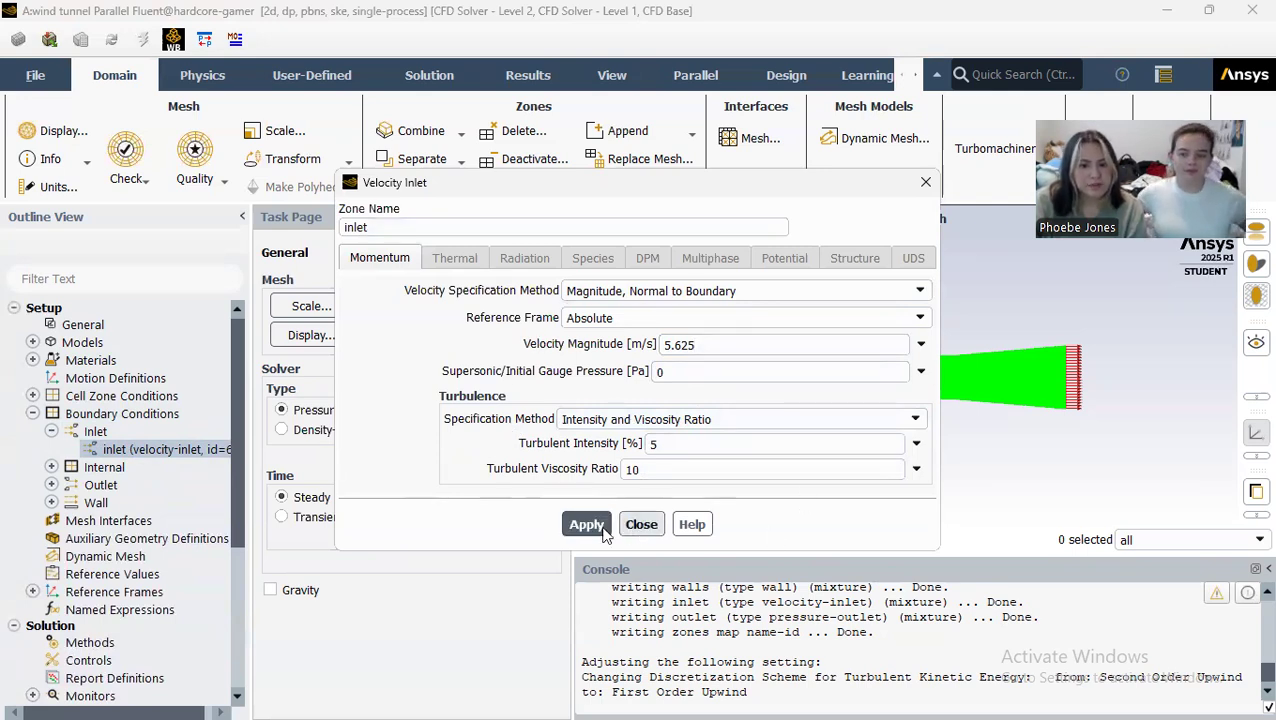
{"action": "left_click", "coordinate": [641, 524]}
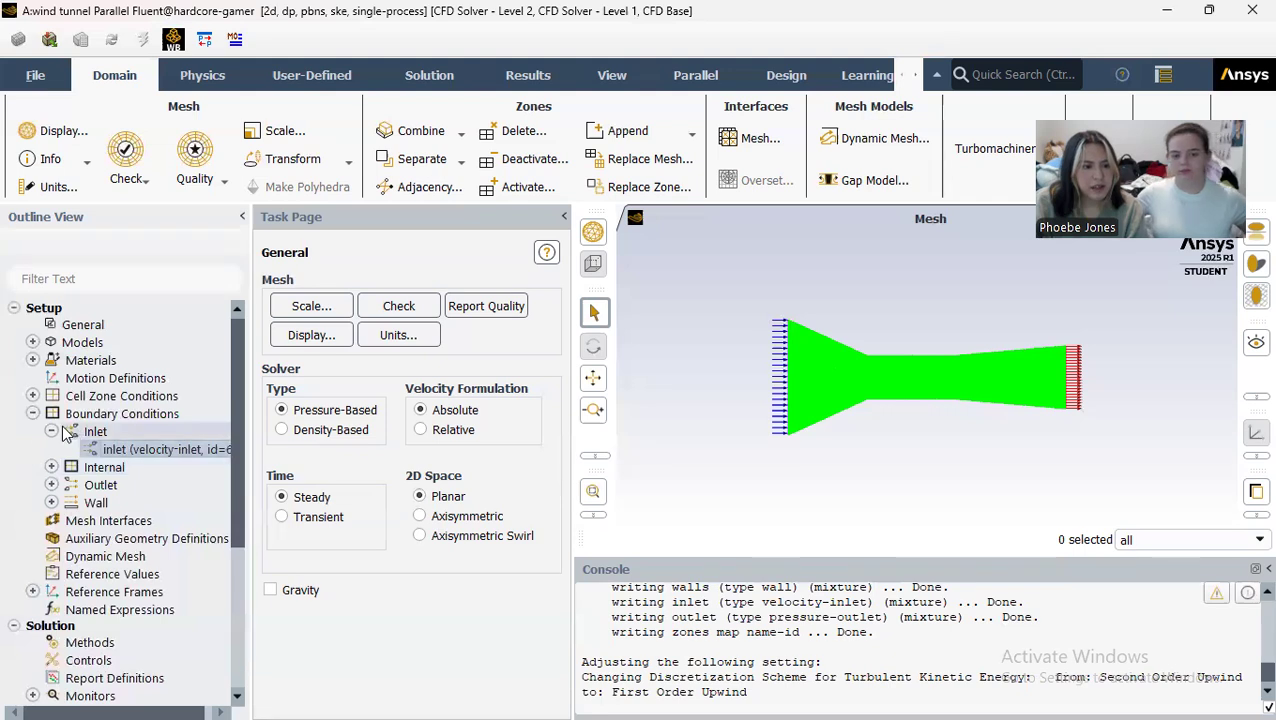
{"action": "left_click", "coordinate": [51, 431]}
Step: Review the gauge pressure and backflow settings of the pressure outlet boundary
{"action": "left_click", "coordinate": [51, 449]}
{"action": "left_click", "coordinate": [51, 449]}
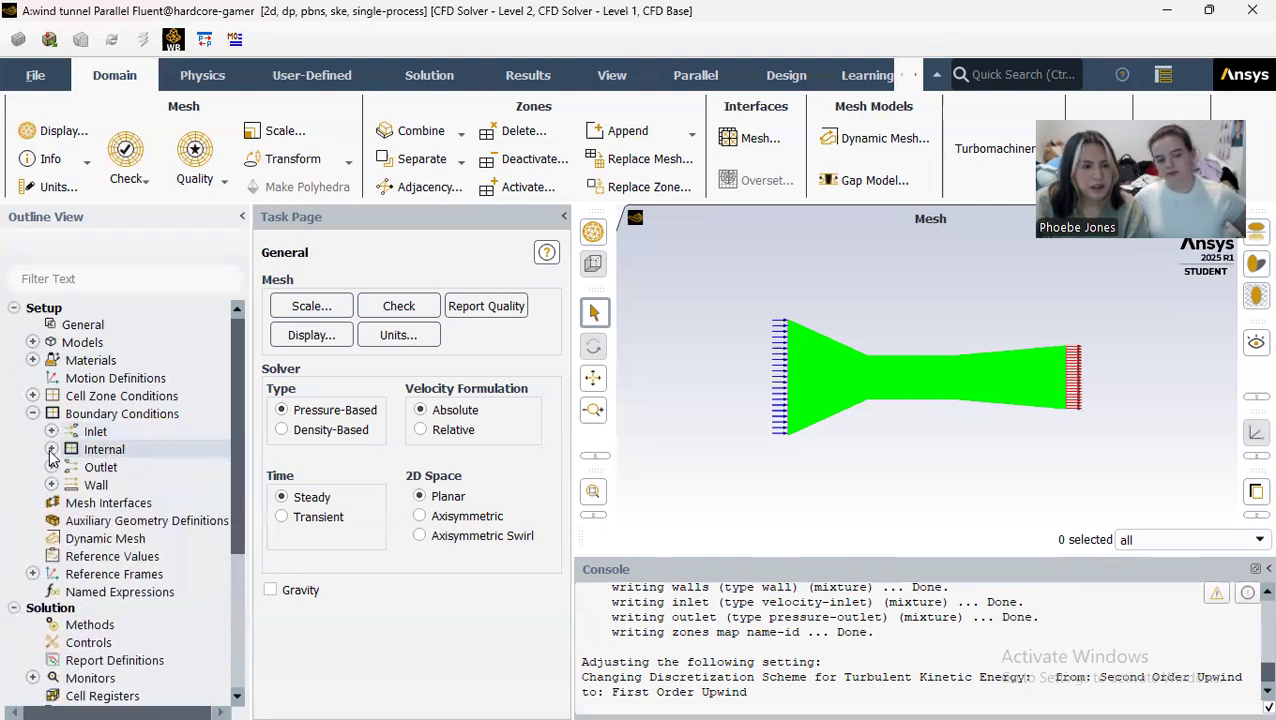
{"action": "left_click", "coordinate": [51, 467]}
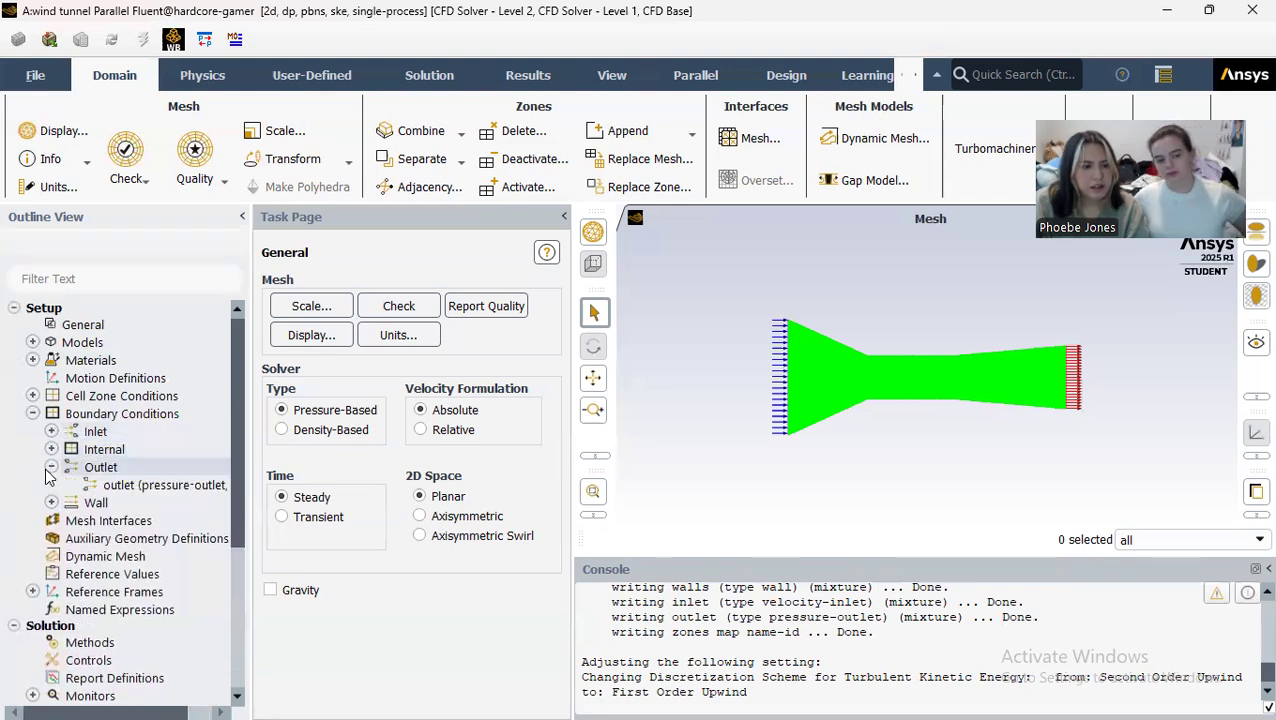
{"action": "double_click", "coordinate": [97, 486]}
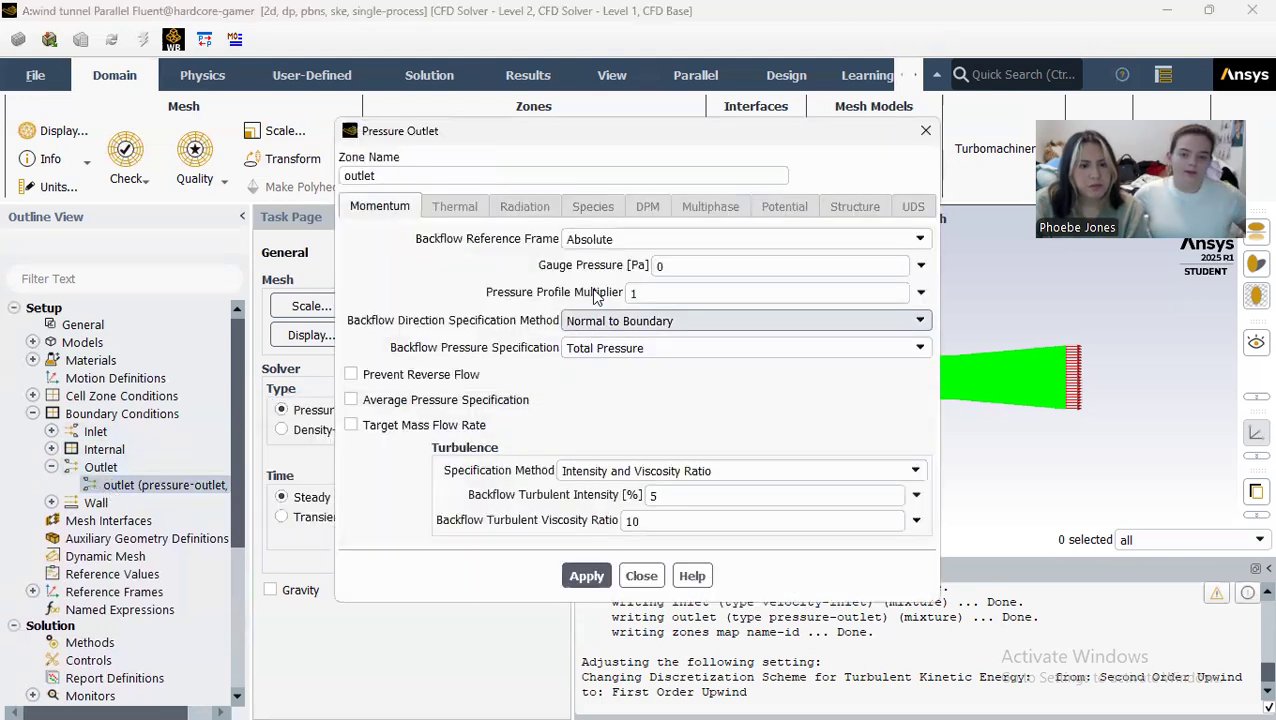
{"action": "left_click", "coordinate": [641, 576]}
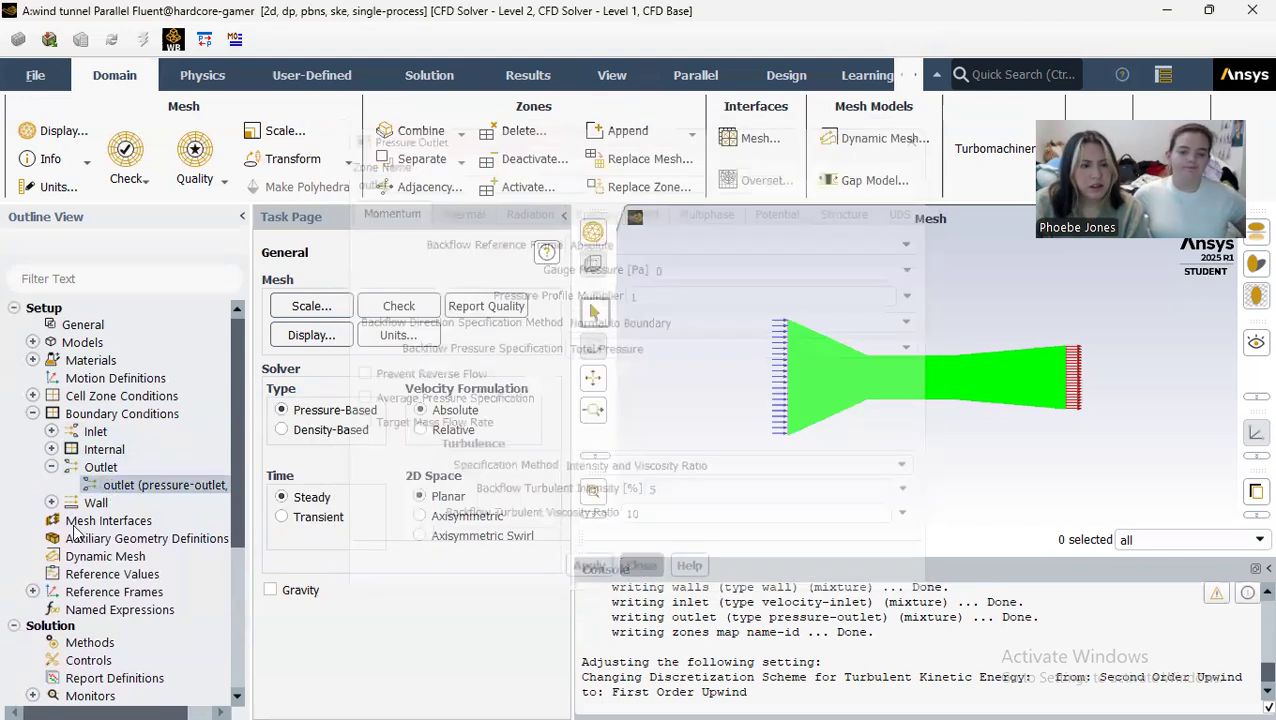
Step: Apply the Stationary Wall and No Slip conditions to the walls boundary
{"action": "left_click", "coordinate": [51, 502]}
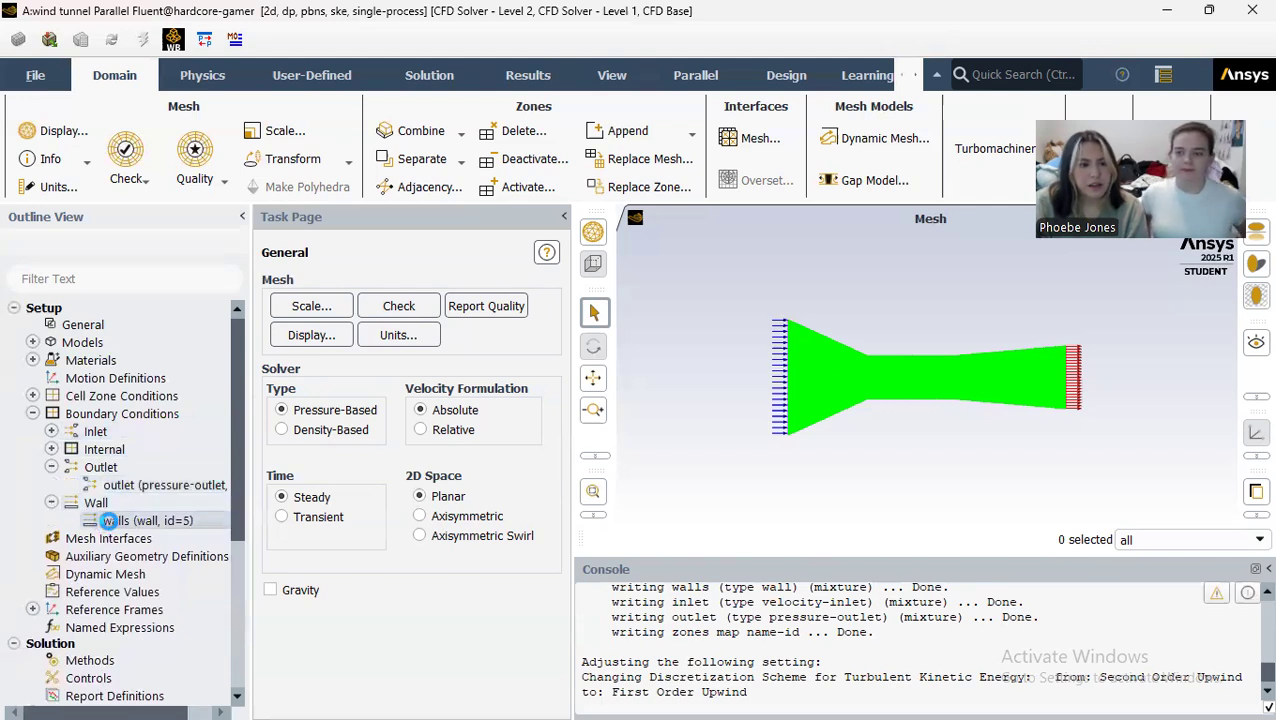
{"action": "double_click", "coordinate": [108, 521]}
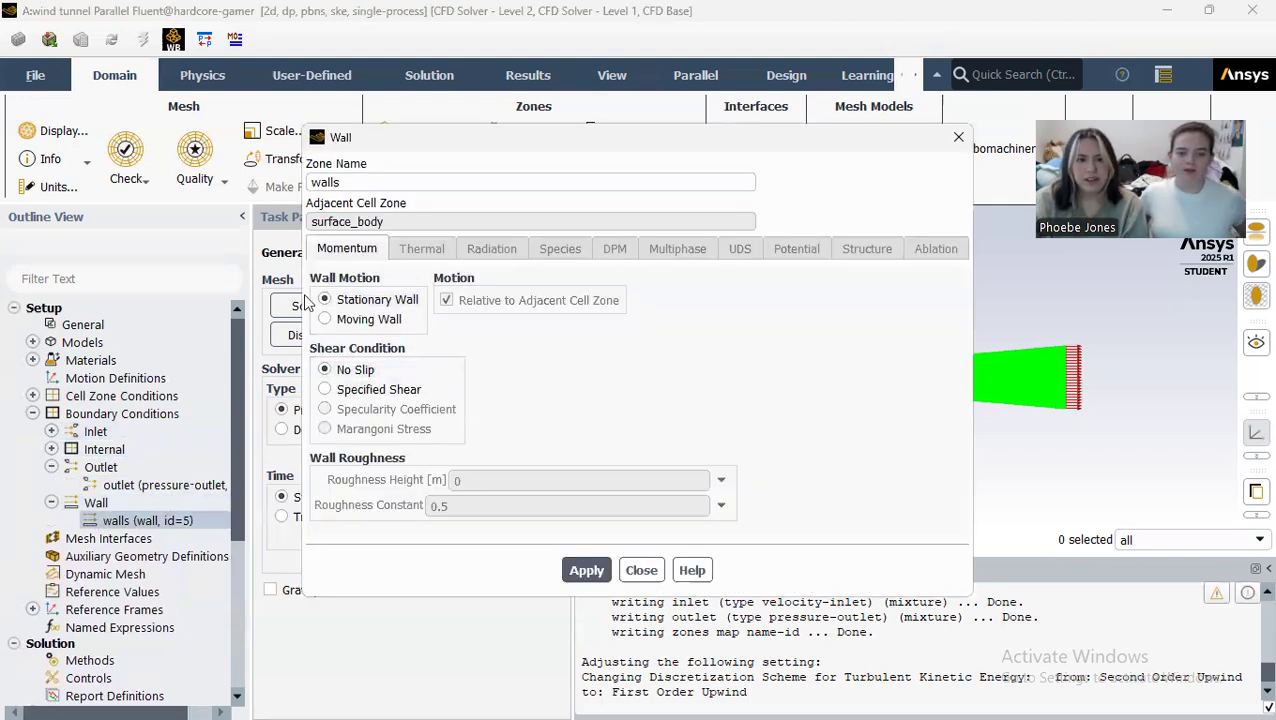
{"action": "left_click", "coordinate": [587, 569]}
{"action": "left_click", "coordinate": [642, 569]}
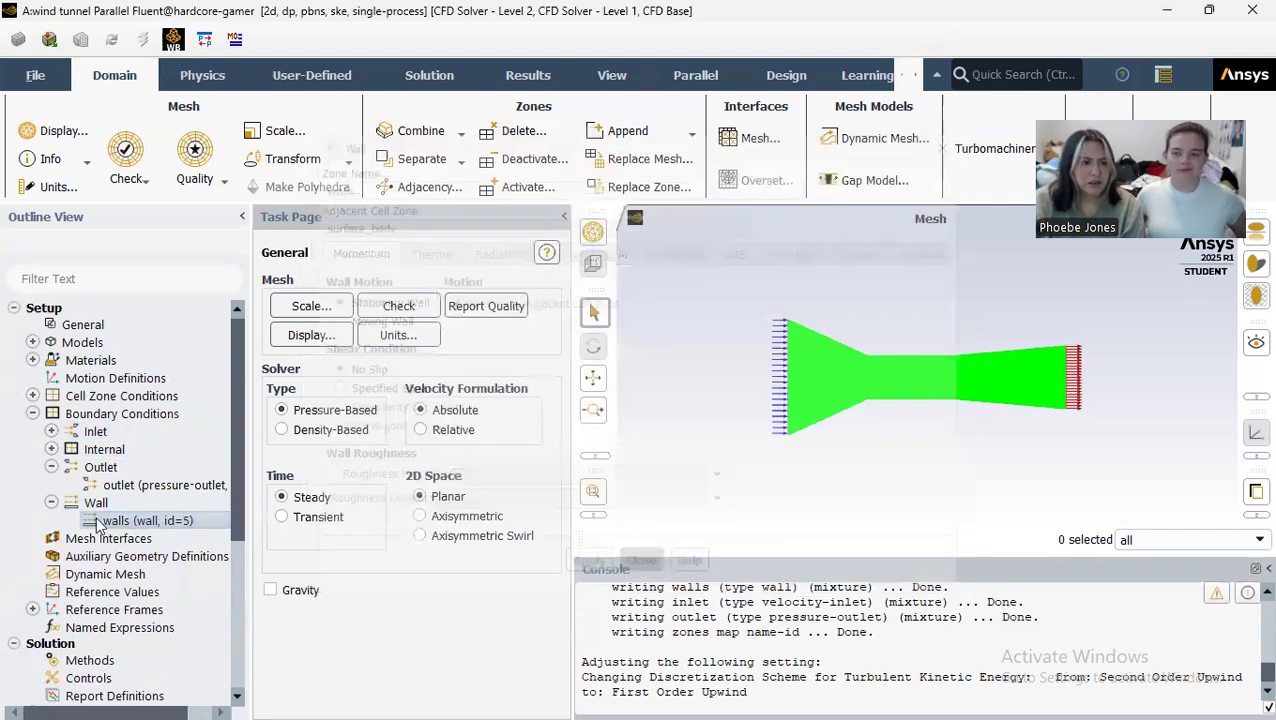
{"action": "left_click", "coordinate": [33, 413]}
Step: Examine the solution methods, including the pressure-velocity coupling scheme, spatial discretization and pseudo time method
{"action": "scroll", "coordinate": [55, 395], "scroll_direction": "down", "scroll_amount": 1}
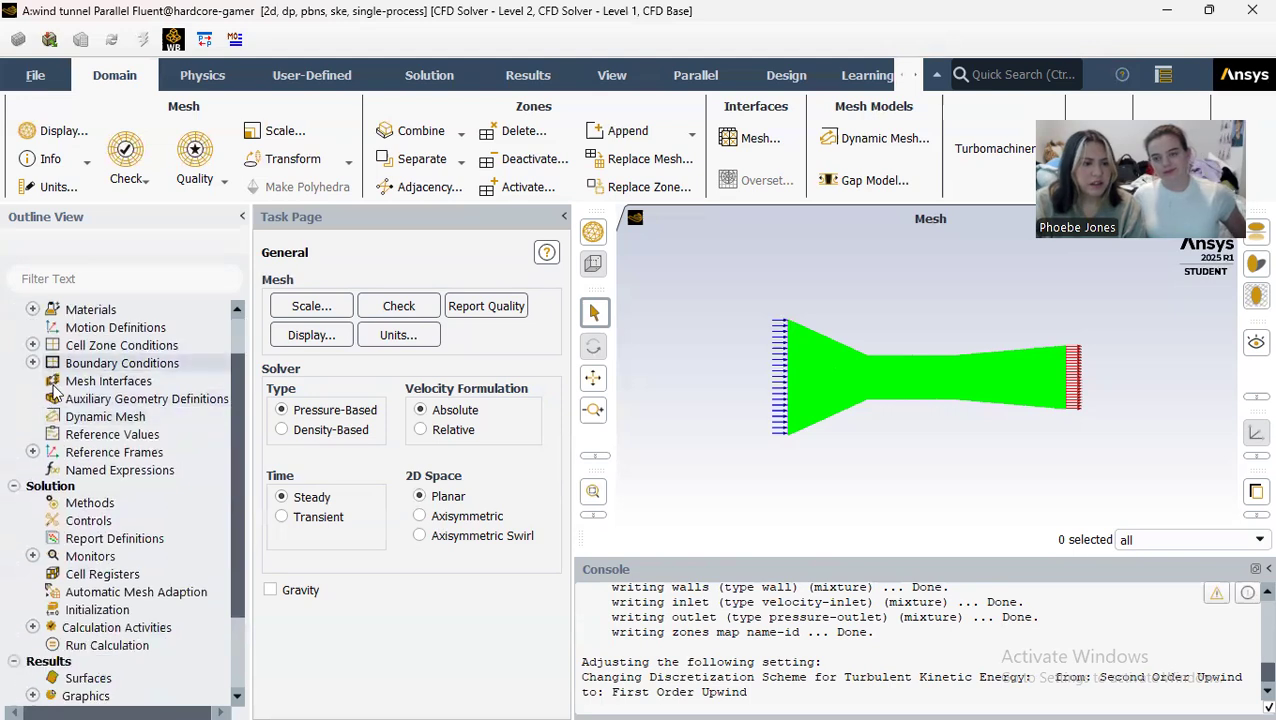
{"action": "scroll", "coordinate": [95, 450], "scroll_direction": "down", "scroll_amount": 2}
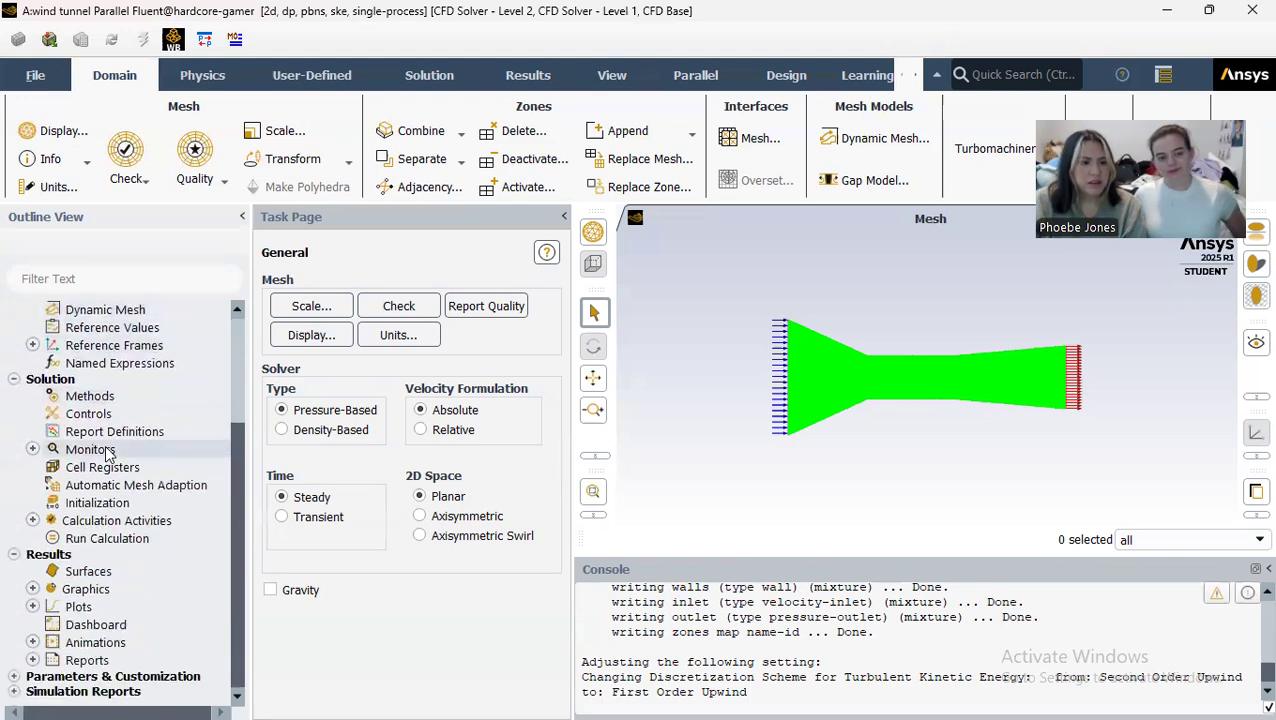
{"action": "left_click", "coordinate": [90, 396]}
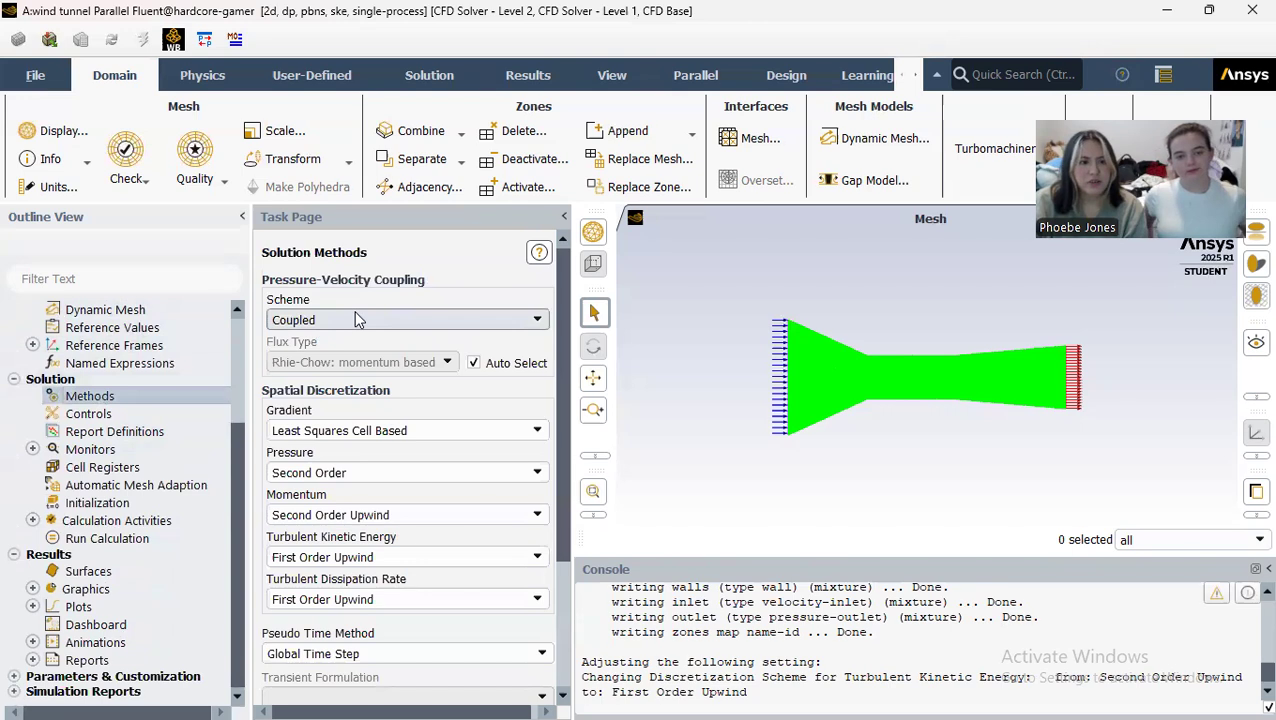
{"action": "scroll", "coordinate": [354, 310], "scroll_direction": "down", "scroll_amount": 3}
{"action": "scroll", "coordinate": [361, 288], "scroll_direction": "up", "scroll_amount": 3}
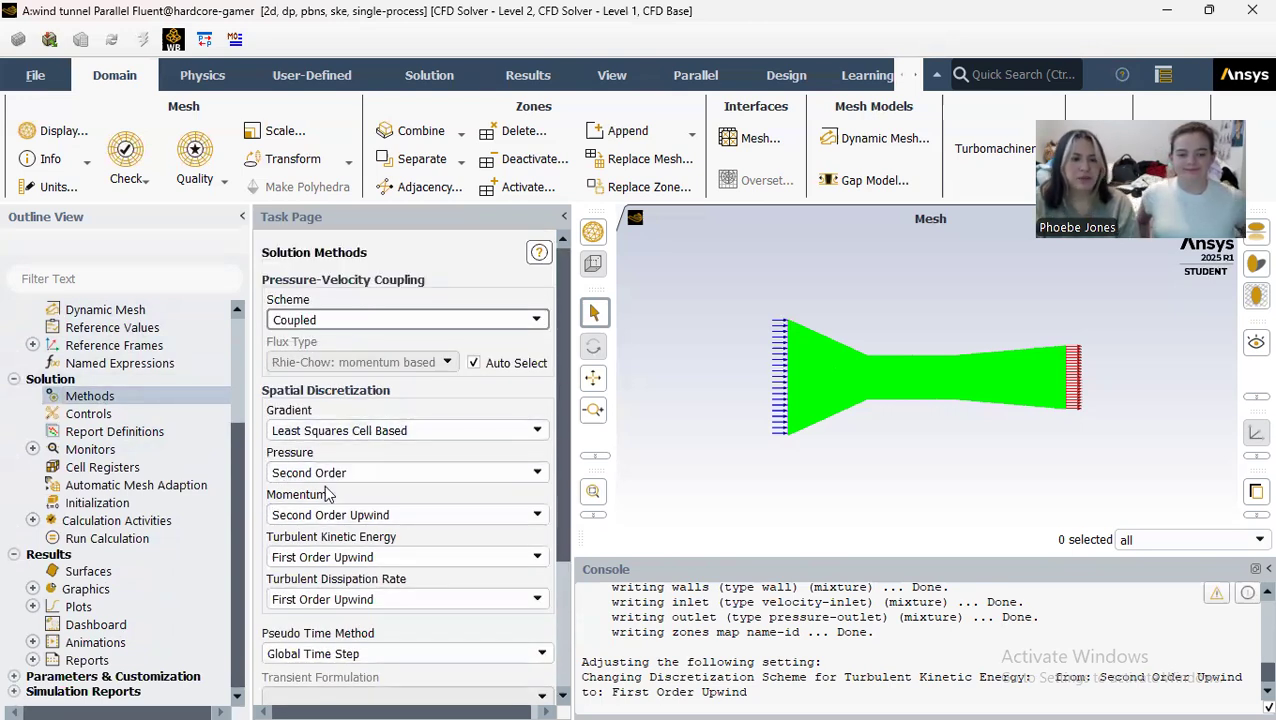
{"action": "scroll", "coordinate": [419, 450], "scroll_direction": "down", "scroll_amount": 3}
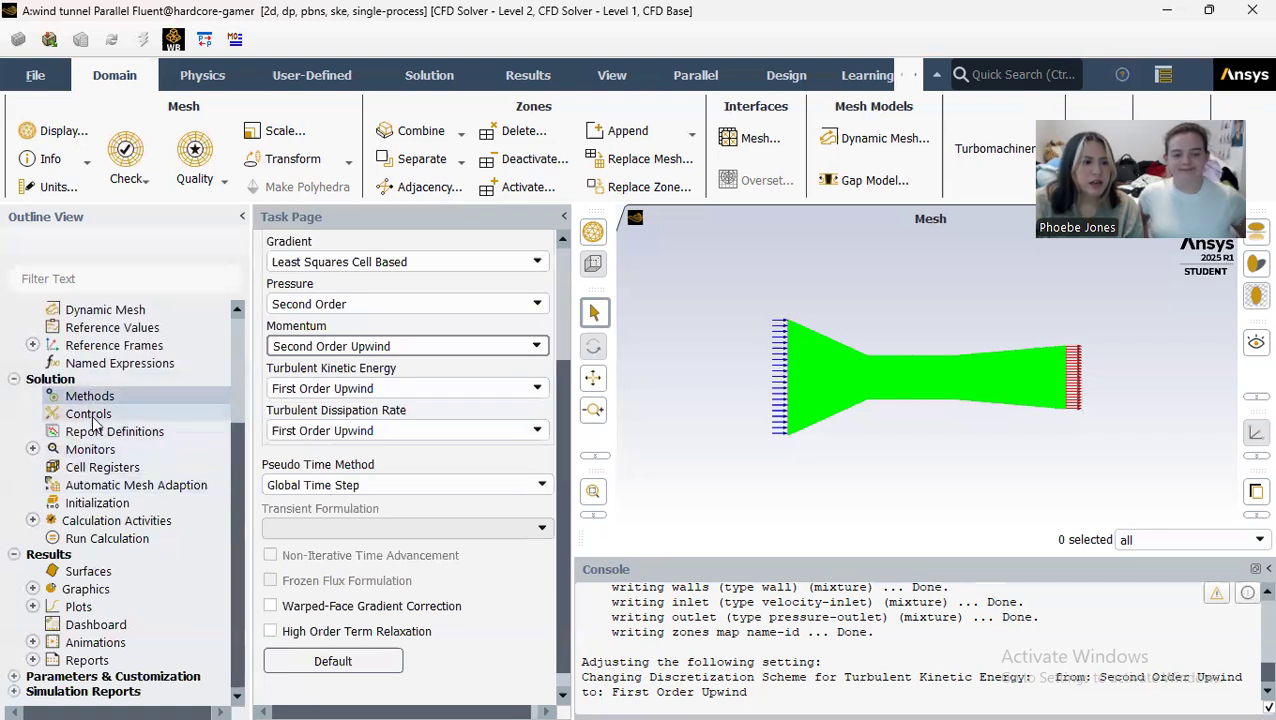
Step: Compute the reference values from the inlet and set the reference zone to surface_body
{"action": "scroll", "coordinate": [90, 385], "scroll_direction": "up", "scroll_amount": 1}
{"action": "left_click", "coordinate": [92, 382]}
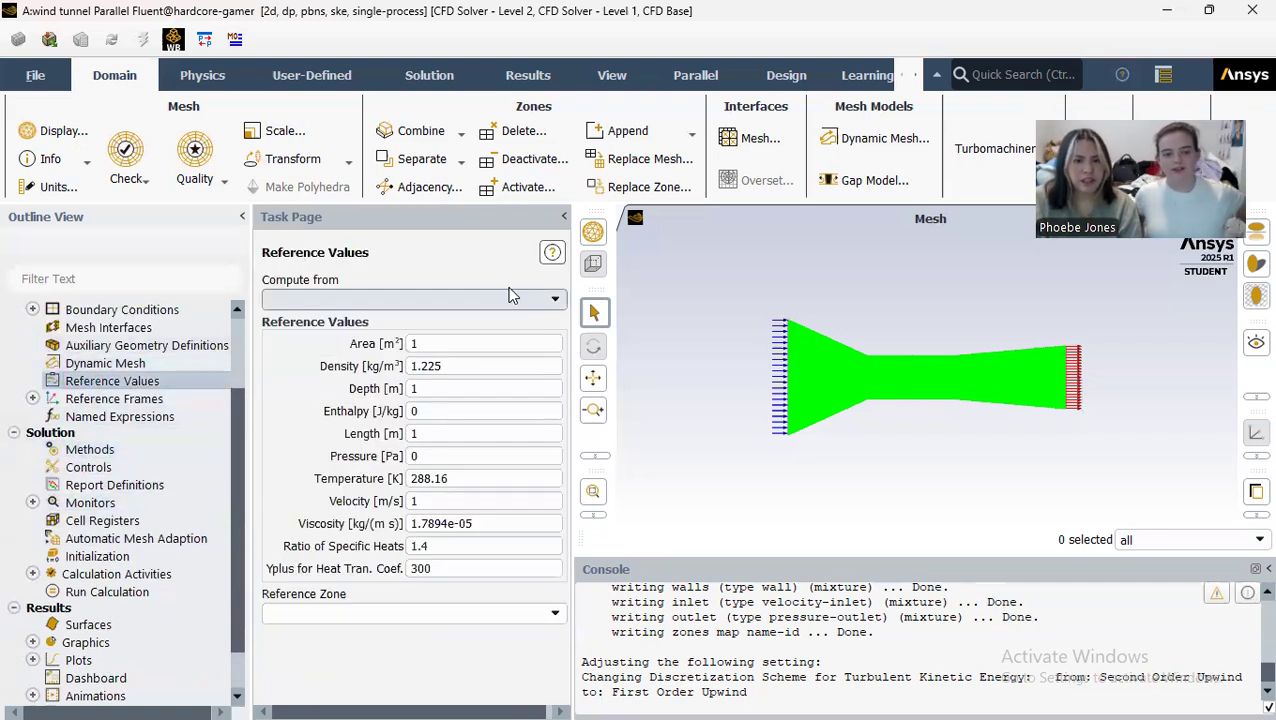
{"action": "left_click", "coordinate": [556, 306]}
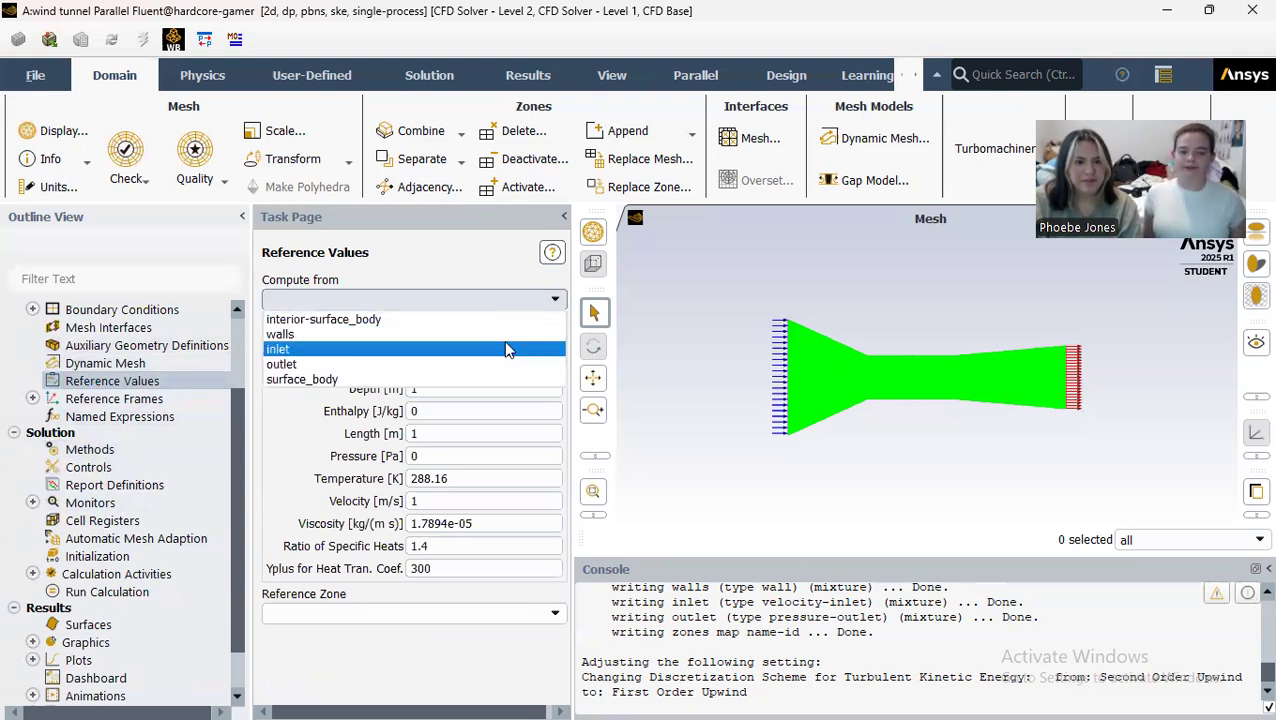
{"action": "left_click", "coordinate": [505, 352]}
{"action": "left_click", "coordinate": [552, 614]}
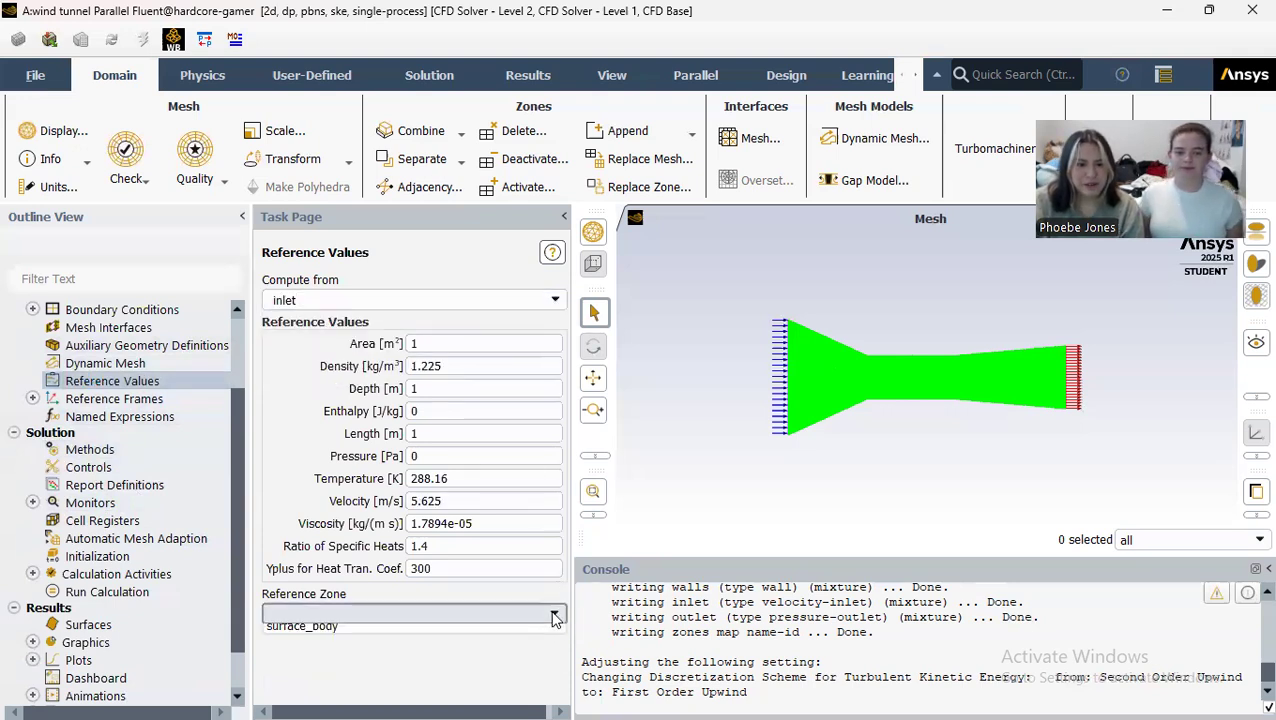
{"action": "left_click", "coordinate": [503, 649]}
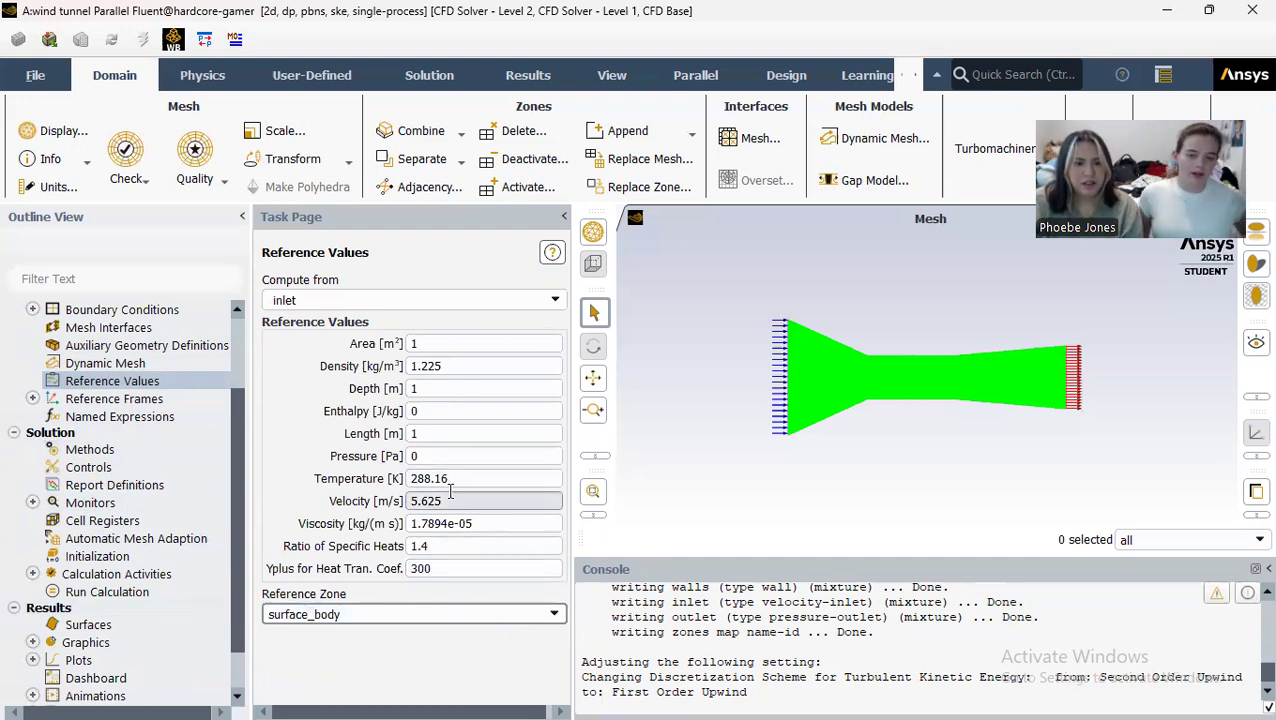
Step: Set the hybrid initialization to 25 iterations, apply it and initialize the solution
{"action": "scroll", "coordinate": [120, 580], "scroll_direction": "down", "scroll_amount": 1}
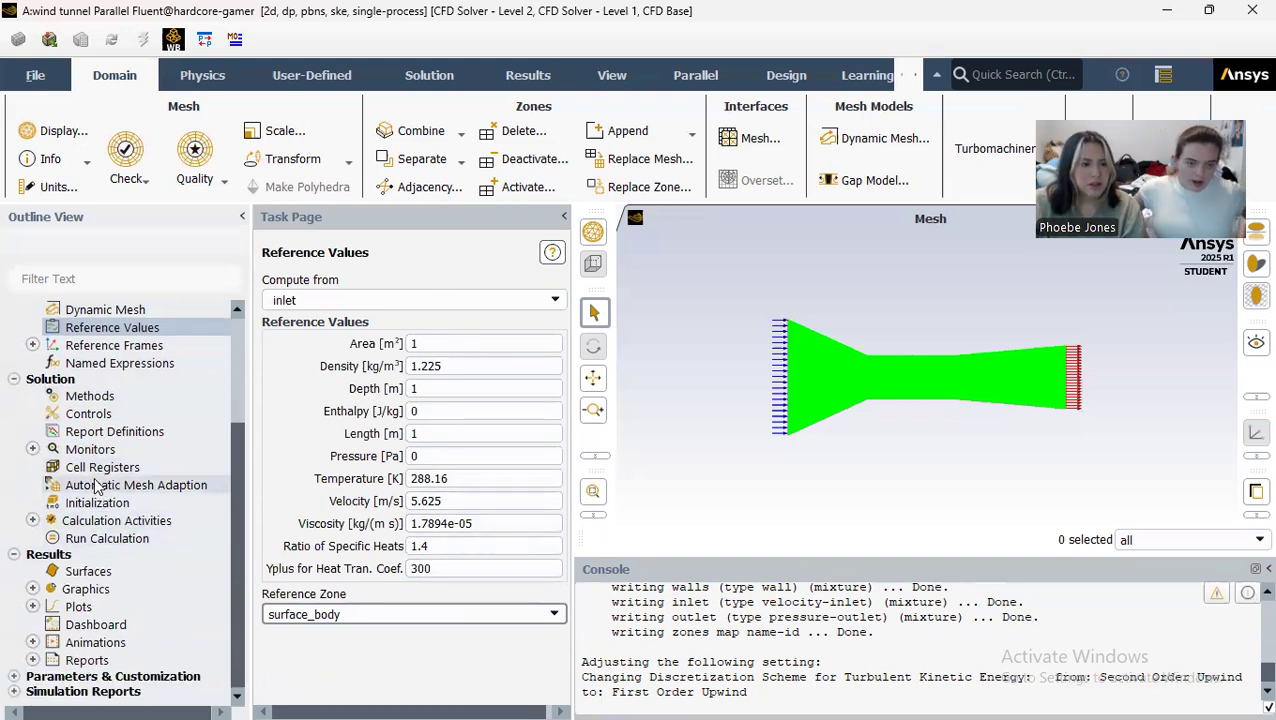
{"action": "left_click", "coordinate": [97, 503]}
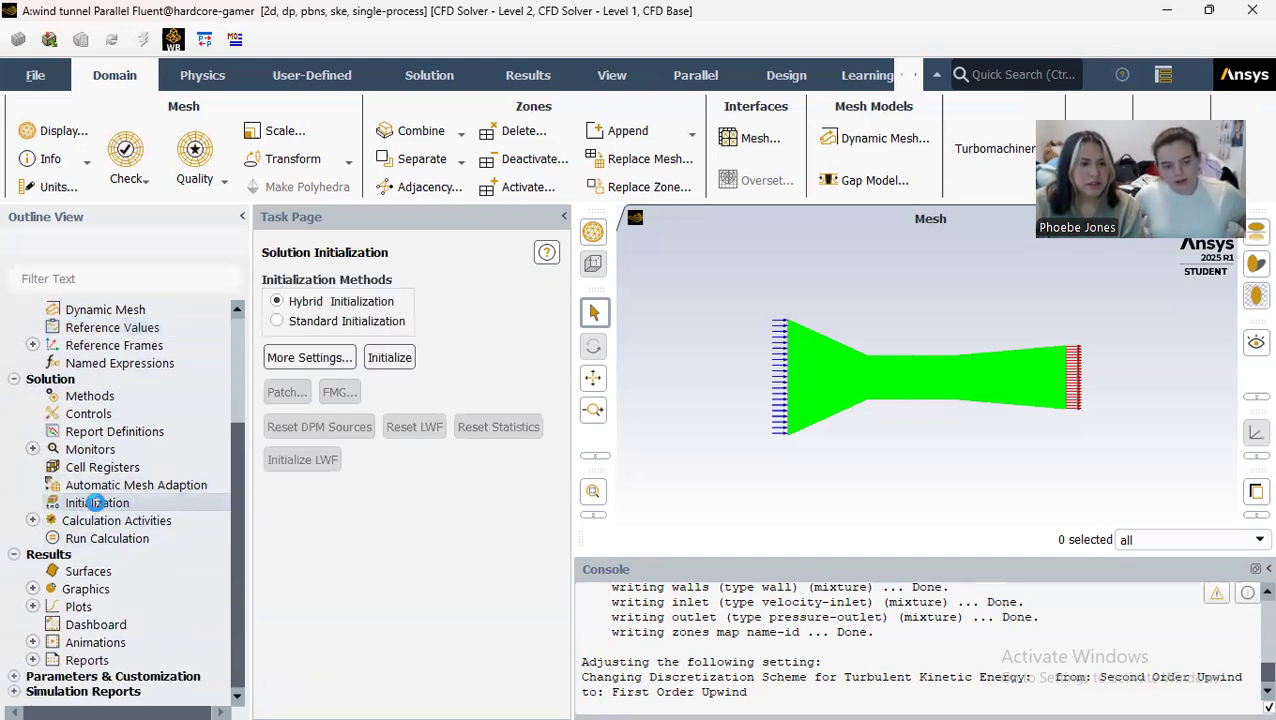
{"action": "left_click", "coordinate": [316, 358]}
{"action": "left_click_drag", "start_coordinate": [627, 248], "coordinate": [553, 248]}
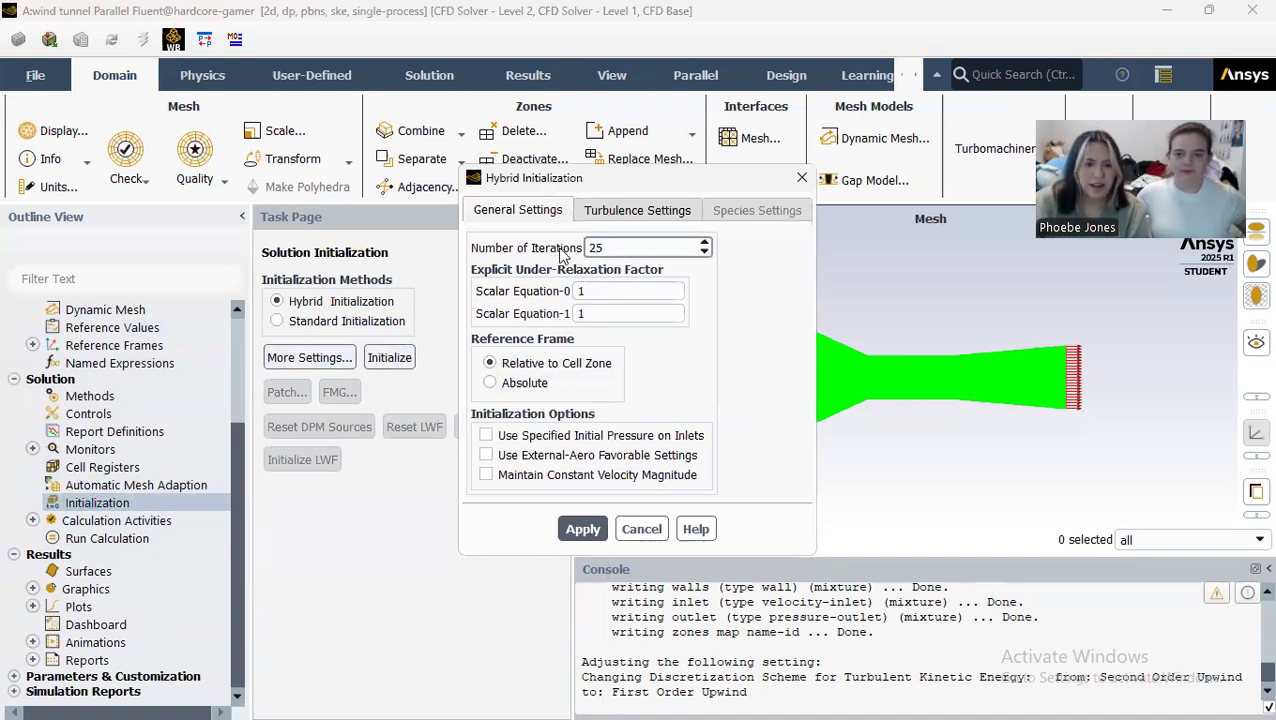
{"action": "left_click", "coordinate": [590, 530]}
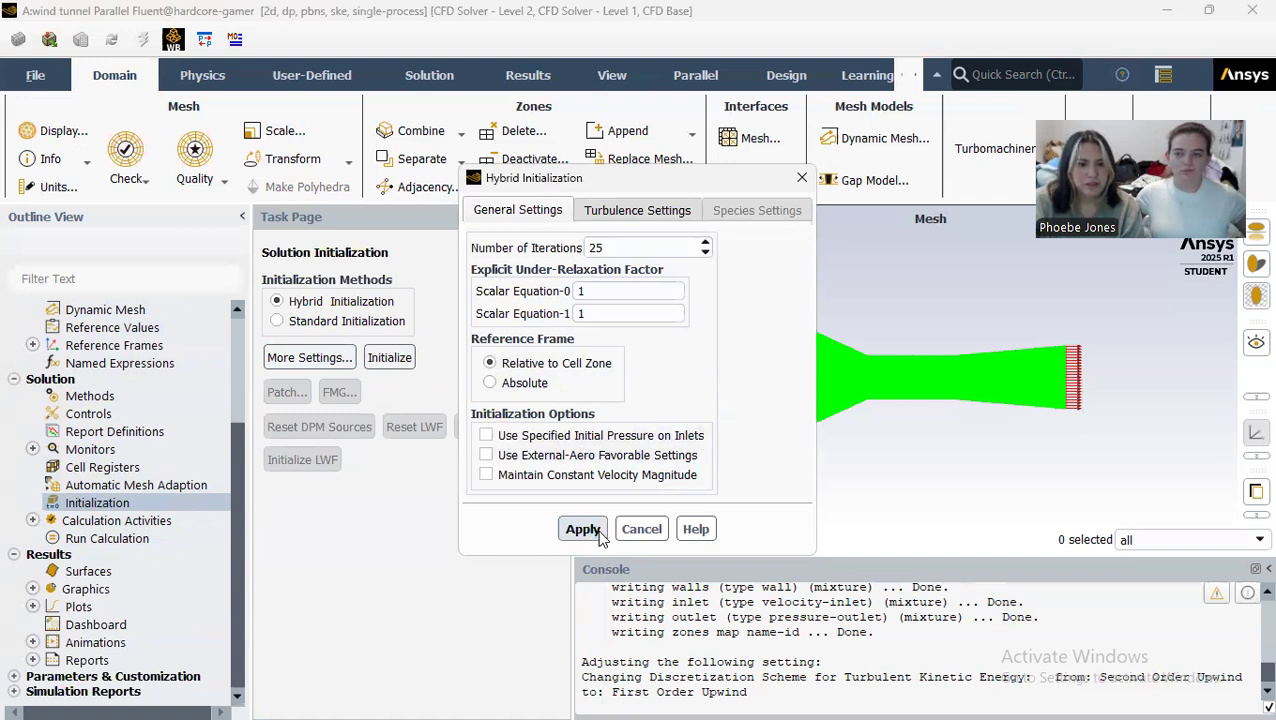
{"action": "left_click", "coordinate": [641, 529]}
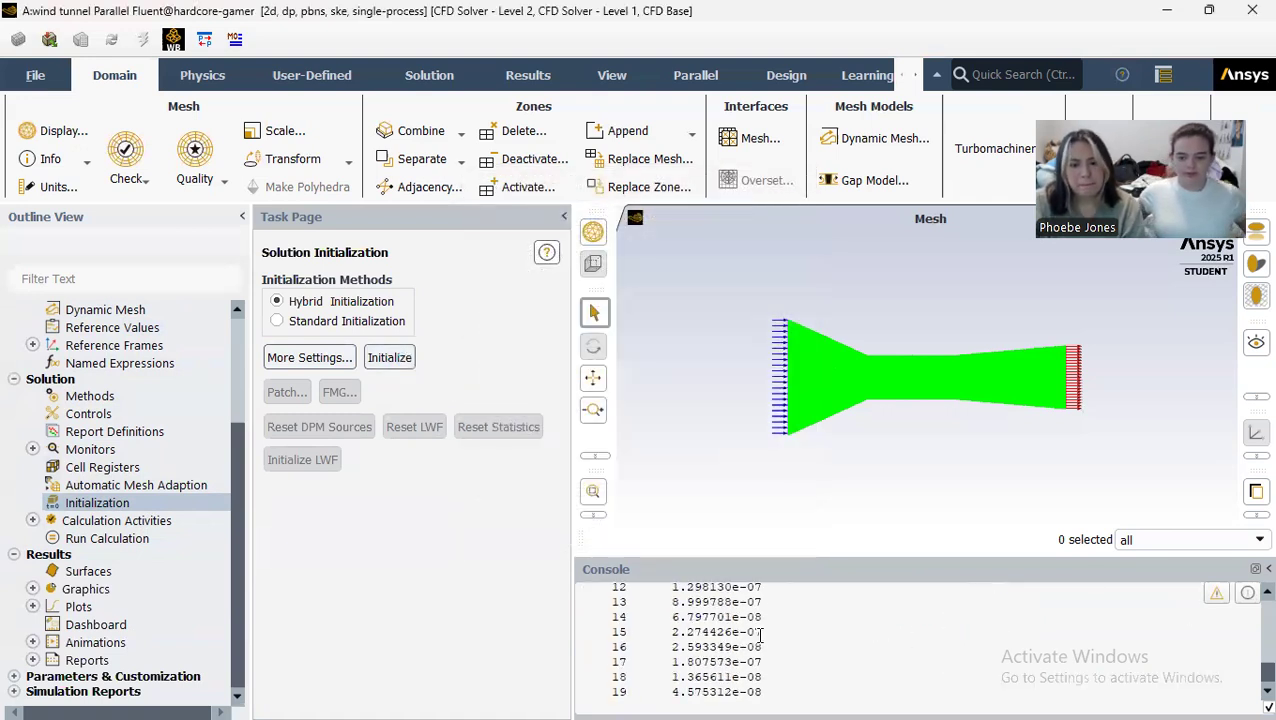
Step: Set the number of iterations to 750 and run the calculation
{"action": "left_click", "coordinate": [87, 540]}
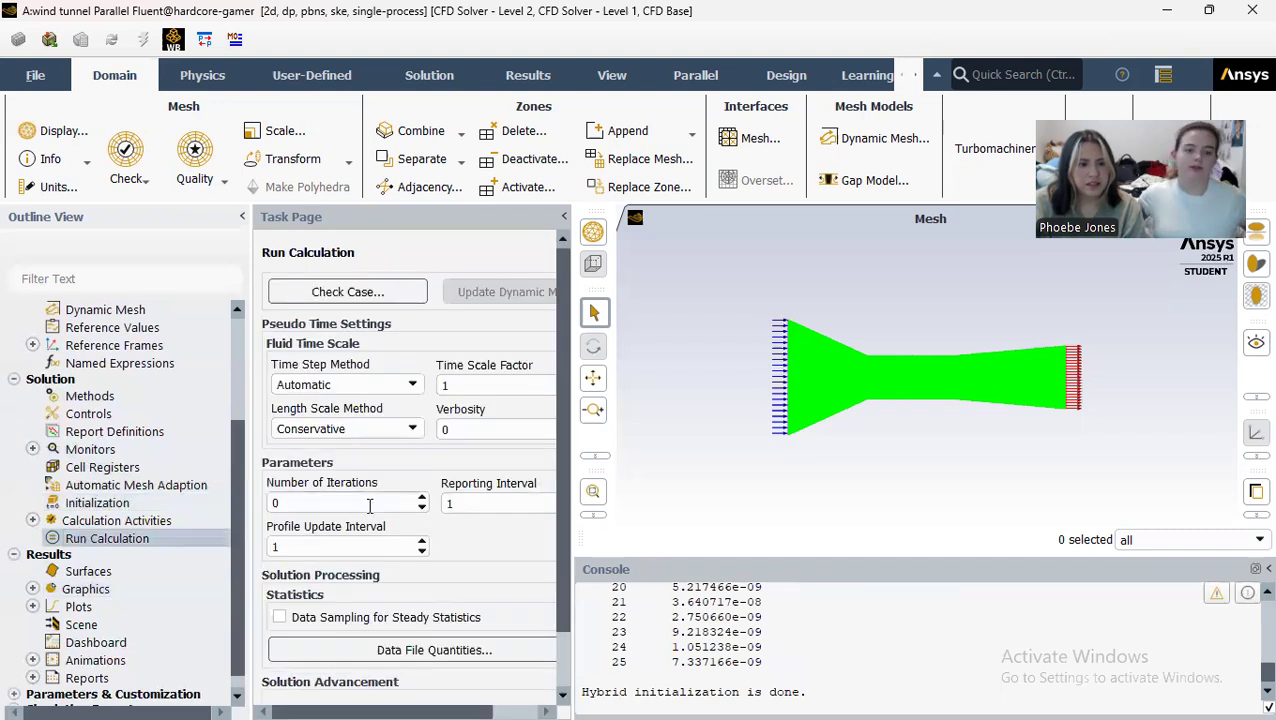
{"action": "key", "text": "BackSpace"}
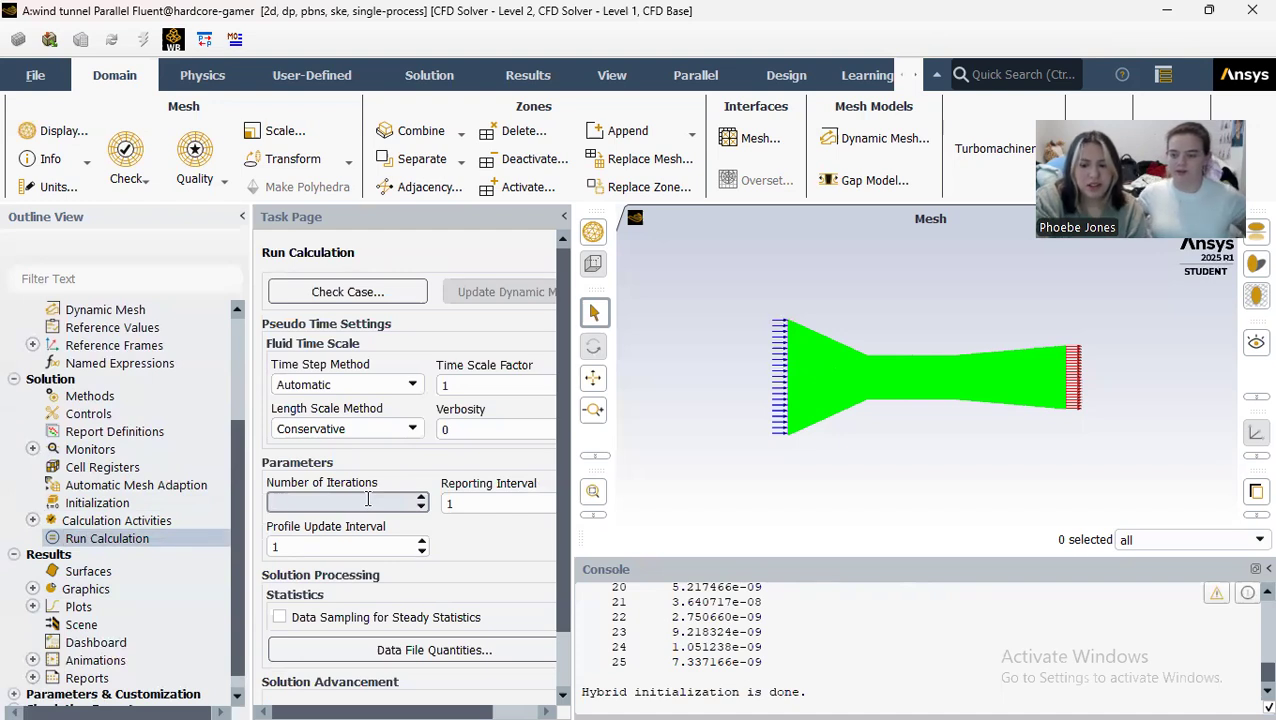
{"action": "type", "text": "750"}
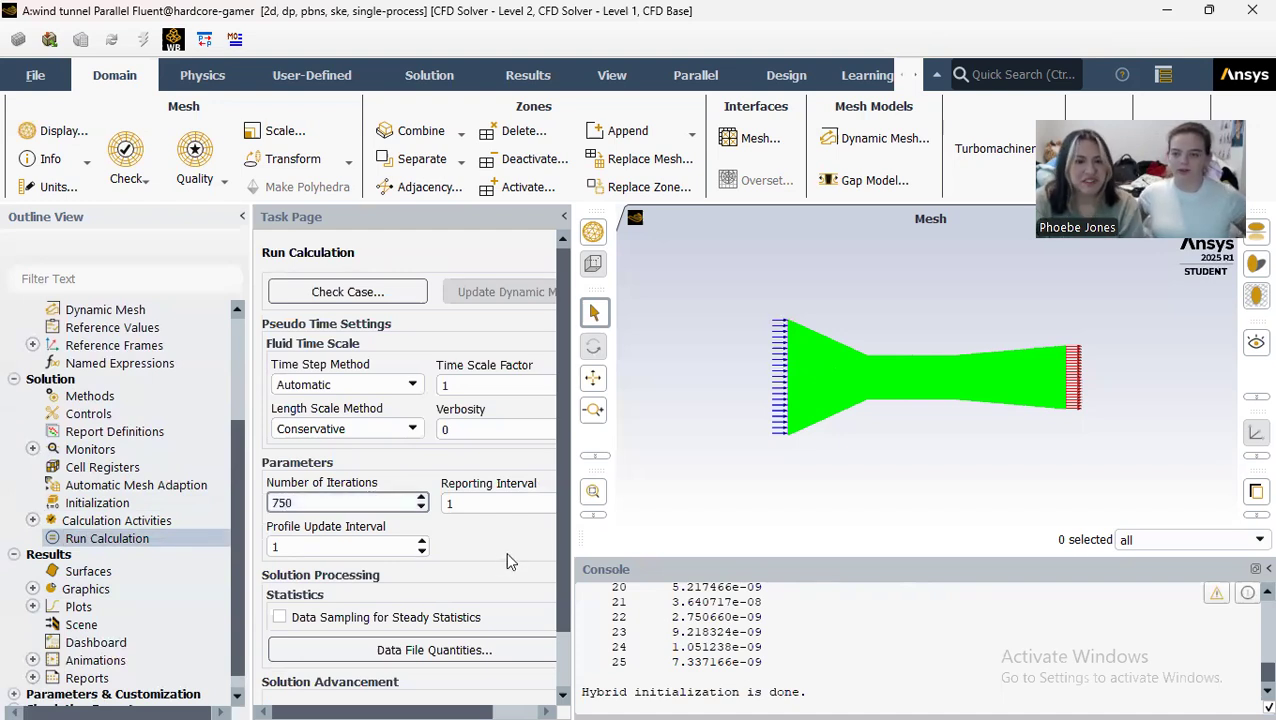
{"action": "scroll", "coordinate": [461, 574], "scroll_direction": "down", "scroll_amount": 1}
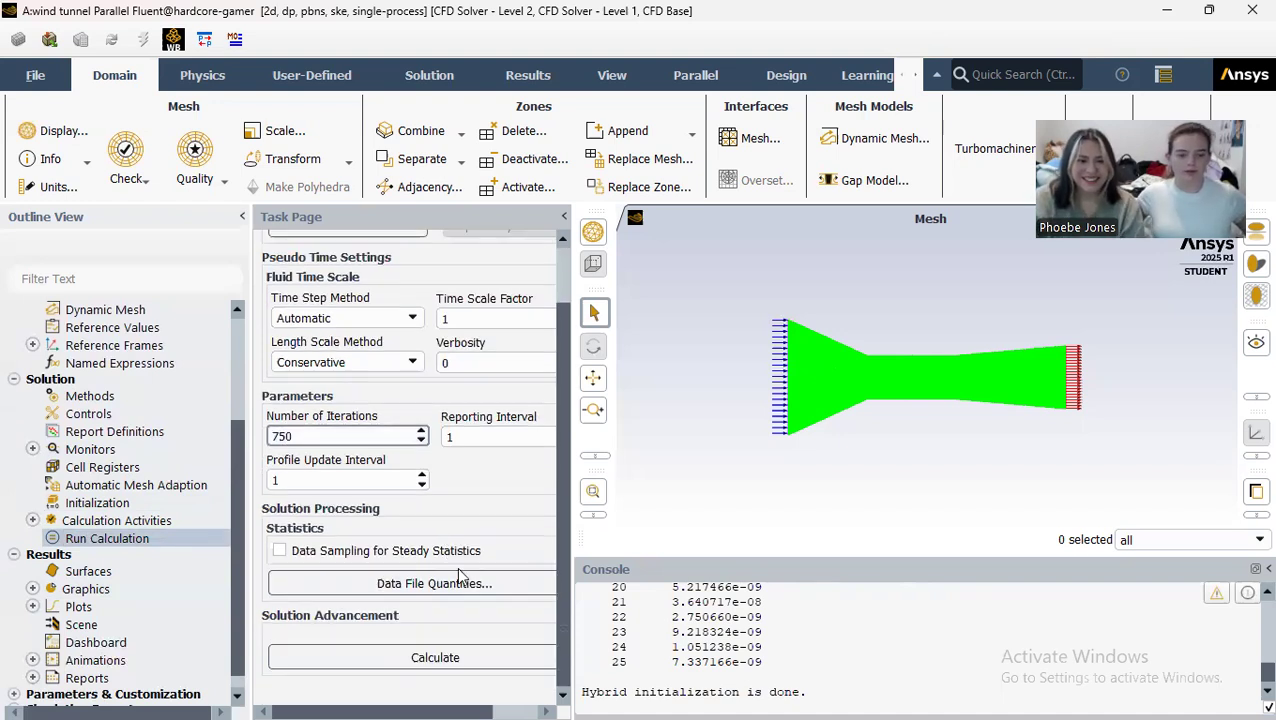
{"action": "left_click", "coordinate": [434, 657]}
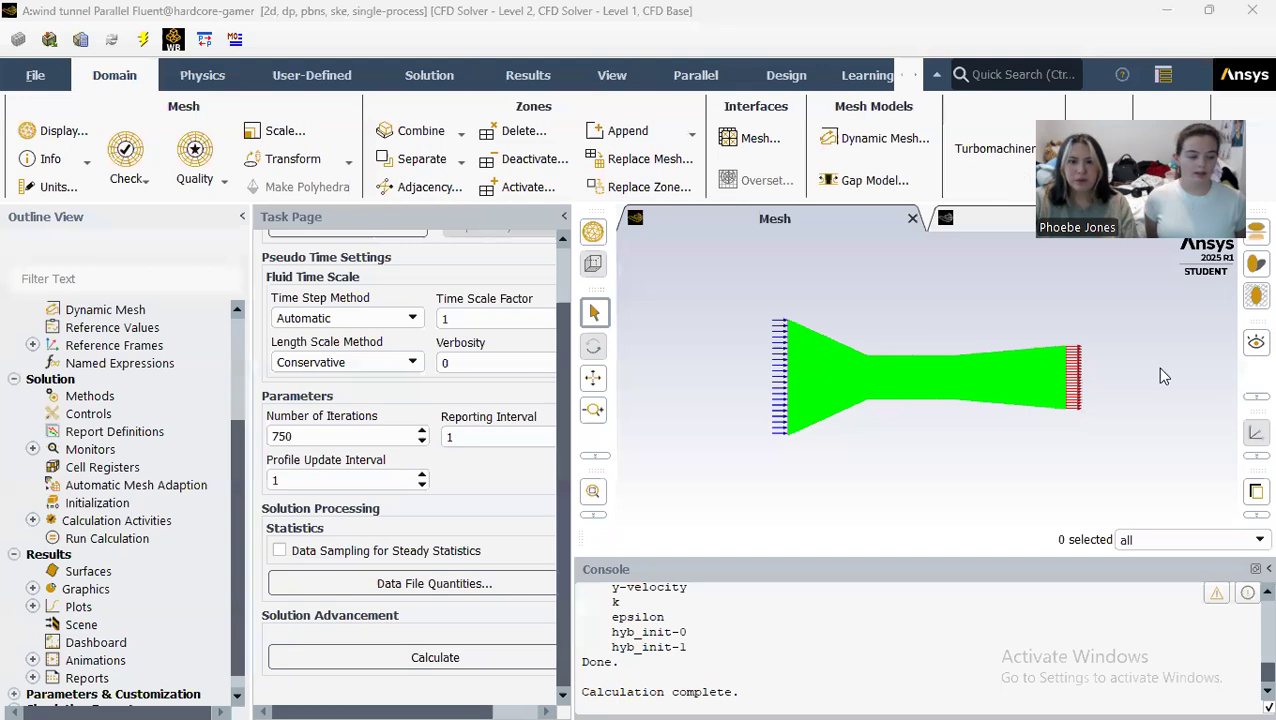
Step: Quit Fluent to return to Workbench, and open the Solution cell of the wind tunnel system
{"action": "scroll", "coordinate": [90, 495], "scroll_direction": "up", "scroll_amount": 3}
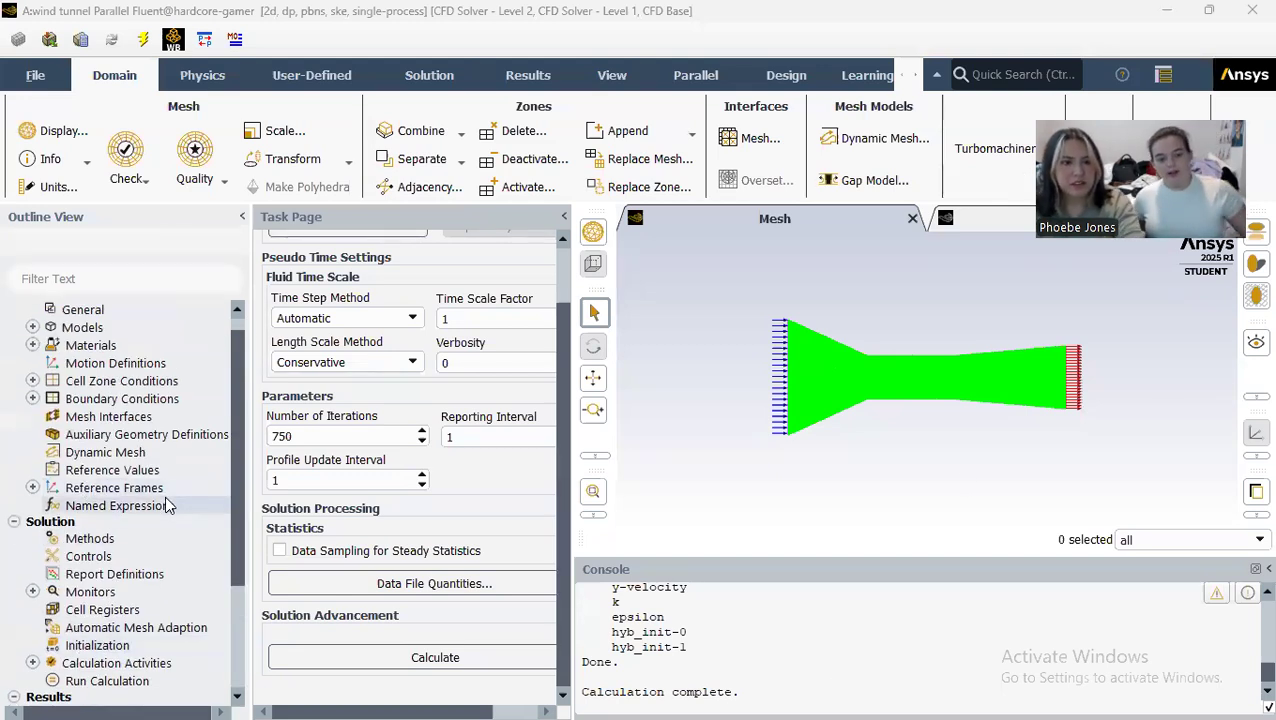
{"action": "left_click", "coordinate": [1250, 12]}
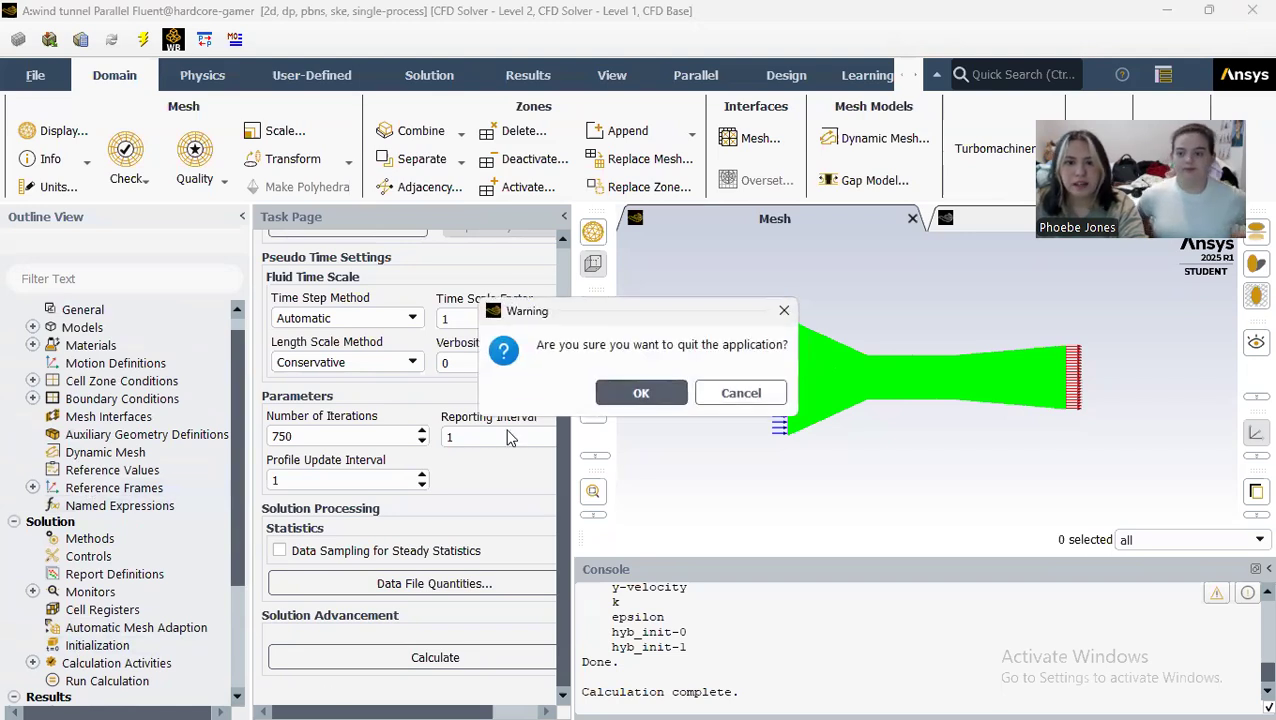
{"action": "left_click", "coordinate": [626, 396]}
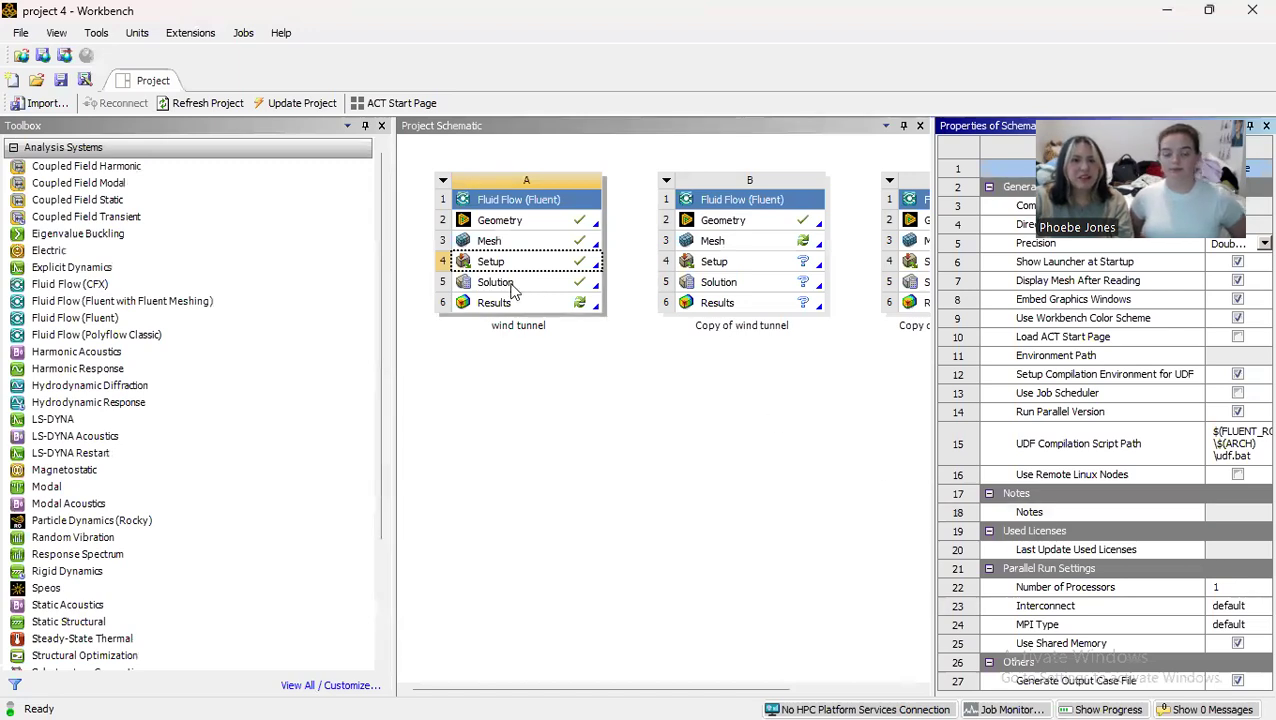
{"action": "double_click", "coordinate": [507, 283]}
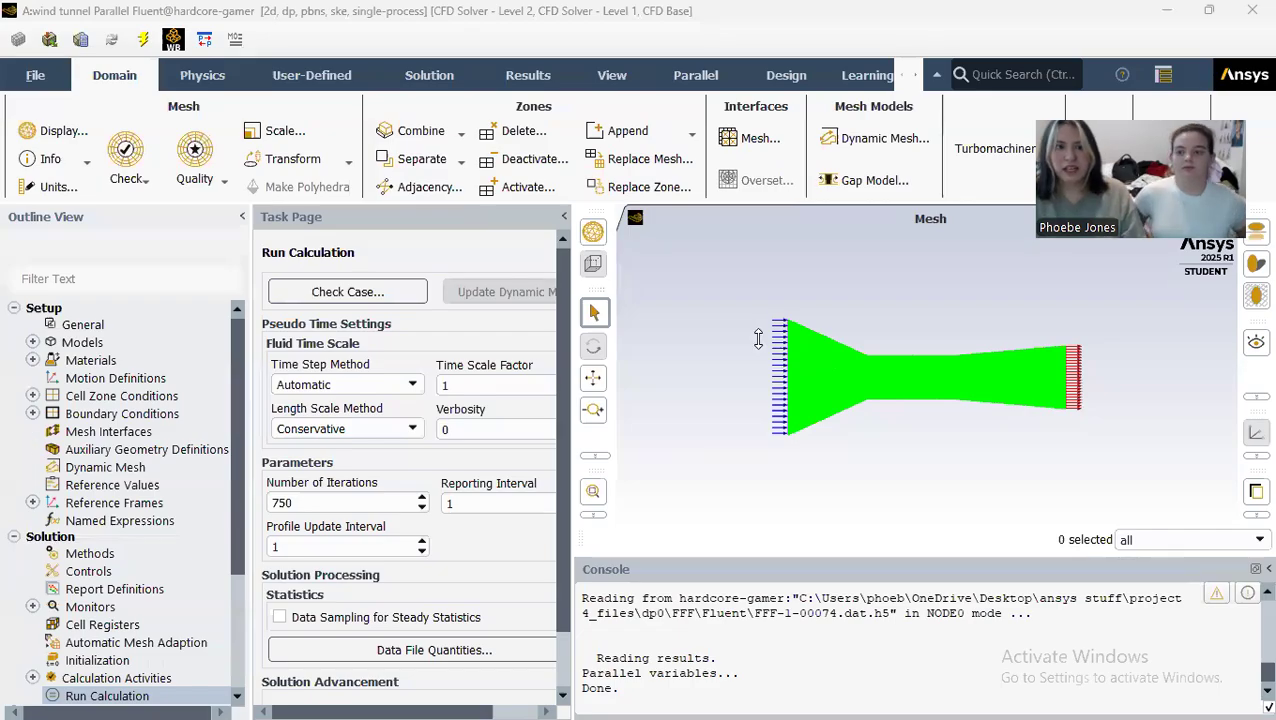
Step: Create a contour plot named velocity-contour that shows velocity magnitude
{"action": "scroll", "coordinate": [150, 521], "scroll_direction": "down", "scroll_amount": 2}
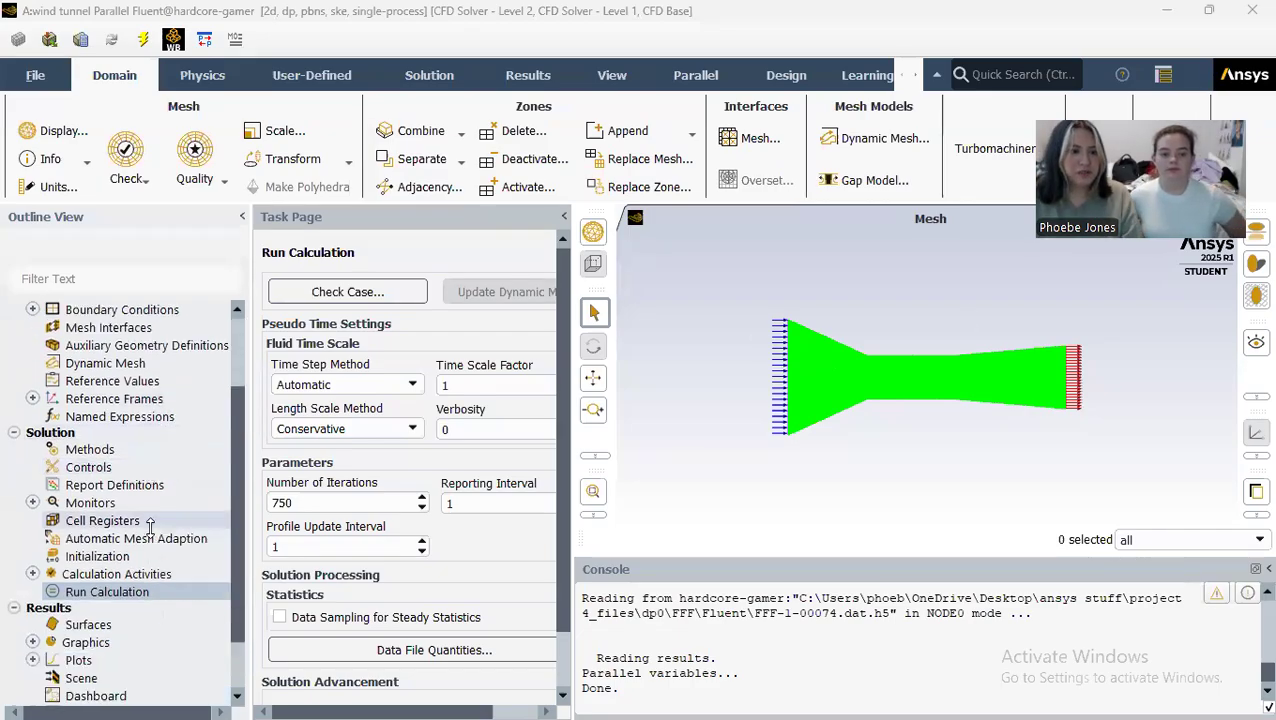
{"action": "scroll", "coordinate": [150, 521], "scroll_direction": "down", "scroll_amount": 2}
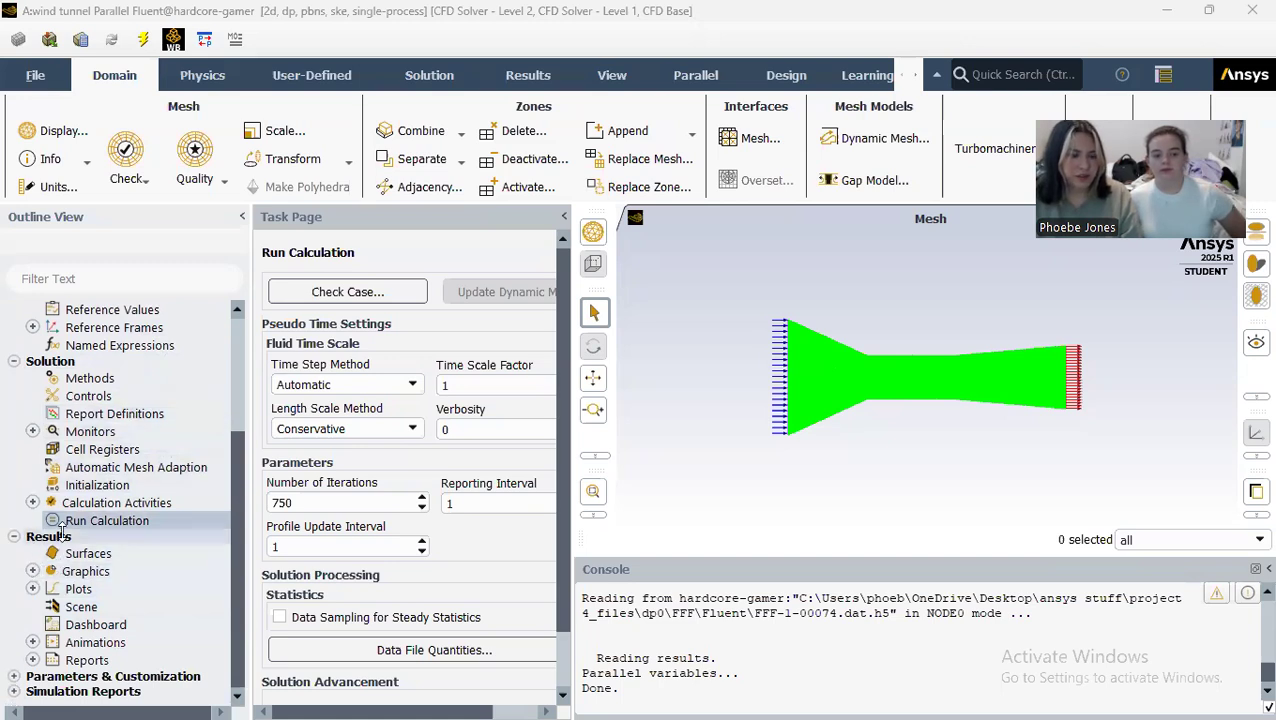
{"action": "left_click", "coordinate": [32, 571]}
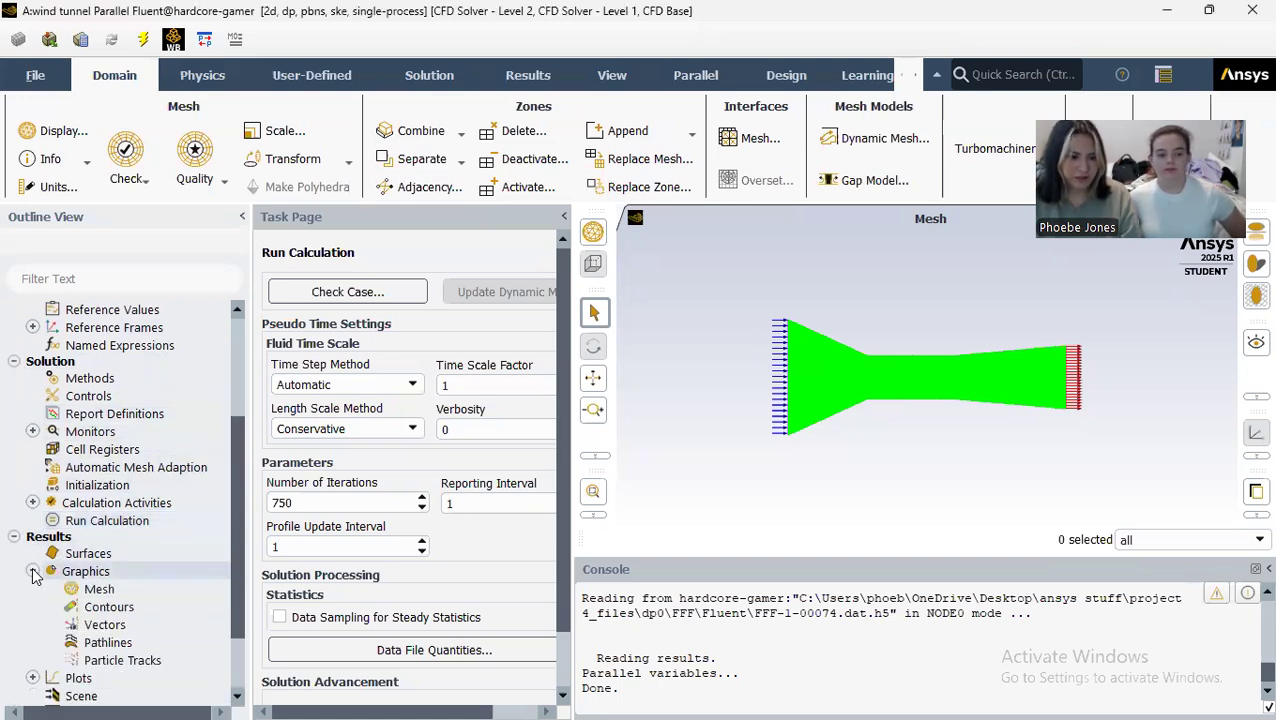
{"action": "double_click", "coordinate": [116, 609]}
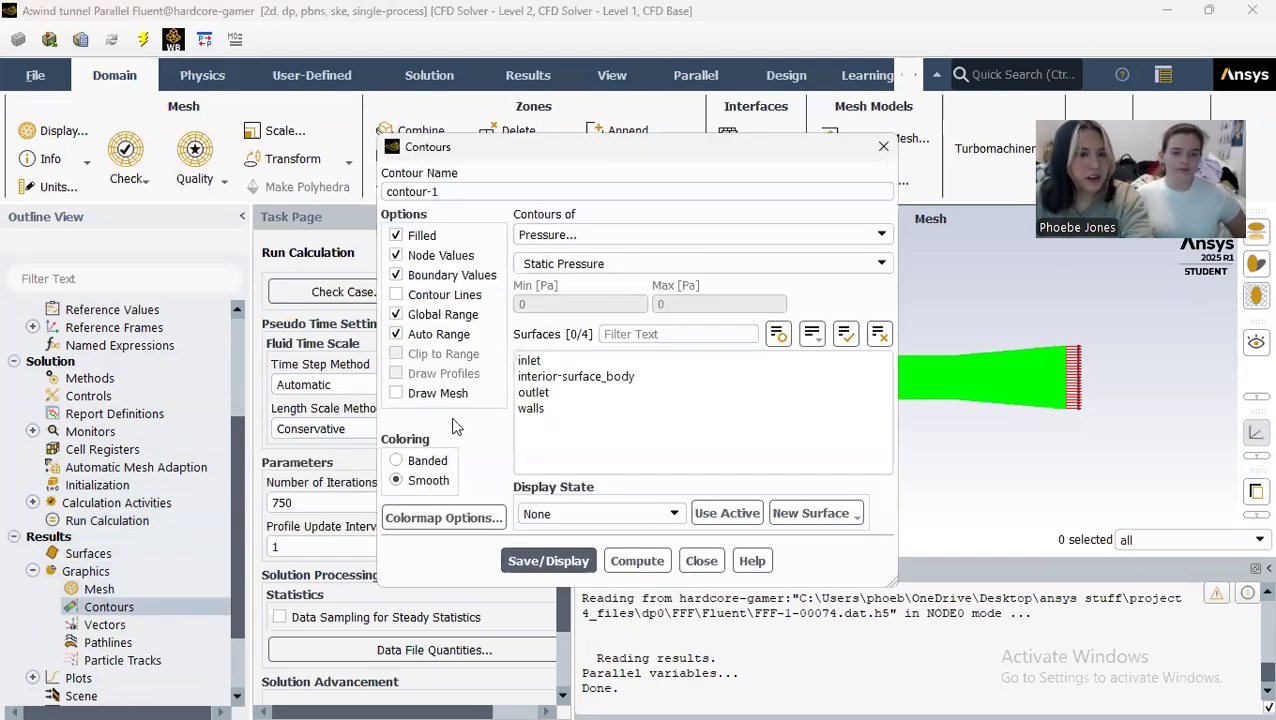
{"action": "left_click_drag", "start_coordinate": [593, 197], "coordinate": [324, 183]}
{"action": "type", "text": "velocity-"}
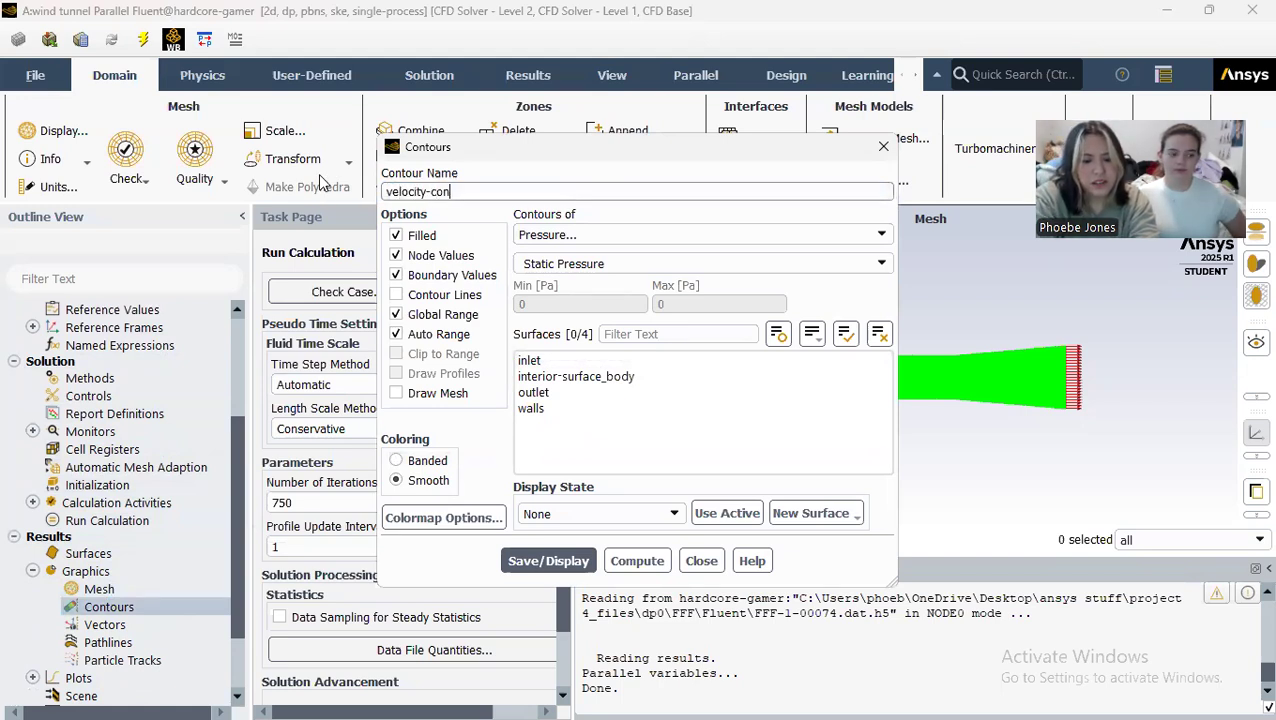
{"action": "left_click", "coordinate": [680, 237]}
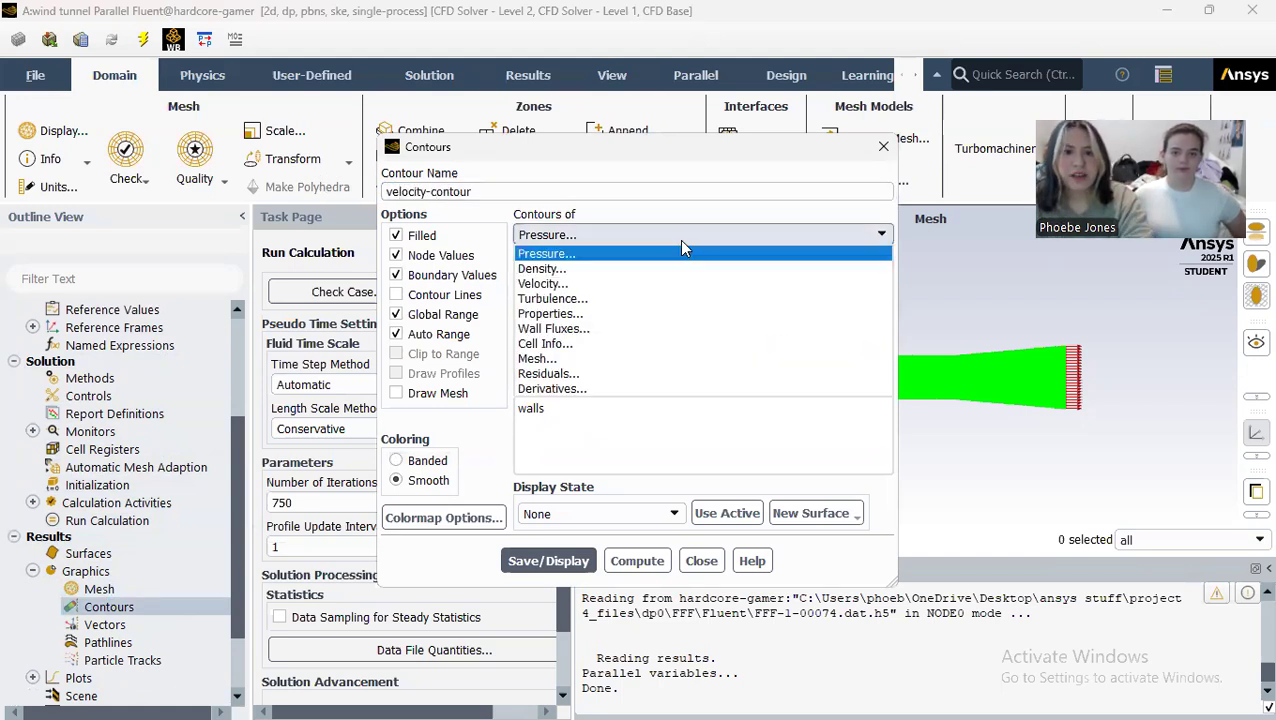
{"action": "left_click", "coordinate": [566, 287]}
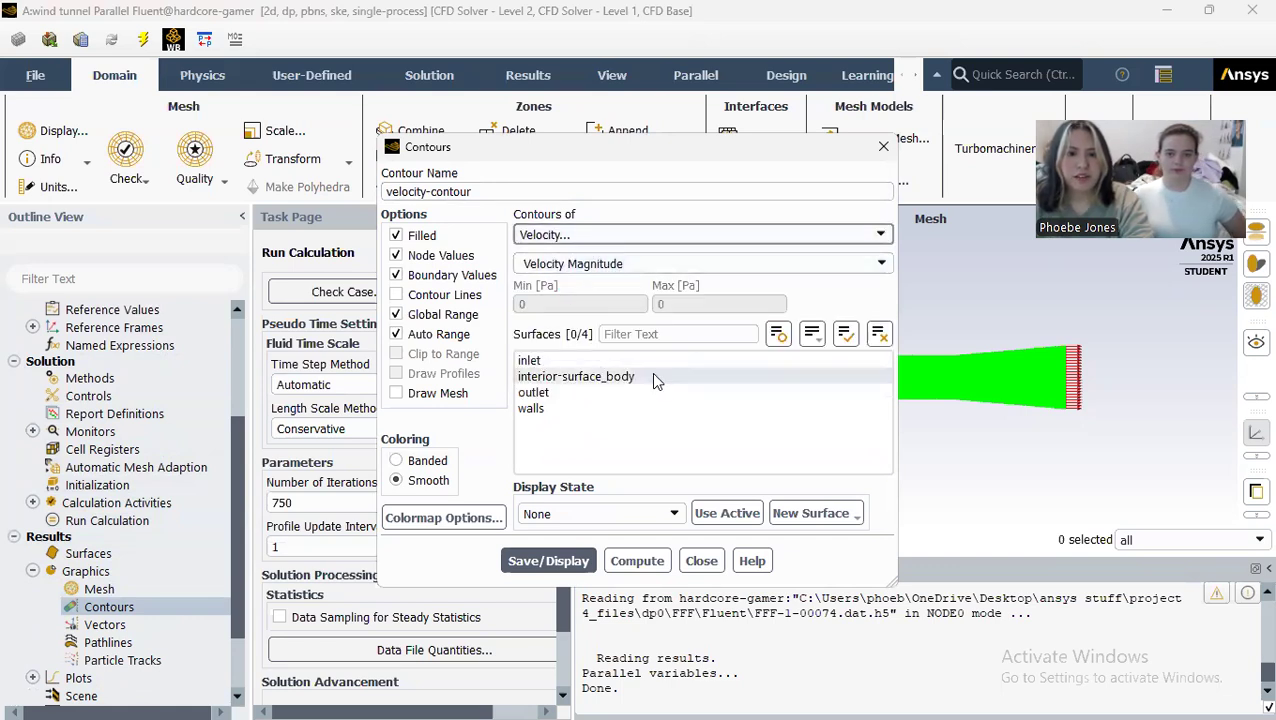
Step: Save and display the velocity contour on the inlet, interior-surface_body, outlet and walls surfaces, and inspect it around the throat
{"action": "left_click", "coordinate": [611, 361]}
{"action": "left_click", "coordinate": [611, 378]}
{"action": "left_click", "coordinate": [606, 394]}
{"action": "left_click", "coordinate": [601, 410]}
{"action": "left_click", "coordinate": [556, 570]}
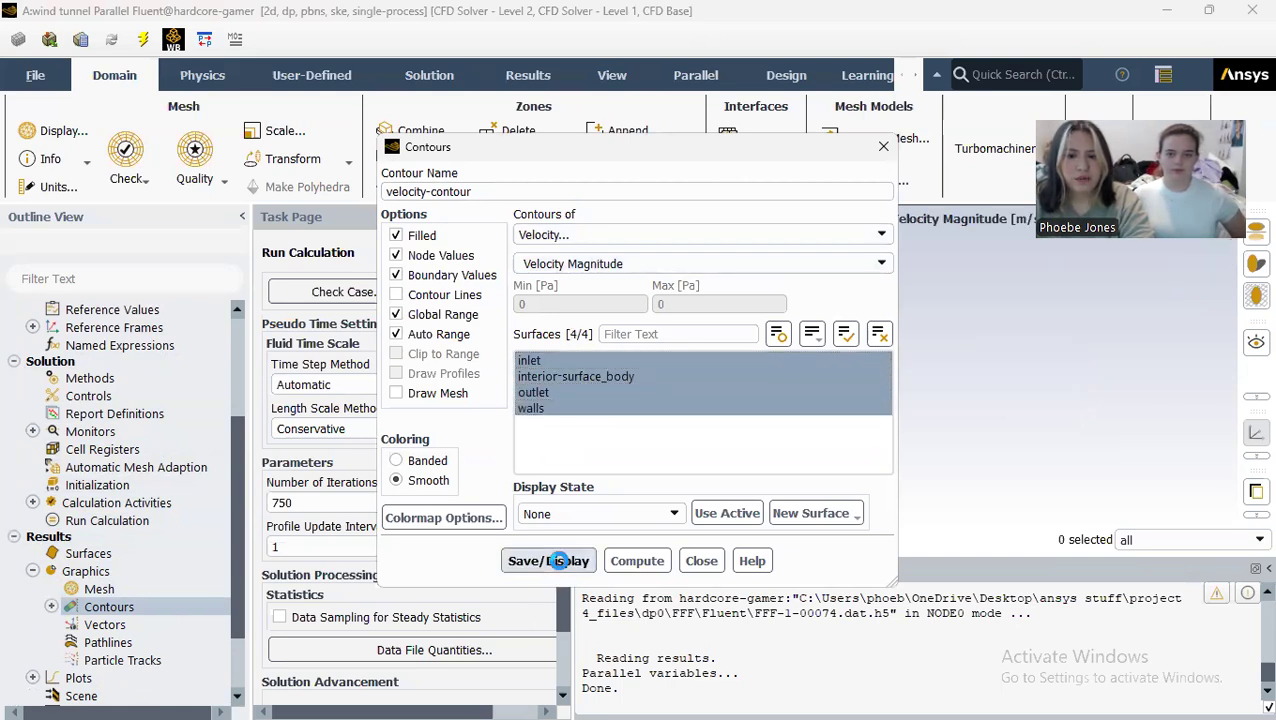
{"action": "left_click", "coordinate": [701, 560]}
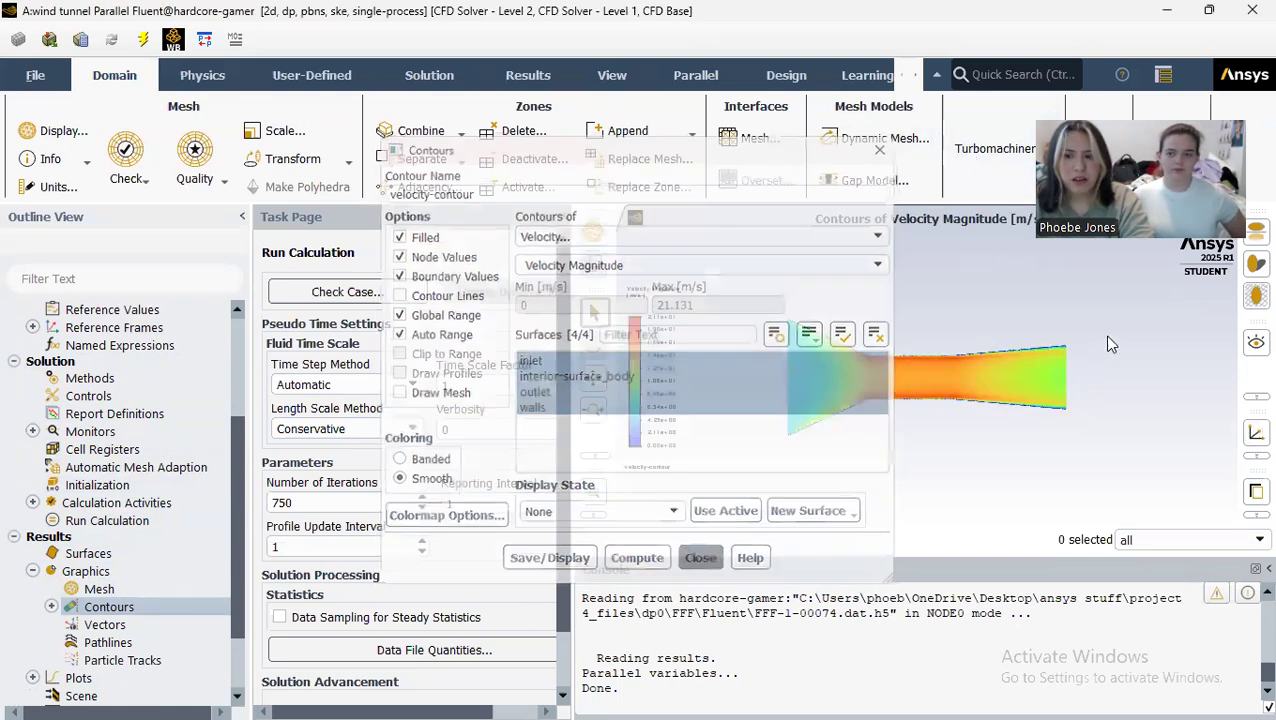
{"action": "scroll", "coordinate": [929, 381], "scroll_direction": "up", "scroll_amount": 5}
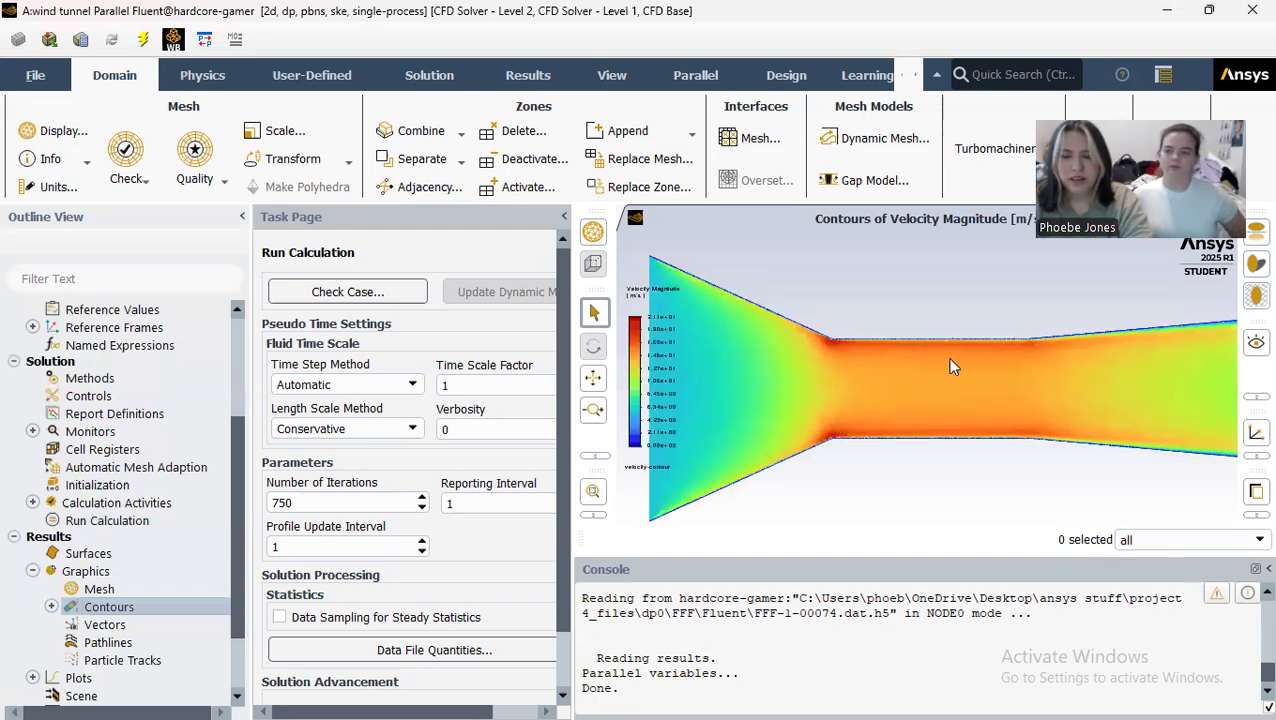
{"action": "scroll", "coordinate": [881, 347], "scroll_direction": "up", "scroll_amount": 3}
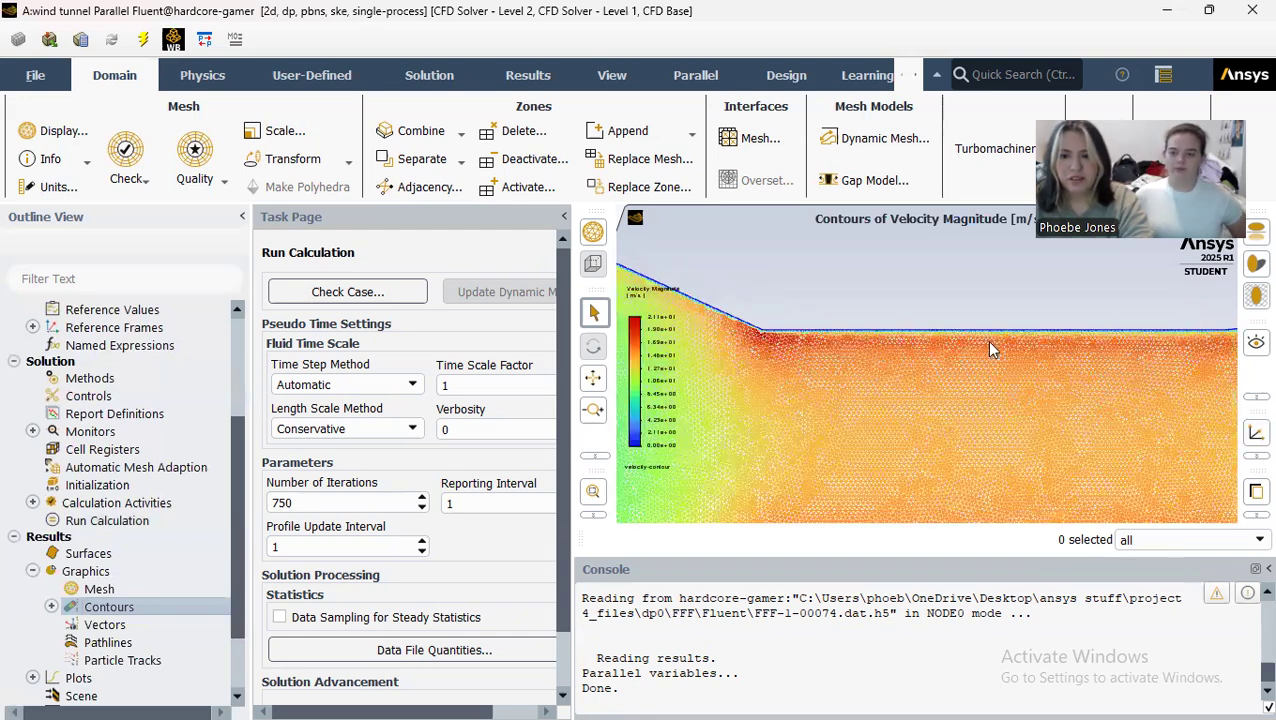
{"action": "scroll", "coordinate": [986, 345], "scroll_direction": "down", "scroll_amount": 8}
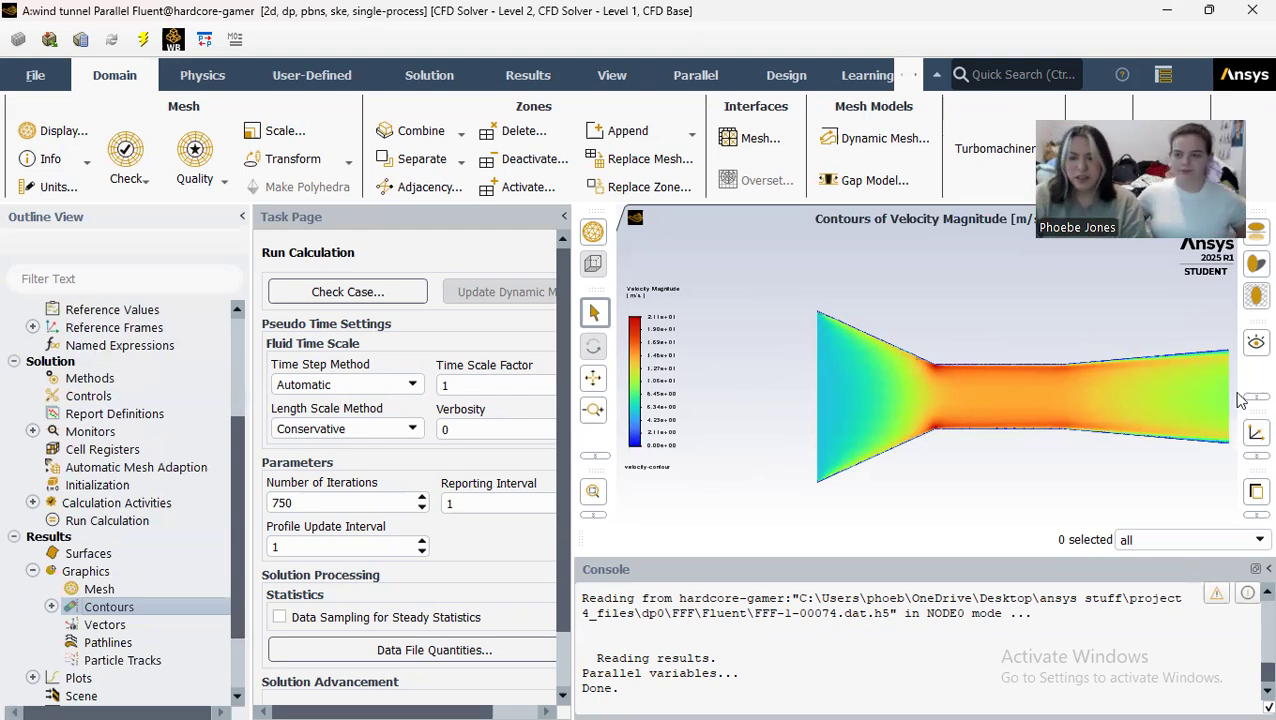
{"action": "scroll", "coordinate": [845, 370], "scroll_direction": "up", "scroll_amount": 1}
{"action": "scroll", "coordinate": [1150, 430], "scroll_direction": "down", "scroll_amount": 2}
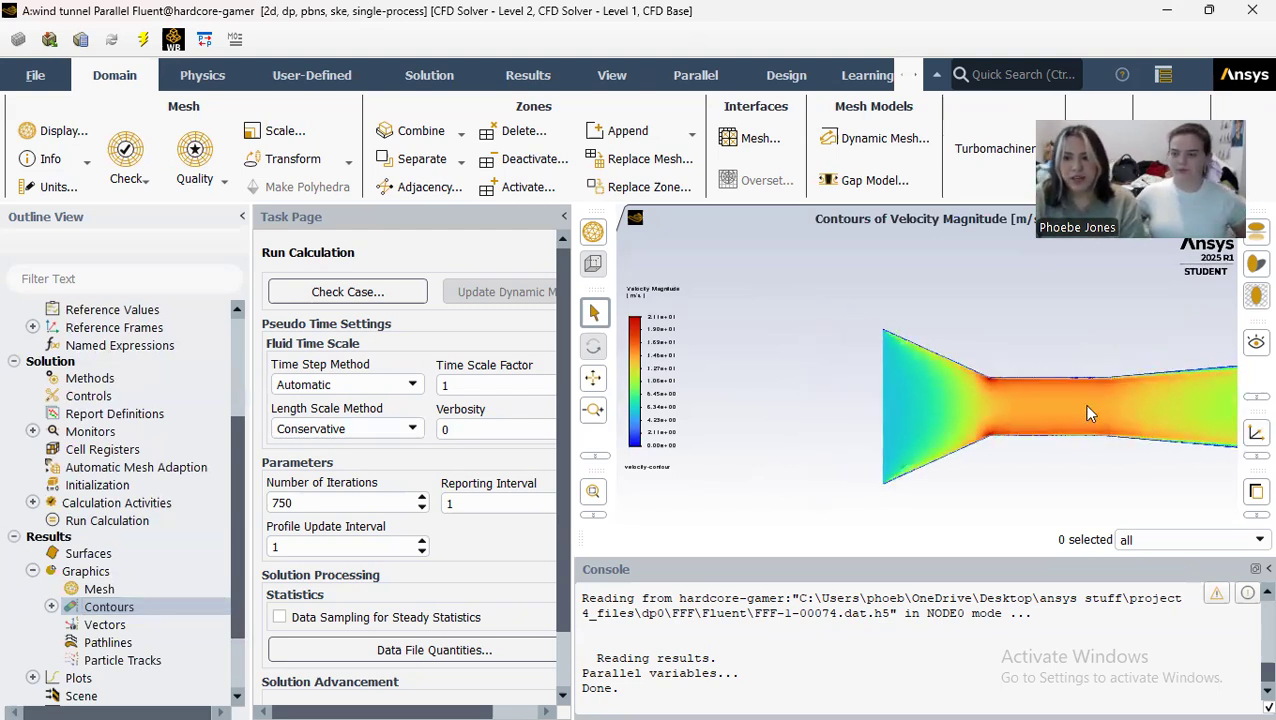
Step: Create and display a static pressure contour named pressure-contour on the inlet, interior-surface_body, outlet and walls surfaces
{"action": "double_click", "coordinate": [122, 607]}
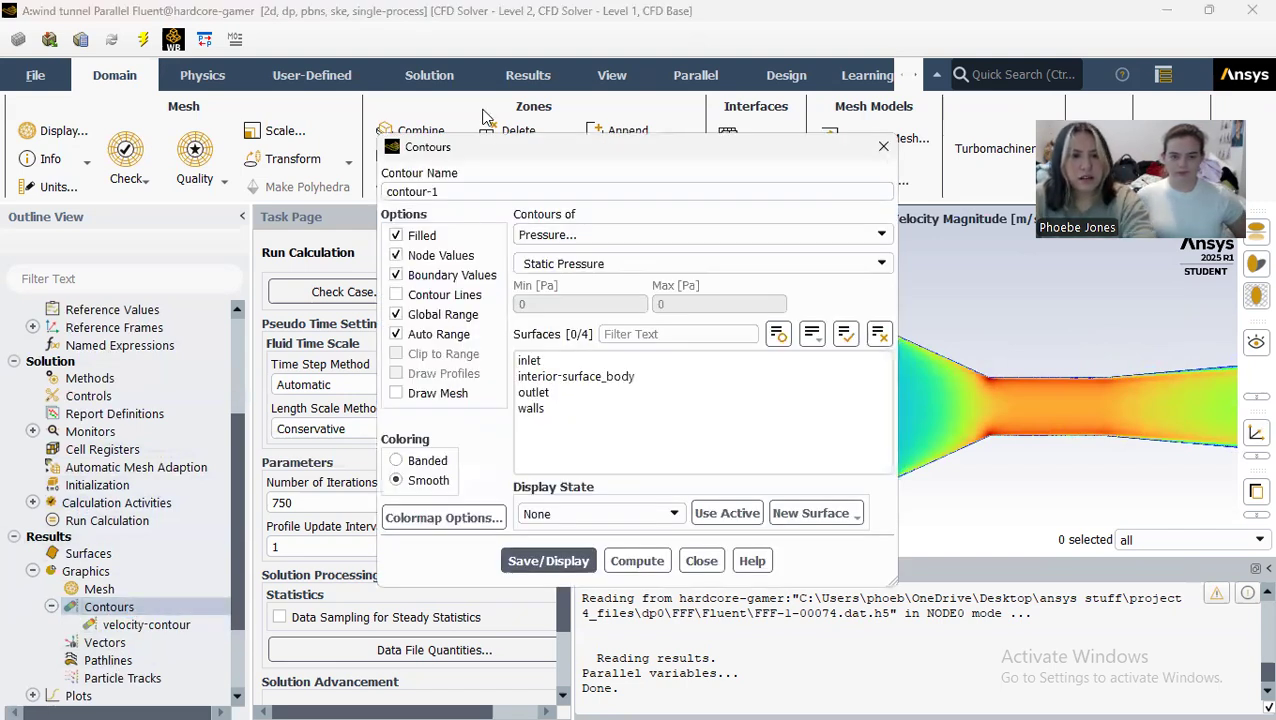
{"action": "type", "text": "pressure-"}
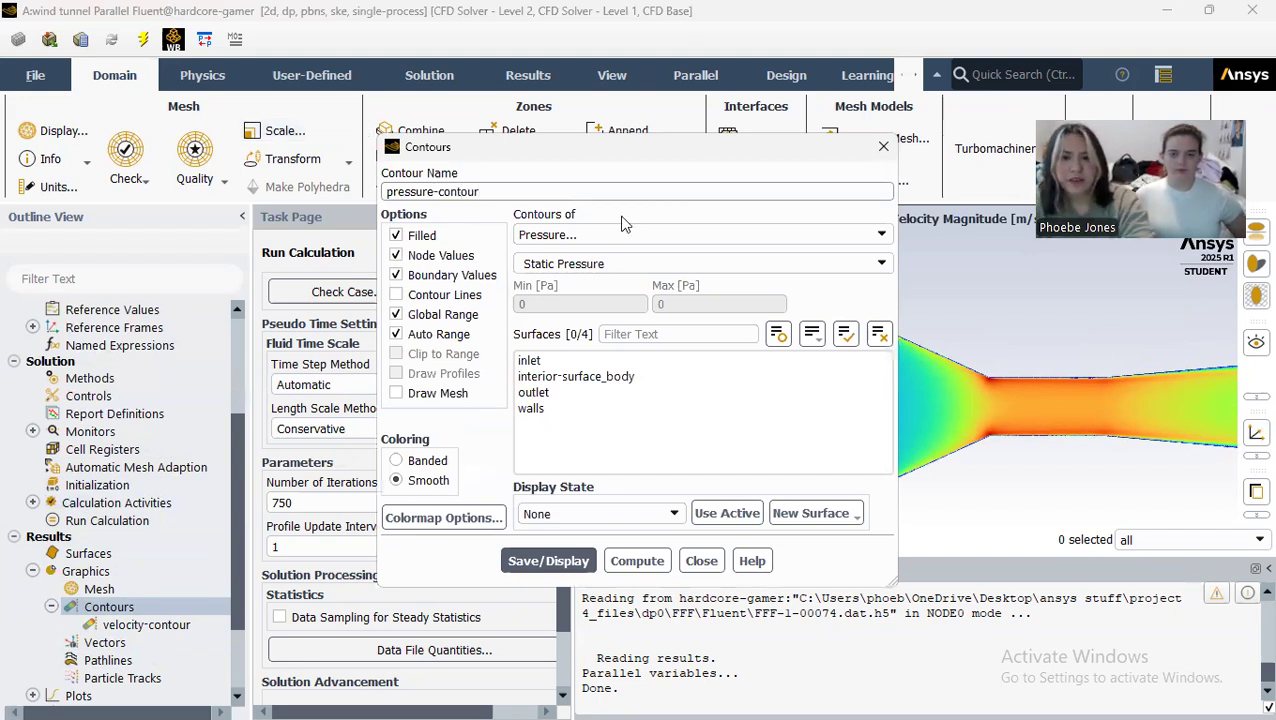
{"action": "left_click", "coordinate": [535, 361]}
{"action": "left_click", "coordinate": [557, 379]}
{"action": "left_click", "coordinate": [565, 393]}
{"action": "left_click", "coordinate": [558, 410]}
{"action": "left_click", "coordinate": [542, 562]}
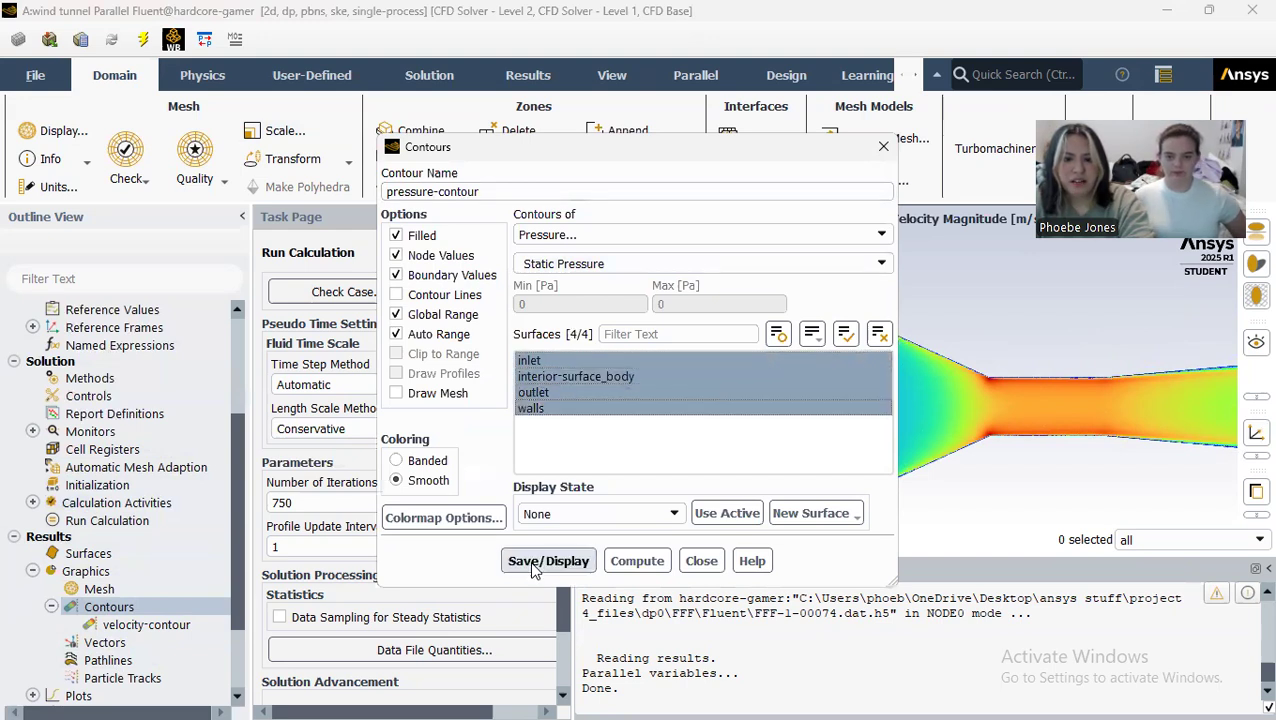
{"action": "left_click", "coordinate": [701, 561]}
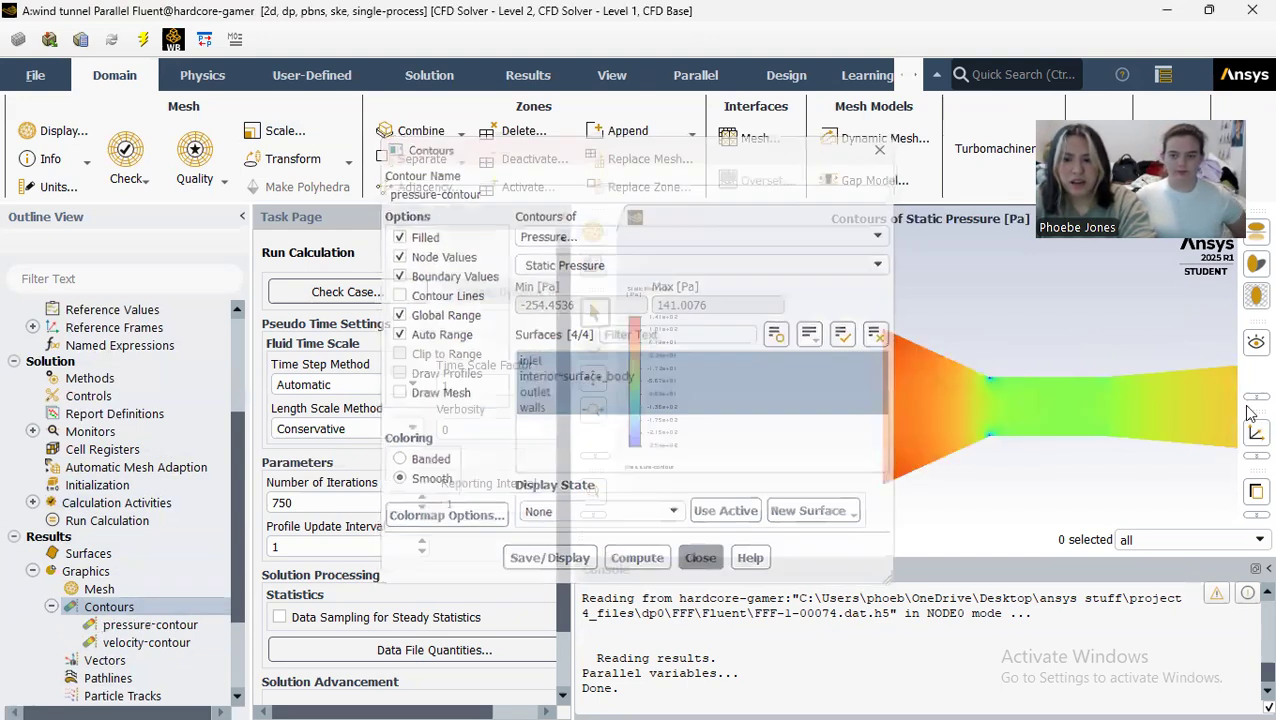
Step: Inspect the static pressure contour across the contraction, throat and diffuser
{"action": "scroll", "coordinate": [1159, 449], "scroll_direction": "down", "scroll_amount": 4}
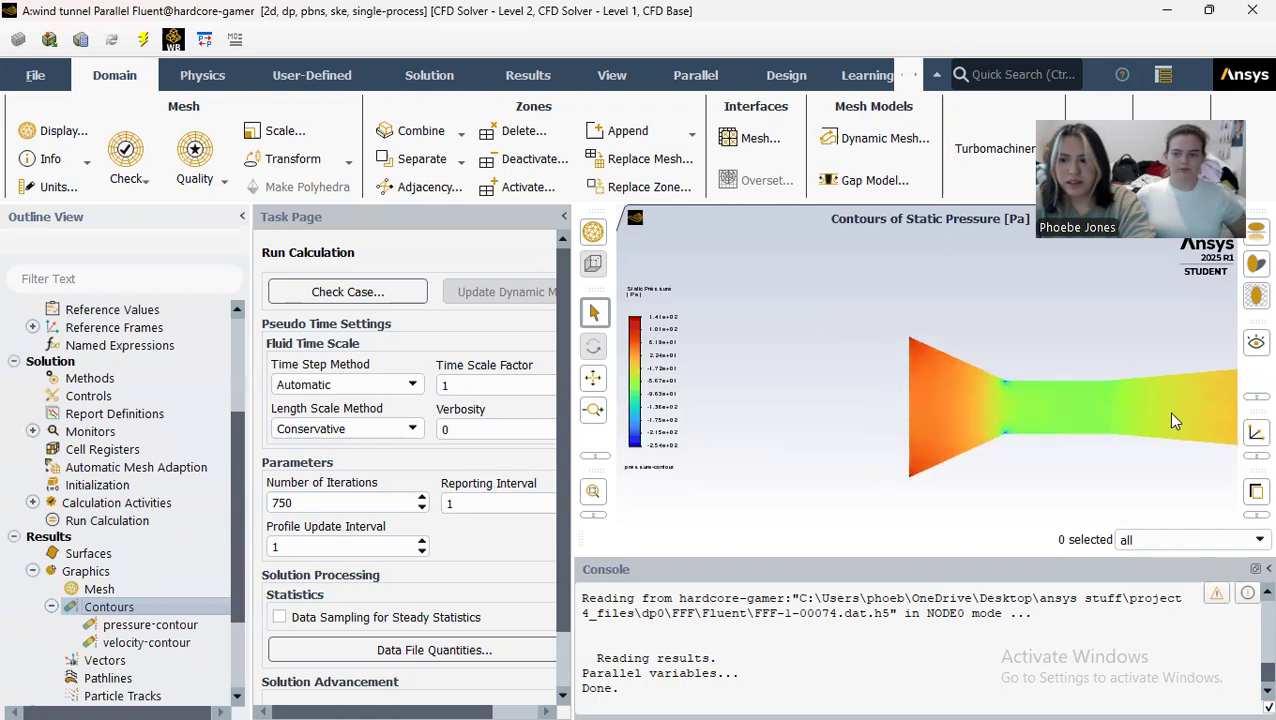
{"action": "scroll", "coordinate": [1212, 425], "scroll_direction": "up", "scroll_amount": 5}
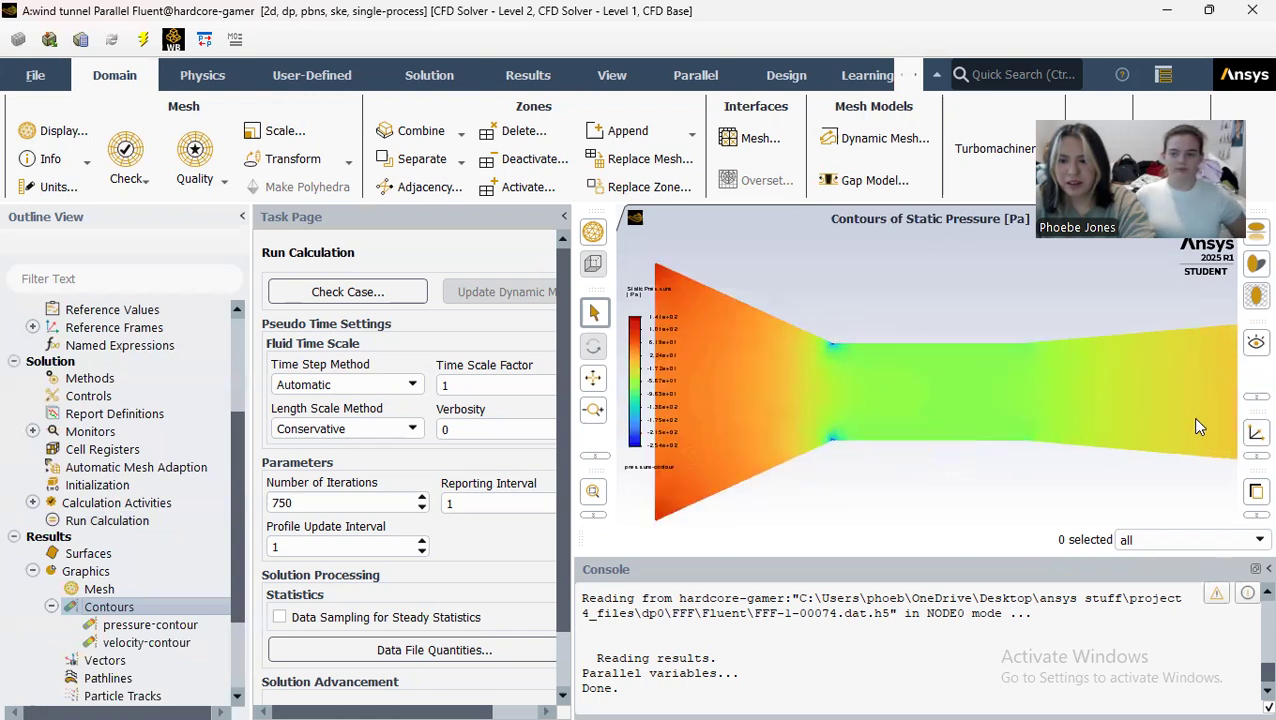
{"action": "scroll", "coordinate": [796, 340], "scroll_direction": "up", "scroll_amount": 3}
{"action": "scroll", "coordinate": [1072, 385], "scroll_direction": "down", "scroll_amount": 5}
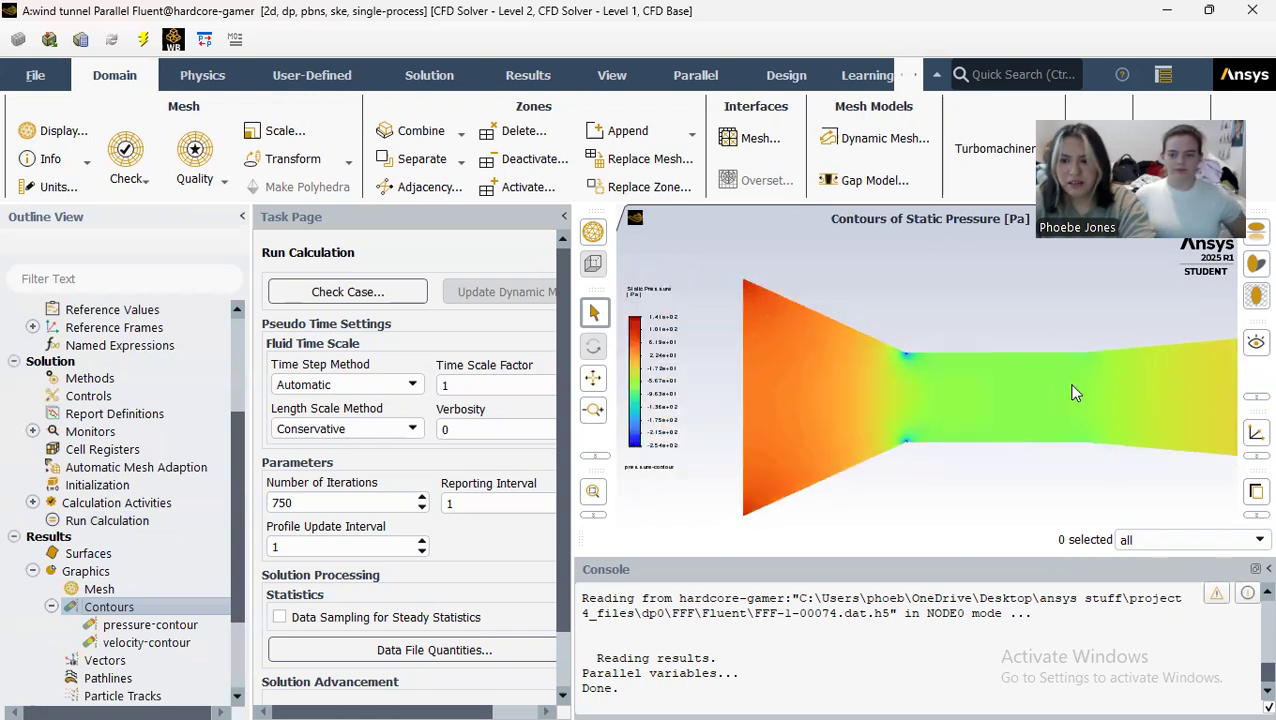
{"action": "scroll", "coordinate": [1072, 385], "scroll_direction": "up", "scroll_amount": 1}
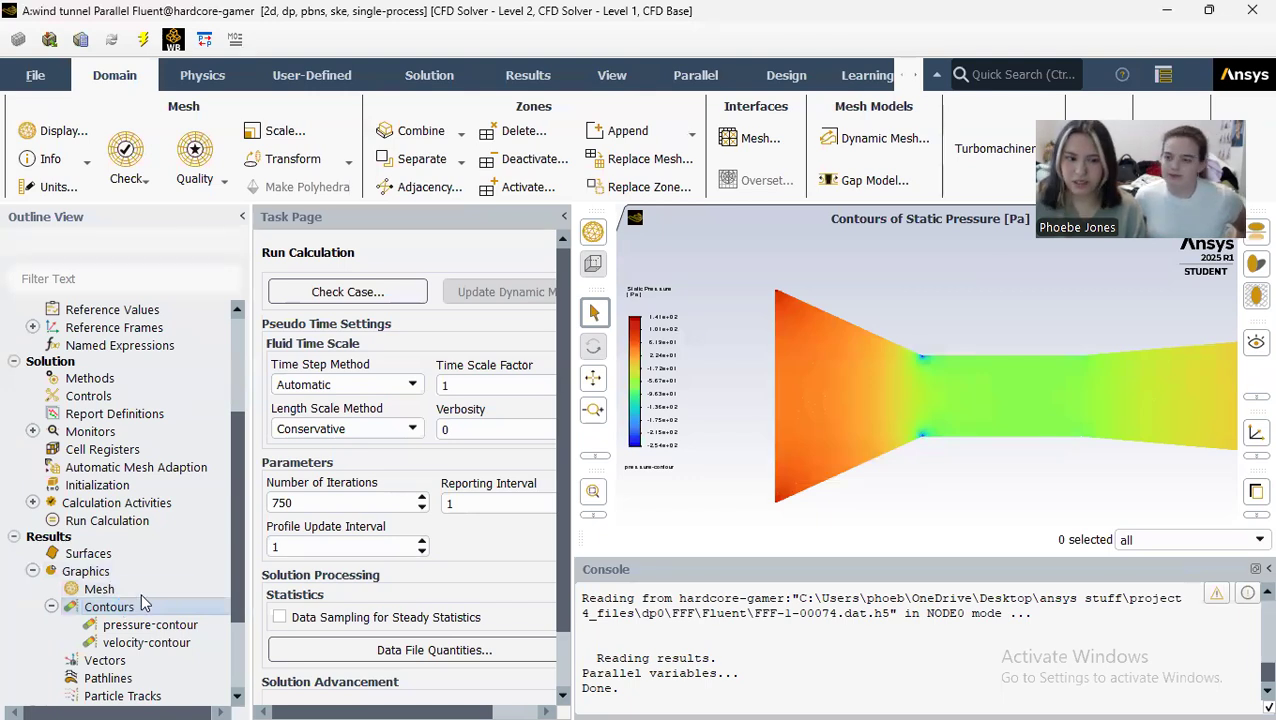
Step: Create a contour plot named total-pressure-contour that shows total pressure
{"action": "double_click", "coordinate": [110, 607]}
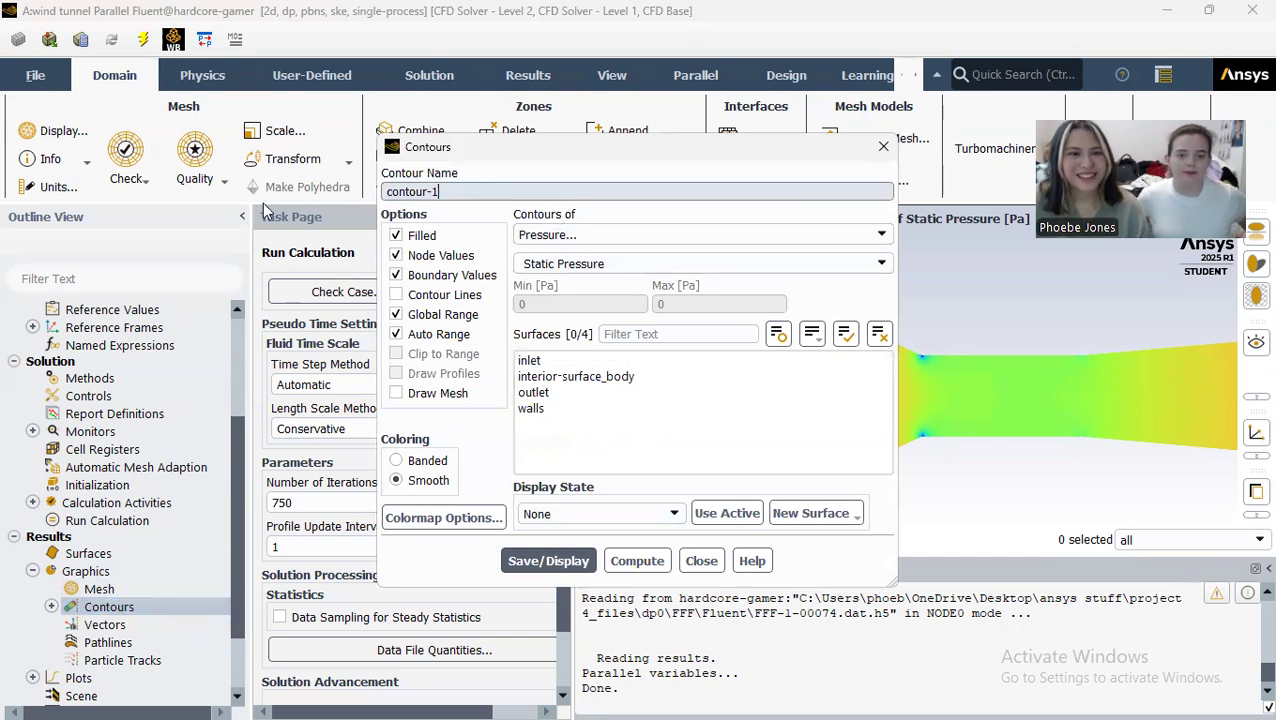
{"action": "key", "text": "BackSpace"}
{"action": "key", "text": "BackSpace"}
{"action": "key", "text": "BackSpace"}
{"action": "key", "text": "BackSpace"}
{"action": "key", "text": "BackSpace"}
{"action": "key", "text": "BackSpace"}
{"action": "key", "text": "BackSpace"}
{"action": "key", "text": "BackSpace"}
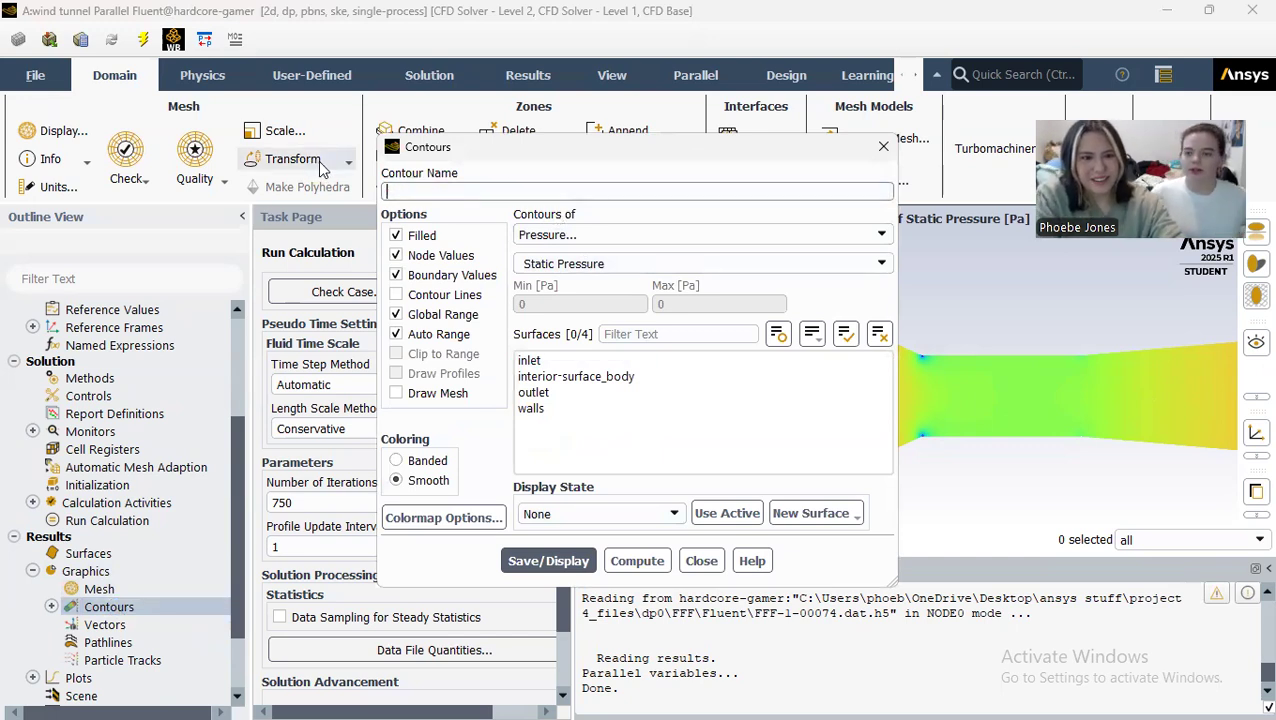
{"action": "type", "text": "total-pressure-contour"}
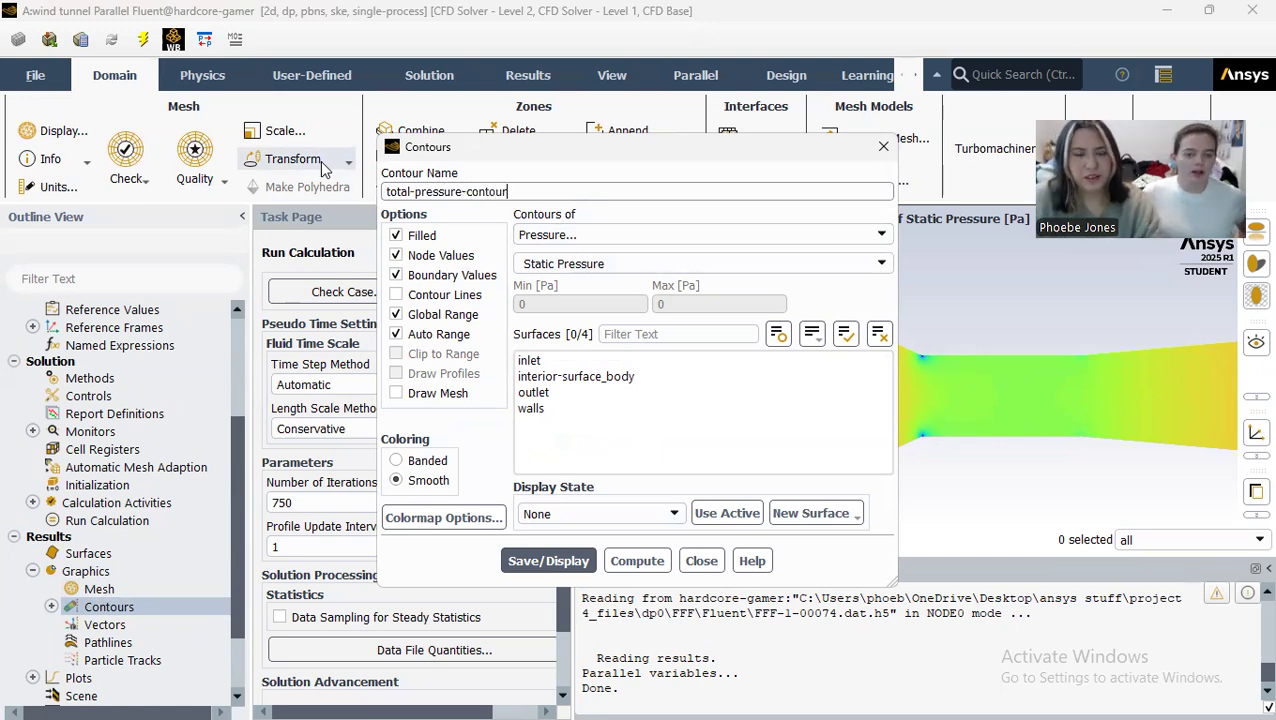
{"action": "left_click", "coordinate": [796, 264]}
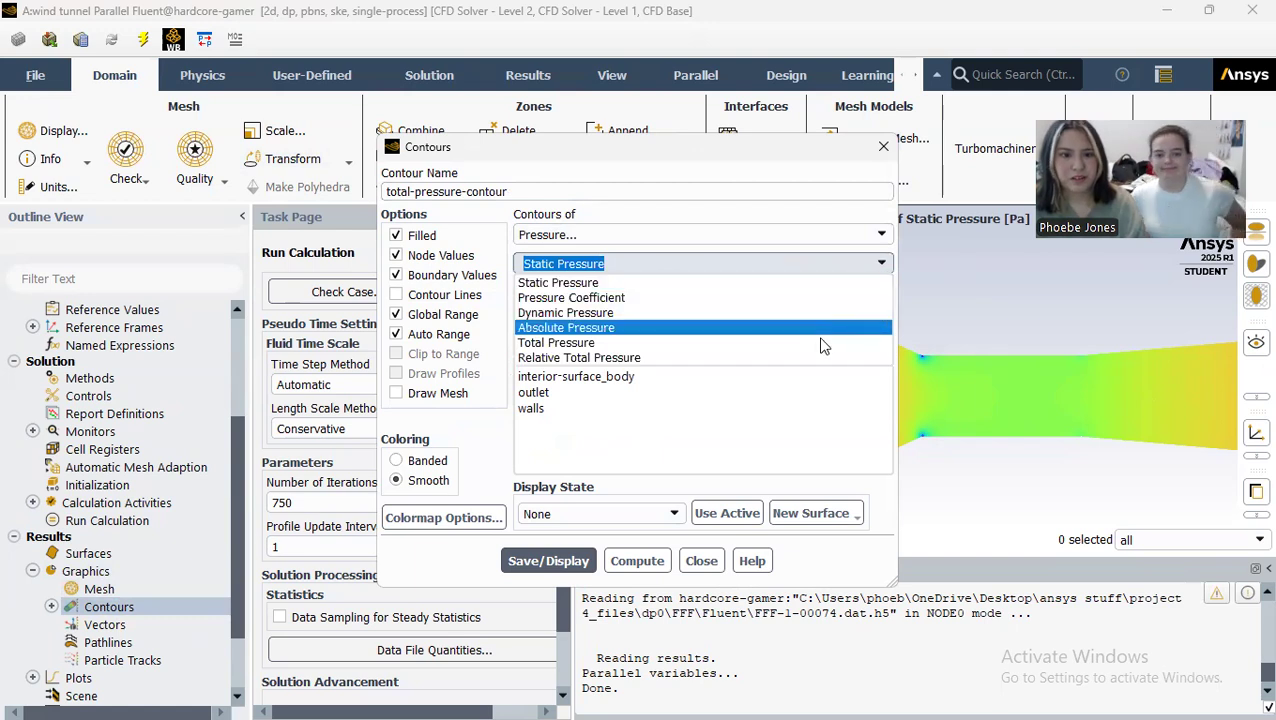
{"action": "left_click", "coordinate": [822, 342]}
Step: Save and display the total pressure contour on the inlet, interior-surface_body, outlet and walls surfaces
{"action": "left_click", "coordinate": [600, 360]}
{"action": "left_click", "coordinate": [610, 376]}
{"action": "left_click", "coordinate": [593, 395]}
{"action": "left_click", "coordinate": [581, 410]}
{"action": "left_click", "coordinate": [560, 561]}
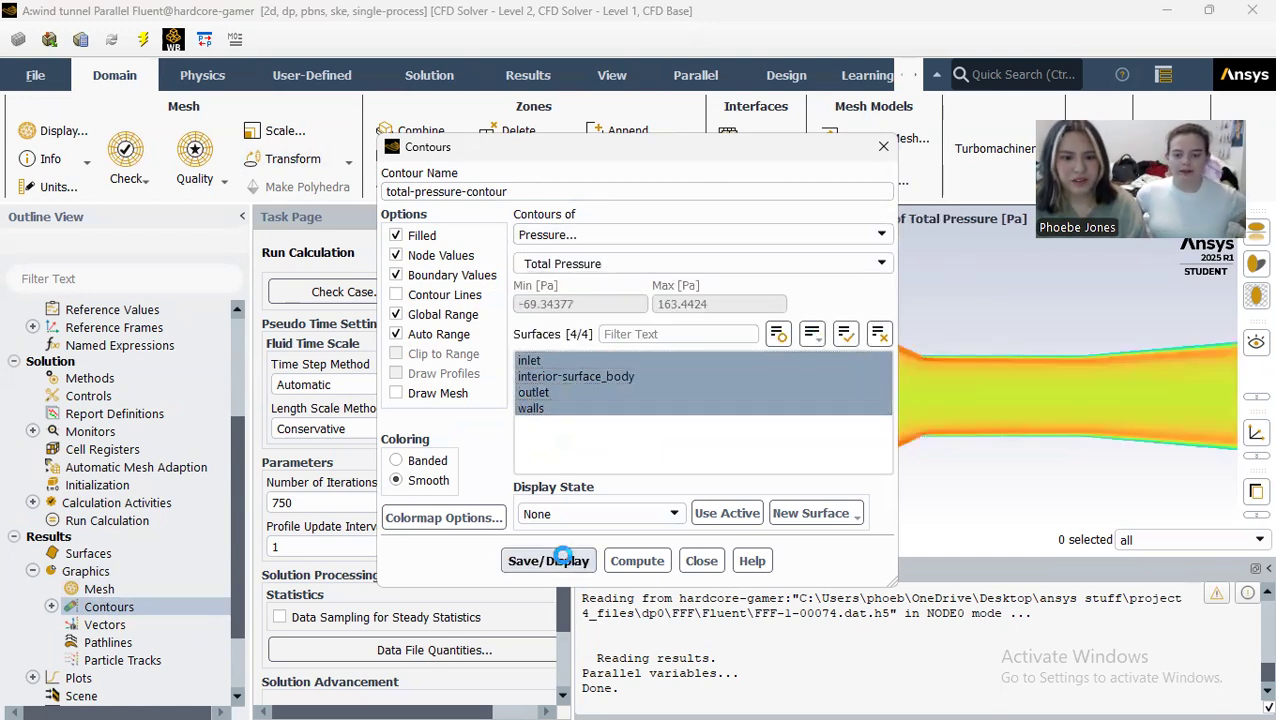
{"action": "left_click", "coordinate": [703, 561]}
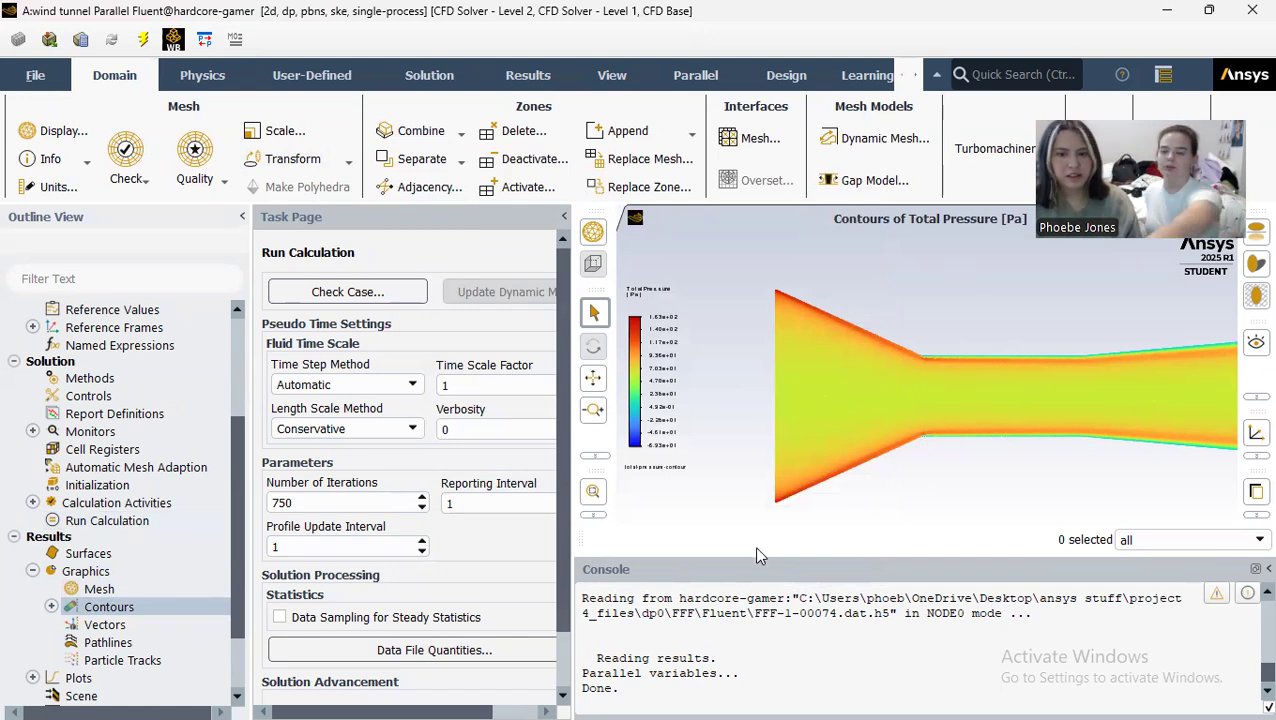
Step: Inspect the total pressure contour along the throat walls and over the whole tunnel
{"action": "scroll", "coordinate": [1197, 440], "scroll_direction": "up", "scroll_amount": 2}
{"action": "scroll", "coordinate": [1210, 452], "scroll_direction": "up", "scroll_amount": 2}
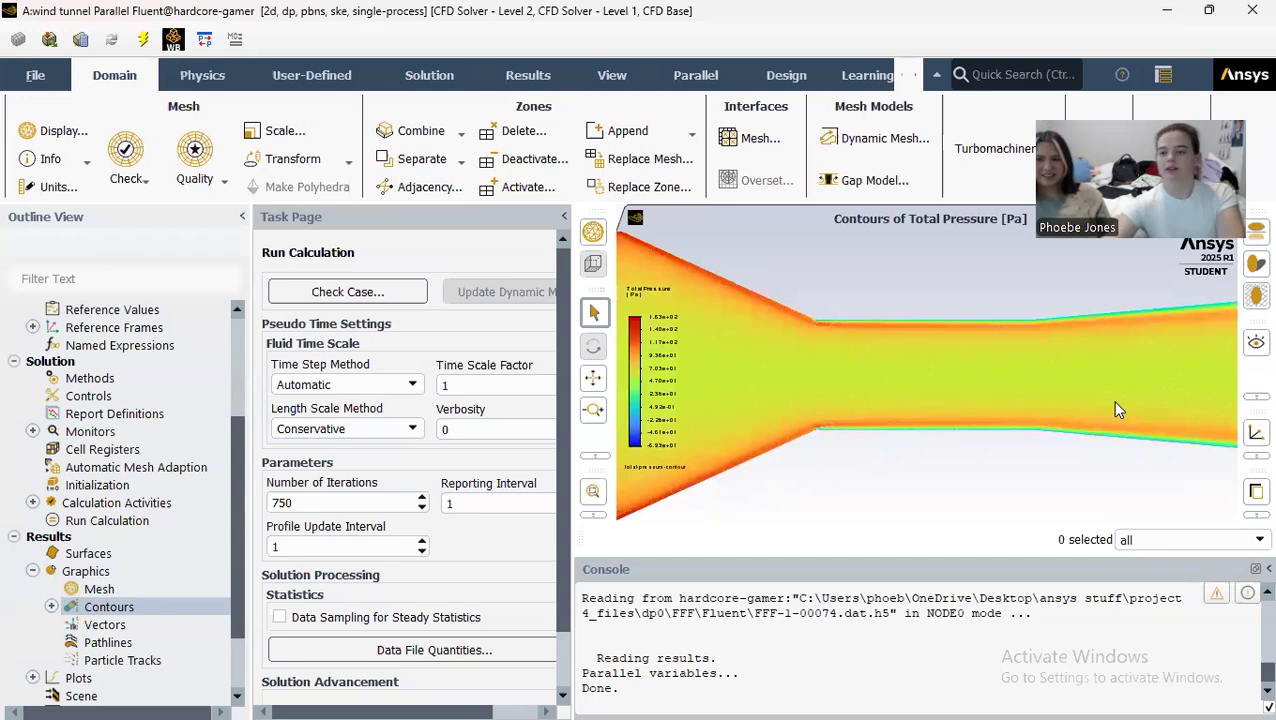
{"action": "scroll", "coordinate": [972, 472], "scroll_direction": "up", "scroll_amount": 2}
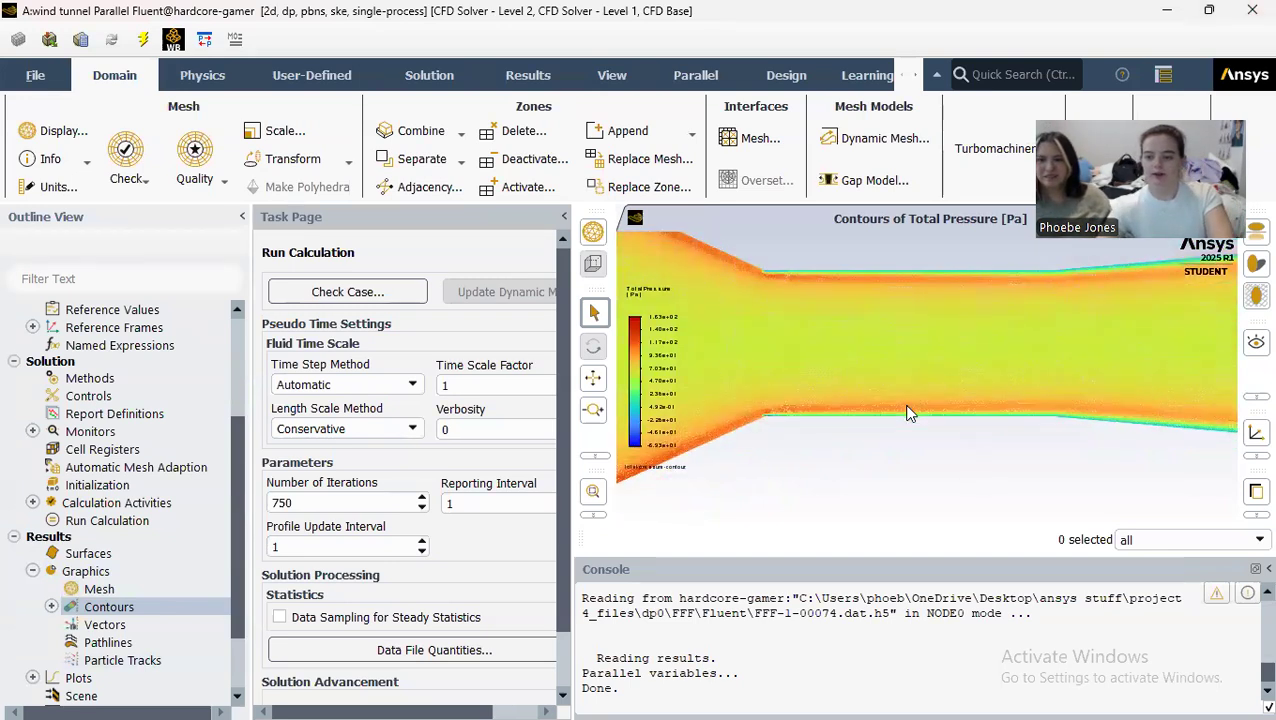
{"action": "scroll", "coordinate": [908, 413], "scroll_direction": "down", "scroll_amount": 3}
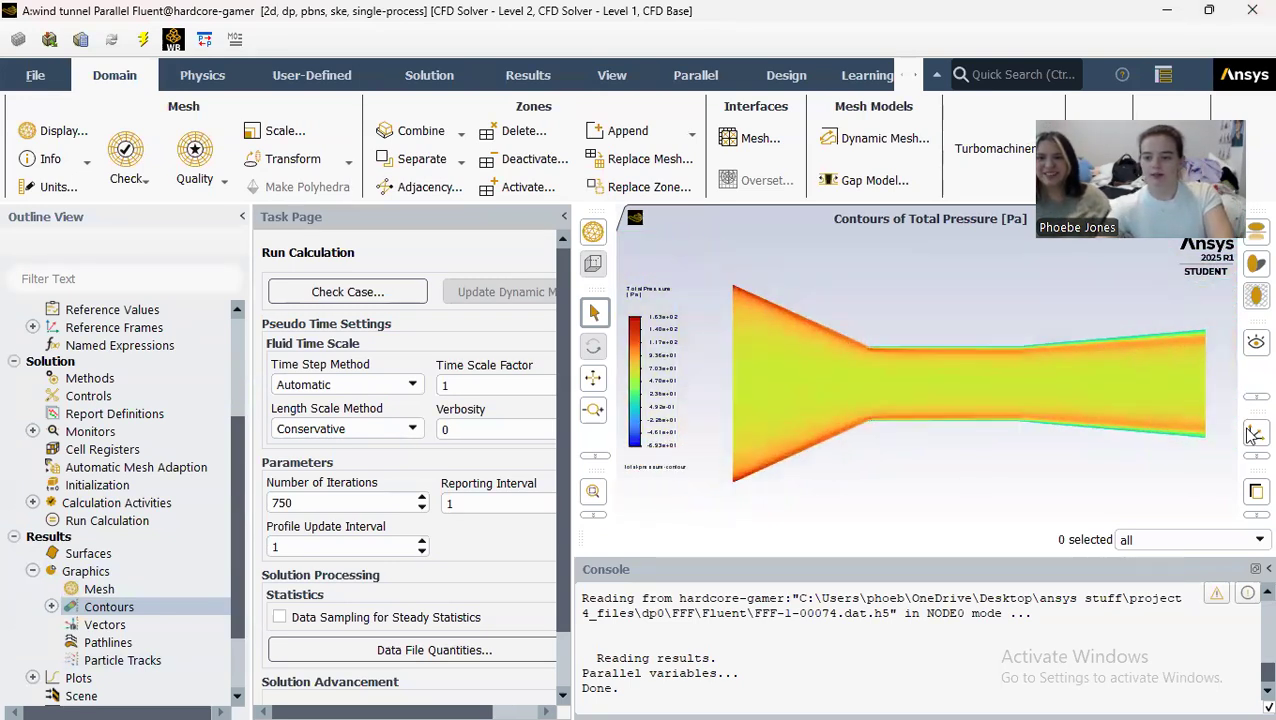
{"action": "scroll", "coordinate": [1230, 406], "scroll_direction": "up", "scroll_amount": 1}
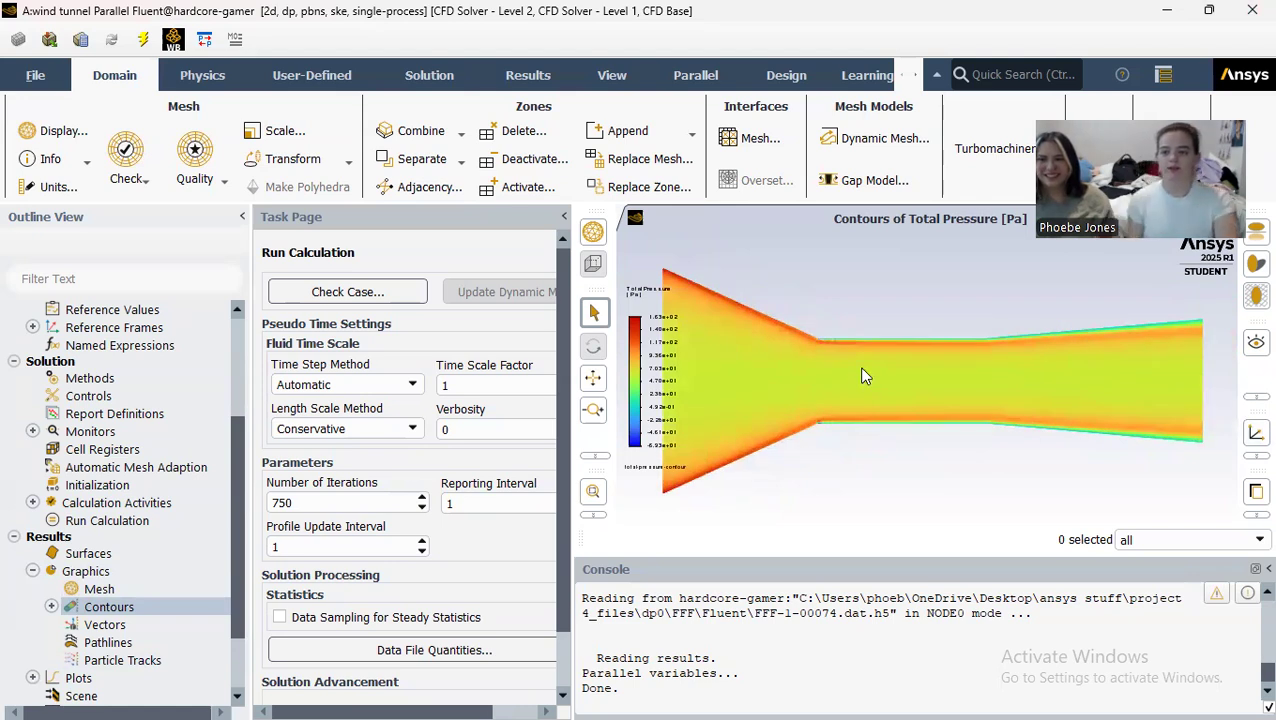
{"action": "scroll", "coordinate": [817, 416], "scroll_direction": "up", "scroll_amount": 1}
{"action": "scroll", "coordinate": [817, 415], "scroll_direction": "down", "scroll_amount": 2}
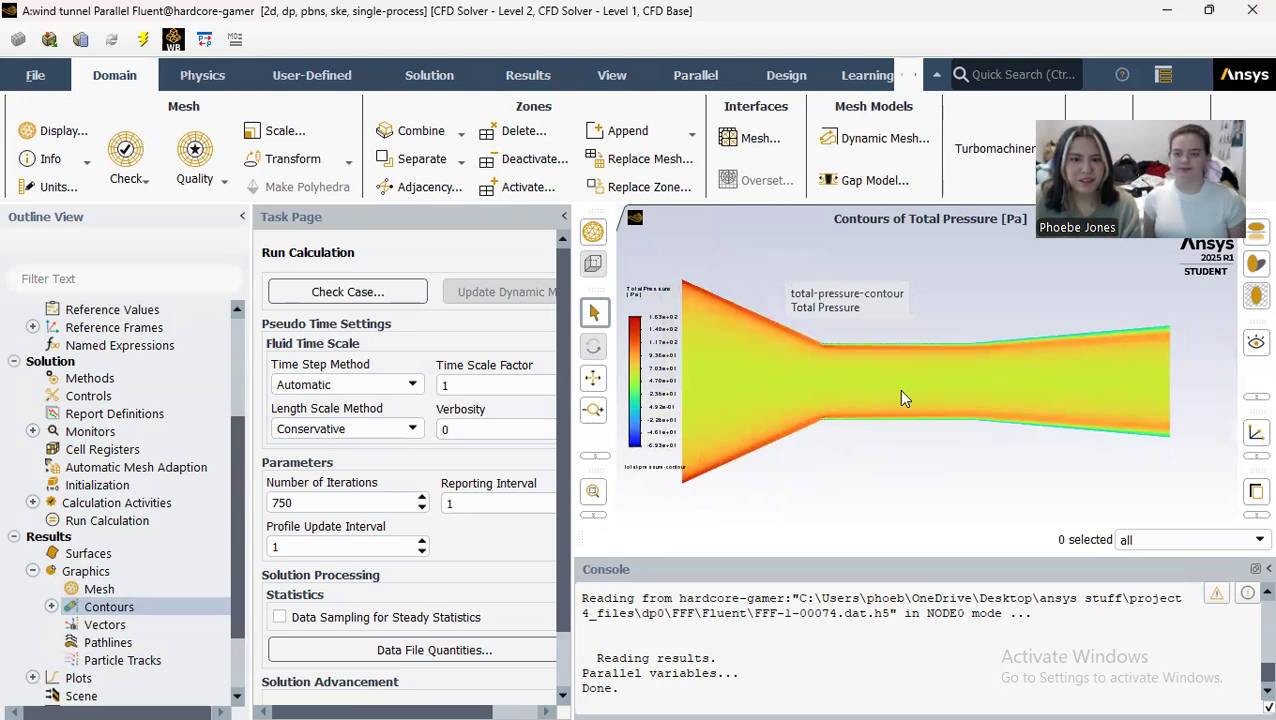
Step: Create and display a dynamic pressure contour named dynamic-pressure-contour on the inlet, interior-surface_body, outlet and walls surfaces
{"action": "left_click", "coordinate": [51, 607]}
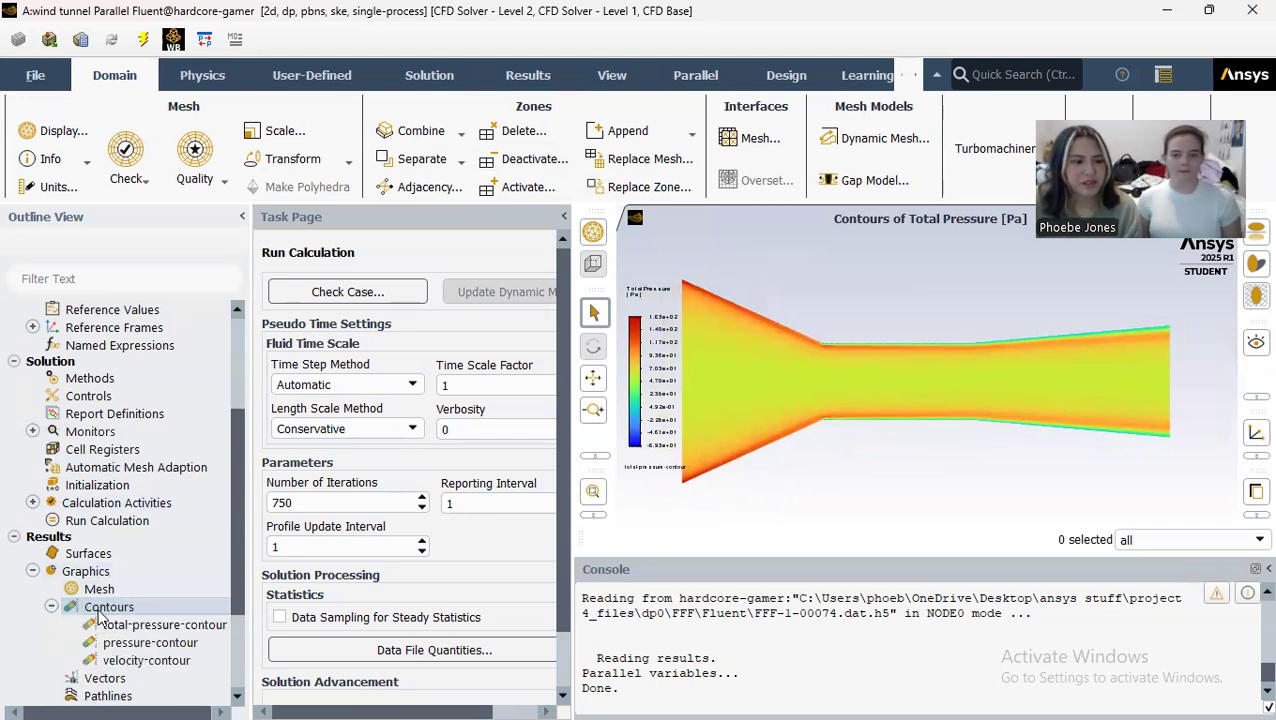
{"action": "double_click", "coordinate": [98, 612]}
{"action": "type", "text": "dynamic-pressure-contour"}
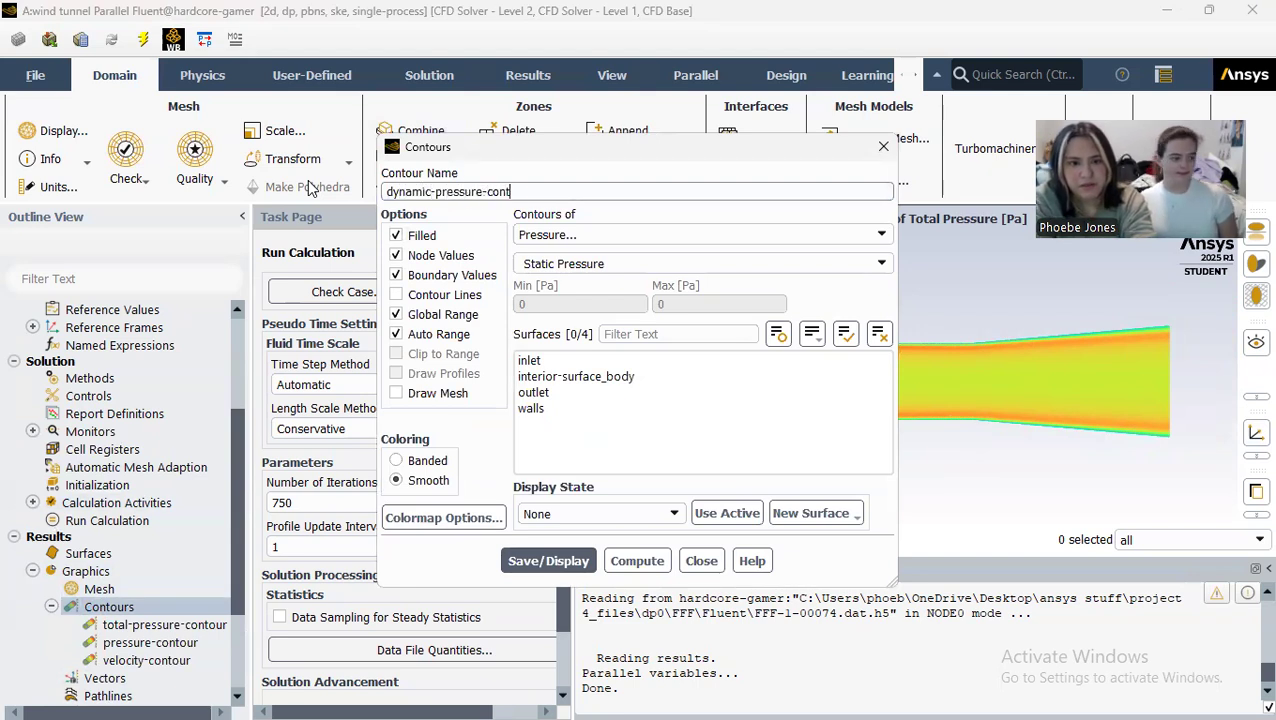
{"action": "left_click", "coordinate": [879, 265]}
{"action": "left_click", "coordinate": [837, 312]}
{"action": "left_click", "coordinate": [579, 358]}
{"action": "left_click_drag", "start_coordinate": [579, 358], "coordinate": [561, 471]}
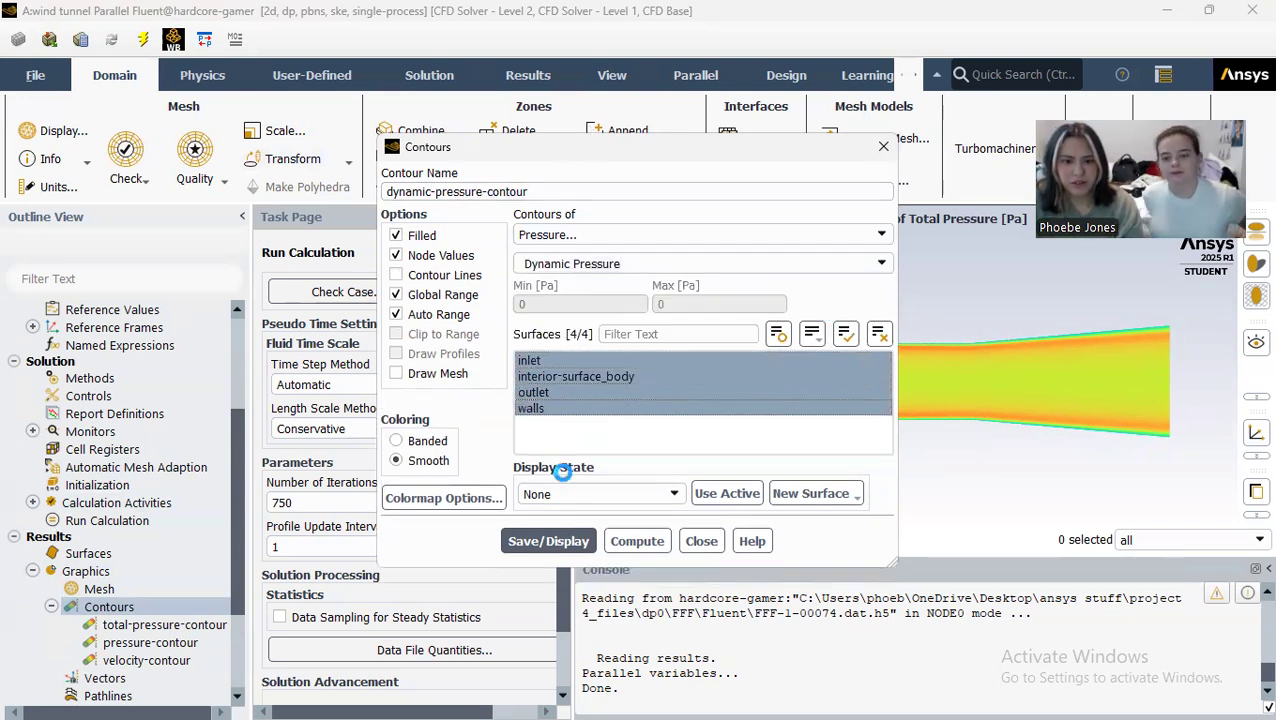
{"action": "left_click", "coordinate": [553, 547]}
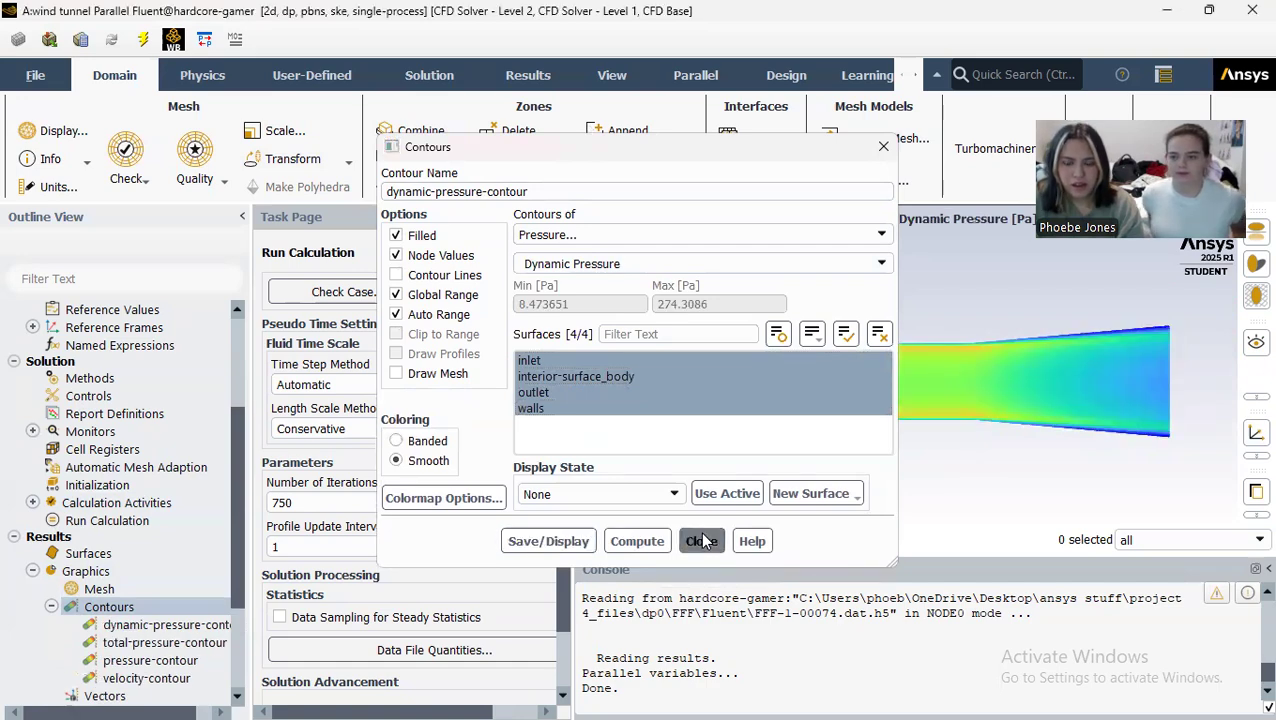
{"action": "left_click", "coordinate": [702, 541]}
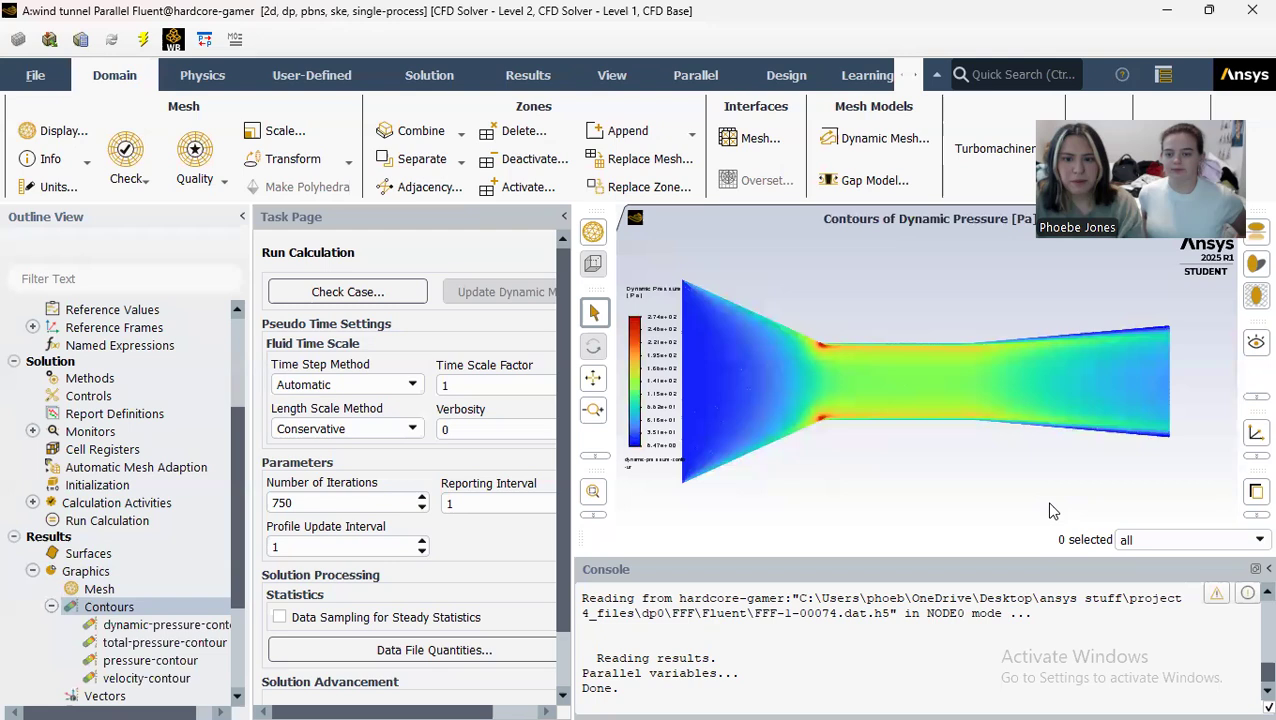
Step: Collapse the contour and graphics entries in the outline, and start a new solution XY plot
{"action": "scroll", "coordinate": [60, 575], "scroll_direction": "down", "scroll_amount": 1}
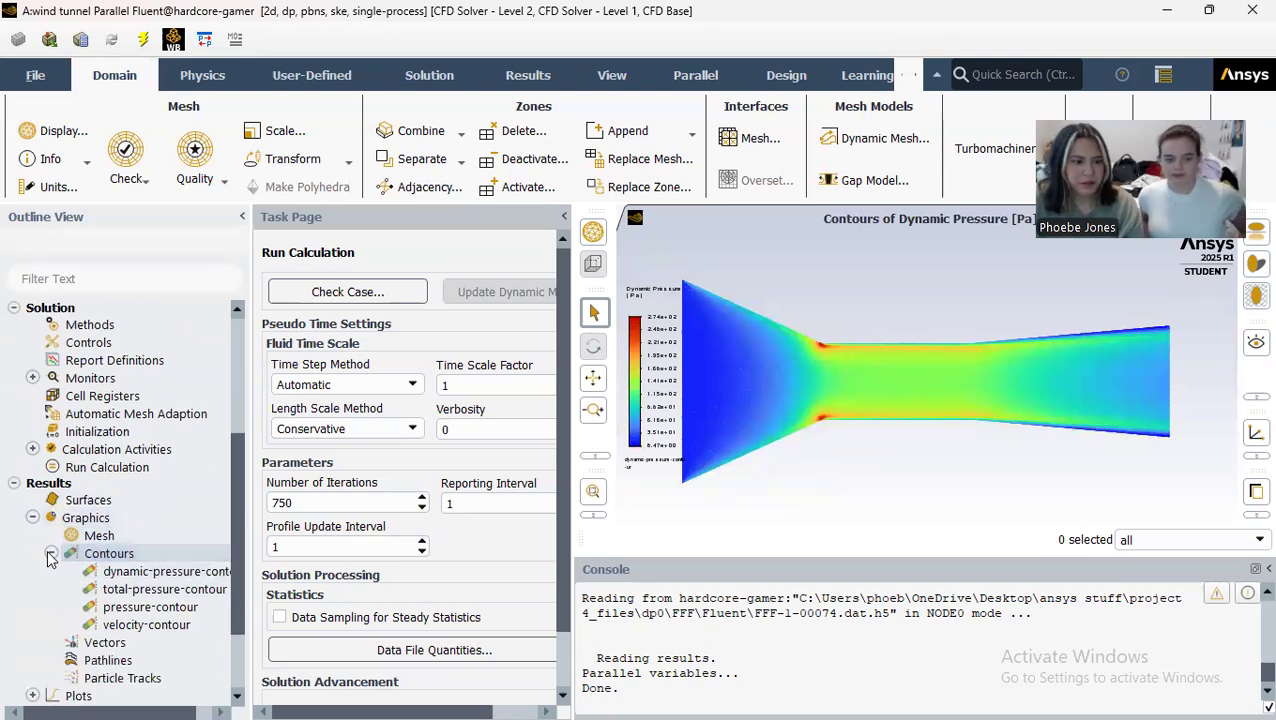
{"action": "left_click", "coordinate": [50, 554]}
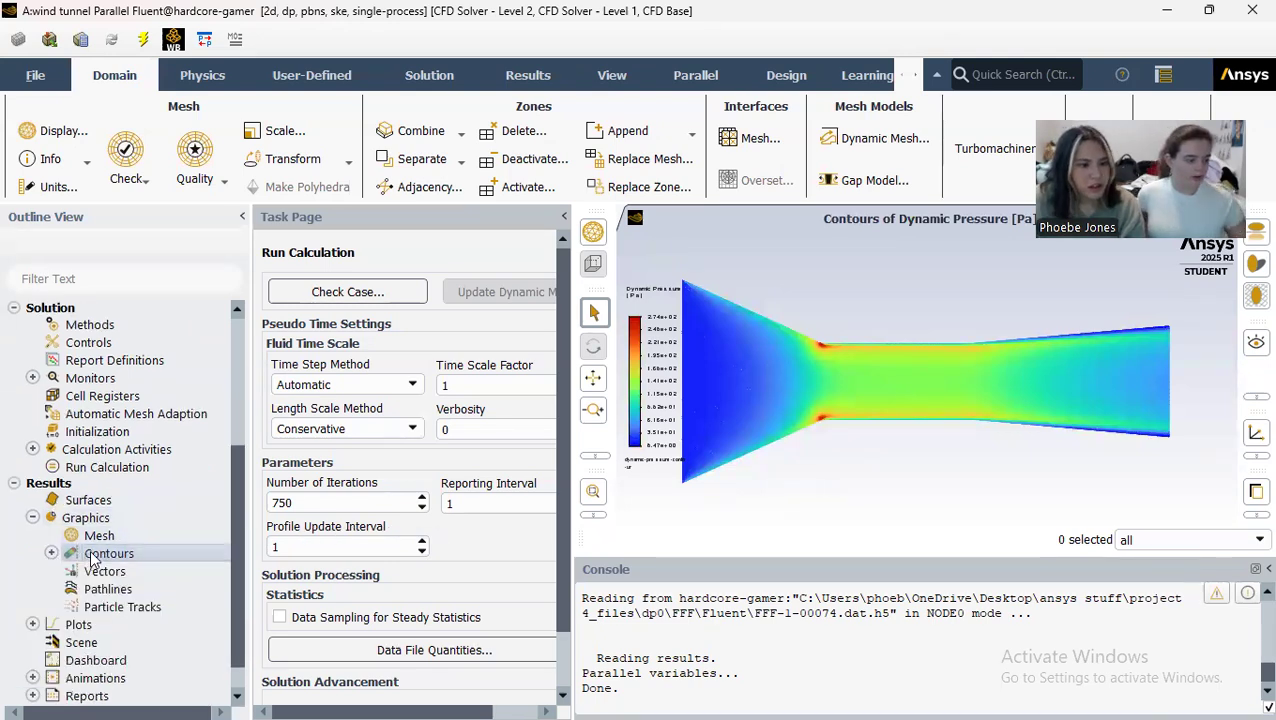
{"action": "scroll", "coordinate": [91, 552], "scroll_direction": "down", "scroll_amount": 1}
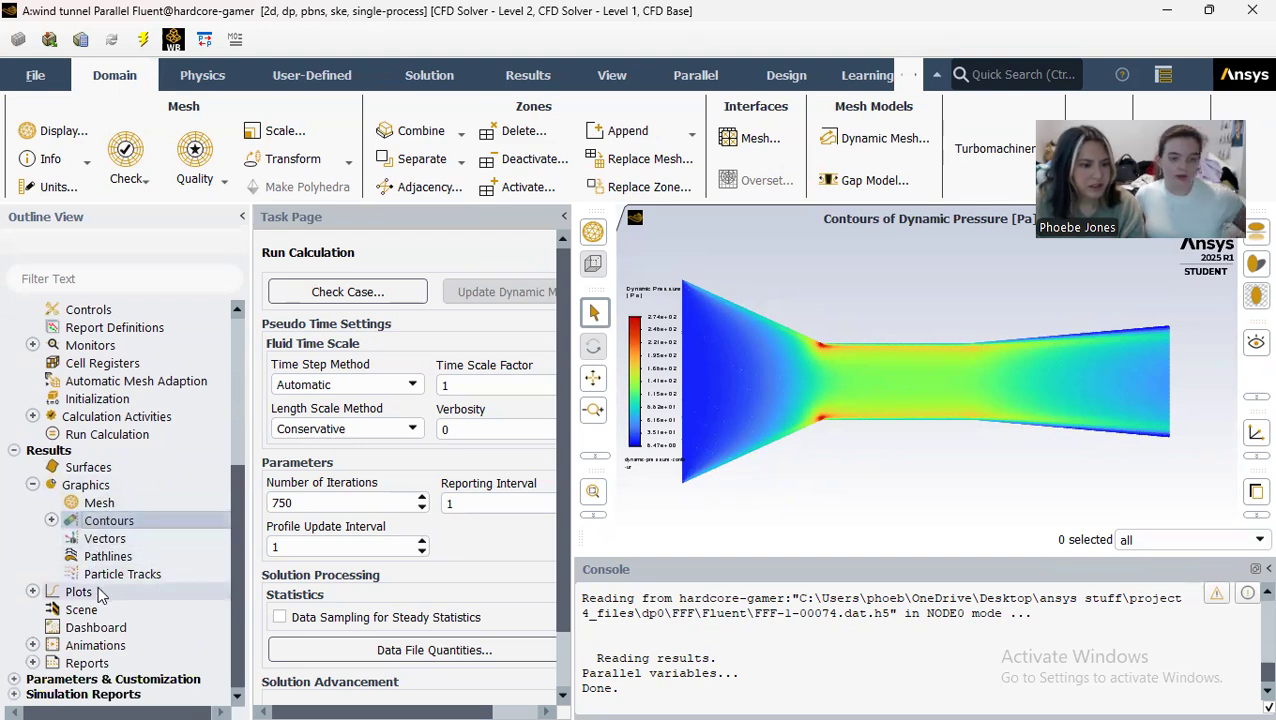
{"action": "left_click", "coordinate": [32, 487]}
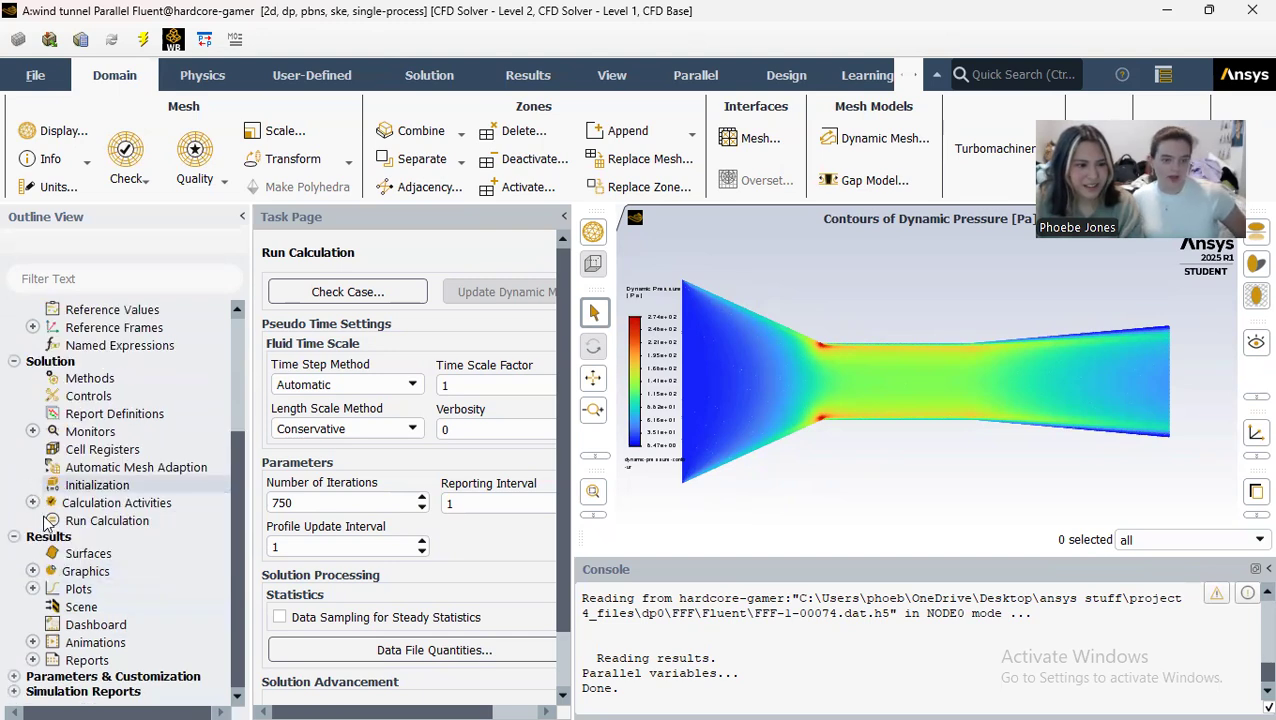
{"action": "left_click", "coordinate": [32, 589]}
{"action": "double_click", "coordinate": [88, 625]}
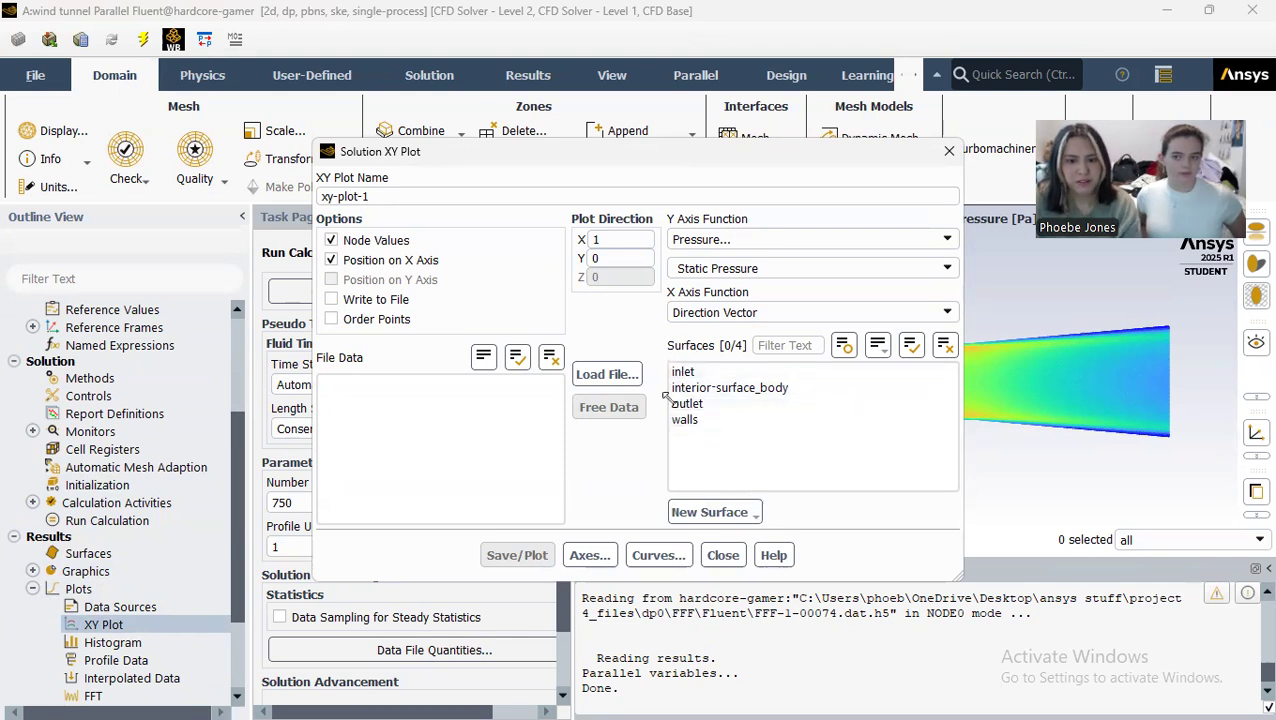
Step: Start defining a new line/rake surface for the XY plot
{"action": "left_click", "coordinate": [755, 511]}
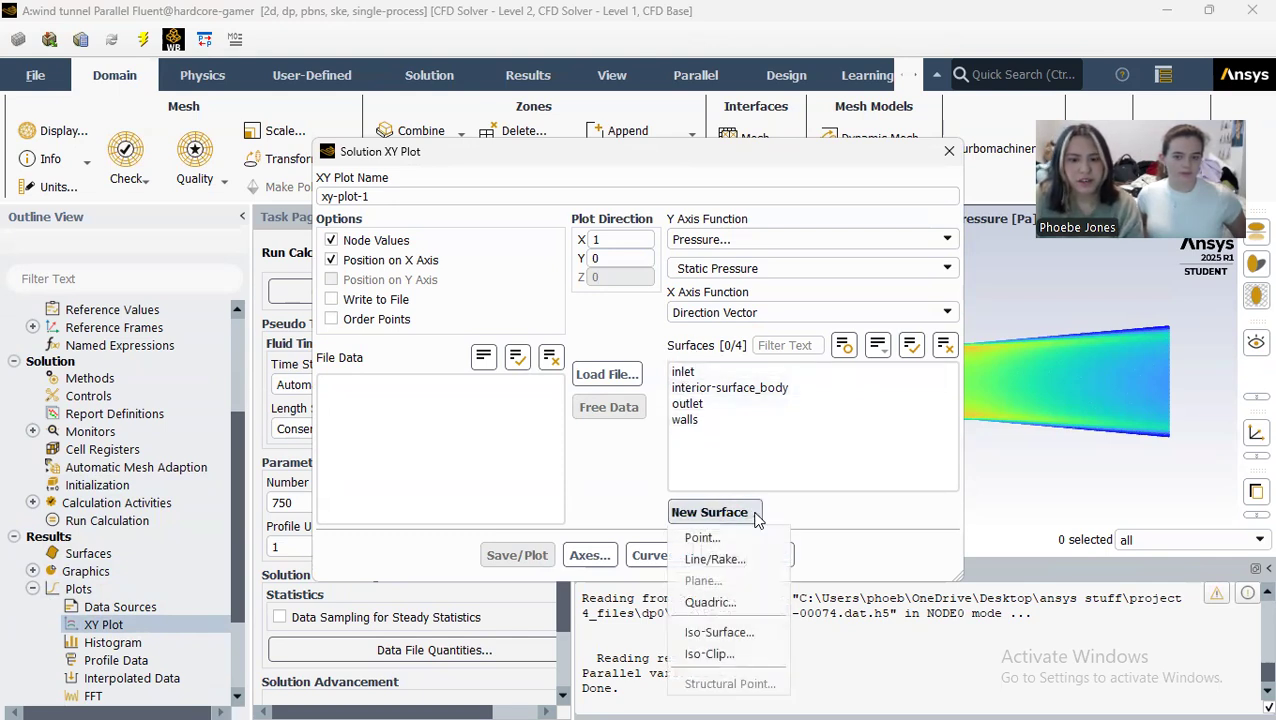
{"action": "left_click", "coordinate": [718, 641]}
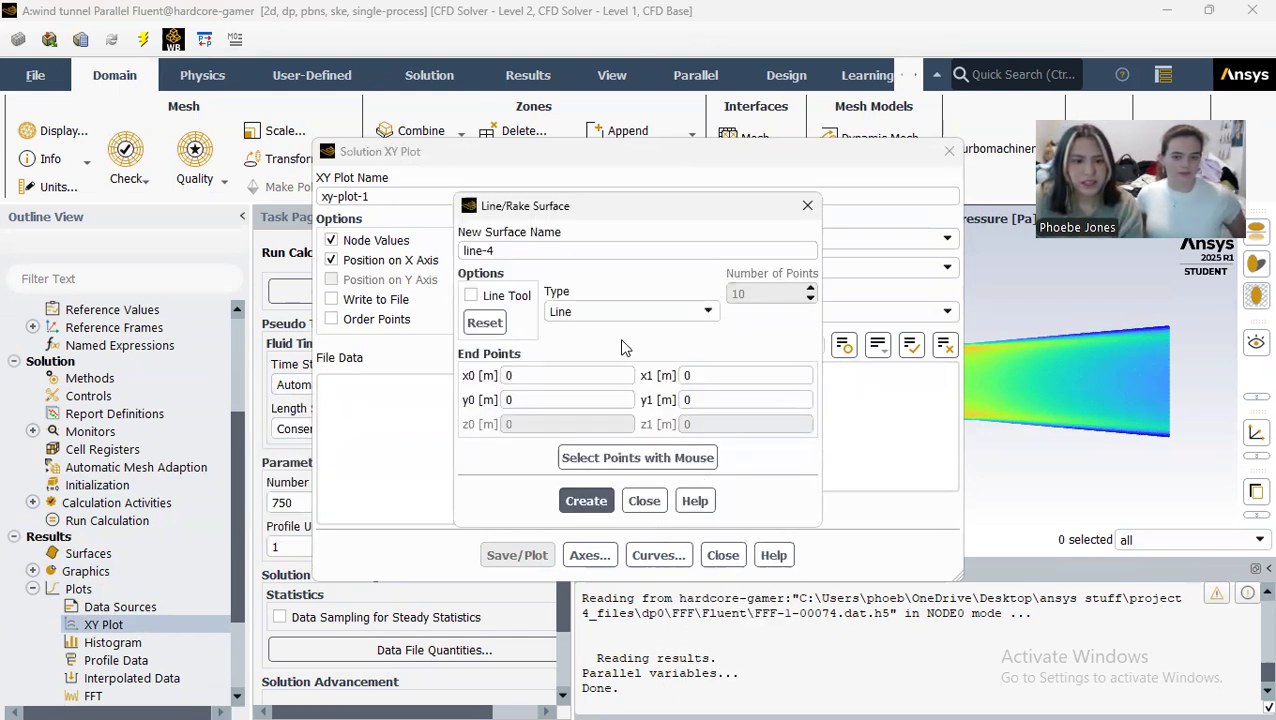
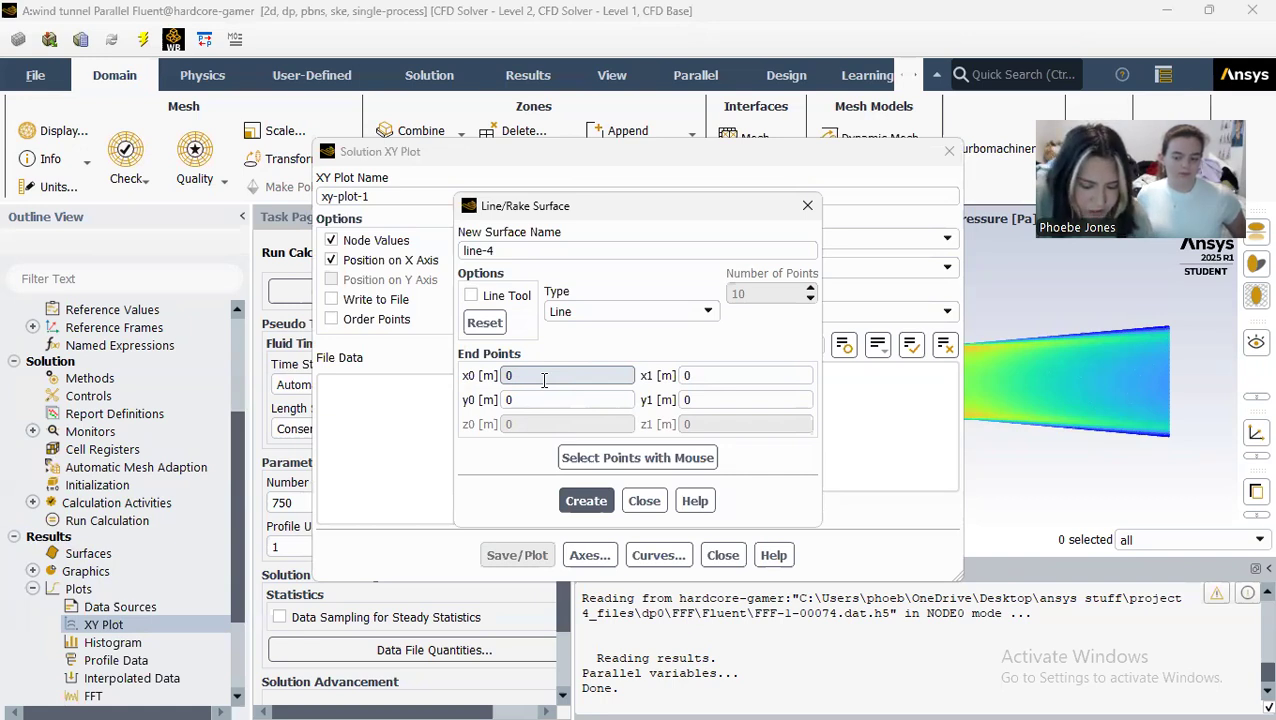
Step: Create a line surface named center-line running from x0 = -1.9558 m to x1 = 1.9558 m at y = 0
{"action": "left_click", "coordinate": [546, 378]}
{"action": "key", "text": "BackSpace"}
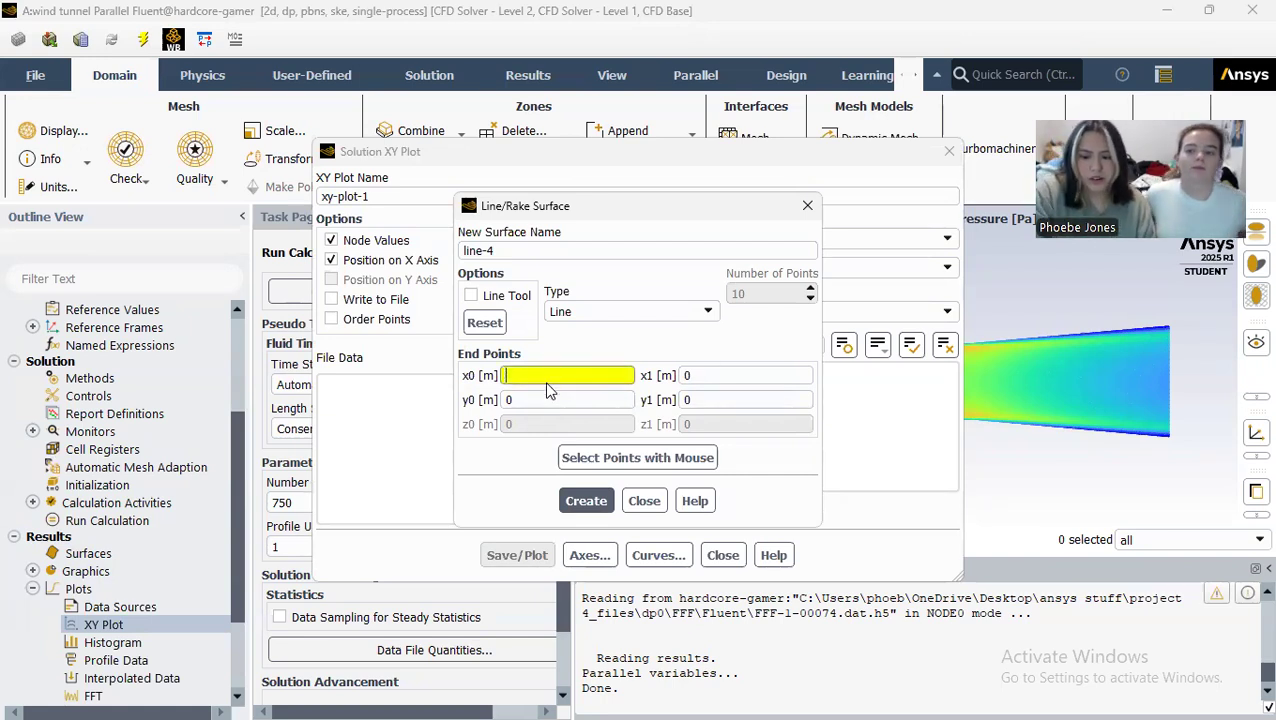
{"action": "type", "text": "-1"}
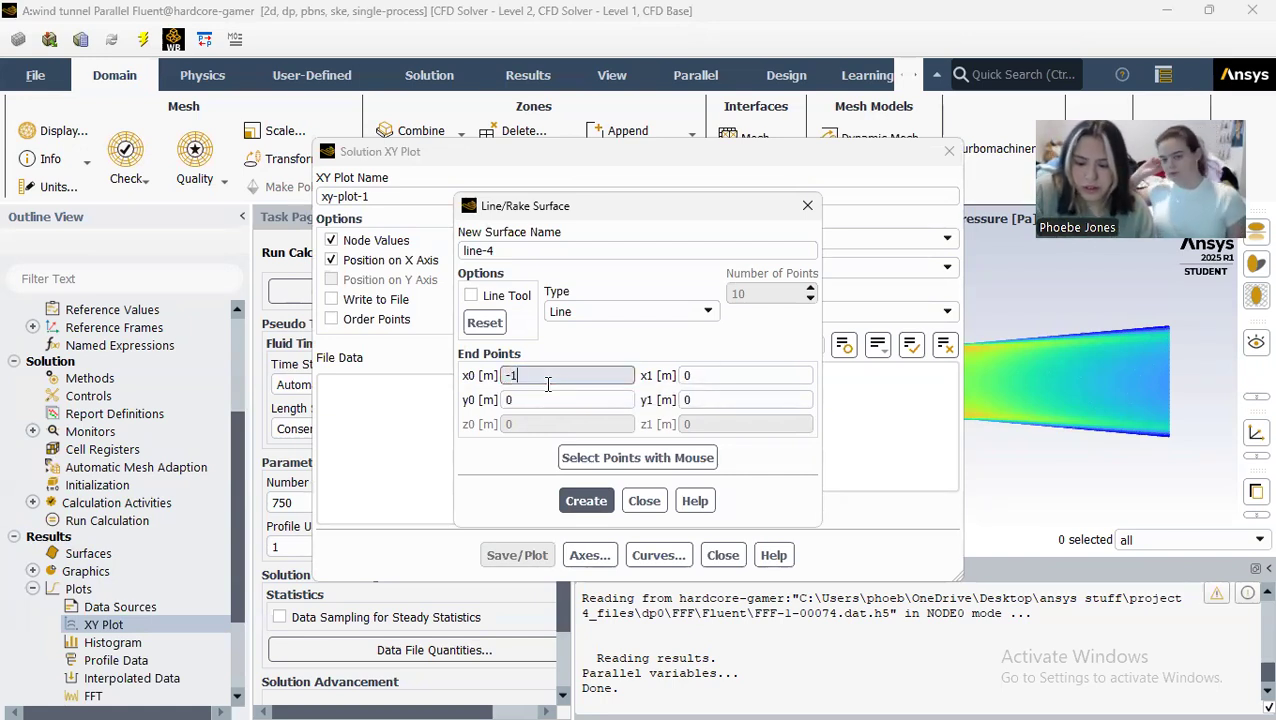
{"action": "type", "text": ".9558"}
{"action": "left_click", "coordinate": [716, 376]}
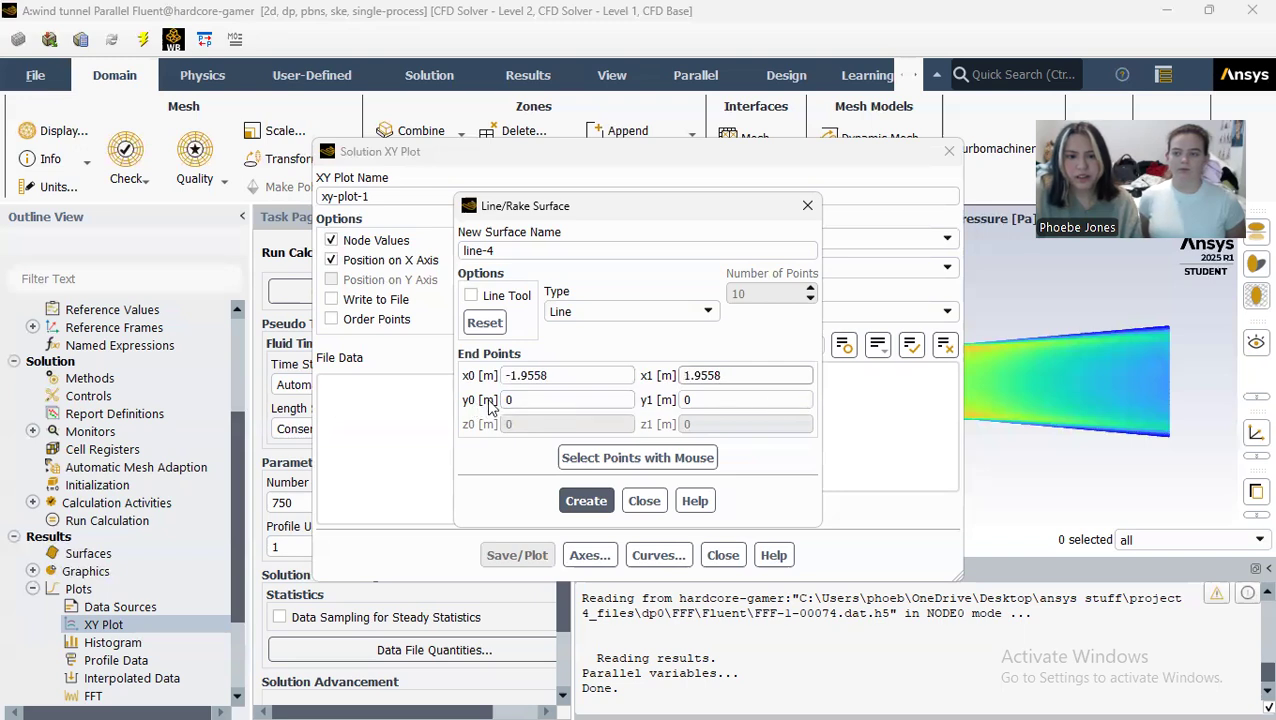
{"action": "left_click_drag", "start_coordinate": [461, 243], "coordinate": [428, 240]}
{"action": "type", "text": "center-"}
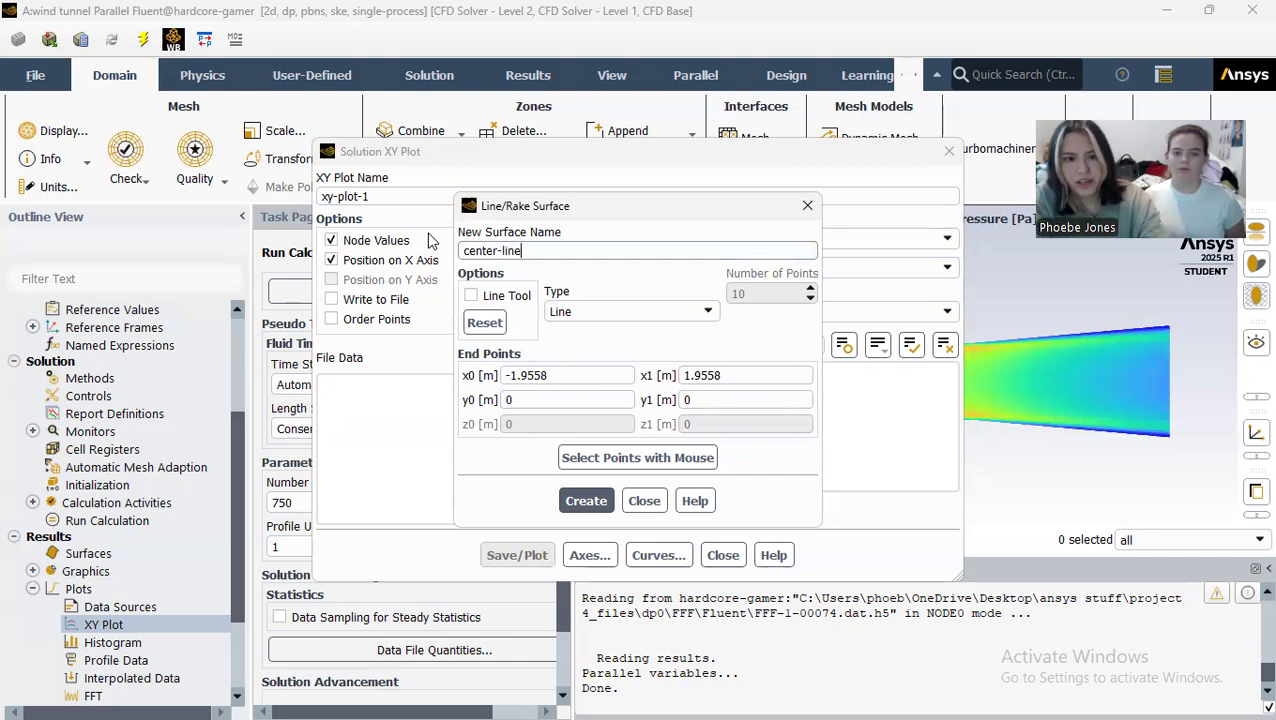
{"action": "left_click", "coordinate": [570, 503]}
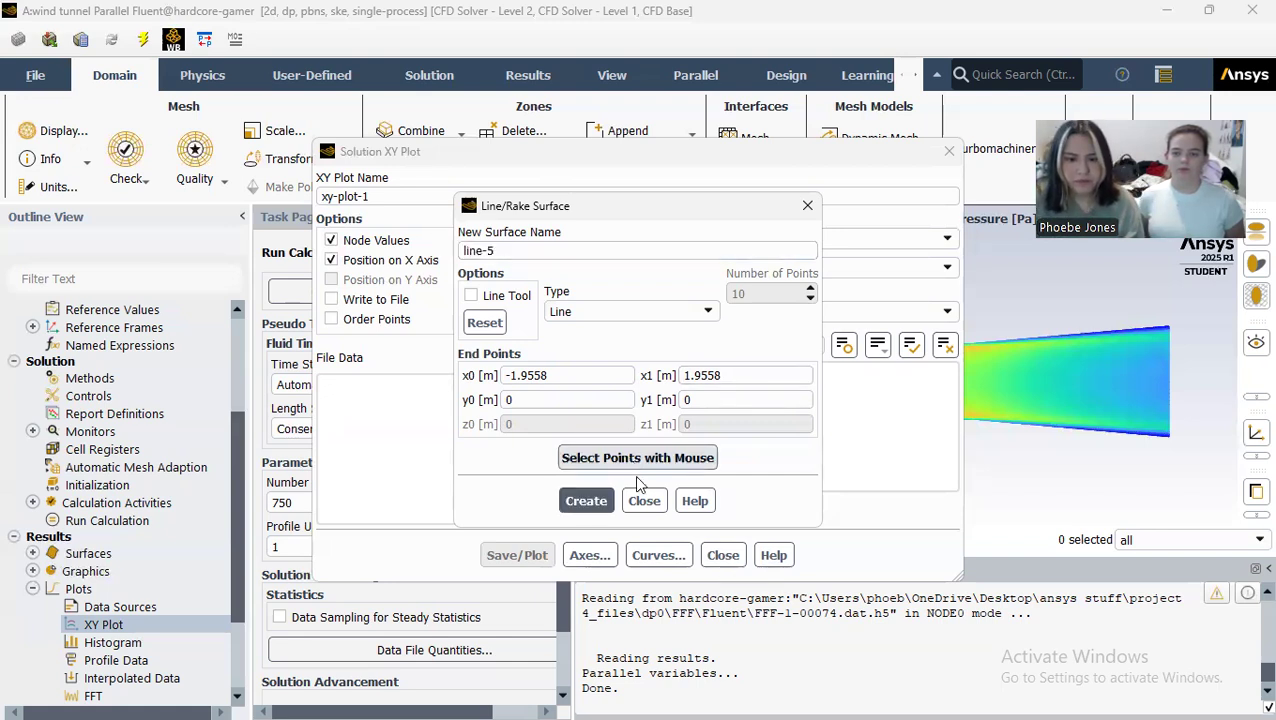
{"action": "left_click", "coordinate": [644, 501]}
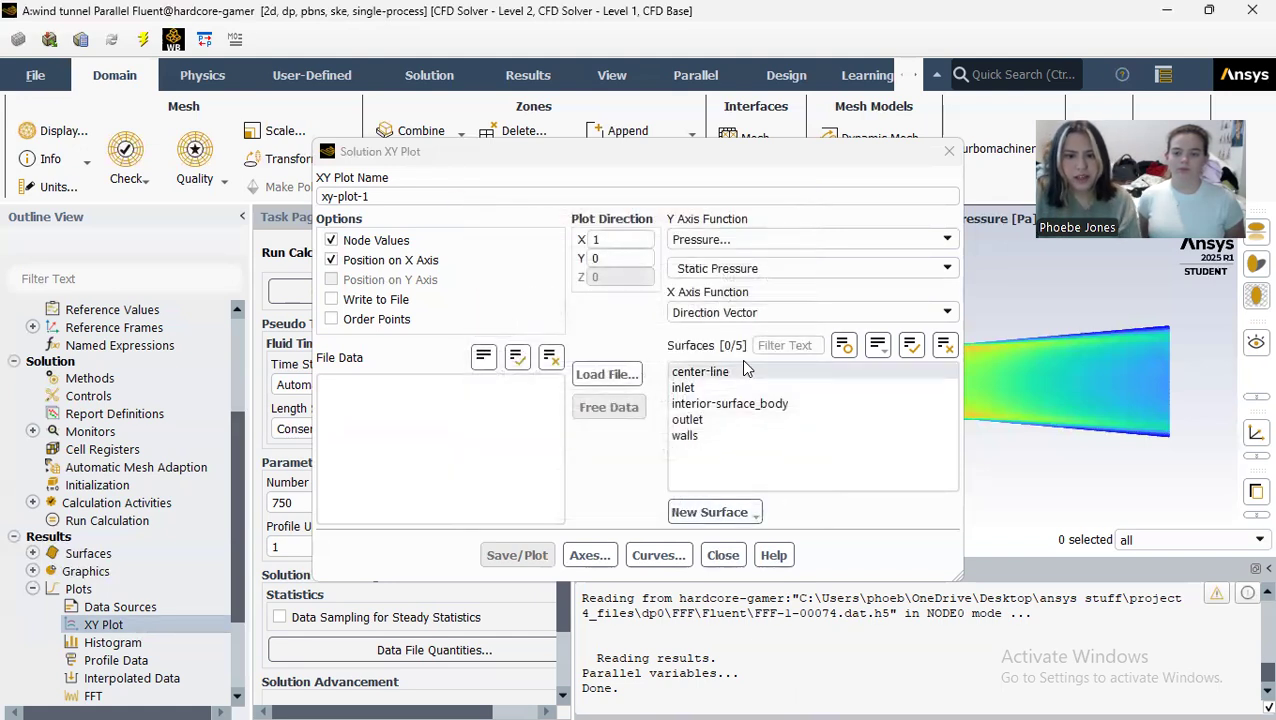
Step: Name the XY plot pressure-plot, and save and plot static pressure along the center-line surface
{"action": "left_click_drag", "start_coordinate": [760, 196], "coordinate": [194, 192]}
{"action": "type", "text": "pre"}
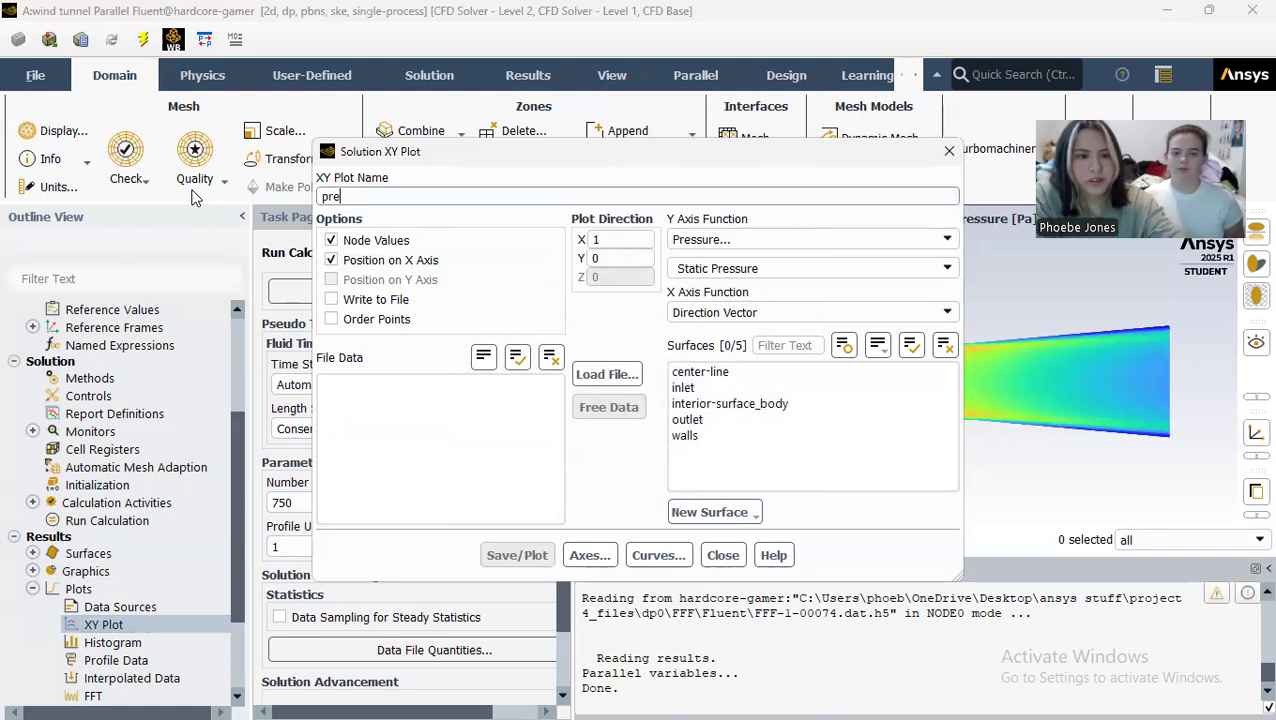
{"action": "type", "text": "ssure-plot"}
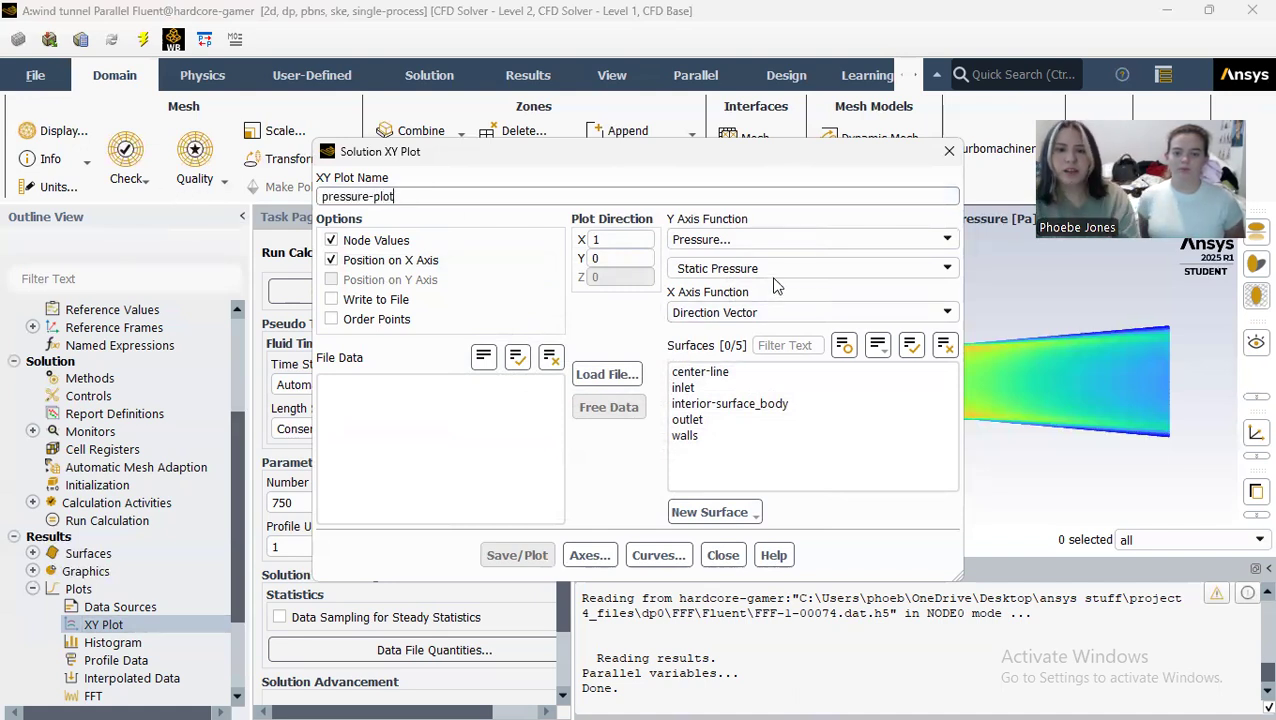
{"action": "left_click", "coordinate": [742, 373]}
{"action": "left_click", "coordinate": [517, 556]}
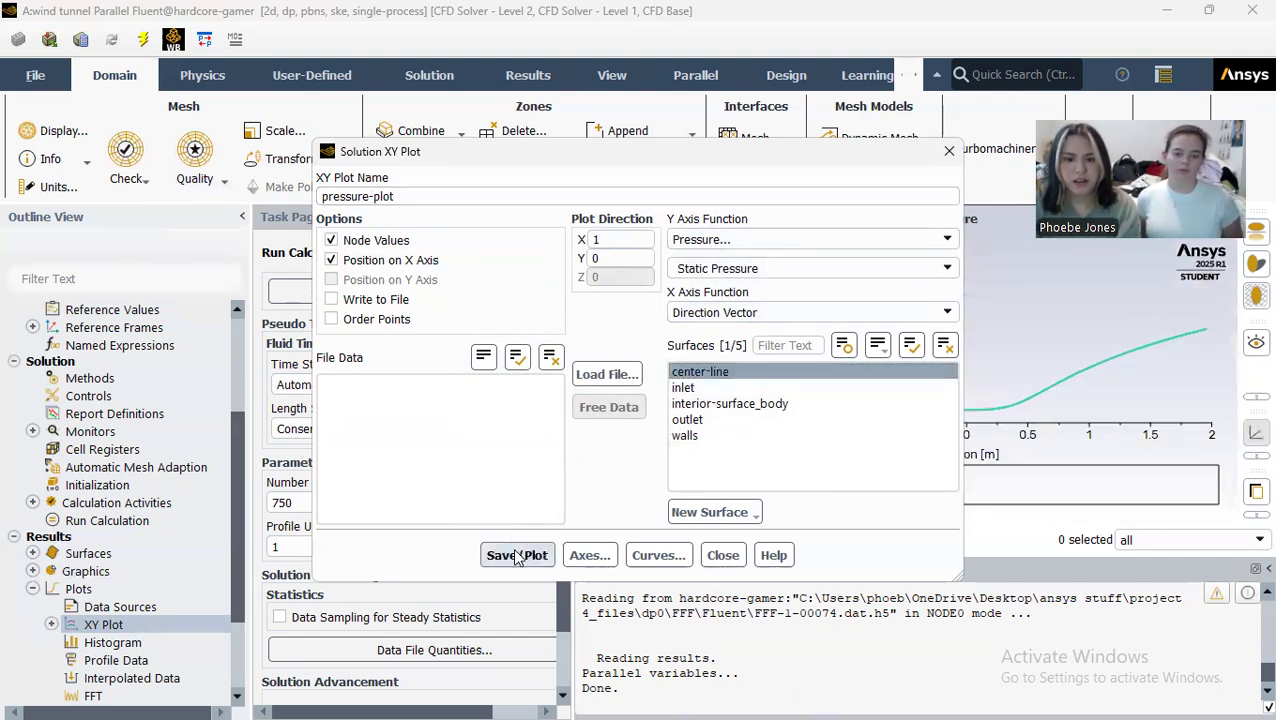
{"action": "left_click", "coordinate": [723, 555]}
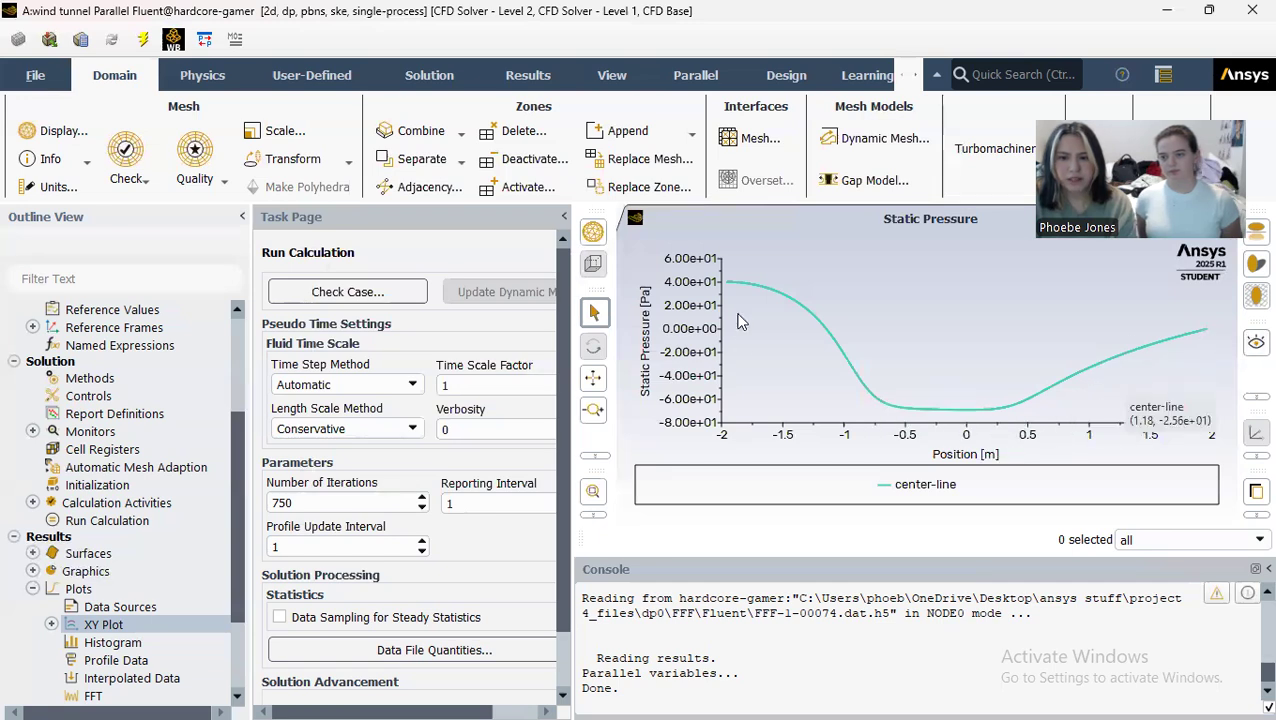
Step: Create an XY plot named velocity-plot showing velocity magnitude along the center-line surface
{"action": "double_click", "coordinate": [103, 624]}
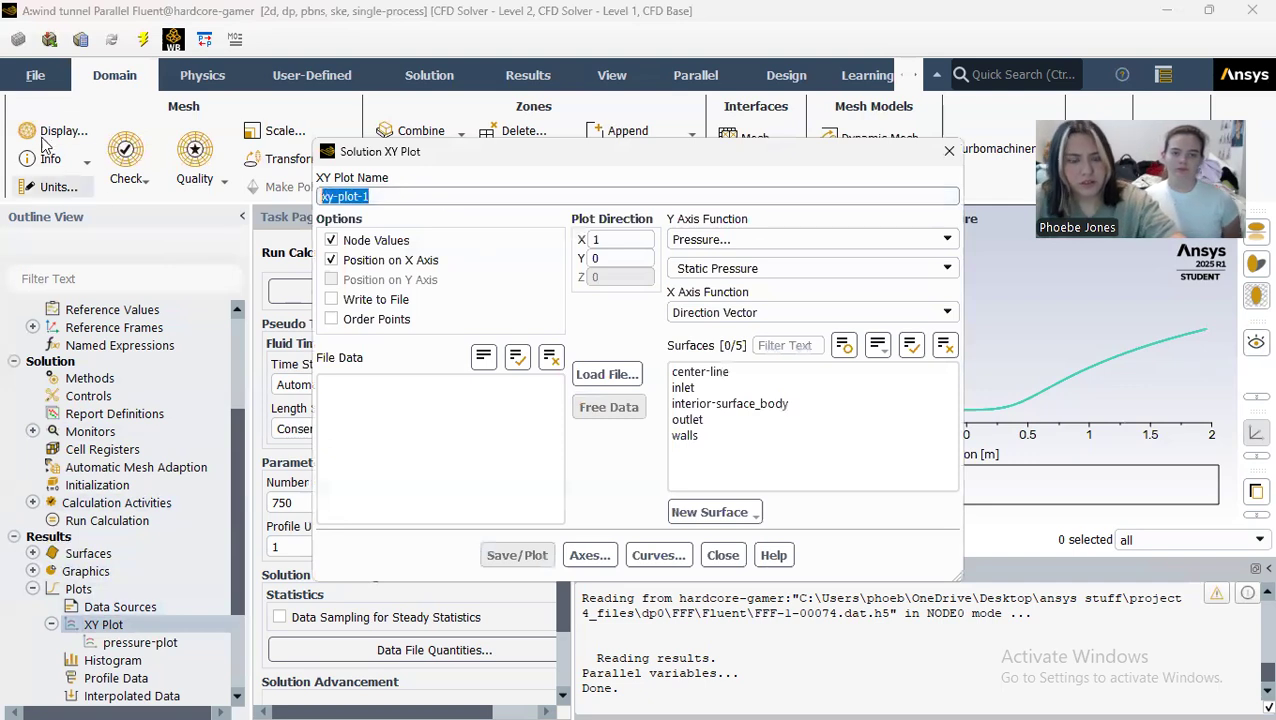
{"action": "type", "text": "velocit"}
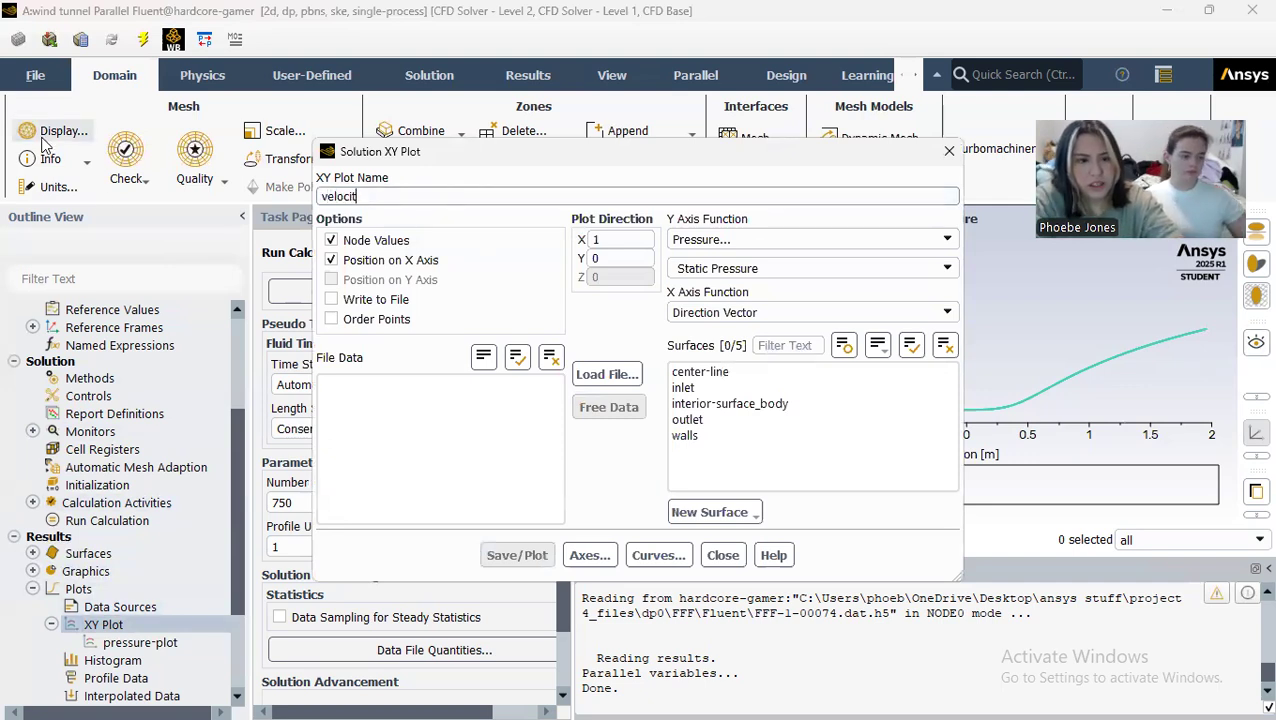
{"action": "type", "text": "y-plot"}
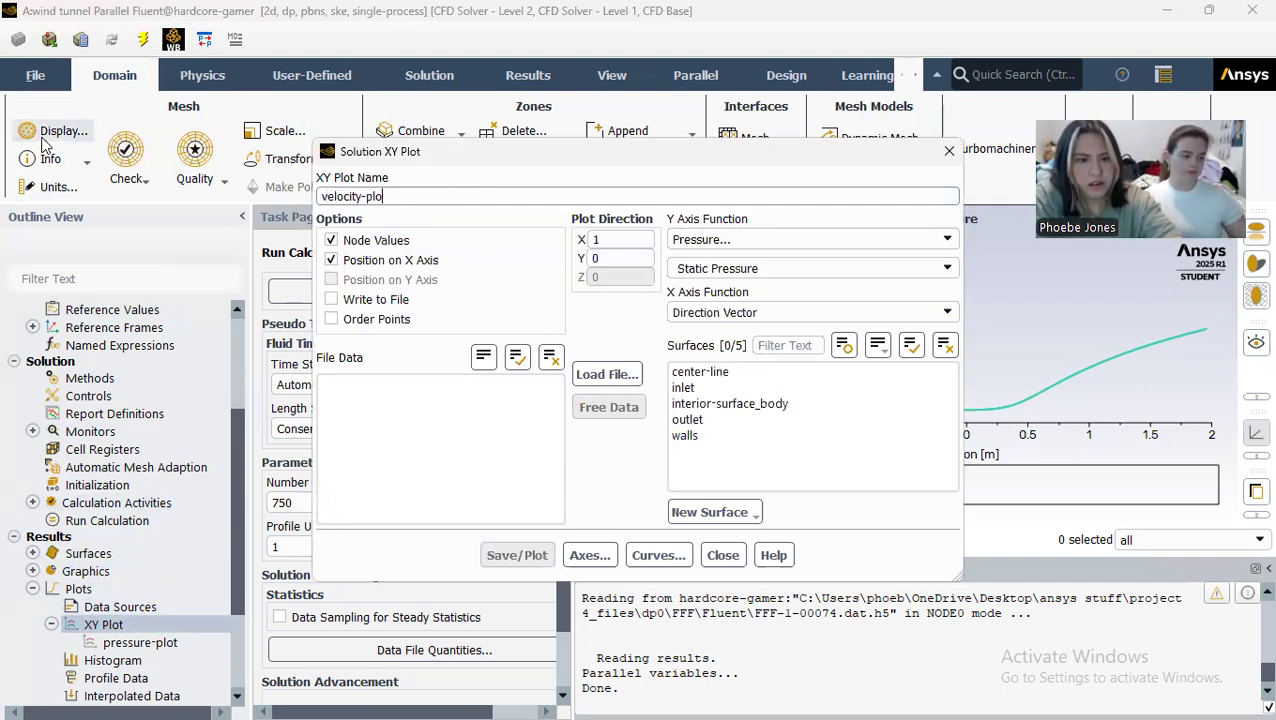
{"action": "left_click", "coordinate": [935, 240]}
{"action": "left_click", "coordinate": [890, 284]}
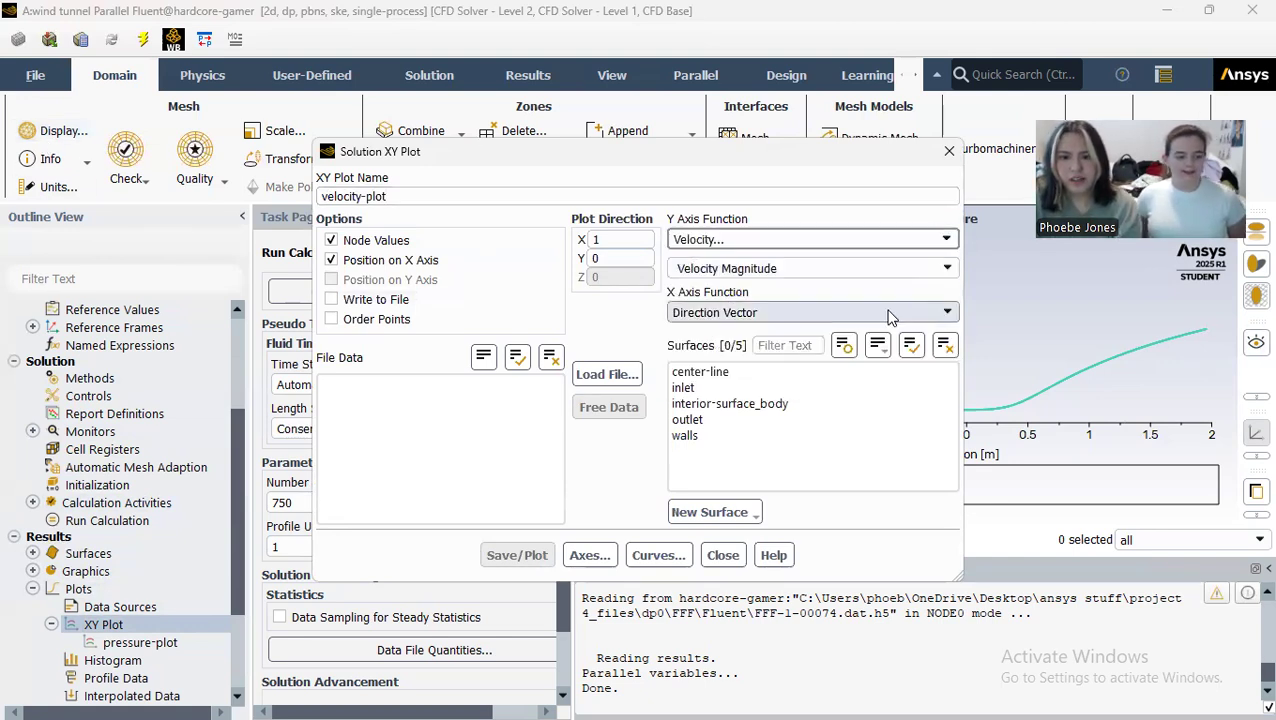
{"action": "left_click", "coordinate": [726, 374]}
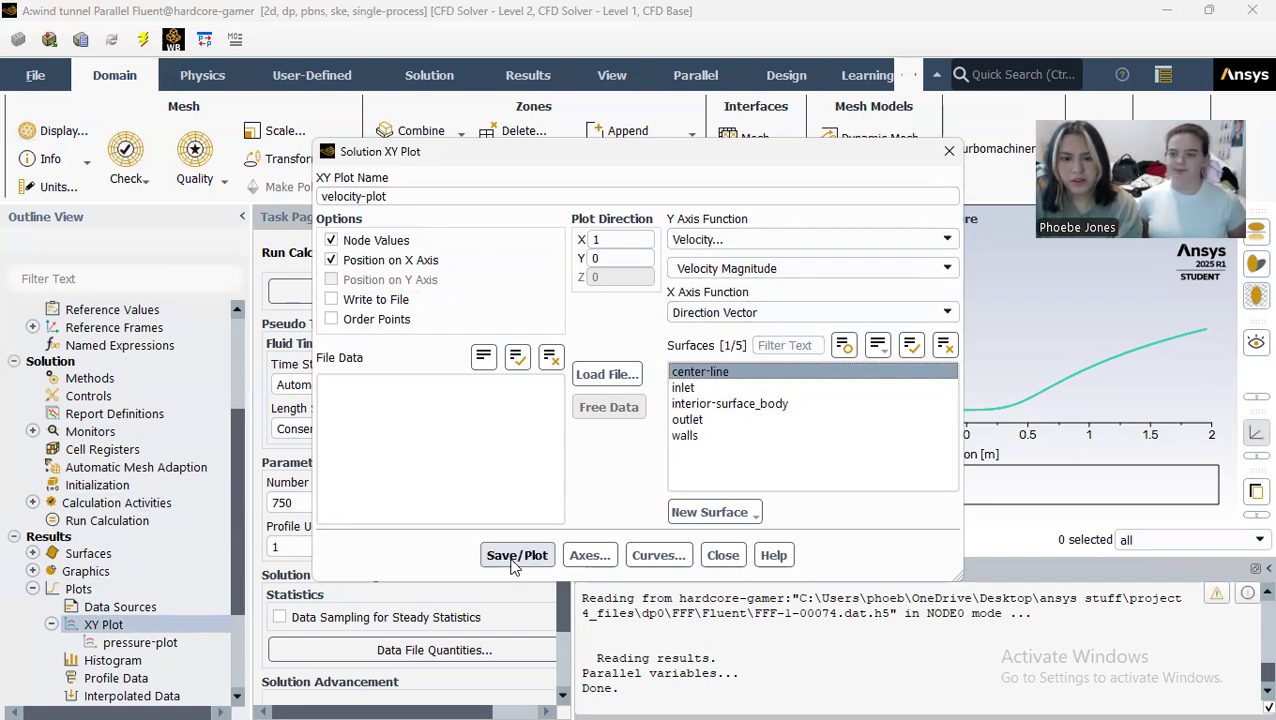
{"action": "left_click", "coordinate": [515, 555]}
{"action": "left_click", "coordinate": [722, 555]}
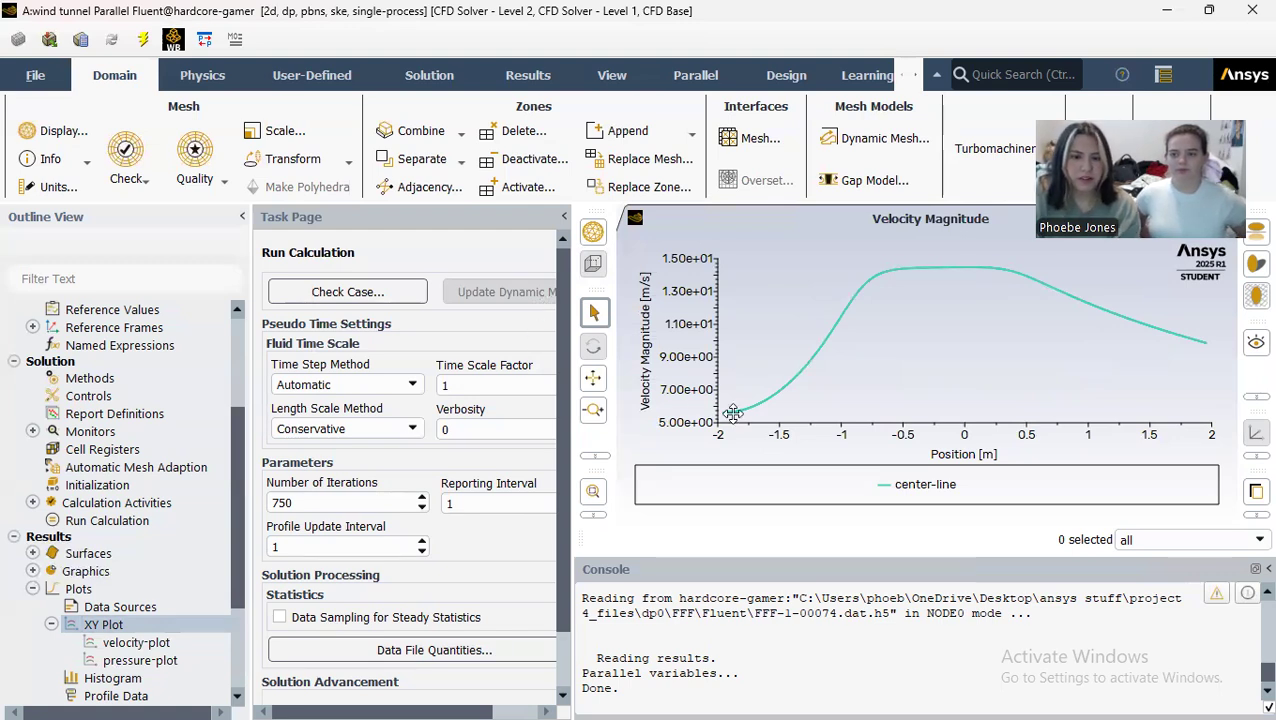
Step: Create an XY plot named total-pressure-plot showing total pressure along the center-line surface
{"action": "double_click", "coordinate": [88, 625]}
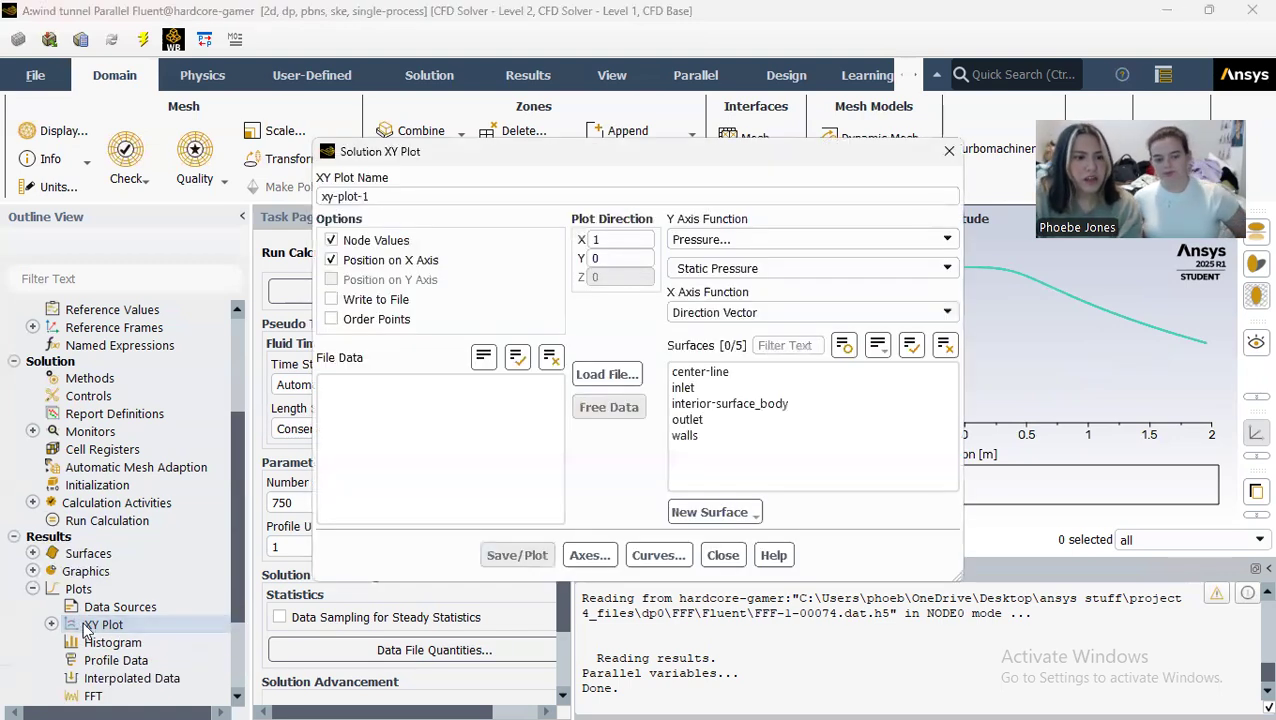
{"action": "left_click_drag", "start_coordinate": [378, 196], "coordinate": [195, 189]}
{"action": "type", "text": "to"}
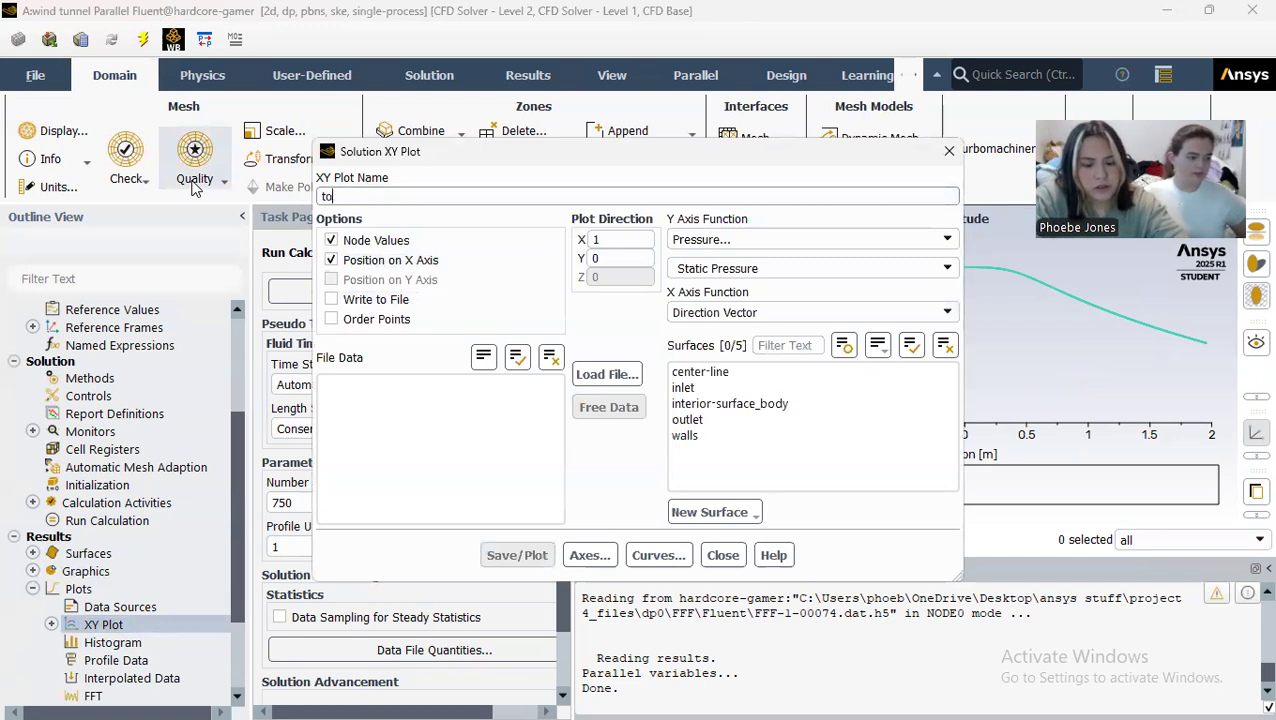
{"action": "type", "text": "tal-pressure-plot"}
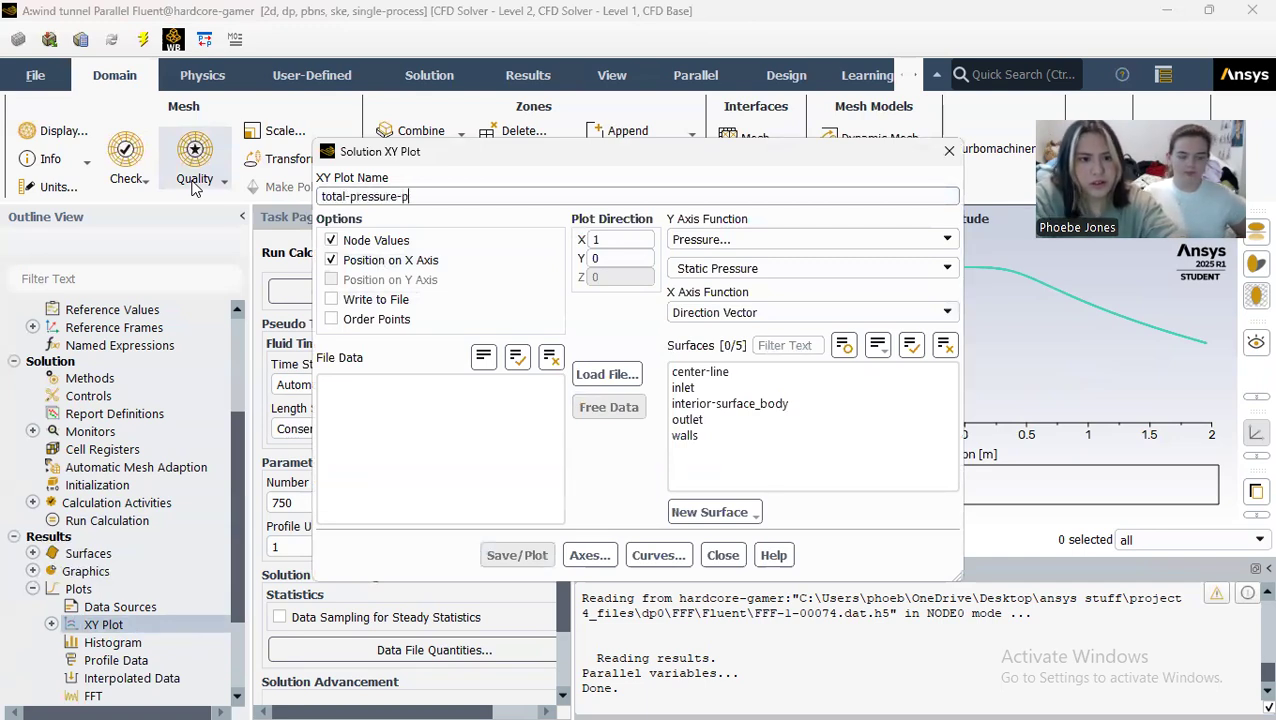
{"action": "left_click", "coordinate": [944, 268]}
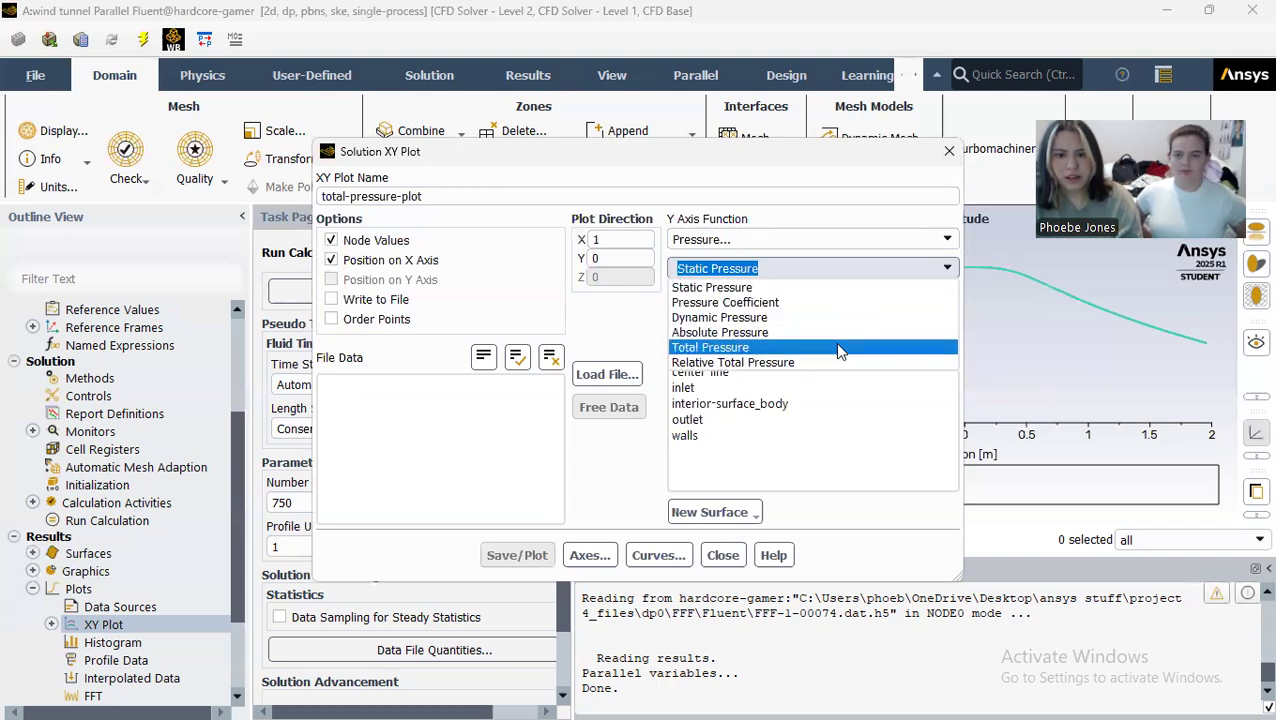
{"action": "left_click", "coordinate": [834, 345]}
{"action": "left_click", "coordinate": [721, 371]}
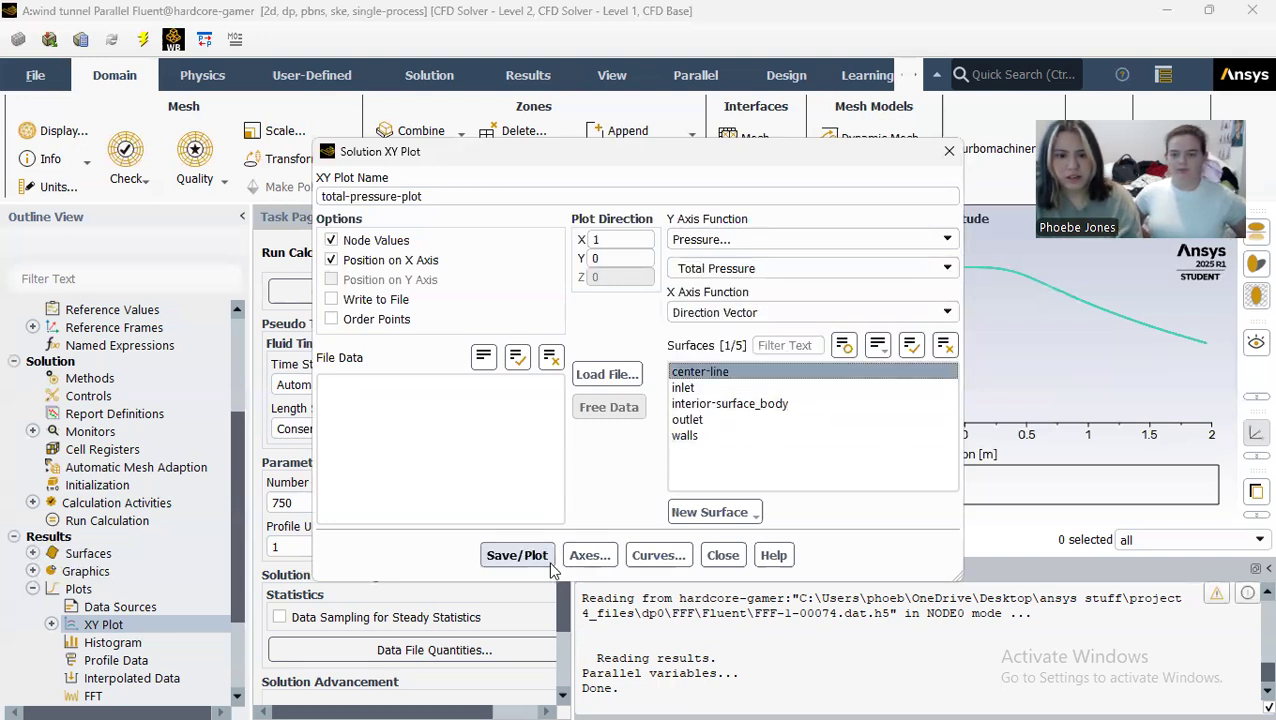
{"action": "left_click", "coordinate": [517, 555]}
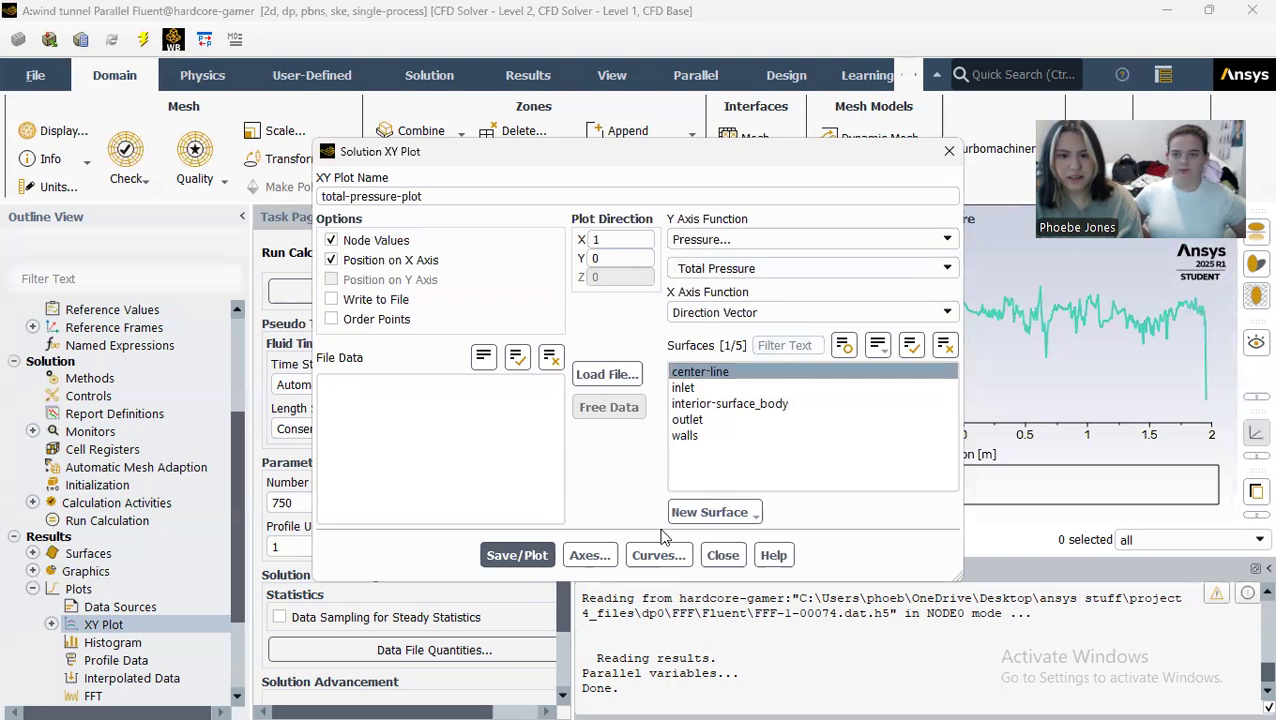
{"action": "left_click", "coordinate": [722, 555]}
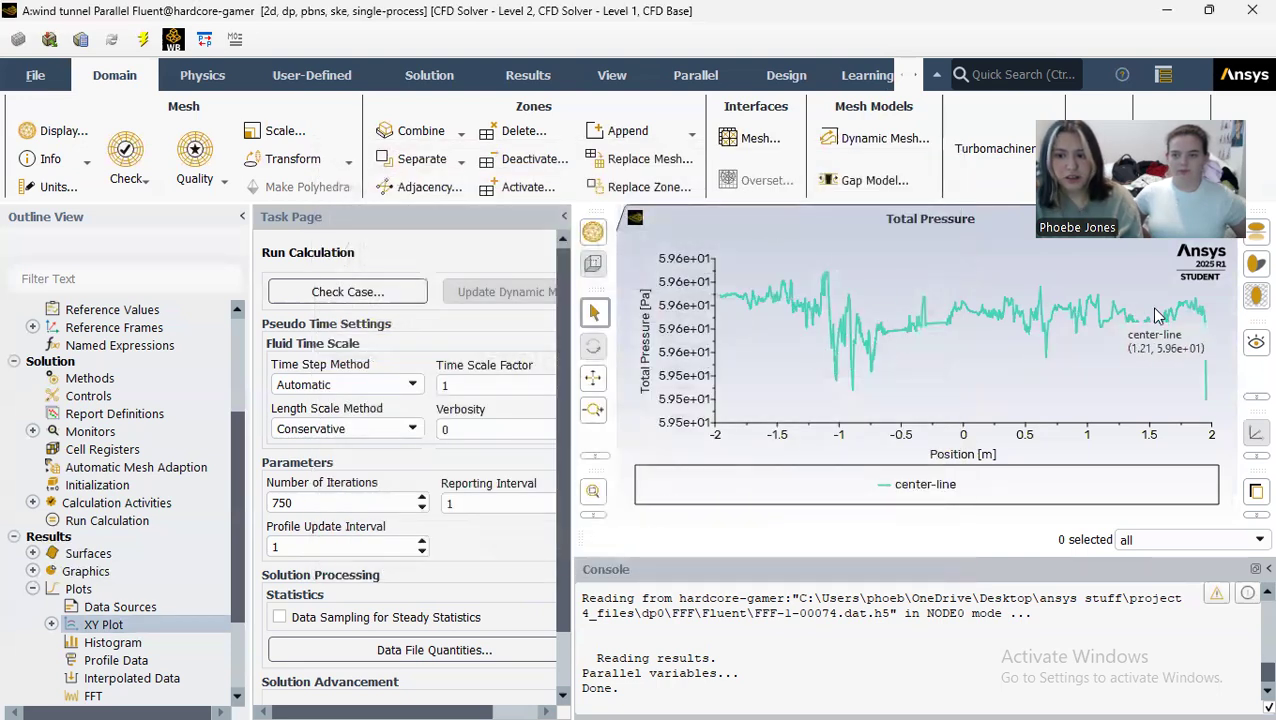
Step: Create an XY plot named dynamic-pressure showing dynamic pressure along the center-line surface
{"action": "double_click", "coordinate": [127, 628]}
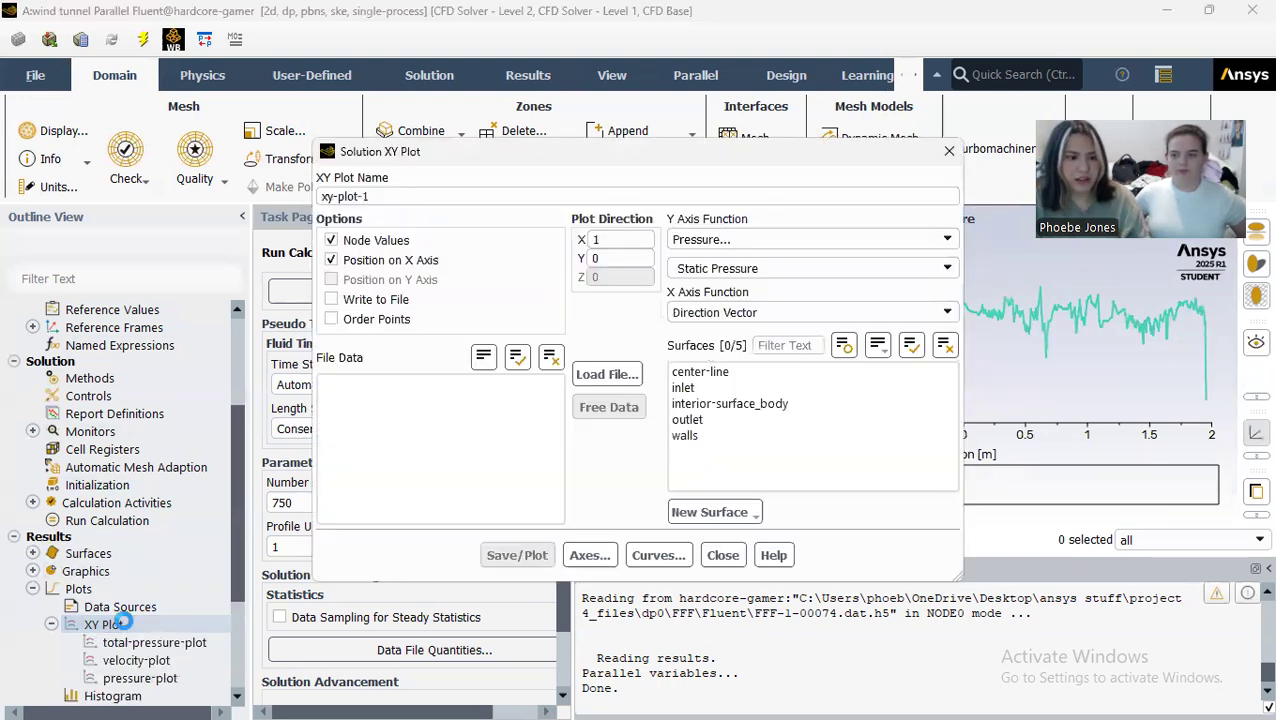
{"action": "left_click_drag", "start_coordinate": [437, 194], "coordinate": [183, 188]}
{"action": "type", "text": "dym"}
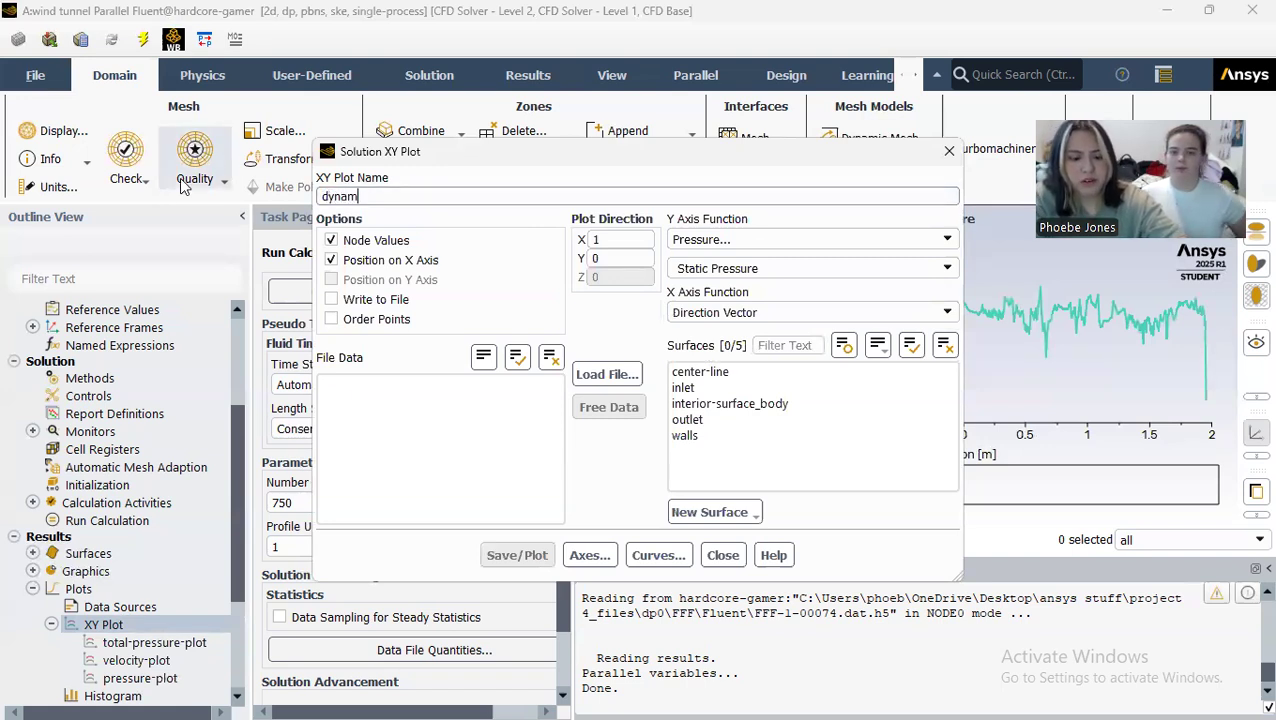
{"action": "type", "text": "amic-pressure"}
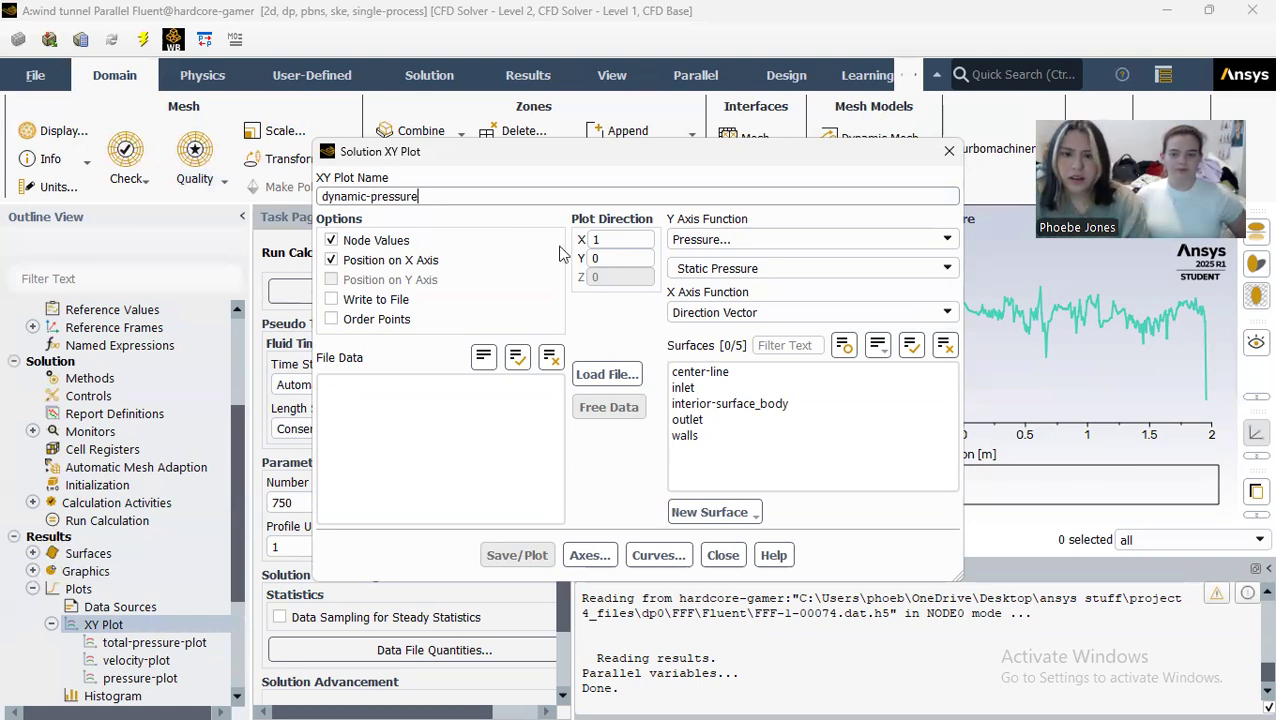
{"action": "left_click", "coordinate": [945, 269]}
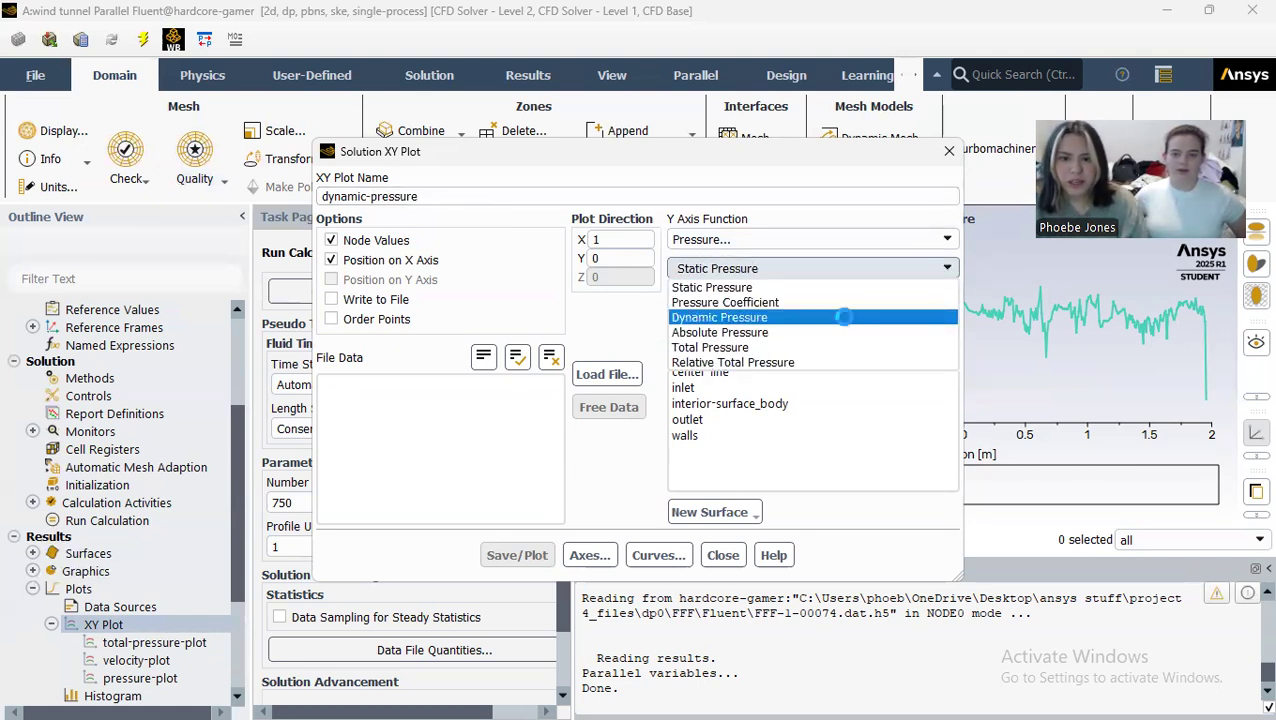
{"action": "left_click", "coordinate": [840, 318]}
{"action": "left_click", "coordinate": [700, 372]}
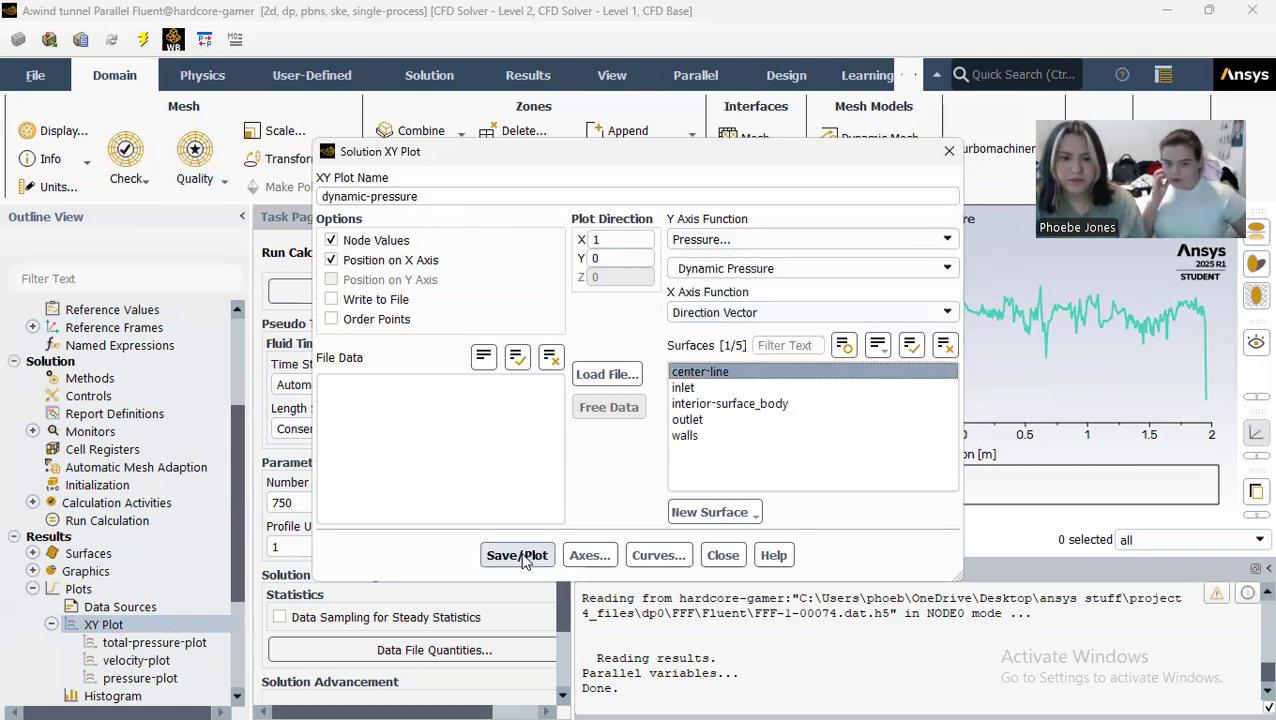
{"action": "left_click", "coordinate": [521, 555]}
{"action": "left_click", "coordinate": [718, 558]}
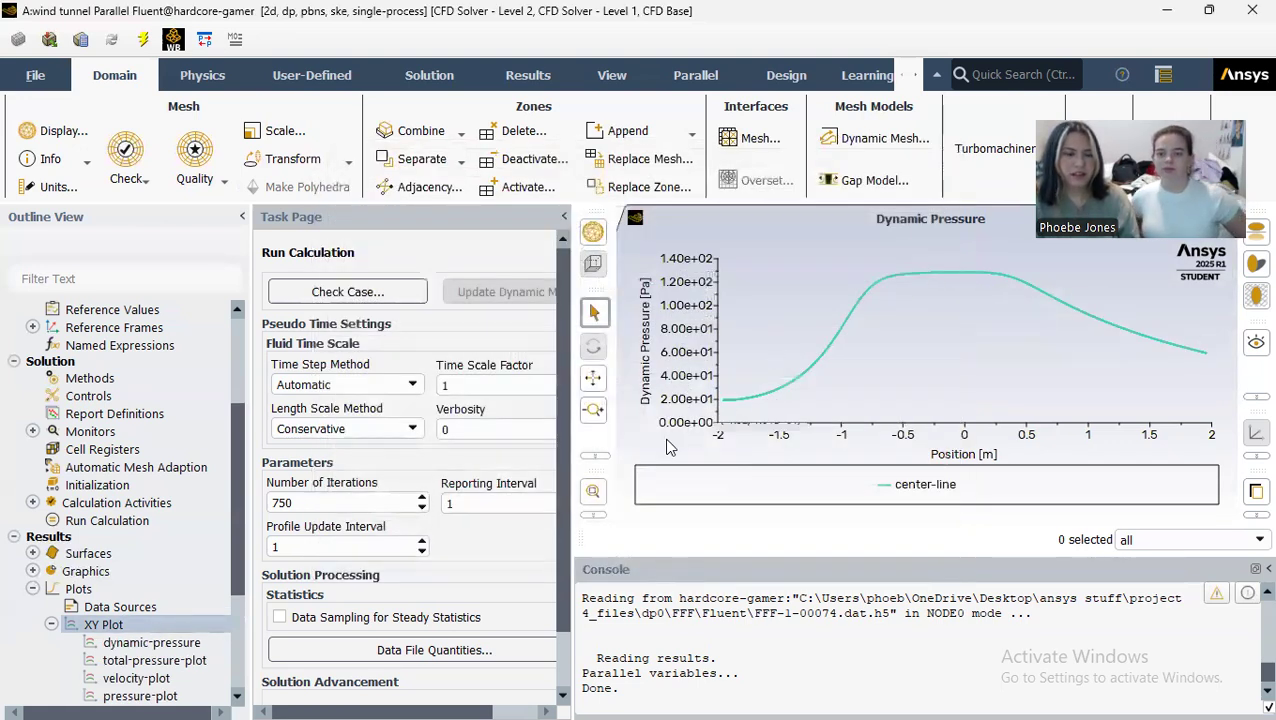
Step: In a new XY plot, define a line surface with end points (0, -.3048) and (0, 0.3048) m
{"action": "scroll", "coordinate": [152, 628], "scroll_direction": "down", "scroll_amount": 1}
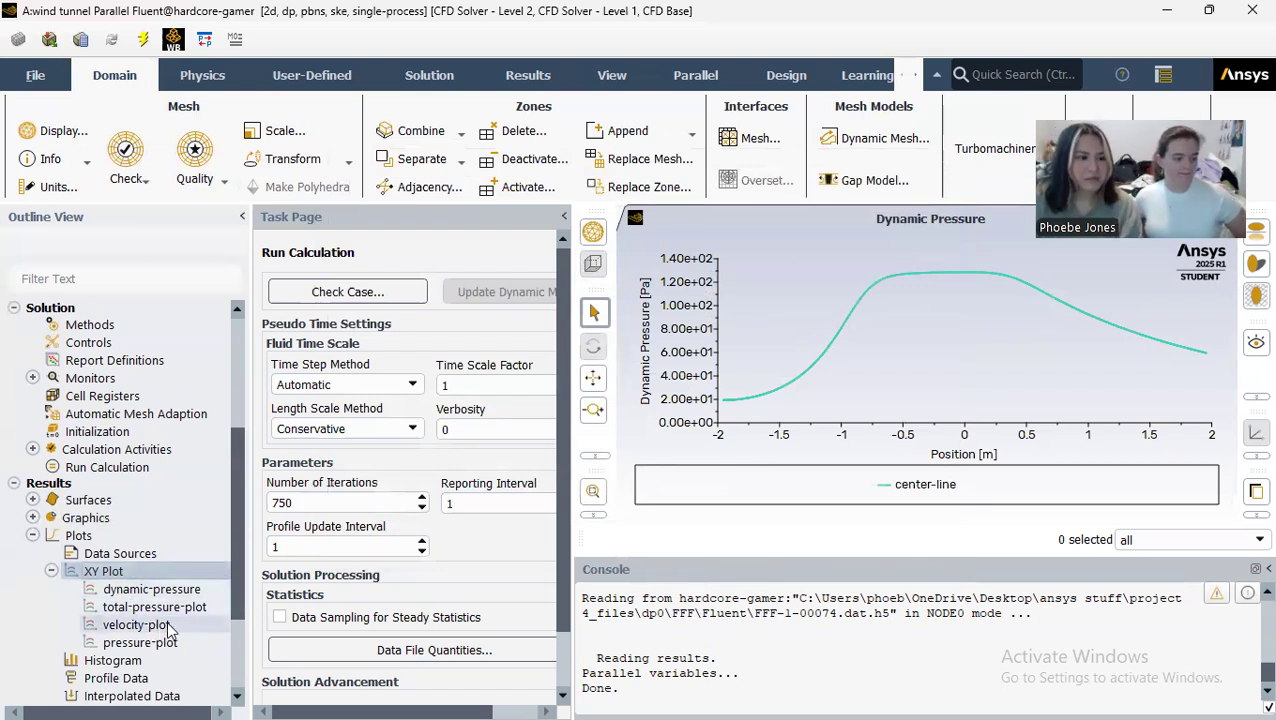
{"action": "double_click", "coordinate": [108, 572]}
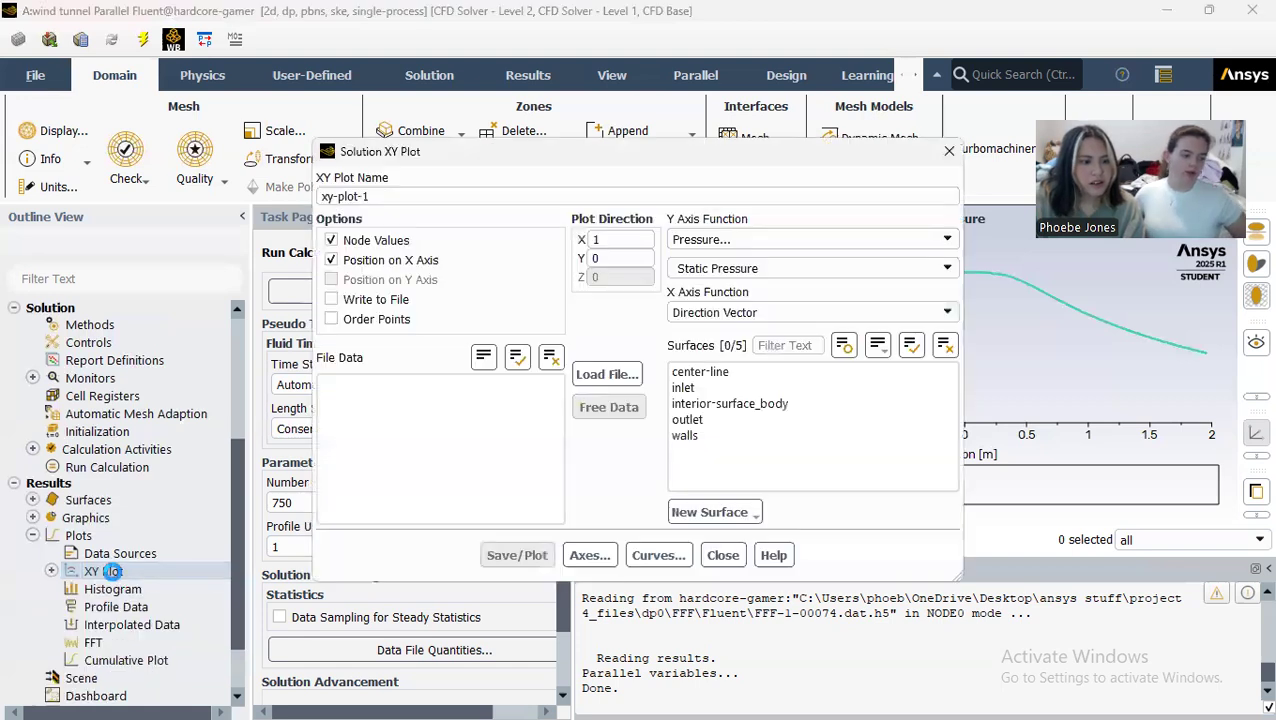
{"action": "left_click", "coordinate": [745, 518]}
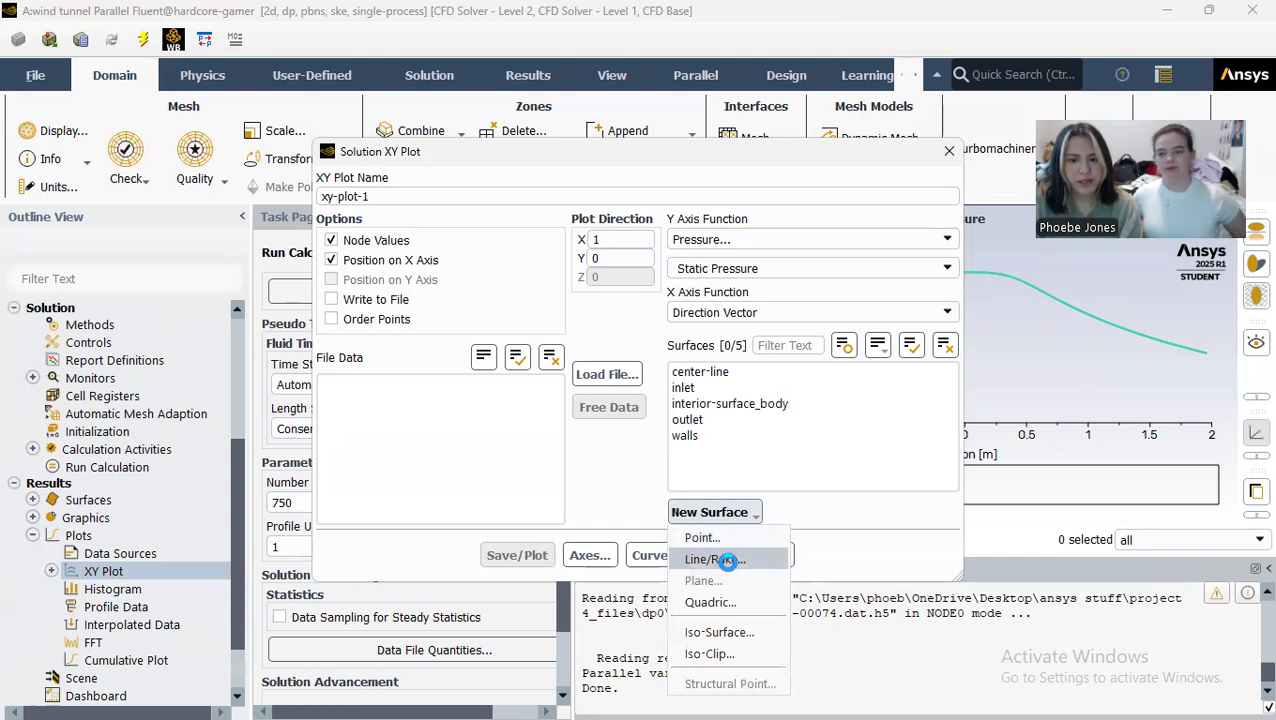
{"action": "left_click", "coordinate": [726, 561]}
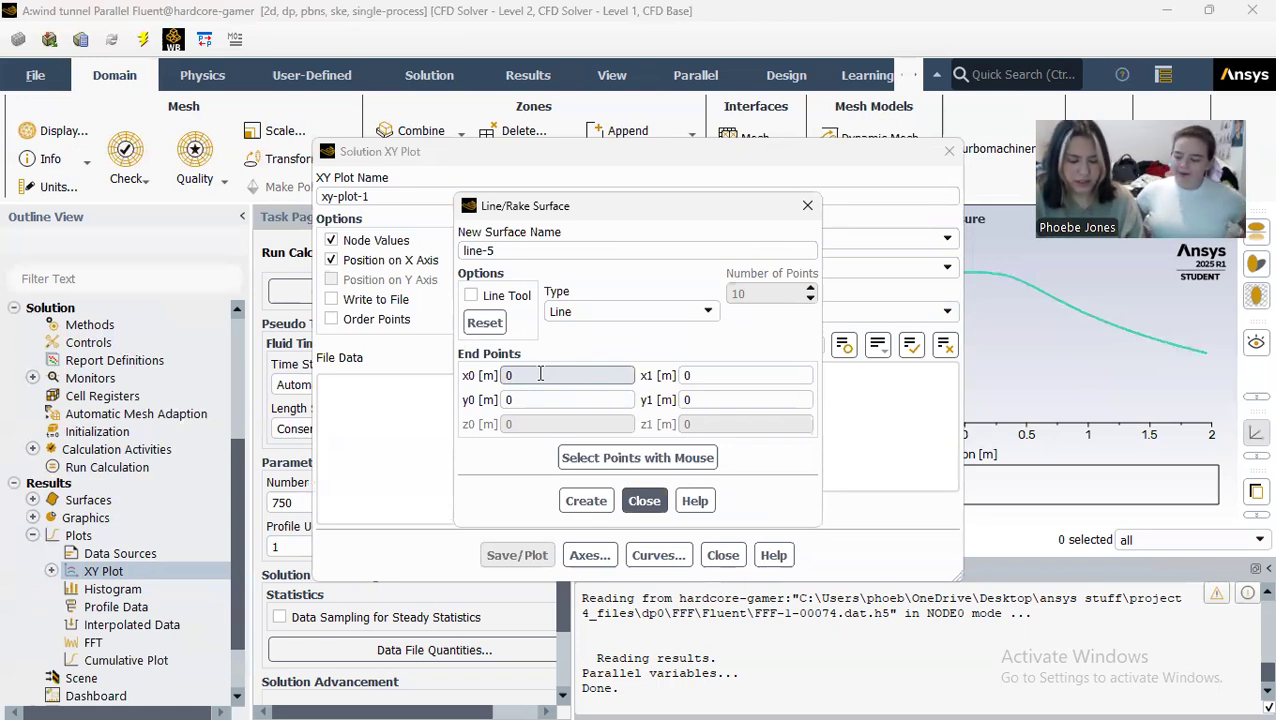
{"action": "left_click_drag", "start_coordinate": [535, 399], "coordinate": [473, 404]}
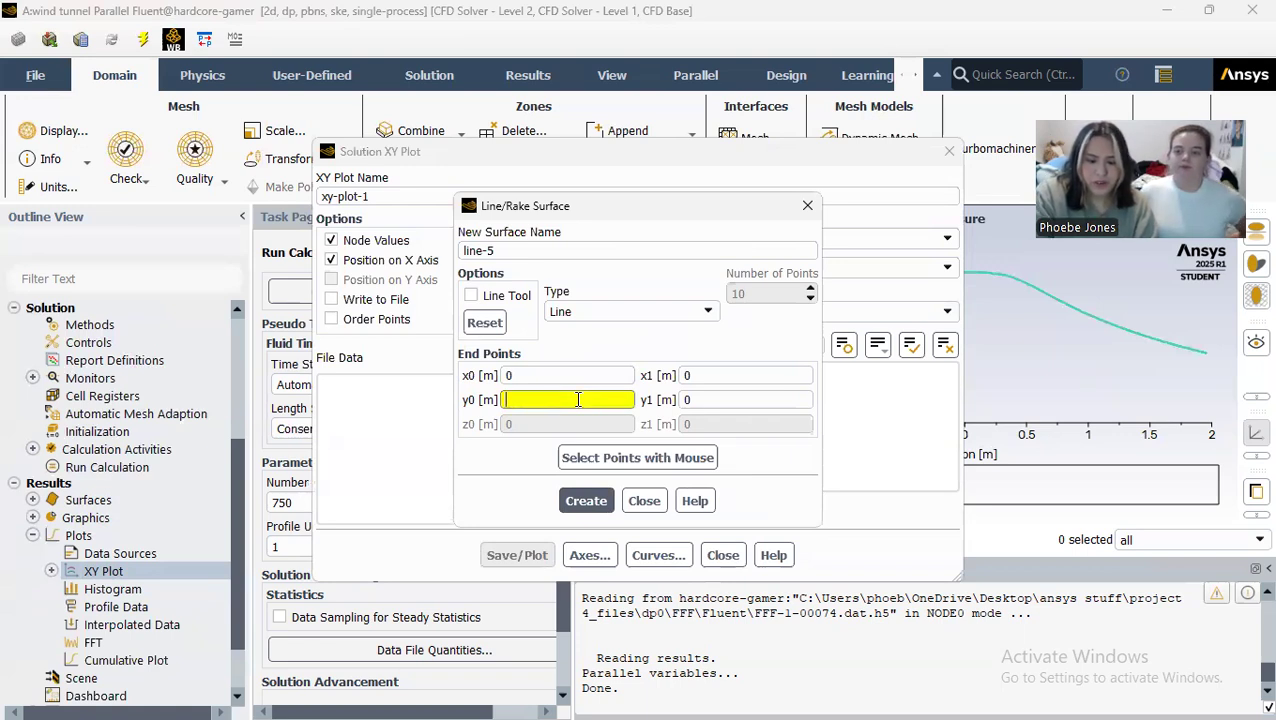
{"action": "type", "text": "-.3048"}
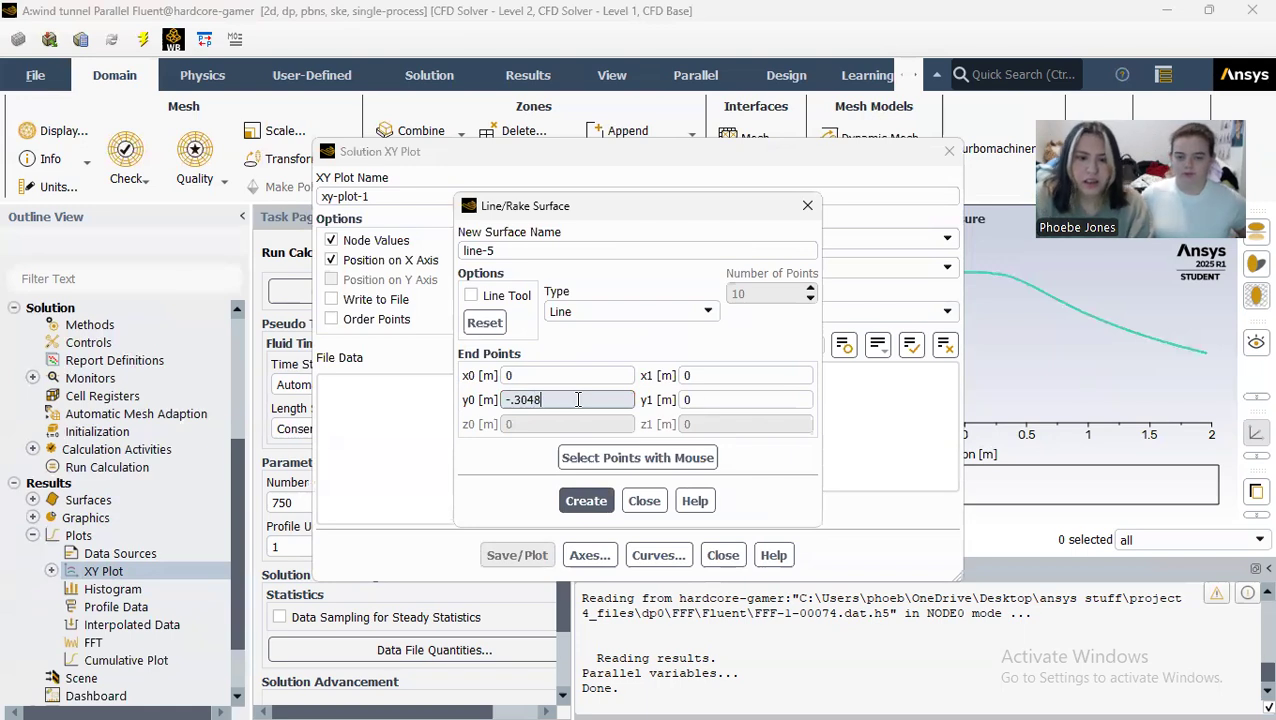
{"action": "left_click", "coordinate": [720, 400]}
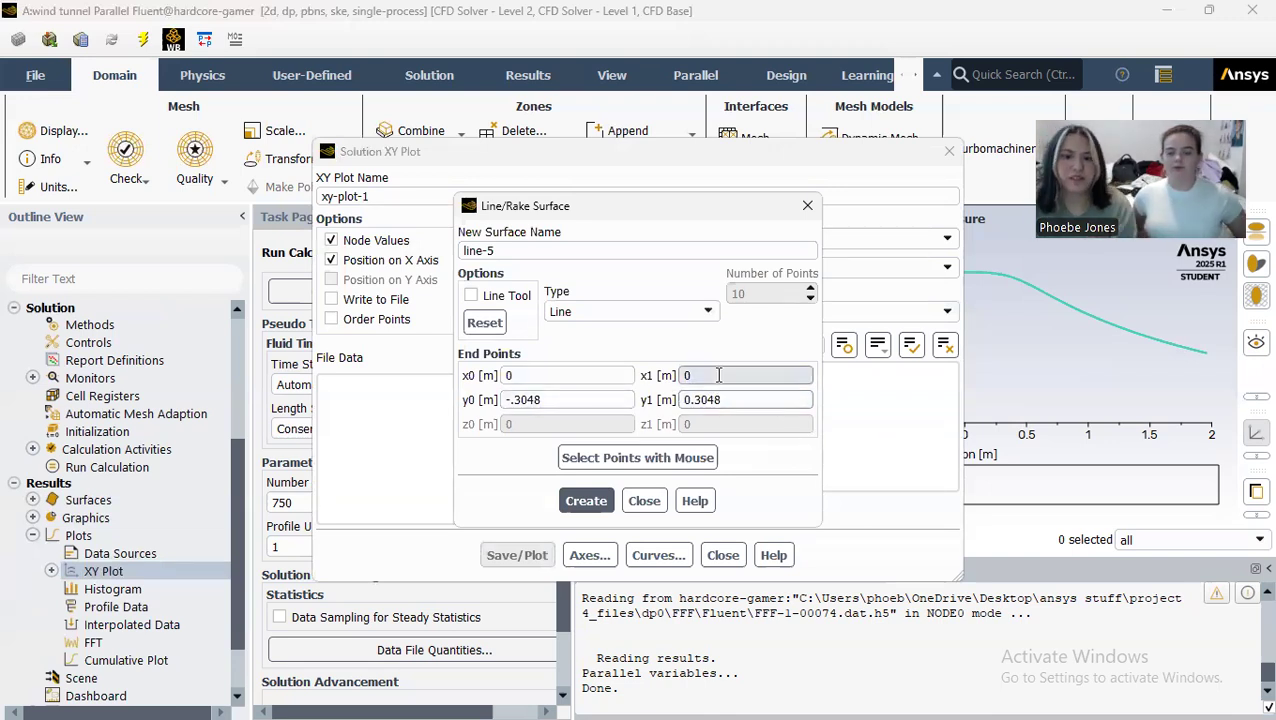
Step: Name the new line surface vertical-line and create it
{"action": "left_click", "coordinate": [586, 501]}
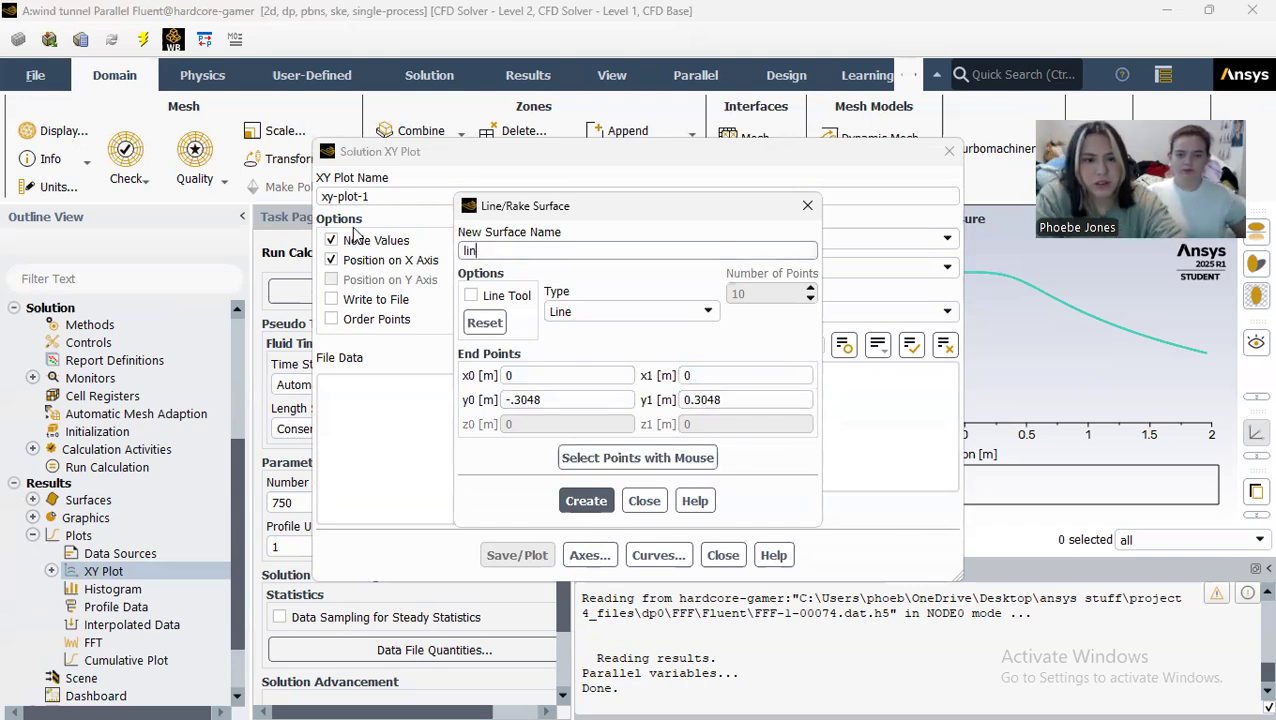
{"action": "type", "text": "vertical-l"}
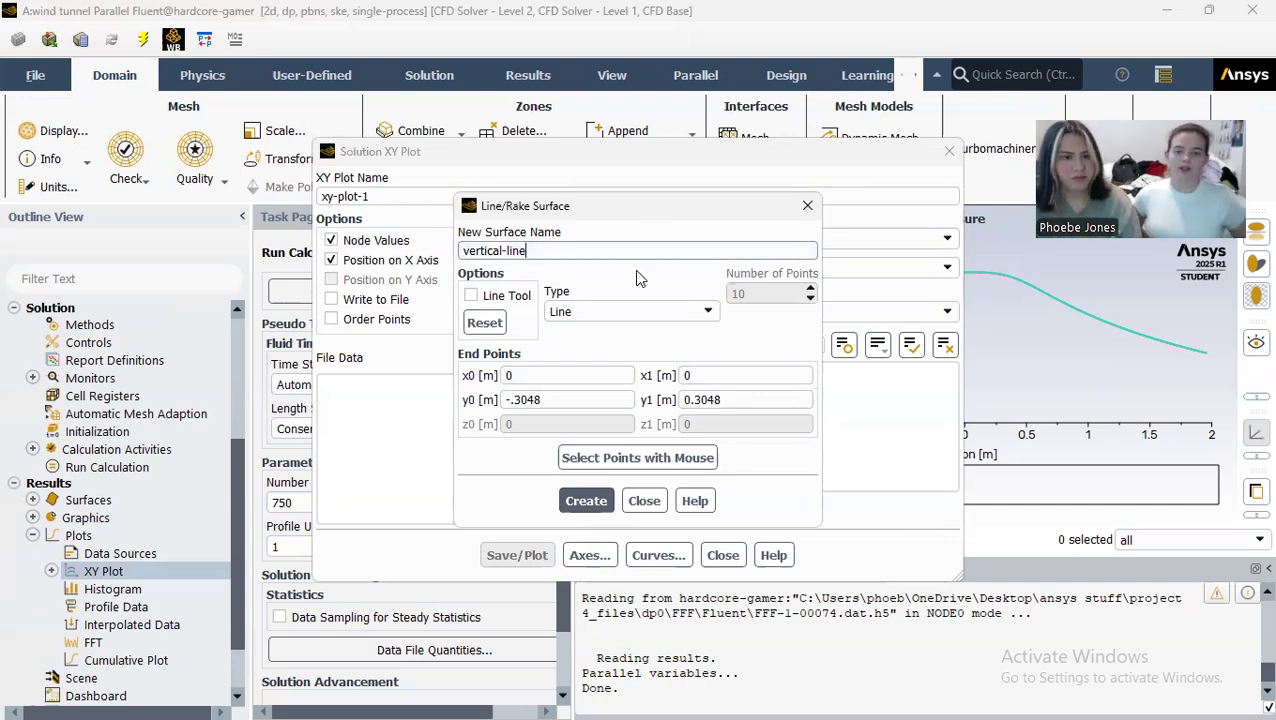
{"action": "left_click", "coordinate": [600, 501]}
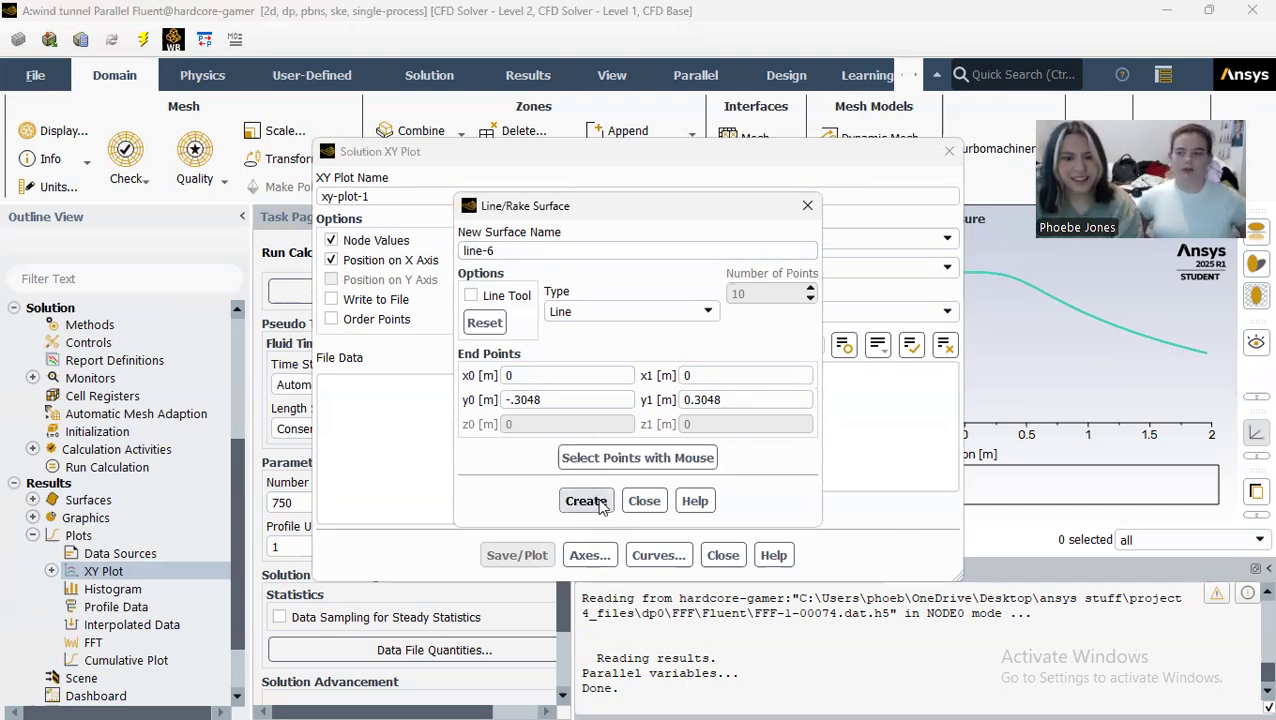
{"action": "left_click", "coordinate": [644, 501]}
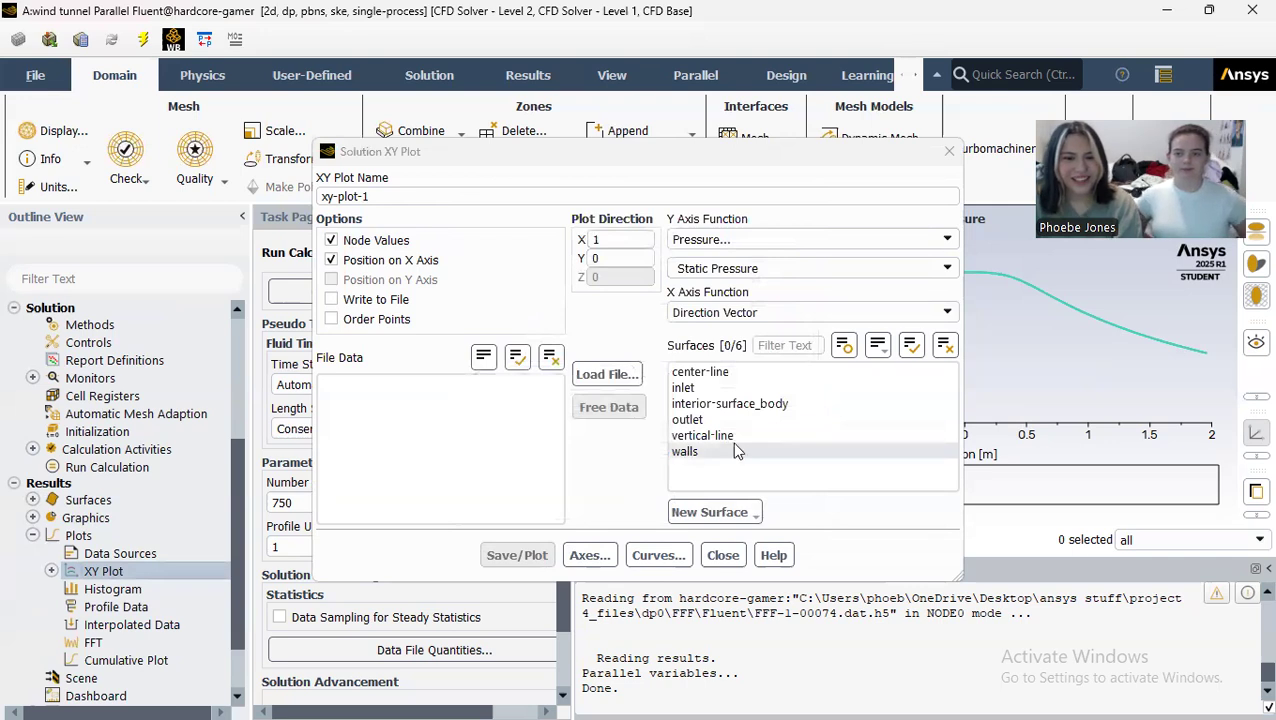
Step: Name the XY plot vert-pressure and set its plot direction to X 0, Y 1
{"action": "left_click", "coordinate": [399, 194]}
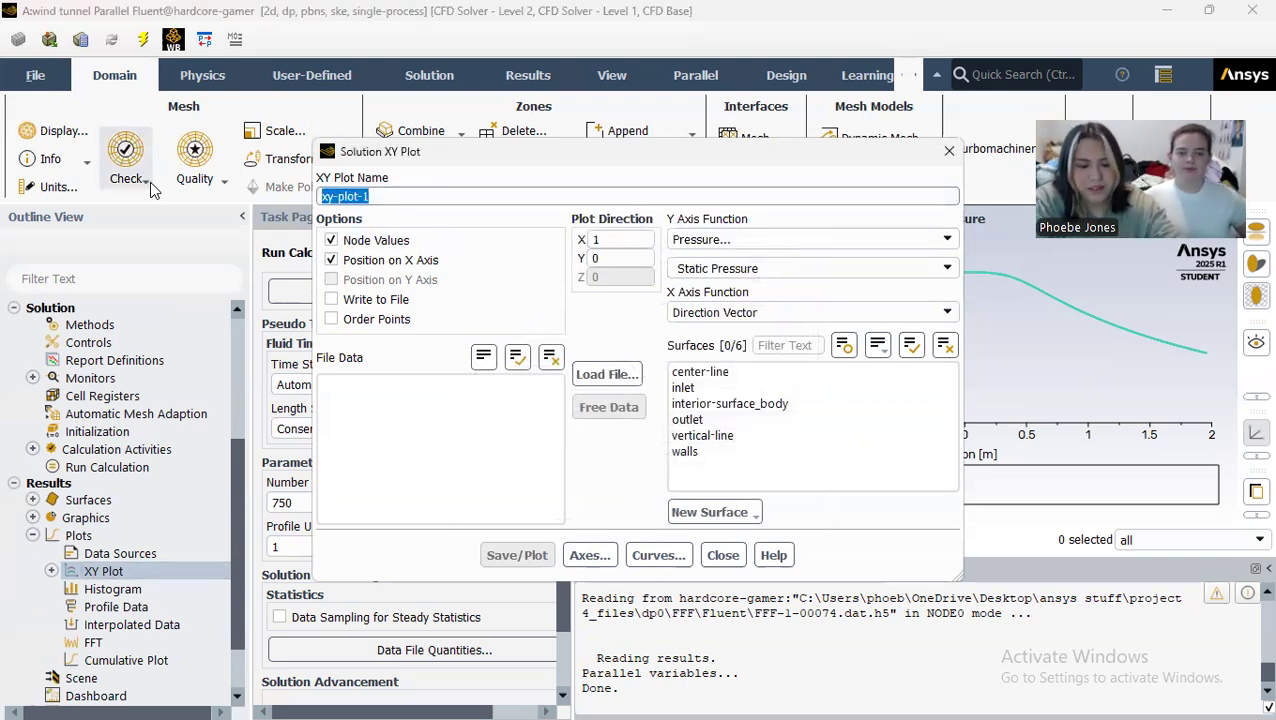
{"action": "type", "text": "vert-pressure"}
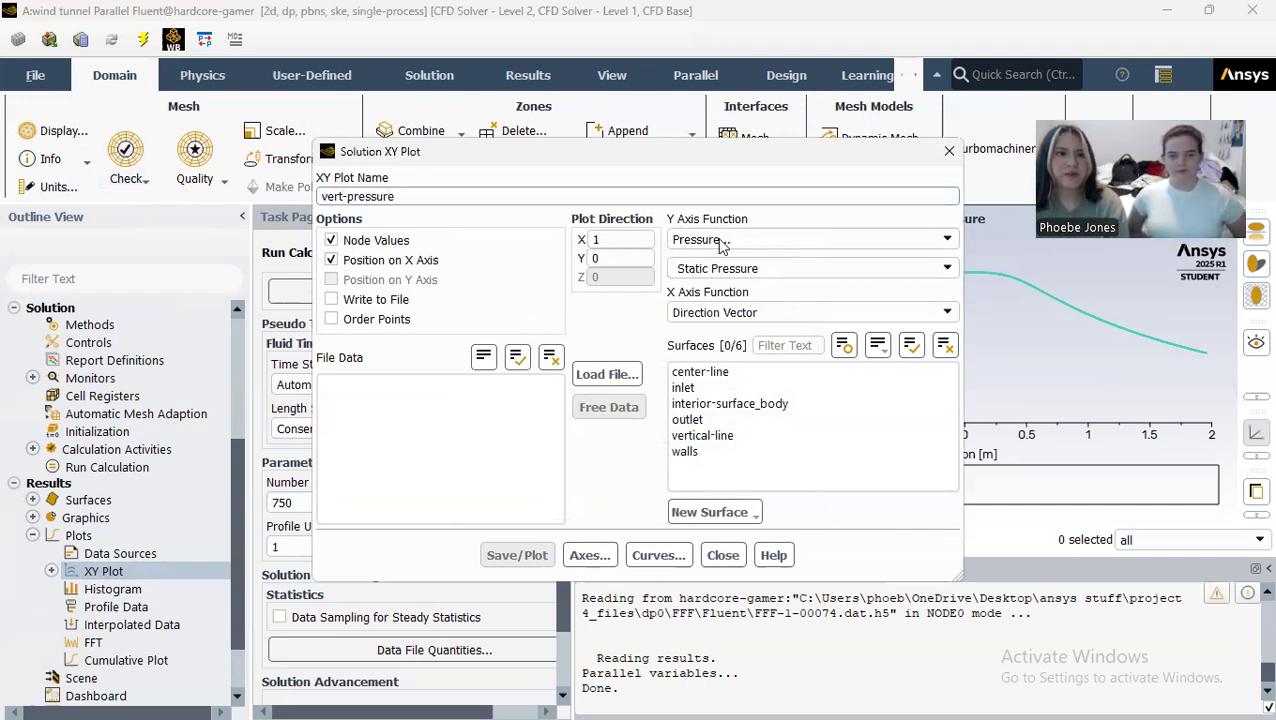
{"action": "left_click", "coordinate": [634, 241]}
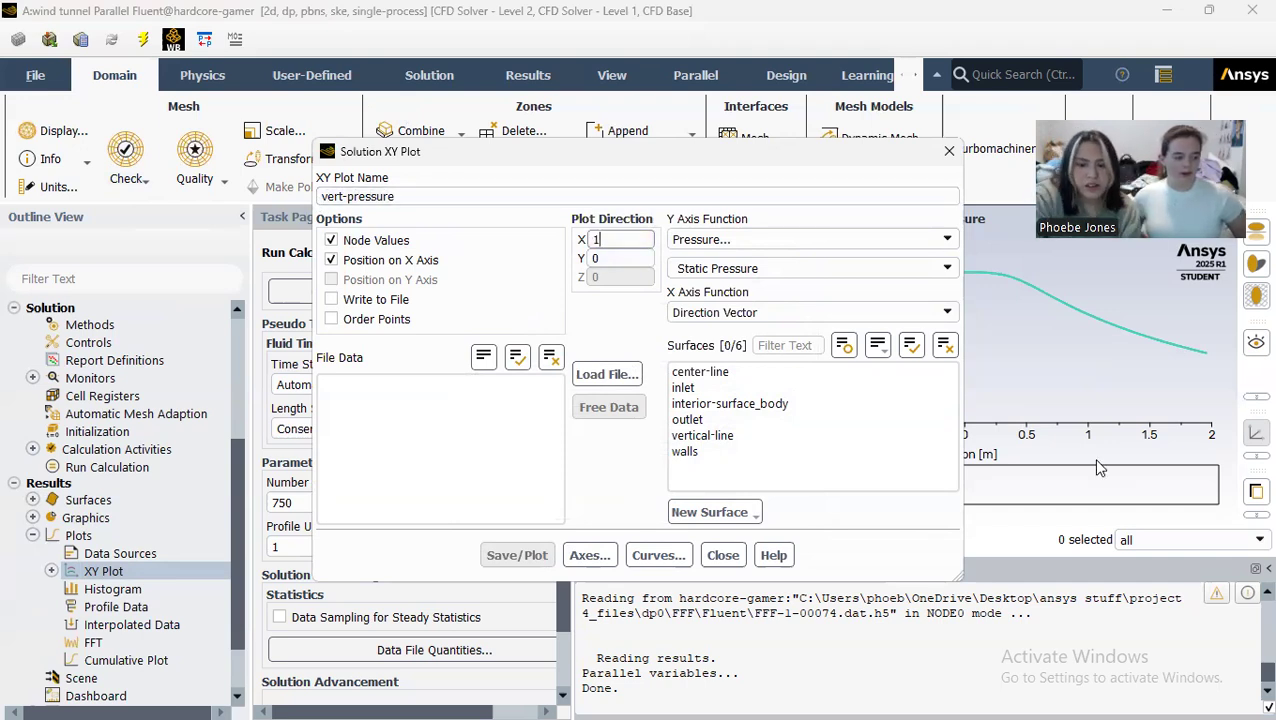
{"action": "key", "text": "BackSpace"}
{"action": "type", "text": "0"}
{"action": "left_click", "coordinate": [622, 256]}
{"action": "type", "text": "1"}
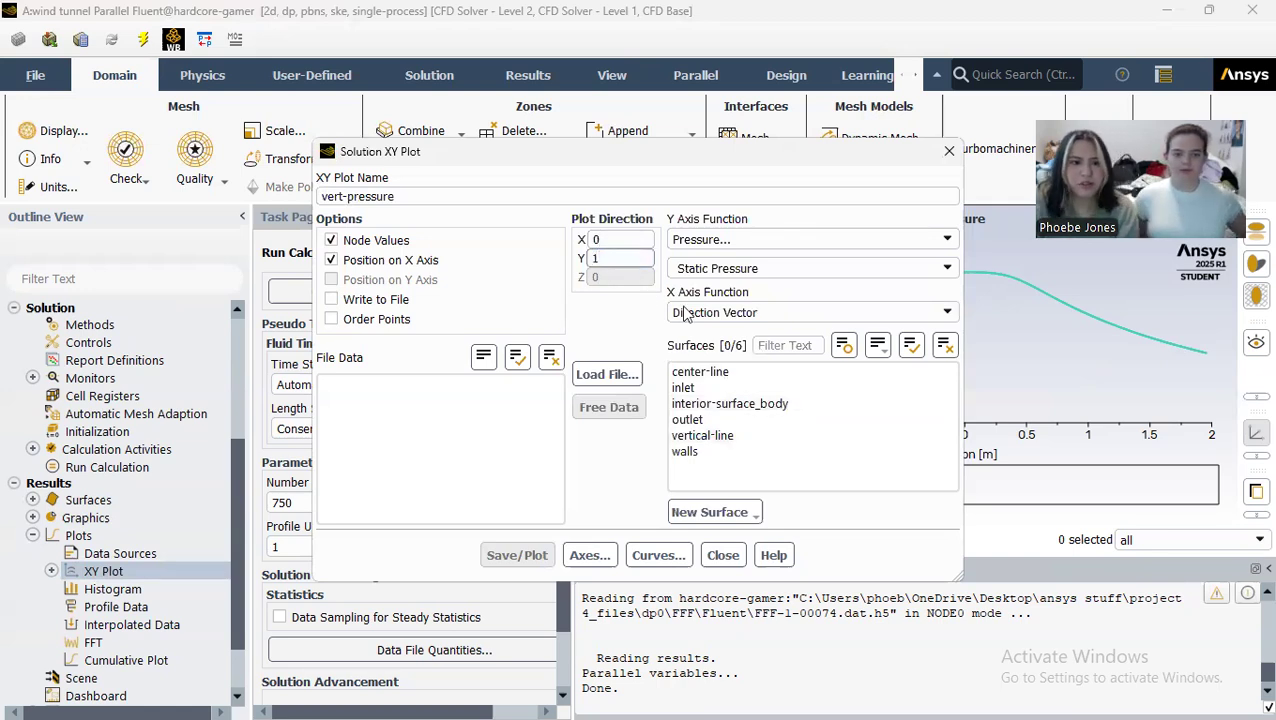
Step: Put the position on the Y axis of the plot instead of the X axis
{"action": "left_click", "coordinate": [331, 260]}
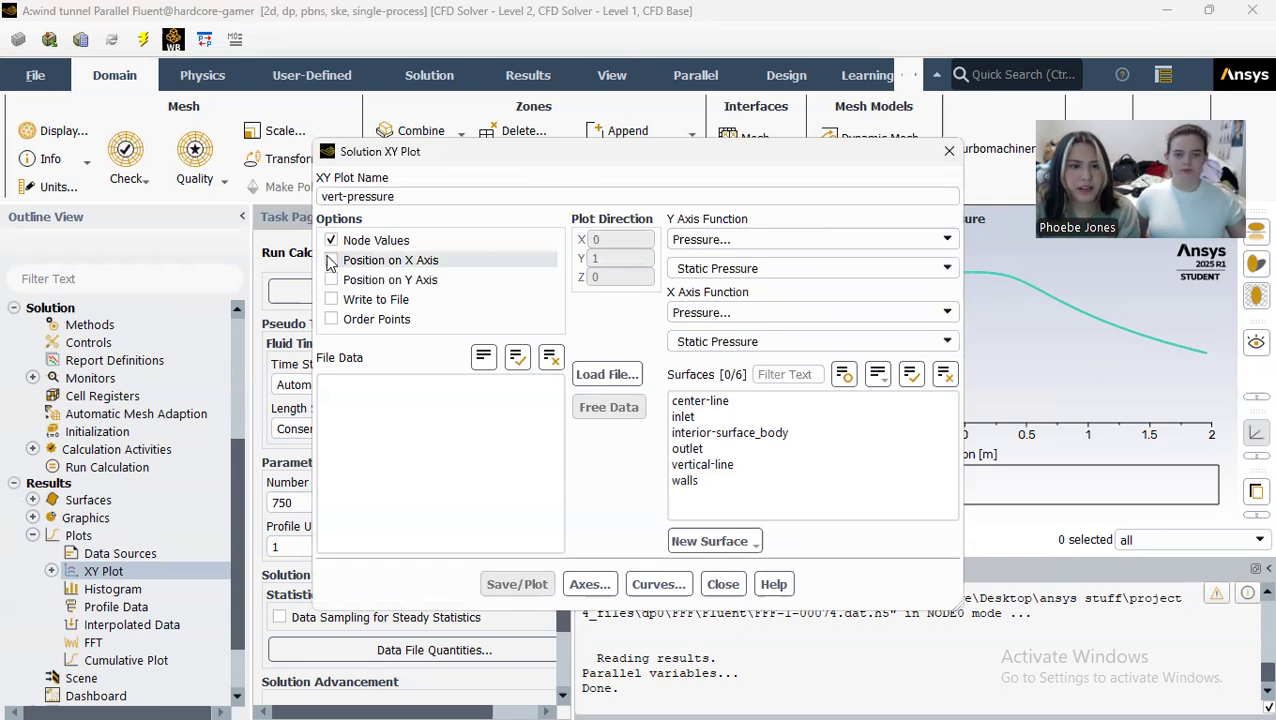
{"action": "left_click", "coordinate": [331, 280]}
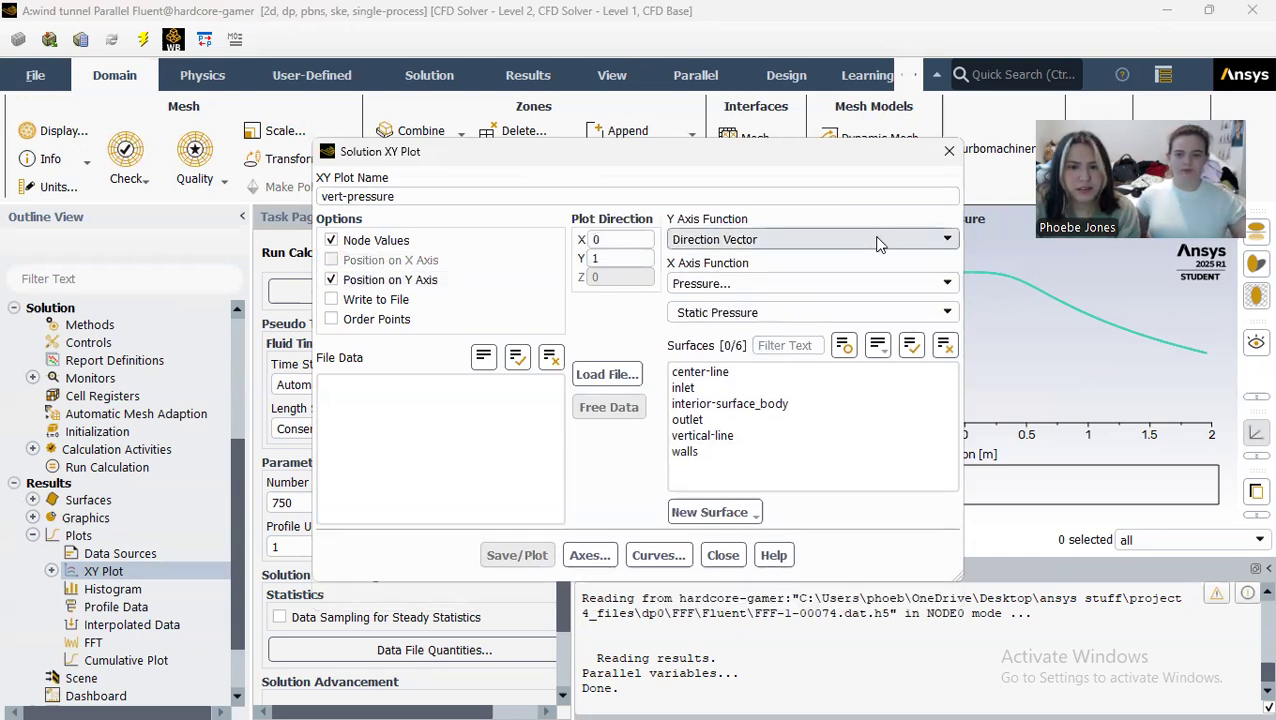
{"action": "left_click", "coordinate": [945, 240]}
{"action": "left_click", "coordinate": [945, 241]}
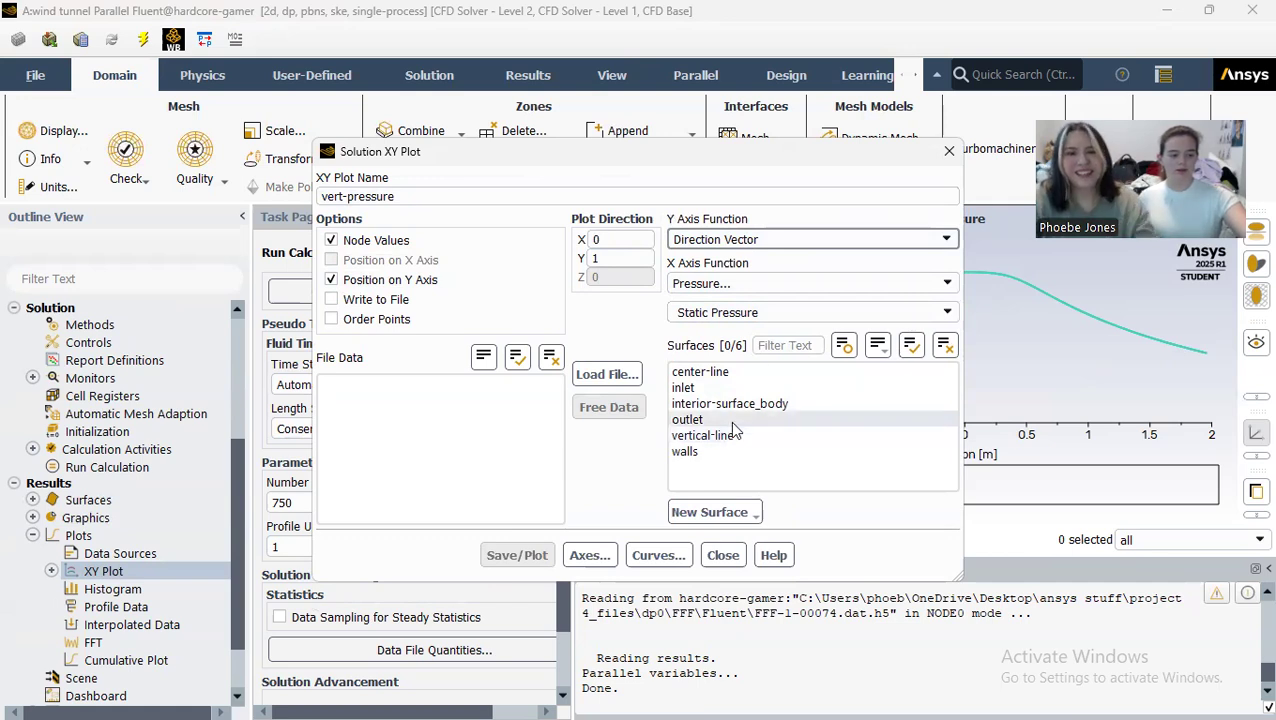
Step: Rename the XY plot vert-velocity
{"action": "left_click", "coordinate": [375, 196]}
{"action": "left_click_drag", "start_coordinate": [398, 196], "coordinate": [348, 196]}
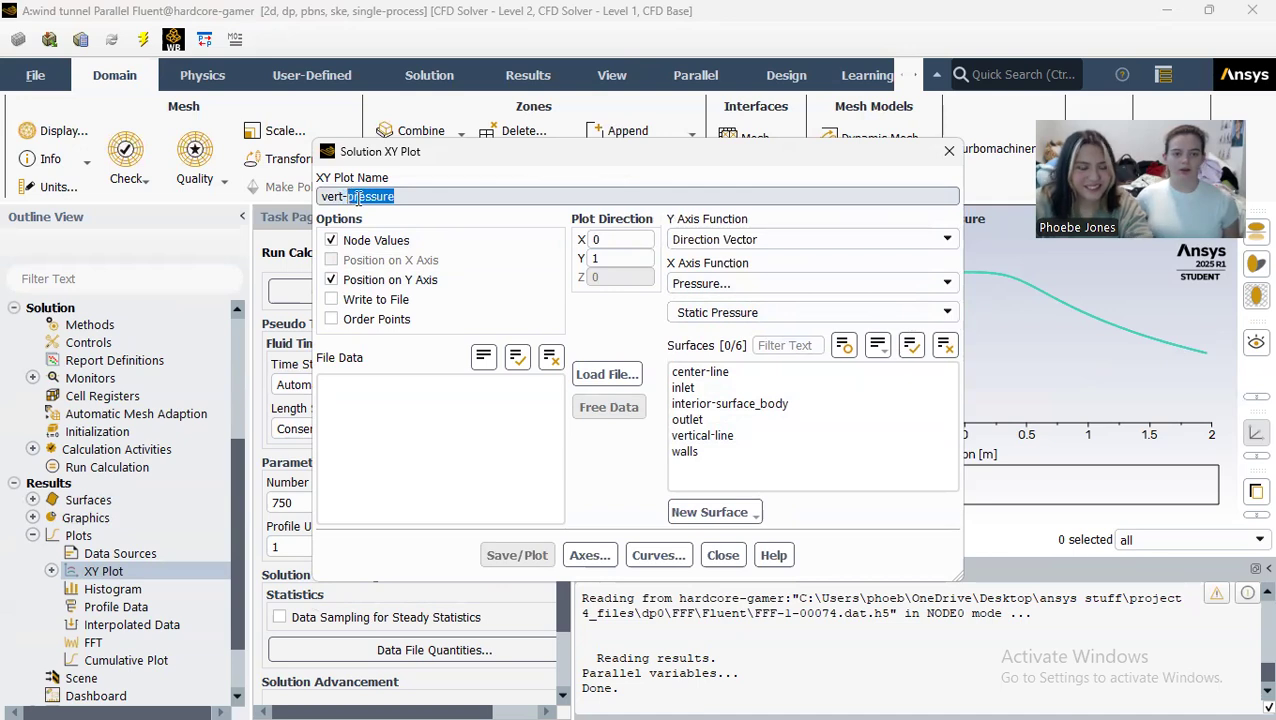
{"action": "type", "text": "veloc"}
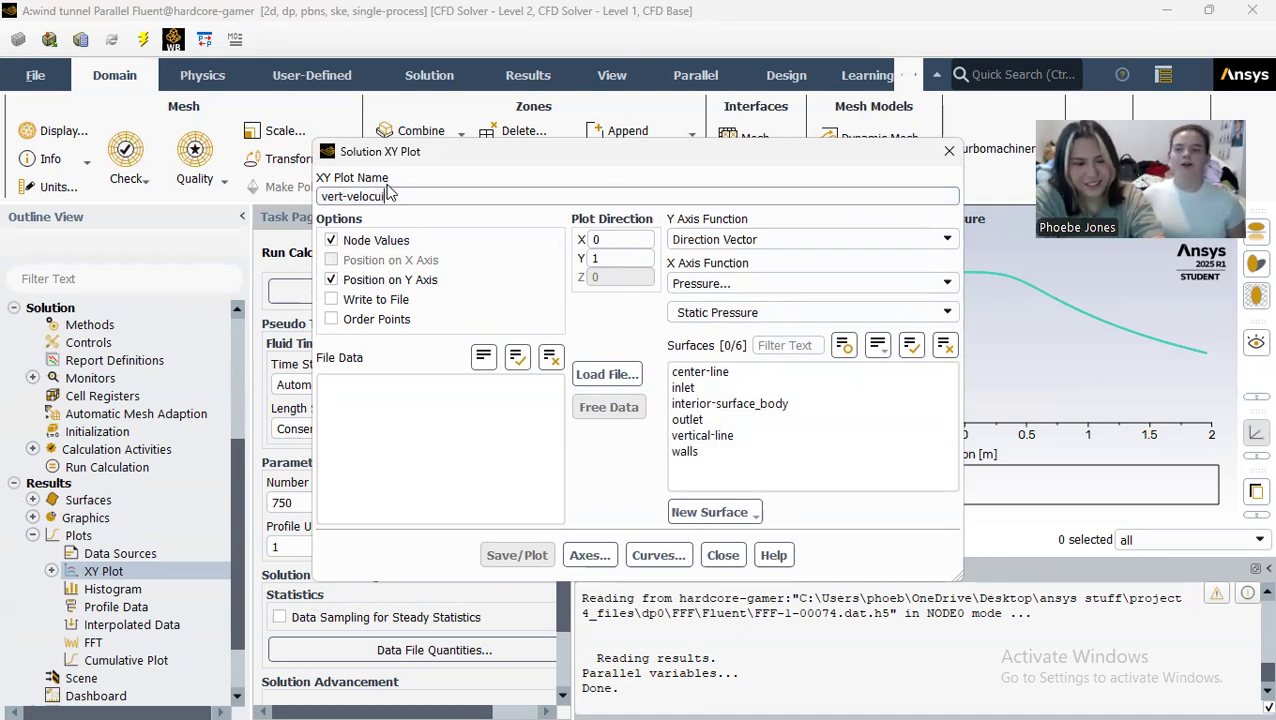
{"action": "type", "text": "ity"}
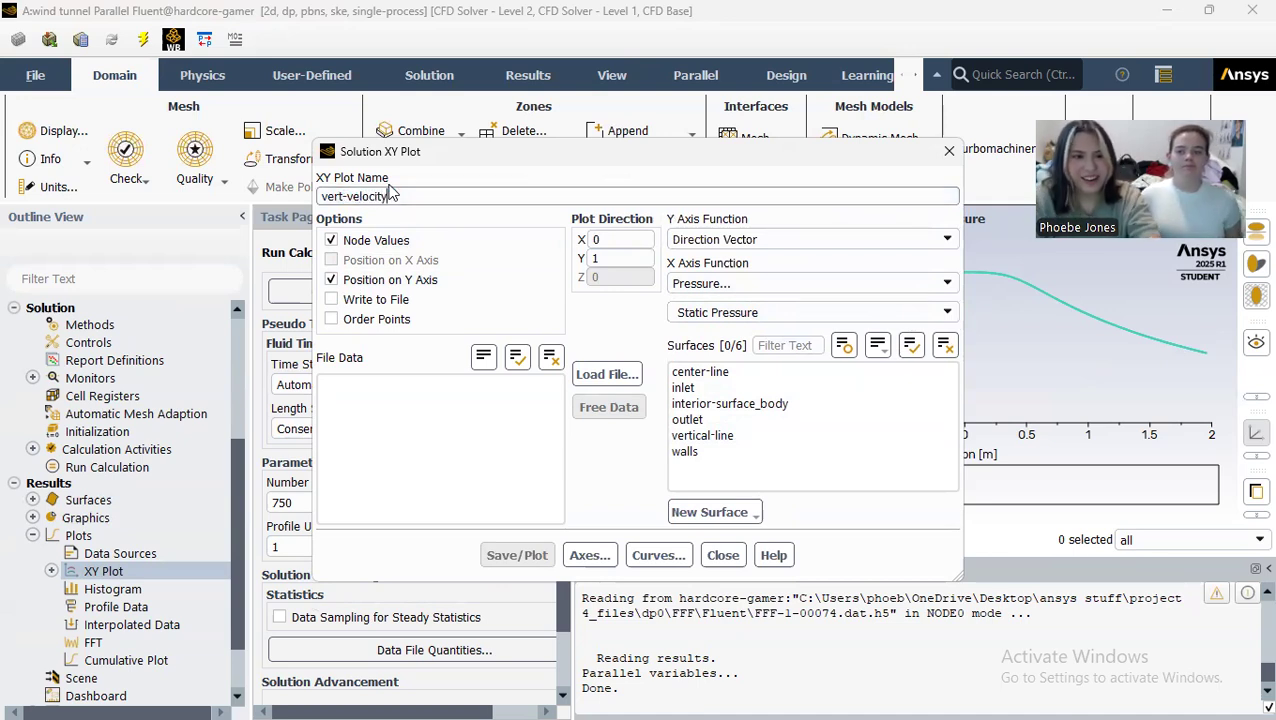
Step: Set the X axis function to velocity magnitude, and save and plot it along the vertical-line surface
{"action": "left_click", "coordinate": [950, 286]}
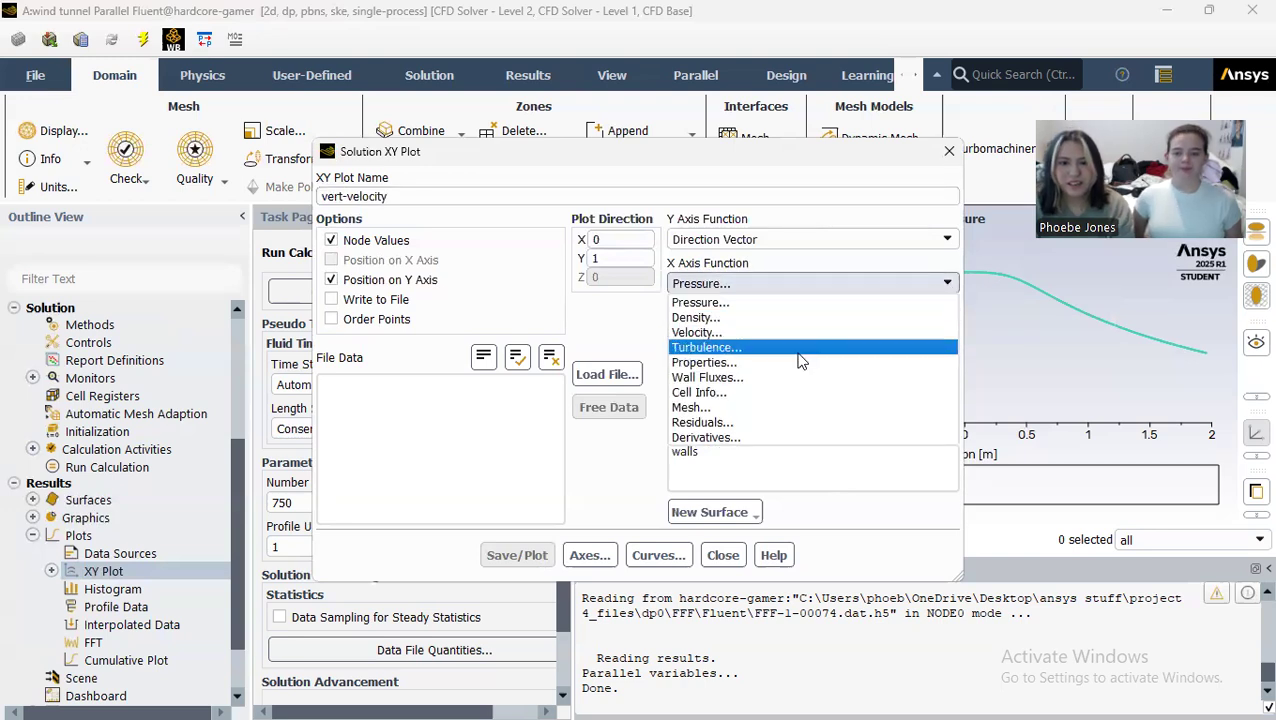
{"action": "left_click", "coordinate": [705, 326]}
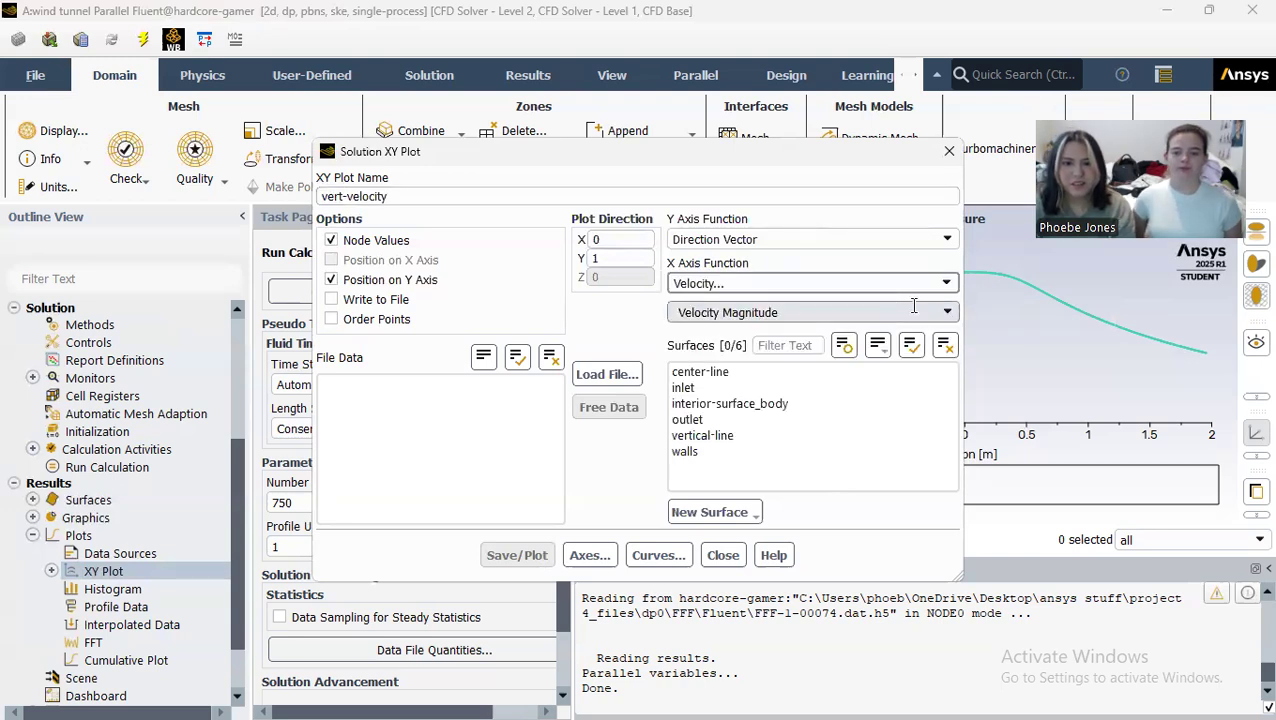
{"action": "left_click", "coordinate": [752, 437]}
{"action": "left_click", "coordinate": [517, 556]}
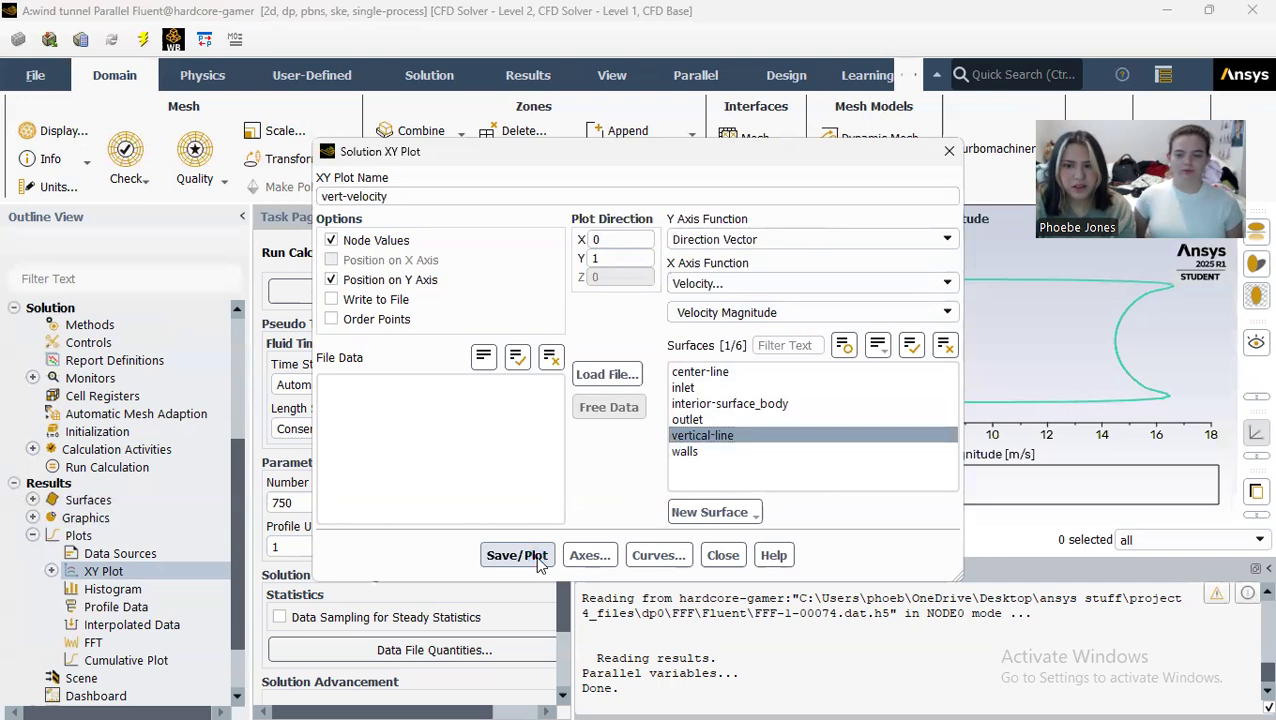
{"action": "left_click", "coordinate": [723, 555]}
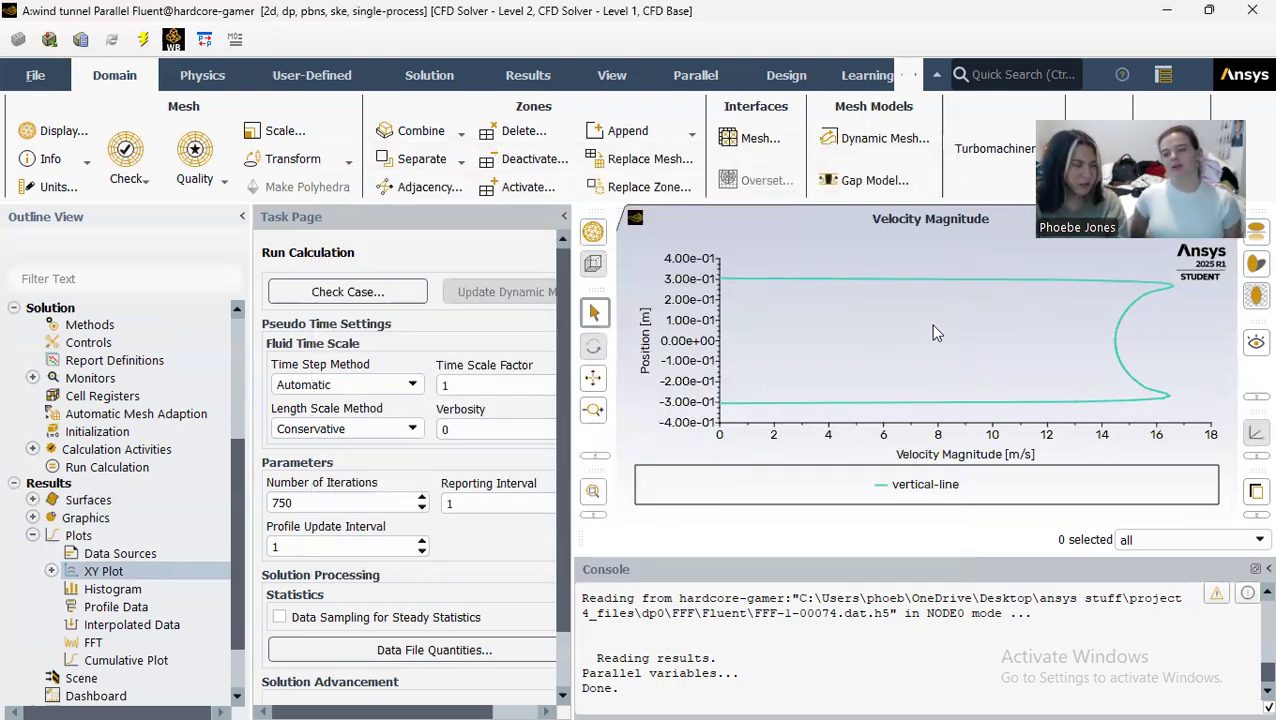
Step: Start another XY plot and name it vert-dynamic-pressure
{"action": "left_click", "coordinate": [51, 571]}
{"action": "double_click", "coordinate": [93, 575]}
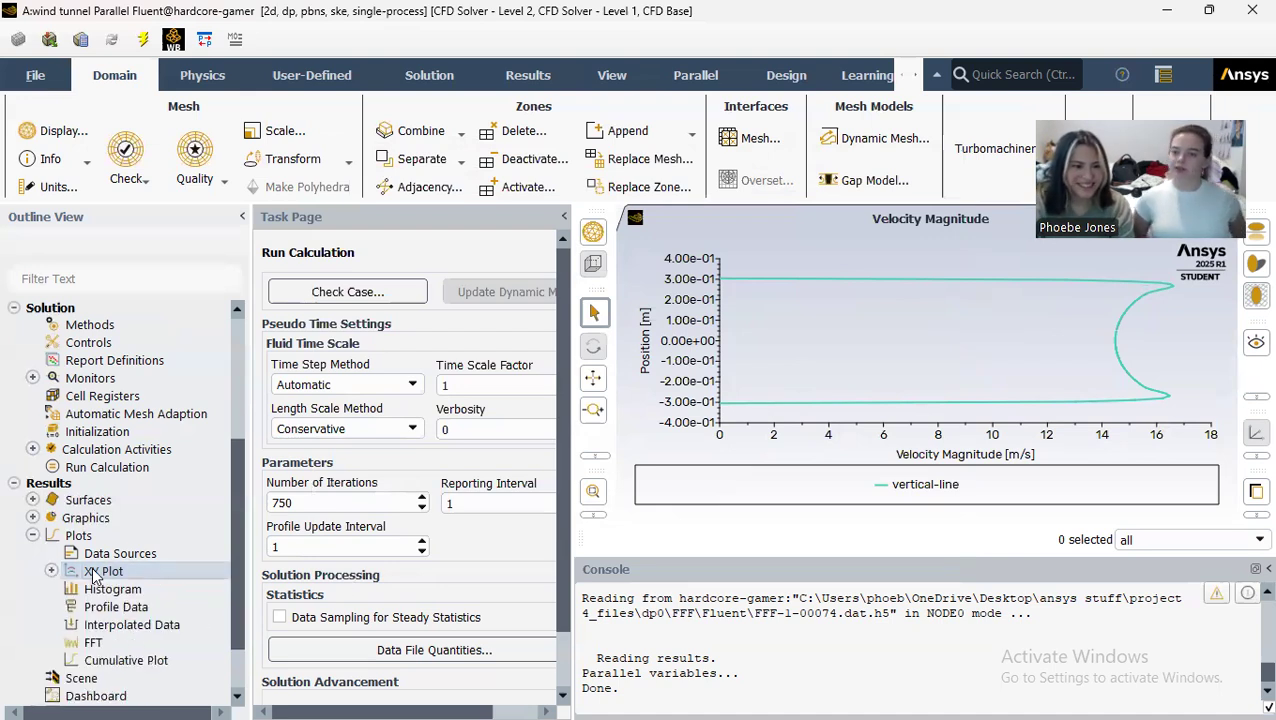
{"action": "left_click", "coordinate": [437, 198]}
{"action": "triple_click", "coordinate": [437, 200]}
{"action": "type", "text": "vewrt"}
{"action": "key", "text": "BackSpace"}
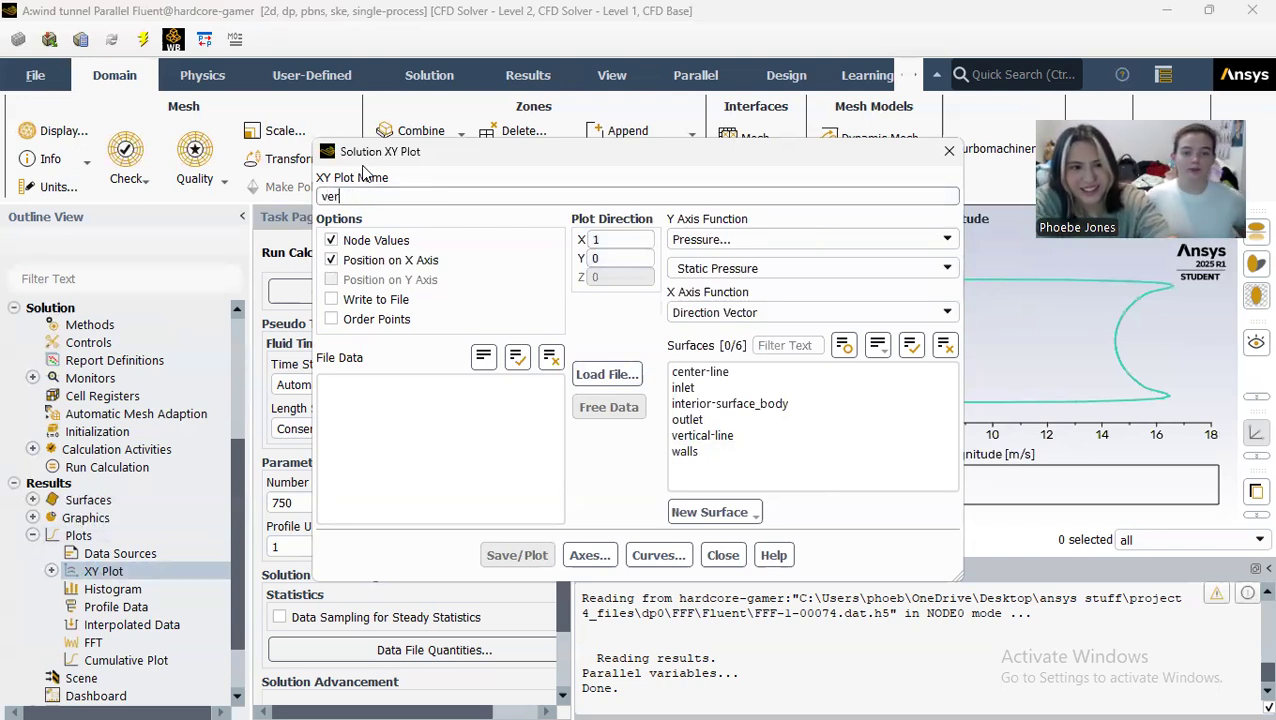
{"action": "type", "text": "dynamic-pre"}
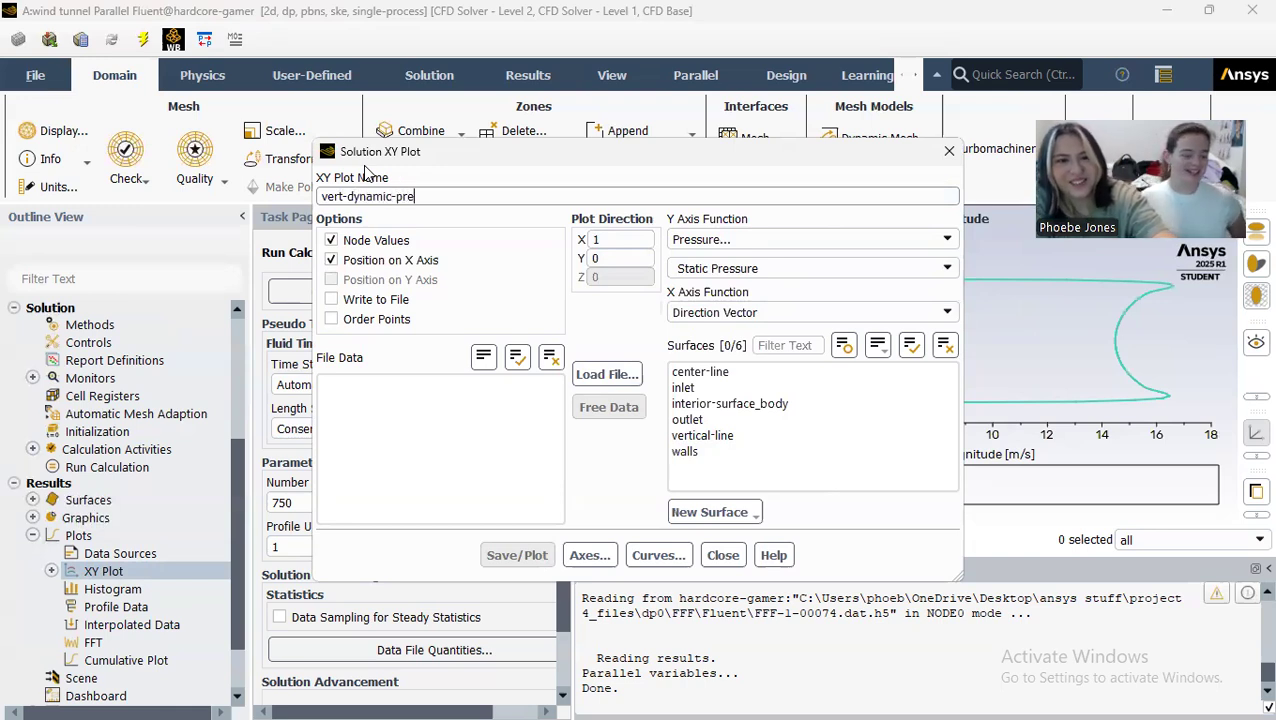
{"action": "type", "text": "ssure"}
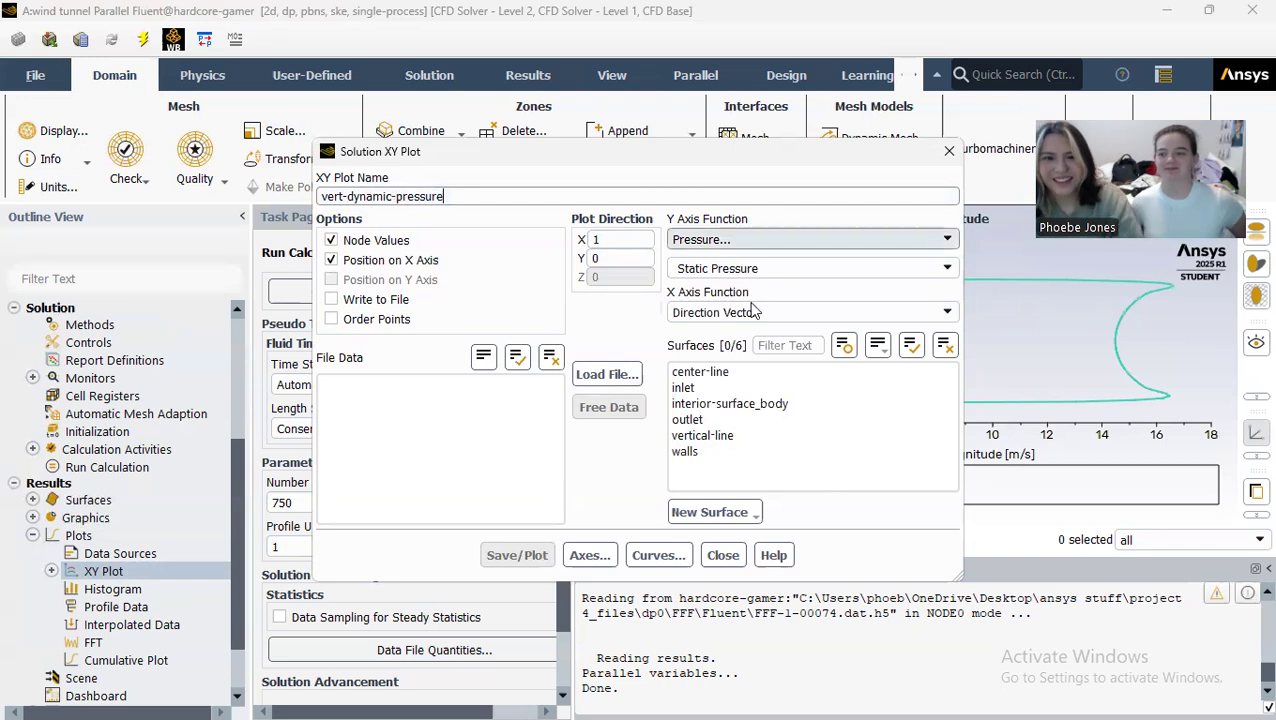
Step: Set the dynamic pressure plot's direction to X 0, Y 1 and put position on the Y axis
{"action": "double_click", "coordinate": [616, 234]}
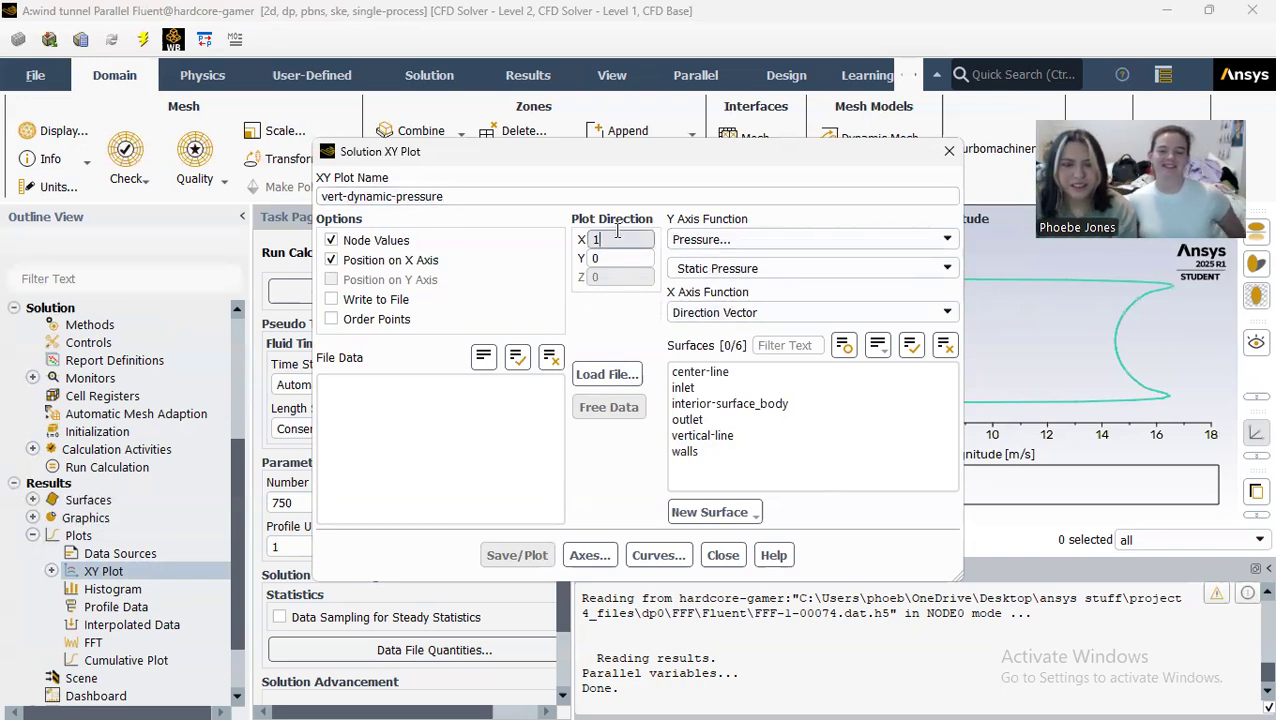
{"action": "type", "text": "0"}
{"action": "left_click", "coordinate": [641, 261]}
{"action": "key", "text": "BackSpace"}
{"action": "type", "text": "1"}
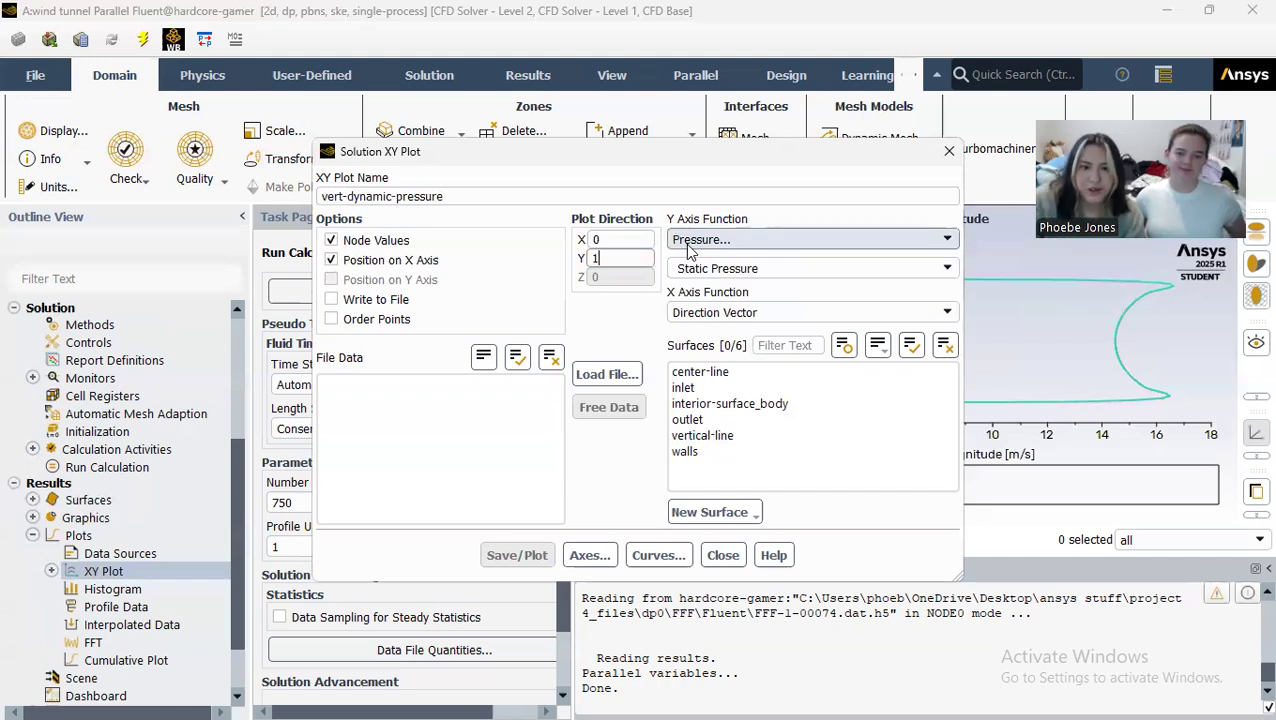
{"action": "left_click", "coordinate": [331, 279]}
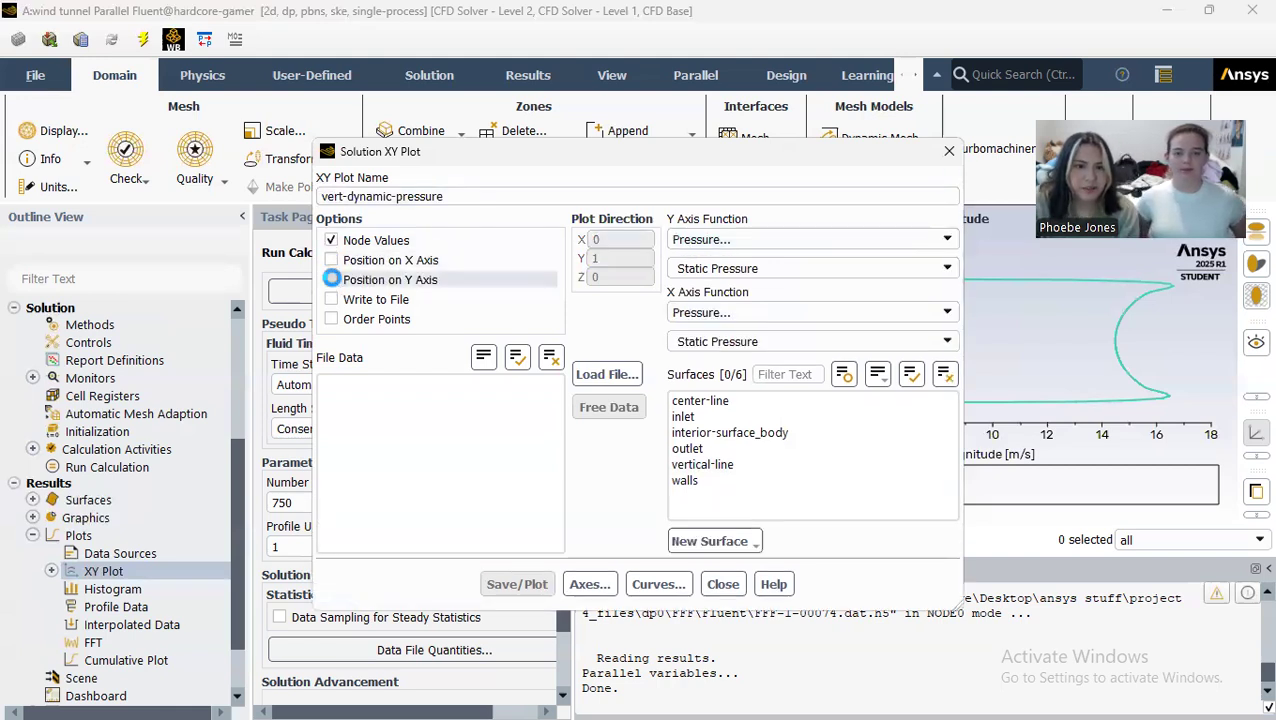
Step: Set the X axis function to dynamic pressure, and save and plot it along the vertical-line surface
{"action": "left_click", "coordinate": [911, 312]}
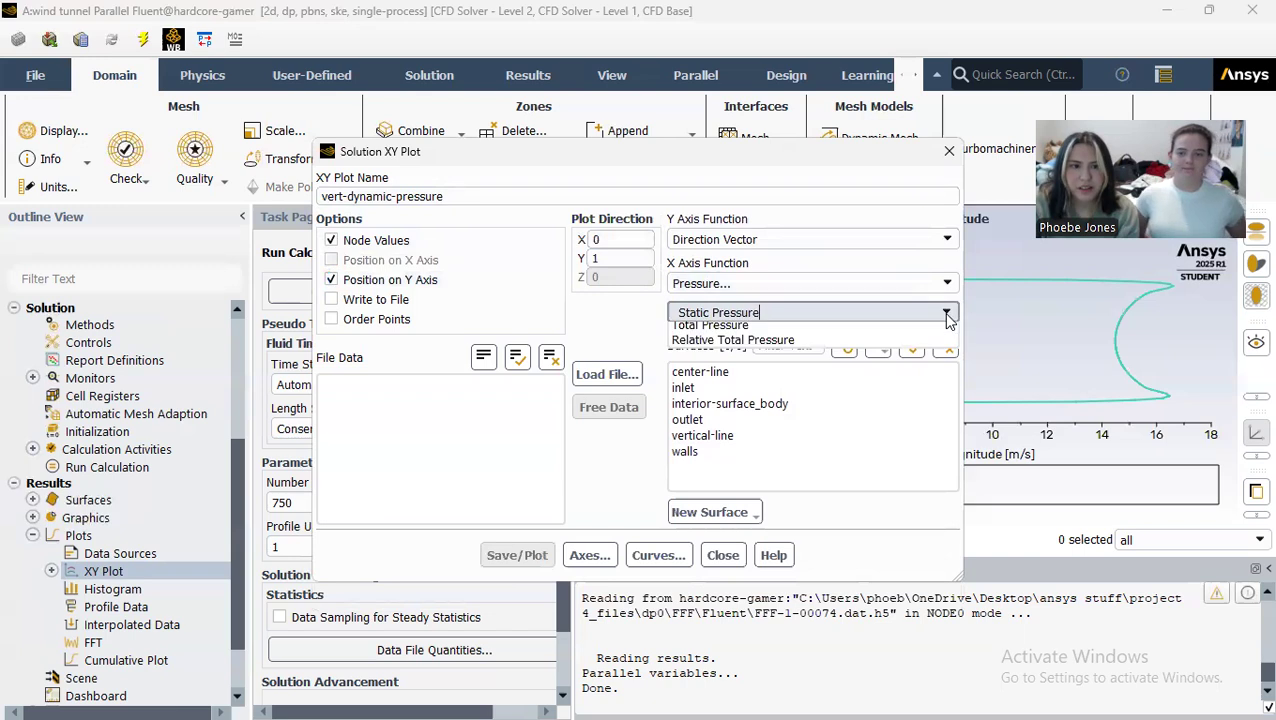
{"action": "left_click", "coordinate": [911, 366]}
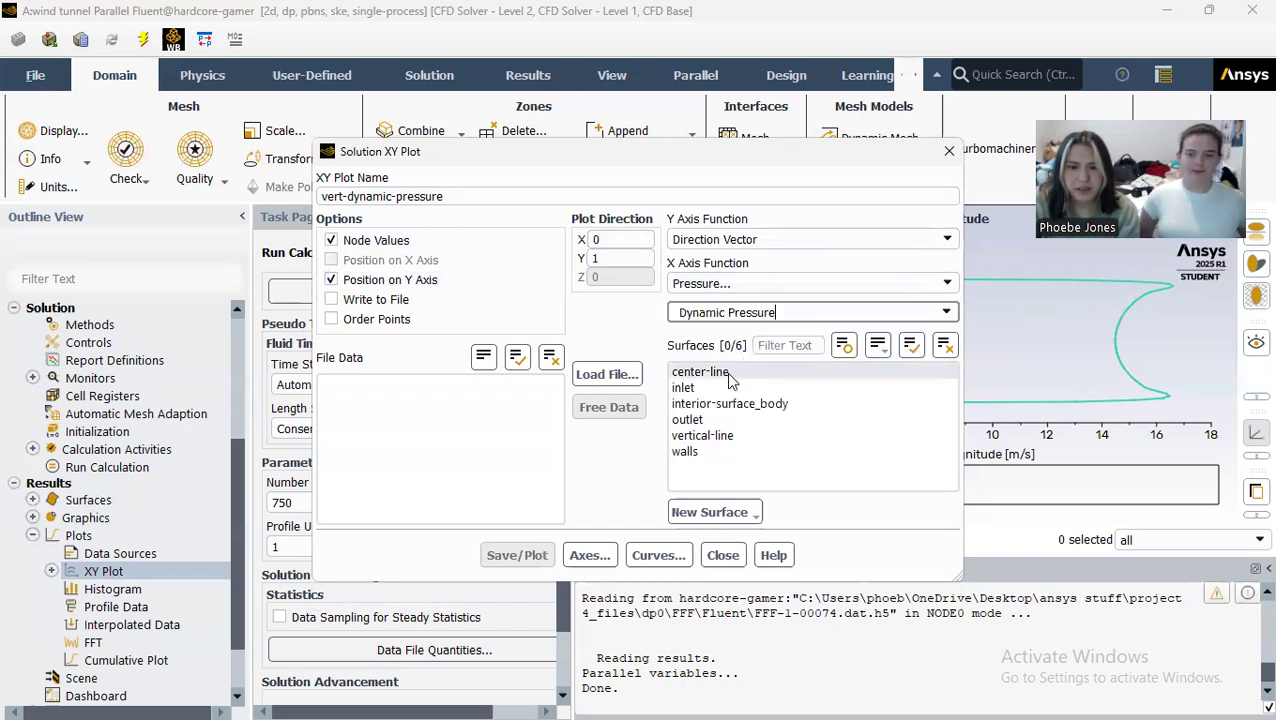
{"action": "left_click", "coordinate": [722, 435]}
{"action": "left_click", "coordinate": [515, 555]}
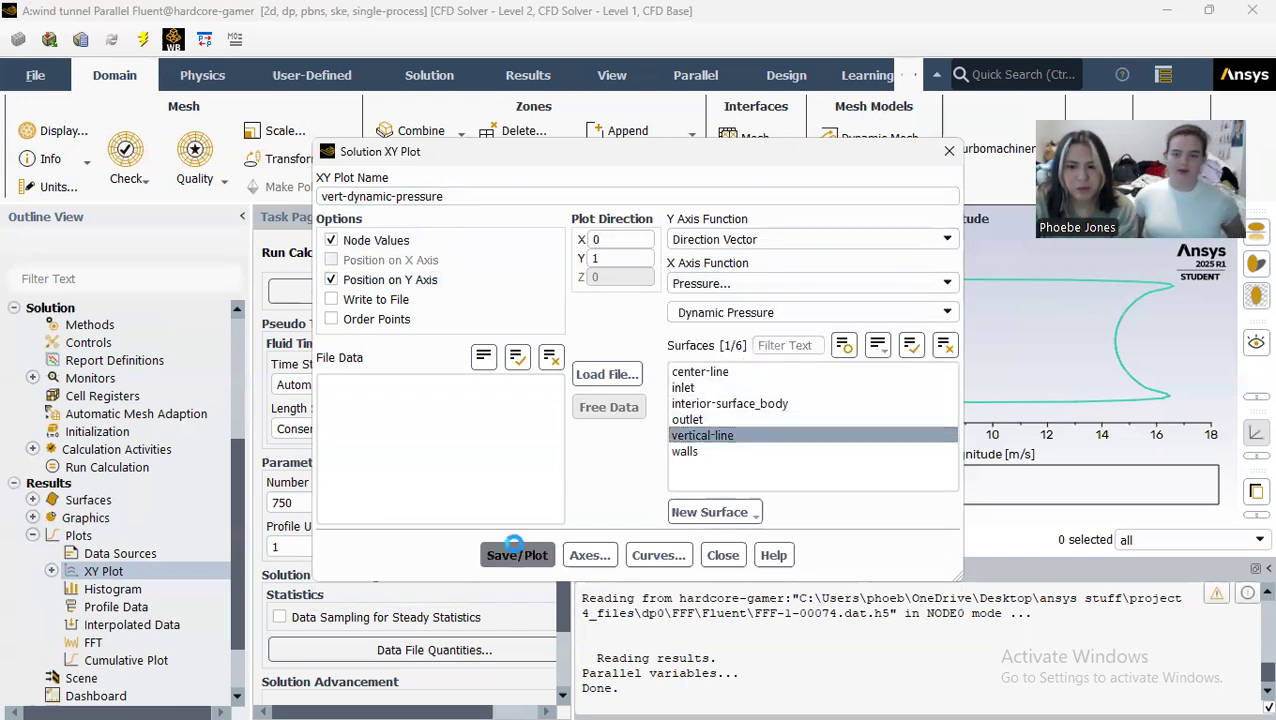
Step: Start another XY plot and name it vert-total-pressure
{"action": "left_click", "coordinate": [722, 555]}
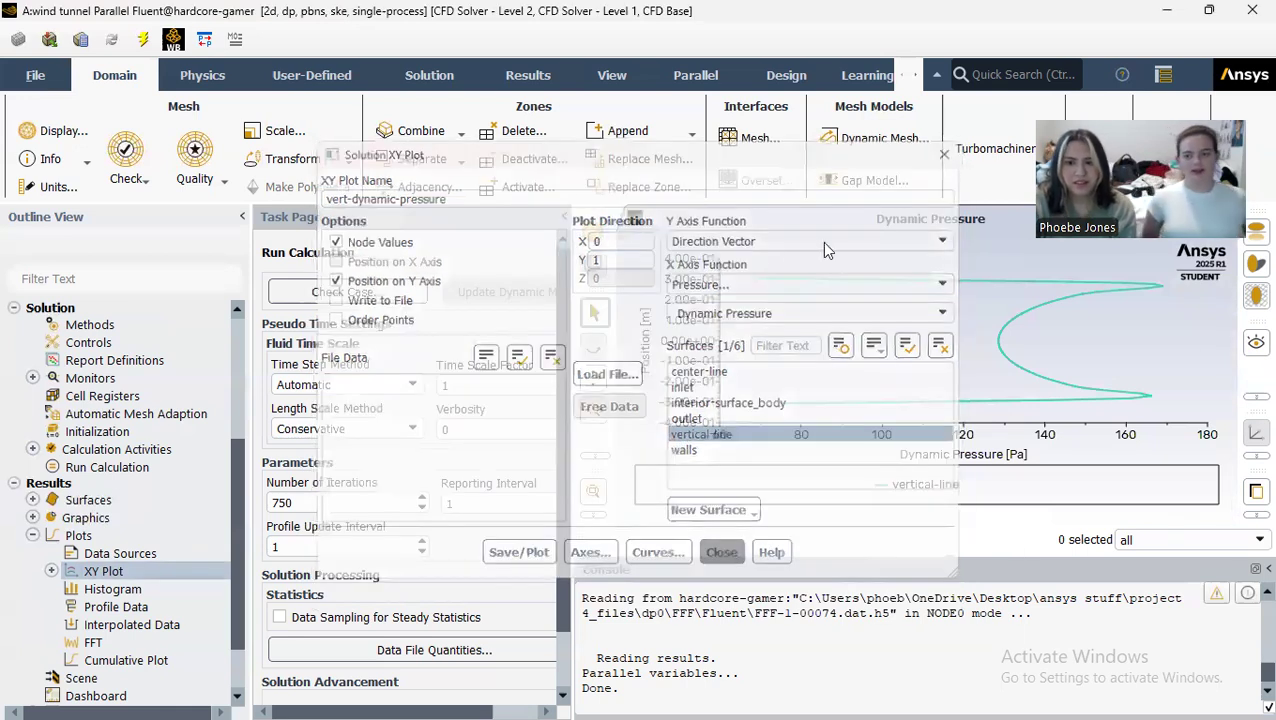
{"action": "double_click", "coordinate": [112, 570]}
{"action": "left_click_drag", "start_coordinate": [438, 199], "coordinate": [302, 165]}
{"action": "type", "text": "vert-total-pressure"}
Step: Put position on the Y axis for the total pressure plot and set its direction to X 0, Y 1
{"action": "left_click", "coordinate": [352, 259]}
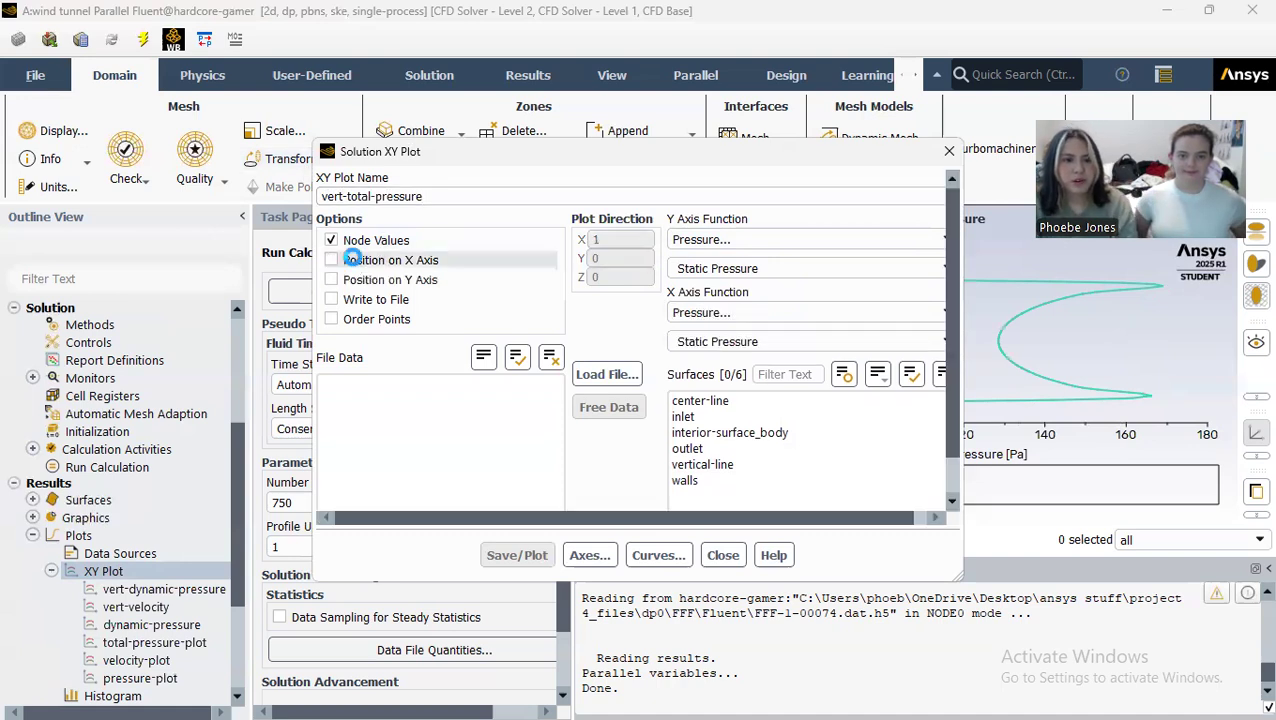
{"action": "left_click", "coordinate": [362, 280]}
{"action": "left_click", "coordinate": [605, 241]}
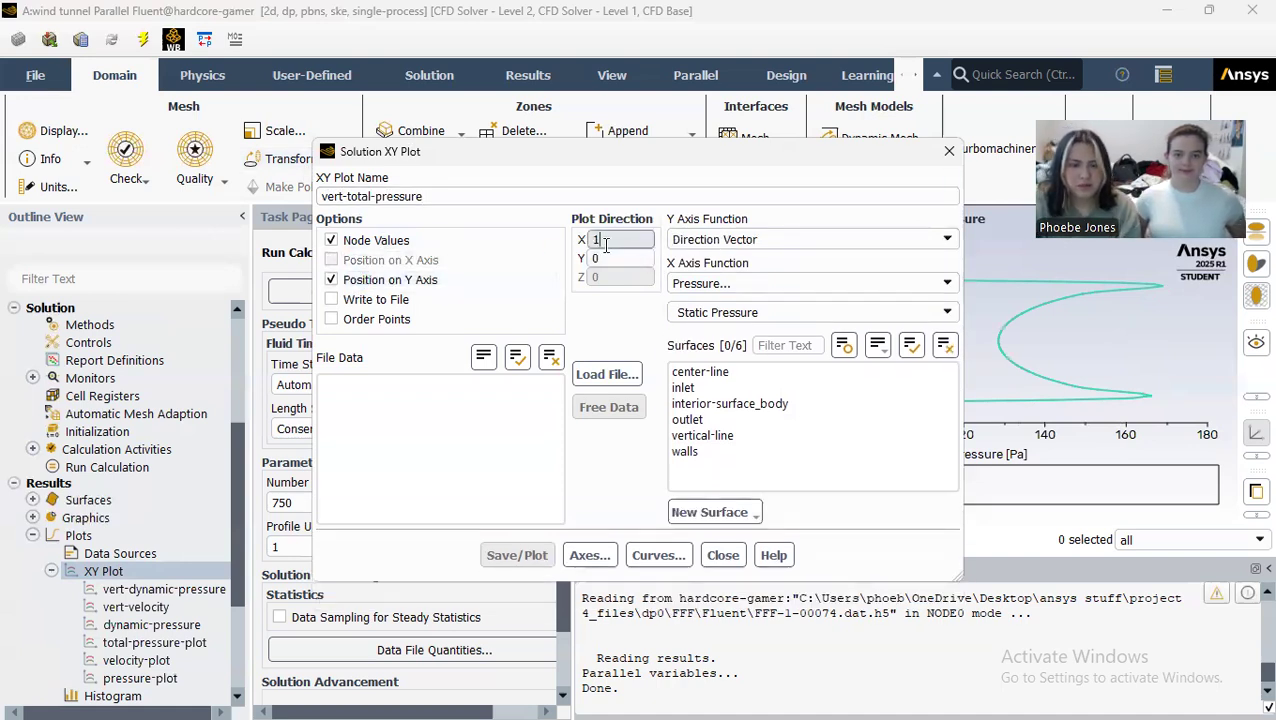
{"action": "key", "text": "BackSpace"}
{"action": "type", "text": "0"}
{"action": "left_click", "coordinate": [622, 259]}
{"action": "key", "text": "BackSpace"}
{"action": "type", "text": "1"}
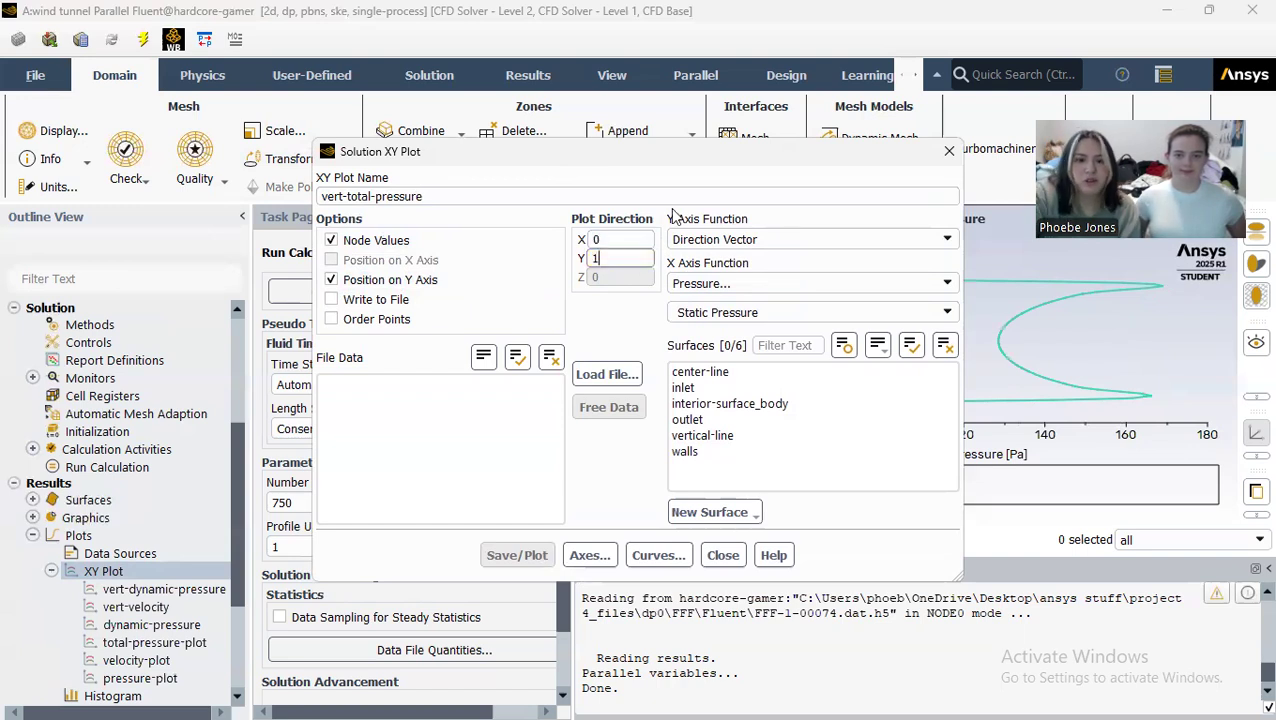
Step: Set the X axis function to total pressure, and save and plot it along the vertical-line surface
{"action": "left_click", "coordinate": [949, 314]}
{"action": "left_click", "coordinate": [851, 386]}
{"action": "left_click", "coordinate": [720, 437]}
{"action": "left_click", "coordinate": [515, 556]}
{"action": "left_click", "coordinate": [720, 555]}
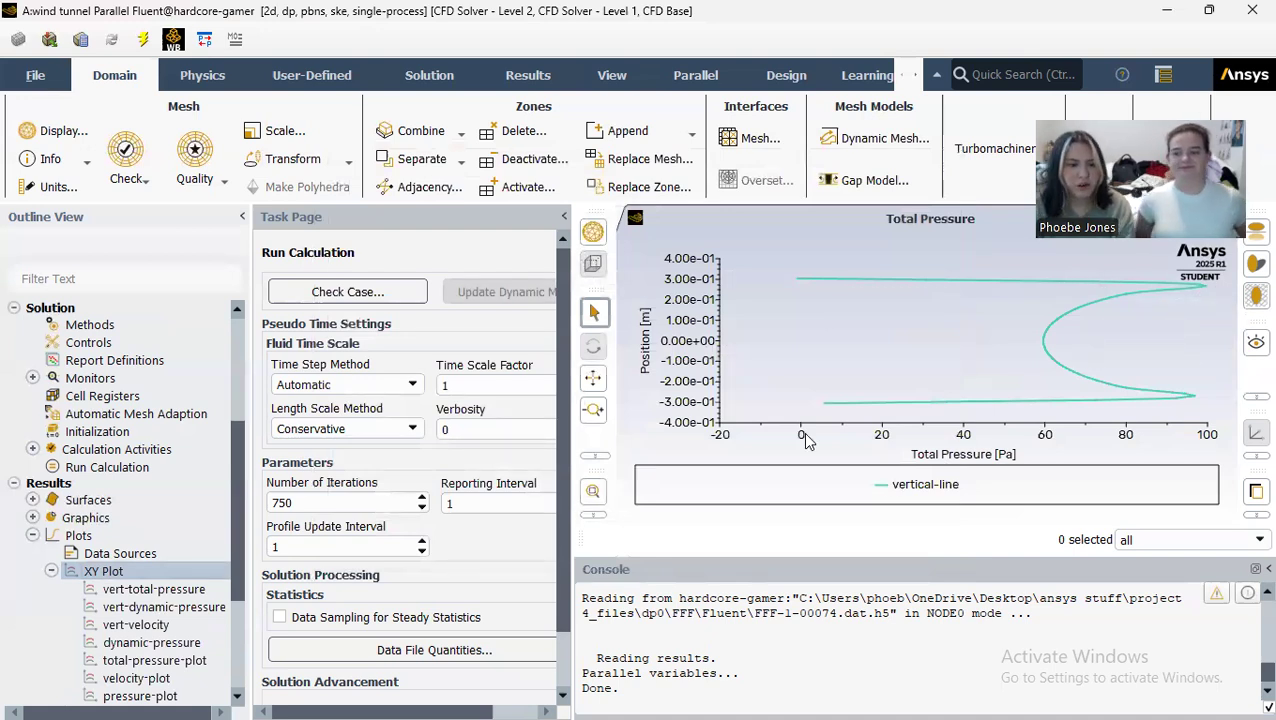
Step: Quit Fluent, using the settings changes for the current calculation only
{"action": "scroll", "coordinate": [865, 361], "scroll_direction": "up", "scroll_amount": 2}
{"action": "scroll", "coordinate": [930, 367], "scroll_direction": "down", "scroll_amount": 1}
{"action": "scroll", "coordinate": [1058, 334], "scroll_direction": "down", "scroll_amount": 1}
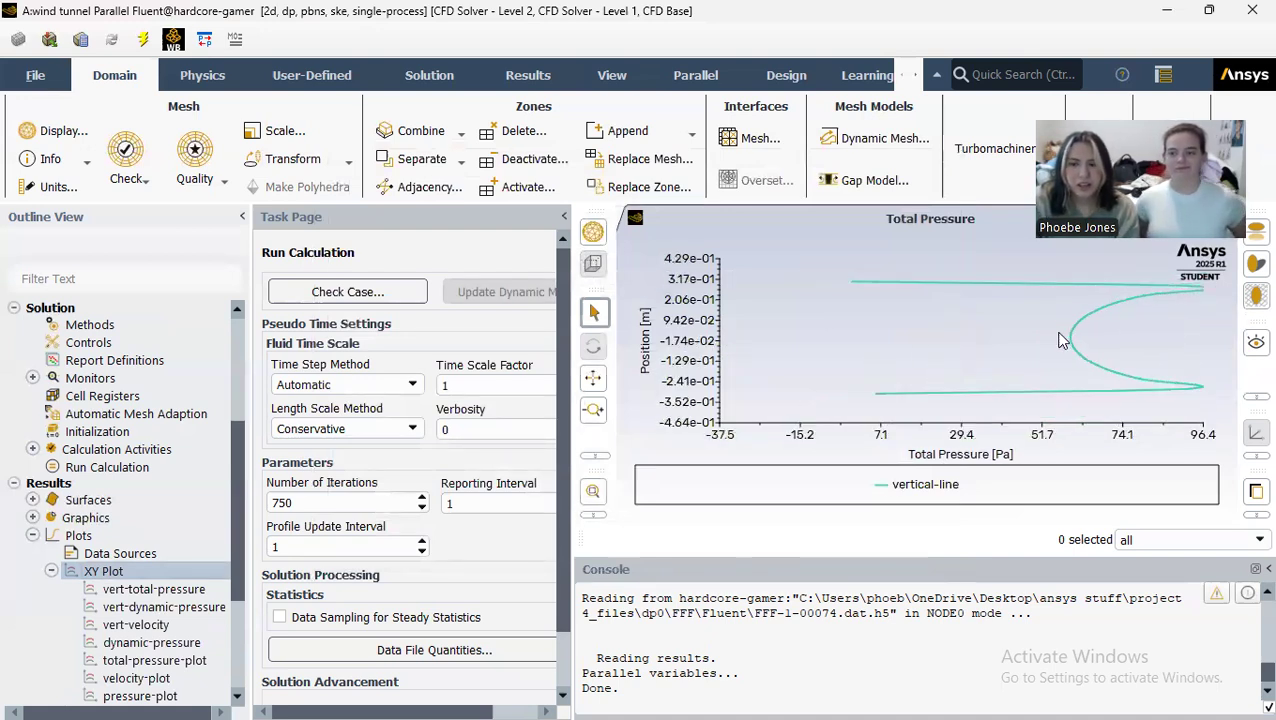
{"action": "scroll", "coordinate": [118, 540], "scroll_direction": "down", "scroll_amount": 2}
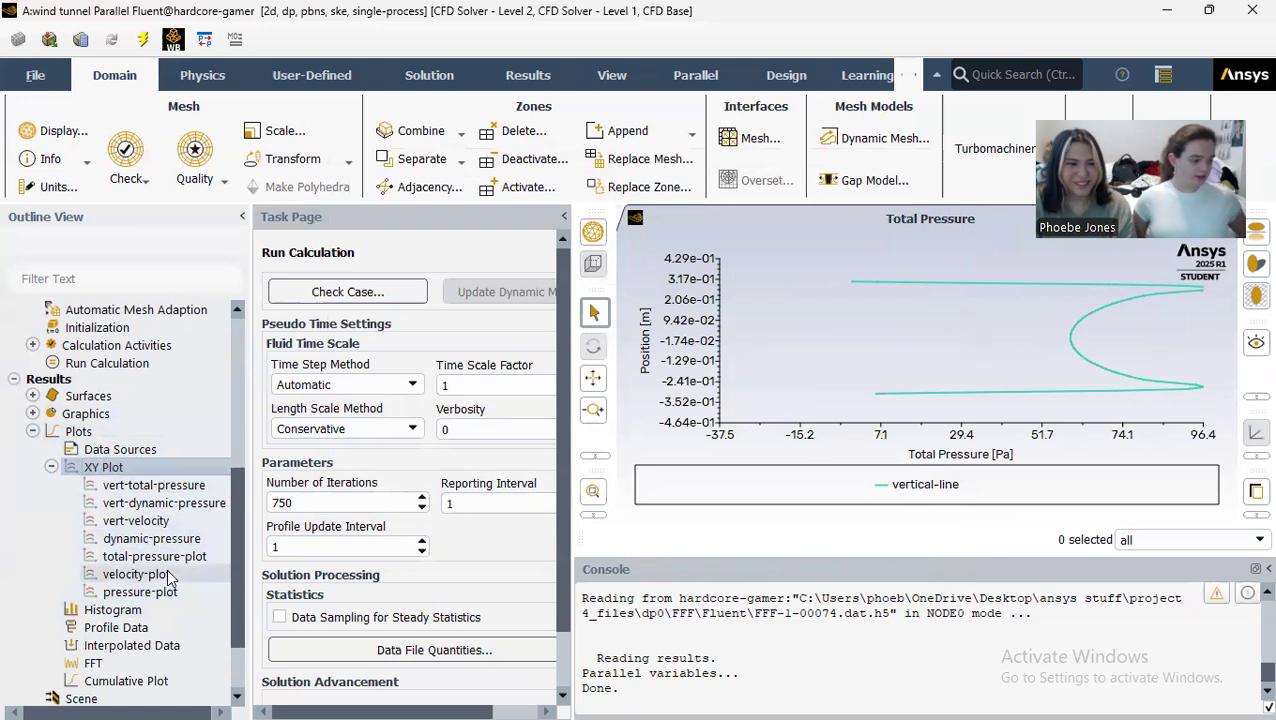
{"action": "left_click", "coordinate": [1256, 10]}
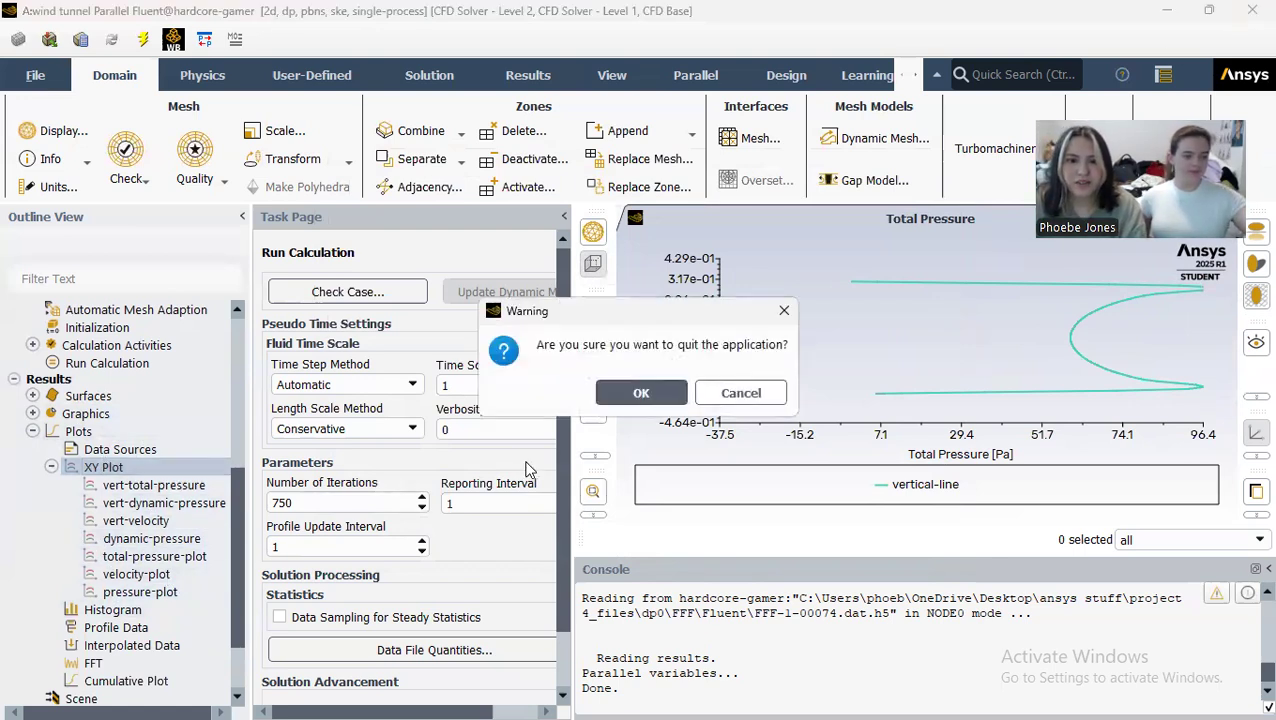
{"action": "left_click", "coordinate": [645, 393]}
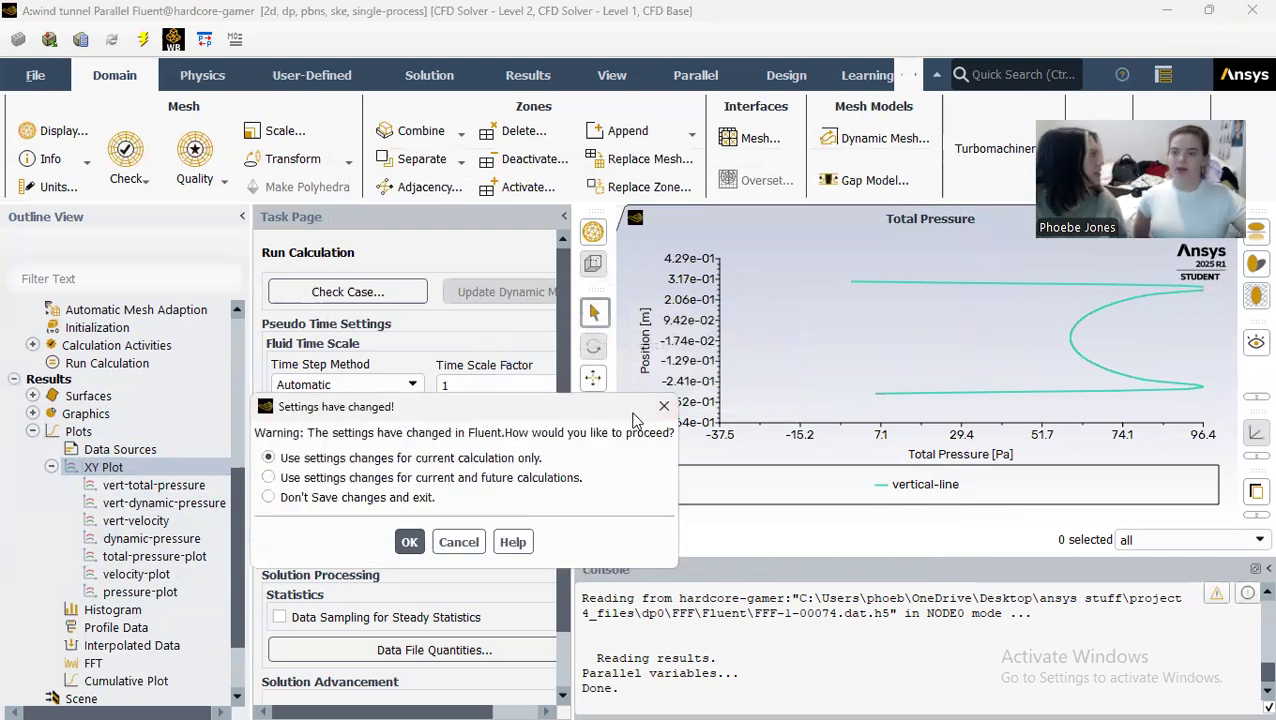
{"action": "left_click", "coordinate": [410, 541]}
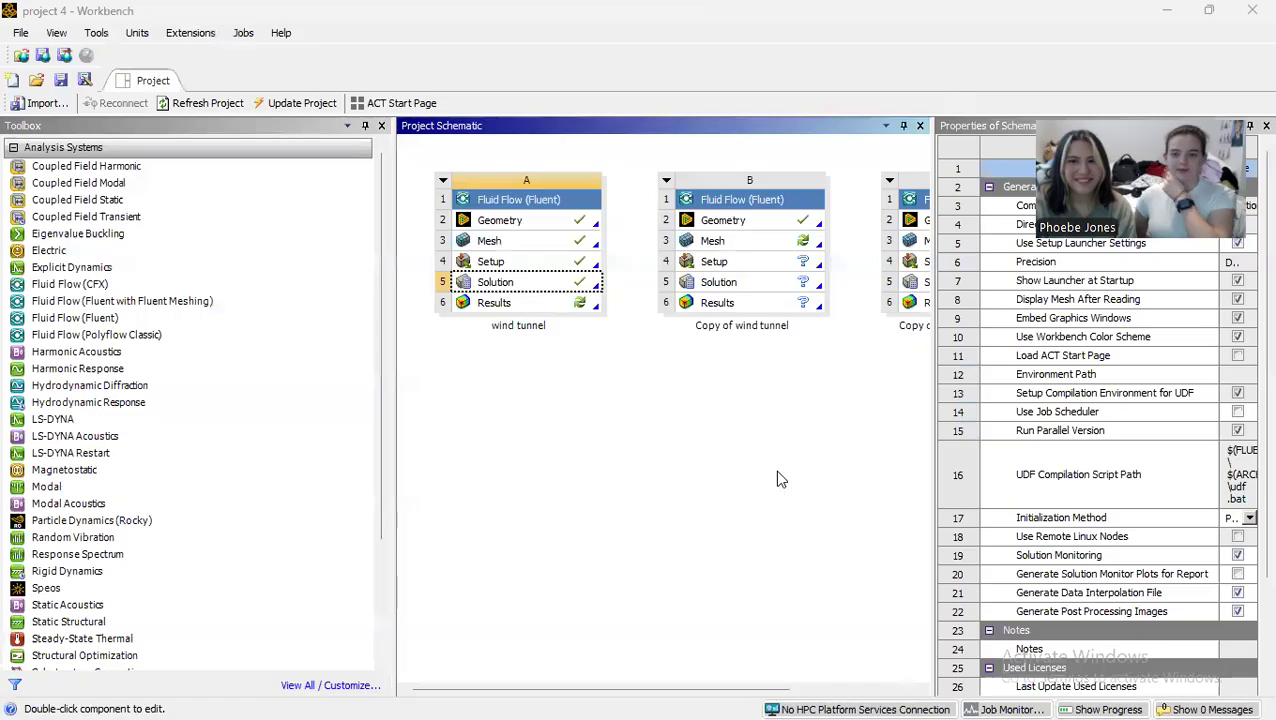
{"action": "left_click", "coordinate": [775, 476]}
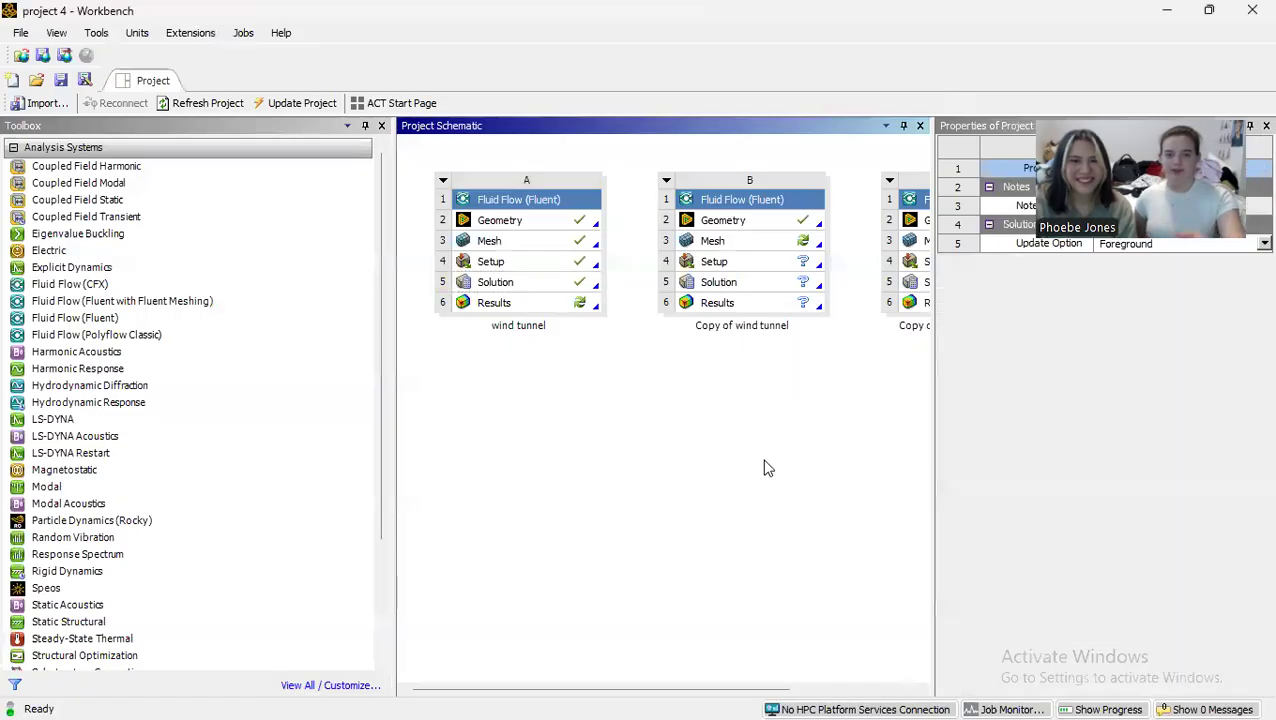
Step: Open the wind tunnel system's results in CFD-Post and orient the view along the Z axis
{"action": "left_click", "coordinate": [518, 305]}
{"action": "double_click", "coordinate": [521, 303]}
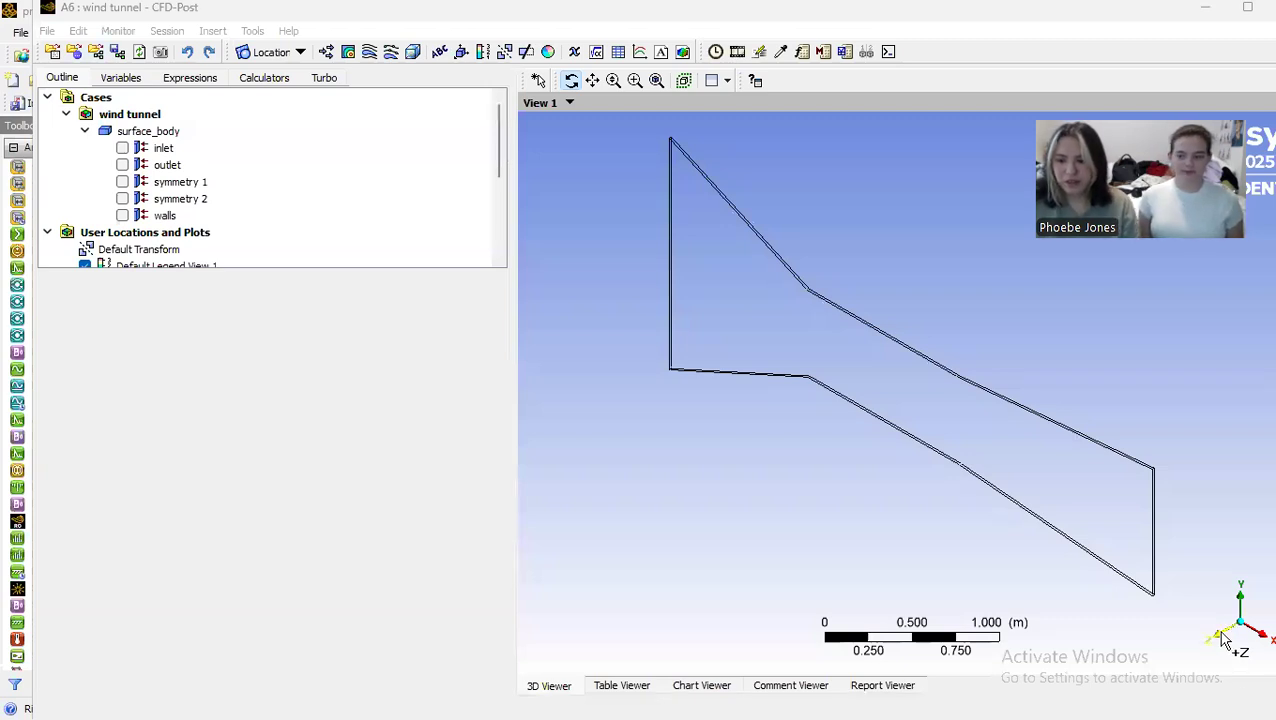
{"action": "left_click", "coordinate": [1222, 640]}
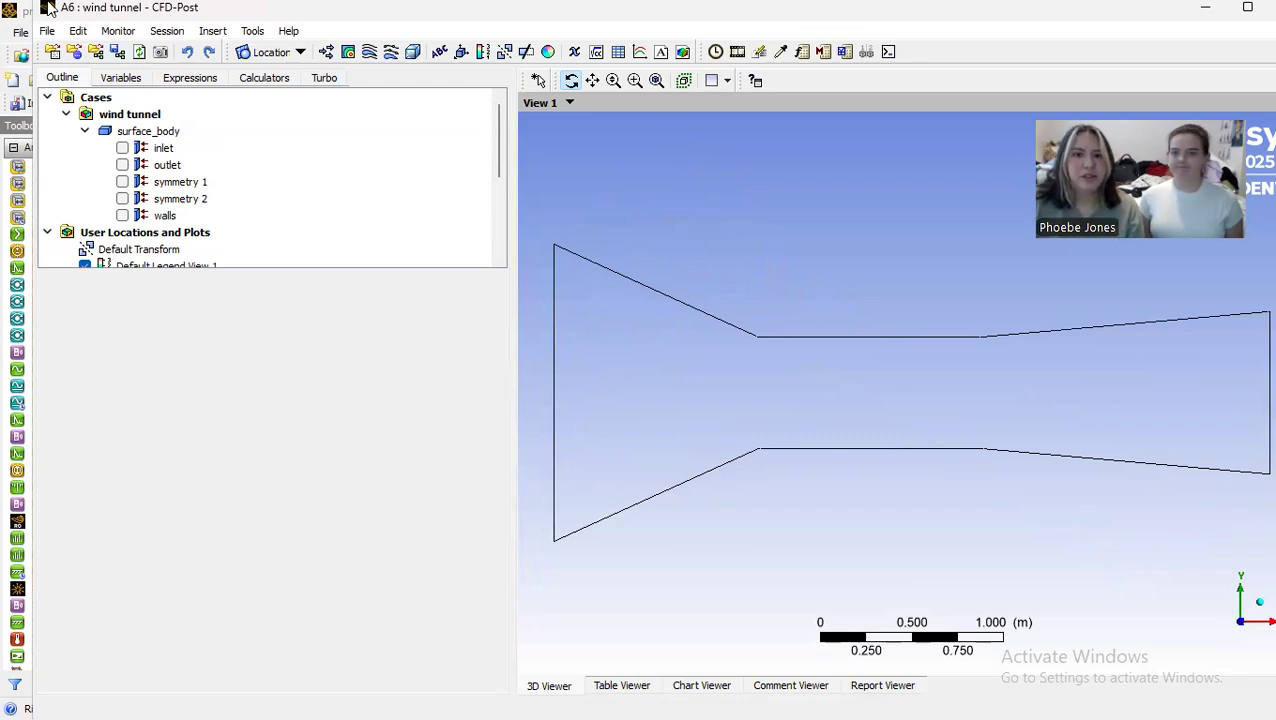
Step: Create Streamline 1 as a 3D velocity streamline starting from the inlet with 250 equally spaced points
{"action": "left_click", "coordinate": [371, 54]}
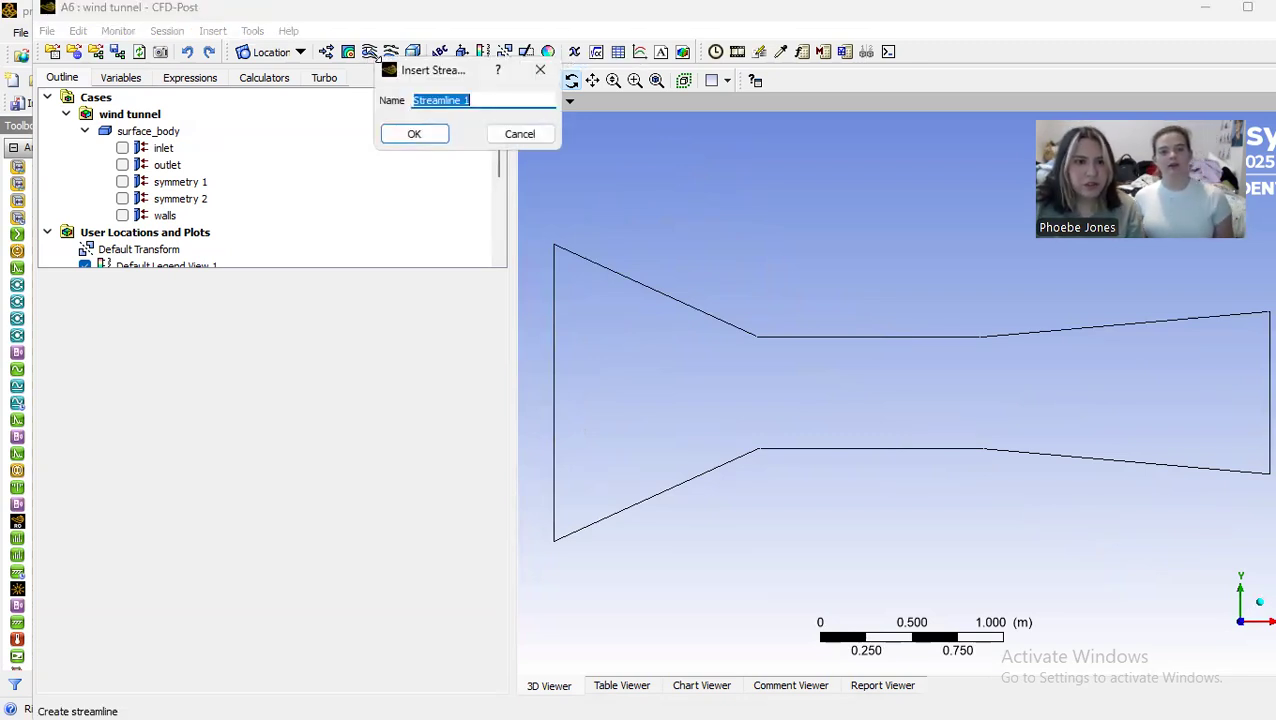
{"action": "left_click", "coordinate": [416, 136]}
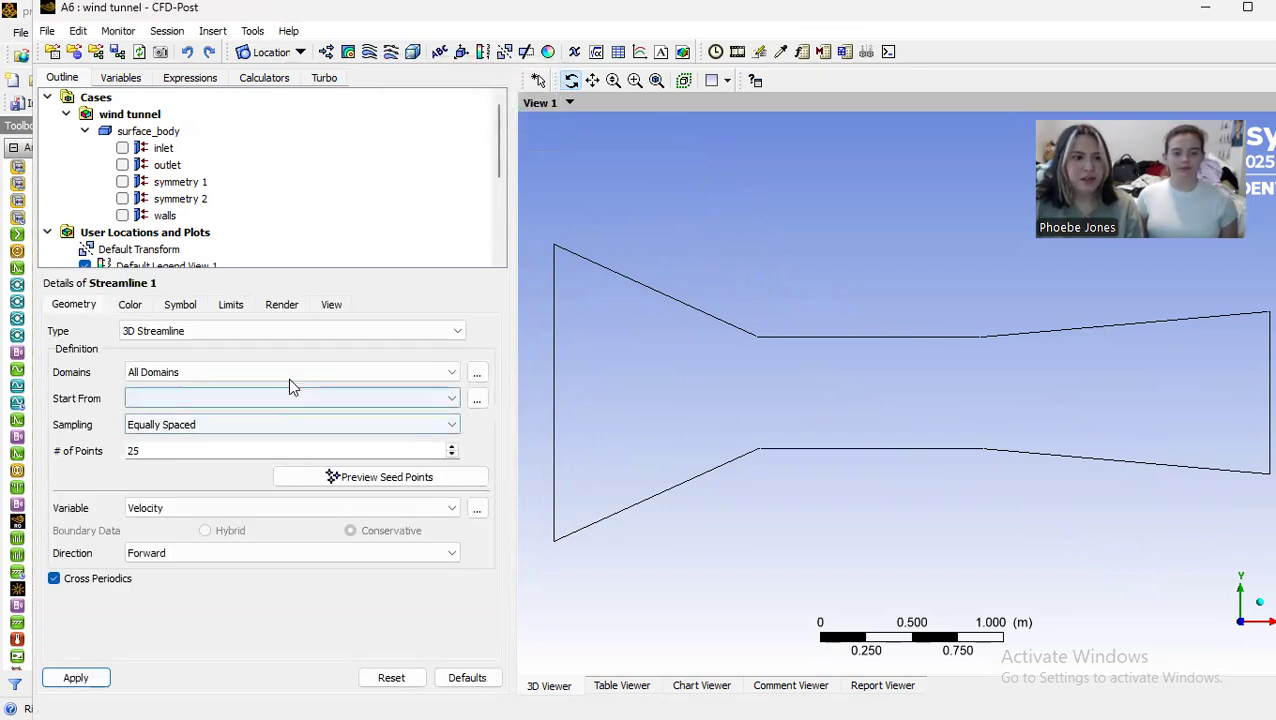
{"action": "left_click", "coordinate": [451, 399]}
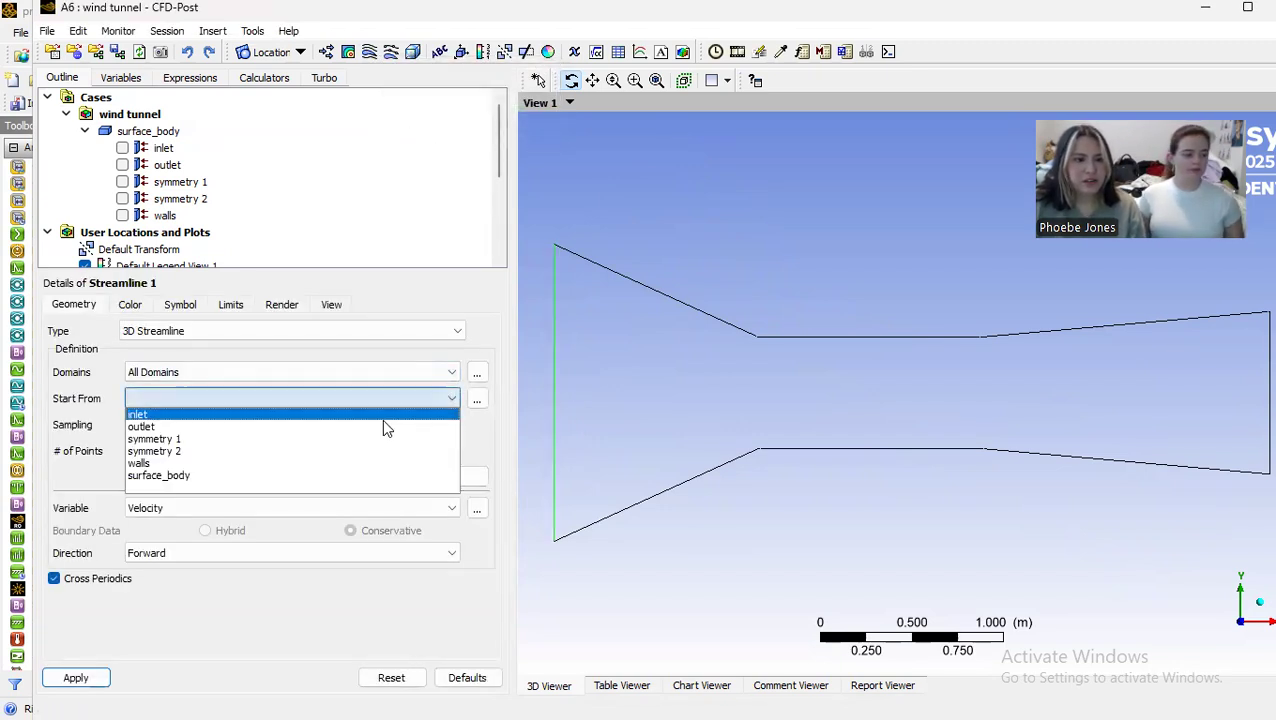
{"action": "left_click", "coordinate": [373, 413]}
{"action": "left_click", "coordinate": [367, 399]}
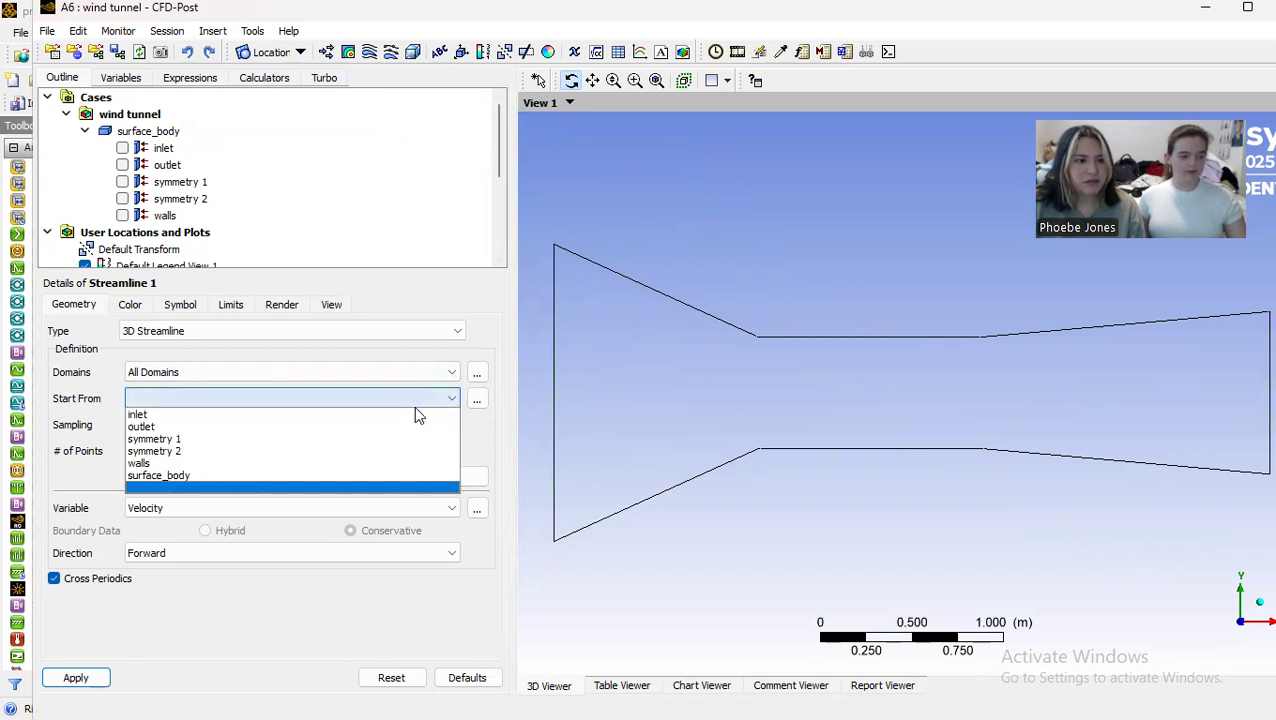
{"action": "left_click", "coordinate": [390, 413]}
{"action": "left_click", "coordinate": [274, 444]}
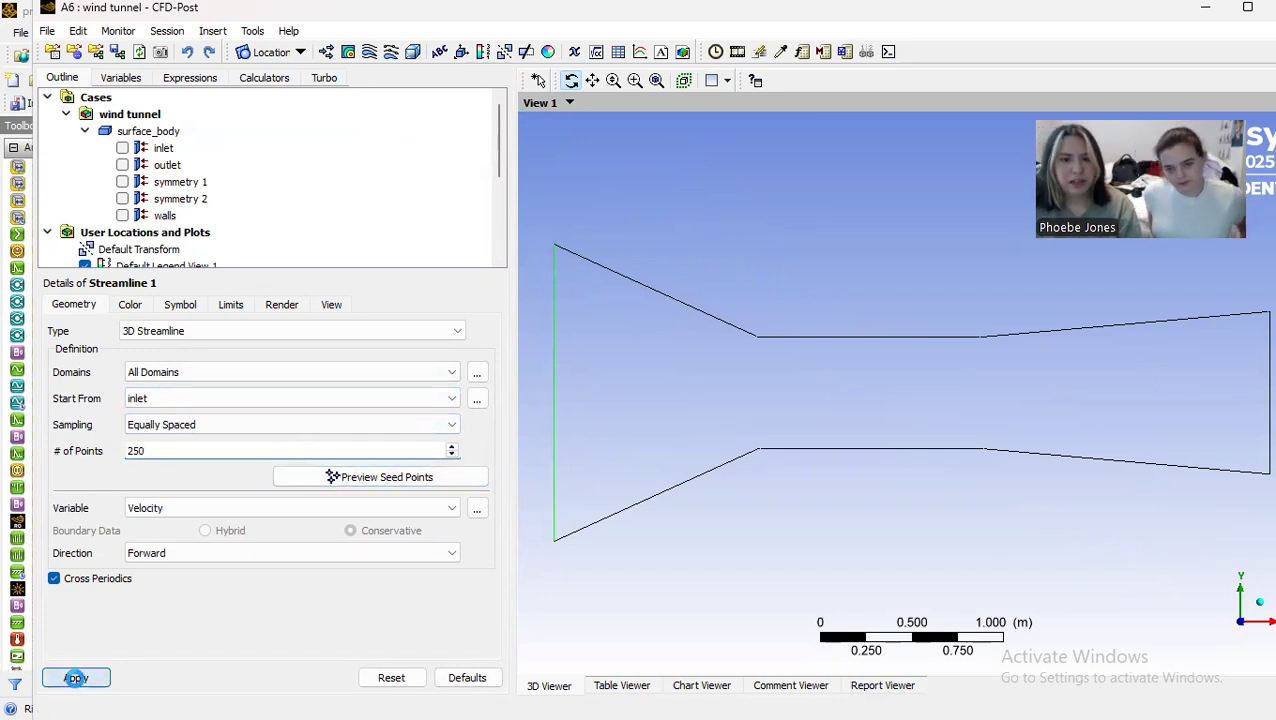
{"action": "left_click", "coordinate": [76, 678]}
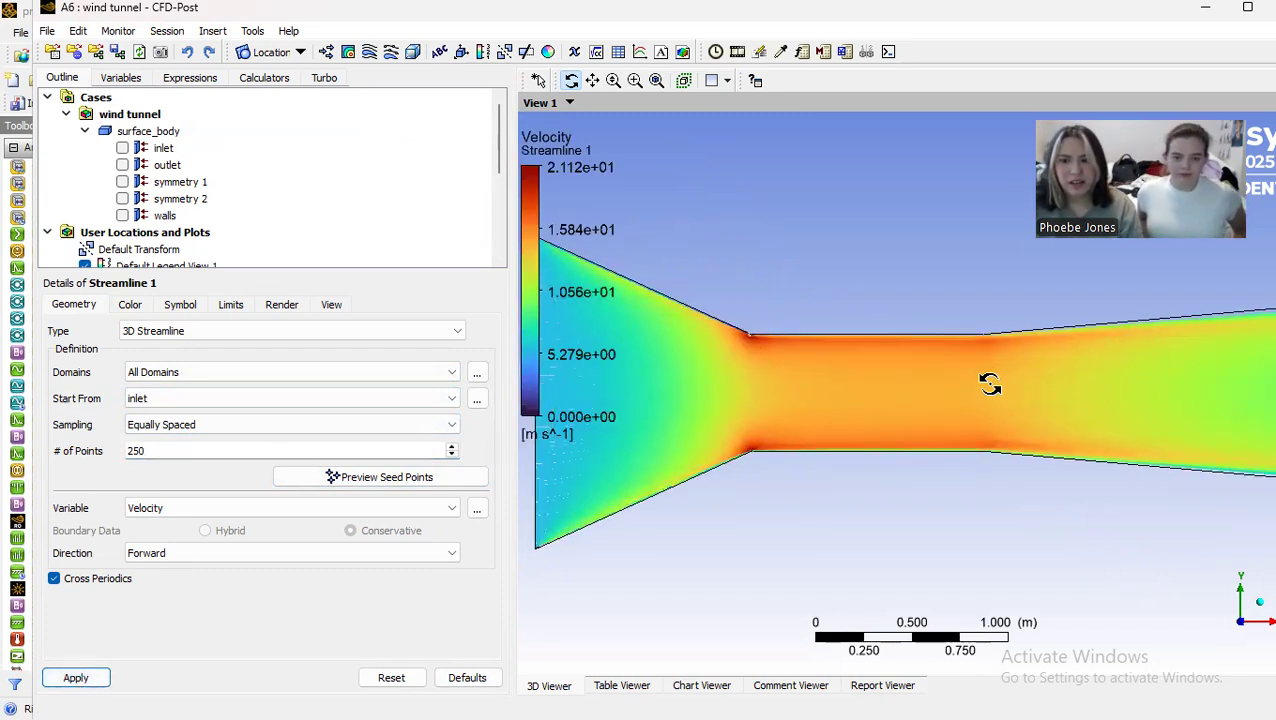
Step: Examine the velocity streamlines through the contraction, the straight test section and the diffuser of the wind tunnel
{"action": "scroll", "coordinate": [984, 410], "scroll_direction": "up", "scroll_amount": 4}
{"action": "scroll", "coordinate": [984, 410], "scroll_direction": "up", "scroll_amount": 6}
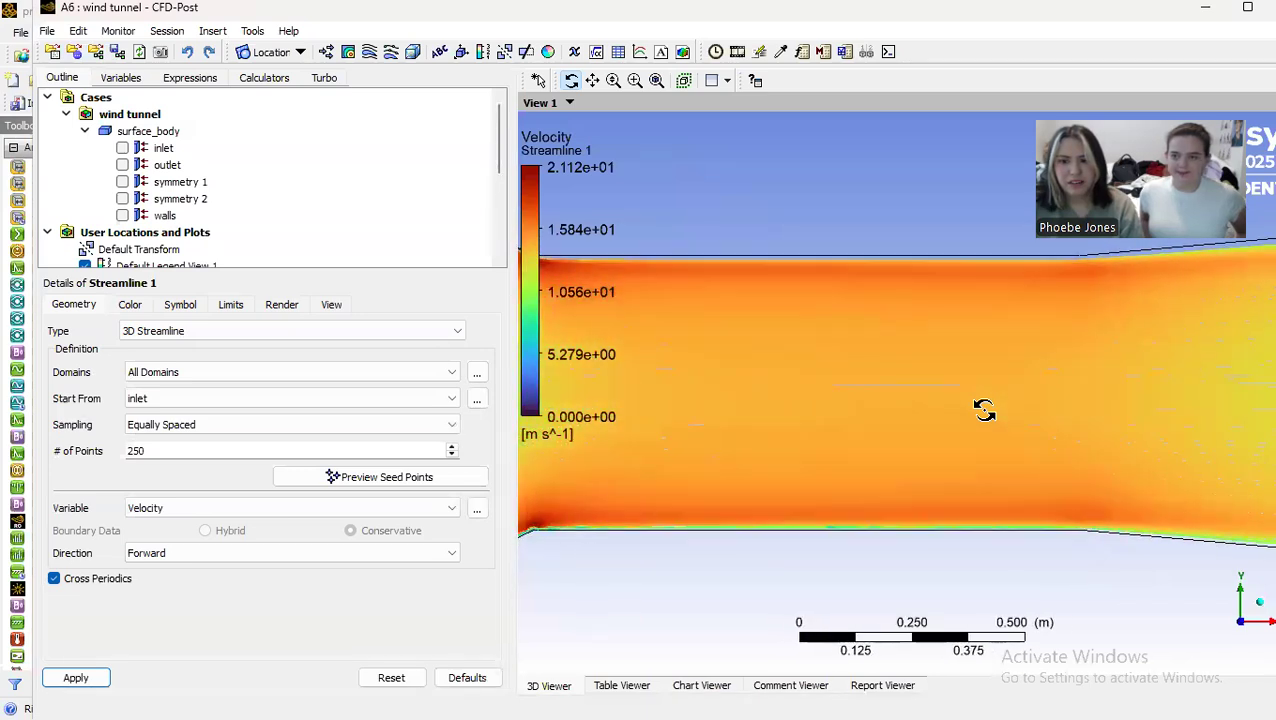
{"action": "scroll", "coordinate": [984, 402], "scroll_direction": "up", "scroll_amount": 3}
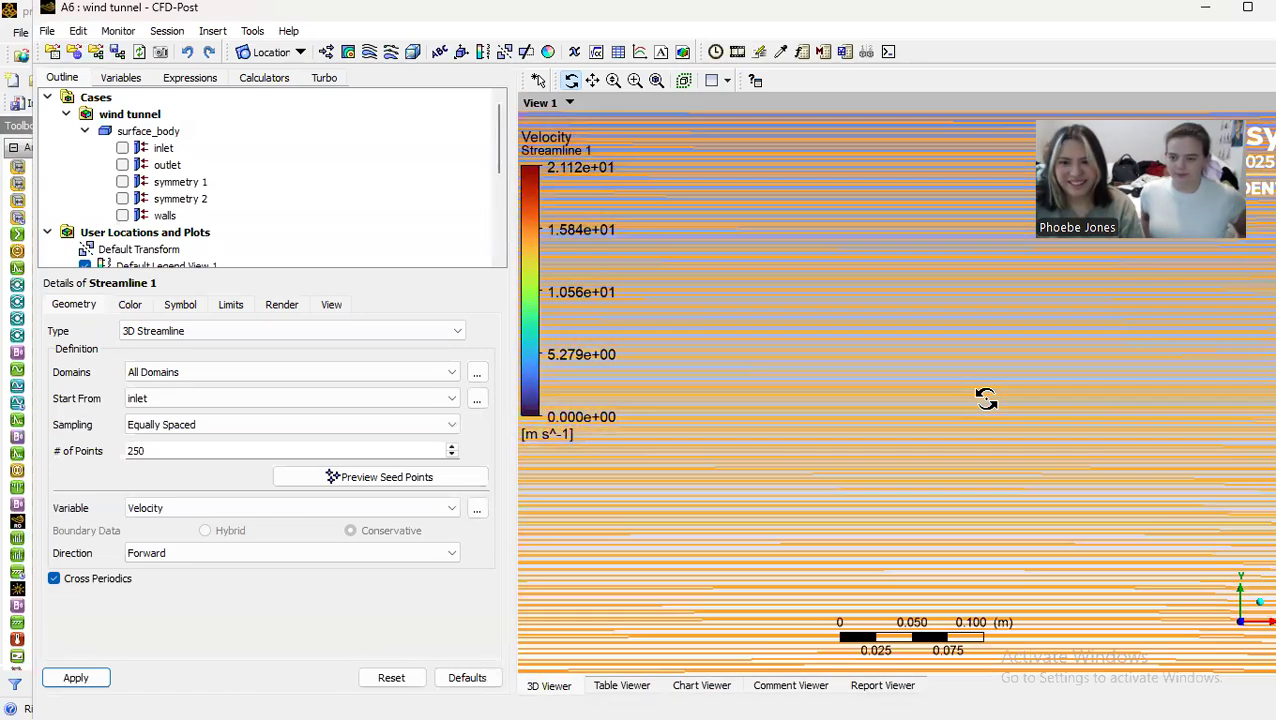
{"action": "scroll", "coordinate": [984, 396], "scroll_direction": "down", "scroll_amount": 3}
{"action": "scroll", "coordinate": [983, 393], "scroll_direction": "down", "scroll_amount": 6}
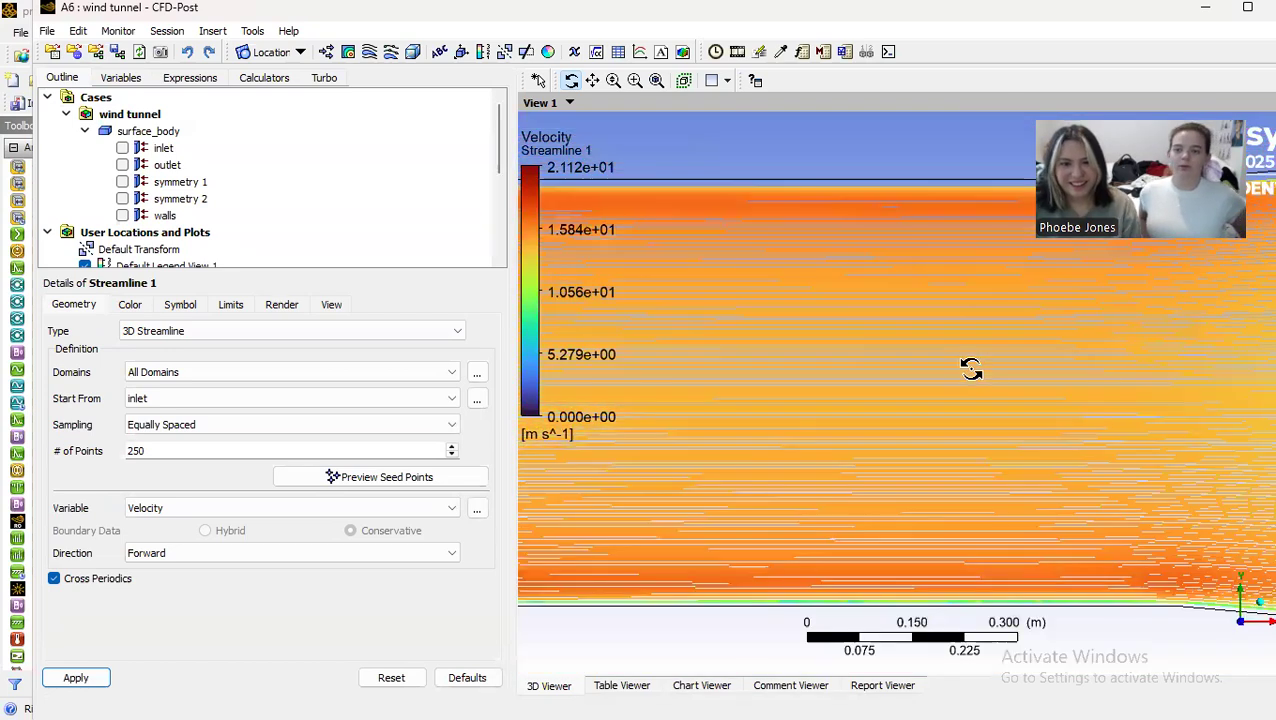
{"action": "left_click_drag", "start_coordinate": [990, 367], "coordinate": [750, 370]}
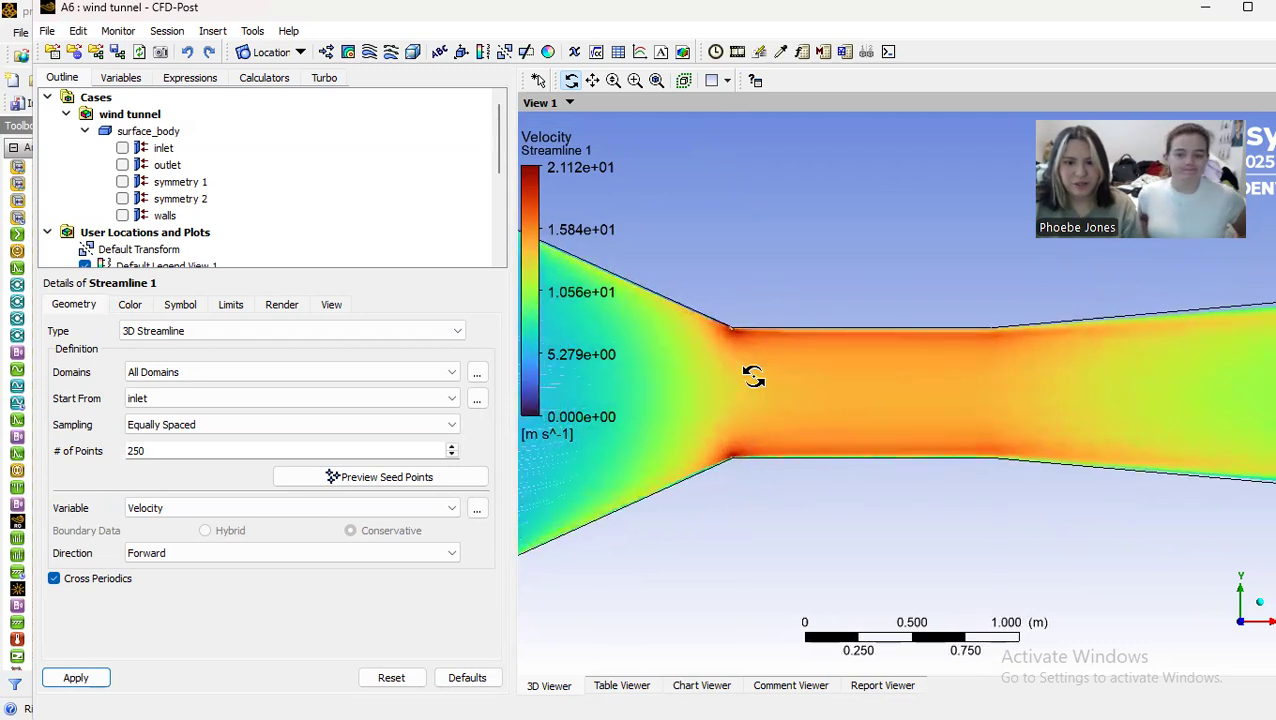
{"action": "scroll", "coordinate": [750, 370], "scroll_direction": "up", "scroll_amount": 4}
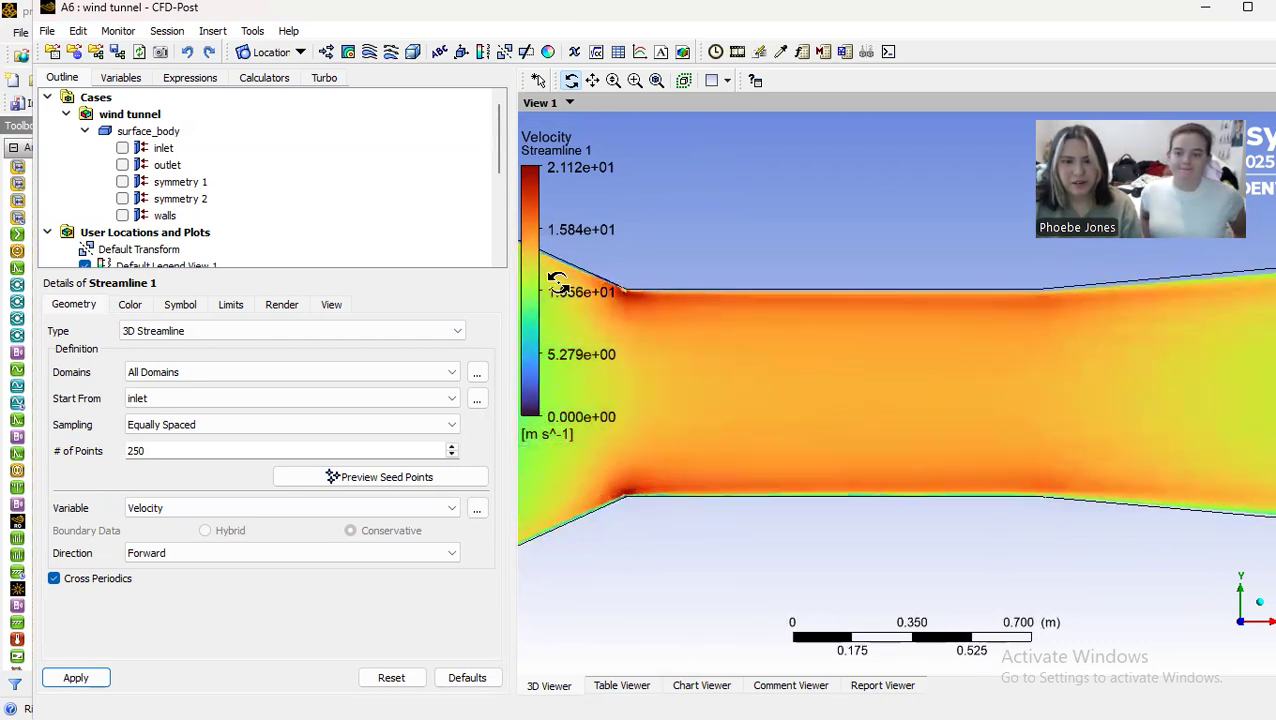
{"action": "scroll", "coordinate": [1002, 339], "scroll_direction": "down", "scroll_amount": 4}
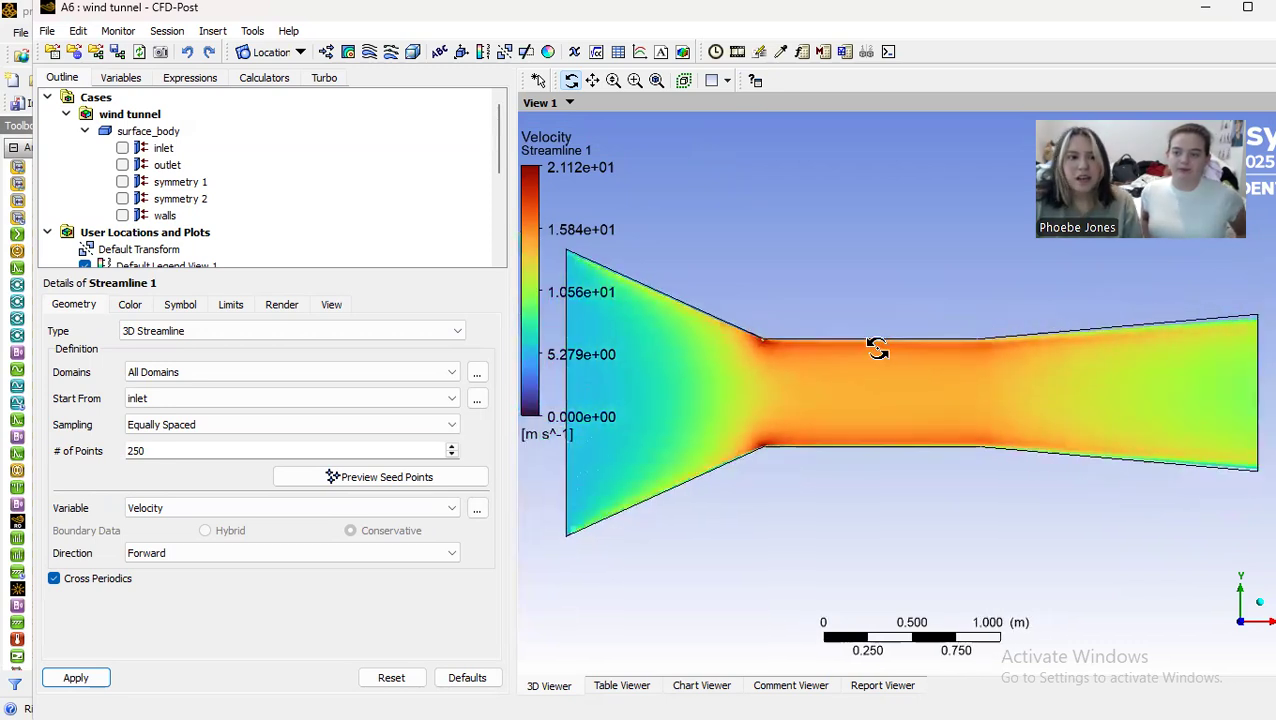
{"action": "scroll", "coordinate": [876, 347], "scroll_direction": "down", "scroll_amount": 1}
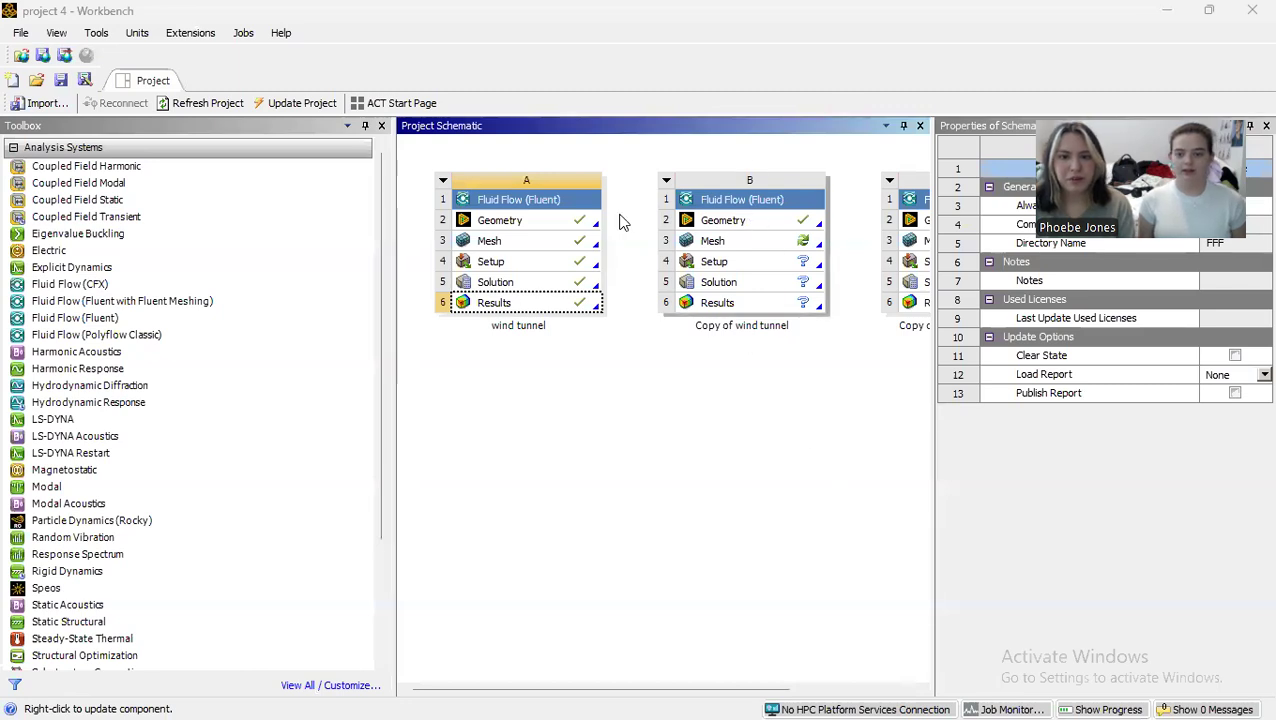
Step: Open the geometry of the Copy of wind tunnel system in DesignModeler and switch to sketching
{"action": "left_click", "coordinate": [779, 222]}
{"action": "right_click", "coordinate": [780, 222]}
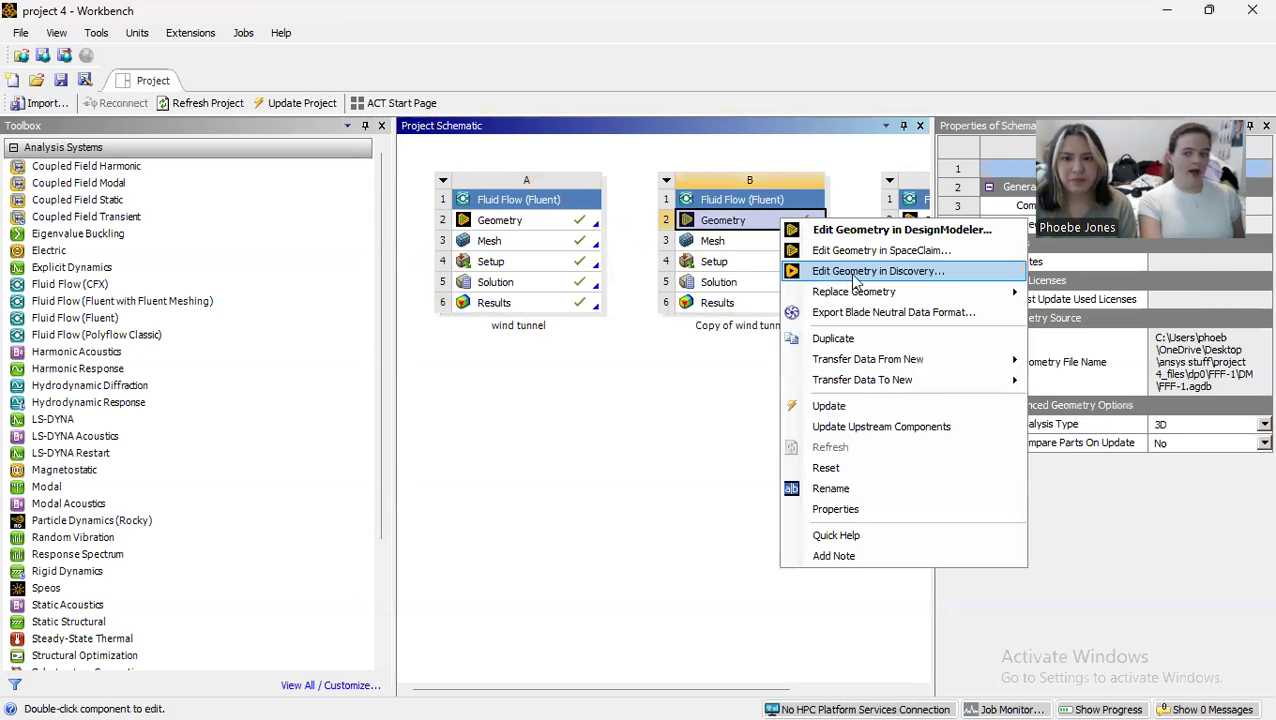
{"action": "left_click", "coordinate": [852, 229]}
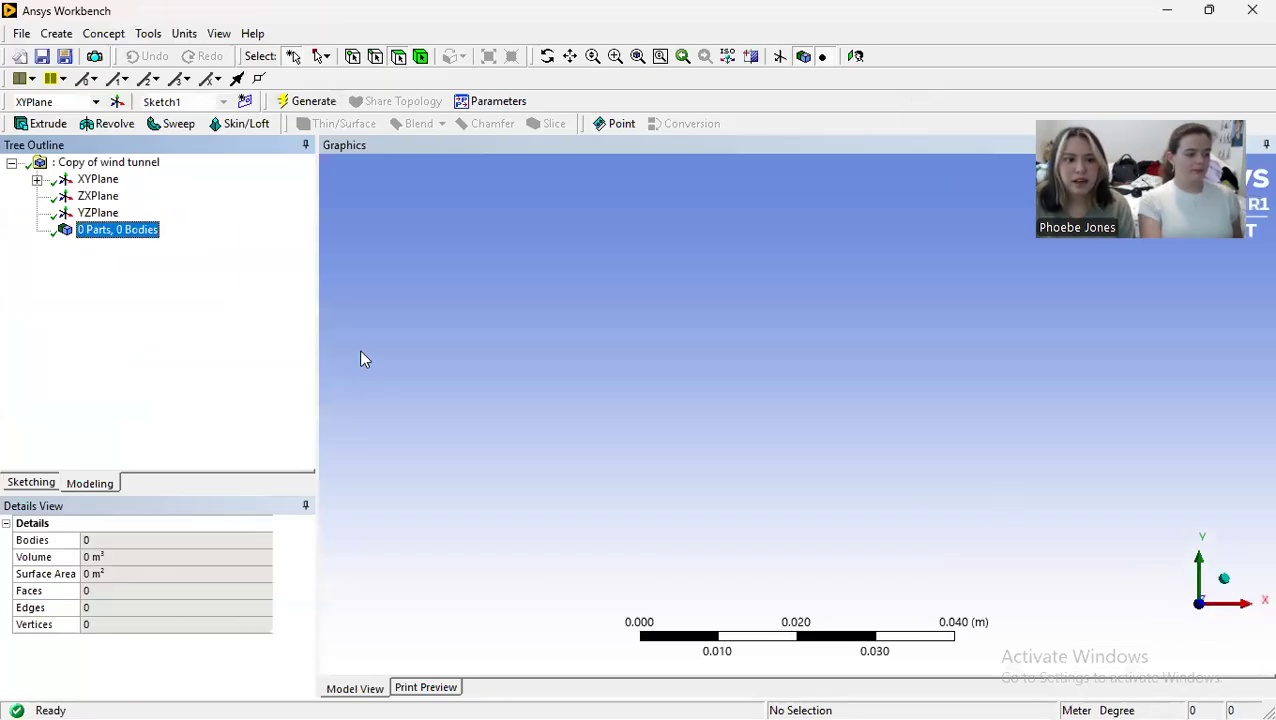
{"action": "left_click", "coordinate": [33, 483]}
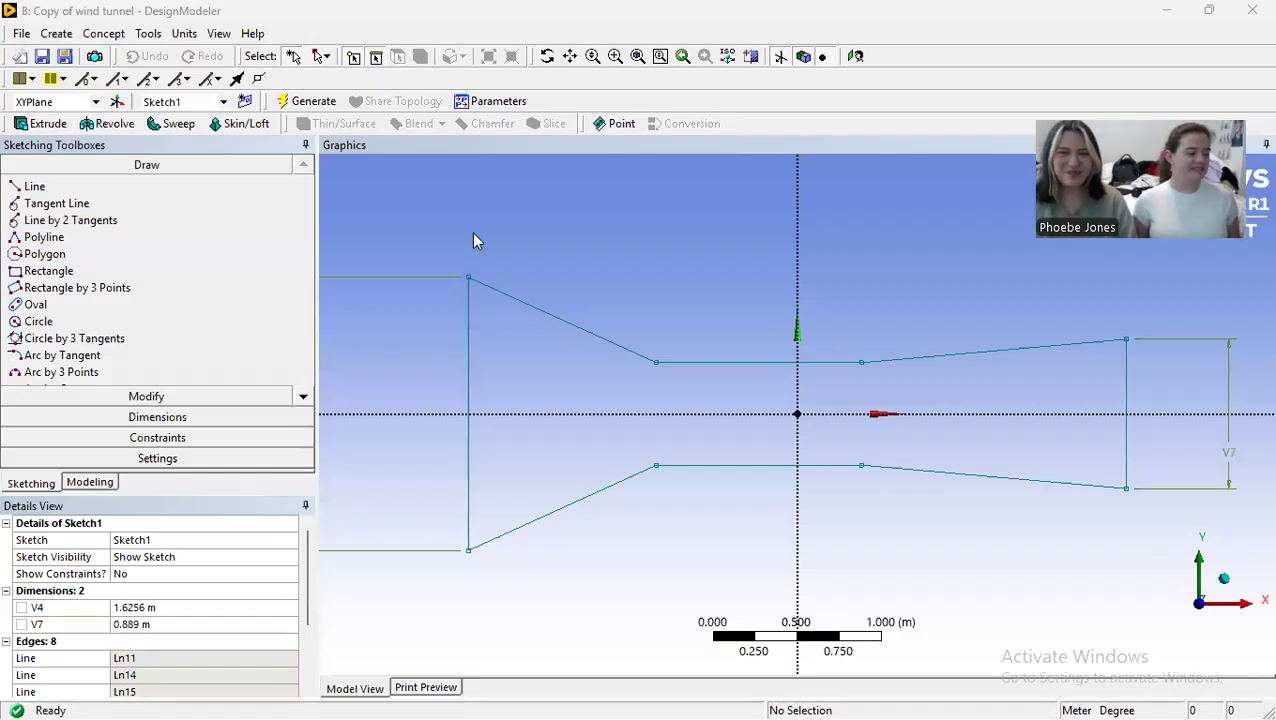
Step: Sketch a circle about 0.22 m in diameter centered on the origin in the tunnel's test section
{"action": "scroll", "coordinate": [853, 419], "scroll_direction": "down", "scroll_amount": 1}
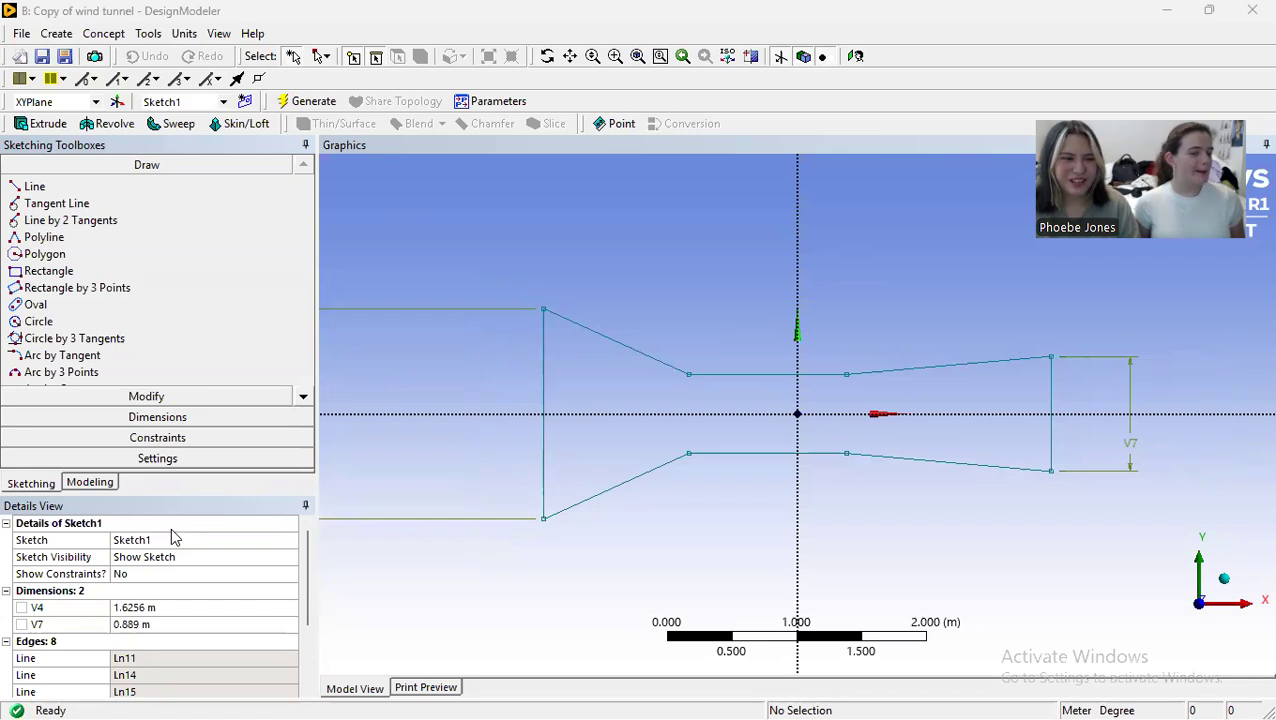
{"action": "left_click", "coordinate": [71, 326]}
{"action": "scroll", "coordinate": [790, 425], "scroll_direction": "up", "scroll_amount": 2}
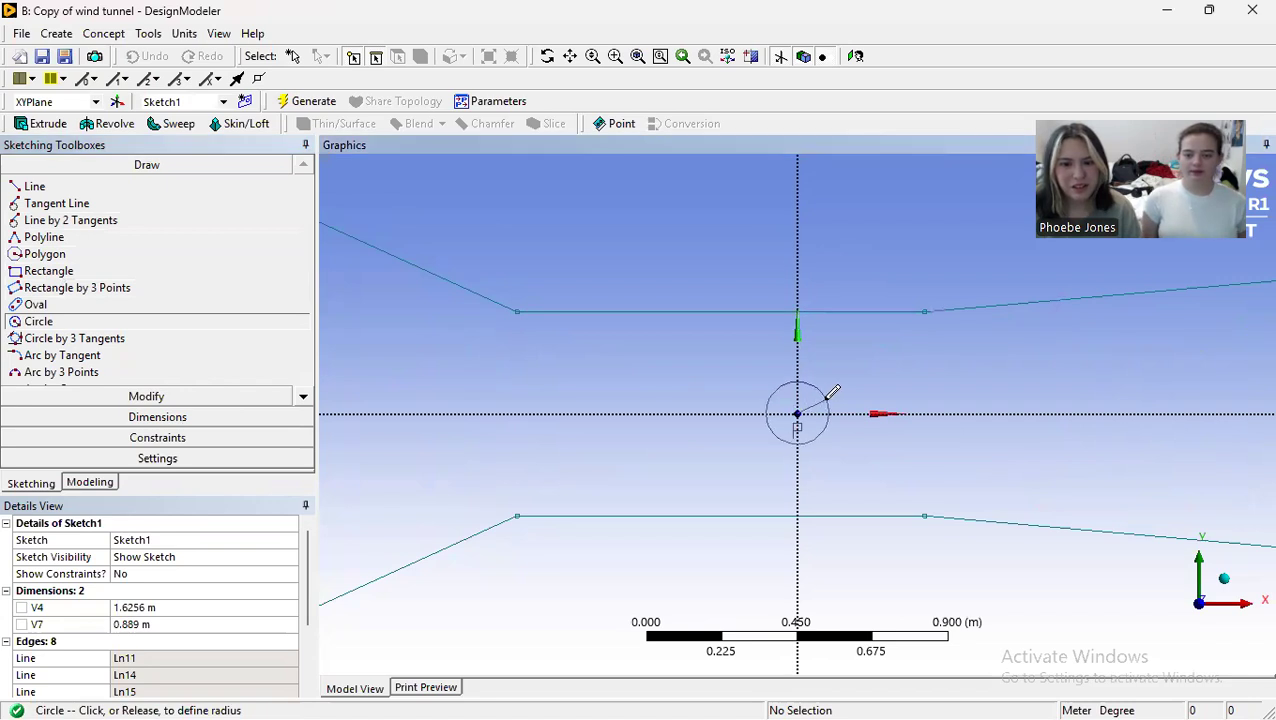
{"action": "left_click", "coordinate": [830, 400]}
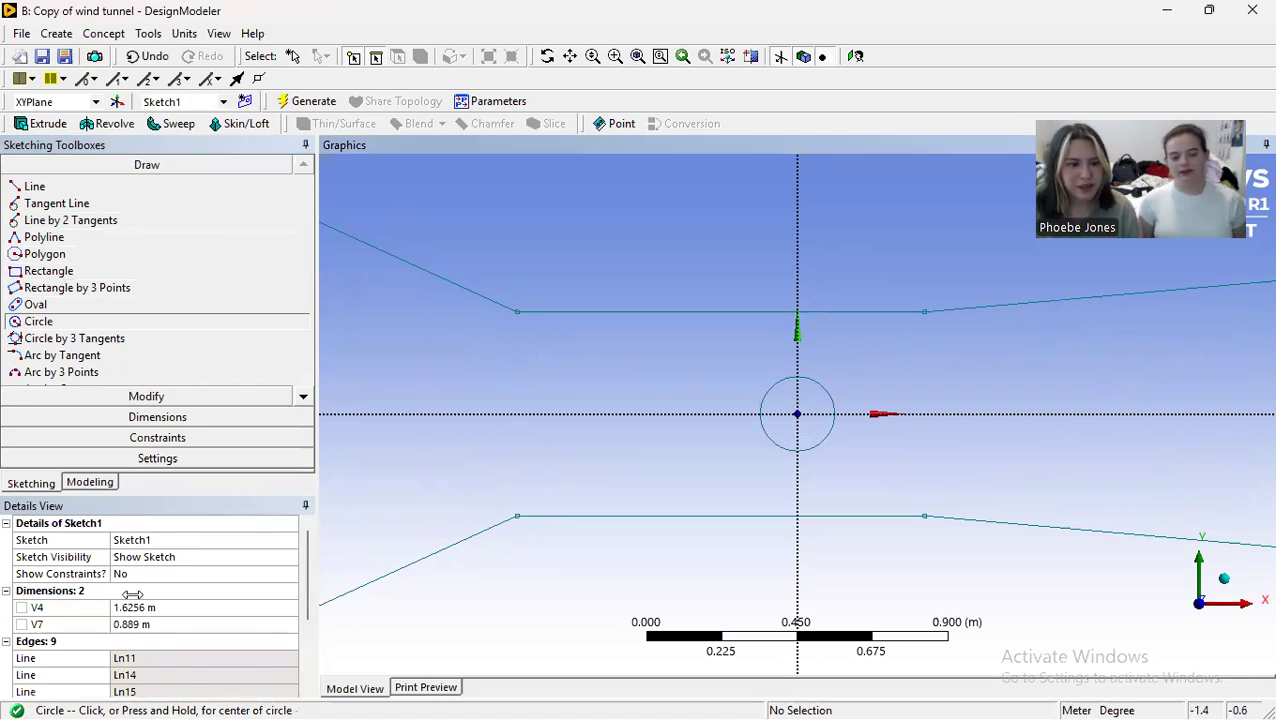
Step: Dimension the diameter of the circle in the test section
{"action": "left_click", "coordinate": [134, 417]}
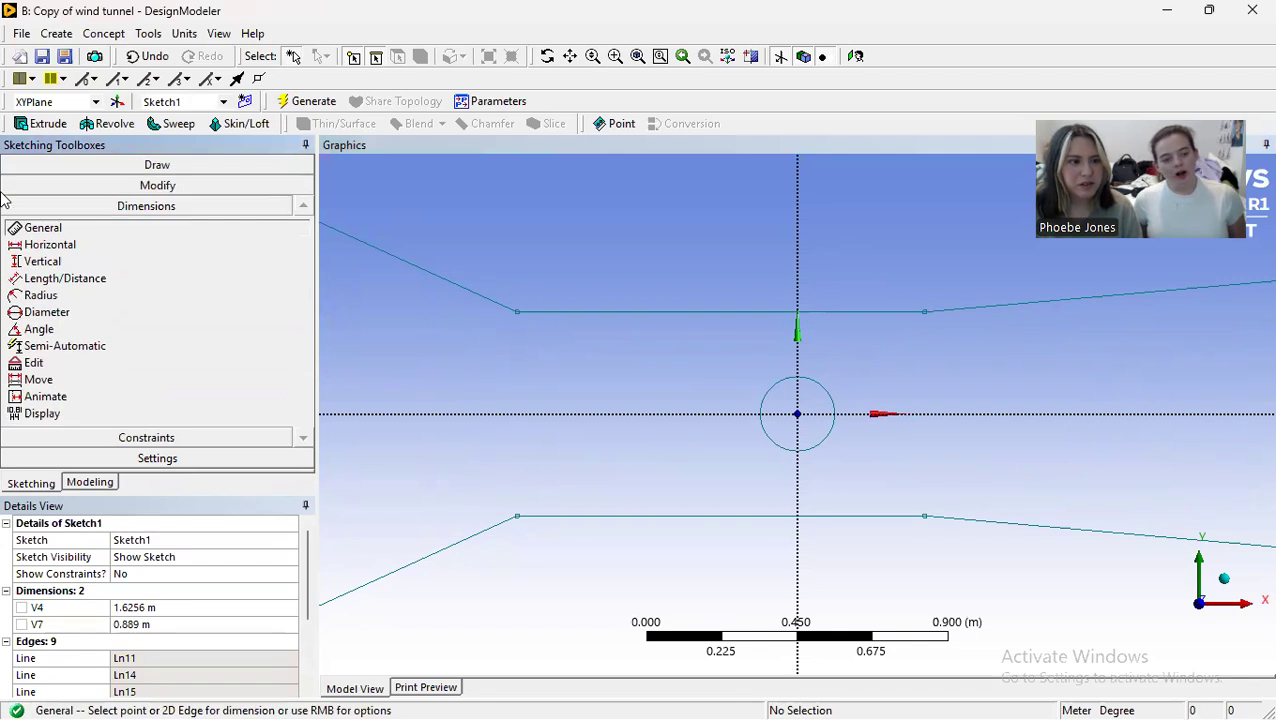
{"action": "left_click", "coordinate": [50, 312]}
{"action": "left_click", "coordinate": [832, 398]}
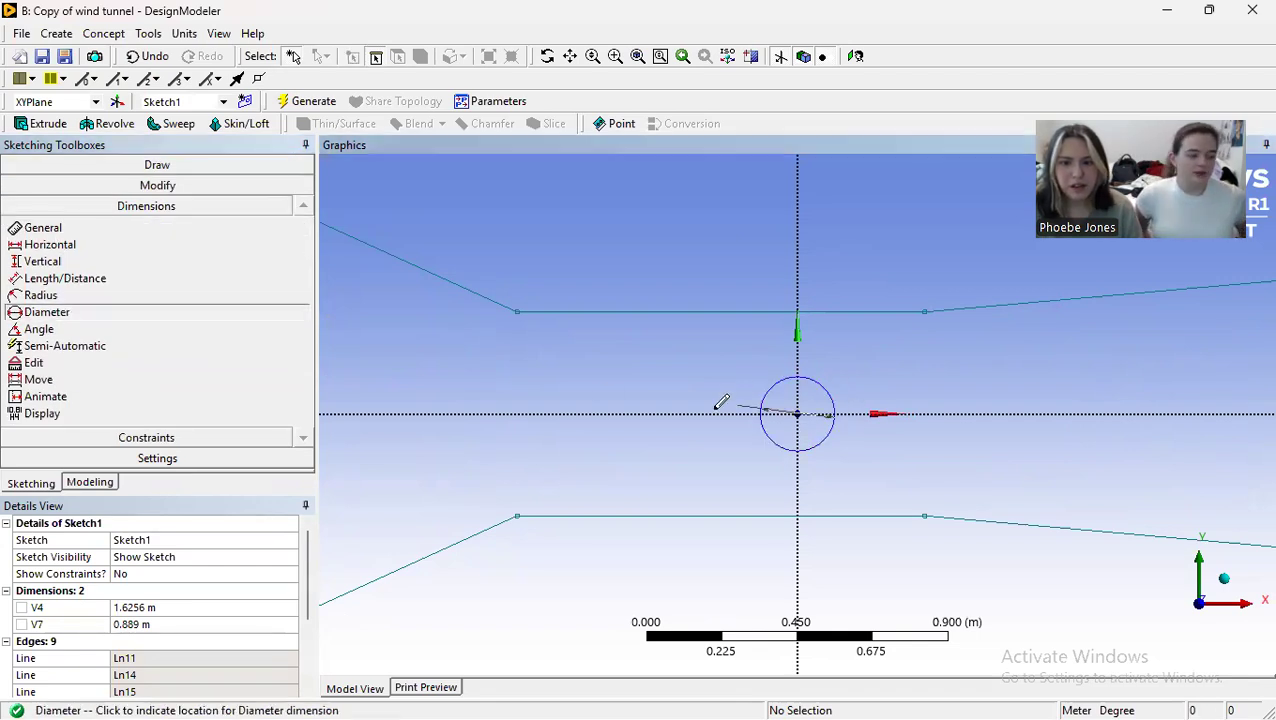
{"action": "left_click", "coordinate": [701, 465]}
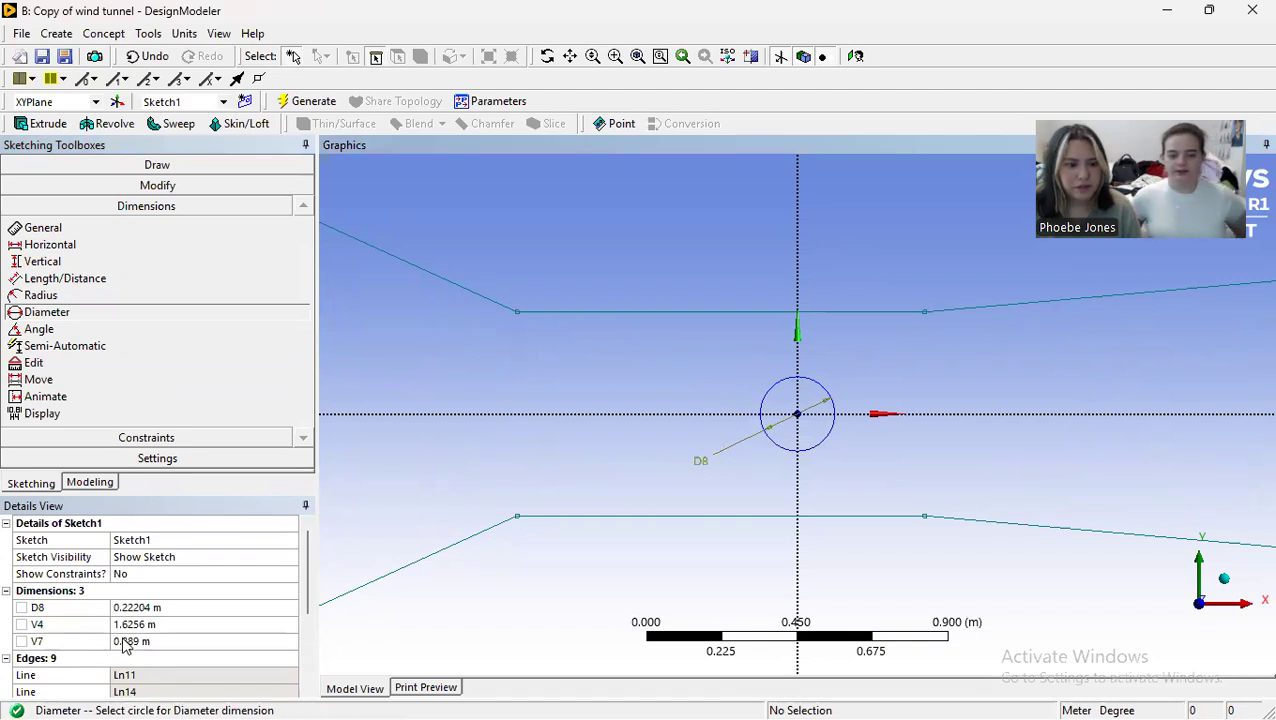
Step: Set the diameter of the circle in the test section to 0.06096 m
{"action": "left_click", "coordinate": [120, 608]}
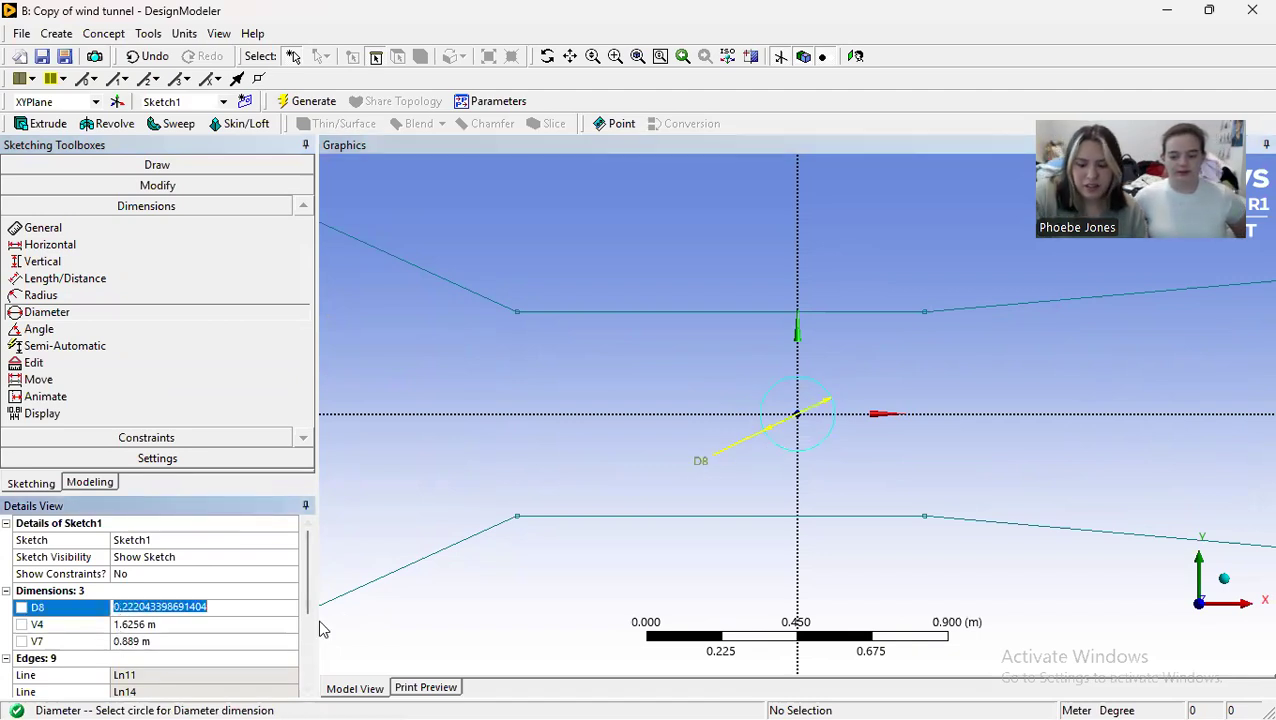
{"action": "type", "text": "0.0609"}
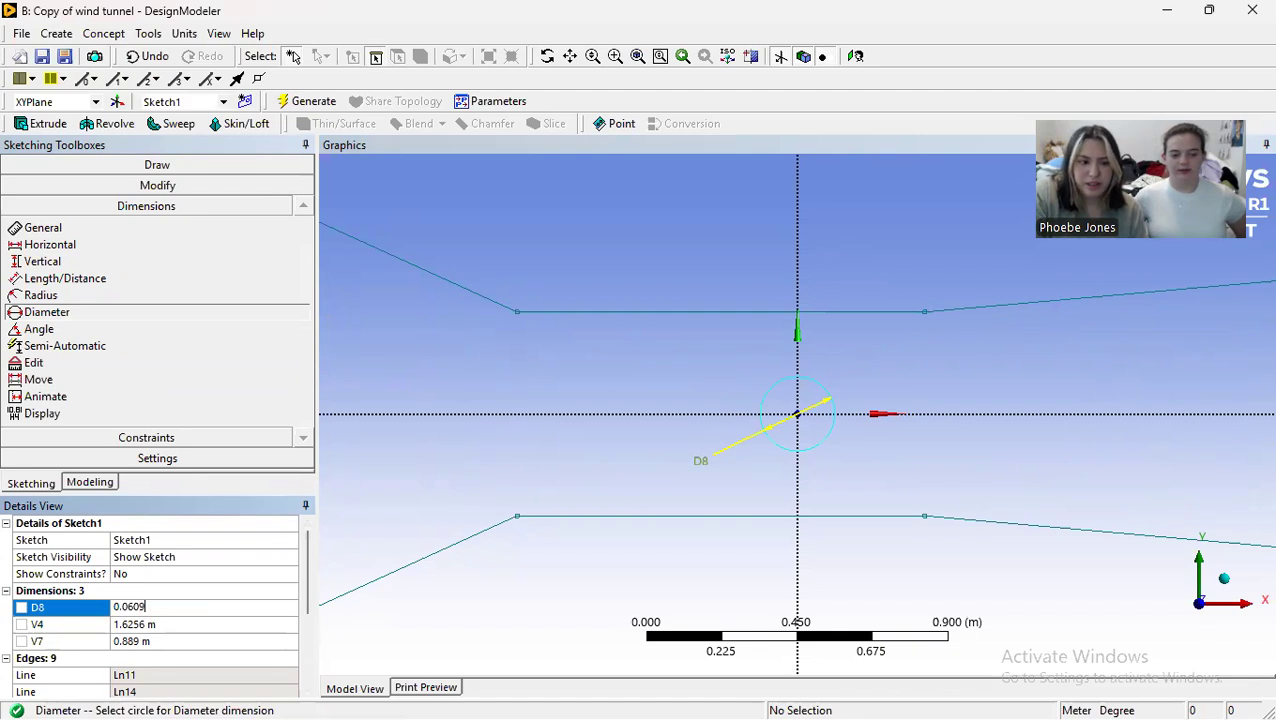
{"action": "type", "text": "6"}
{"action": "key", "text": "Return"}
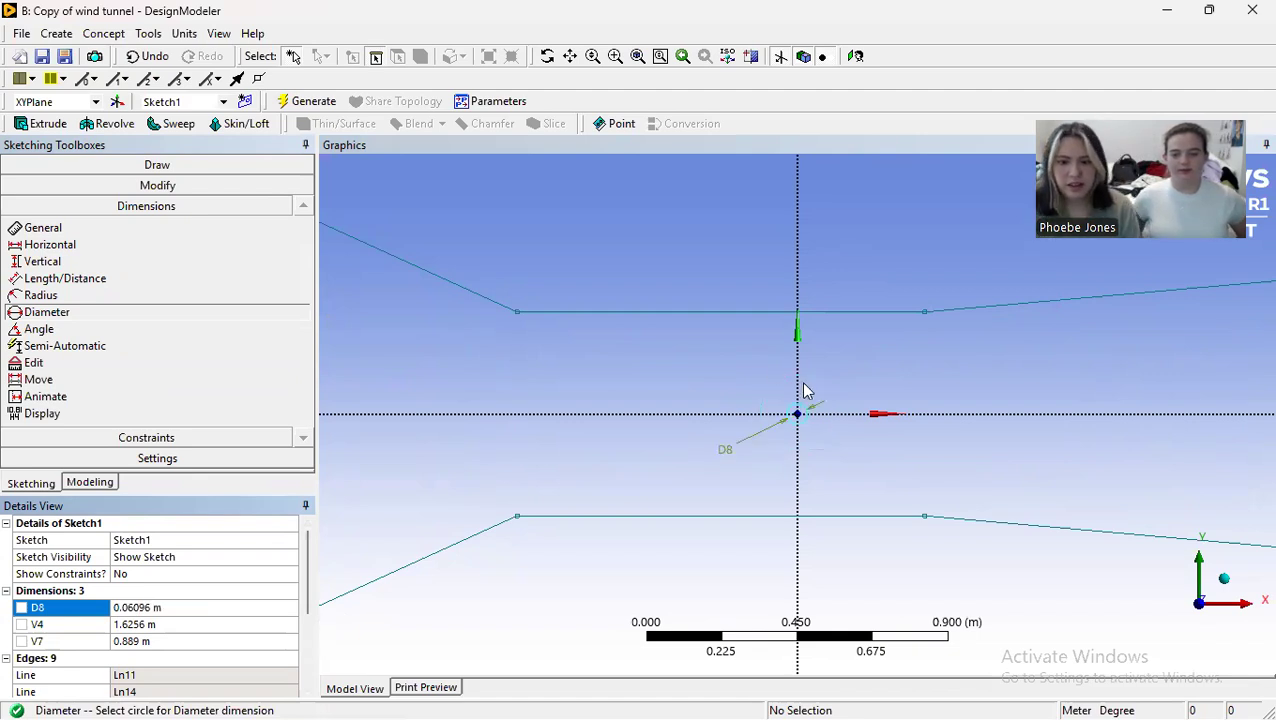
{"action": "scroll", "coordinate": [818, 410], "scroll_direction": "up", "scroll_amount": 2}
{"action": "scroll", "coordinate": [797, 430], "scroll_direction": "down", "scroll_amount": 5}
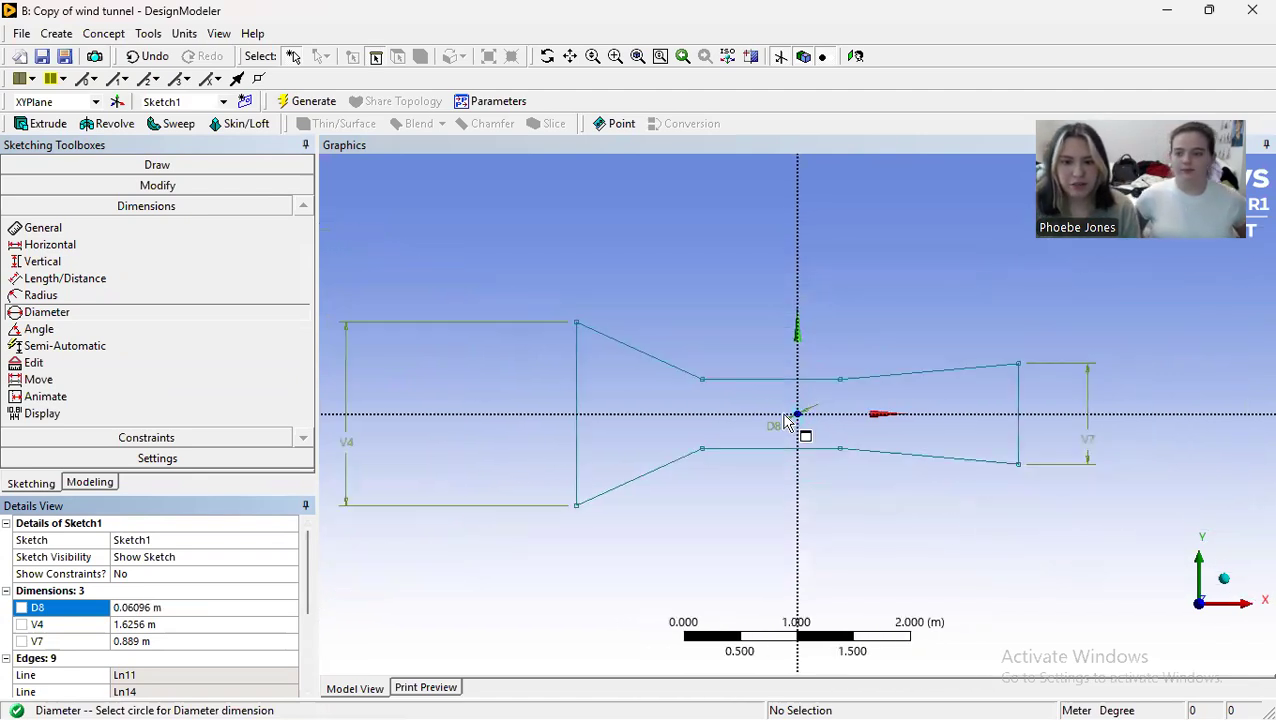
{"action": "scroll", "coordinate": [783, 414], "scroll_direction": "up", "scroll_amount": 1}
Step: Generate a surface from the tunnel outline and circle sketch, using Add Material with 0 m thickness
{"action": "left_click", "coordinate": [96, 35]}
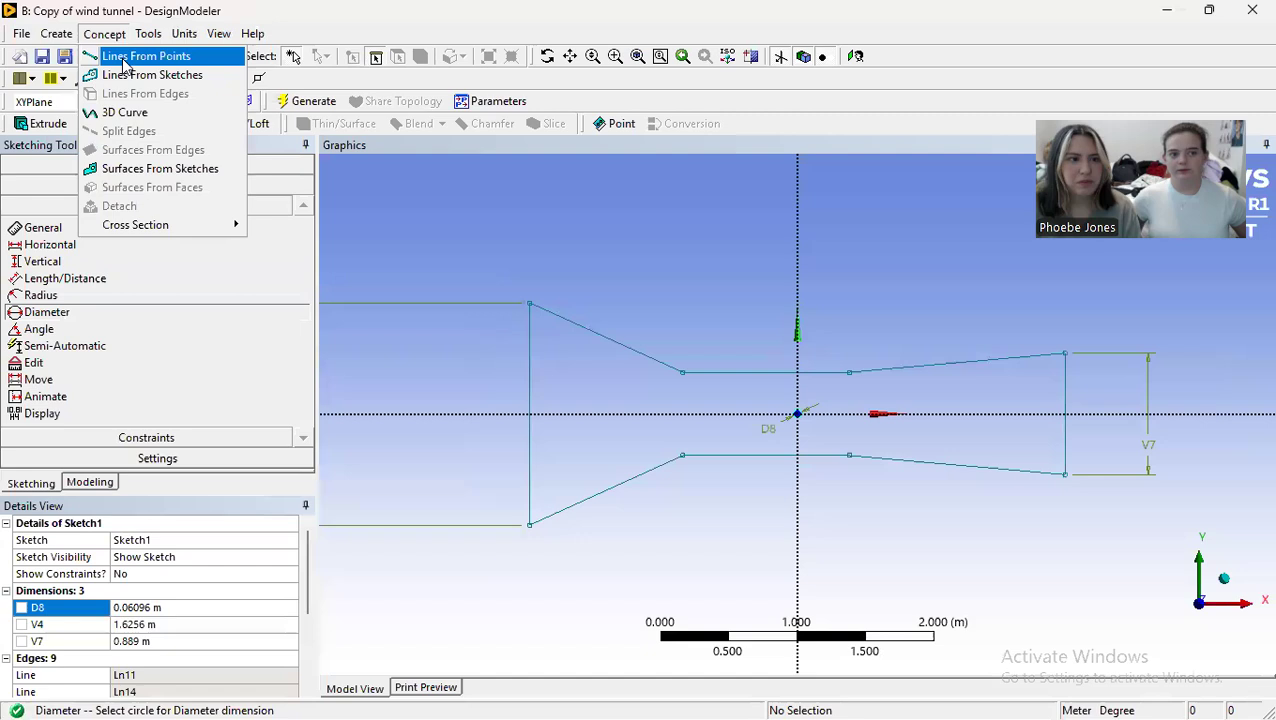
{"action": "left_click", "coordinate": [155, 168]}
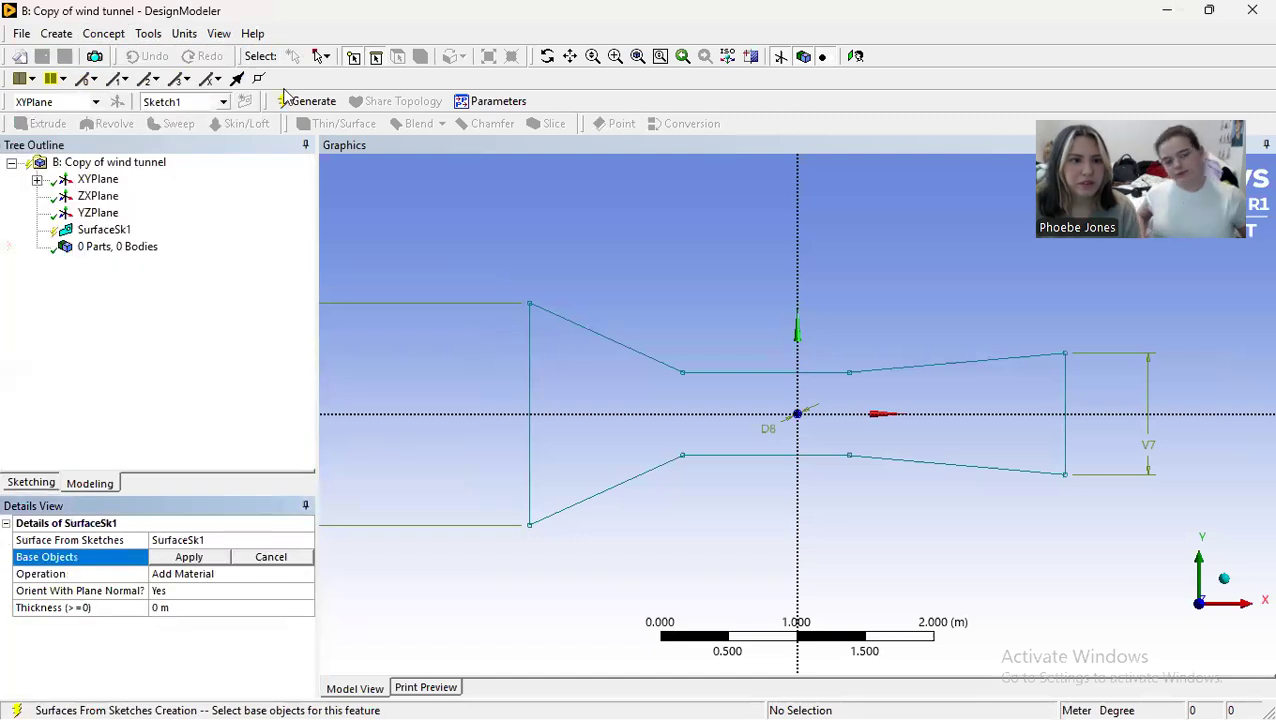
{"action": "left_click", "coordinate": [321, 56]}
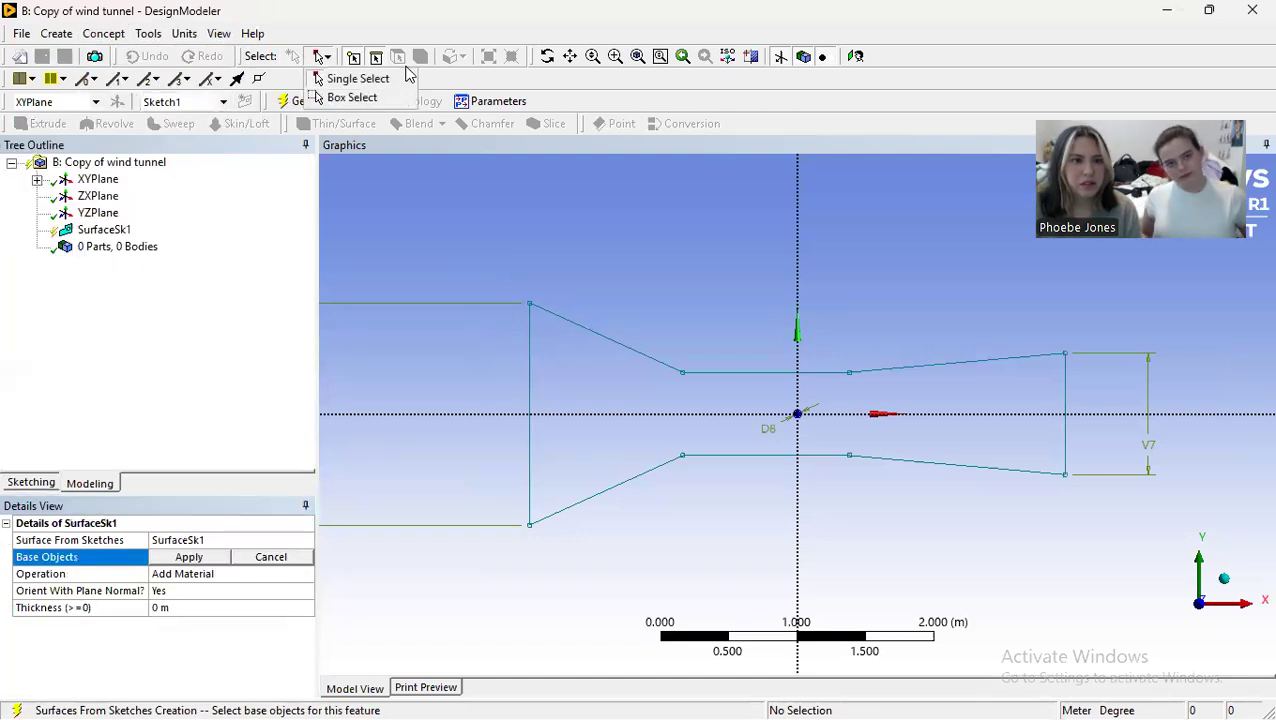
{"action": "left_click", "coordinate": [393, 100]}
{"action": "left_click_drag", "start_coordinate": [427, 250], "coordinate": [1166, 557]}
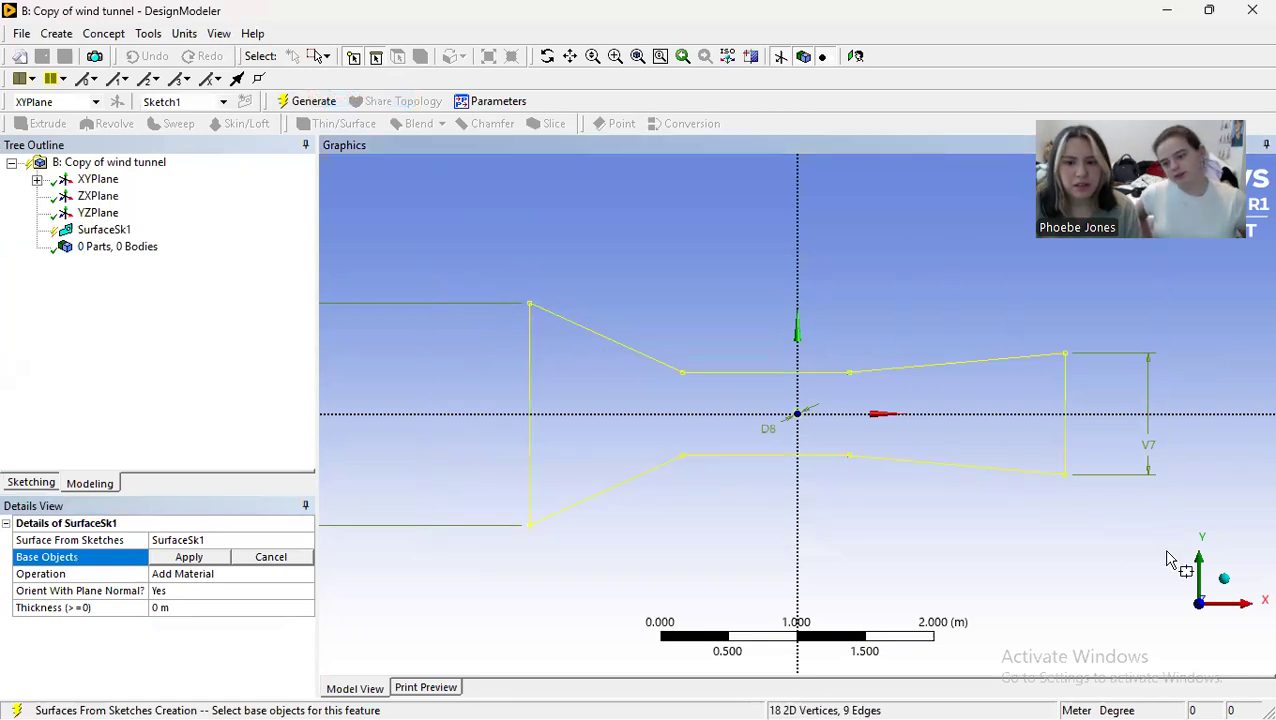
{"action": "left_click", "coordinate": [313, 101]}
{"action": "scroll", "coordinate": [840, 410], "scroll_direction": "up", "scroll_amount": 5}
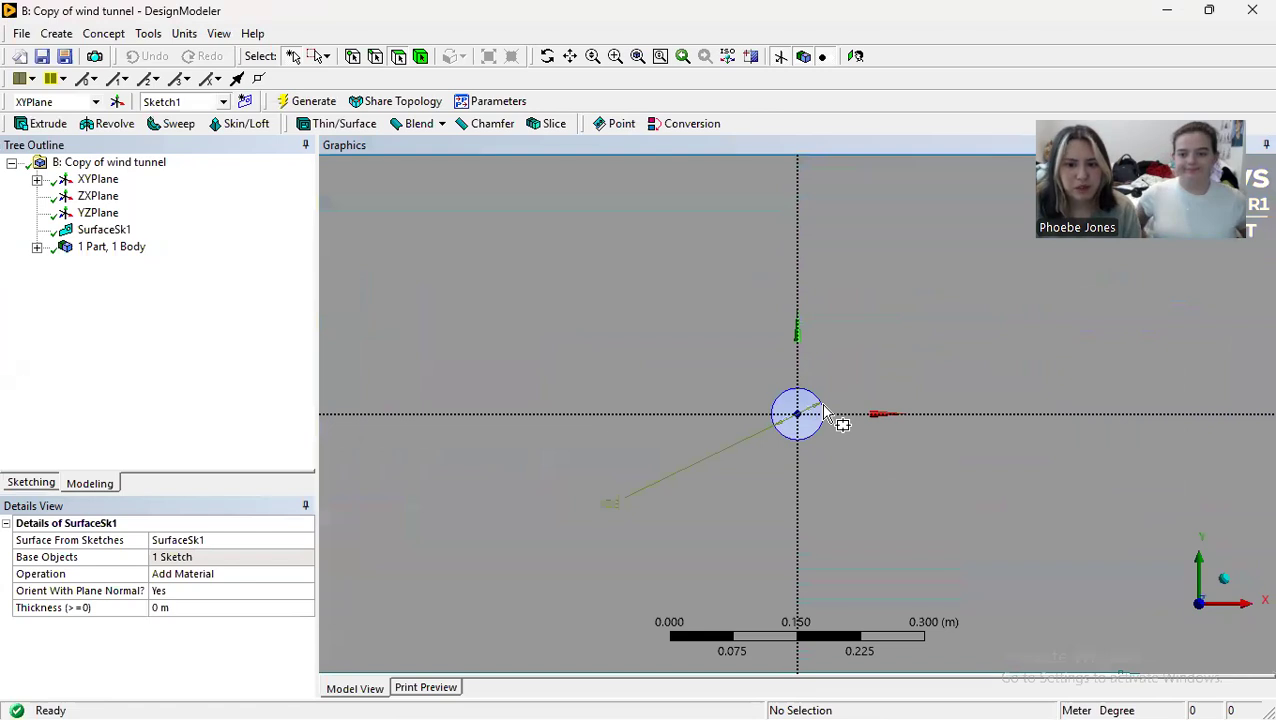
{"action": "scroll", "coordinate": [826, 410], "scroll_direction": "down", "scroll_amount": 5}
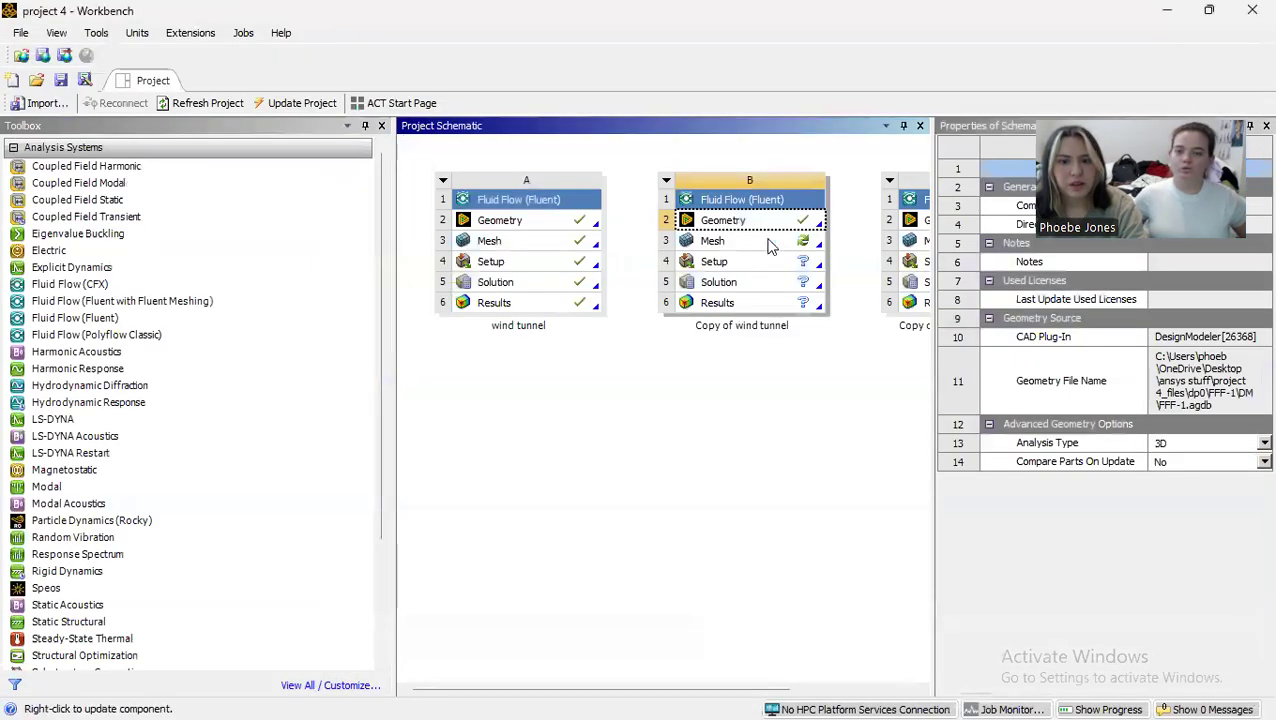
Step: Open the mesh of the Copy of wind tunnel system in Meshing and view the surface flat in the XY plane
{"action": "double_click", "coordinate": [771, 243]}
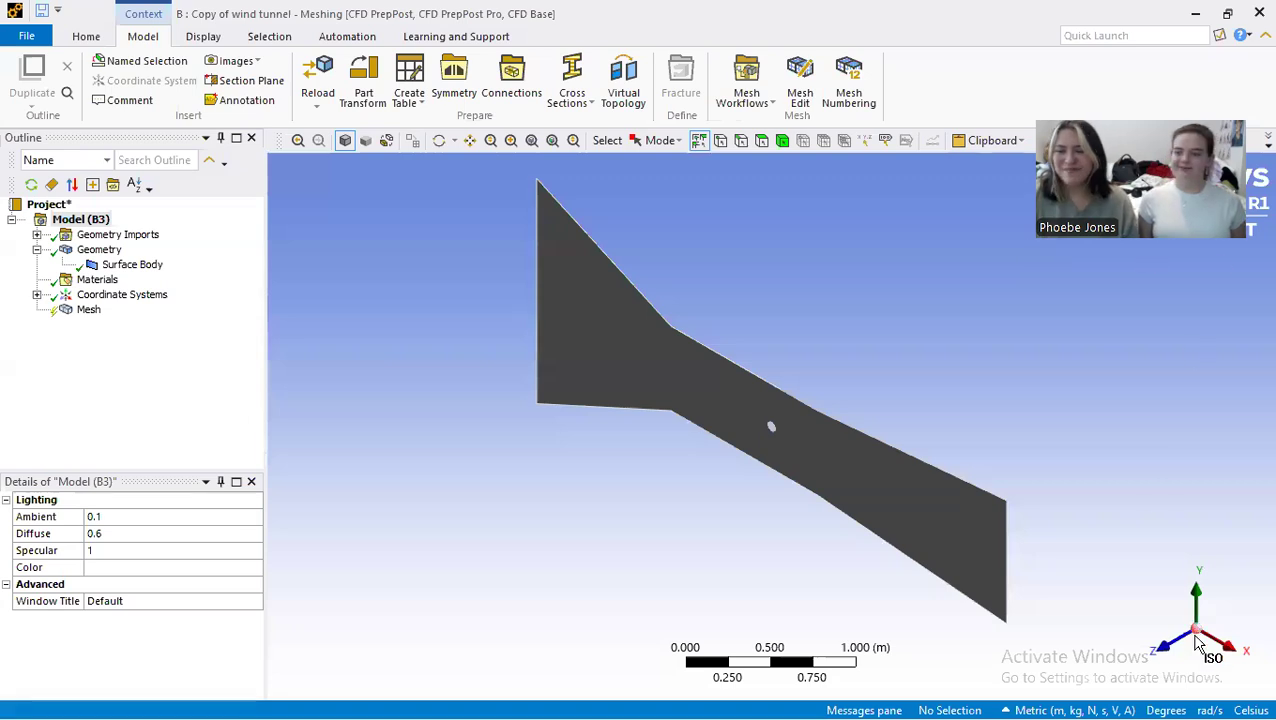
{"action": "left_click", "coordinate": [1198, 640]}
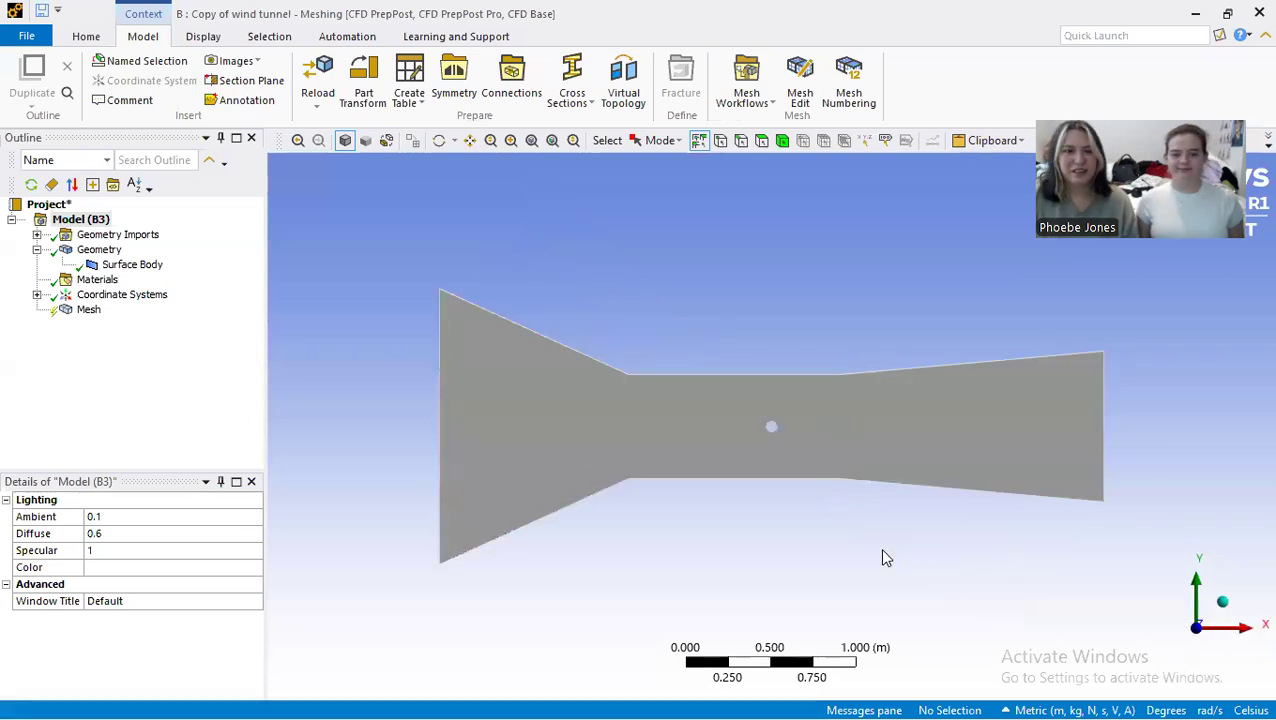
Step: Create a named selection "walls" from the six upper and lower edges of the contraction, test section and diffuser
{"action": "left_click", "coordinate": [741, 141]}
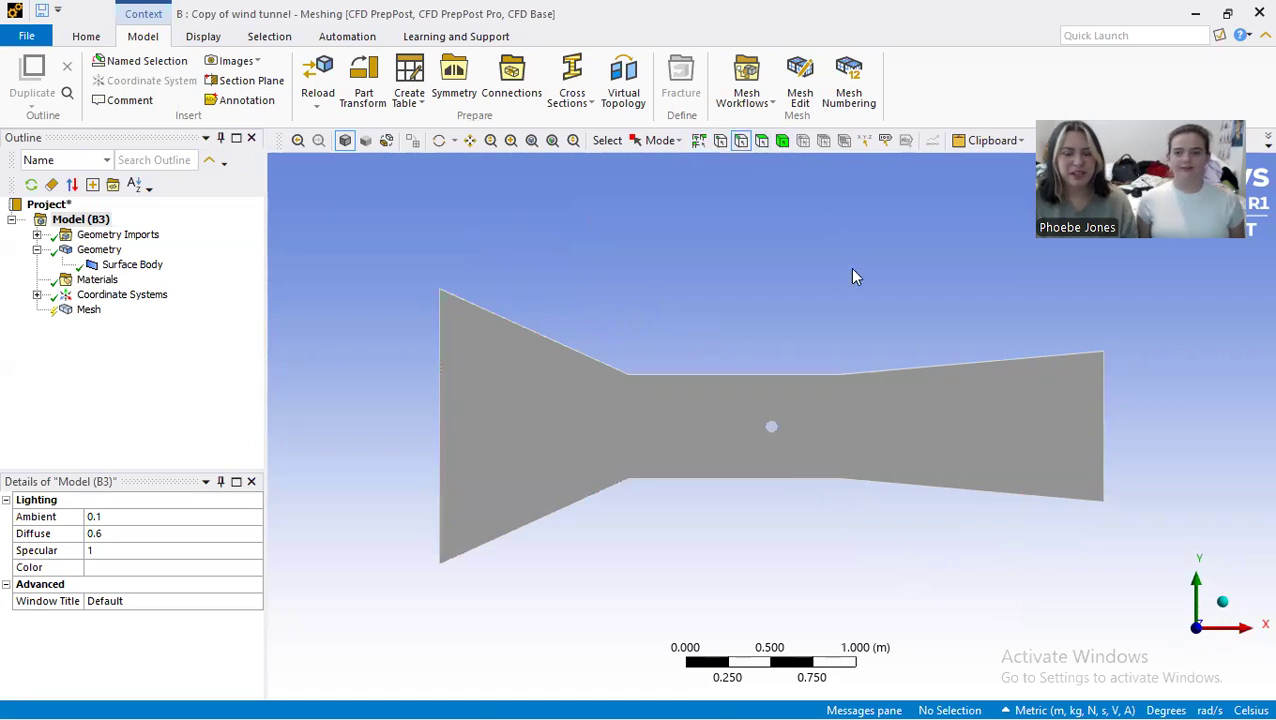
{"action": "left_click", "coordinate": [610, 370]}
{"action": "left_click", "coordinate": [665, 372], "text": "ctrl"}
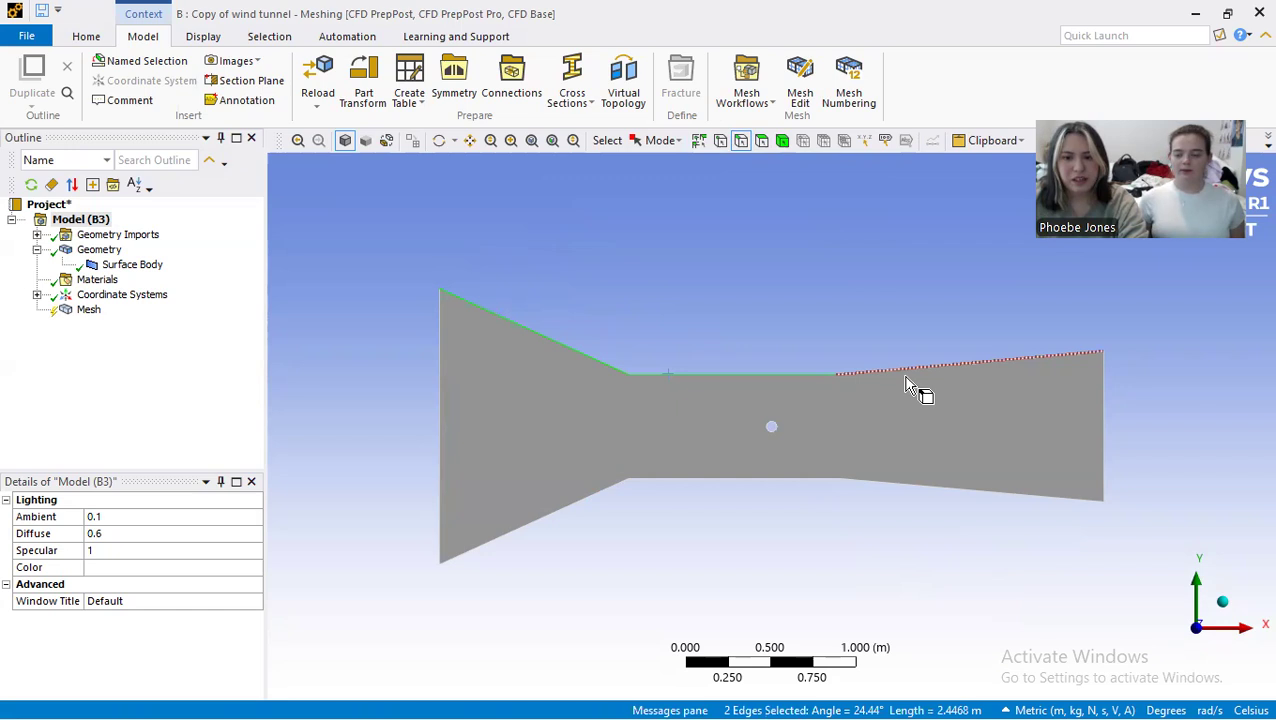
{"action": "left_click", "coordinate": [908, 376], "text": "ctrl"}
{"action": "left_click", "coordinate": [913, 488], "text": "ctrl"}
{"action": "left_click", "coordinate": [792, 481], "text": "ctrl"}
{"action": "left_click", "coordinate": [557, 511], "text": "ctrl"}
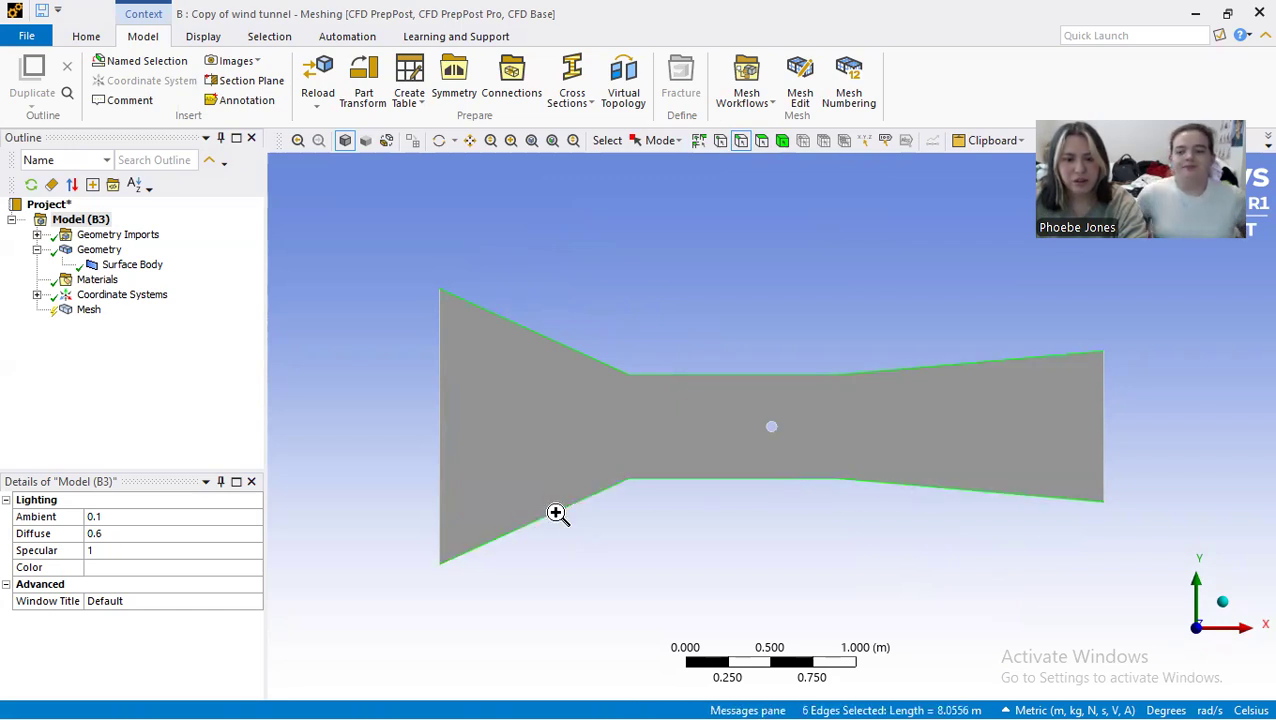
{"action": "right_click", "coordinate": [557, 512]}
{"action": "left_click", "coordinate": [598, 462]}
{"action": "type", "text": "wal"}
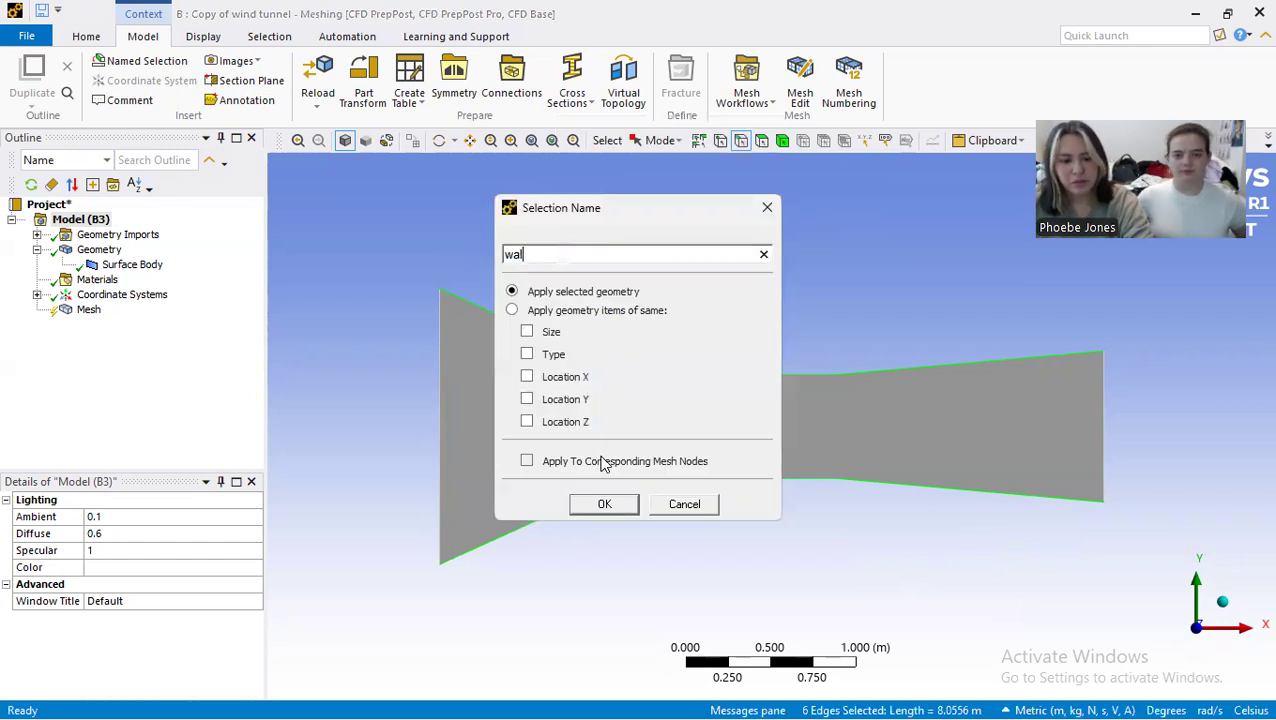
{"action": "type", "text": "ls"}
{"action": "left_click", "coordinate": [604, 504]}
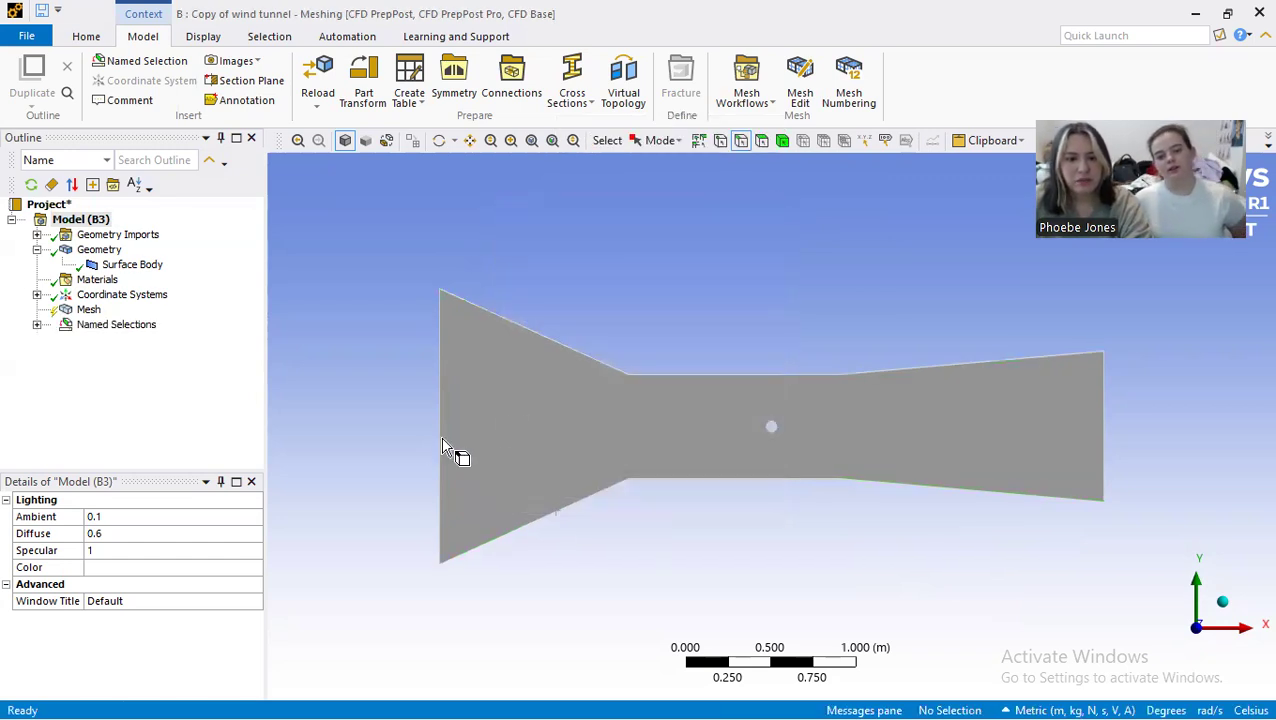
Step: Create a named selection "inlet" from the vertical edge at the wide contraction end of the tunnel
{"action": "left_click", "coordinate": [439, 448]}
{"action": "right_click", "coordinate": [436, 453]}
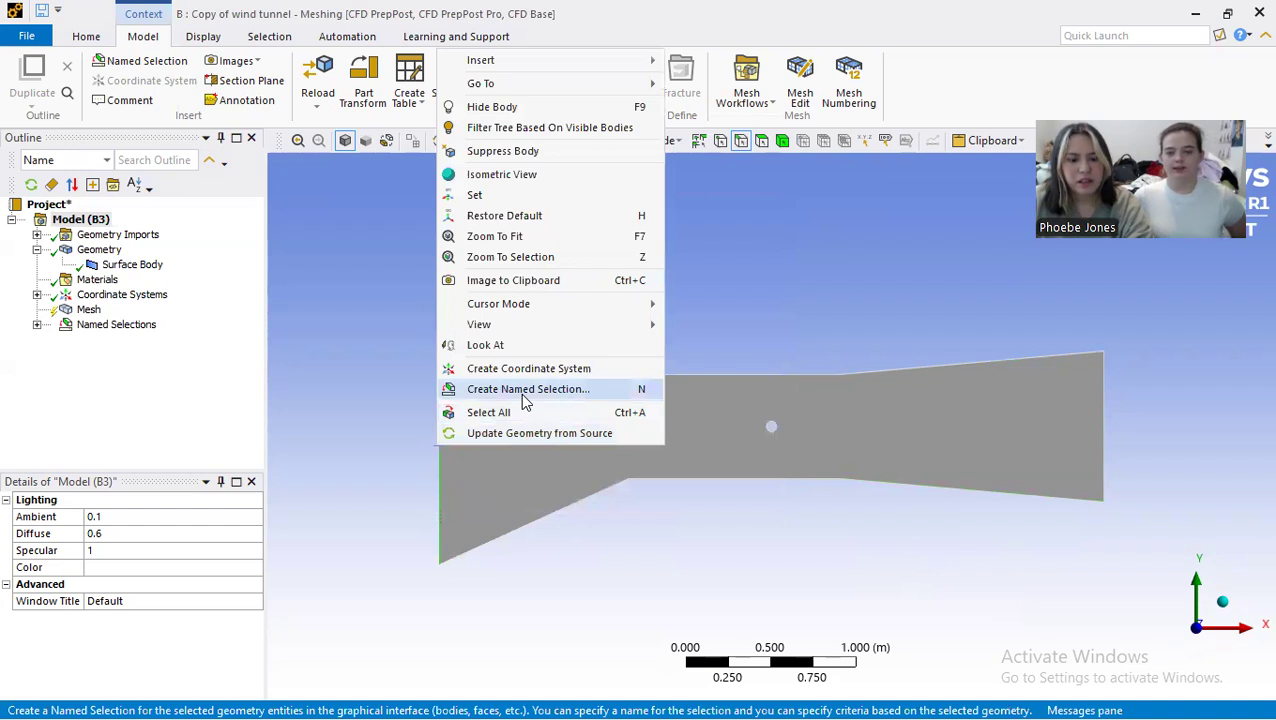
{"action": "left_click", "coordinate": [524, 399]}
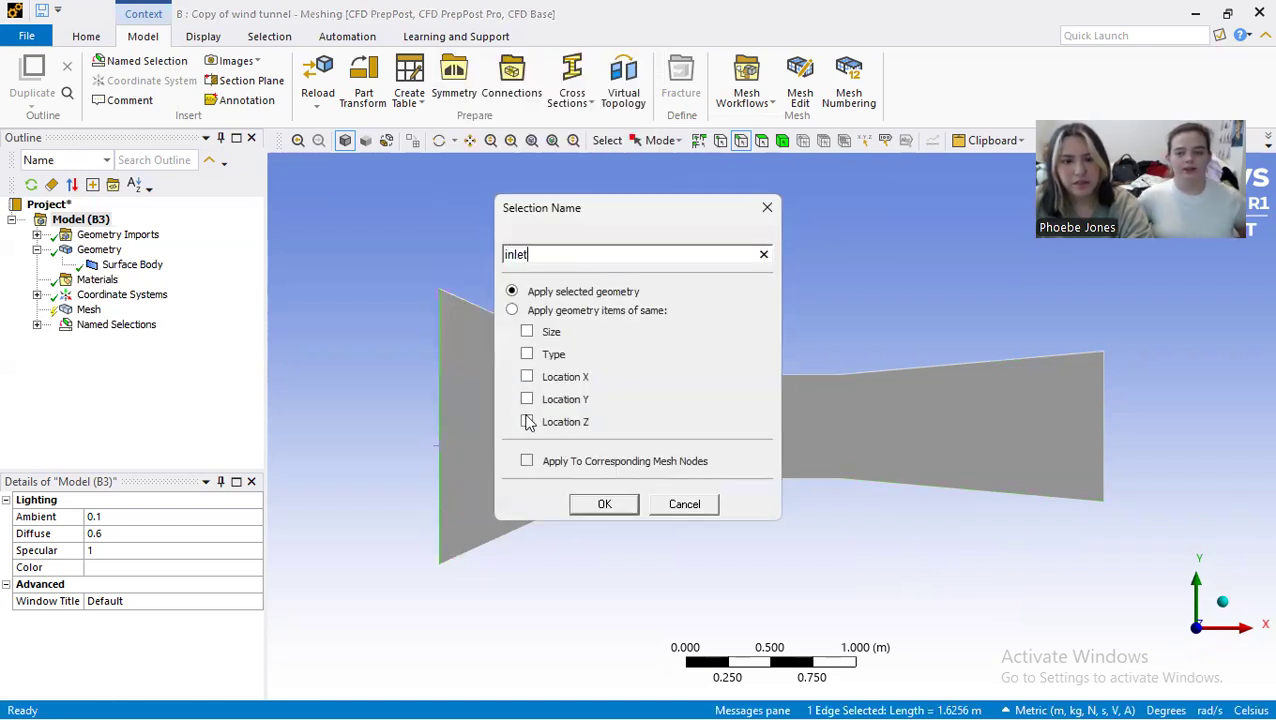
{"action": "left_click", "coordinate": [602, 505]}
Step: Create a named selection "outlet" from the vertical edge at the diffuser end of the tunnel
{"action": "left_click", "coordinate": [1104, 447]}
{"action": "right_click", "coordinate": [1104, 448]}
{"action": "left_click", "coordinate": [1123, 393]}
{"action": "type", "text": "out"}
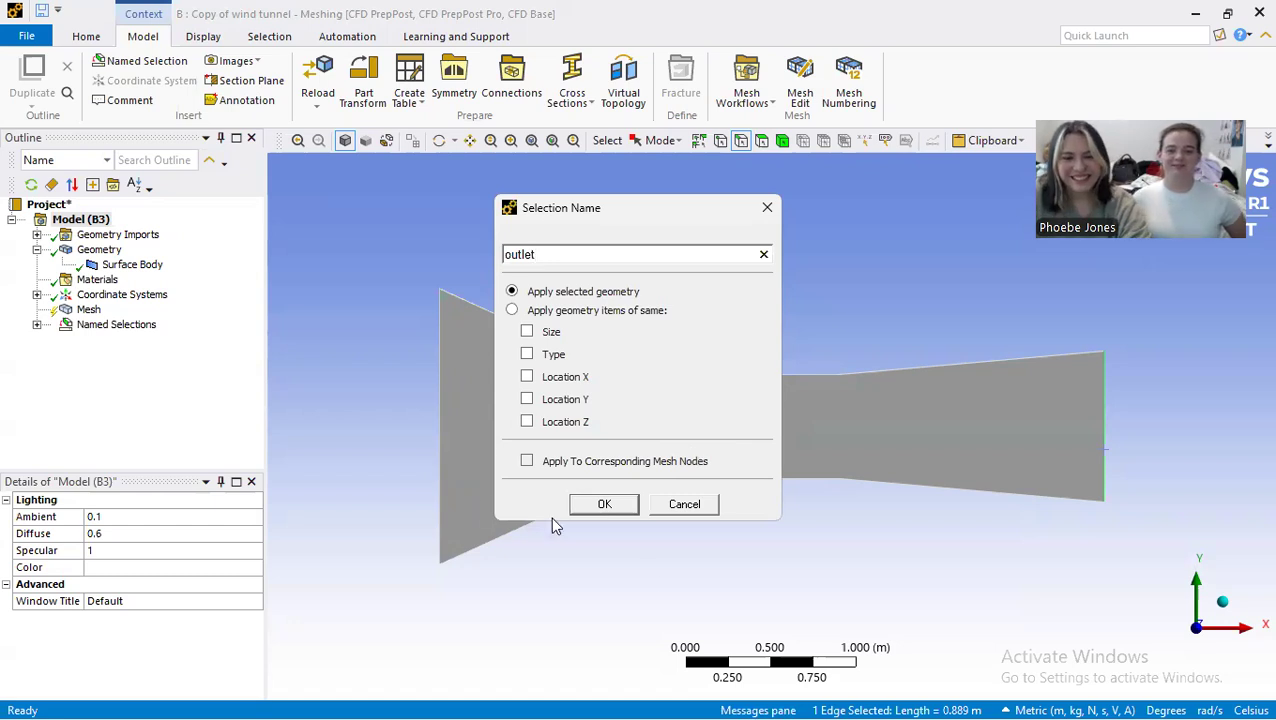
{"action": "left_click", "coordinate": [605, 504]}
Step: Create a named selection "cylinder wall" from the circular edge in the test section and review the list of named selections
{"action": "scroll", "coordinate": [755, 421], "scroll_direction": "up", "scroll_amount": 5}
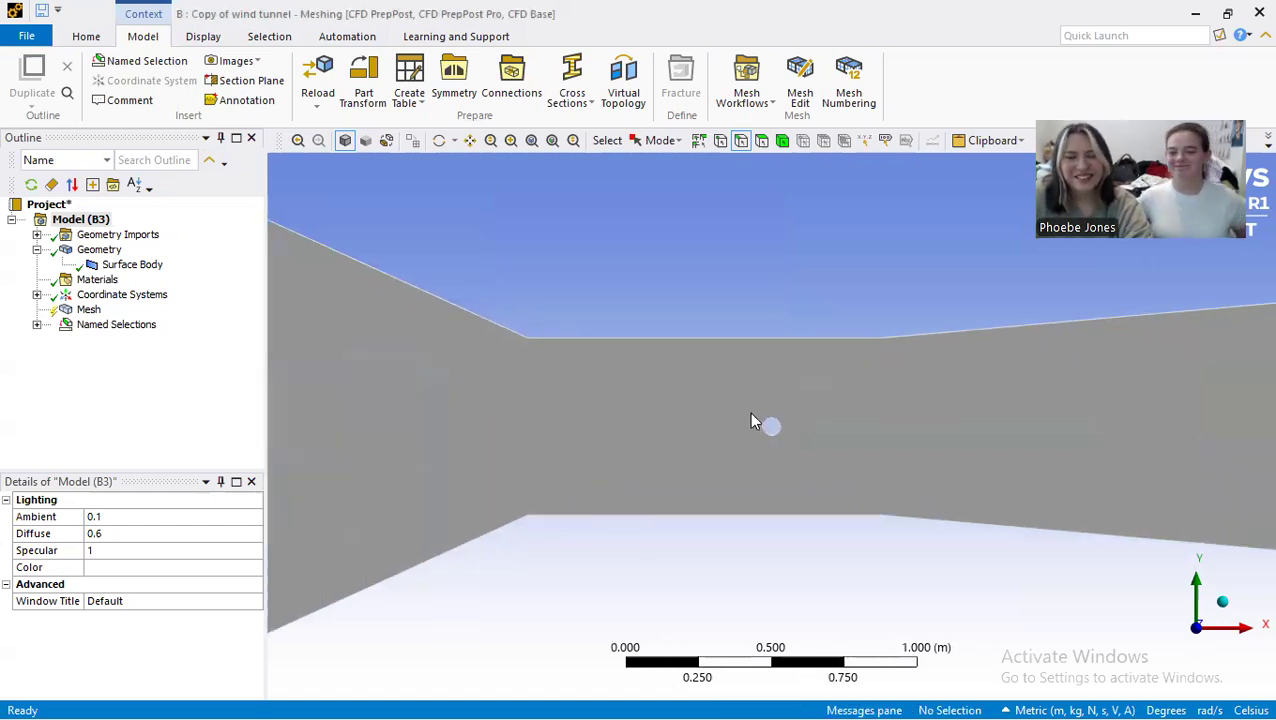
{"action": "scroll", "coordinate": [760, 423], "scroll_direction": "up", "scroll_amount": 2}
{"action": "left_click", "coordinate": [770, 428]}
{"action": "right_click", "coordinate": [770, 428]}
{"action": "left_click", "coordinate": [841, 364]}
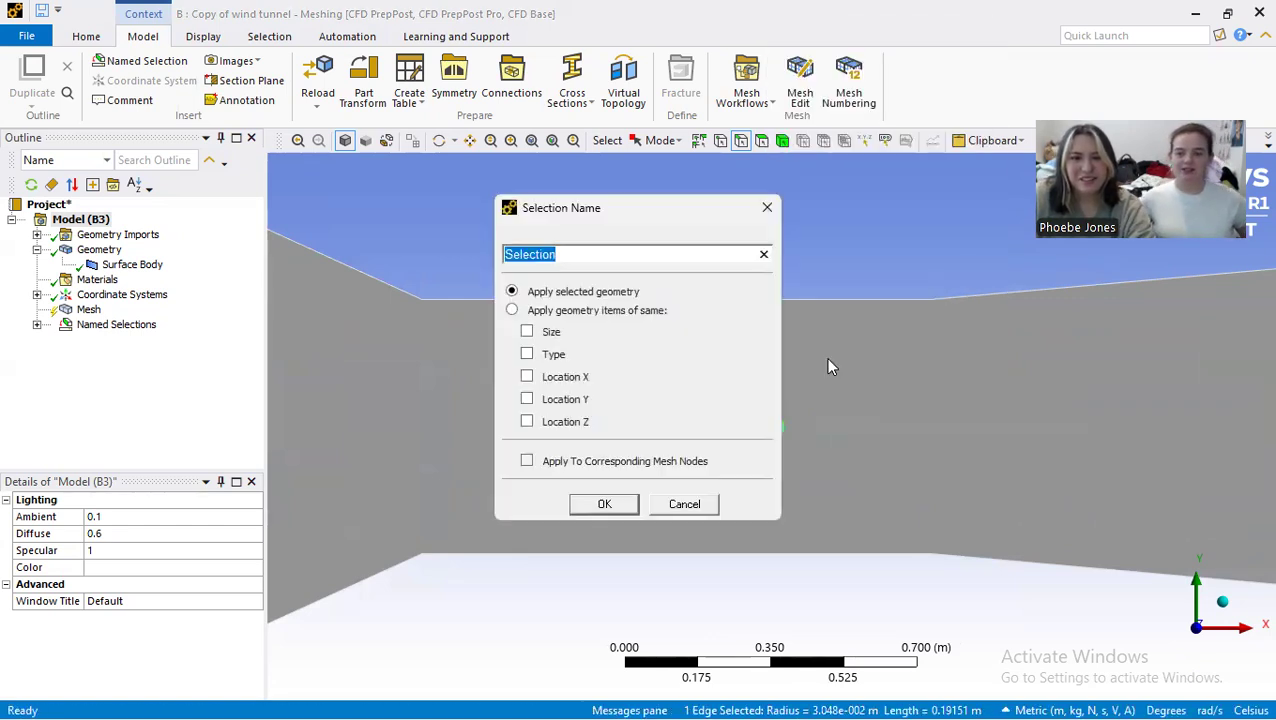
{"action": "type", "text": "cylinder wall"}
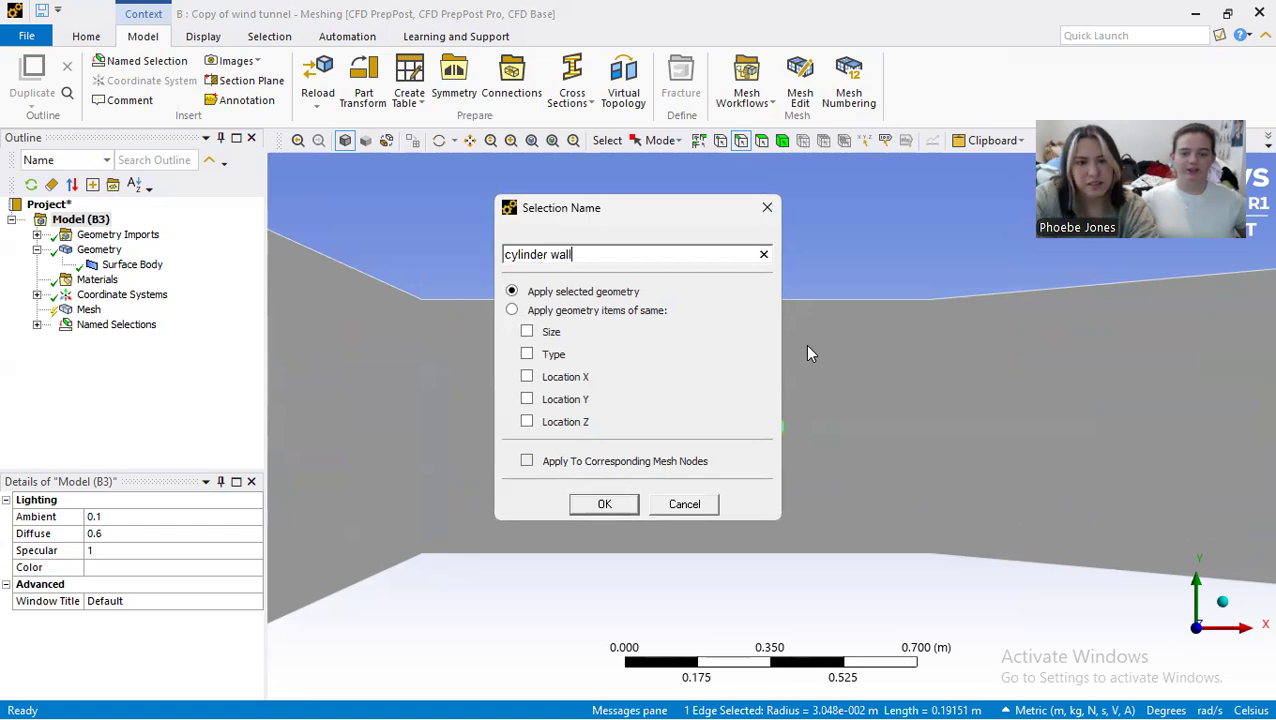
{"action": "left_click", "coordinate": [606, 503]}
{"action": "scroll", "coordinate": [669, 393], "scroll_direction": "down", "scroll_amount": 3}
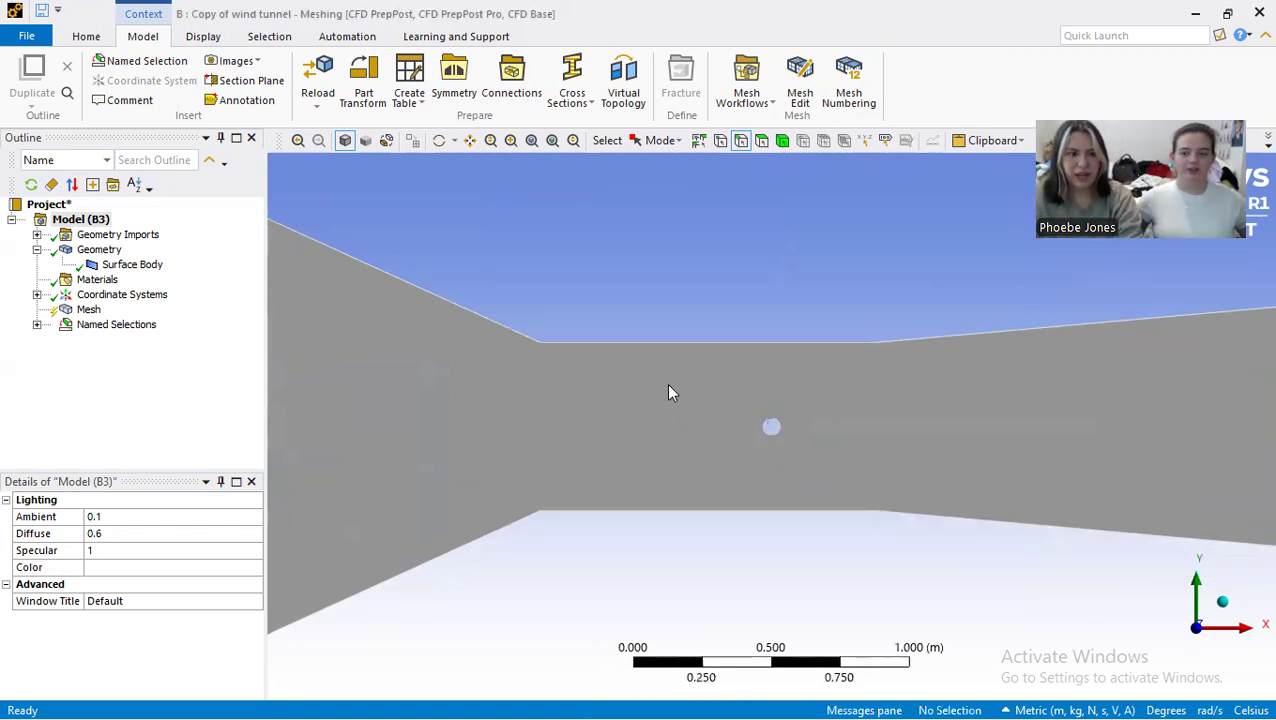
{"action": "scroll", "coordinate": [669, 393], "scroll_direction": "down", "scroll_amount": 2}
{"action": "left_click", "coordinate": [36, 324]}
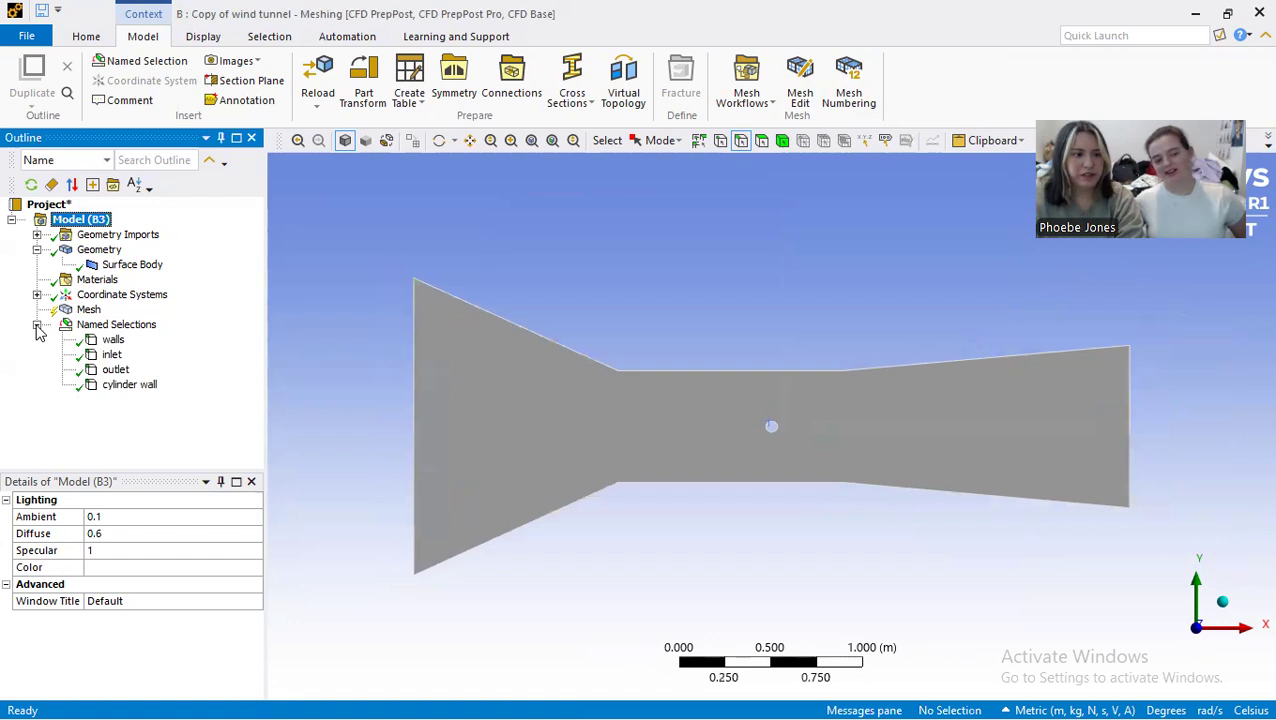
{"action": "left_click", "coordinate": [36, 324]}
Step: Add a mesh method to the tunnel surface body and set it to Triangles
{"action": "left_click", "coordinate": [86, 310]}
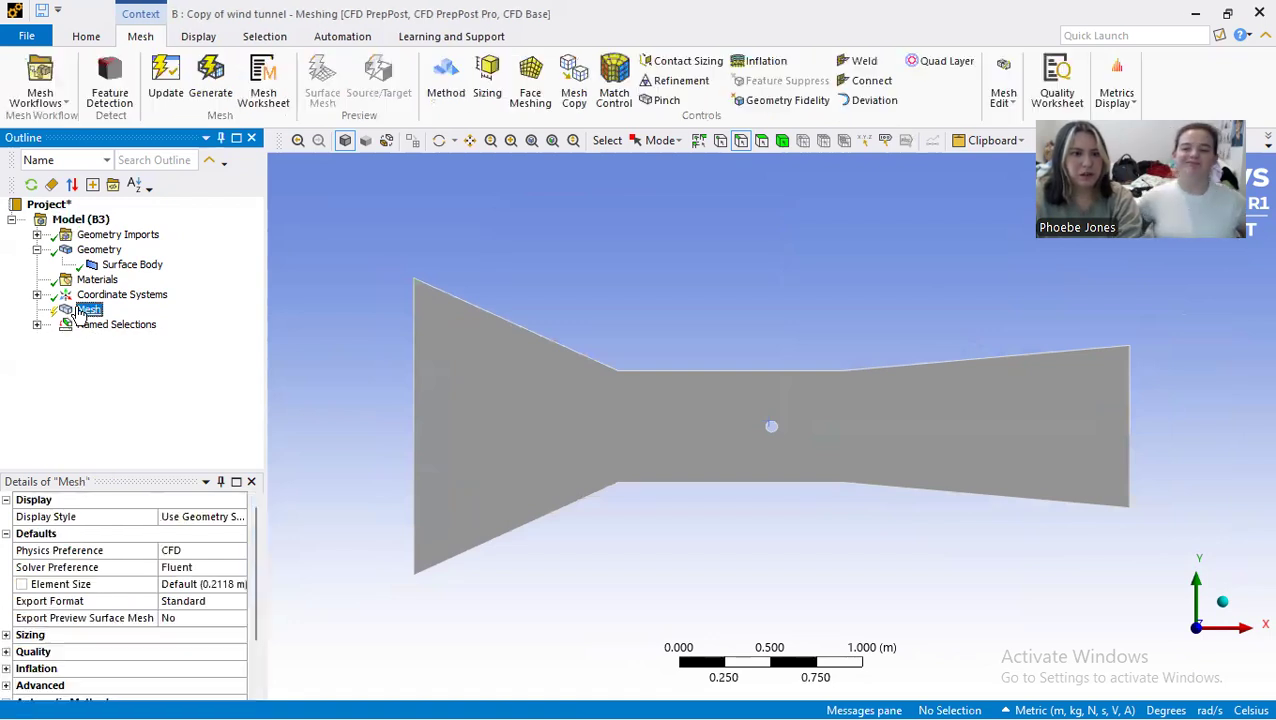
{"action": "left_click", "coordinate": [446, 75]}
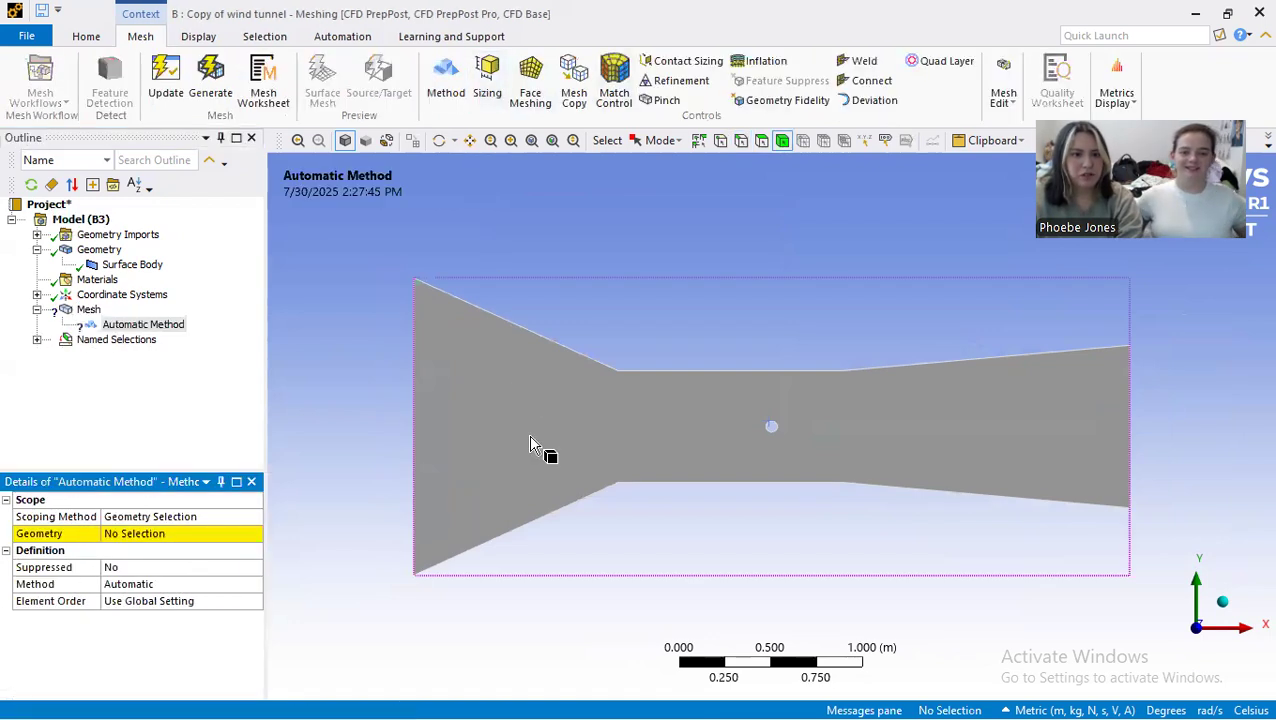
{"action": "left_click", "coordinate": [529, 432]}
{"action": "left_click", "coordinate": [240, 538]}
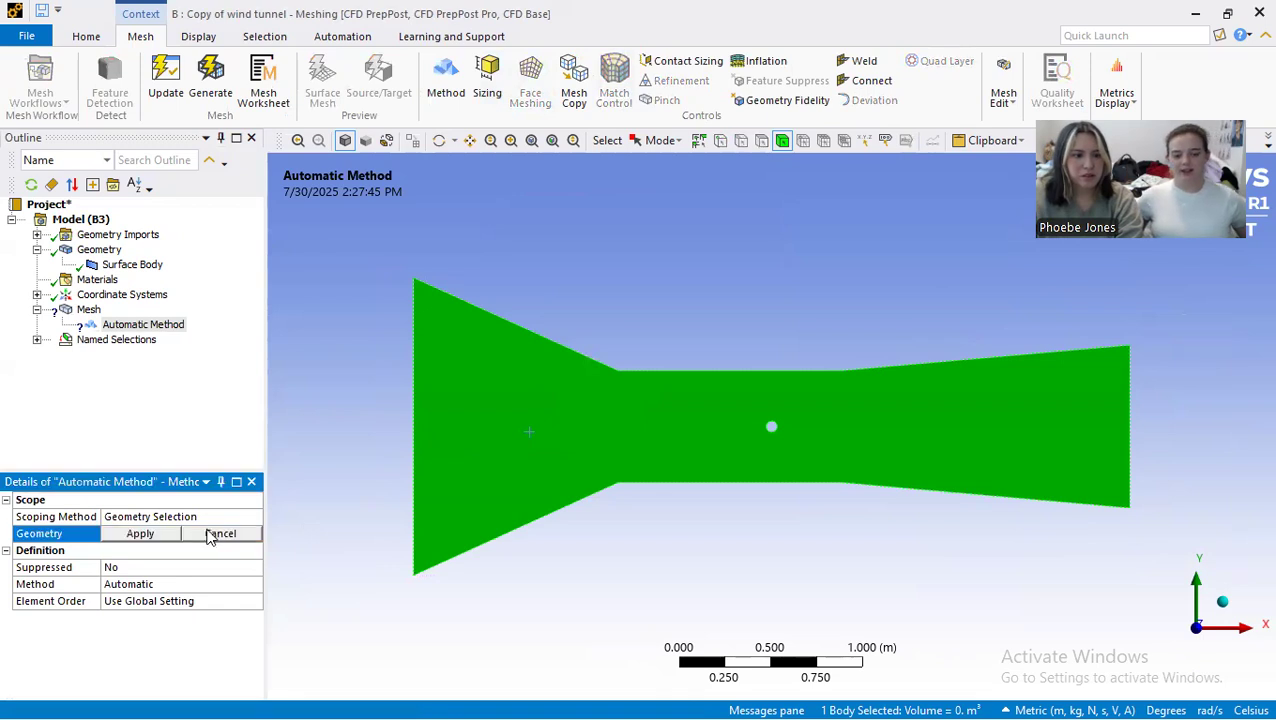
{"action": "left_click", "coordinate": [140, 533]}
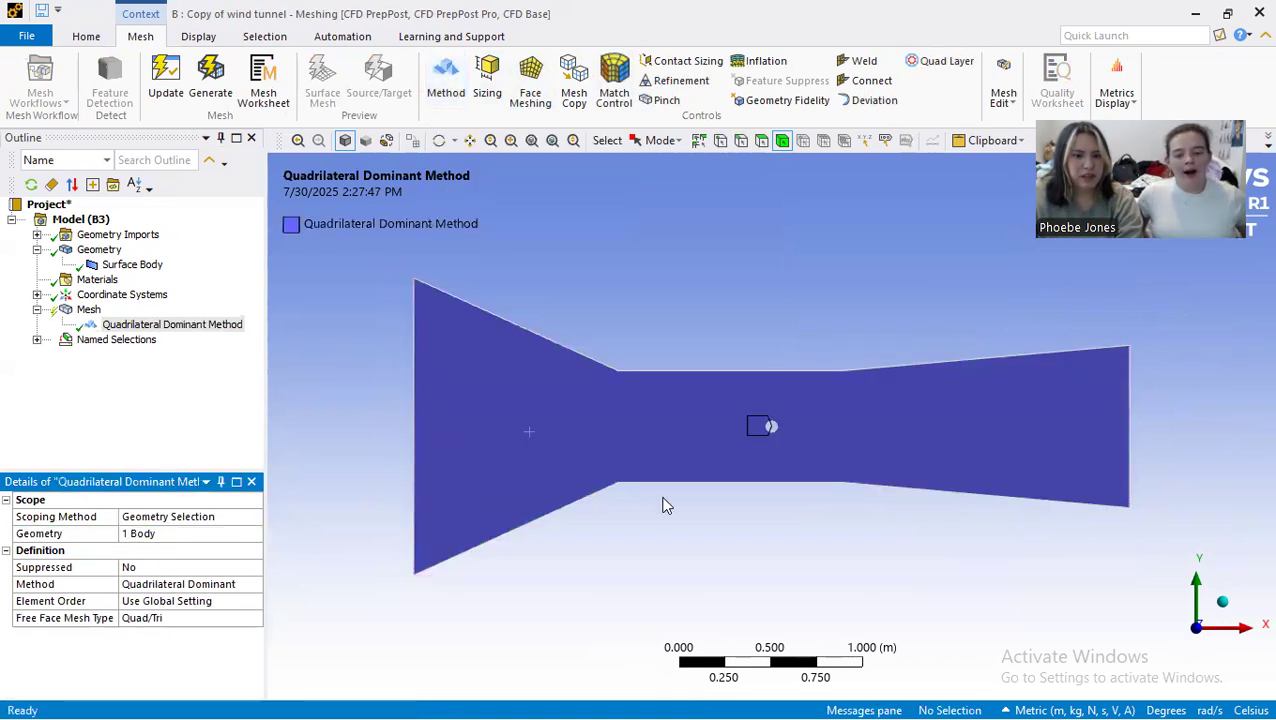
{"action": "left_click", "coordinate": [171, 584]}
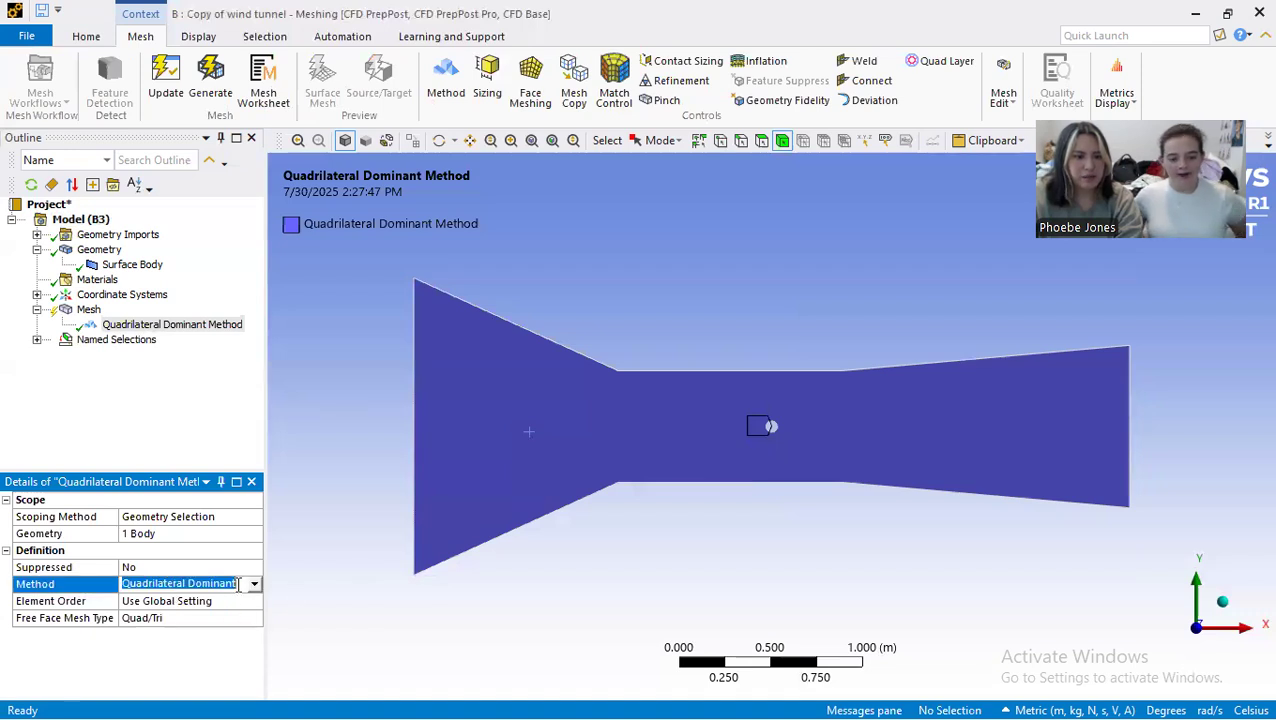
{"action": "left_click", "coordinate": [254, 586]}
{"action": "left_click", "coordinate": [228, 610]}
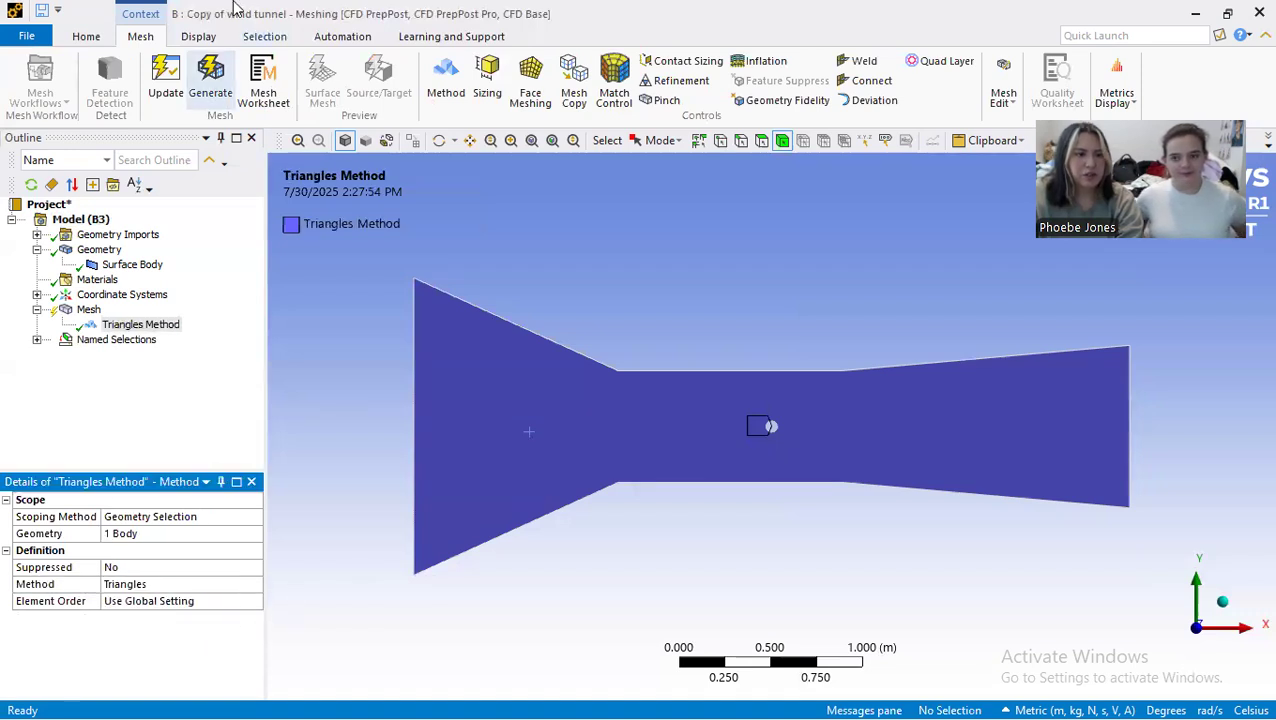
Step: Generate the triangle mesh and inspect the elements around the cylinder
{"action": "left_click", "coordinate": [209, 78]}
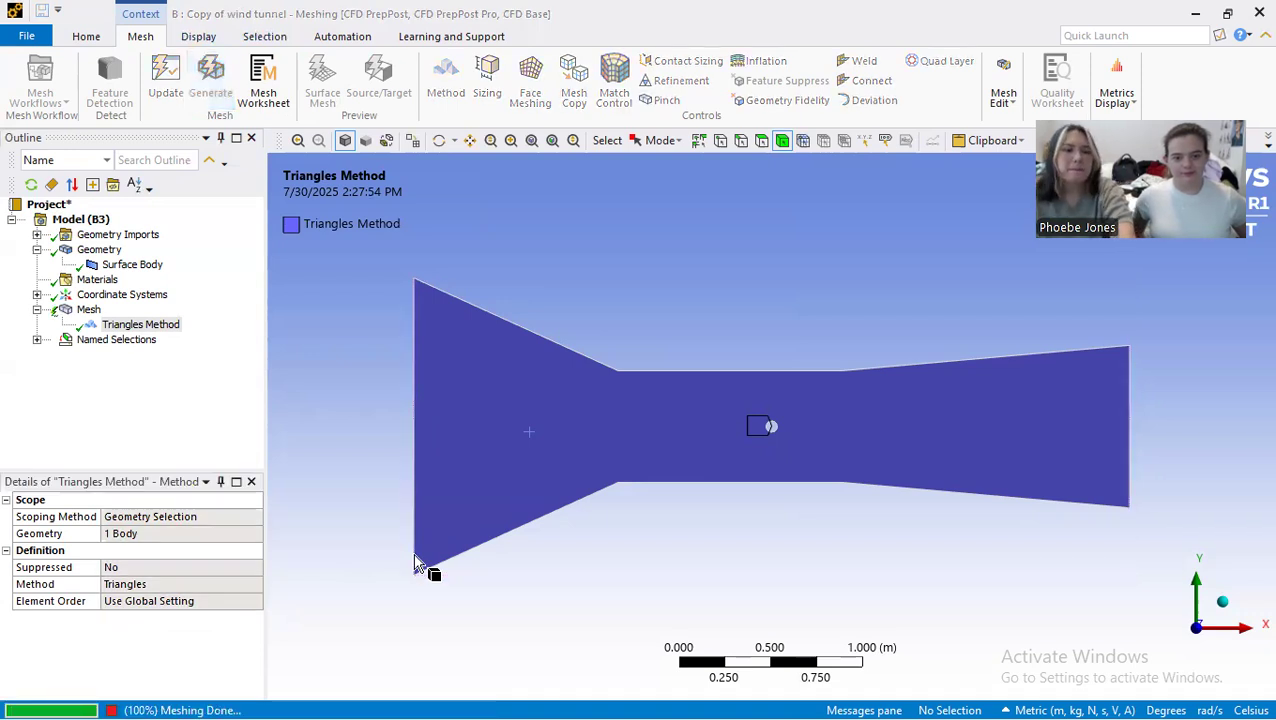
{"action": "left_click", "coordinate": [88, 309]}
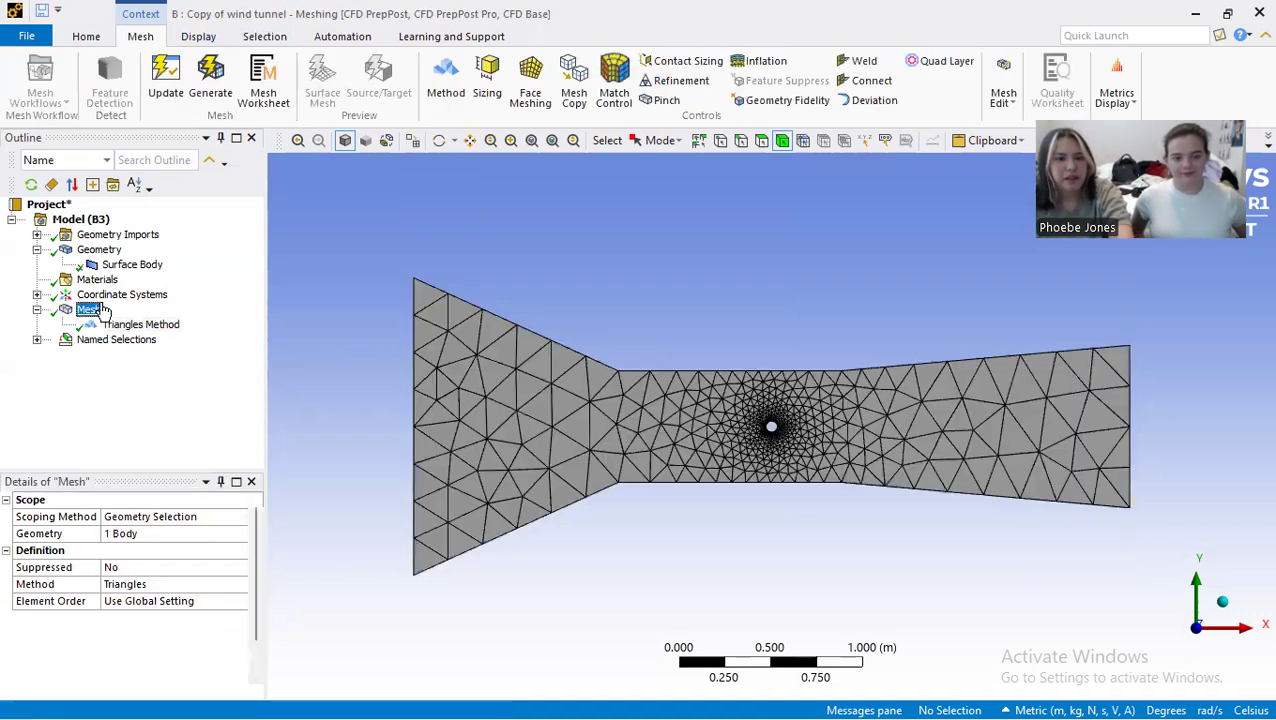
{"action": "scroll", "coordinate": [764, 434], "scroll_direction": "up", "scroll_amount": 5}
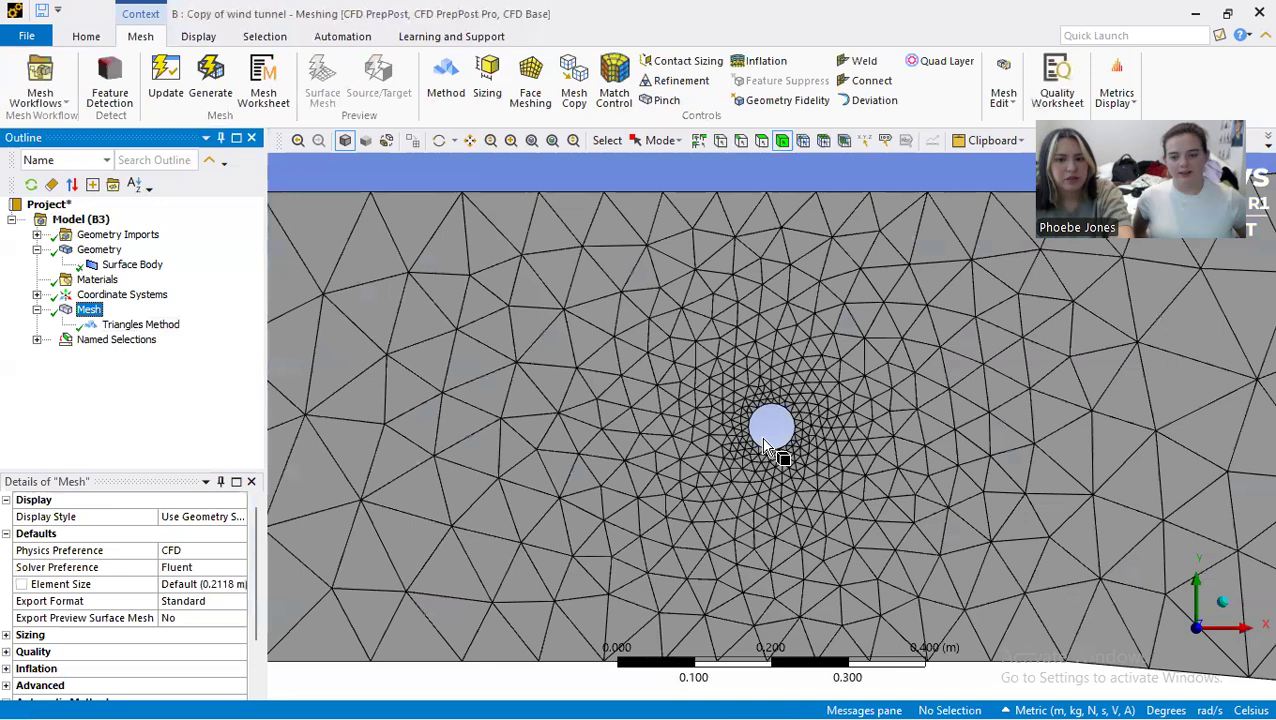
{"action": "scroll", "coordinate": [762, 437], "scroll_direction": "up", "scroll_amount": 2}
{"action": "scroll", "coordinate": [762, 437], "scroll_direction": "down", "scroll_amount": 5}
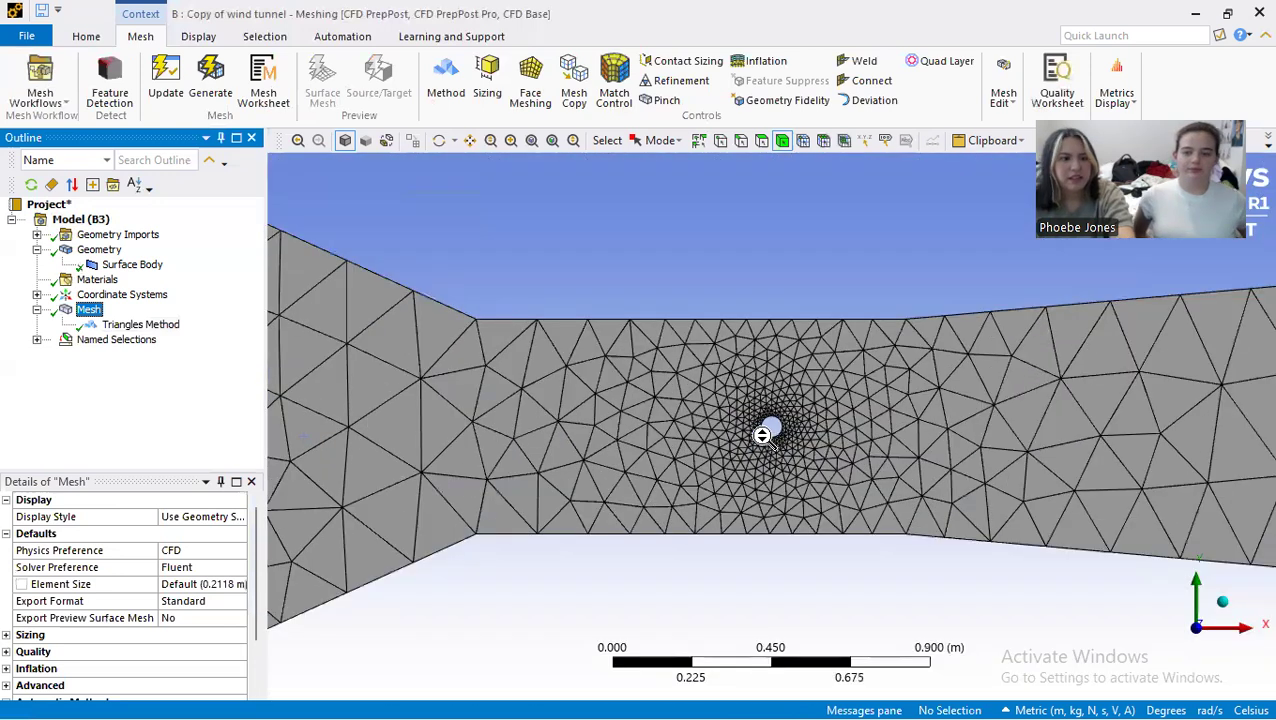
Step: Add a body sizing to the tunnel surface body with an element size of 0.01 m
{"action": "left_click", "coordinate": [487, 80]}
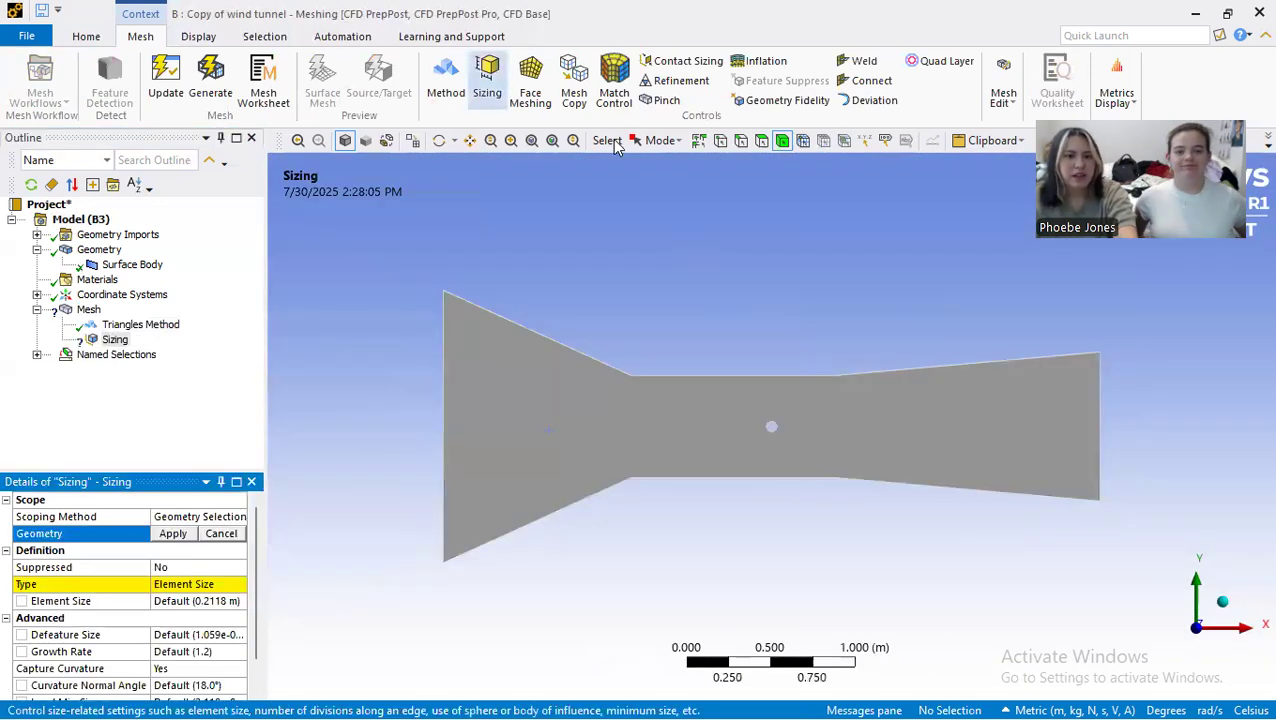
{"action": "left_click", "coordinate": [481, 483]}
{"action": "left_click", "coordinate": [172, 533]}
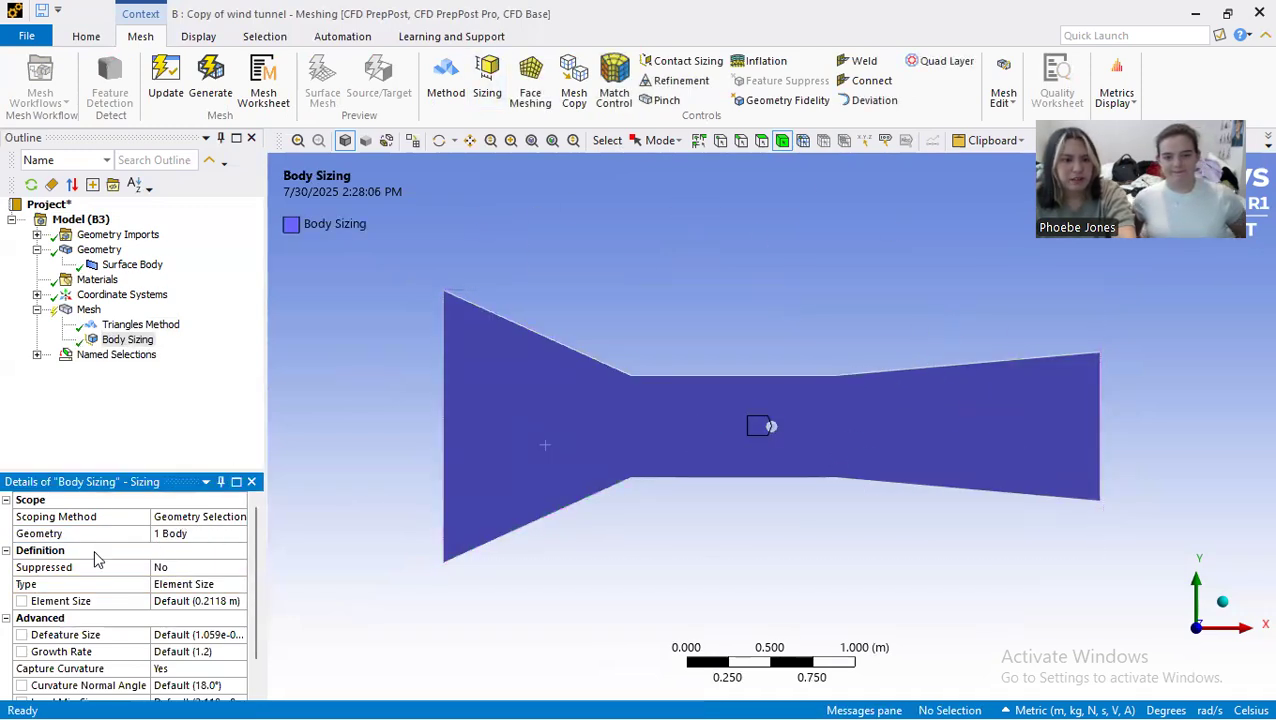
{"action": "left_click", "coordinate": [192, 600]}
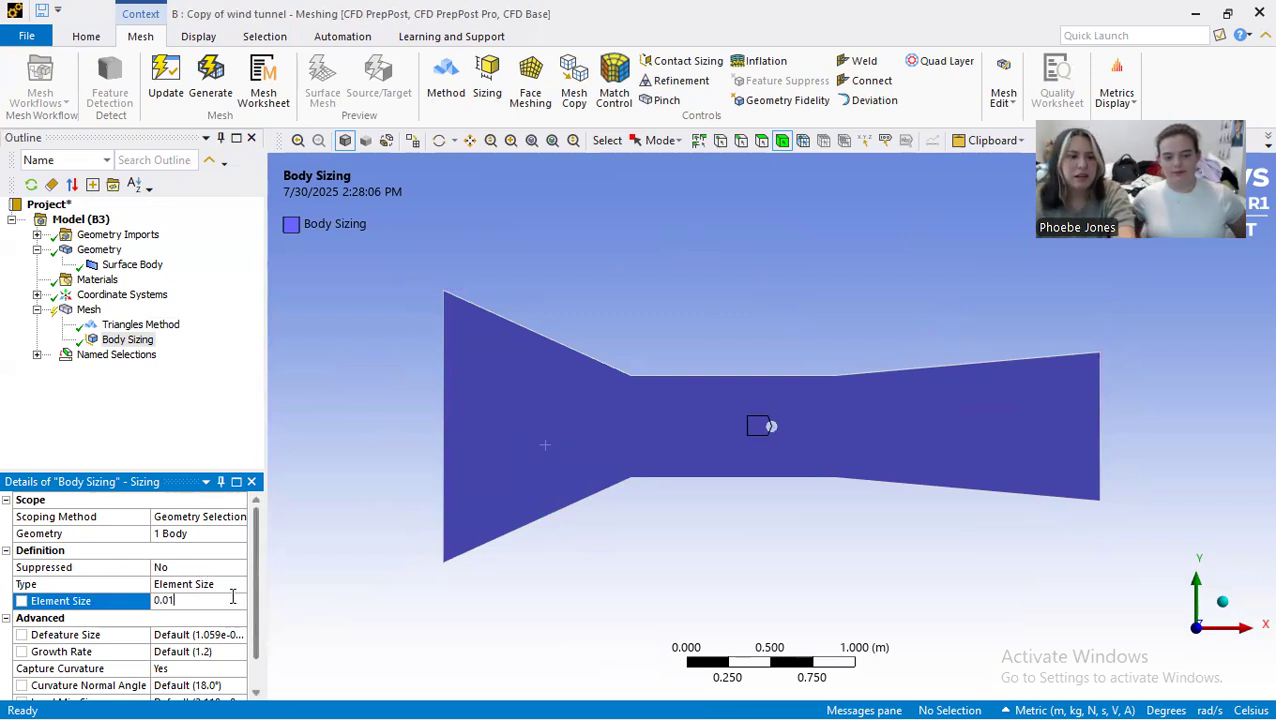
Step: Generate the mesh with the body sizing and inspect the elements along the tunnel
{"action": "left_click", "coordinate": [212, 82]}
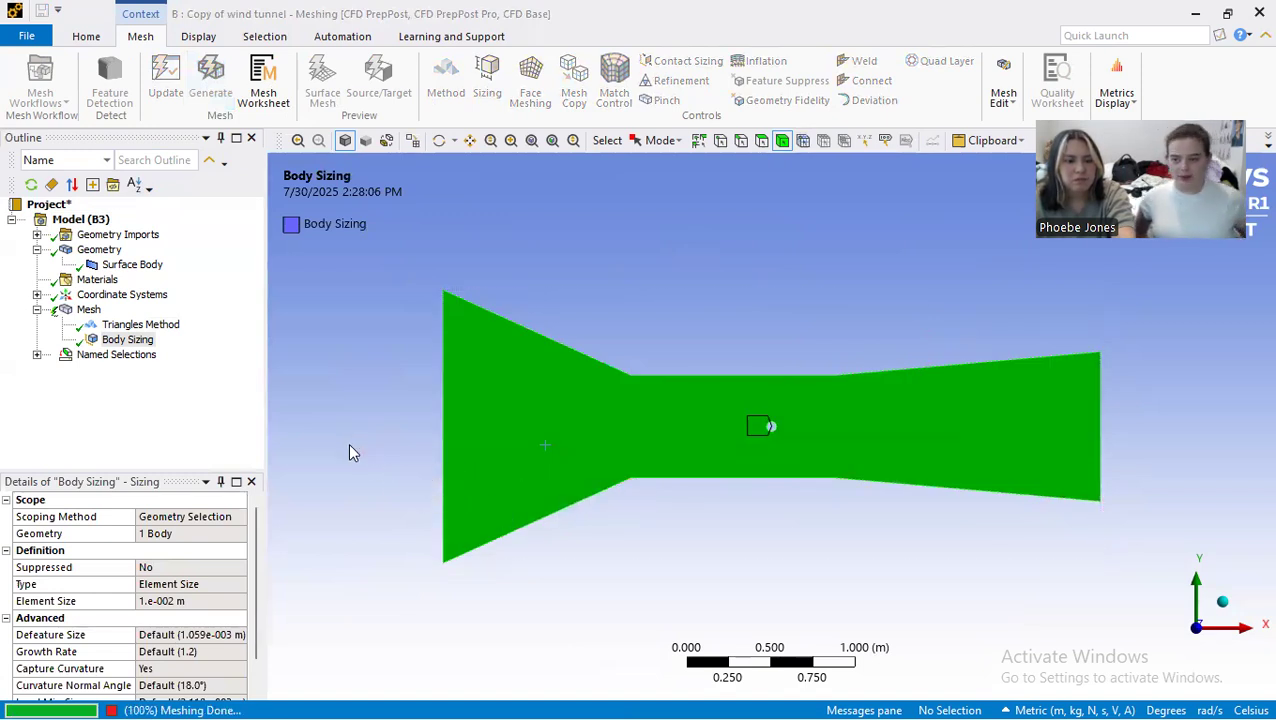
{"action": "left_click", "coordinate": [88, 310]}
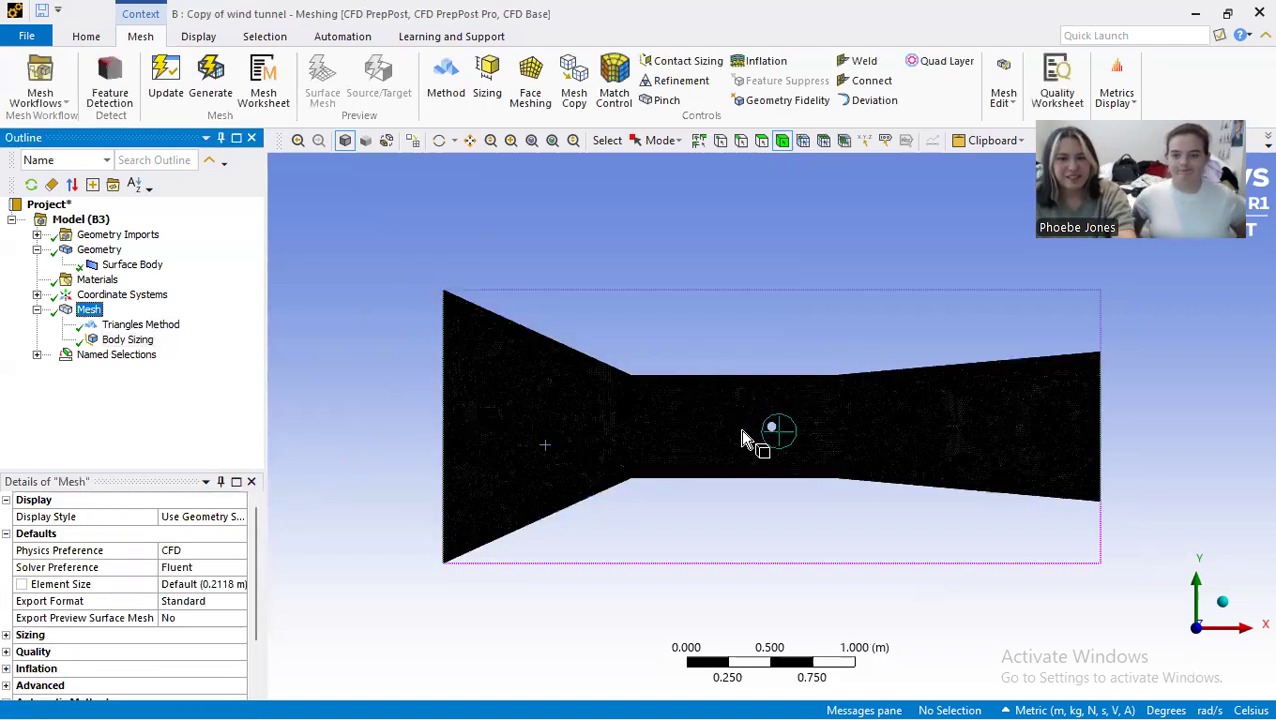
{"action": "scroll", "coordinate": [755, 438], "scroll_direction": "up", "scroll_amount": 4}
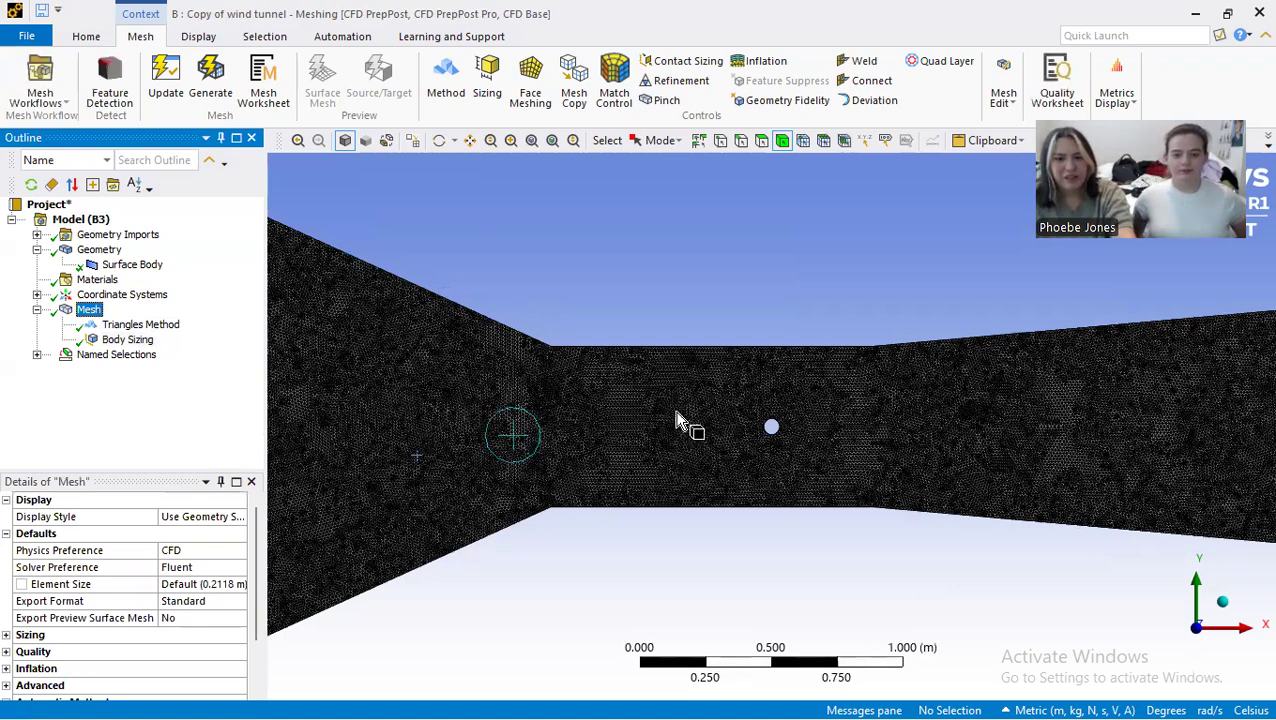
{"action": "scroll", "coordinate": [708, 432], "scroll_direction": "up", "scroll_amount": 2}
{"action": "scroll", "coordinate": [638, 262], "scroll_direction": "down", "scroll_amount": 1}
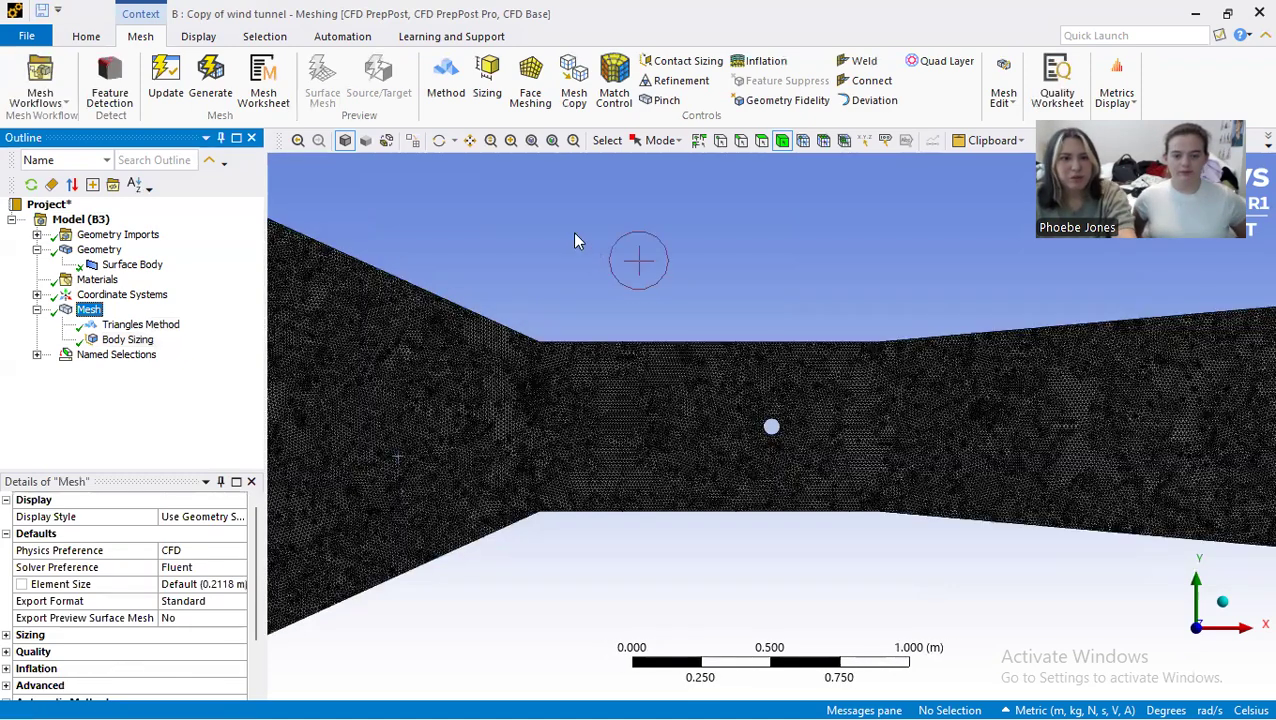
{"action": "left_click", "coordinate": [510, 141]}
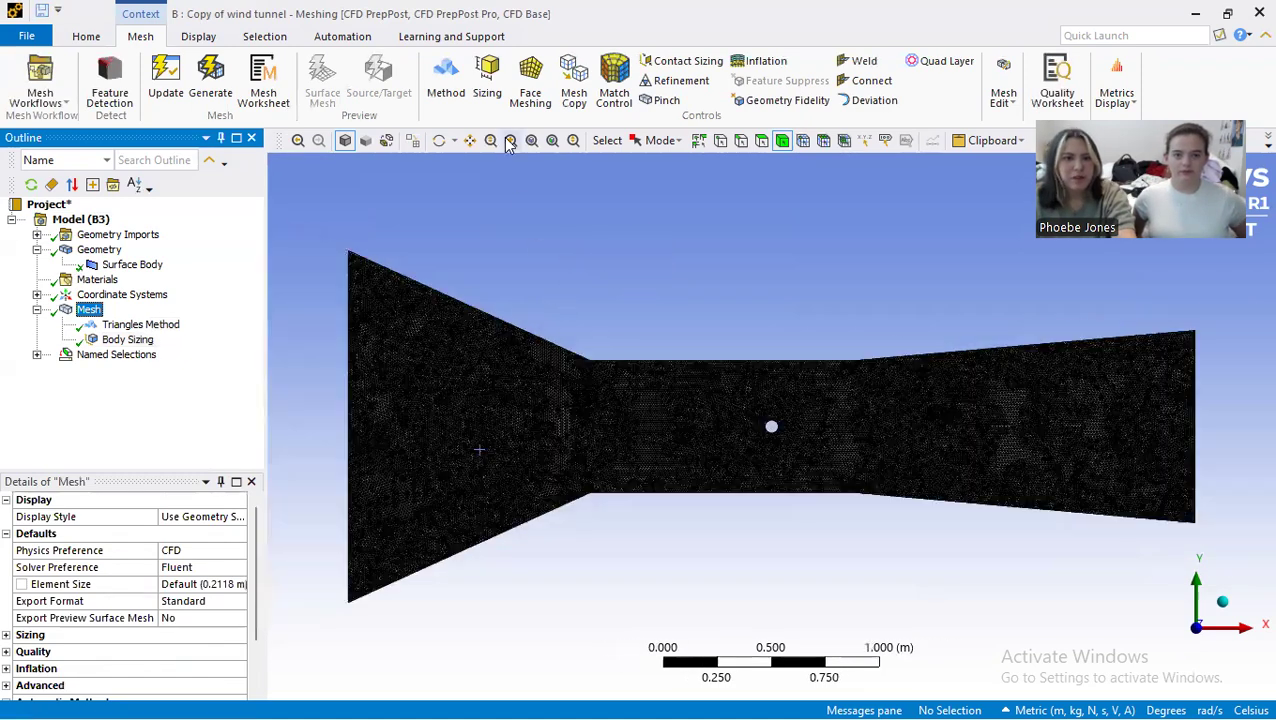
Step: Add an edge sizing scoped to the circular edge of the cylinder in the test section
{"action": "left_click", "coordinate": [487, 80]}
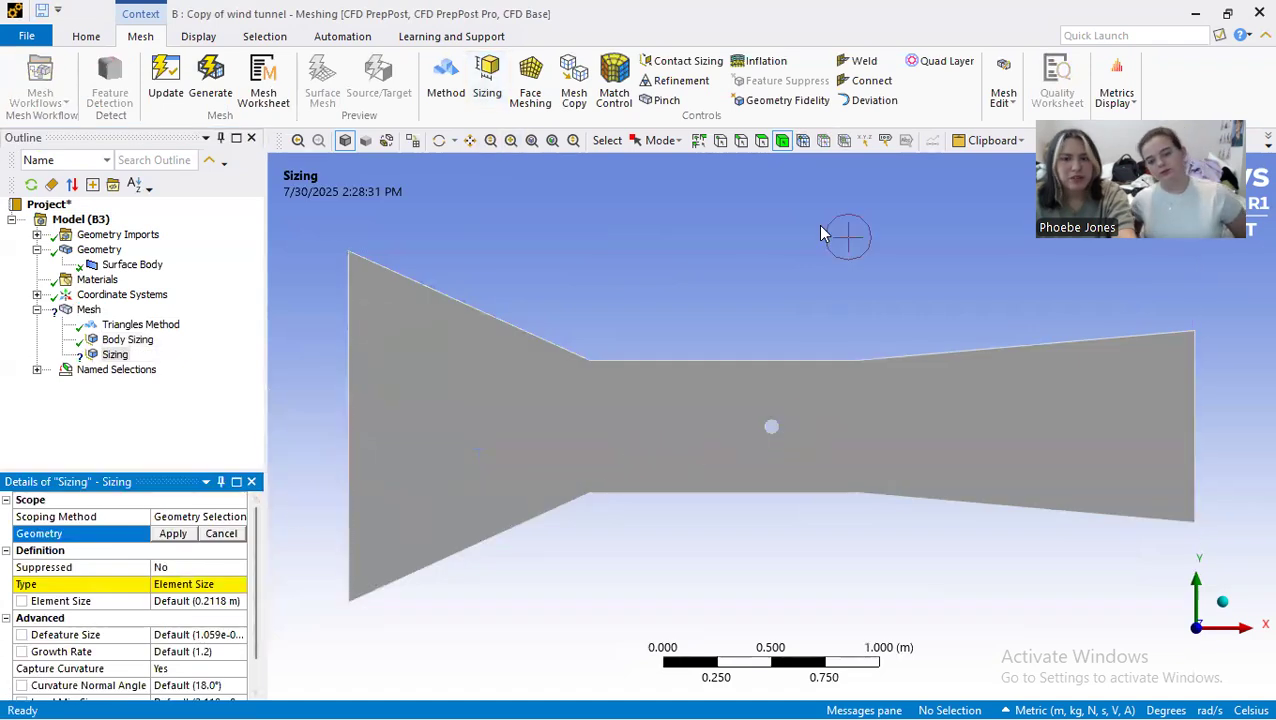
{"action": "left_click", "coordinate": [741, 141]}
{"action": "scroll", "coordinate": [769, 545], "scroll_direction": "up", "scroll_amount": 5}
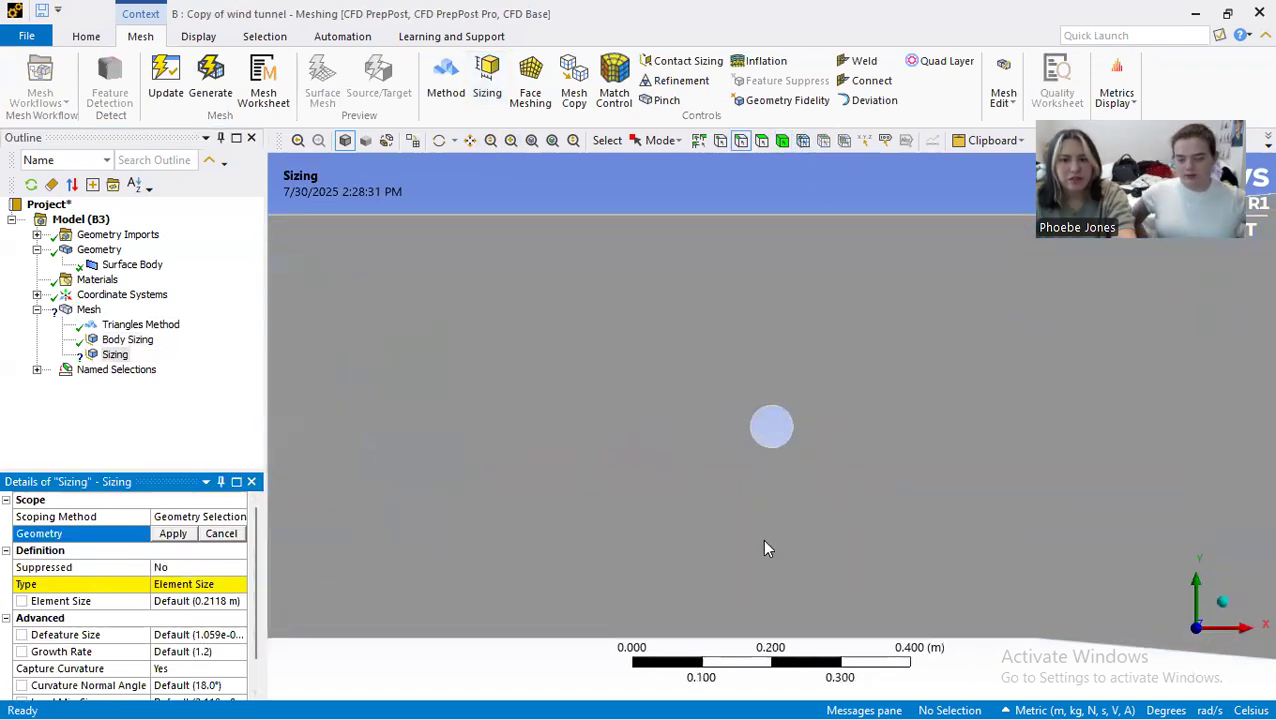
{"action": "left_click", "coordinate": [759, 396]}
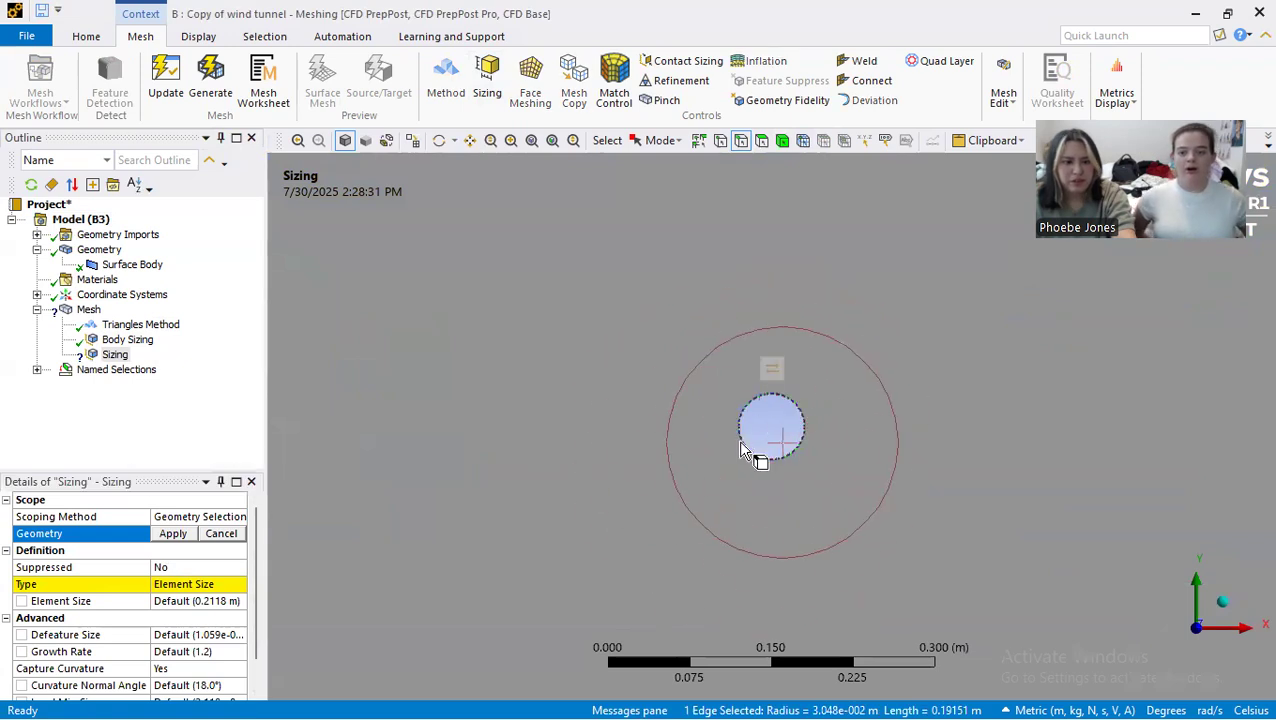
{"action": "scroll", "coordinate": [738, 440], "scroll_direction": "down", "scroll_amount": 1}
{"action": "left_click", "coordinate": [172, 534]}
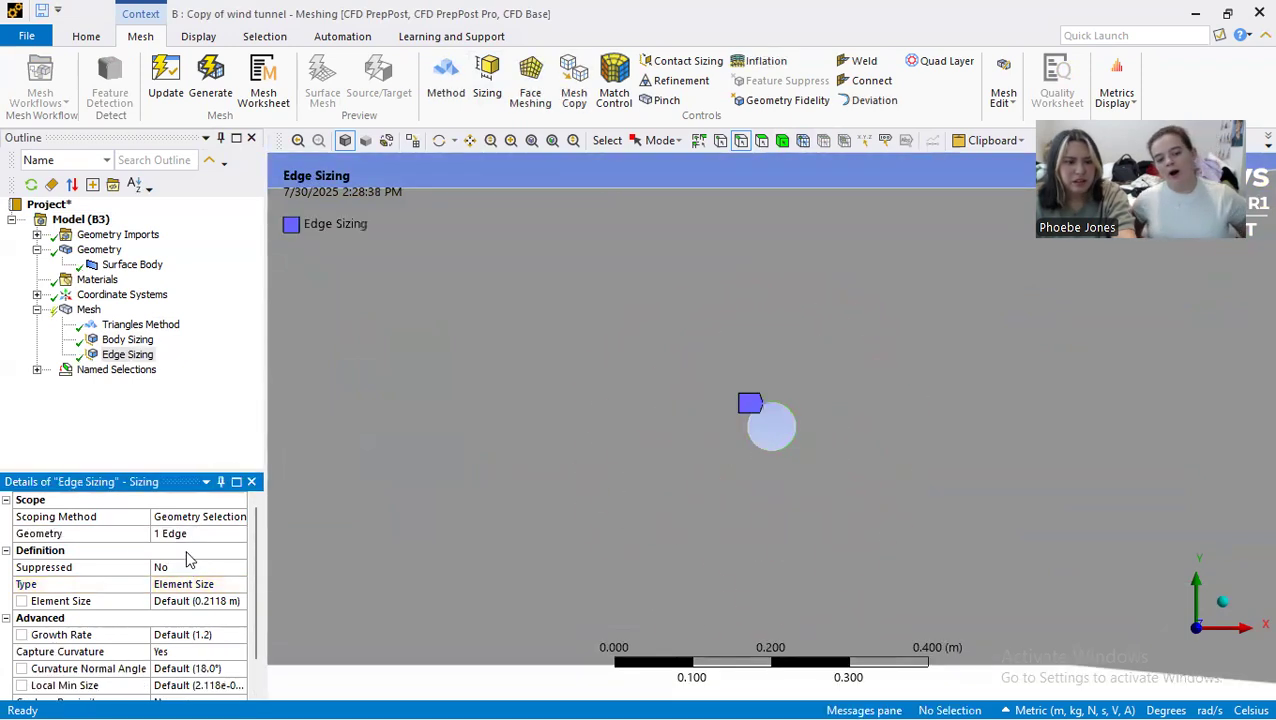
Step: Set the cylinder edge sizing's element size to 0.2 m, then regenerate the mesh to check the elements around the cylinder
{"action": "left_click", "coordinate": [197, 601]}
{"action": "scroll", "coordinate": [709, 449], "scroll_direction": "down", "scroll_amount": 2}
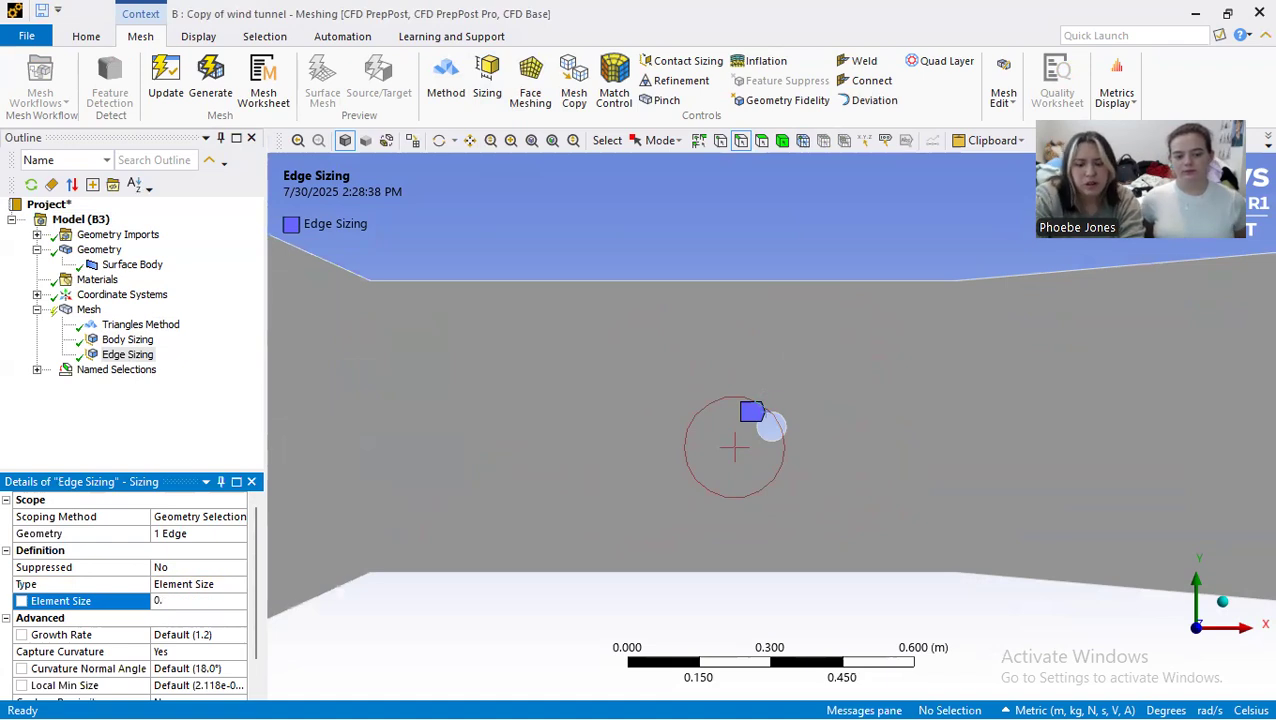
{"action": "scroll", "coordinate": [648, 427], "scroll_direction": "down", "scroll_amount": 2}
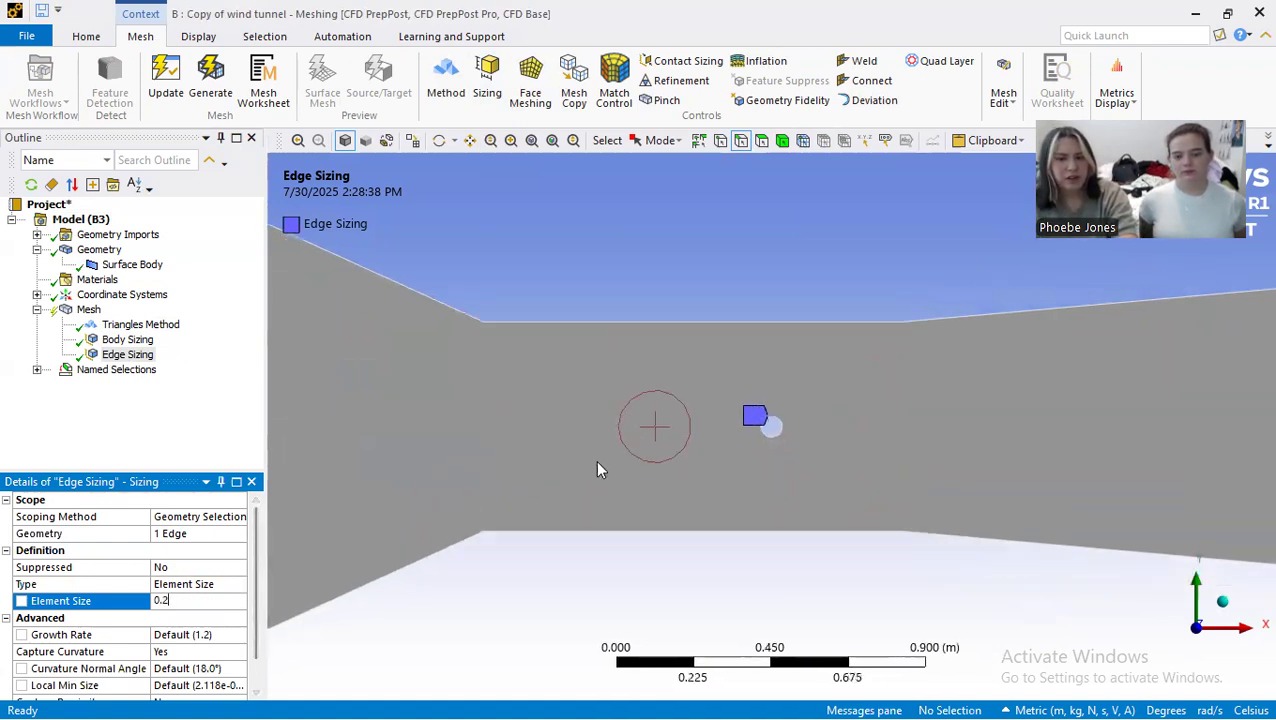
{"action": "scroll", "coordinate": [194, 637], "scroll_direction": "down", "scroll_amount": 1}
{"action": "left_click", "coordinate": [210, 85]}
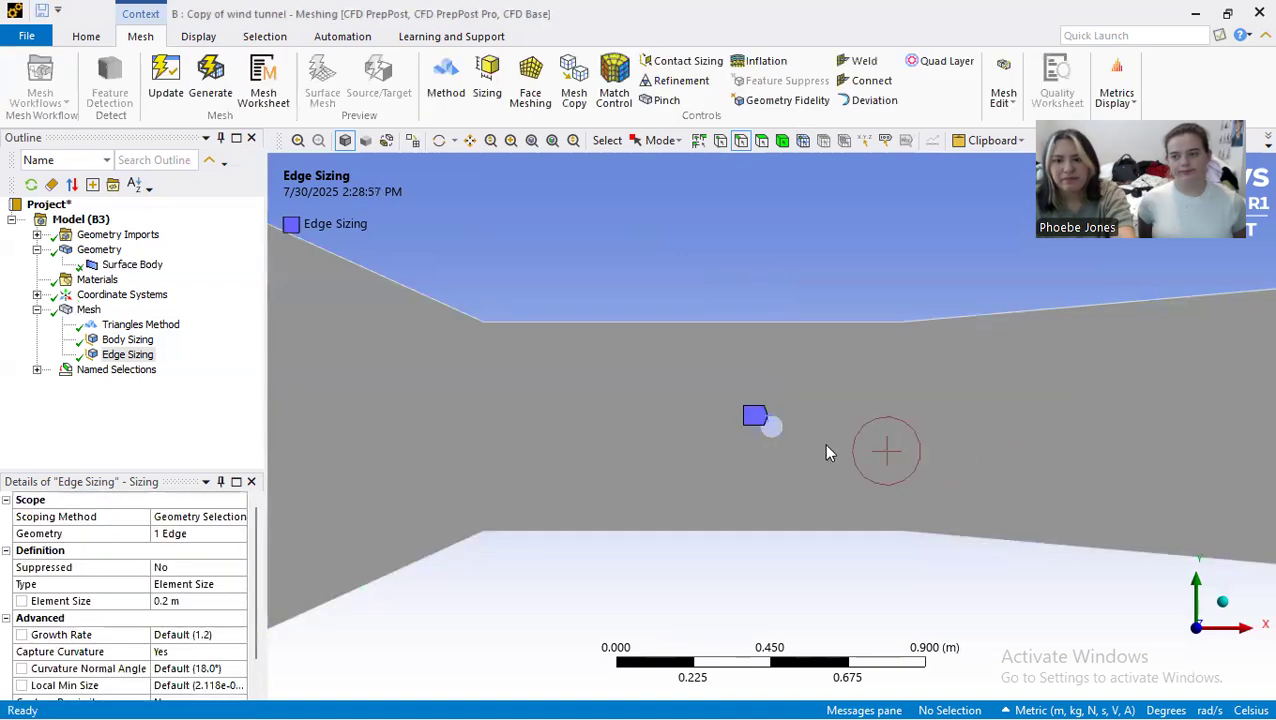
{"action": "left_click", "coordinate": [88, 309]}
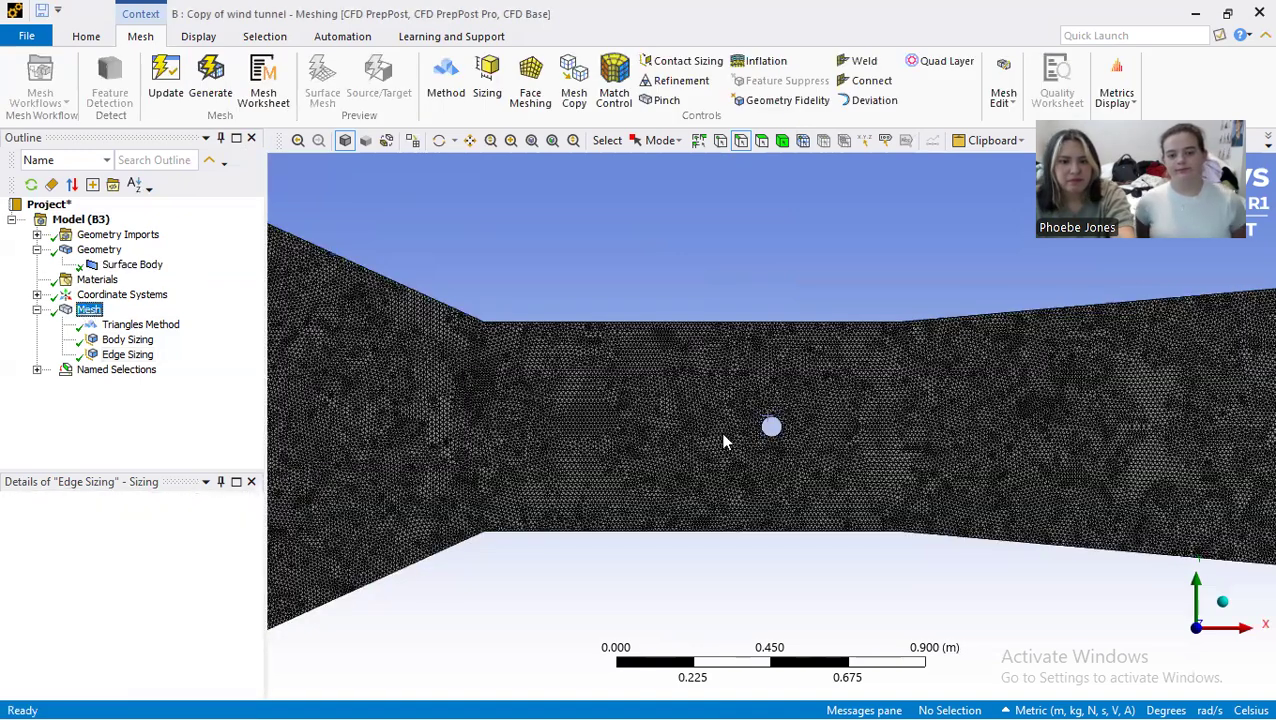
{"action": "scroll", "coordinate": [798, 455], "scroll_direction": "up", "scroll_amount": 4}
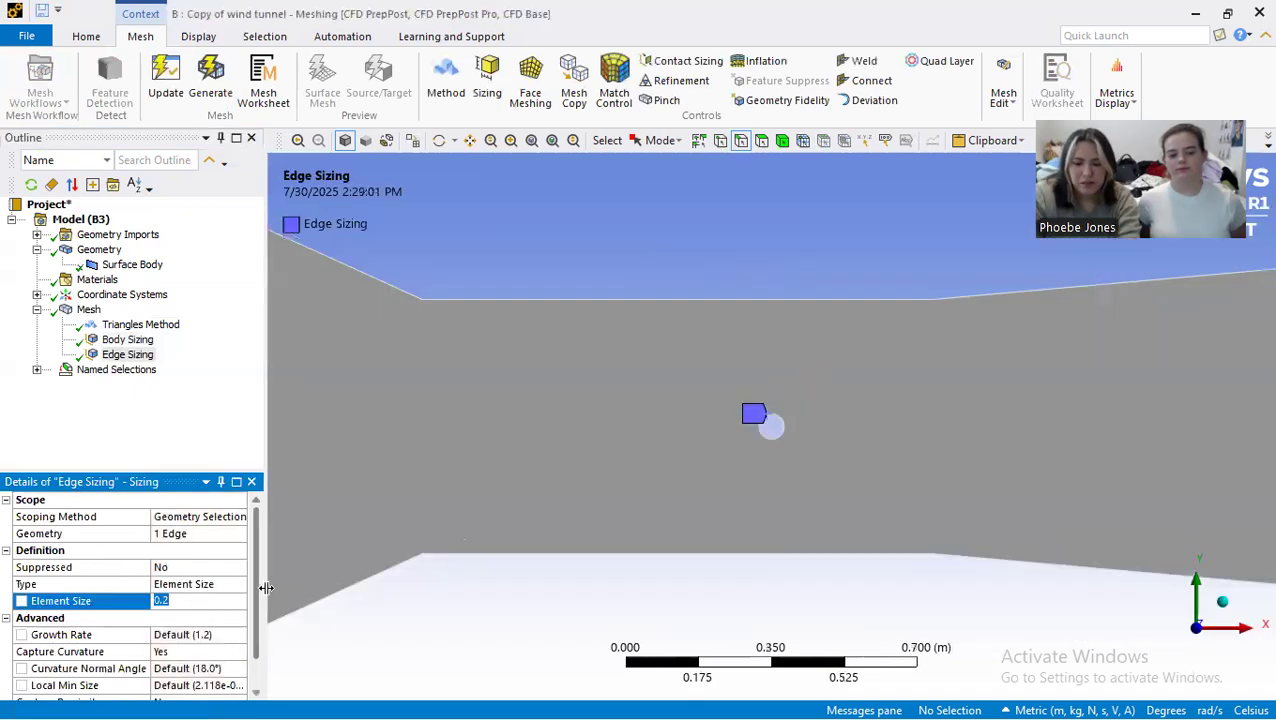
Step: Try an element size of 0.01 m for the cylinder edge sizing and regenerate the mesh
{"action": "type", "text": "0.01"}
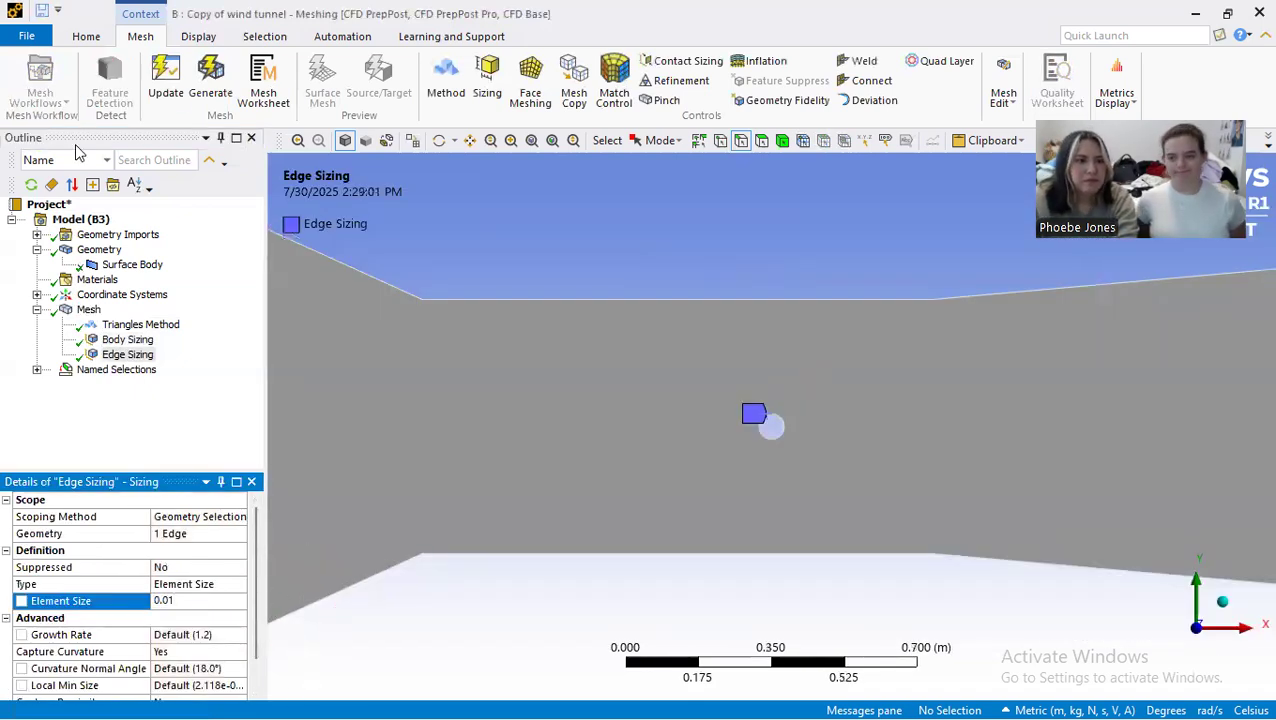
{"action": "left_click", "coordinate": [210, 80]}
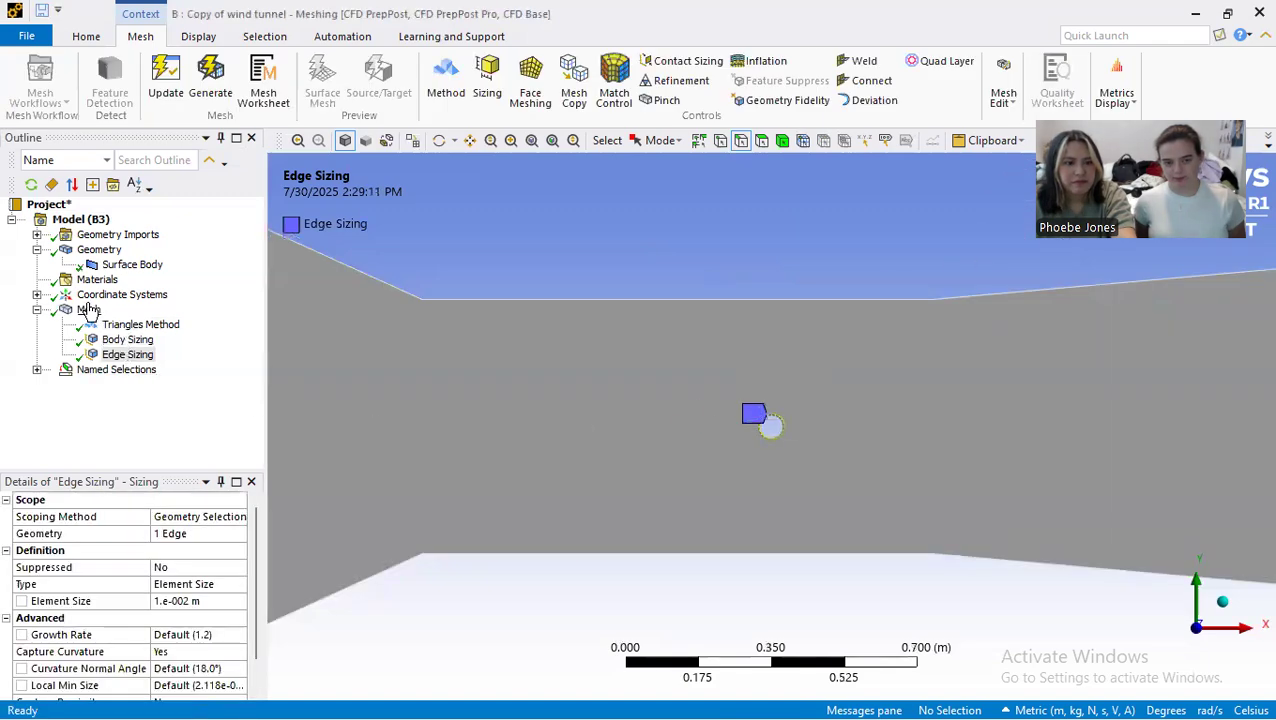
{"action": "left_click", "coordinate": [88, 310]}
{"action": "scroll", "coordinate": [796, 416], "scroll_direction": "up", "scroll_amount": 3}
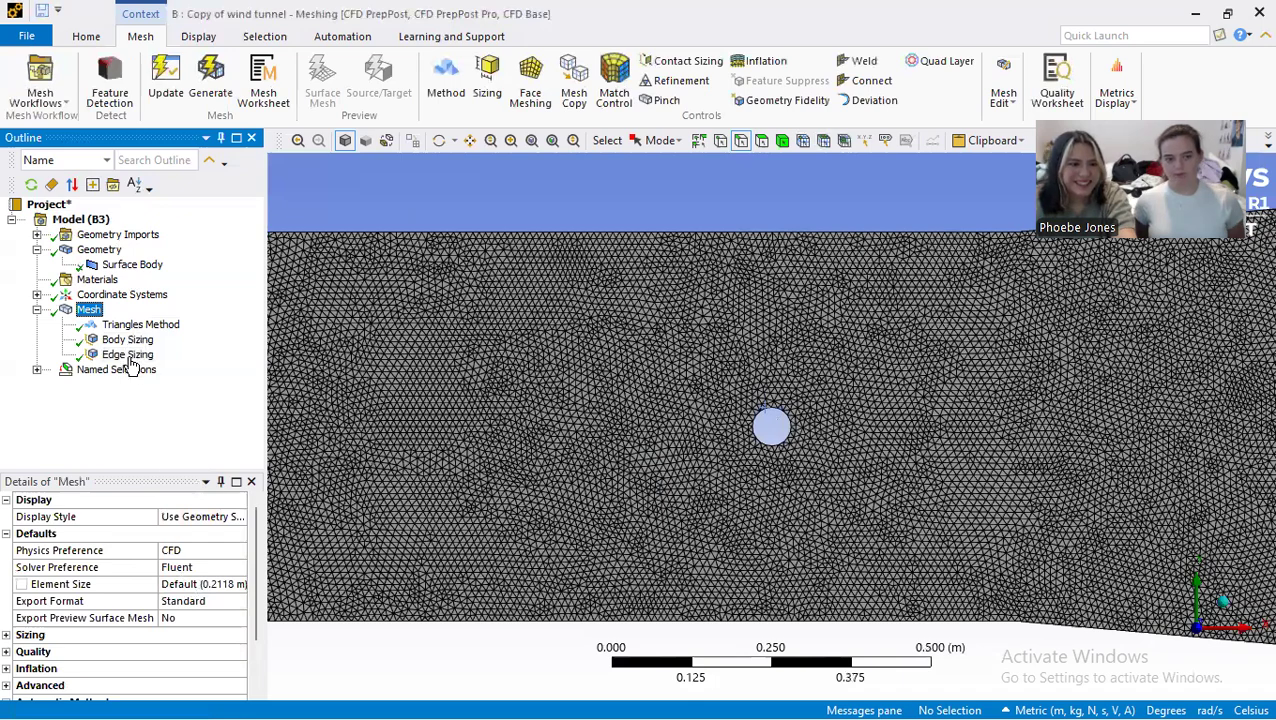
Step: Refine the cylinder edge sizing to an element size of 0.001 m and regenerate the mesh, checking the elements near the circle
{"action": "left_click", "coordinate": [187, 601]}
{"action": "type", "text": "0.00"}
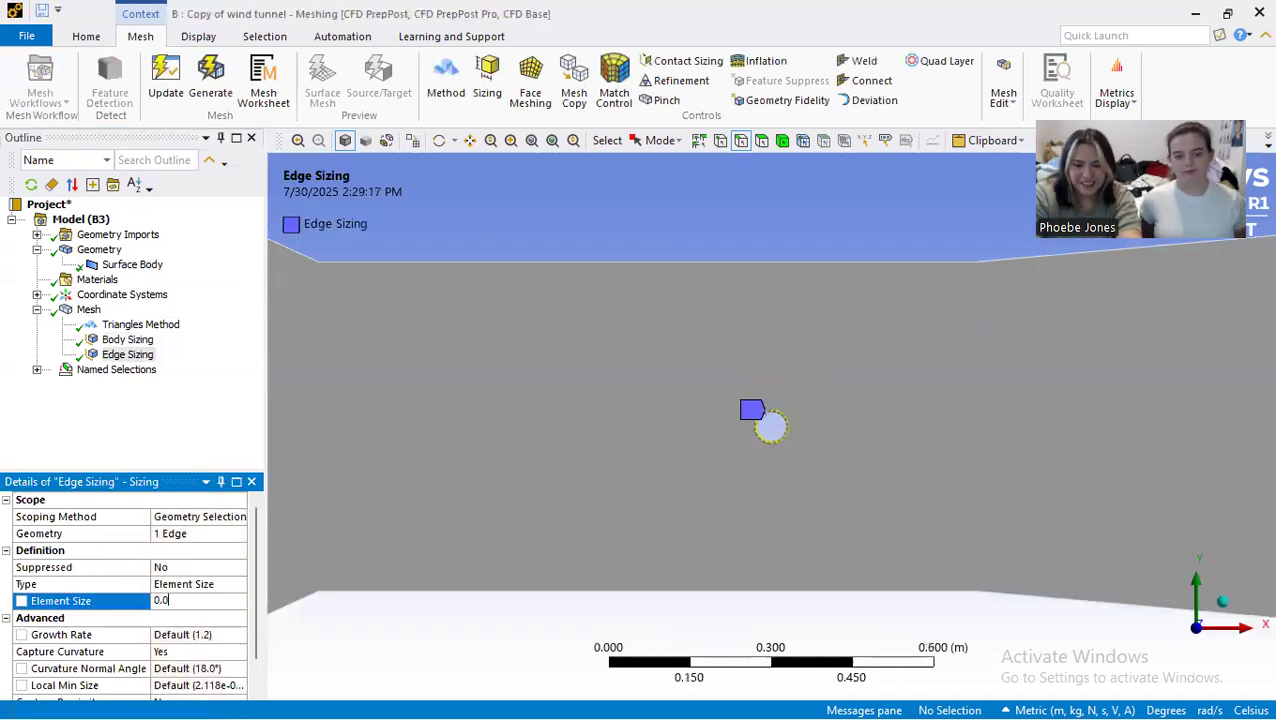
{"action": "type", "text": "1.e-003 m"}
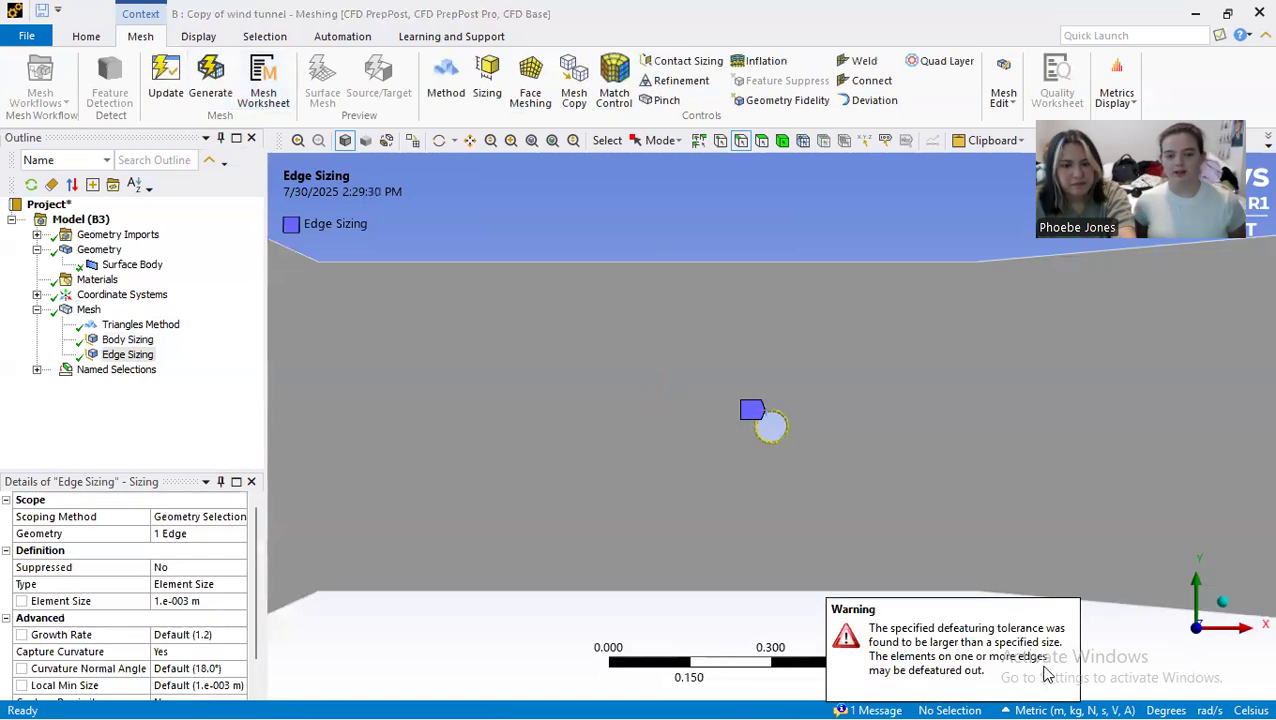
{"action": "left_click", "coordinate": [90, 310]}
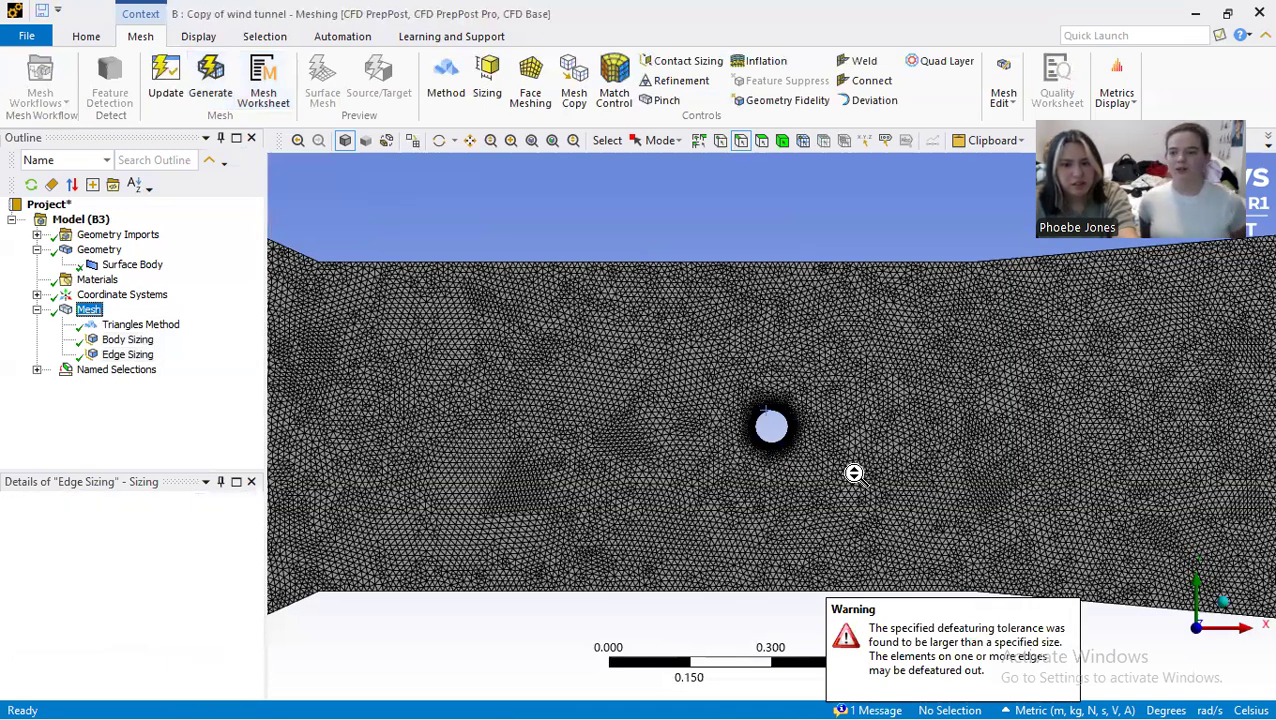
{"action": "scroll", "coordinate": [854, 473], "scroll_direction": "up", "scroll_amount": 10}
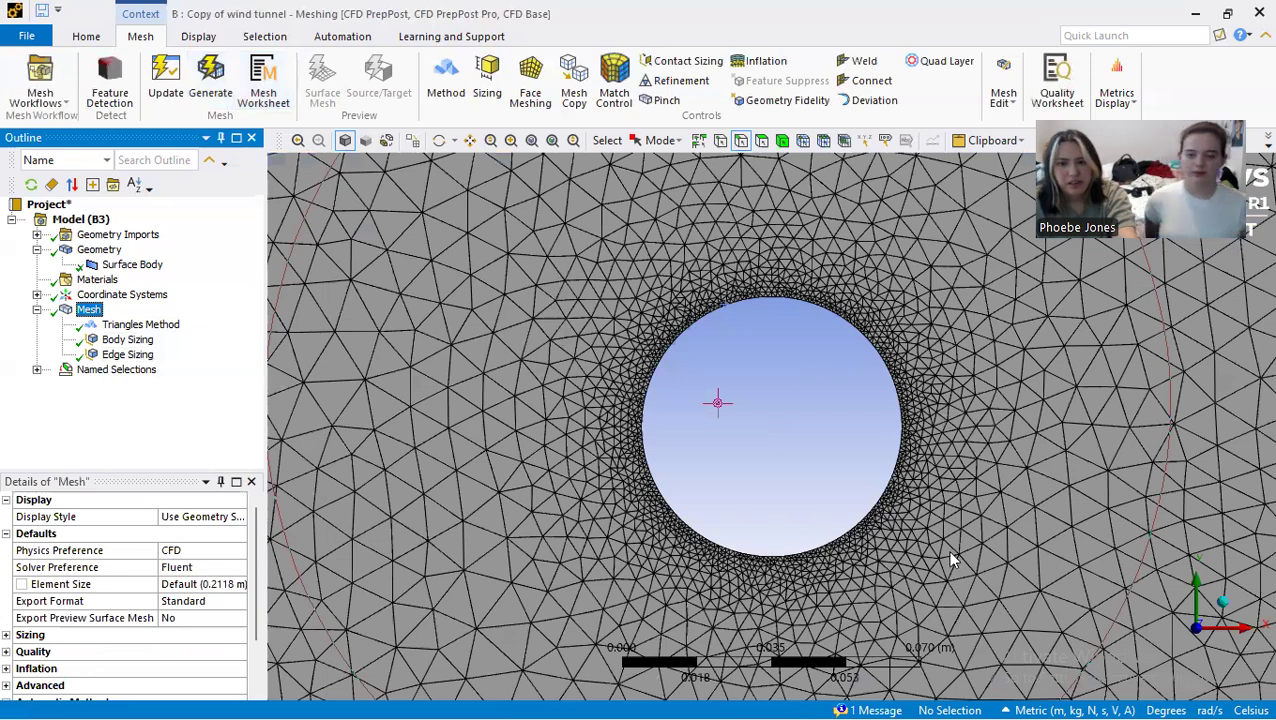
{"action": "scroll", "coordinate": [632, 416], "scroll_direction": "up", "scroll_amount": 2}
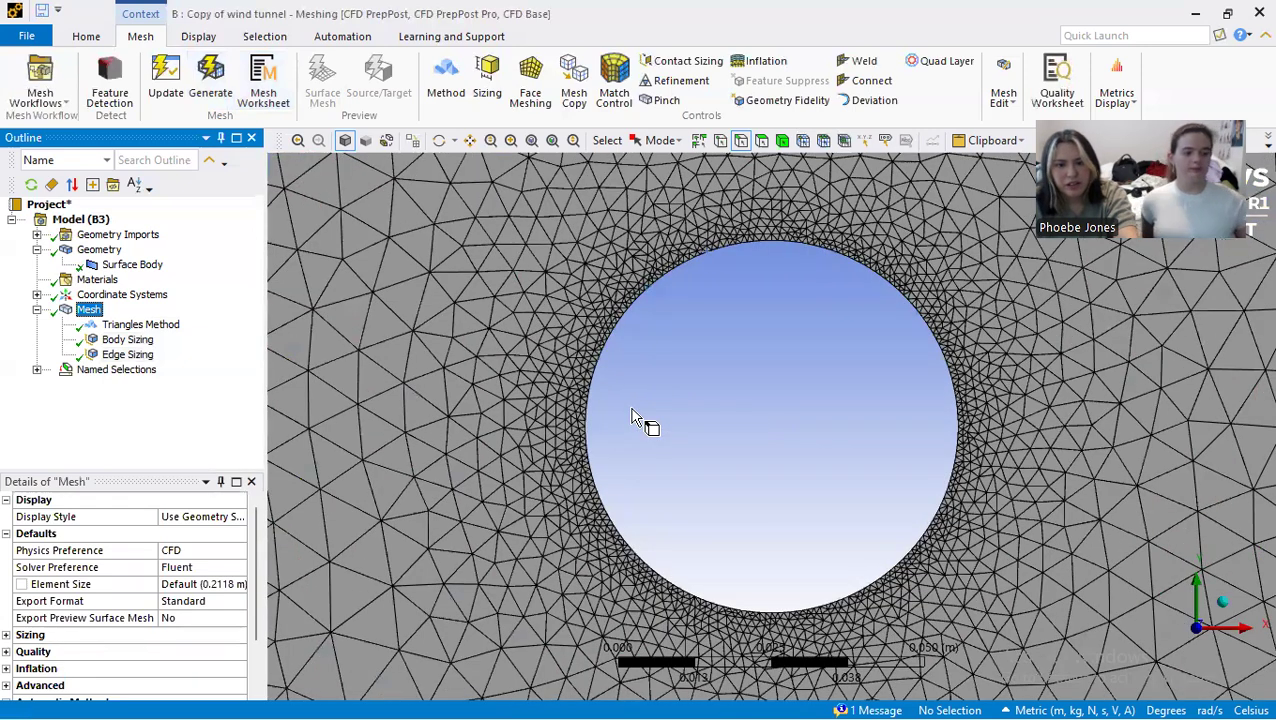
{"action": "scroll", "coordinate": [632, 416], "scroll_direction": "down", "scroll_amount": 6}
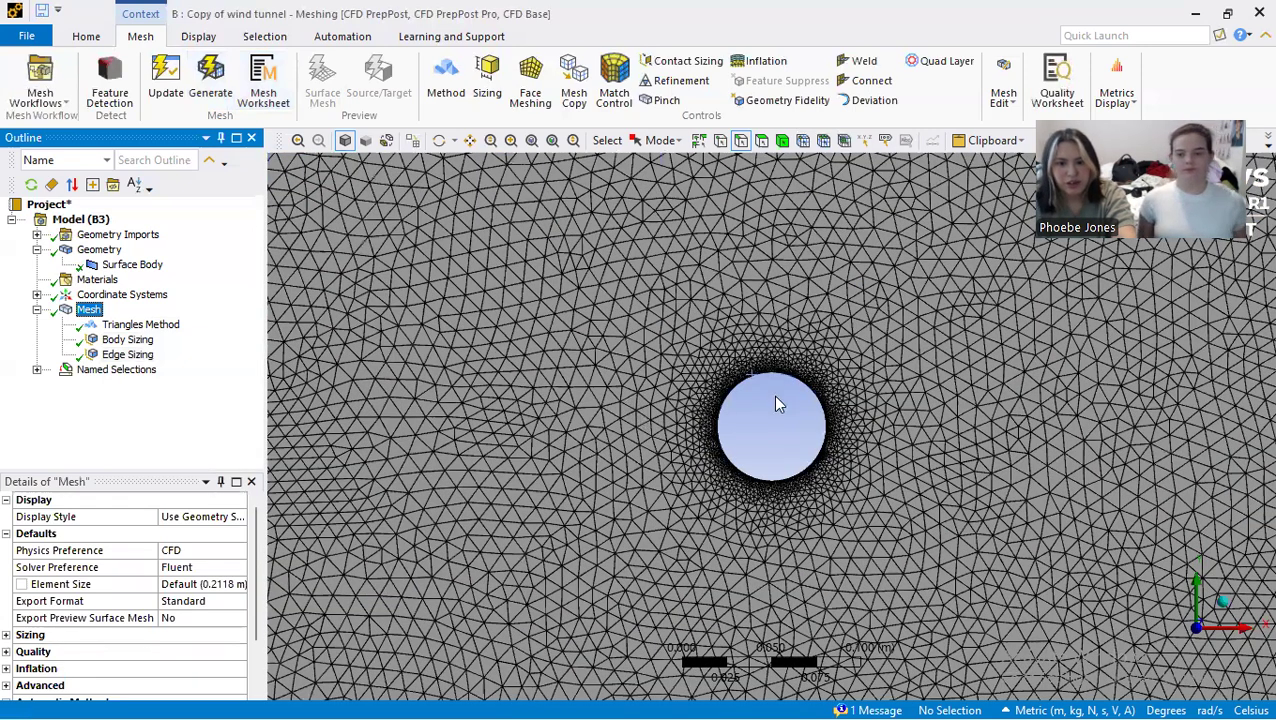
{"action": "scroll", "coordinate": [645, 178], "scroll_direction": "down", "scroll_amount": 8}
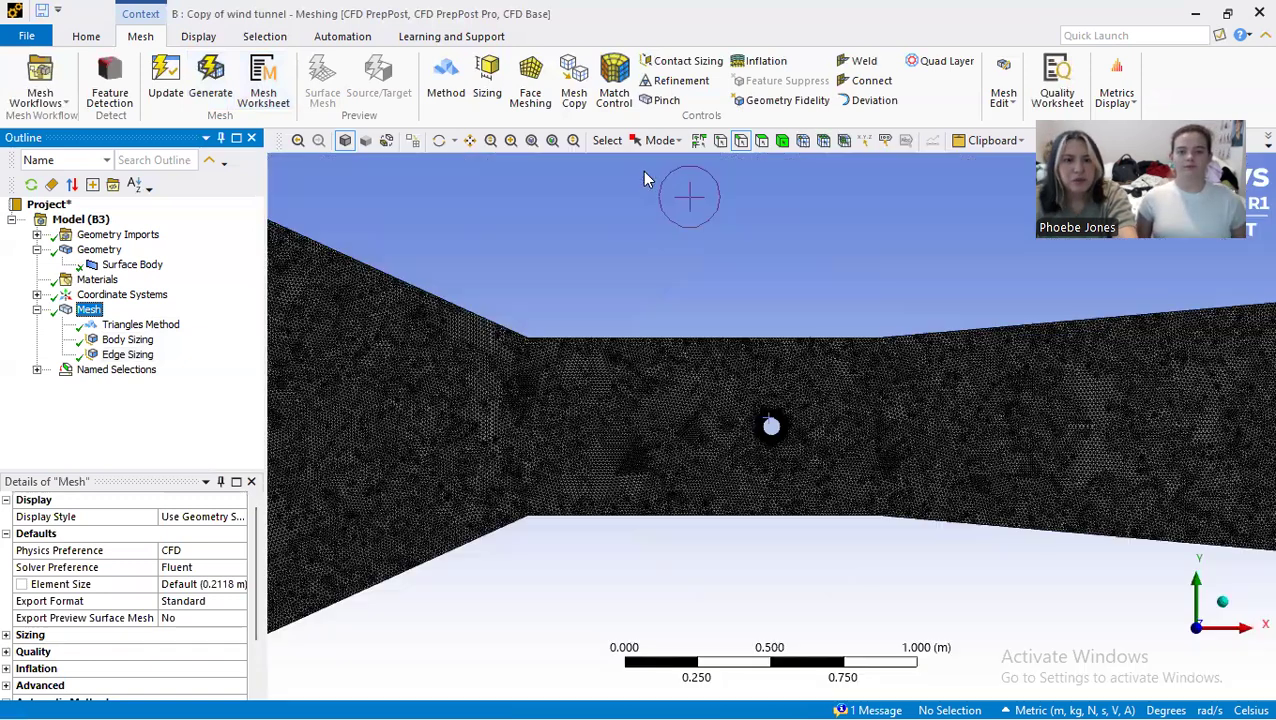
Step: Insert an inflation control in the mesh and scope its geometry to the tunnel surface
{"action": "right_click", "coordinate": [92, 310]}
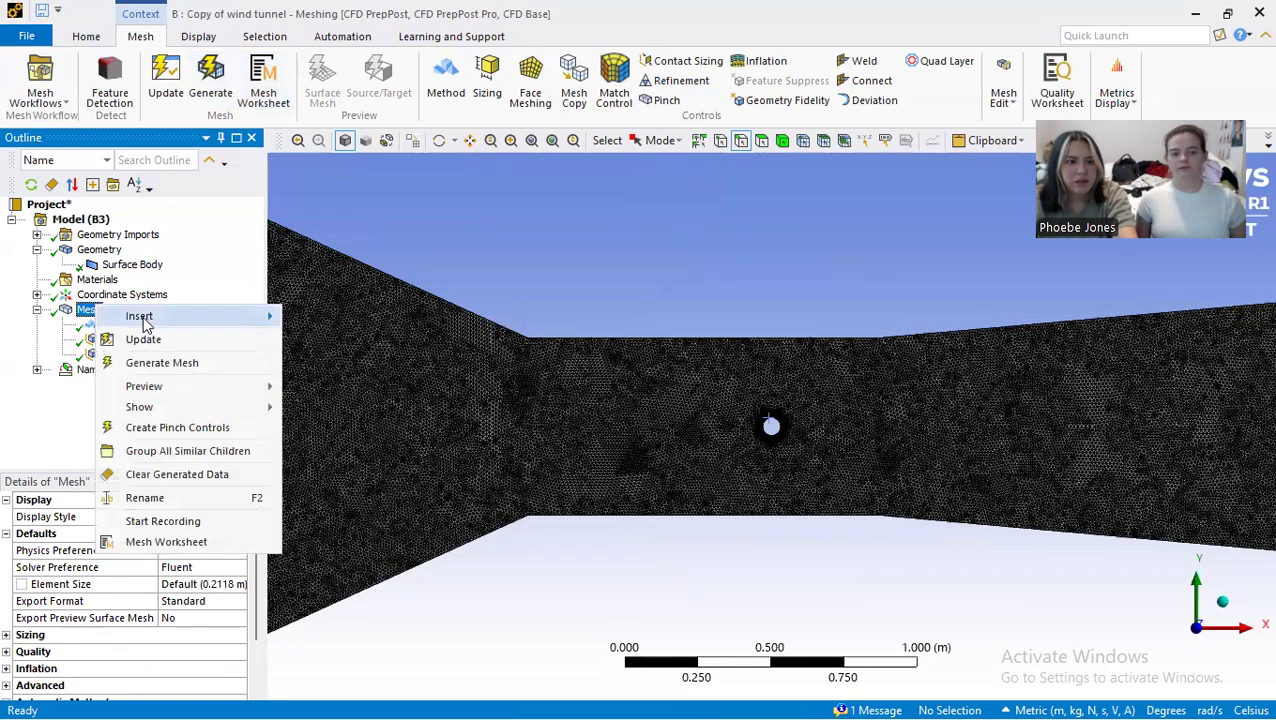
{"action": "mouse_move", "coordinate": [150, 316]}
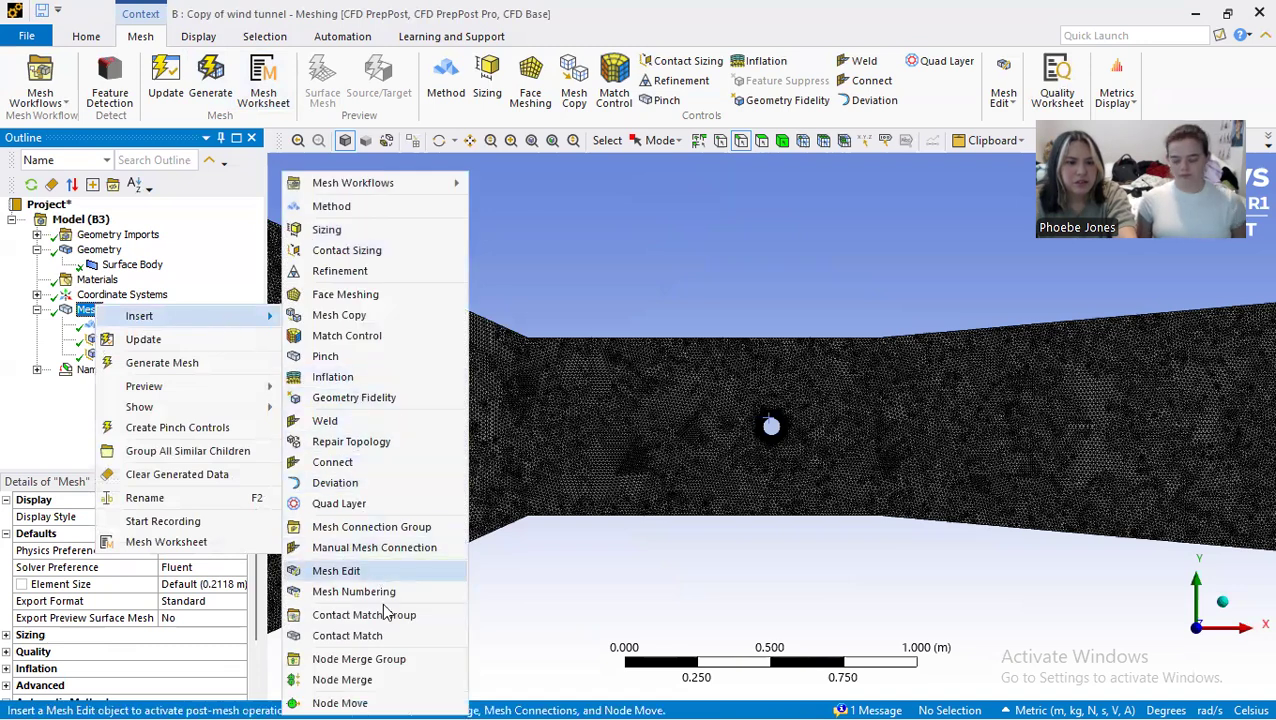
{"action": "left_click", "coordinate": [383, 376]}
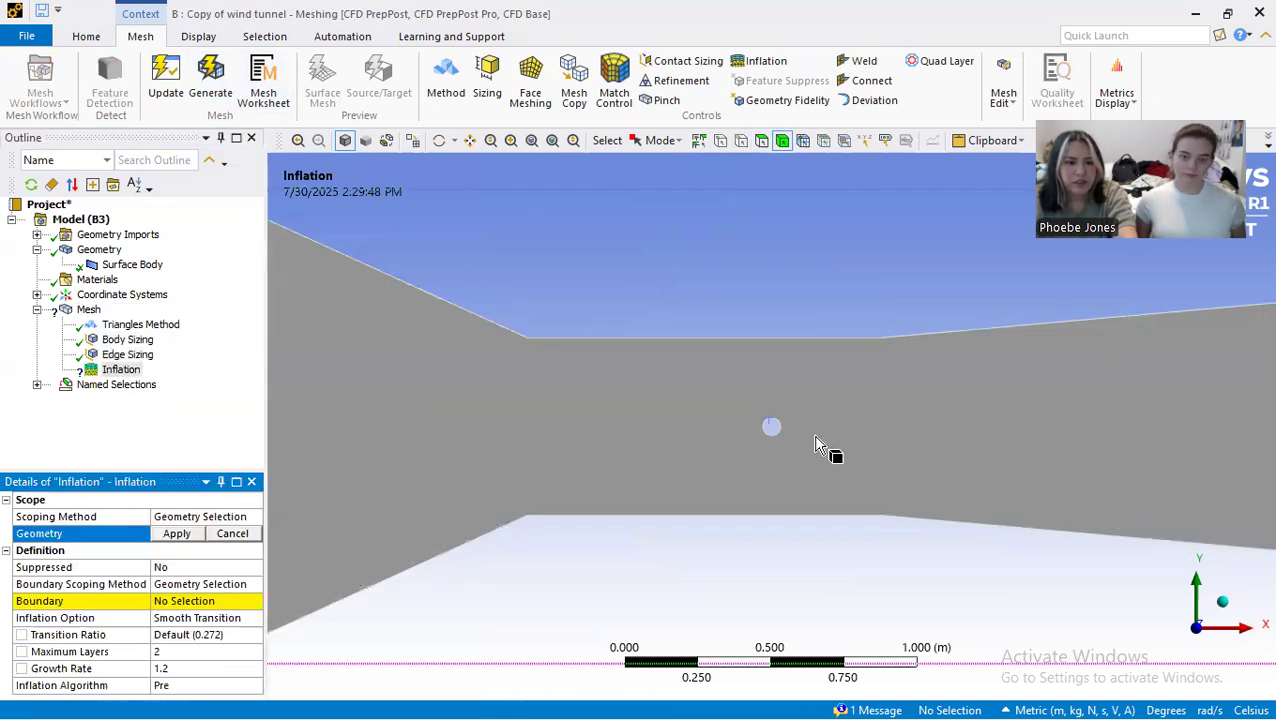
{"action": "left_click", "coordinate": [603, 450]}
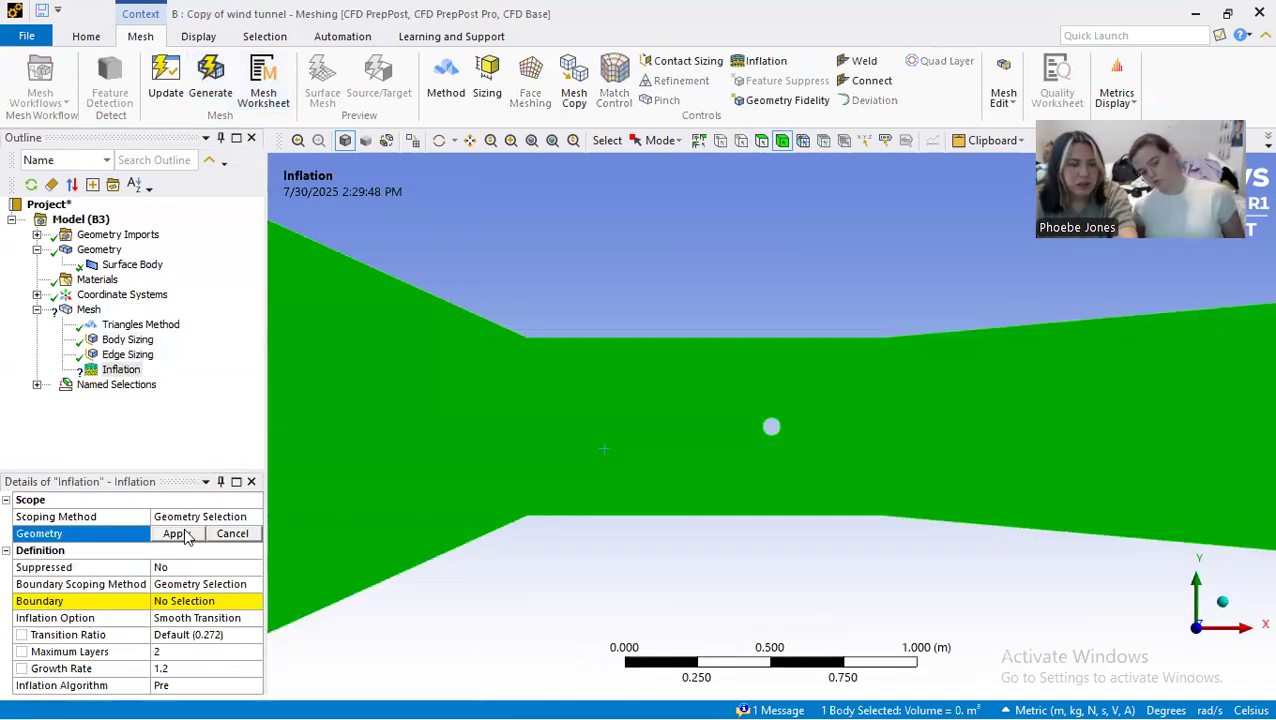
{"action": "left_click", "coordinate": [177, 533]}
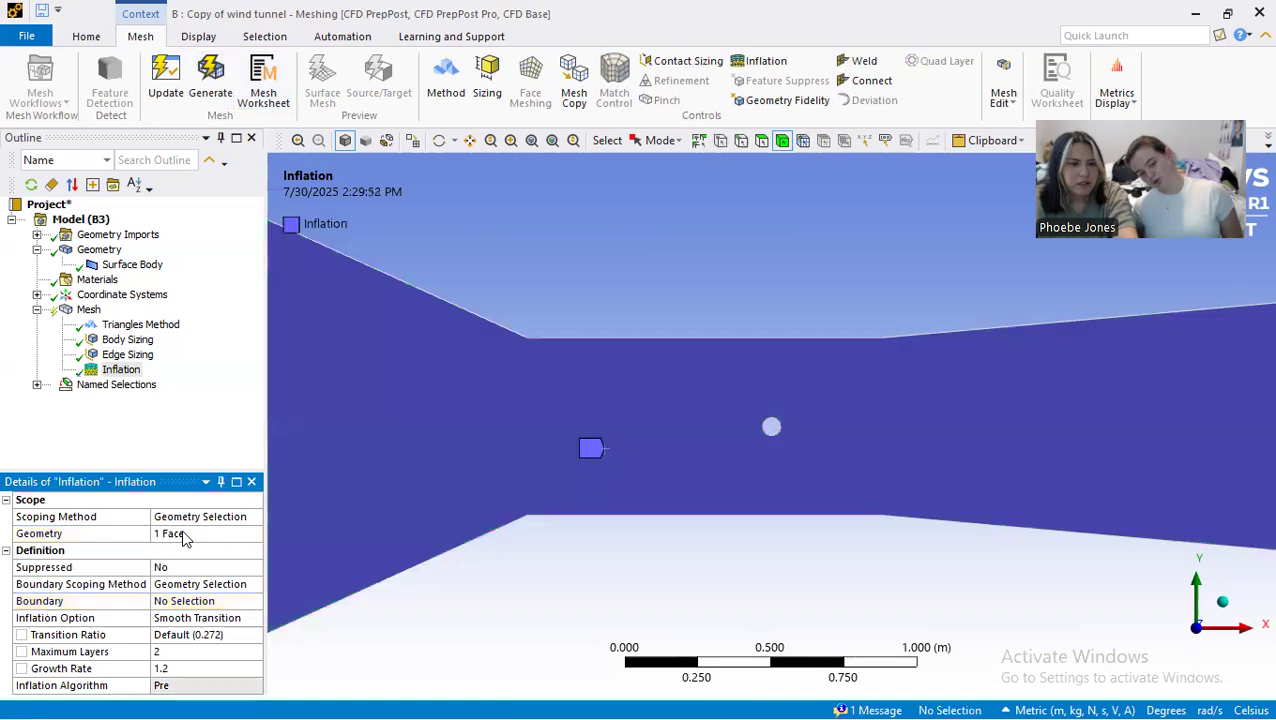
Step: Assign the cylinder's circular edge as the boundary of the inflation control
{"action": "left_click", "coordinate": [193, 588]}
{"action": "scroll", "coordinate": [769, 455], "scroll_direction": "up", "scroll_amount": 5}
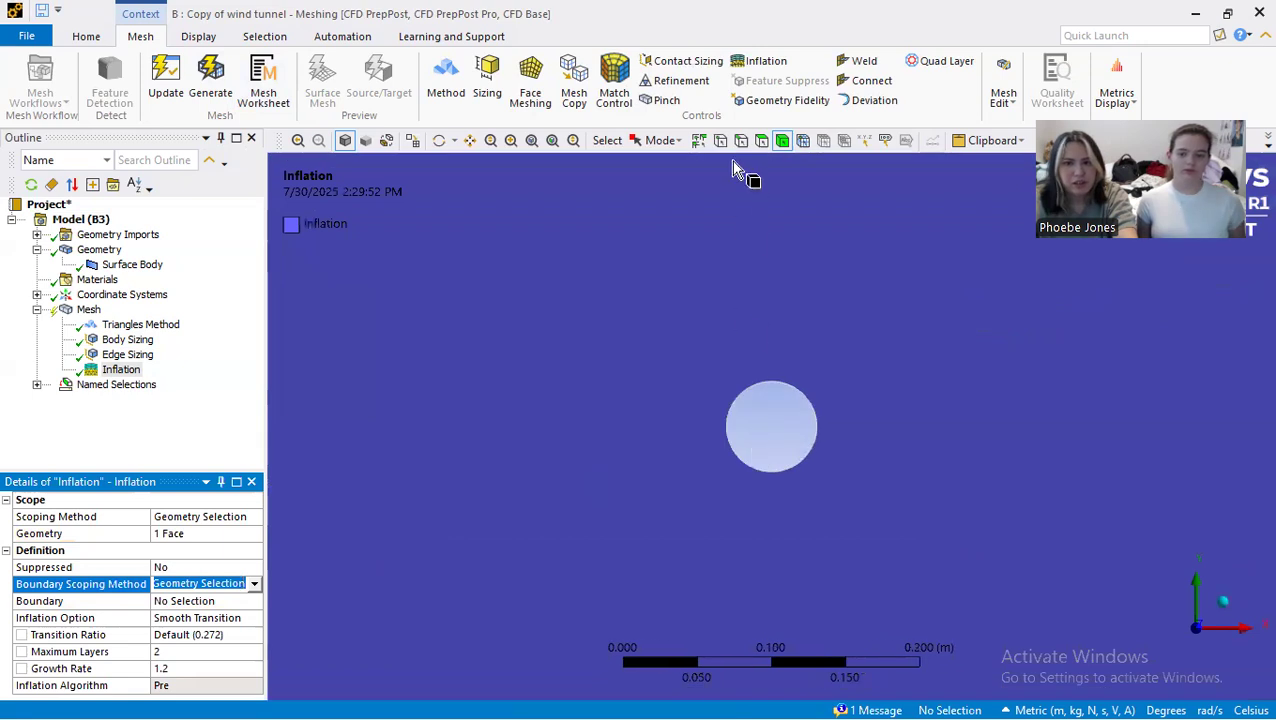
{"action": "left_click", "coordinate": [741, 140]}
{"action": "left_click", "coordinate": [769, 380]}
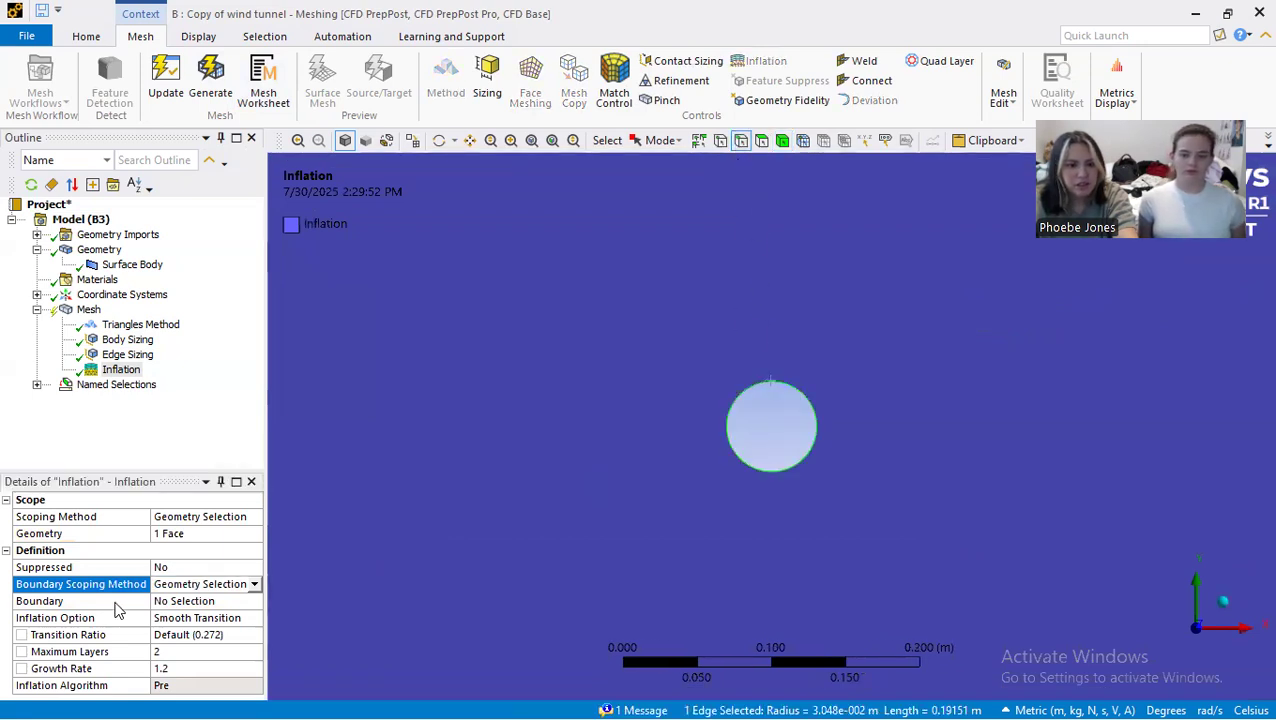
{"action": "left_click", "coordinate": [208, 600]}
{"action": "left_click", "coordinate": [180, 602]}
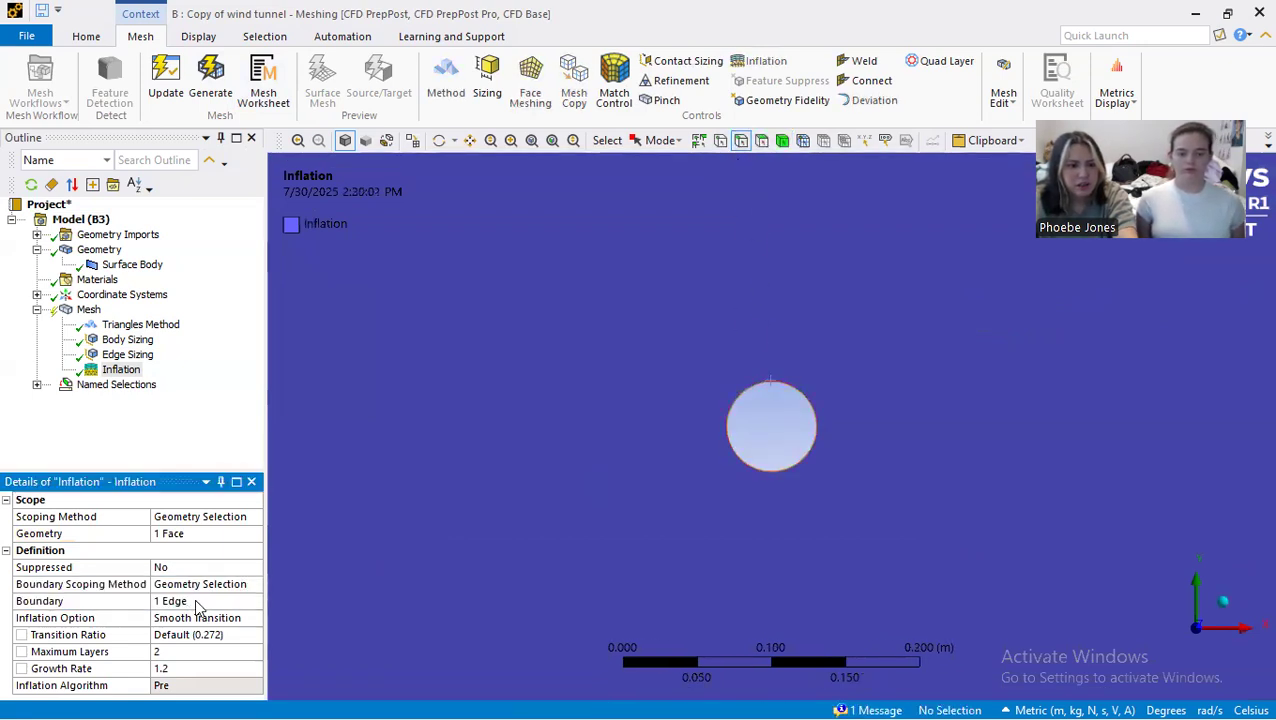
Step: Switch the inflation option to First Layer Thickness and set the first layer height to 0.15 m
{"action": "left_click", "coordinate": [191, 616]}
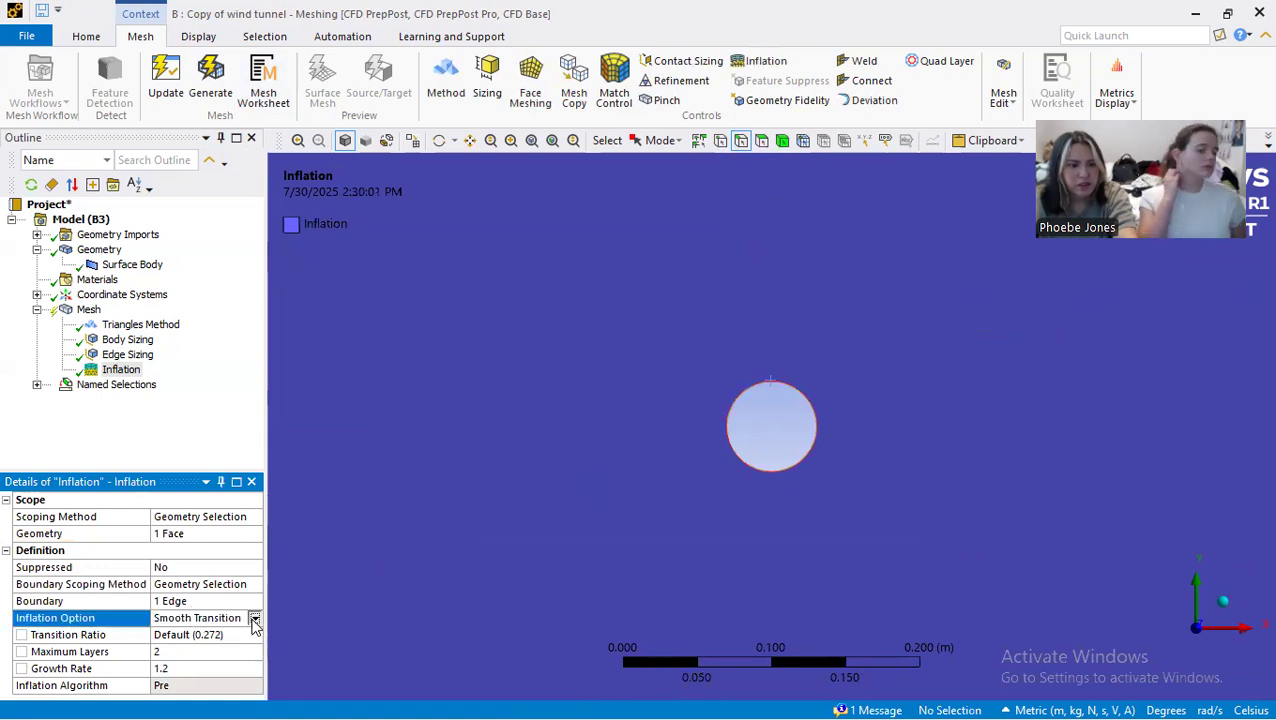
{"action": "left_click", "coordinate": [254, 618]}
{"action": "left_click", "coordinate": [246, 647]}
{"action": "left_click", "coordinate": [223, 634]}
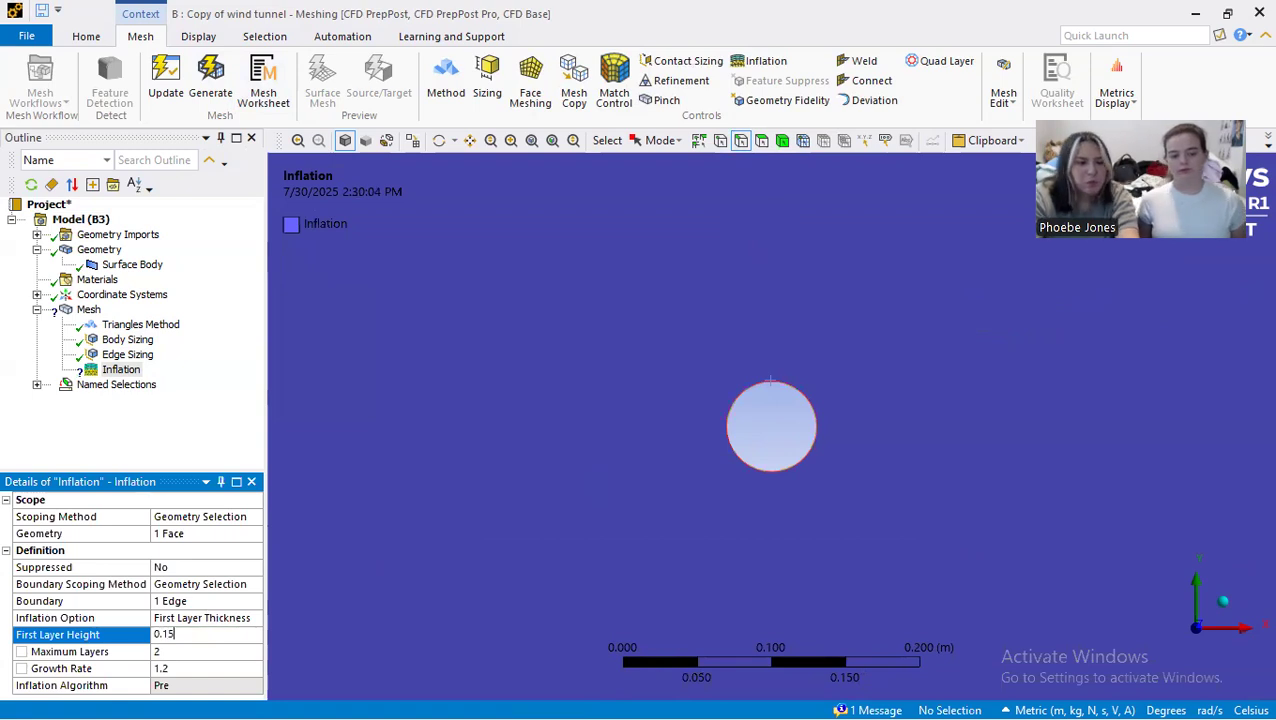
Step: Set the inflation's maximum layers to 40 and its growth rate to 1.1
{"action": "left_click", "coordinate": [212, 653]}
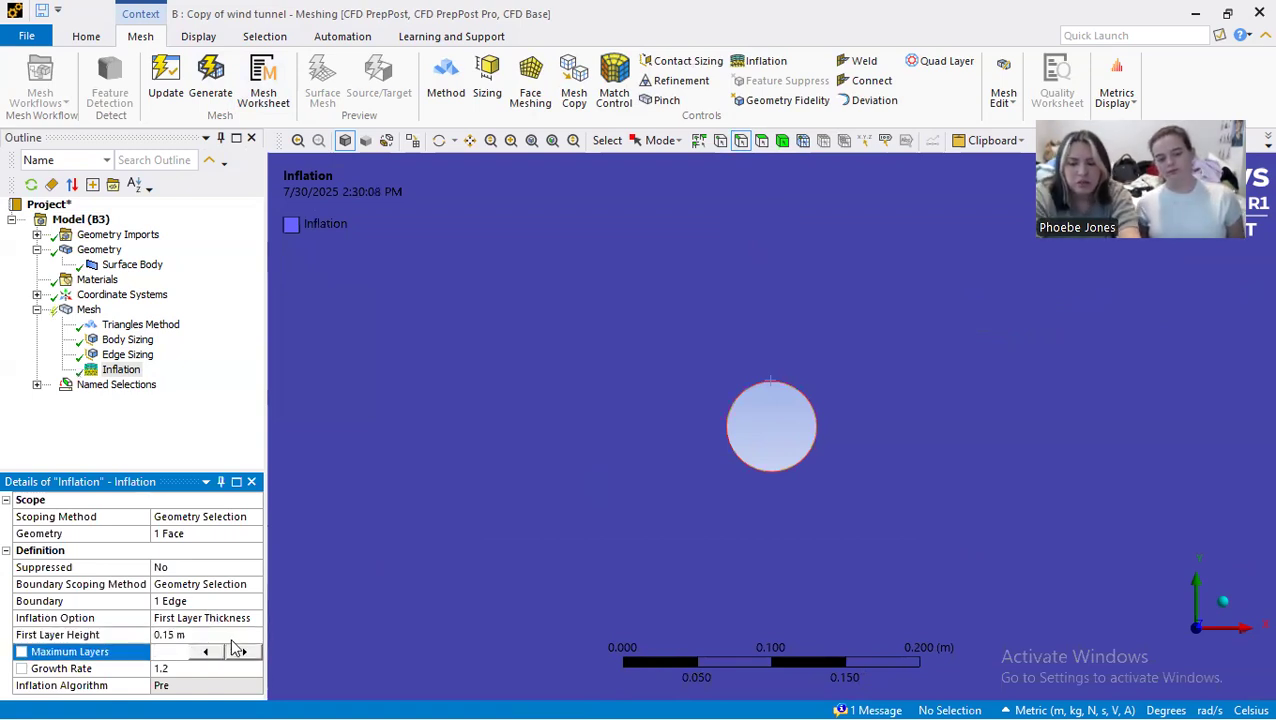
{"action": "type", "text": "40"}
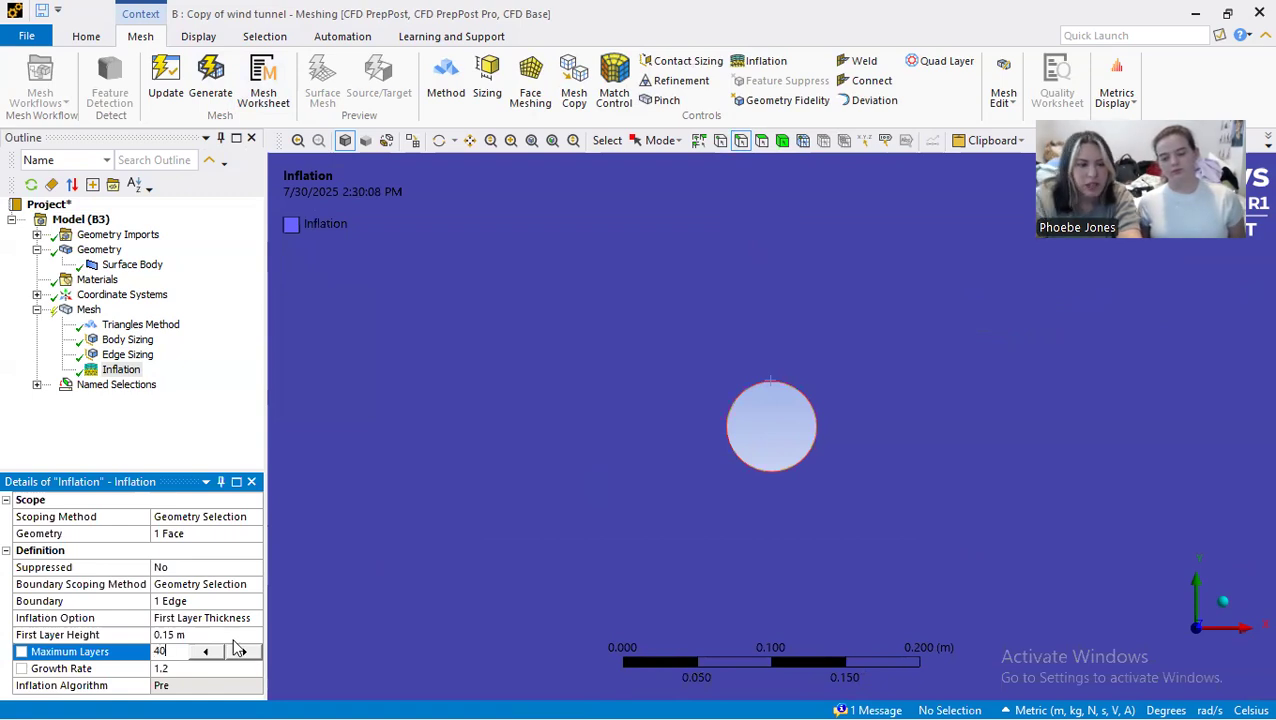
{"action": "left_click", "coordinate": [229, 667]}
{"action": "type", "text": "1.1"}
{"action": "key", "text": "Return"}
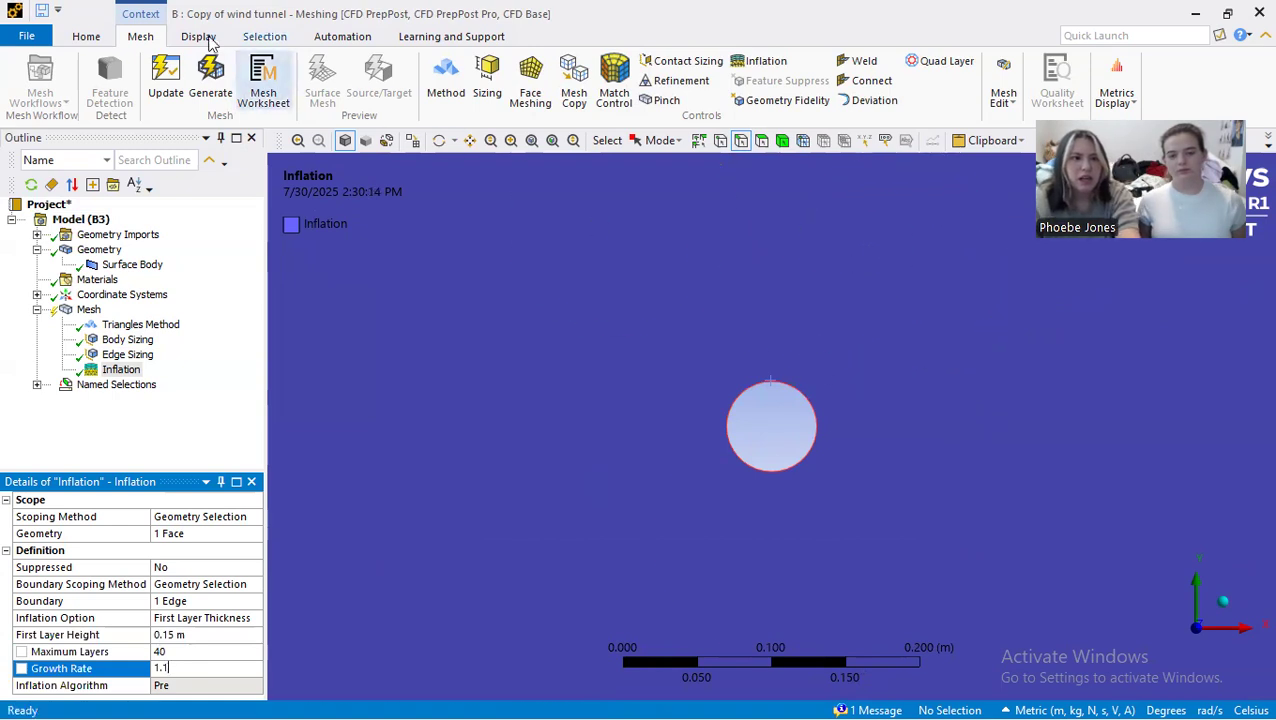
Step: Regenerate the mesh with the inflation control and inspect the layers around the cylinder
{"action": "left_click", "coordinate": [210, 80]}
{"action": "scroll", "coordinate": [730, 410], "scroll_direction": "down", "scroll_amount": 10}
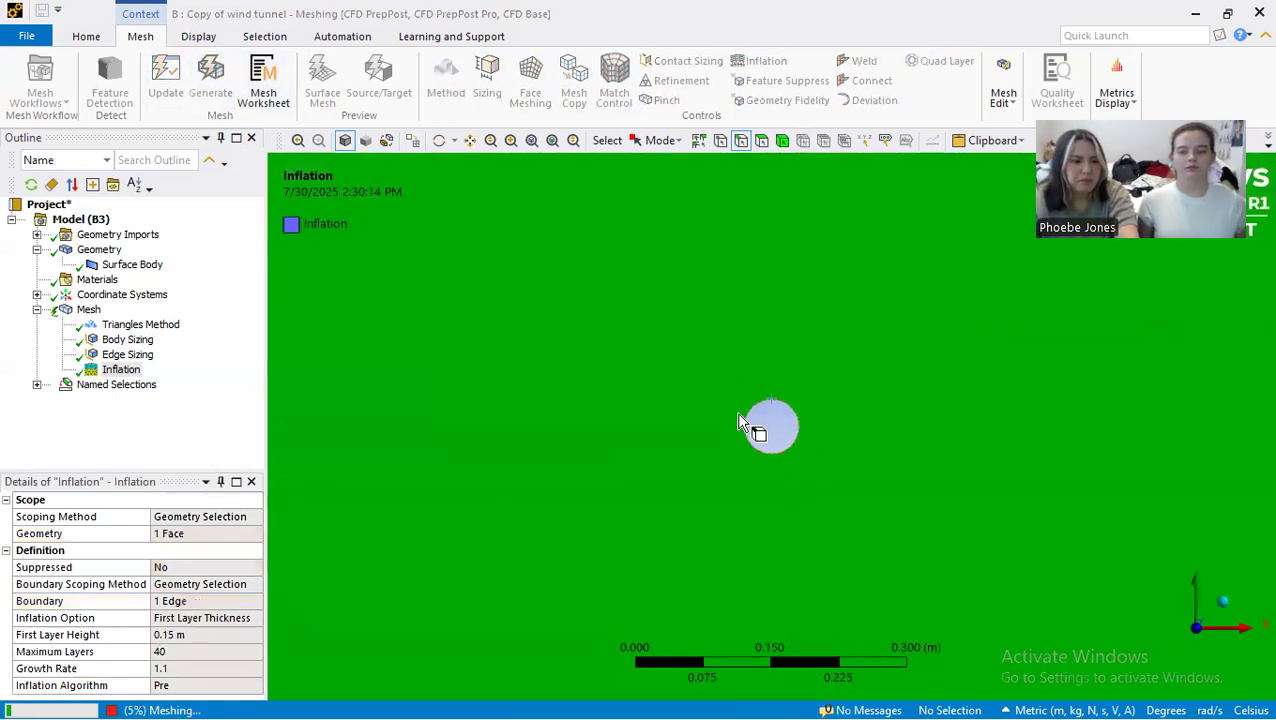
{"action": "scroll", "coordinate": [733, 406], "scroll_direction": "down", "scroll_amount": 1}
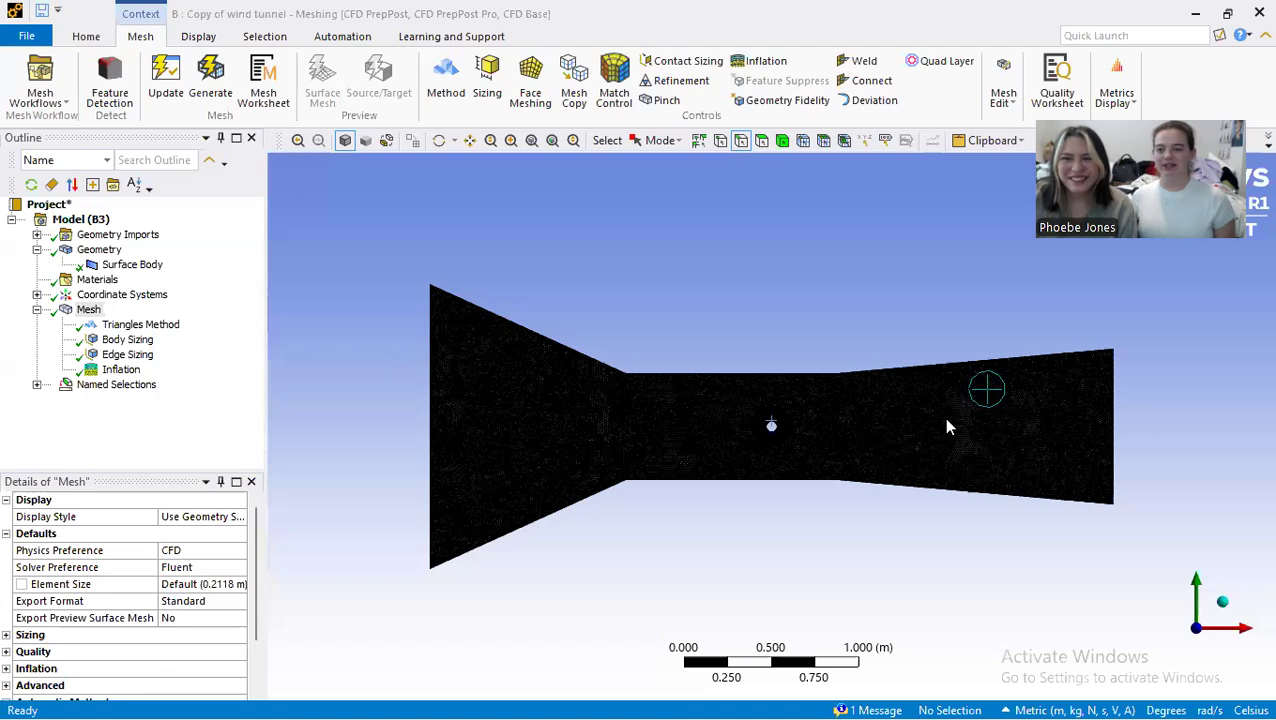
{"action": "scroll", "coordinate": [820, 444], "scroll_direction": "up", "scroll_amount": 1}
{"action": "scroll", "coordinate": [815, 445], "scroll_direction": "up", "scroll_amount": 4}
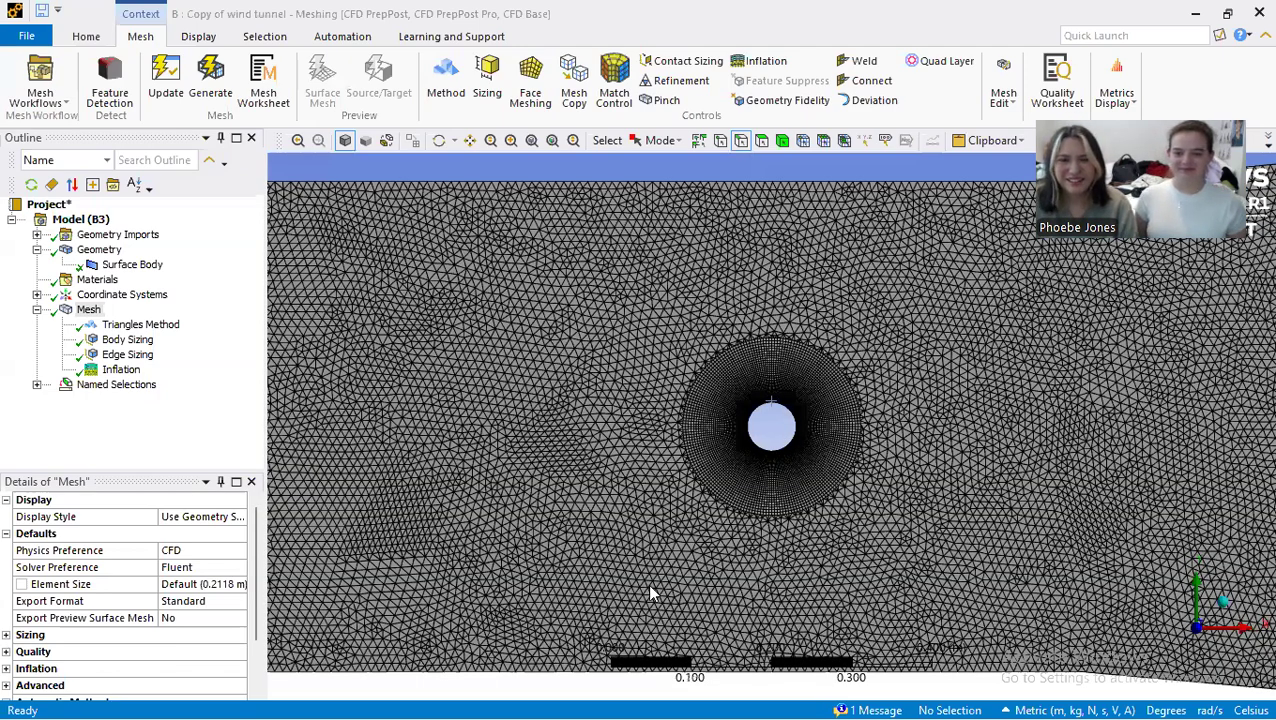
{"action": "scroll", "coordinate": [907, 276], "scroll_direction": "up", "scroll_amount": 5}
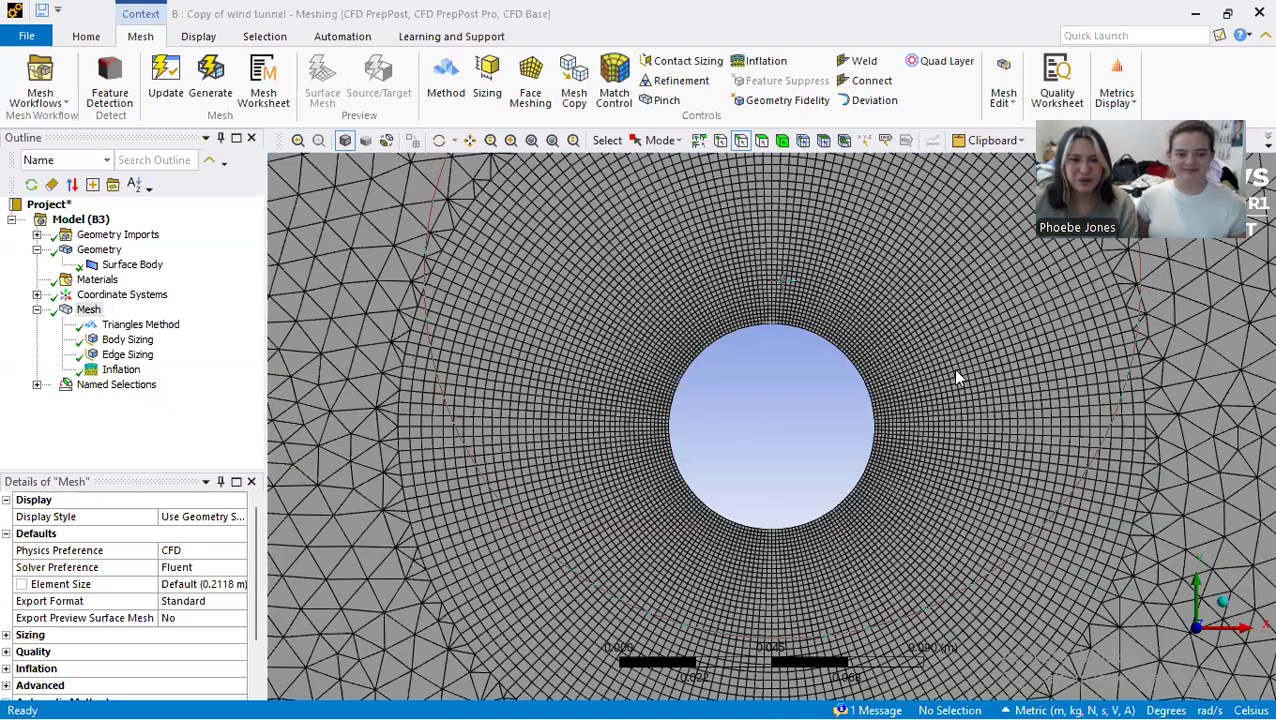
{"action": "scroll", "coordinate": [784, 393], "scroll_direction": "down", "scroll_amount": 5}
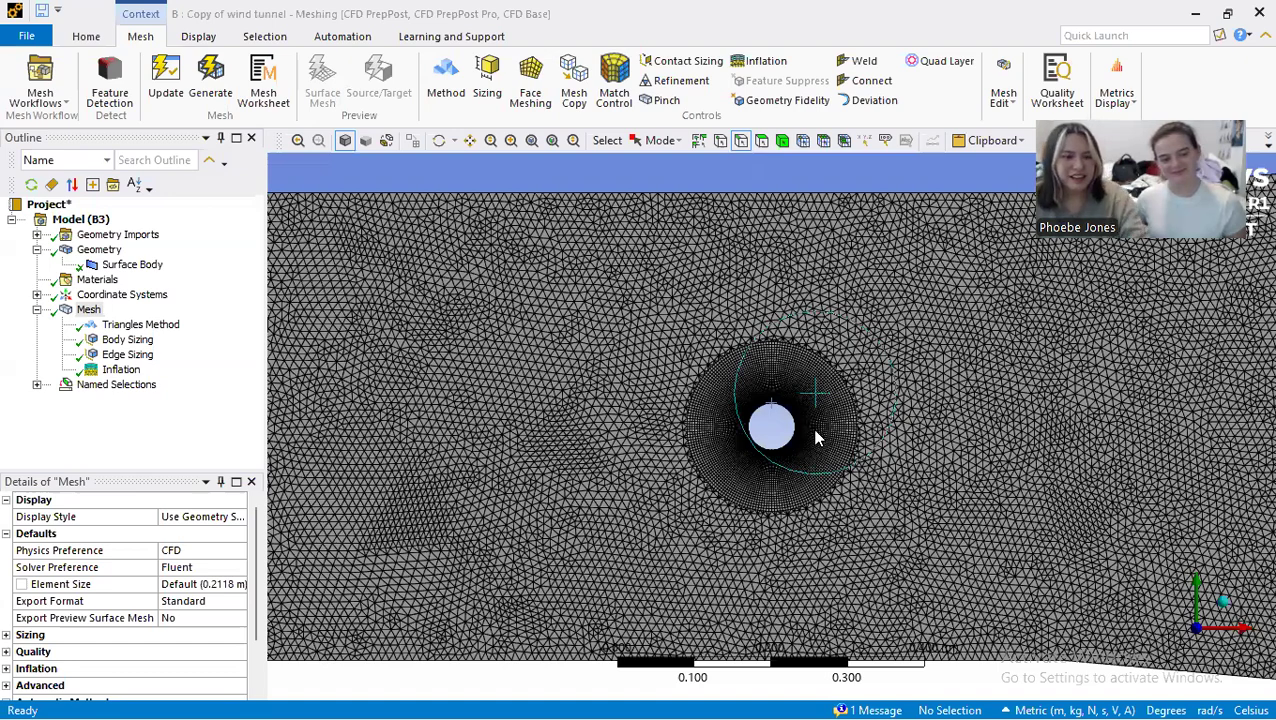
{"action": "scroll", "coordinate": [815, 432], "scroll_direction": "down", "scroll_amount": 5}
{"action": "scroll", "coordinate": [815, 430], "scroll_direction": "down", "scroll_amount": 2}
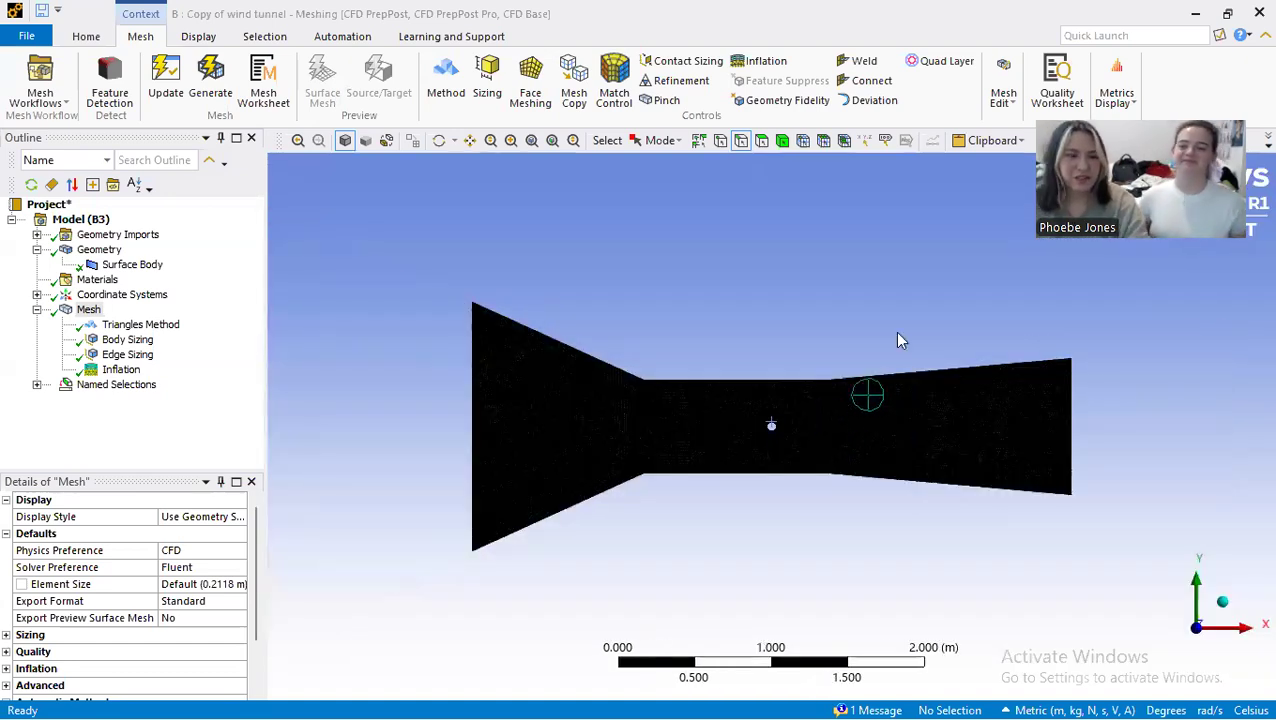
Step: Close the meshing session and update the Mesh component of the Copy of wind tunnel system in Workbench
{"action": "left_click", "coordinate": [1256, 15]}
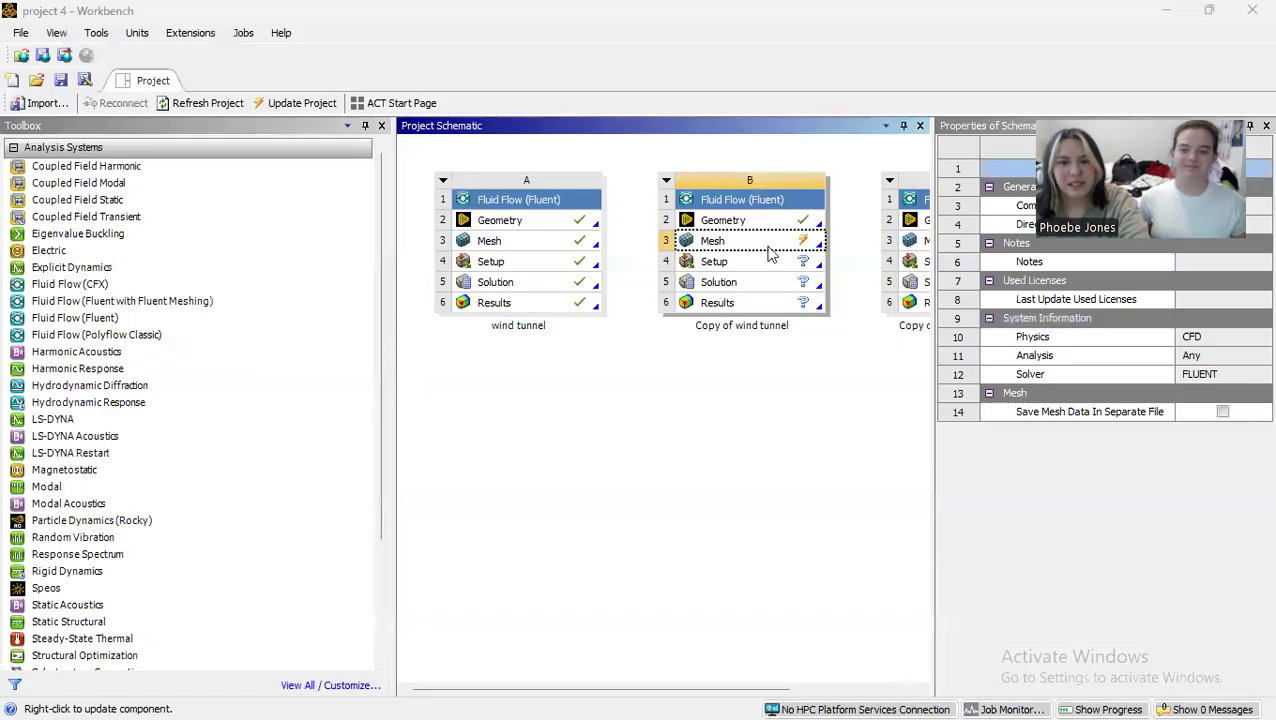
{"action": "right_click", "coordinate": [770, 252]}
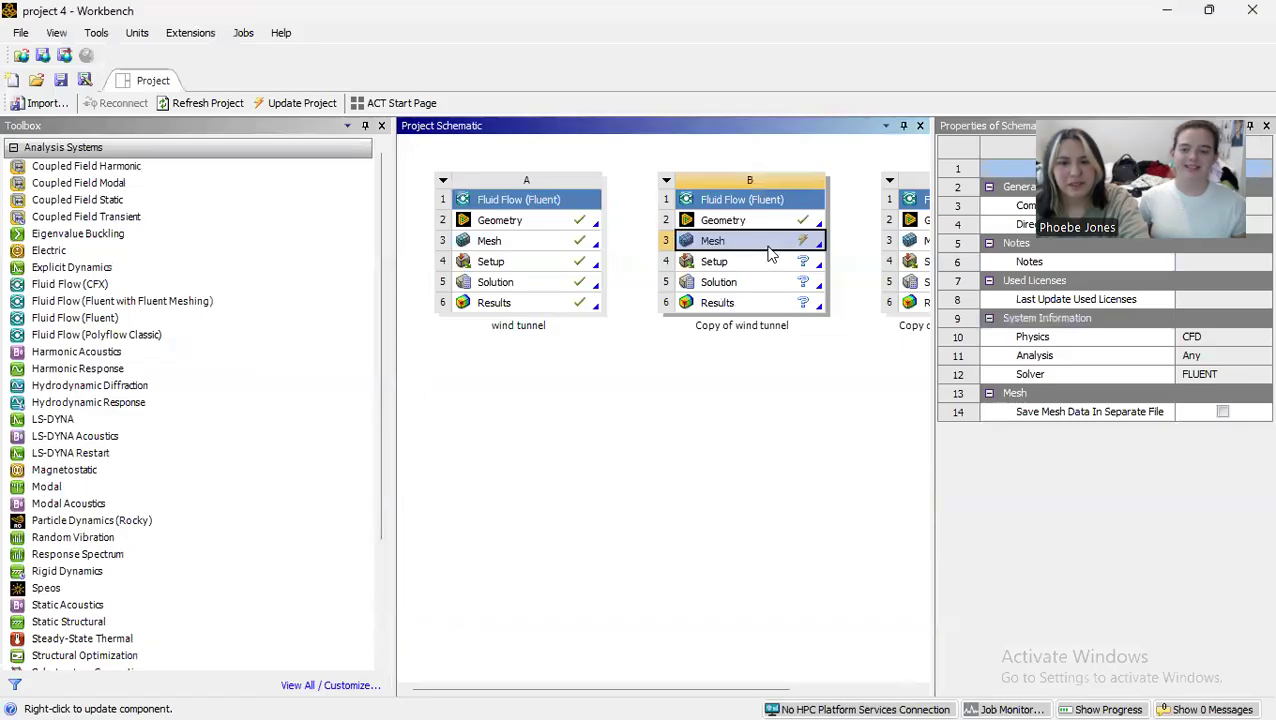
{"action": "left_click", "coordinate": [849, 352]}
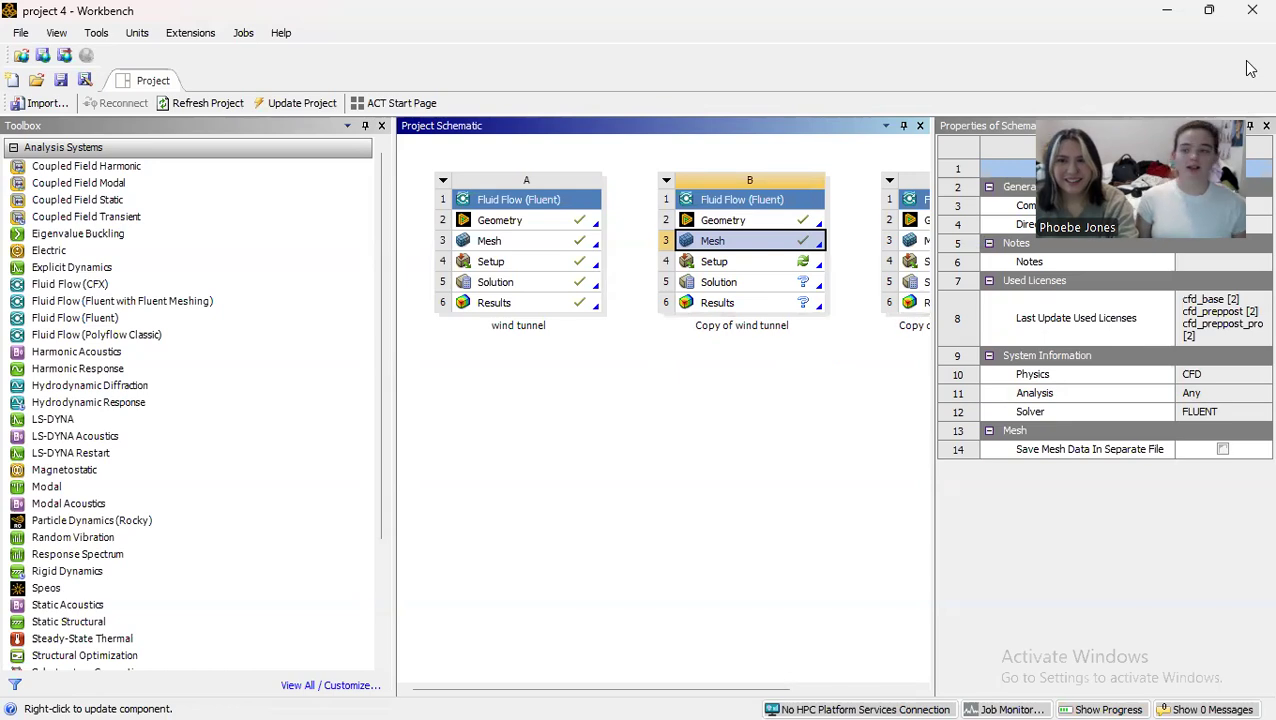
Step: Open the Setup of the Copy of wind tunnel system and start Fluent with one solver process
{"action": "left_click", "coordinate": [715, 263]}
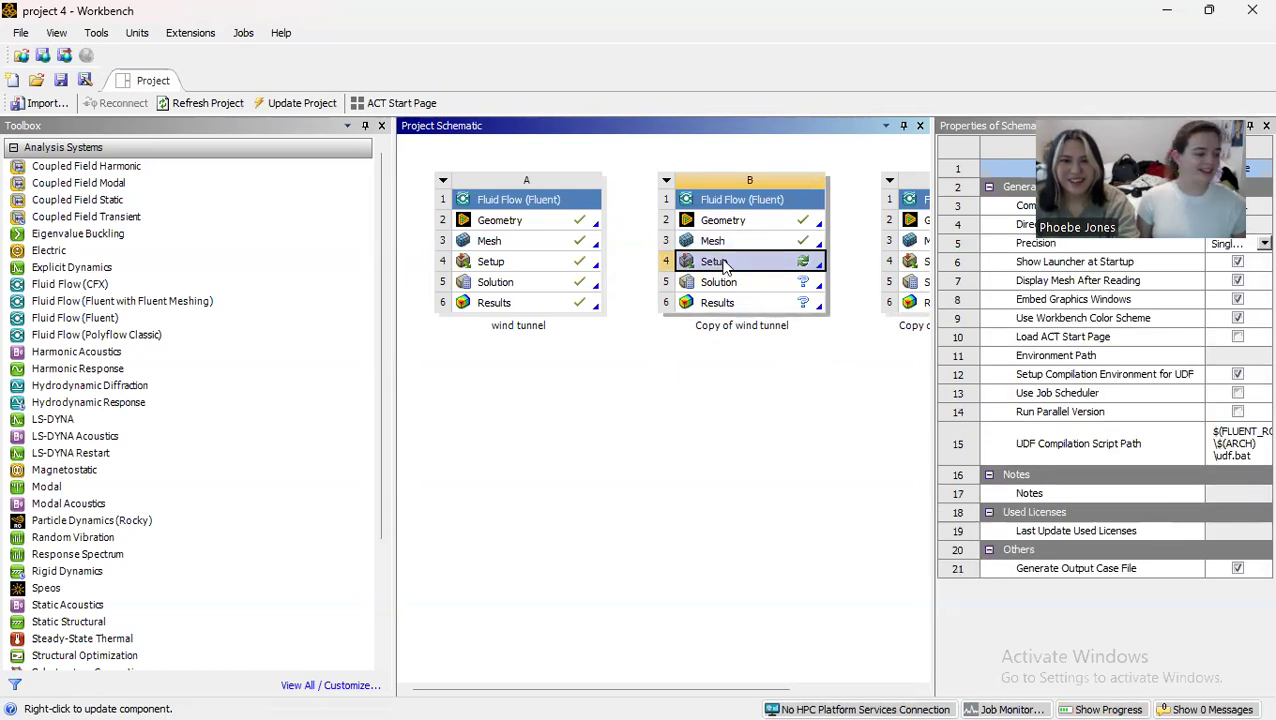
{"action": "double_click", "coordinate": [715, 262]}
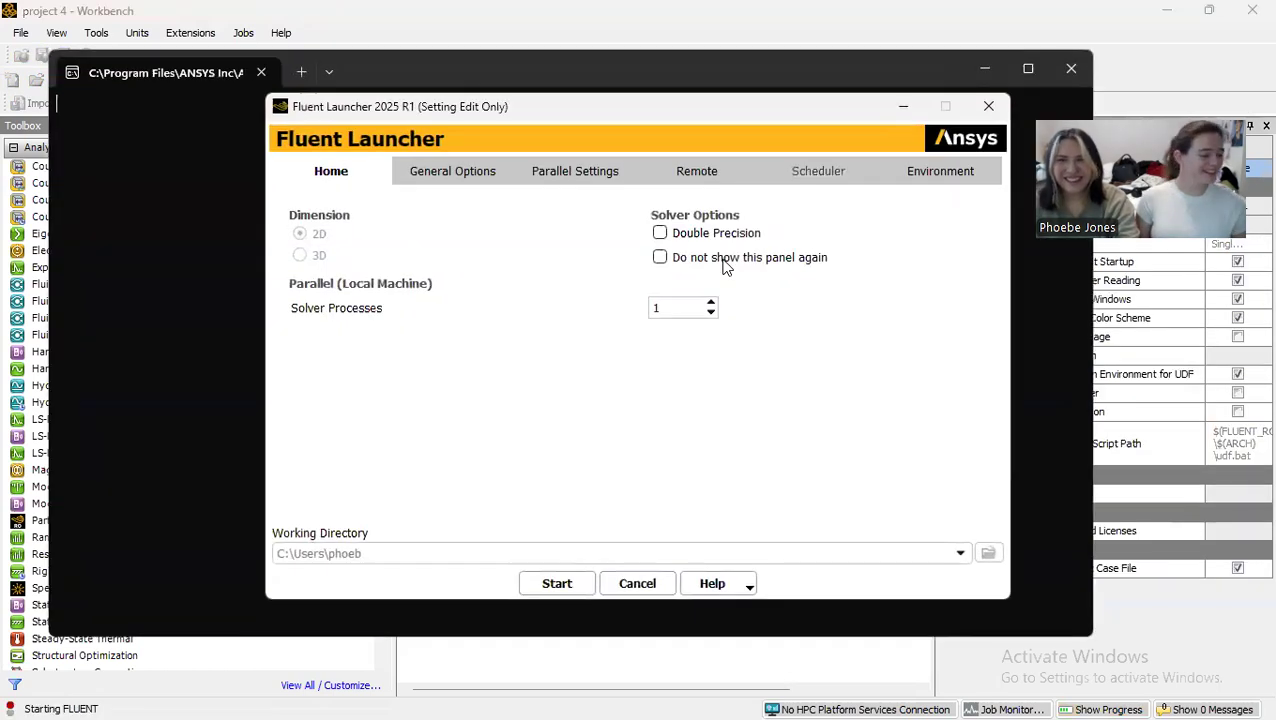
{"action": "left_click", "coordinate": [563, 587]}
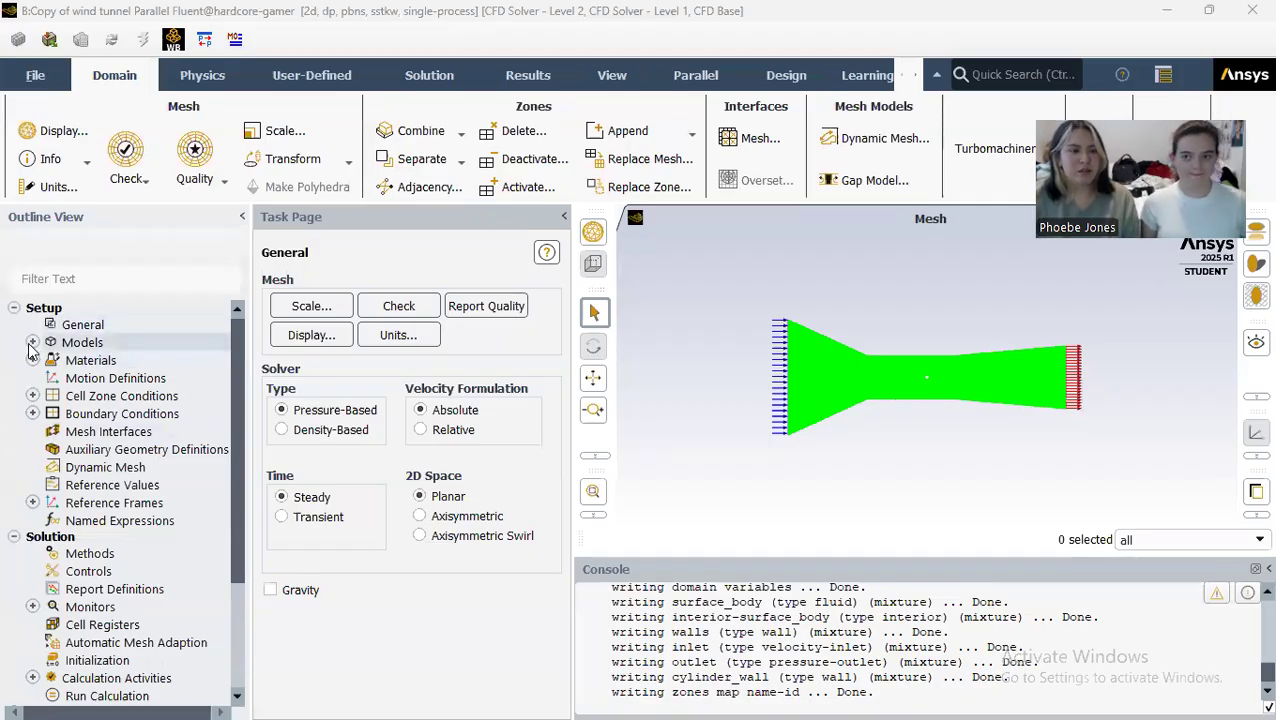
Step: Set the viscous model to standard k-epsilon with Enhanced Wall Treatment and Pressure Gradient Effects enabled
{"action": "left_click", "coordinate": [32, 343]}
{"action": "right_click", "coordinate": [148, 398]}
{"action": "left_click", "coordinate": [155, 402]}
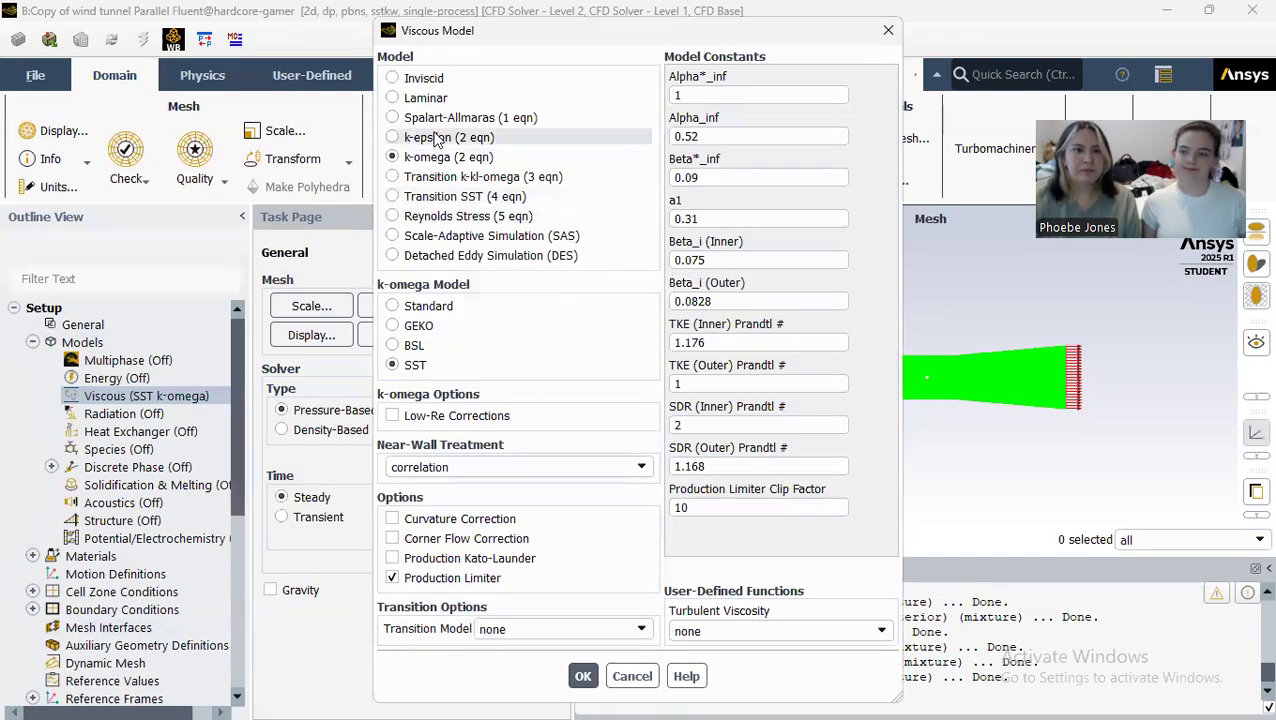
{"action": "left_click", "coordinate": [436, 140]}
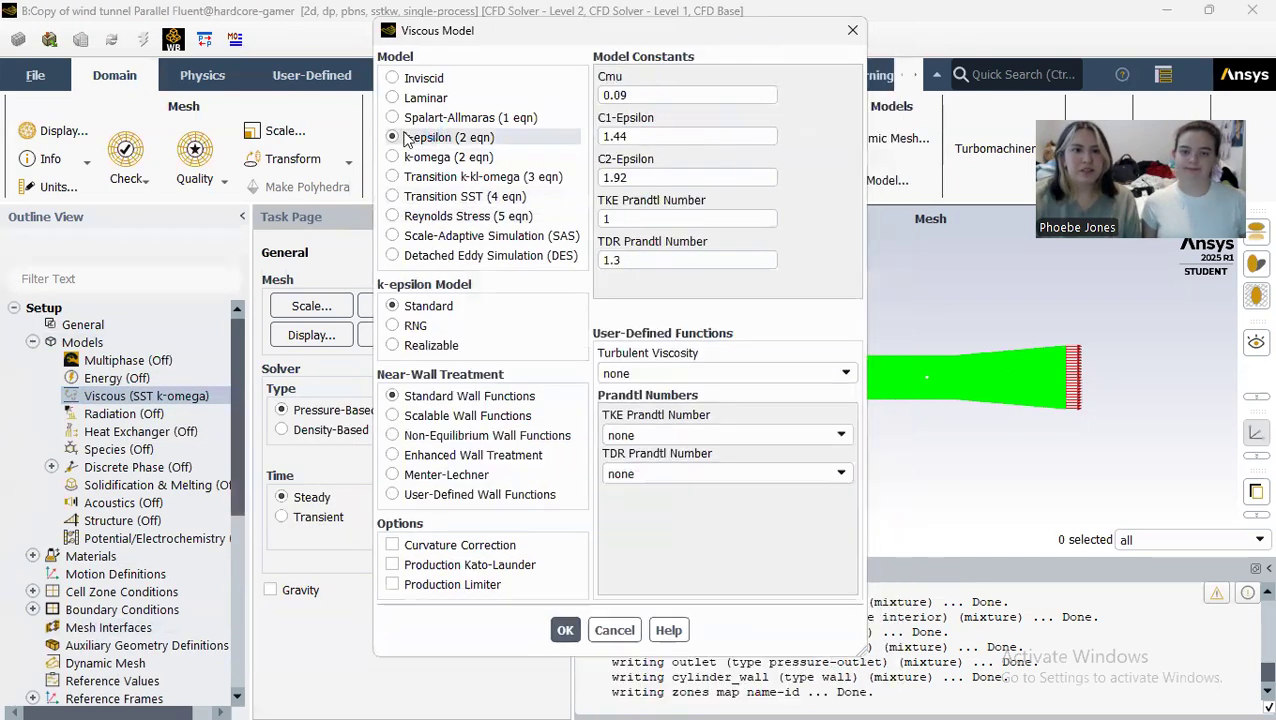
{"action": "left_click", "coordinate": [489, 457]}
{"action": "left_click", "coordinate": [464, 547]}
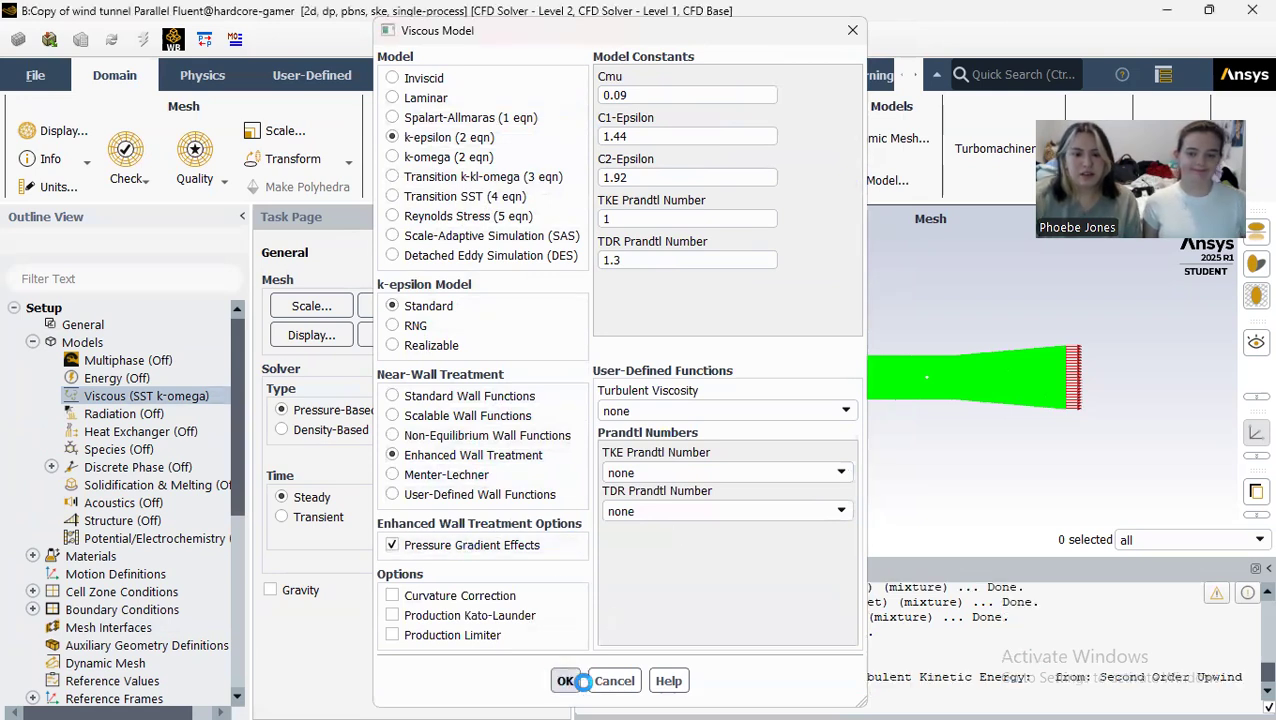
{"action": "left_click", "coordinate": [566, 681]}
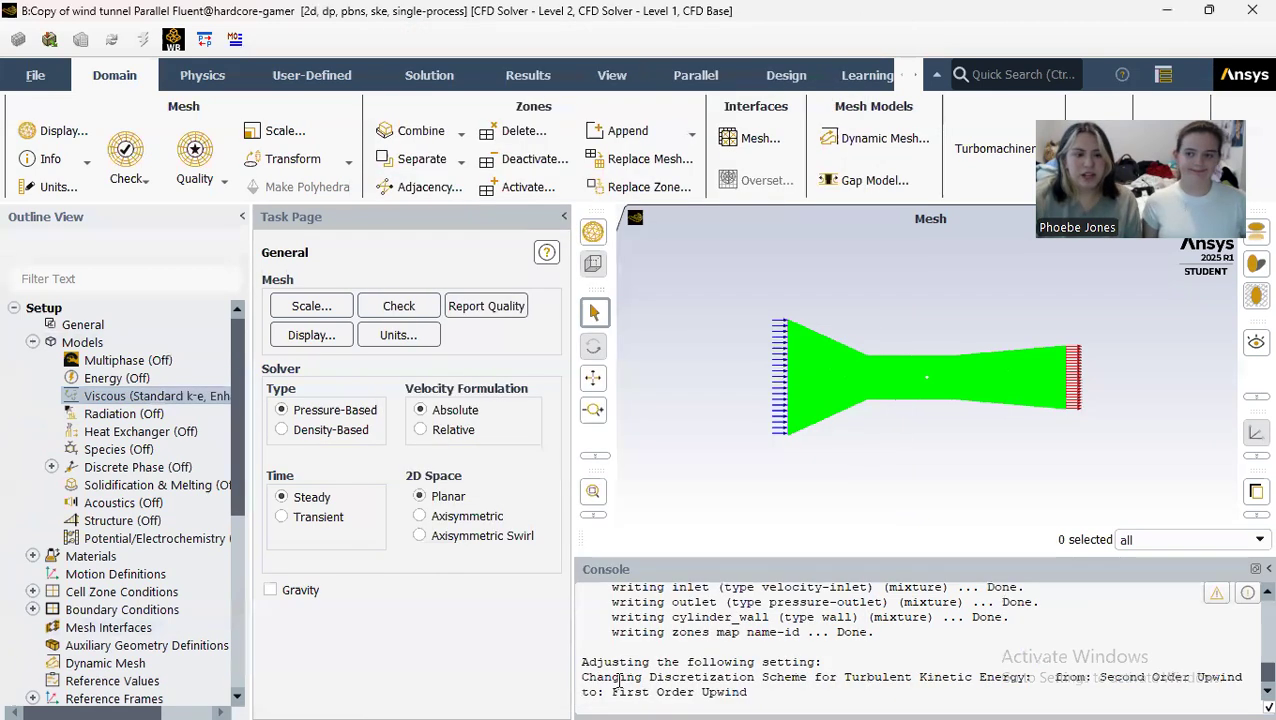
{"action": "left_click", "coordinate": [32, 342]}
Step: Check the density and viscosity of the air fluid material
{"action": "left_click", "coordinate": [33, 360]}
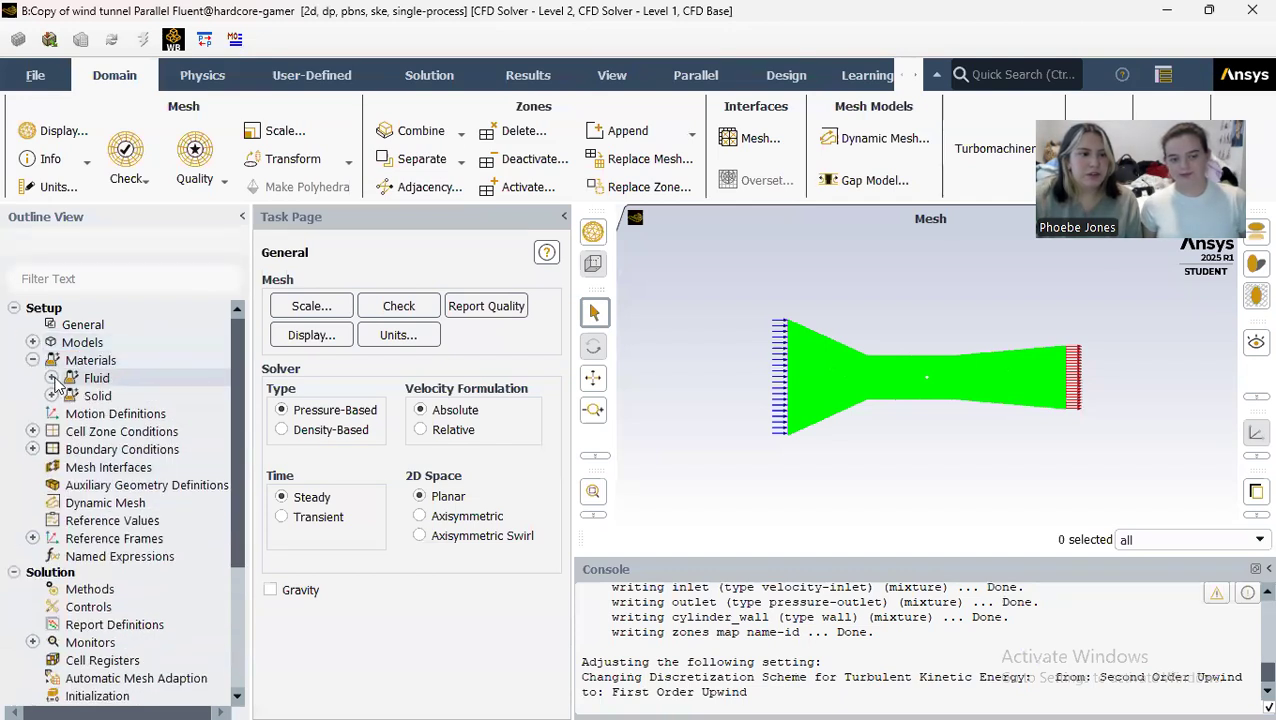
{"action": "left_click", "coordinate": [51, 378]}
{"action": "double_click", "coordinate": [104, 396]}
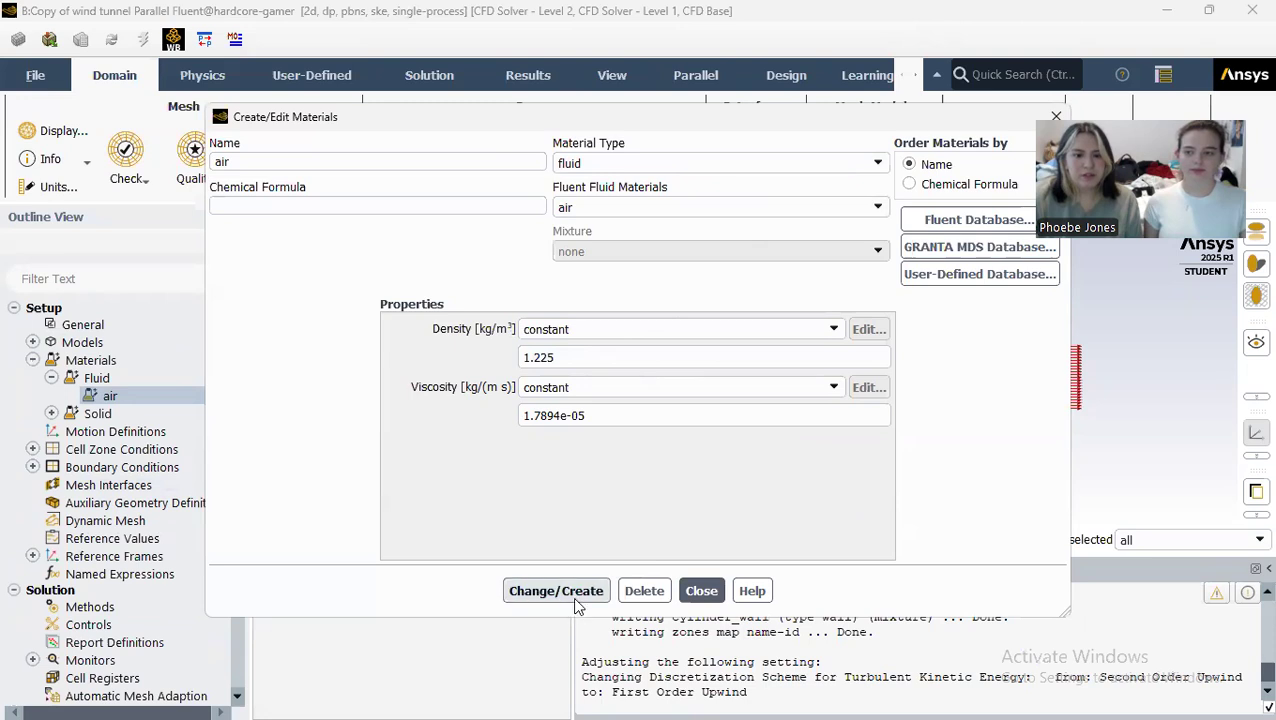
{"action": "left_click", "coordinate": [701, 590]}
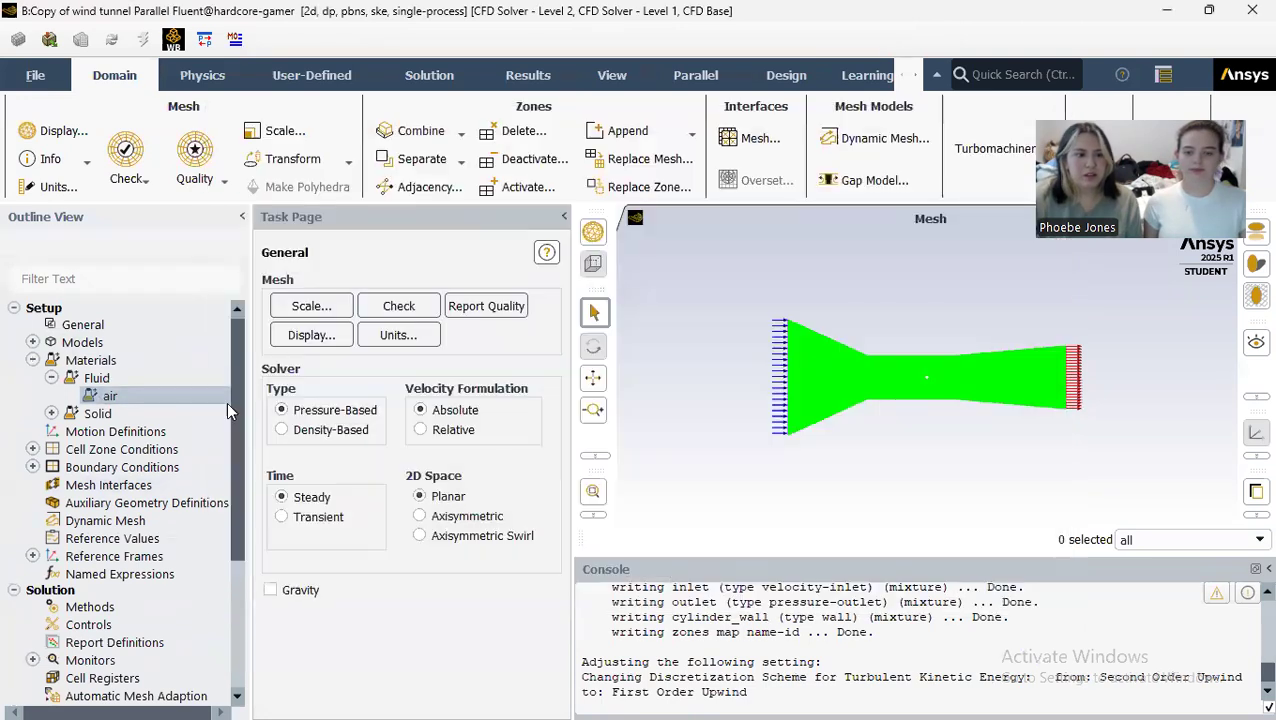
{"action": "left_click", "coordinate": [51, 378]}
{"action": "left_click", "coordinate": [32, 361]}
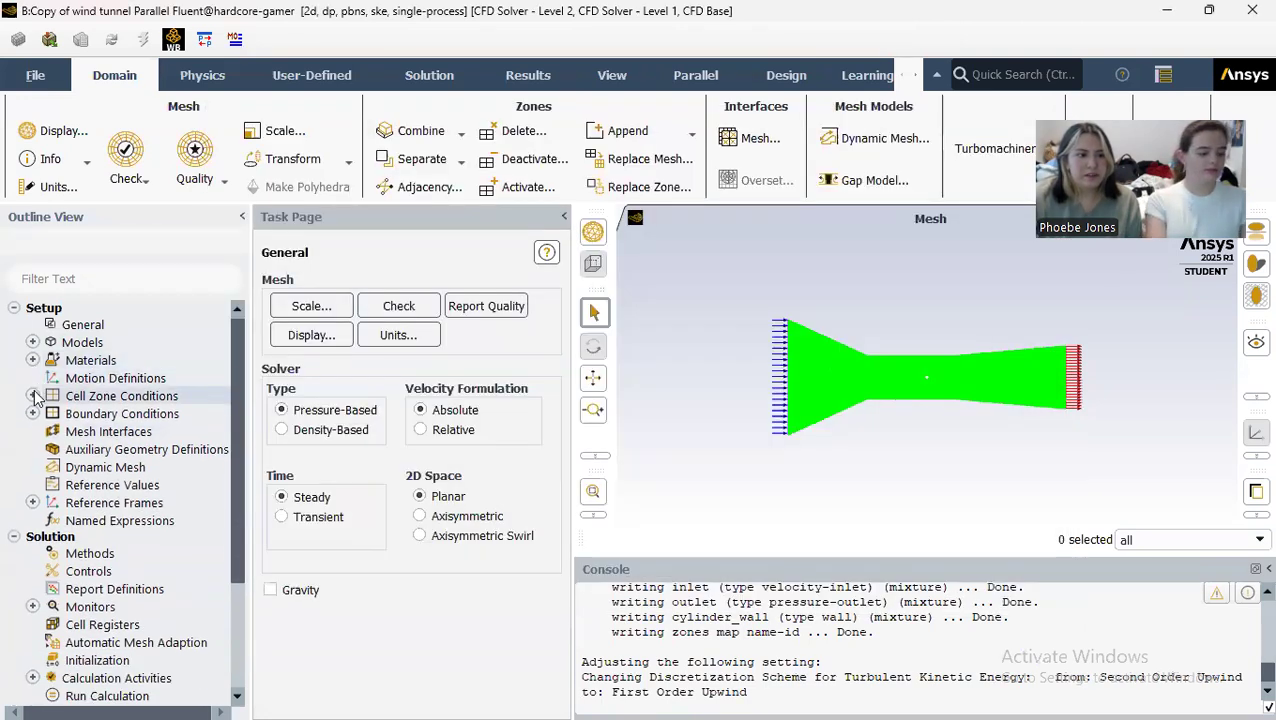
Step: Apply air as the material of the surface_body fluid cell zone
{"action": "left_click", "coordinate": [32, 396]}
{"action": "left_click", "coordinate": [51, 413]}
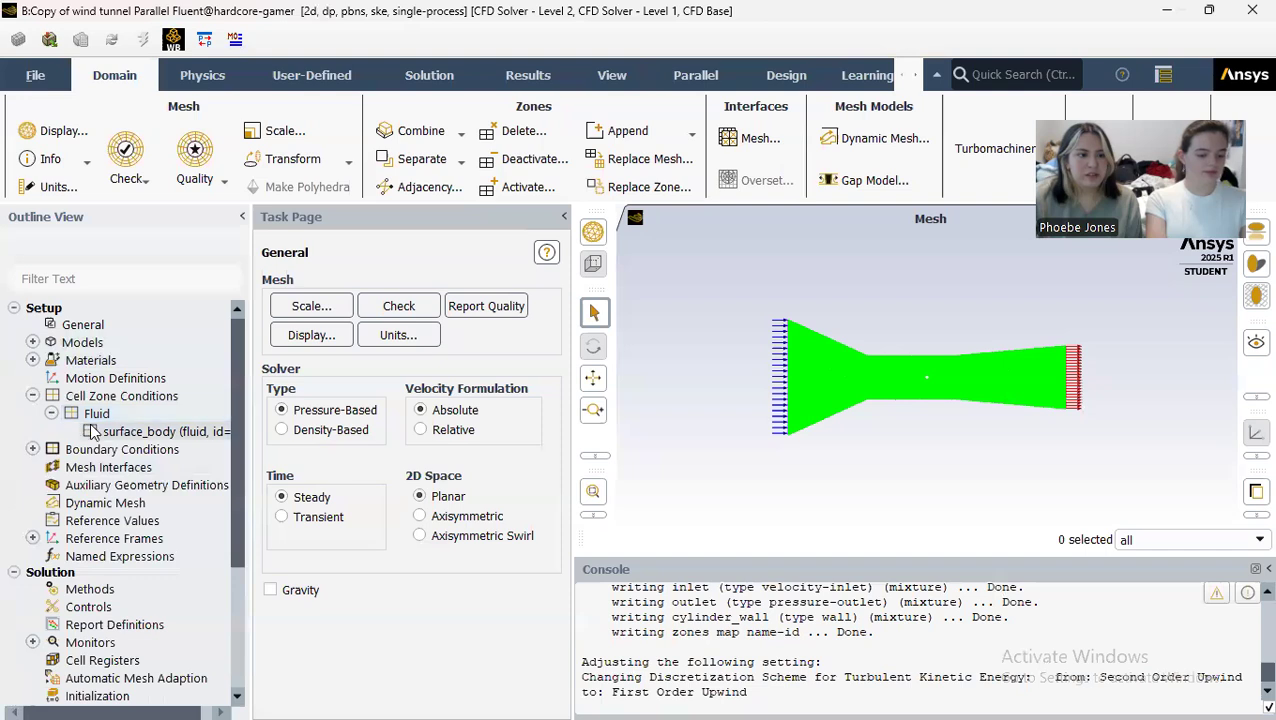
{"action": "double_click", "coordinate": [90, 428]}
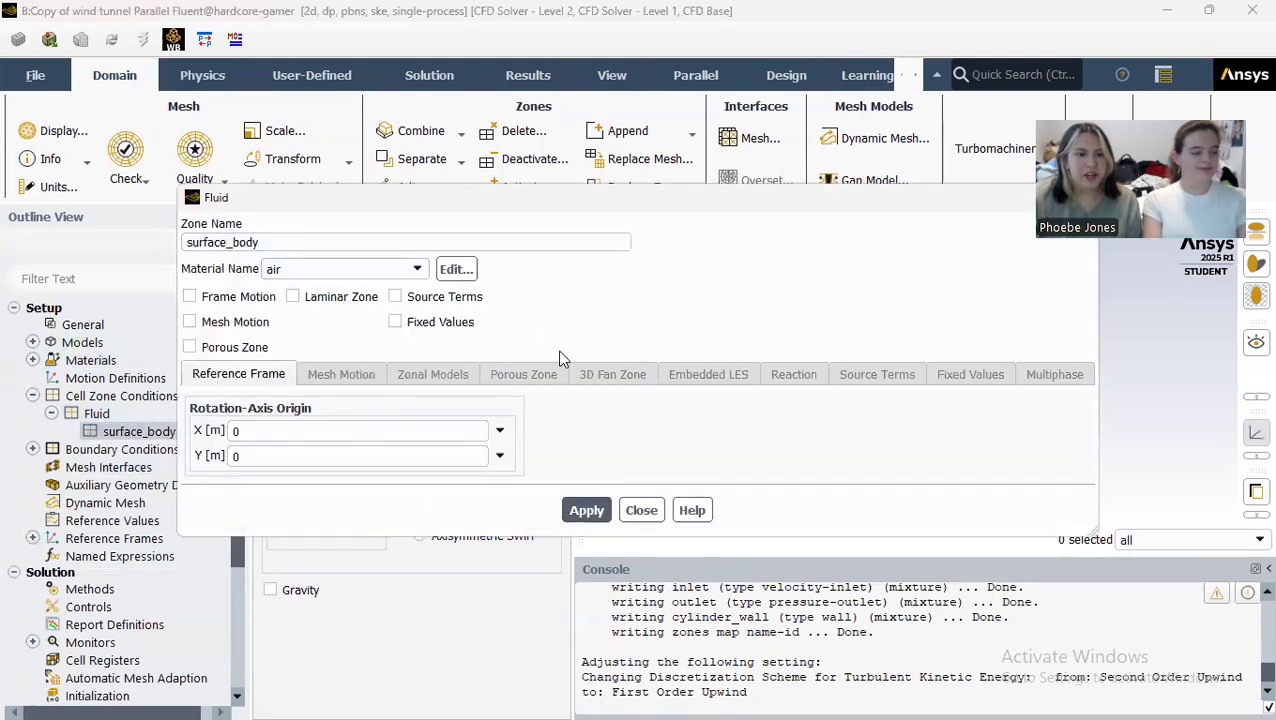
{"action": "left_click", "coordinate": [587, 510]}
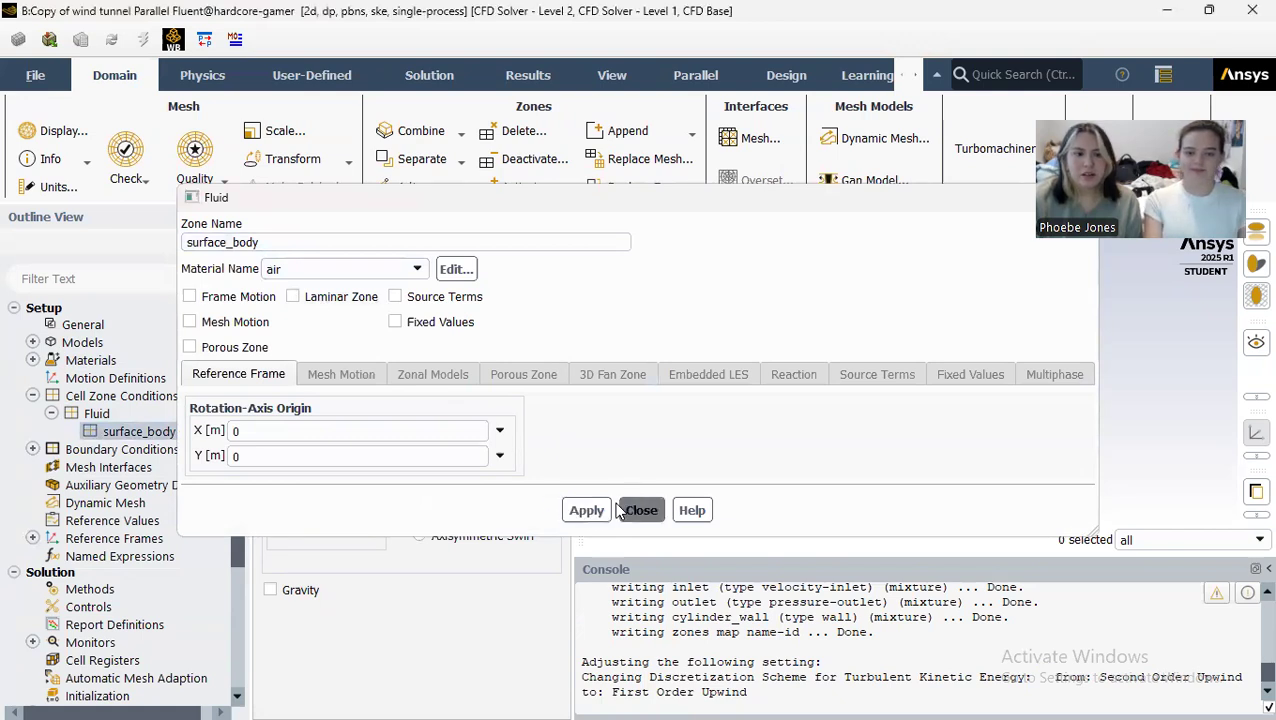
{"action": "left_click", "coordinate": [640, 510]}
{"action": "left_click", "coordinate": [32, 396]}
Step: Set the inlet boundary's velocity magnitude to 5.625 m/s and apply it
{"action": "left_click", "coordinate": [32, 413]}
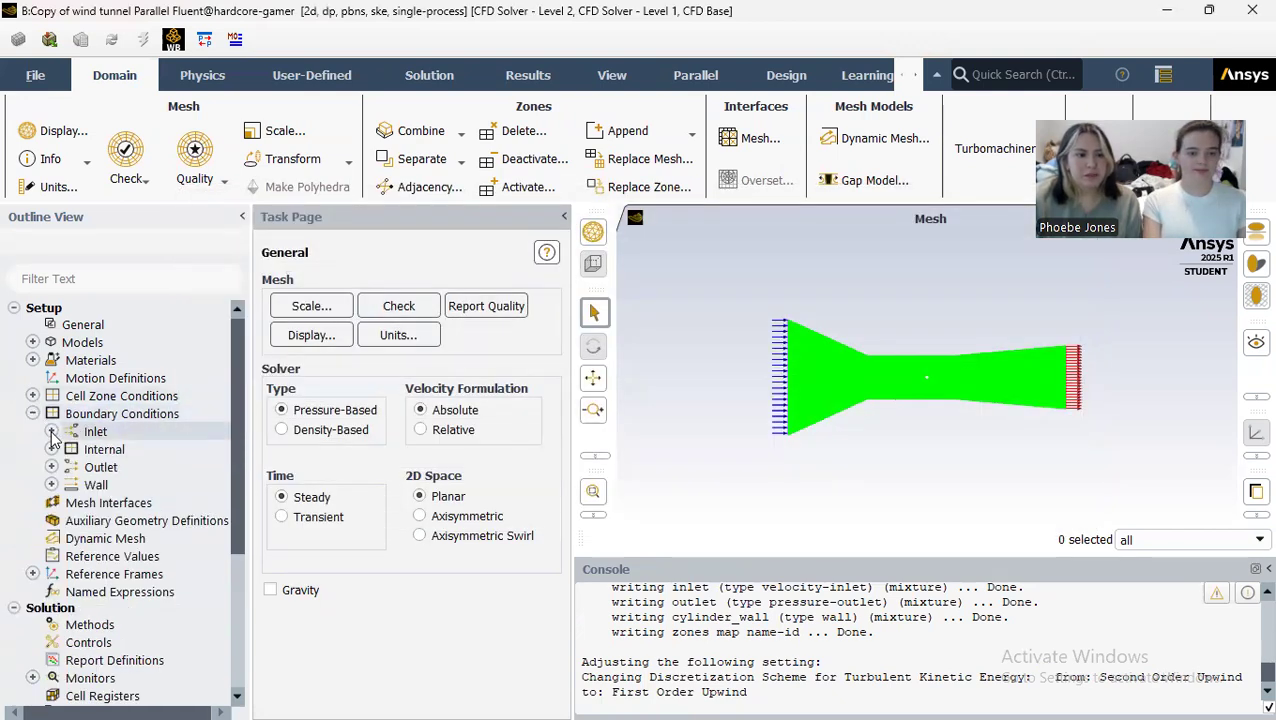
{"action": "left_click", "coordinate": [51, 431]}
{"action": "double_click", "coordinate": [91, 448]}
{"action": "double_click", "coordinate": [702, 345]}
{"action": "type", "text": "5.625"}
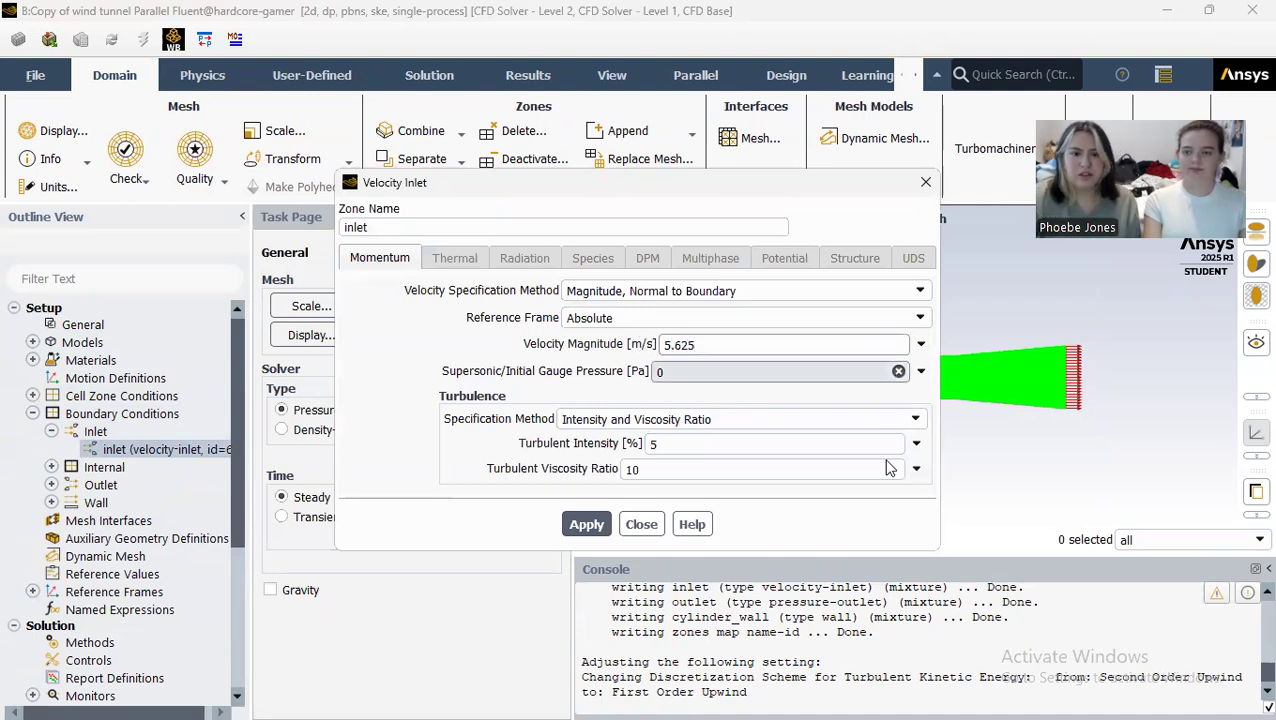
{"action": "left_click", "coordinate": [587, 522]}
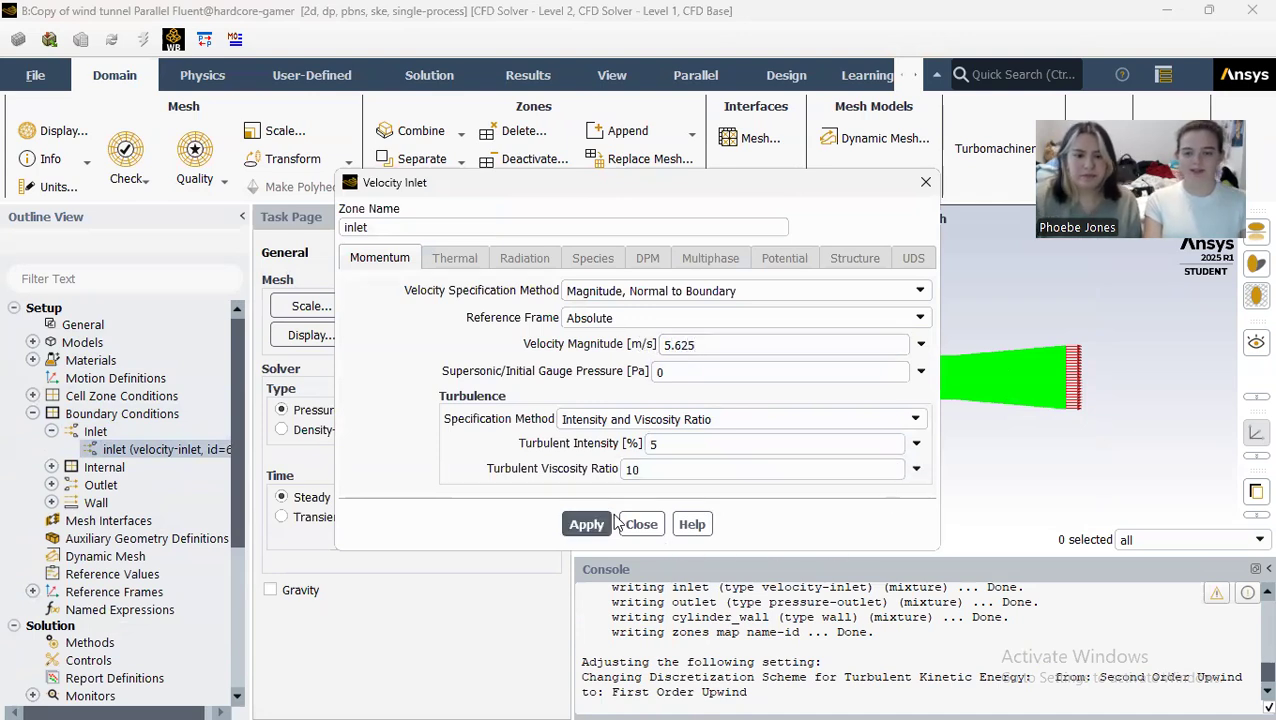
{"action": "left_click", "coordinate": [641, 524]}
{"action": "left_click", "coordinate": [52, 431]}
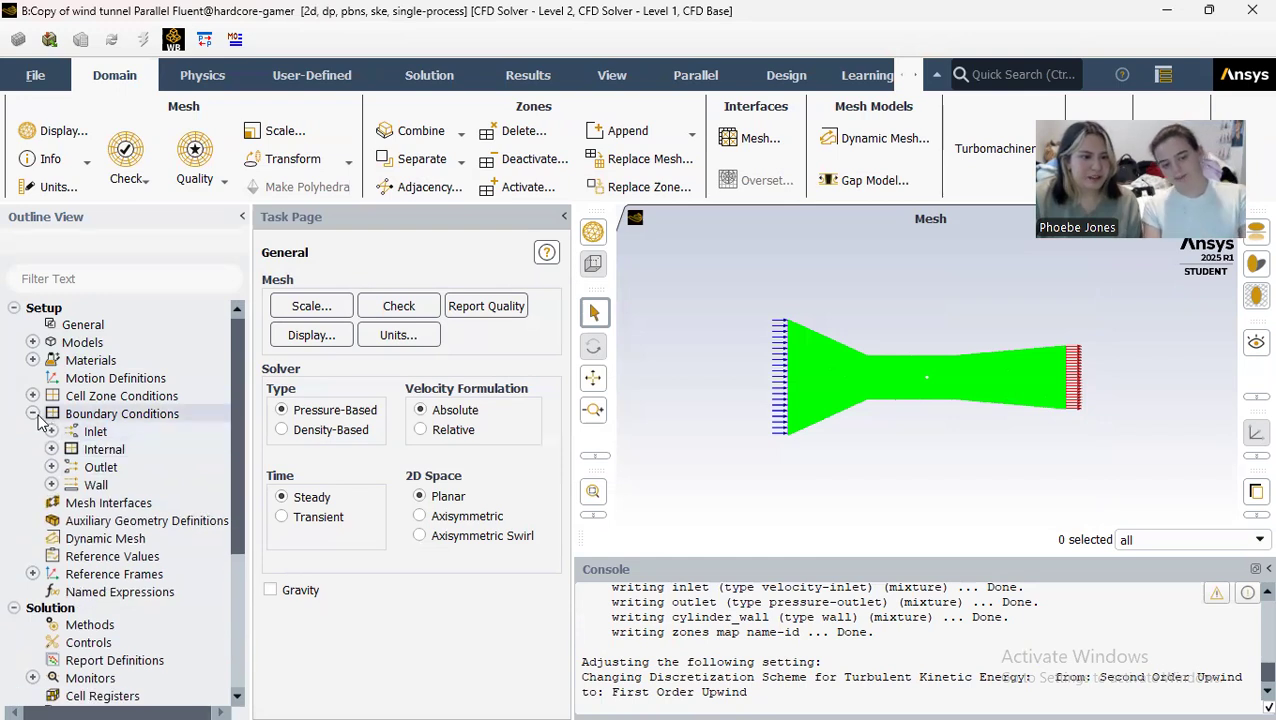
Step: Apply the stationary, no-slip wall condition to the cylinder_wall boundary
{"action": "left_click", "coordinate": [52, 485]}
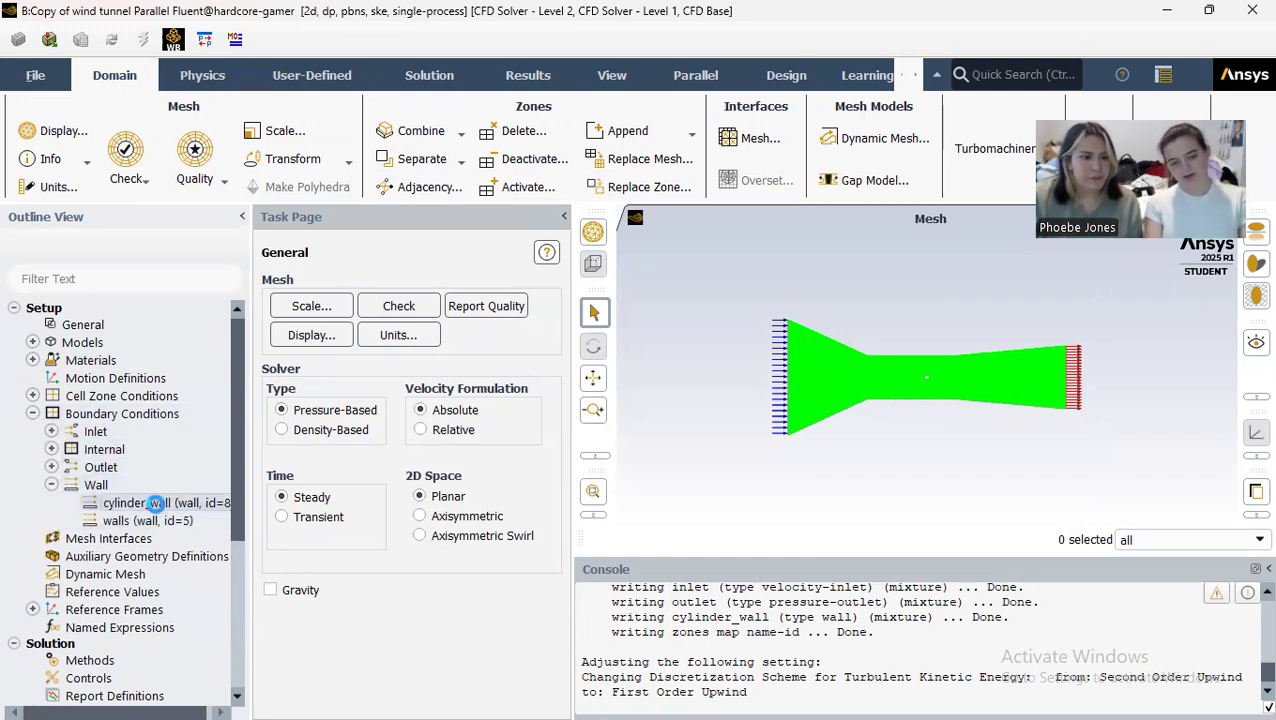
{"action": "double_click", "coordinate": [155, 503]}
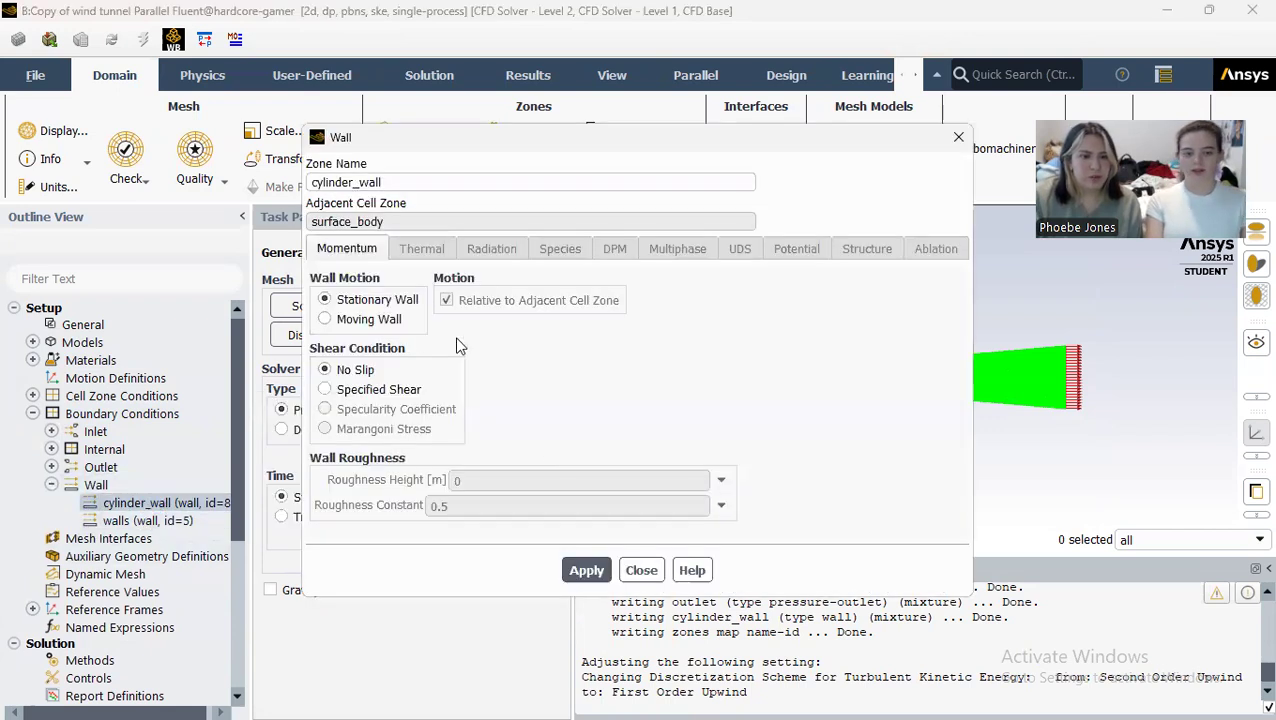
{"action": "left_click", "coordinate": [586, 572]}
{"action": "left_click", "coordinate": [641, 570]}
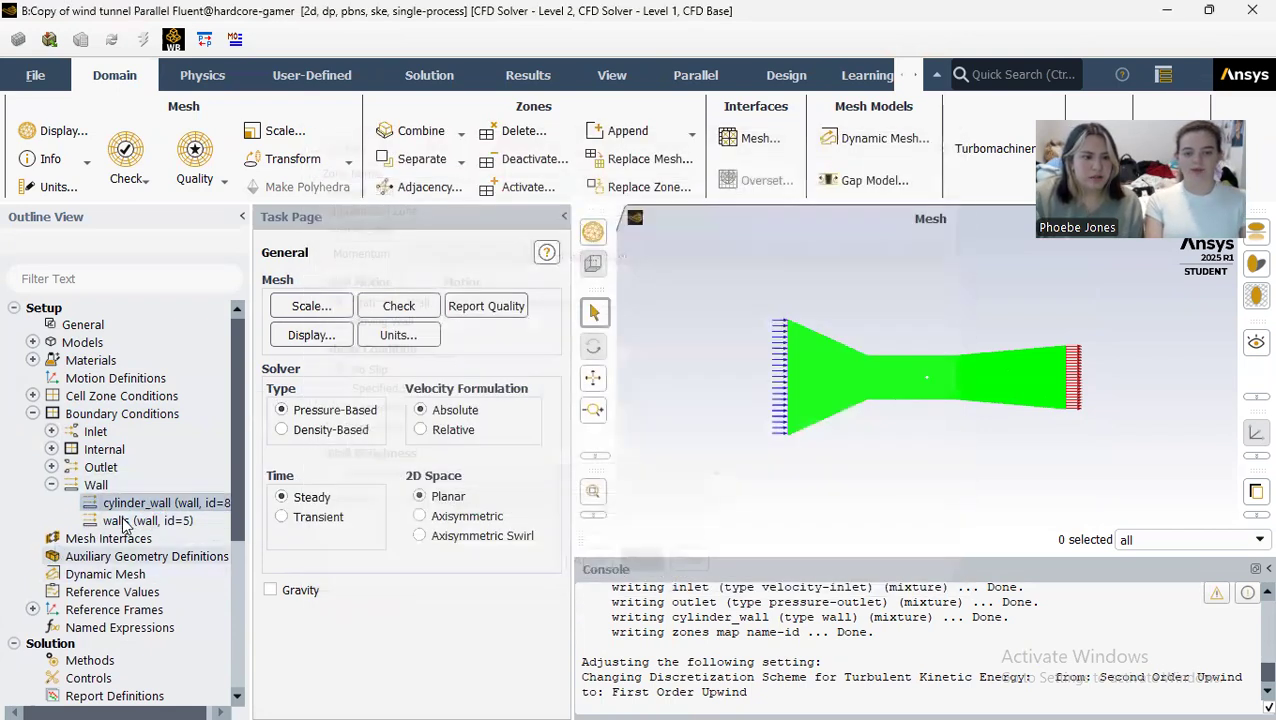
Step: Apply the stationary, no-slip wall condition to the walls boundary
{"action": "double_click", "coordinate": [117, 520]}
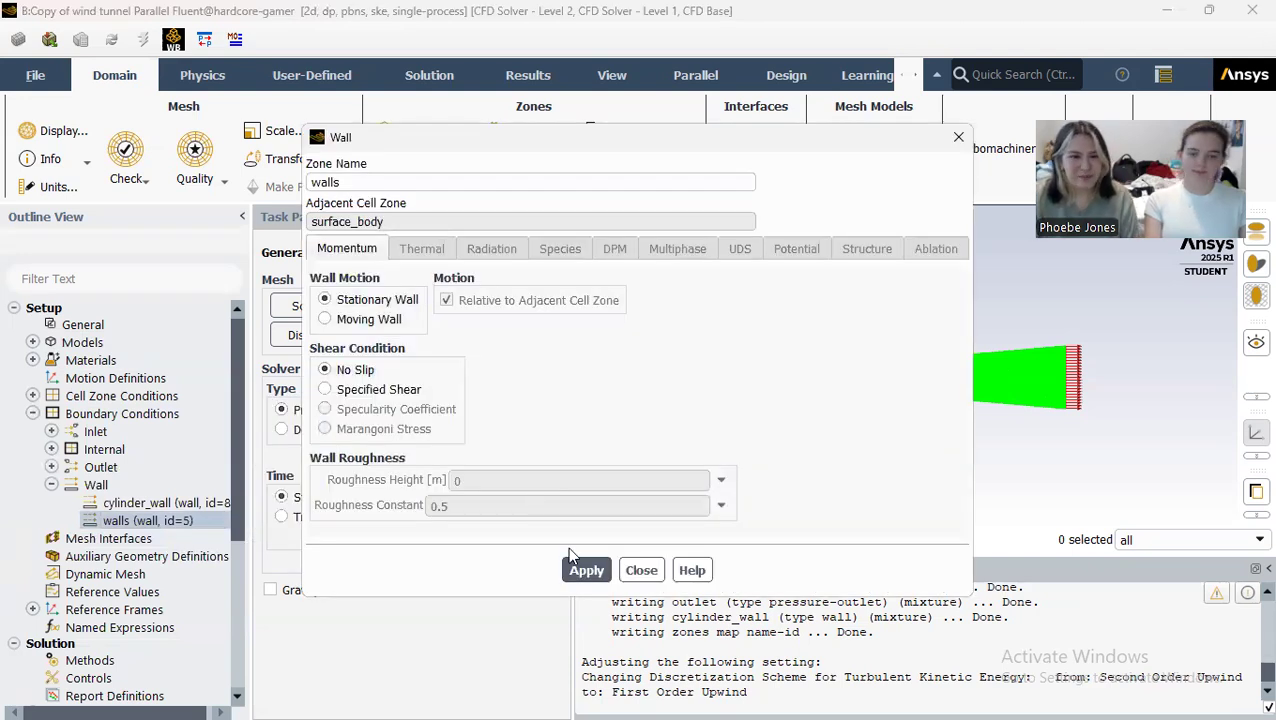
{"action": "left_click", "coordinate": [584, 570]}
{"action": "left_click", "coordinate": [641, 570]}
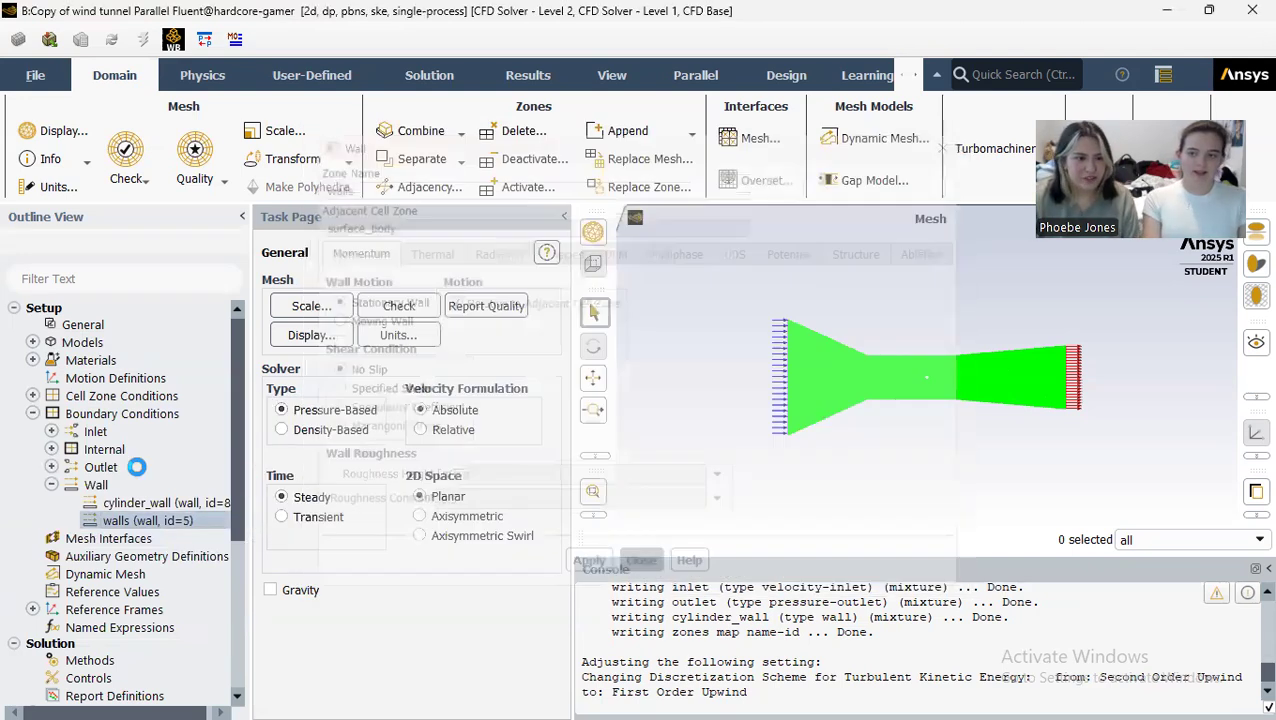
{"action": "left_click", "coordinate": [51, 485]}
{"action": "left_click", "coordinate": [33, 413]}
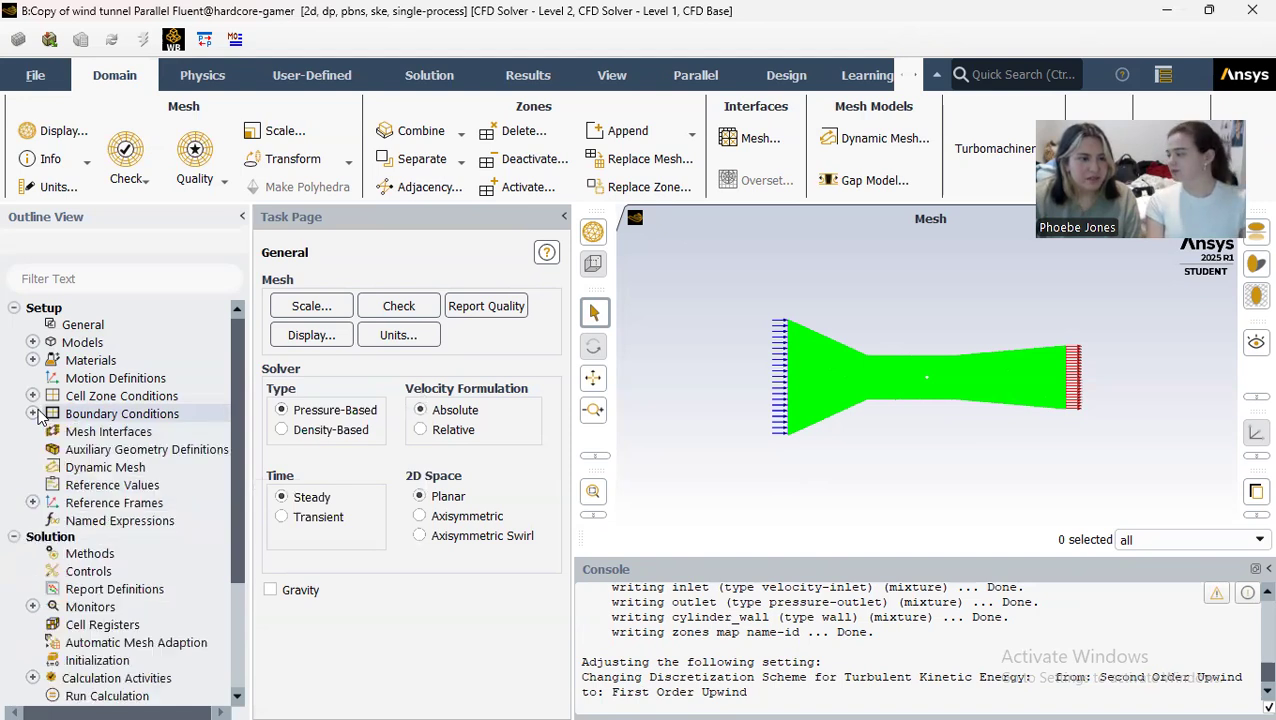
Step: Compute the reference values from the inlet and set surface_body as the reference zone
{"action": "left_click", "coordinate": [67, 486]}
{"action": "left_click", "coordinate": [535, 300]}
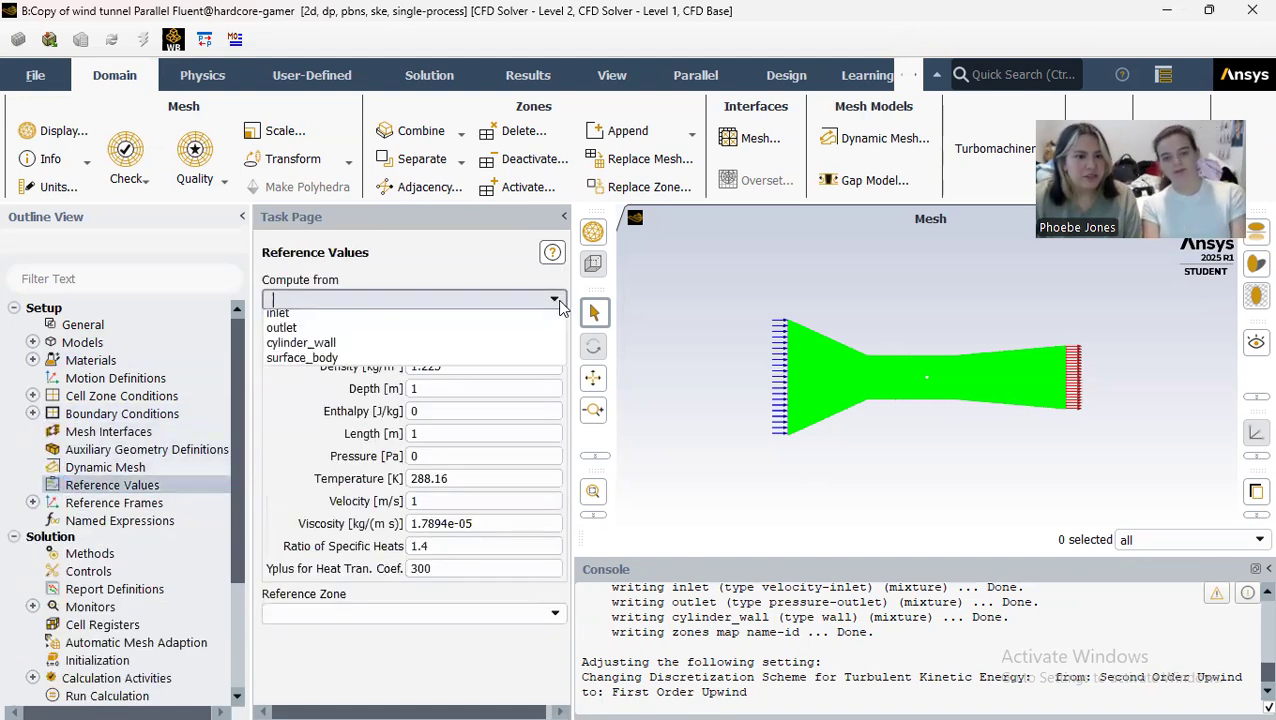
{"action": "left_click", "coordinate": [485, 333]}
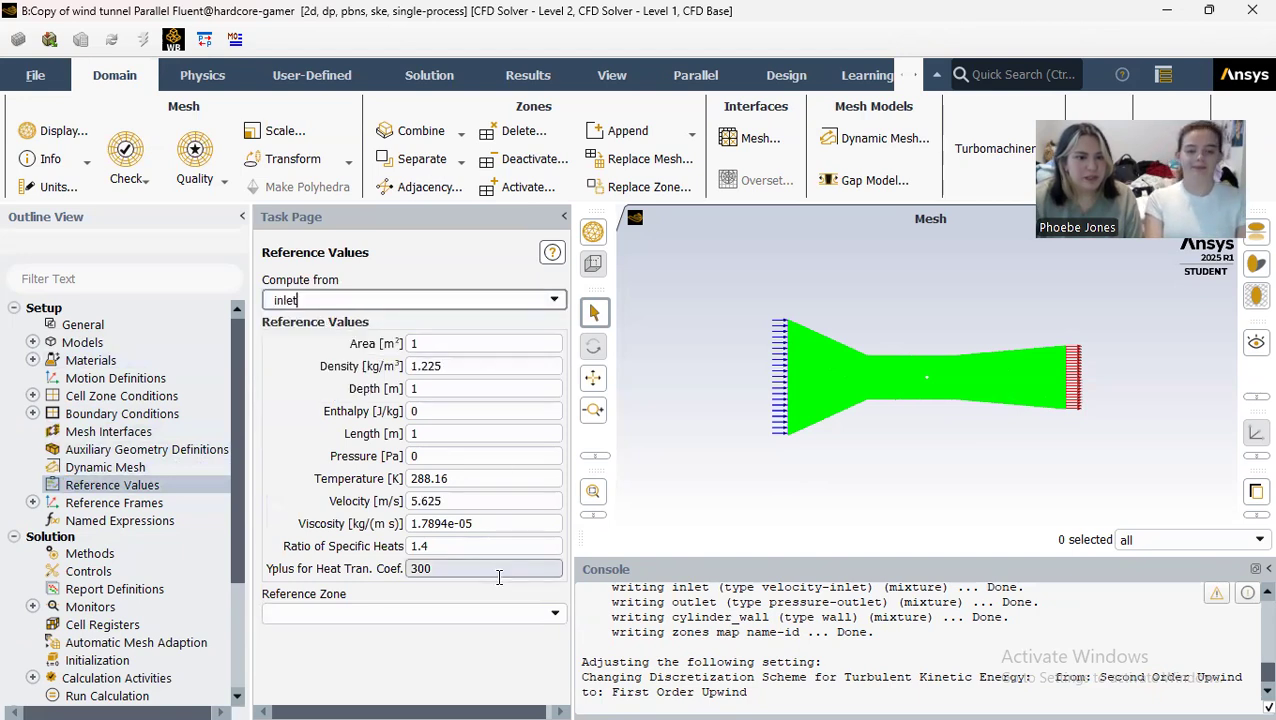
{"action": "left_click", "coordinate": [534, 614]}
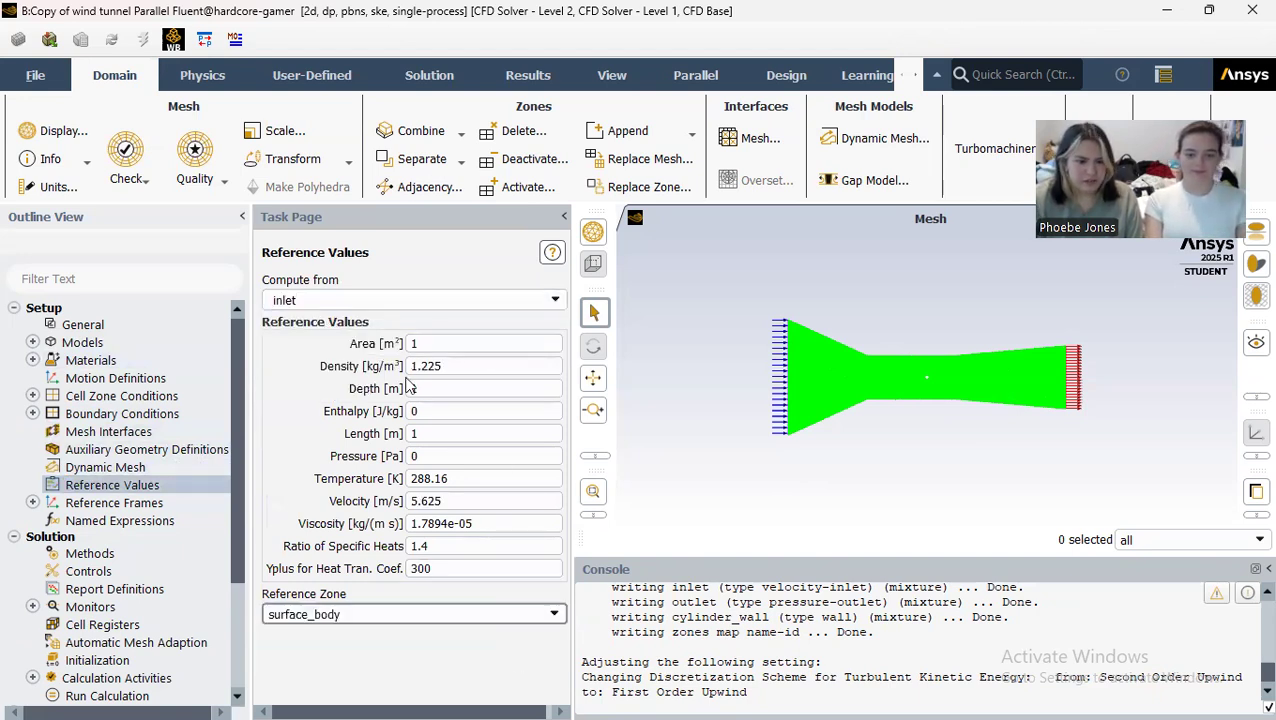
Step: Check the spatial discretization schemes in the solution methods
{"action": "scroll", "coordinate": [180, 580], "scroll_direction": "down", "scroll_amount": 2}
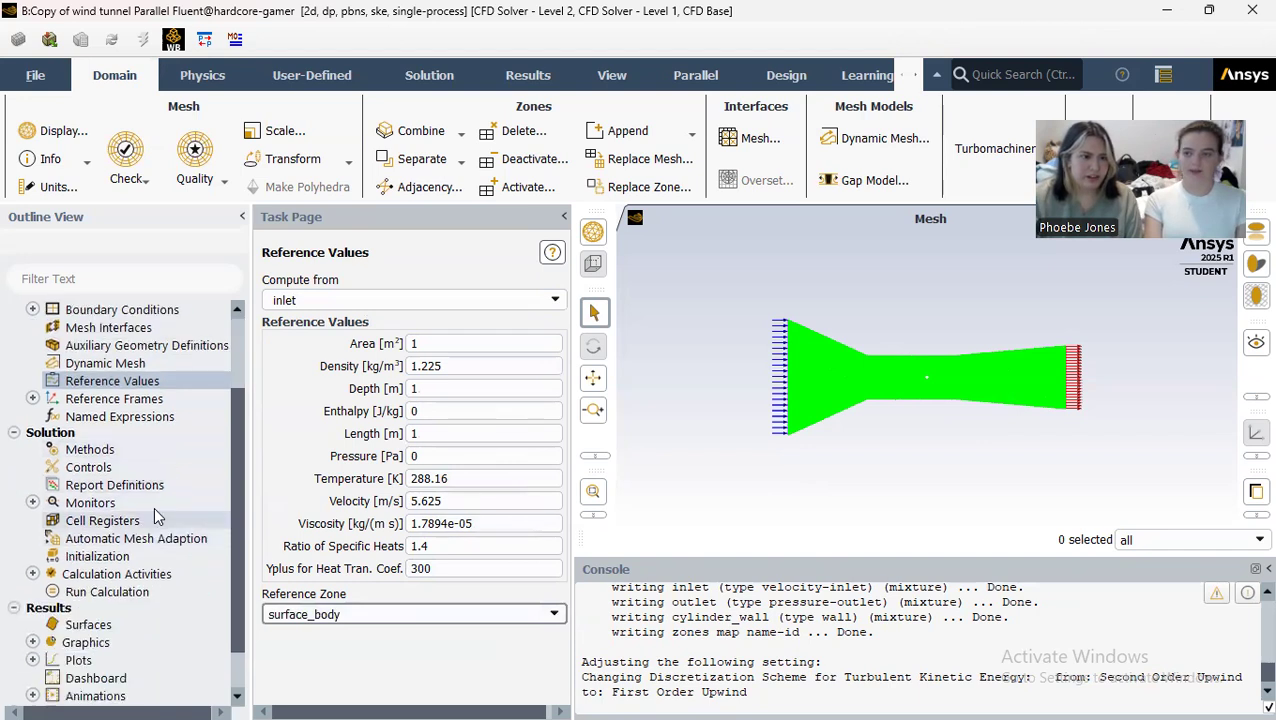
{"action": "left_click", "coordinate": [118, 453]}
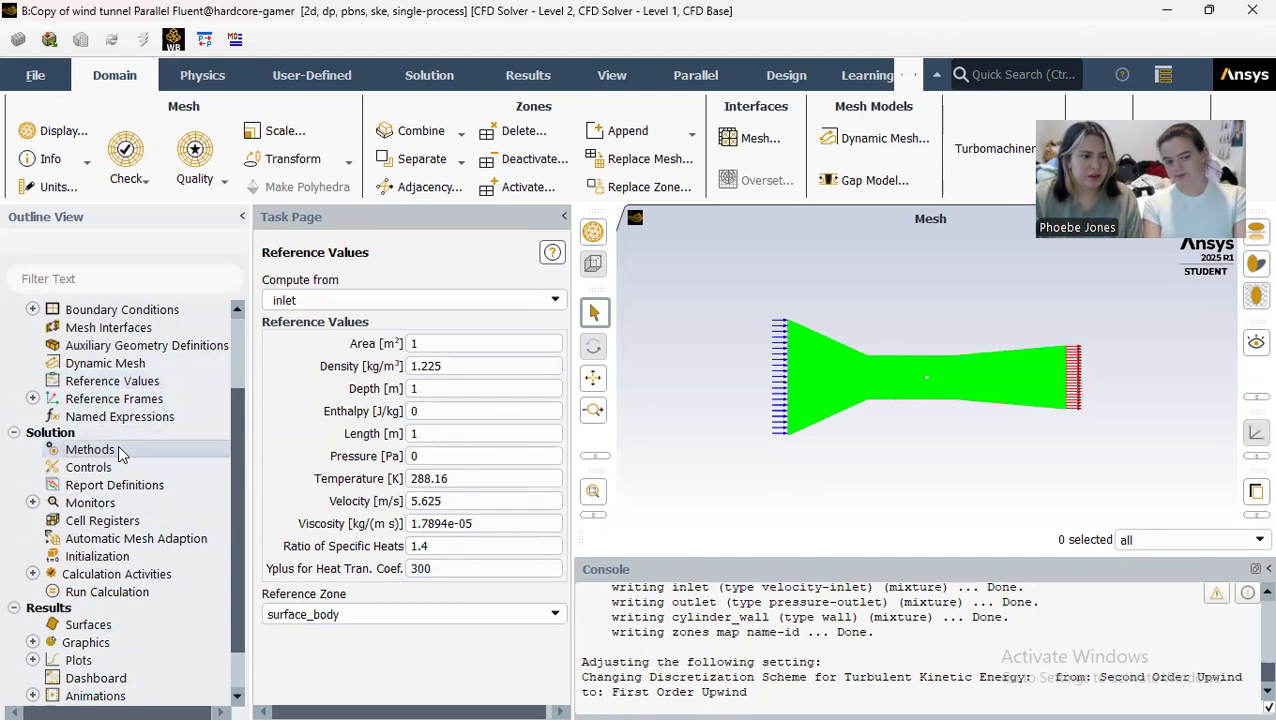
{"action": "scroll", "coordinate": [378, 350], "scroll_direction": "down", "scroll_amount": 2}
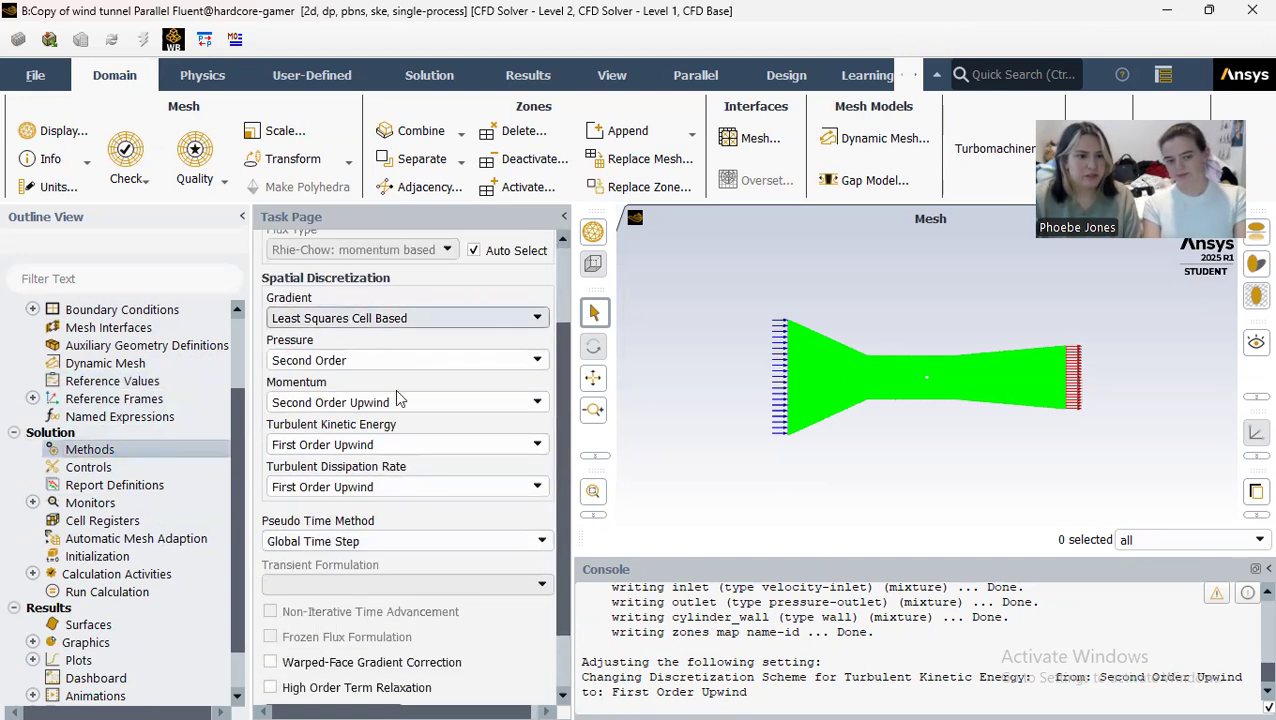
Step: Set the hybrid initialization to 25 iterations, apply it and initialize the solution
{"action": "left_click", "coordinate": [126, 557]}
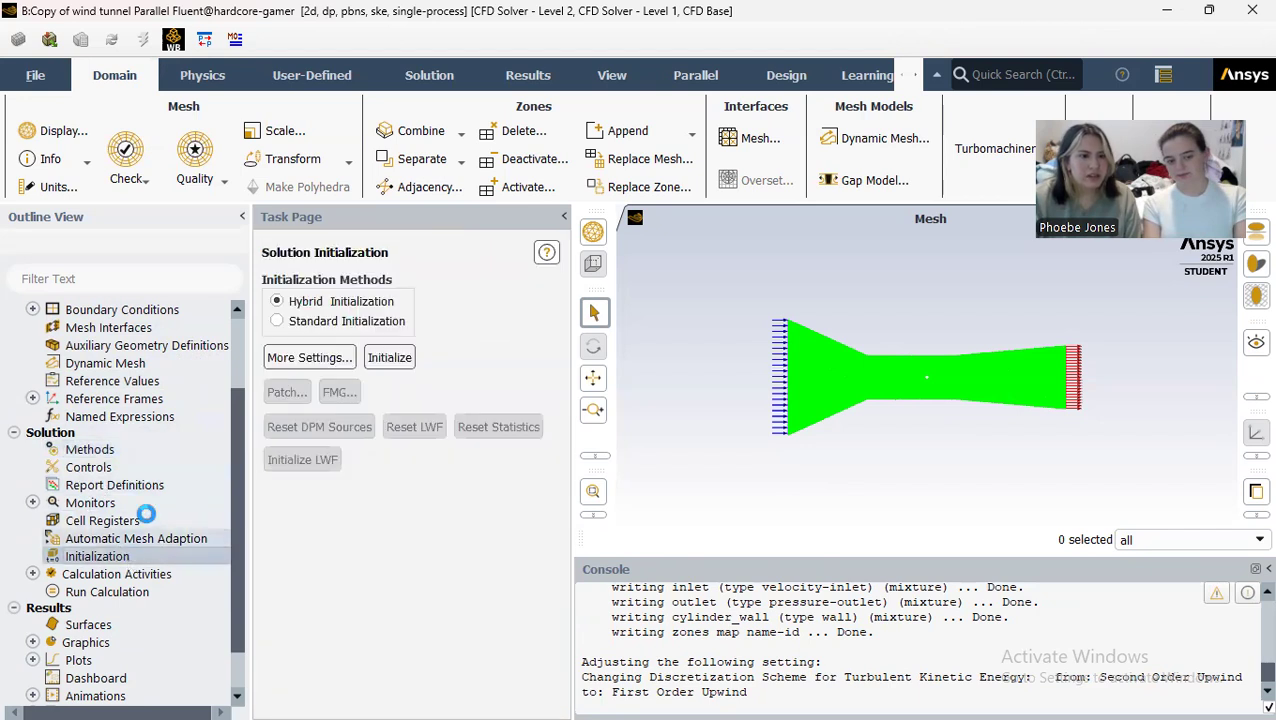
{"action": "left_click", "coordinate": [296, 362]}
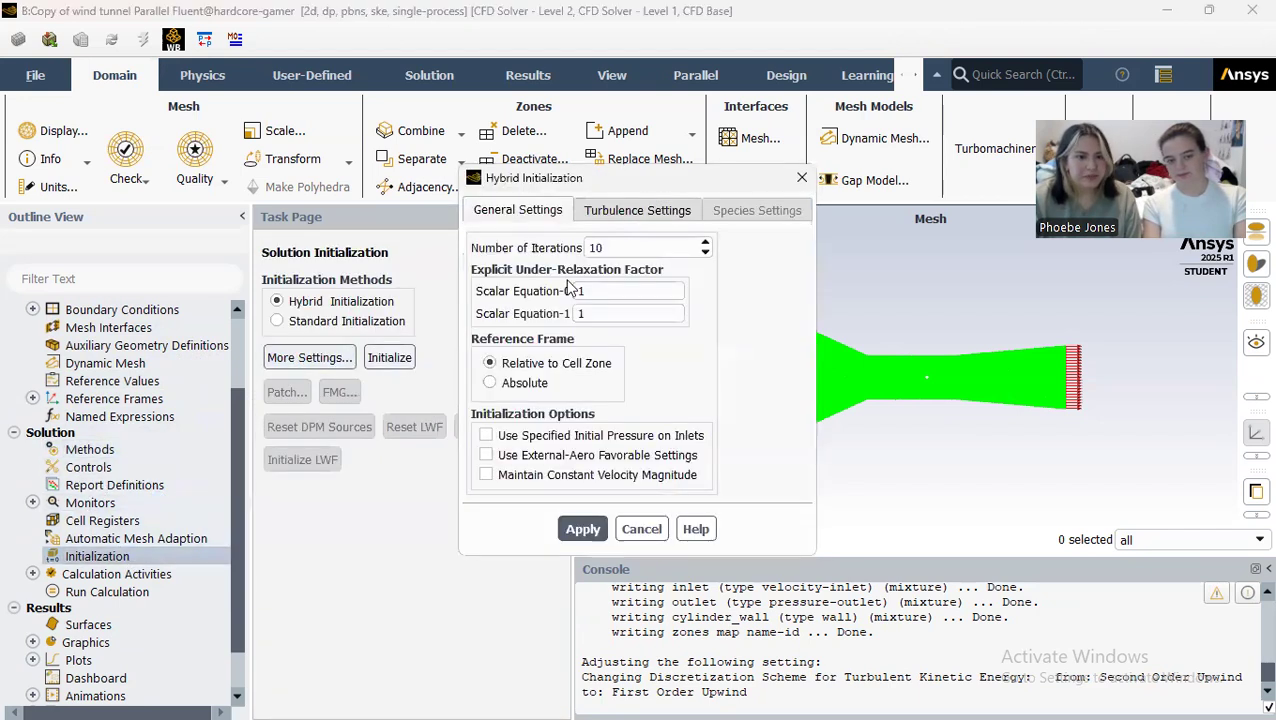
{"action": "type", "text": "25"}
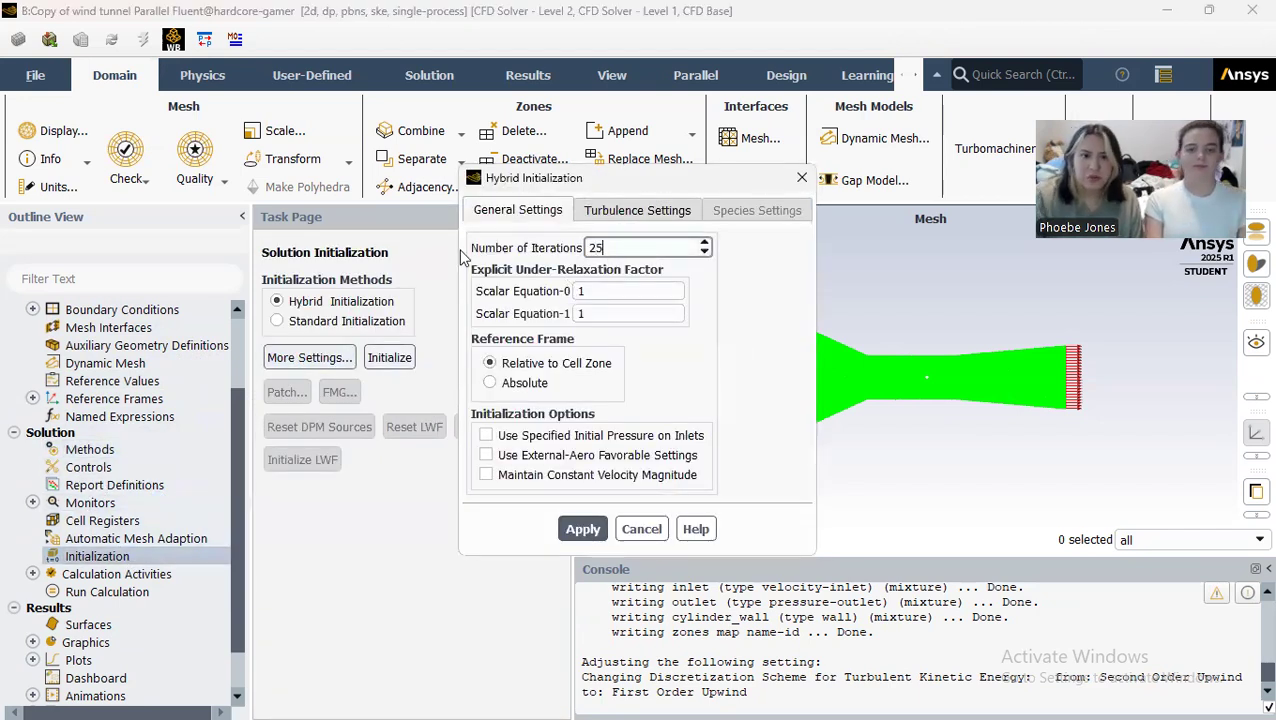
{"action": "left_click", "coordinate": [583, 529]}
{"action": "left_click", "coordinate": [389, 357]}
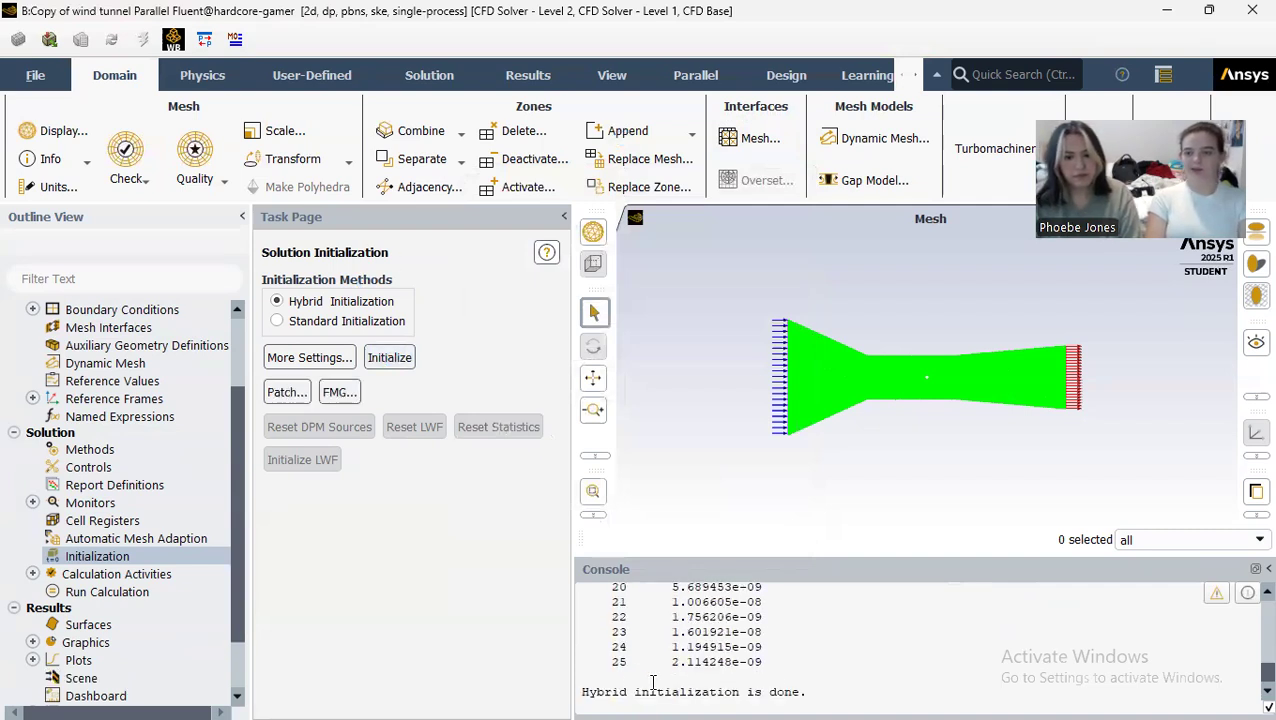
Step: Set the number of iterations to 750 and run the calculation to completion
{"action": "left_click", "coordinate": [88, 592]}
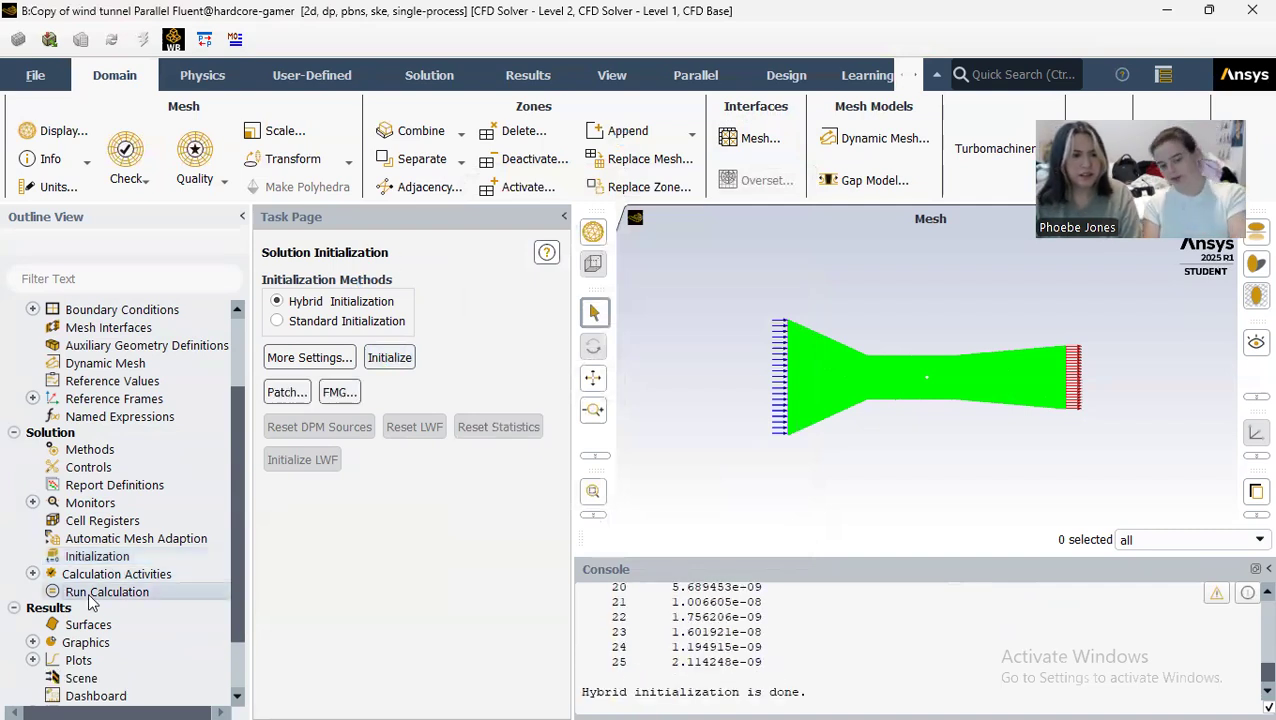
{"action": "double_click", "coordinate": [372, 503]}
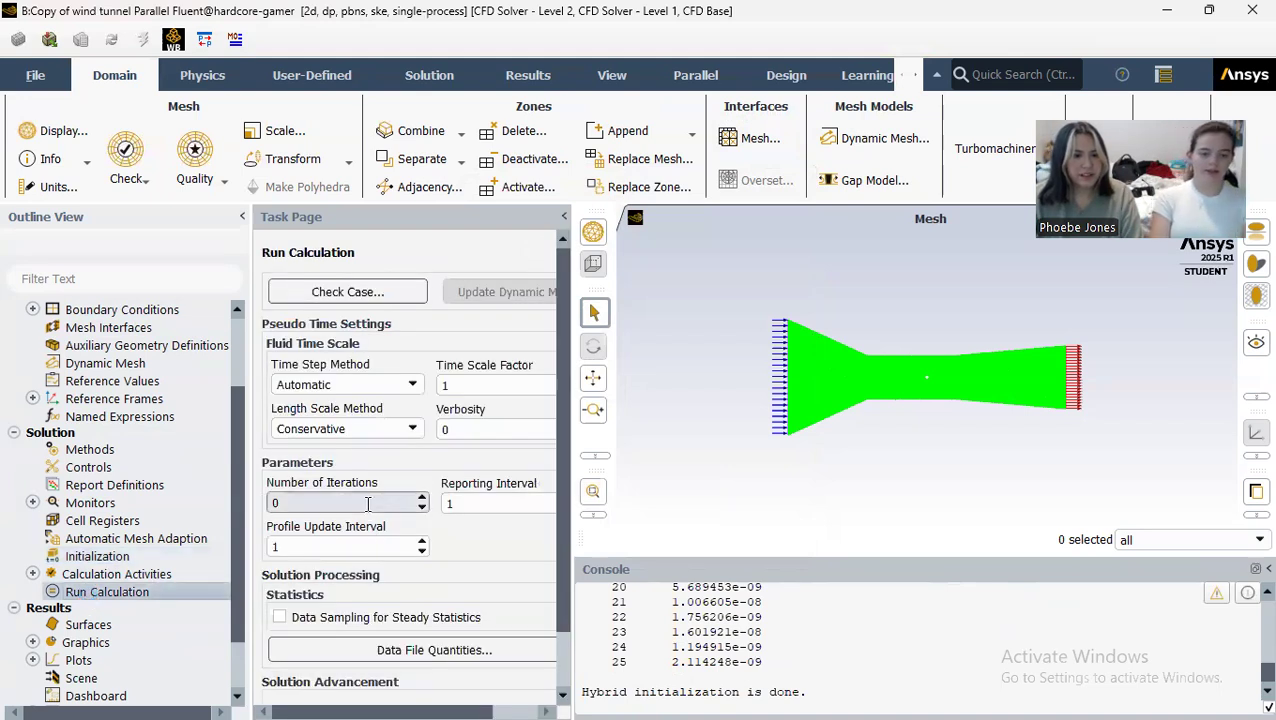
{"action": "type", "text": "75"}
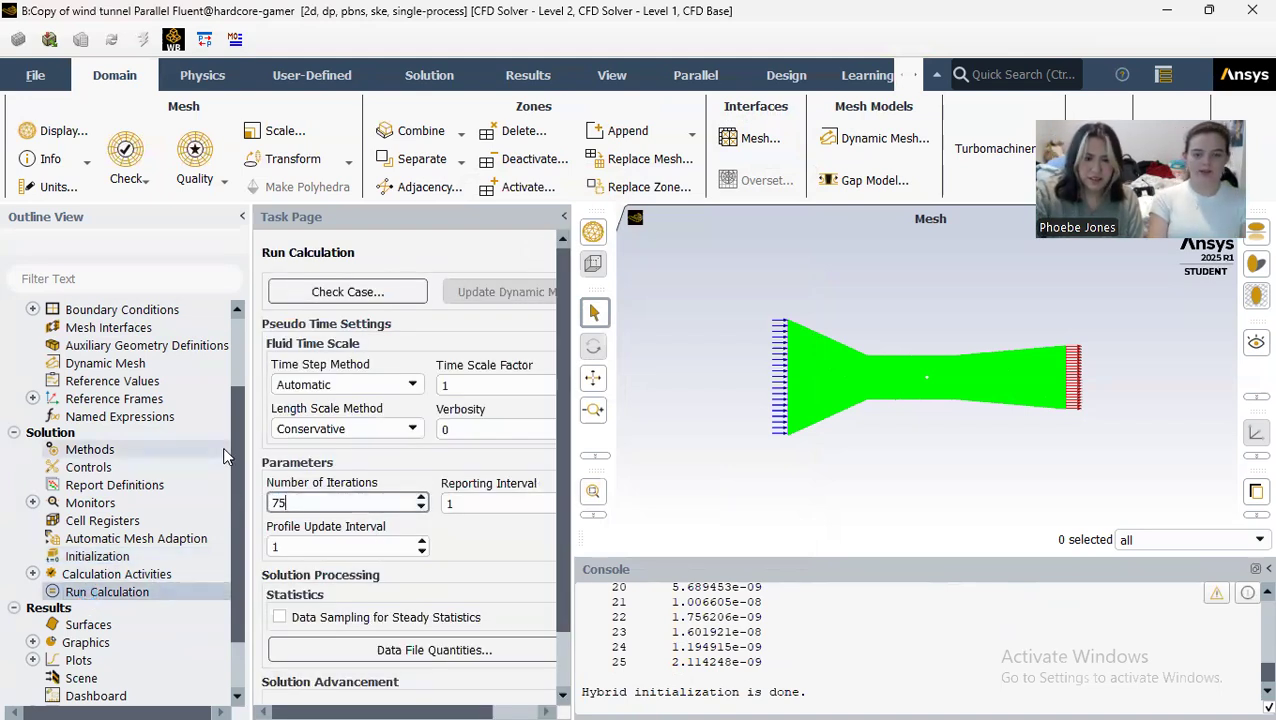
{"action": "type", "text": "0"}
{"action": "key", "text": "Tab"}
{"action": "scroll", "coordinate": [501, 453], "scroll_direction": "down", "scroll_amount": 2}
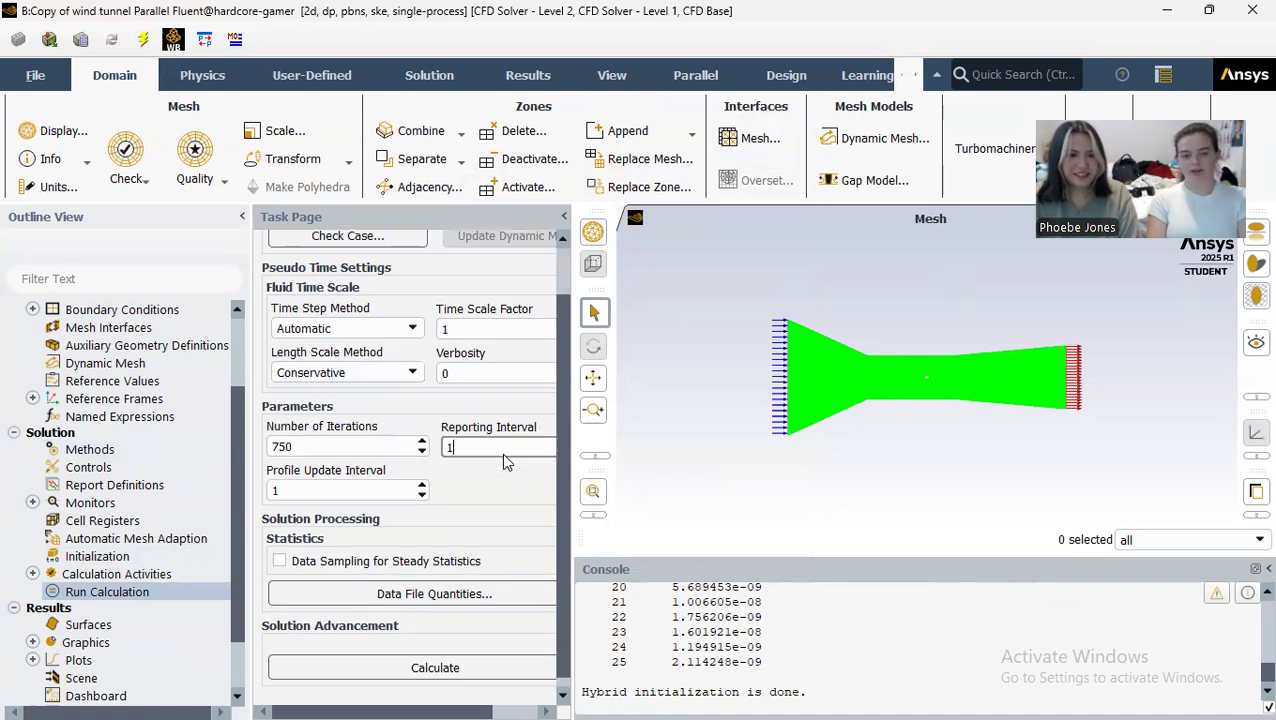
{"action": "left_click", "coordinate": [476, 676]}
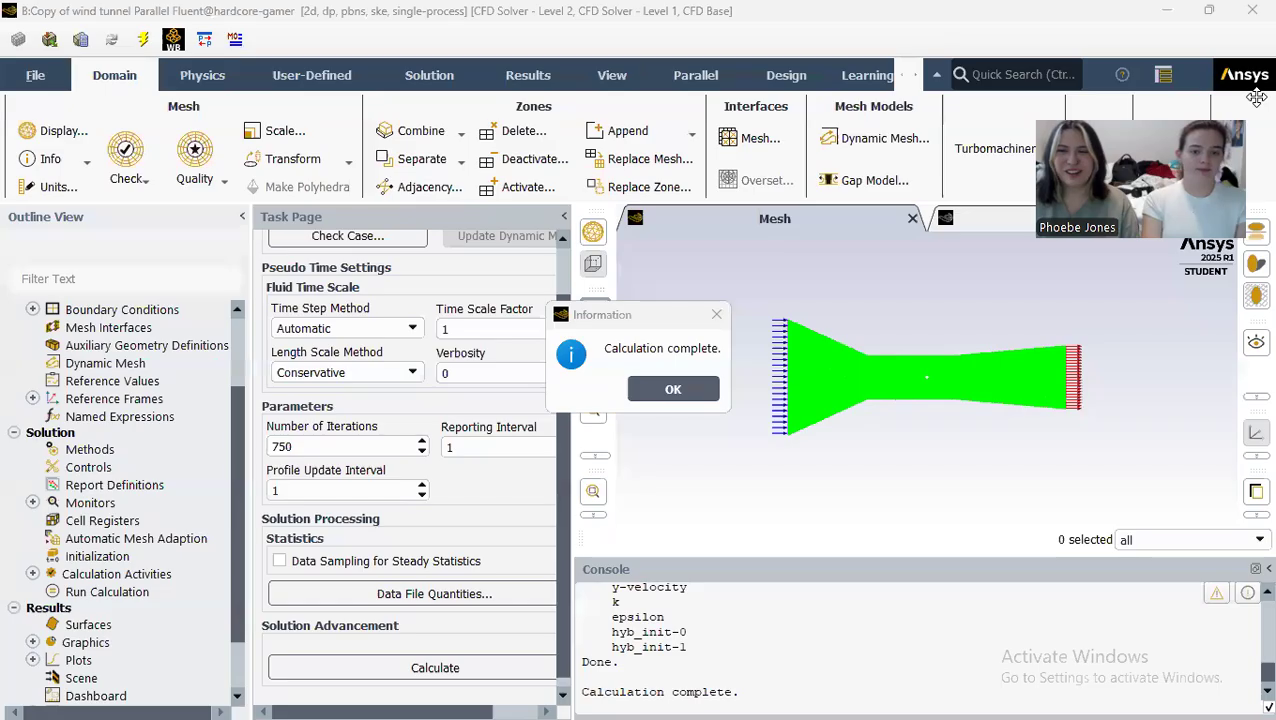
{"action": "left_click", "coordinate": [699, 391]}
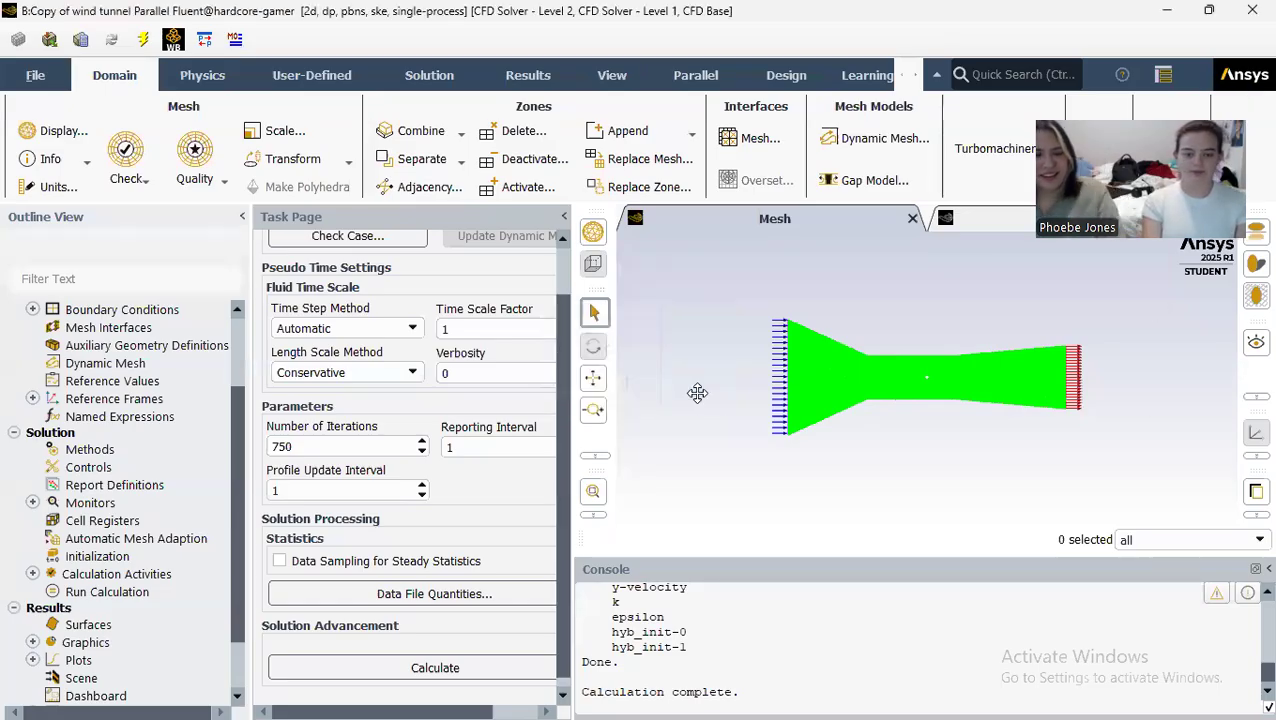
Step: Close the Fluent setup session and open the Solution cell of the Copy of wind tunnel system in Workbench
{"action": "left_click", "coordinate": [1249, 10]}
{"action": "left_click", "coordinate": [650, 391]}
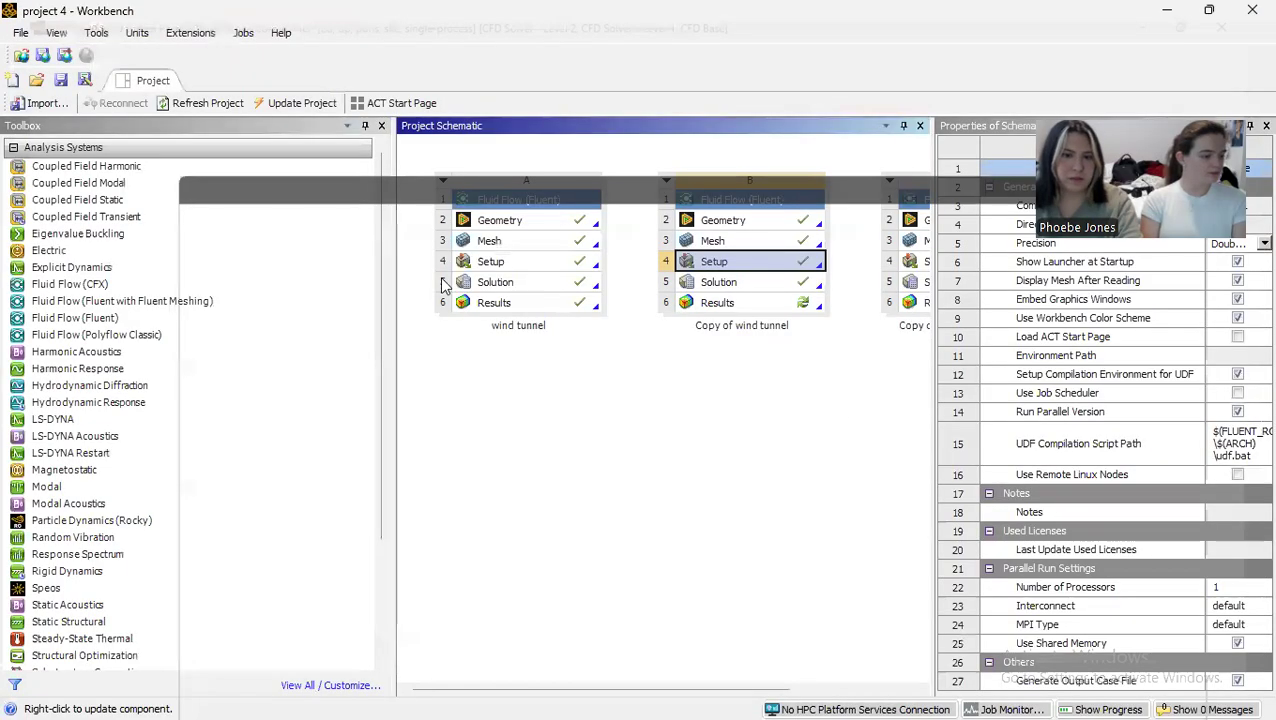
{"action": "double_click", "coordinate": [726, 282]}
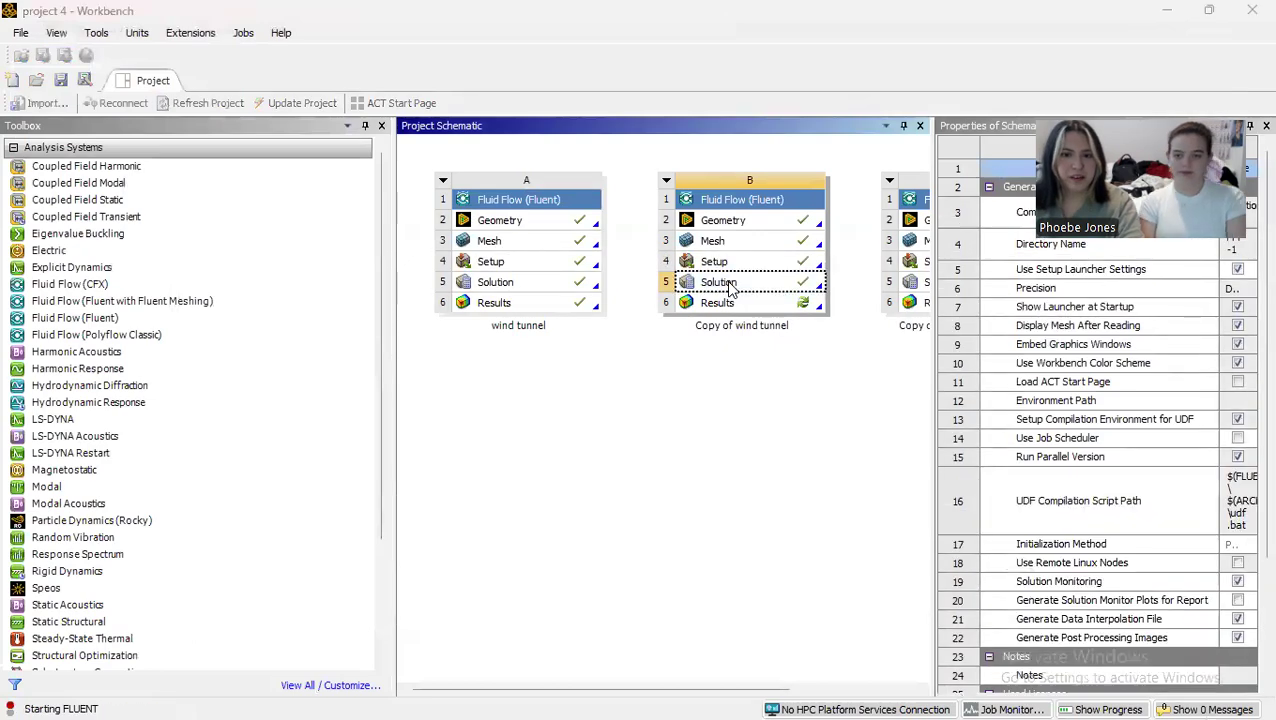
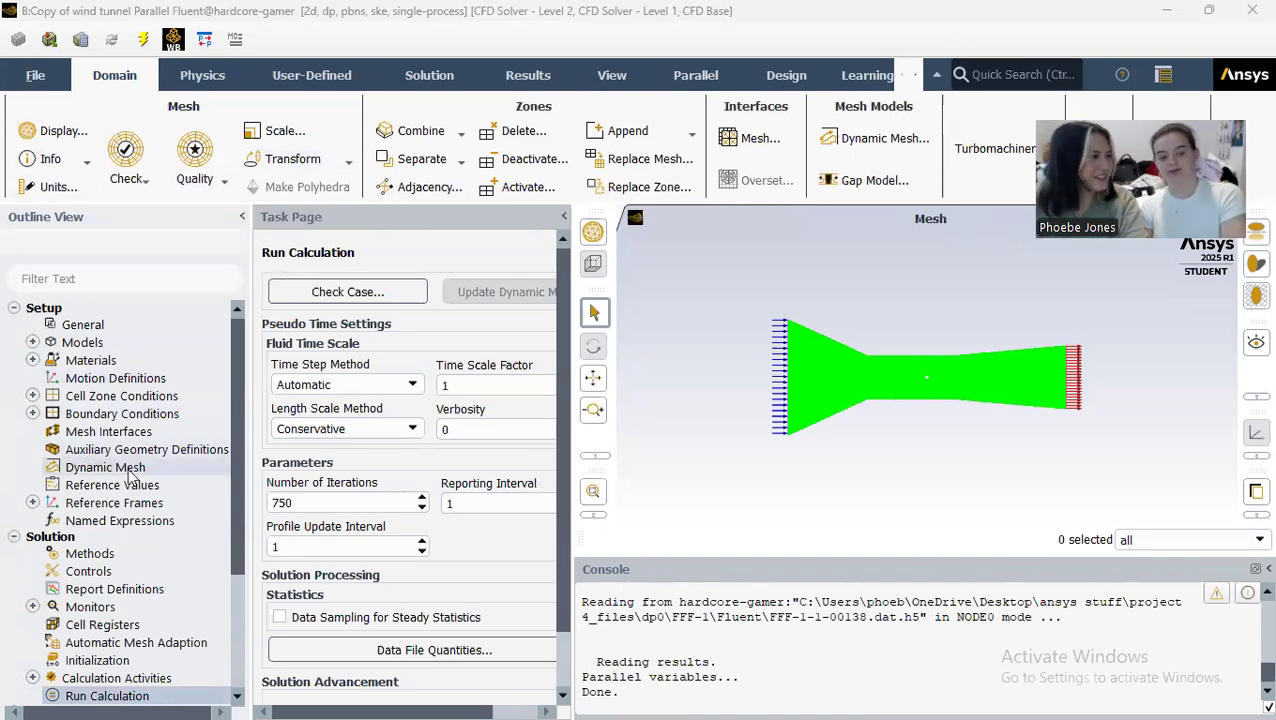
Step: Start a new contour plot named velocity-contour that shows velocity magnitude
{"action": "scroll", "coordinate": [148, 510], "scroll_direction": "down", "scroll_amount": 4}
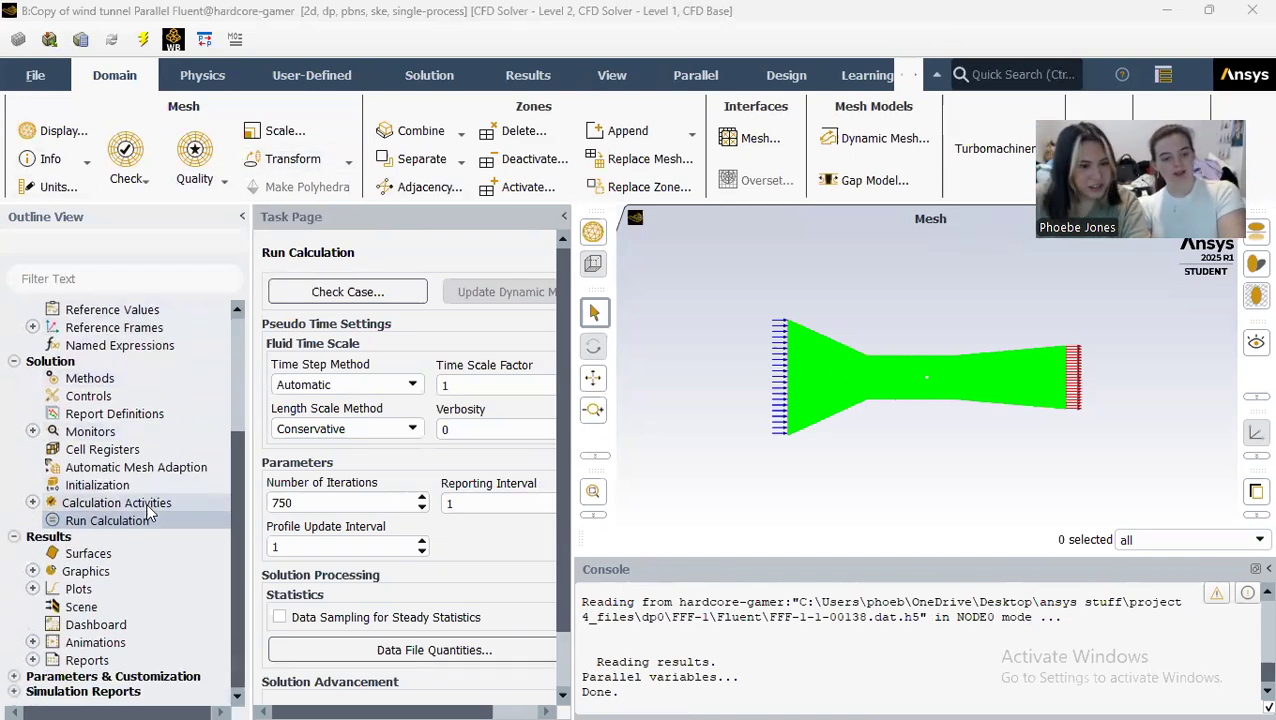
{"action": "left_click", "coordinate": [32, 571]}
{"action": "double_click", "coordinate": [107, 607]}
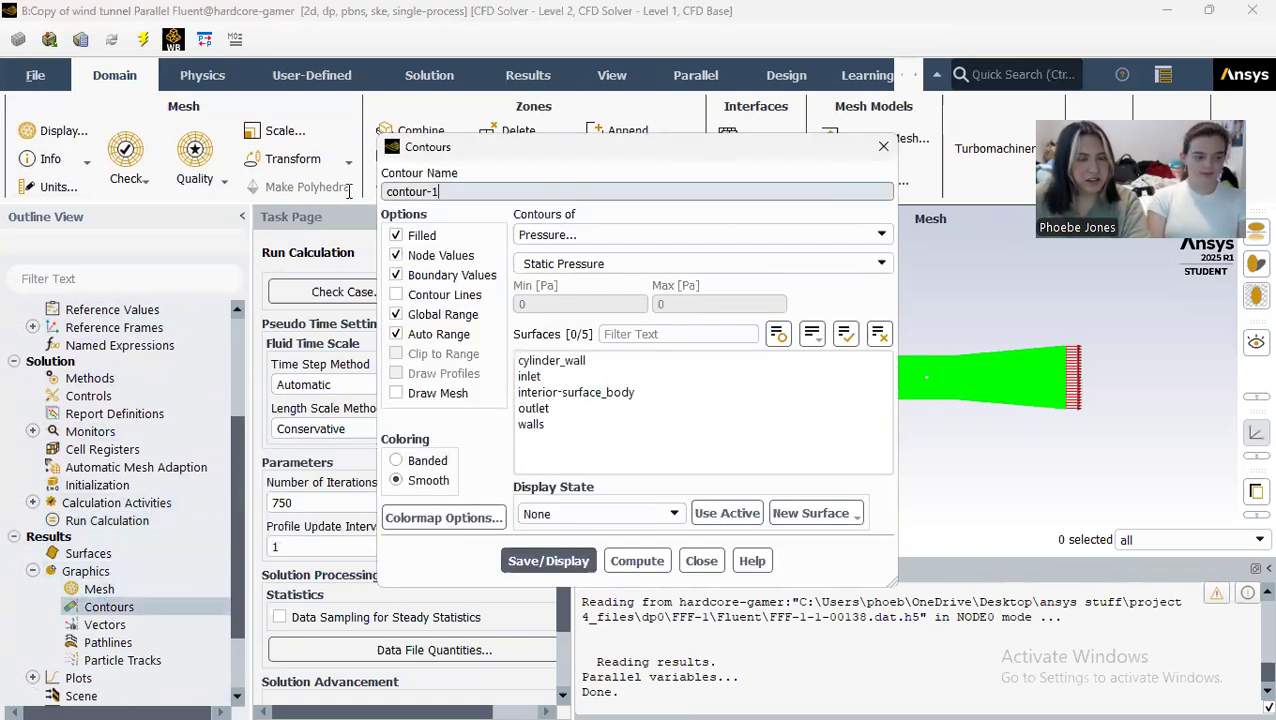
{"action": "type", "text": "velocity-"}
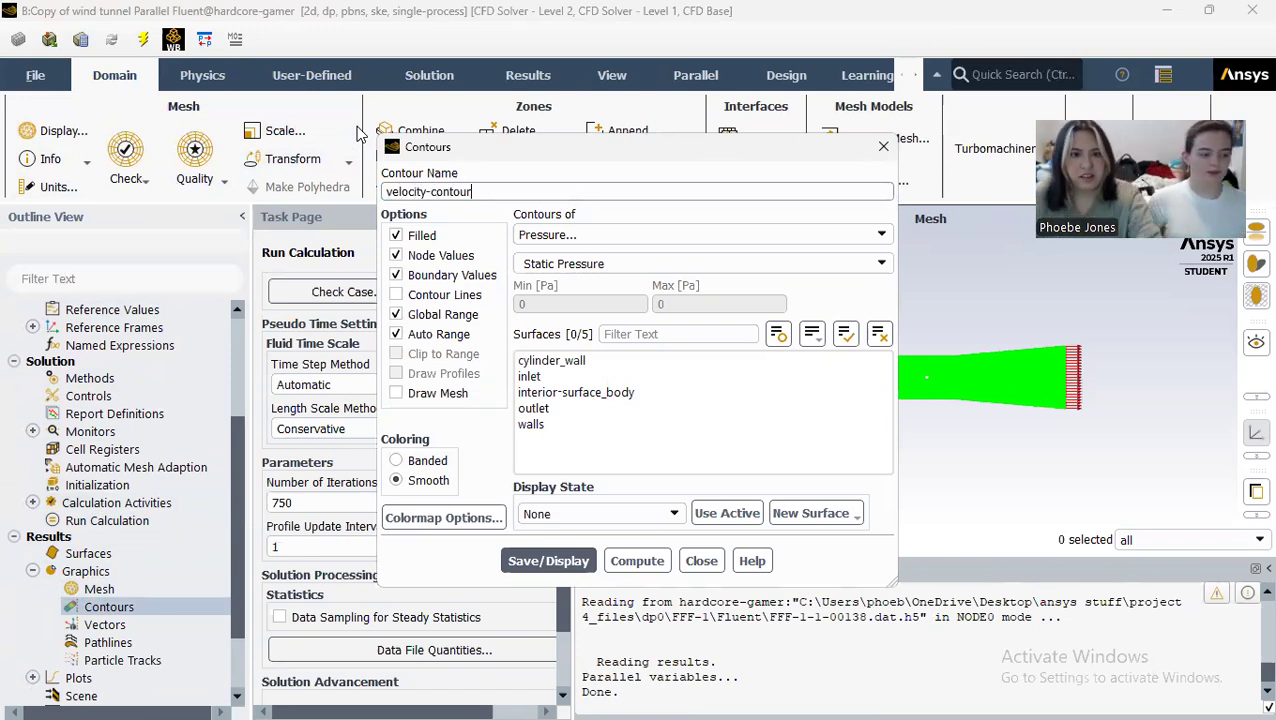
{"action": "left_click", "coordinate": [880, 236]}
{"action": "left_click", "coordinate": [806, 285]}
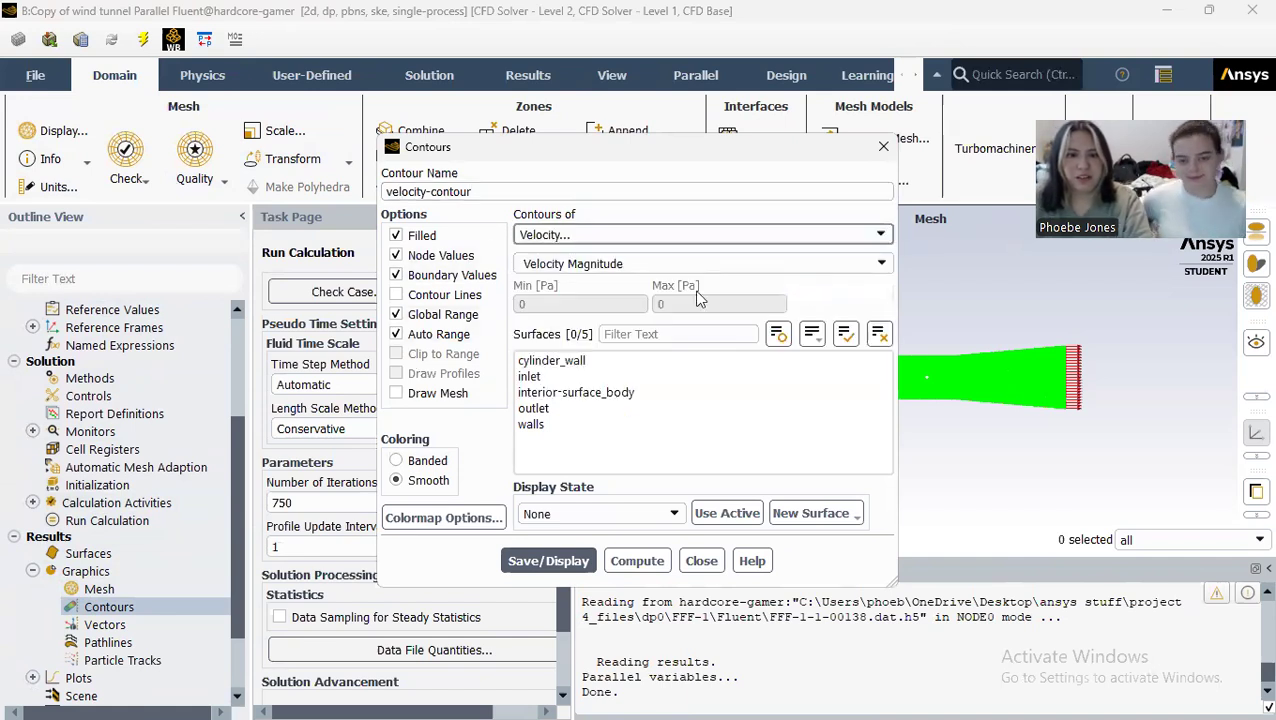
Step: Apply the velocity contour to cylinder_wall, inlet, interior-surface_body, outlet and walls, then save and display it
{"action": "left_click", "coordinate": [660, 361]}
{"action": "left_click", "coordinate": [662, 377]}
{"action": "left_click", "coordinate": [653, 393]}
{"action": "left_click", "coordinate": [638, 408]}
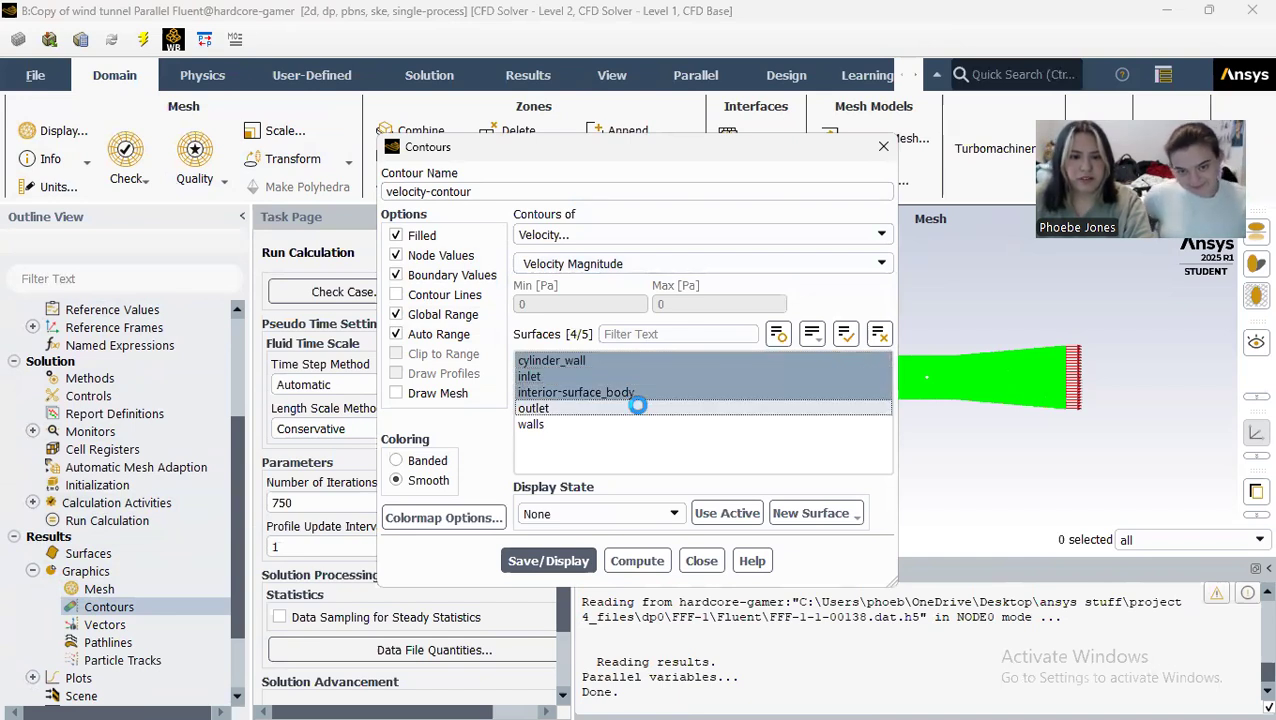
{"action": "left_click", "coordinate": [640, 423]}
{"action": "left_click", "coordinate": [566, 563]}
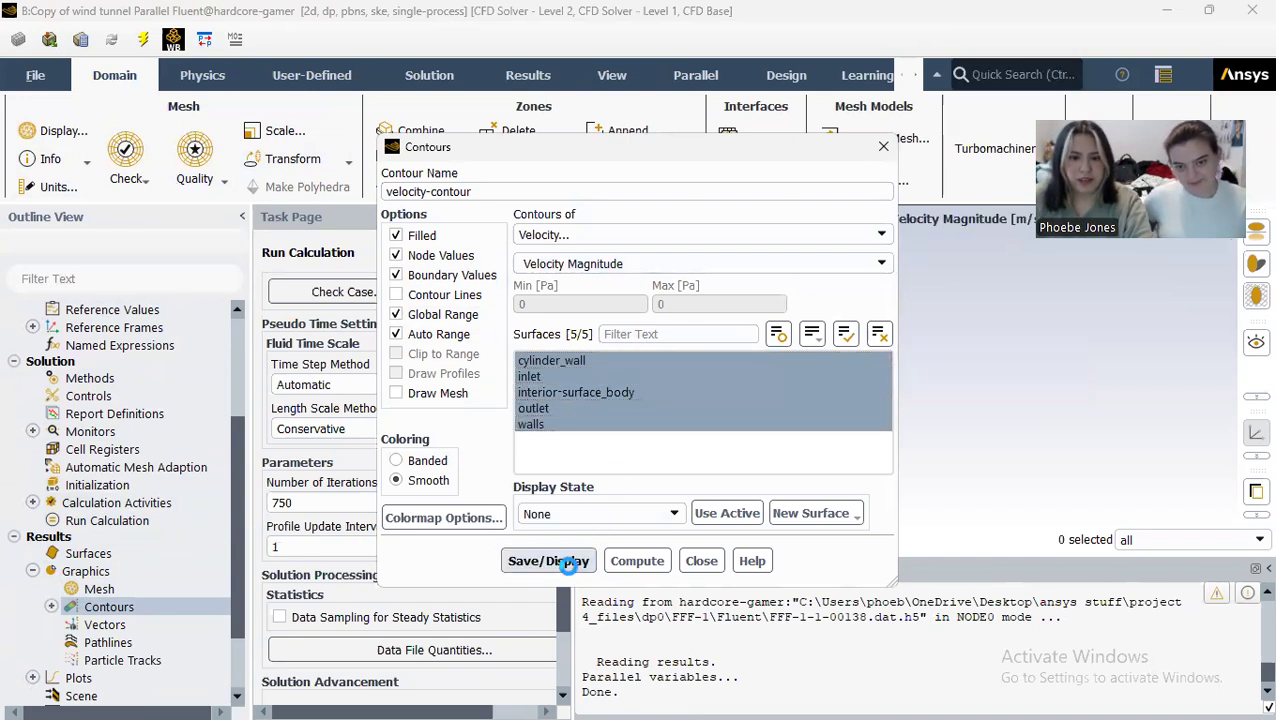
{"action": "left_click", "coordinate": [701, 561]}
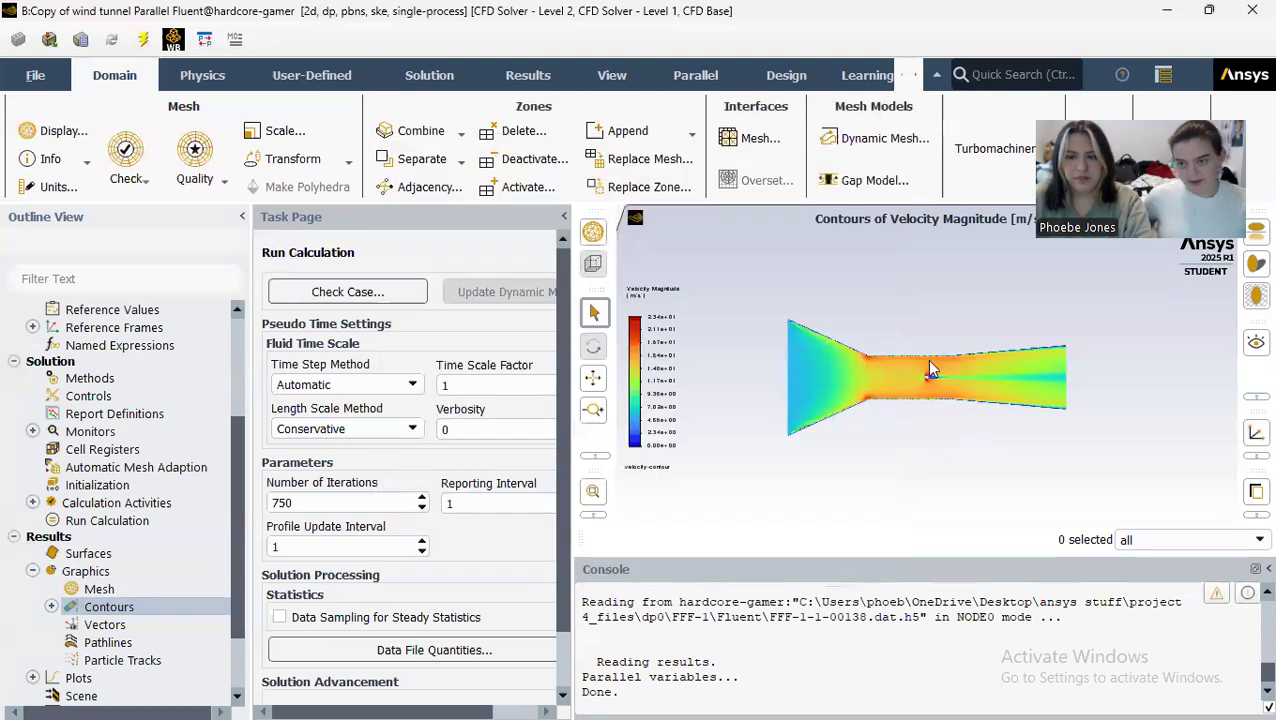
Step: Examine the velocity contour around the cylinder, in its wake and along the tunnel
{"action": "scroll", "coordinate": [922, 370], "scroll_direction": "up", "scroll_amount": 3}
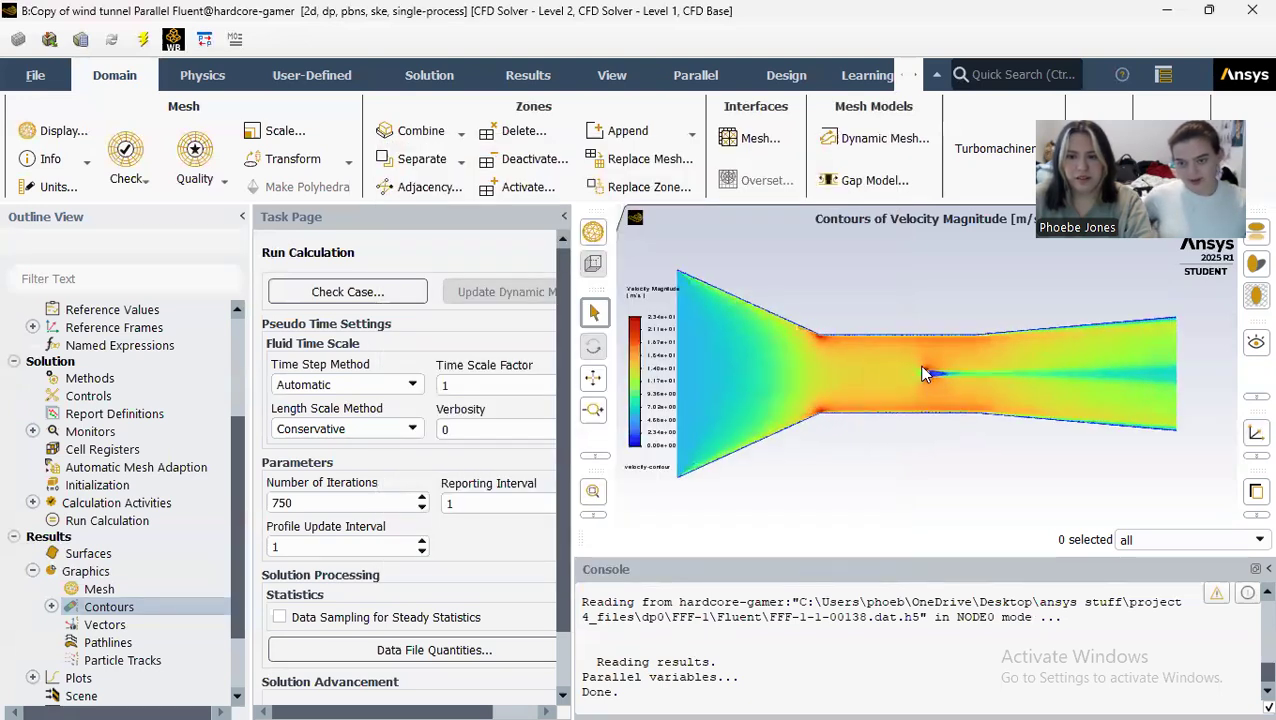
{"action": "scroll", "coordinate": [924, 373], "scroll_direction": "up", "scroll_amount": 5}
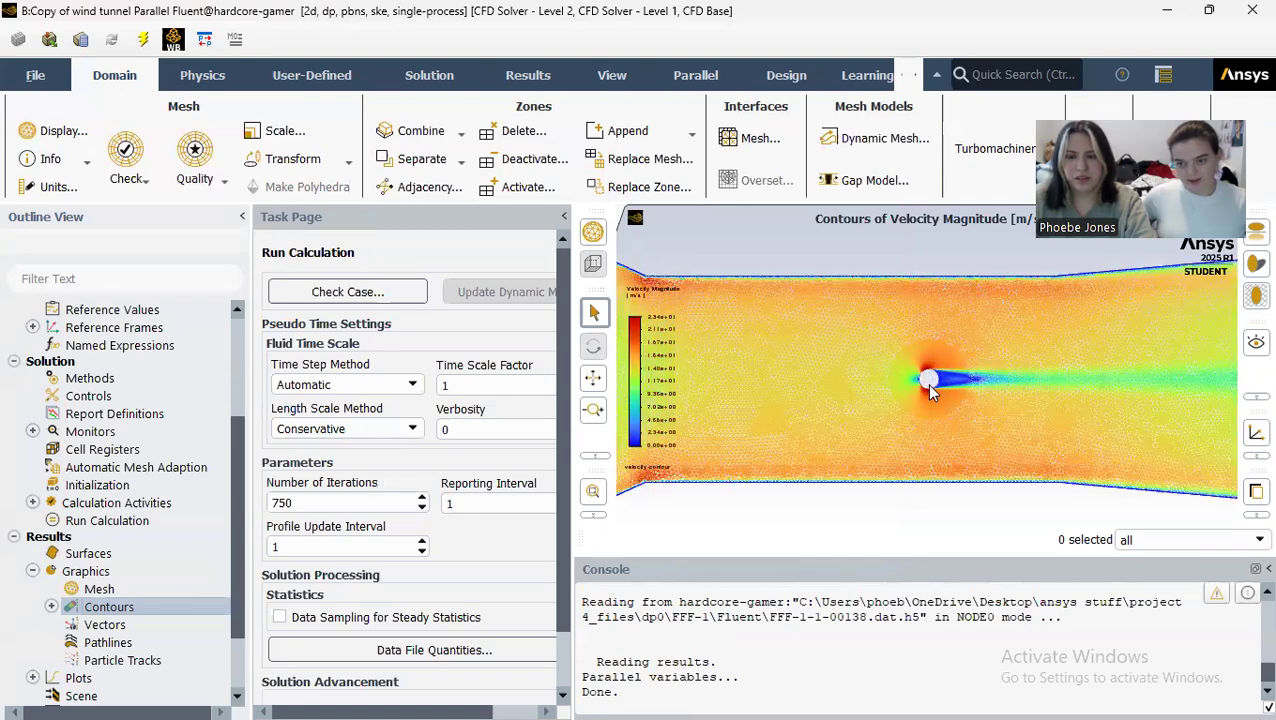
{"action": "scroll", "coordinate": [927, 383], "scroll_direction": "up", "scroll_amount": 3}
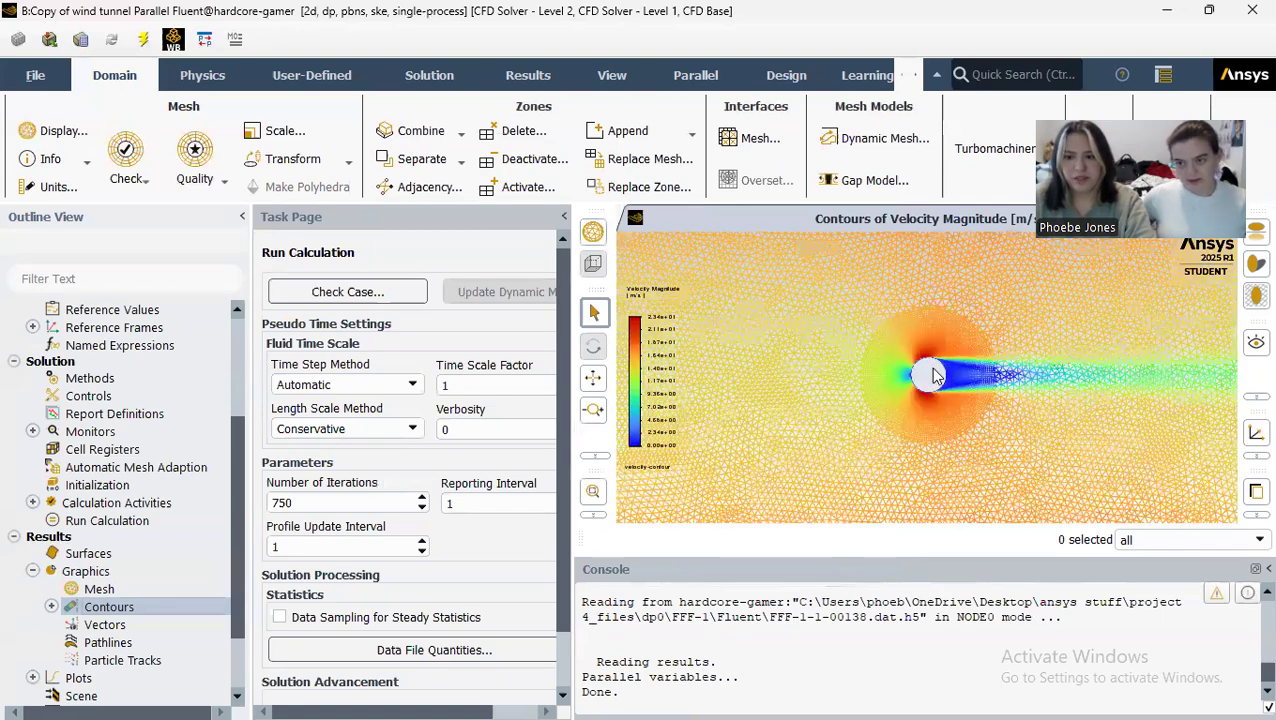
{"action": "scroll", "coordinate": [933, 375], "scroll_direction": "up", "scroll_amount": 2}
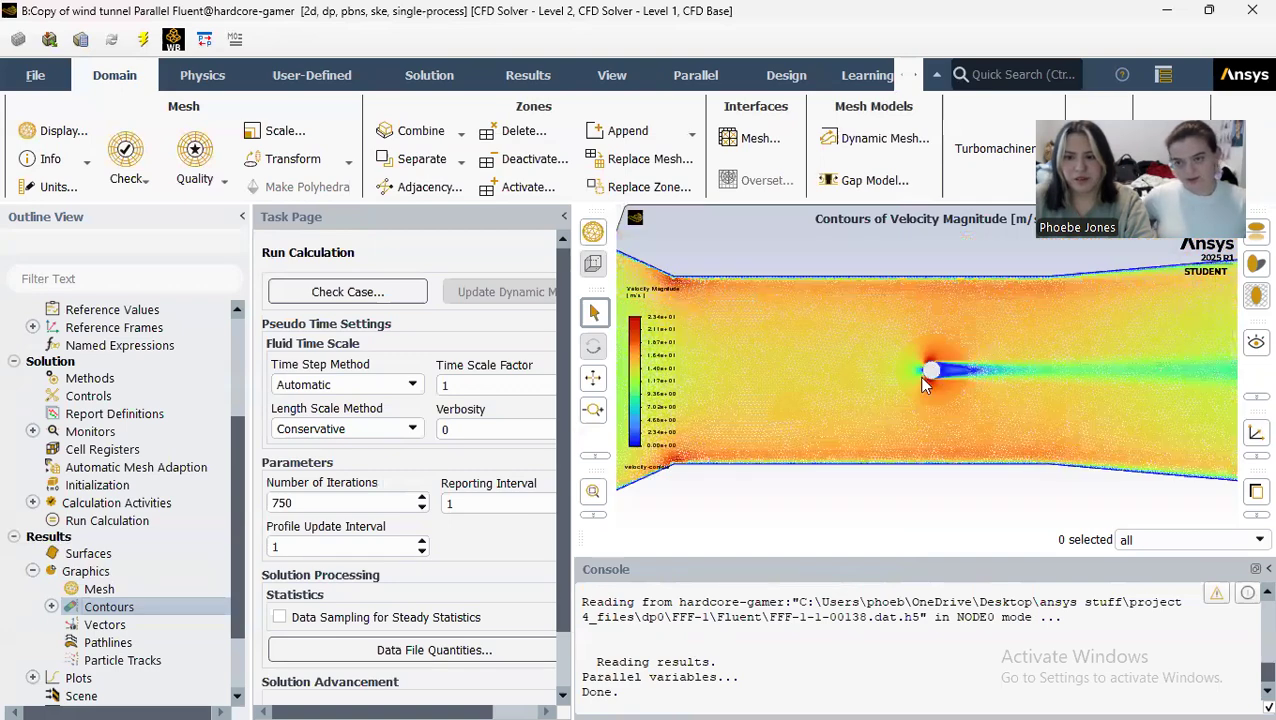
{"action": "scroll", "coordinate": [928, 380], "scroll_direction": "up", "scroll_amount": 2}
{"action": "scroll", "coordinate": [925, 385], "scroll_direction": "down", "scroll_amount": 10}
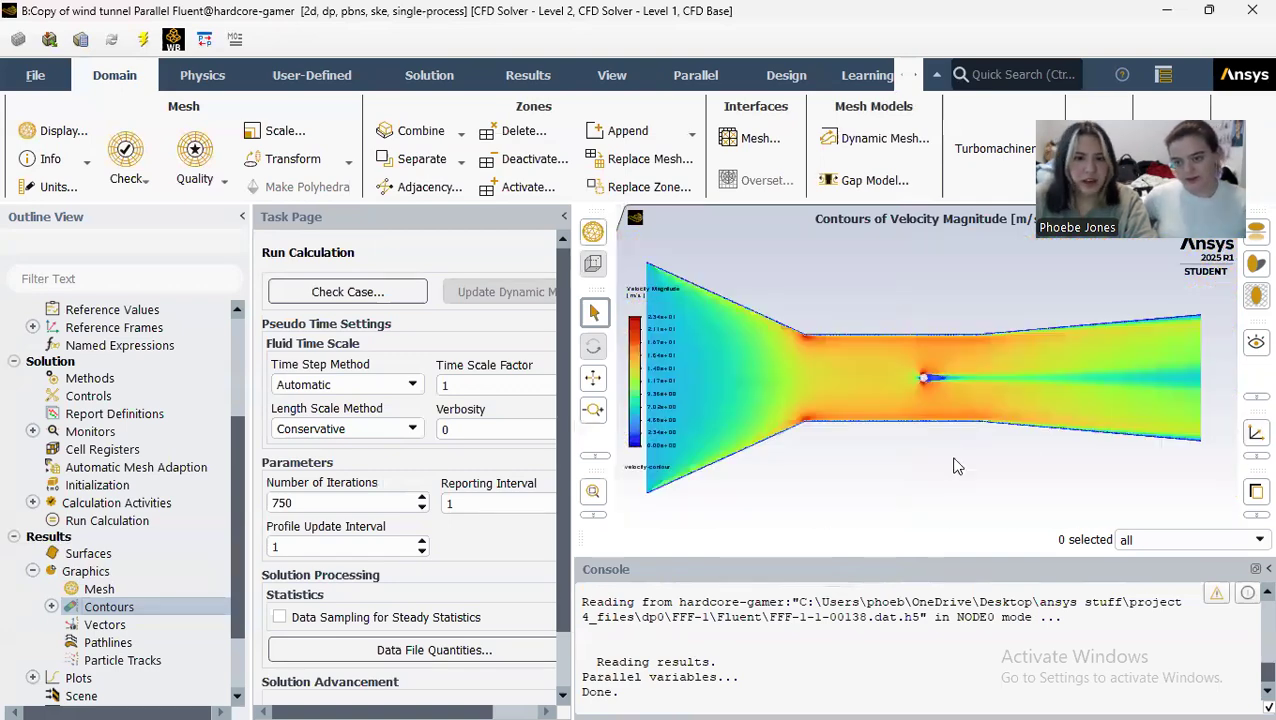
Step: Create and display a static pressure contour named pressure-contour on all five surfaces
{"action": "double_click", "coordinate": [104, 606]}
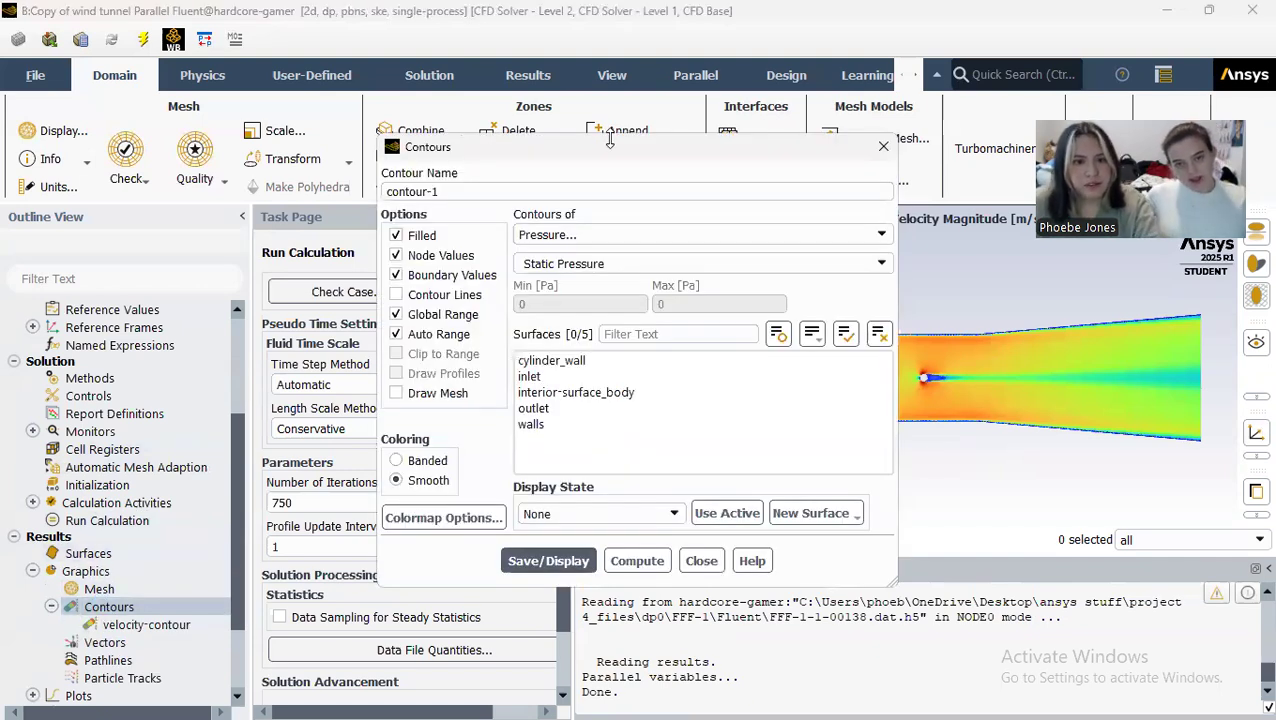
{"action": "type", "text": "-p"}
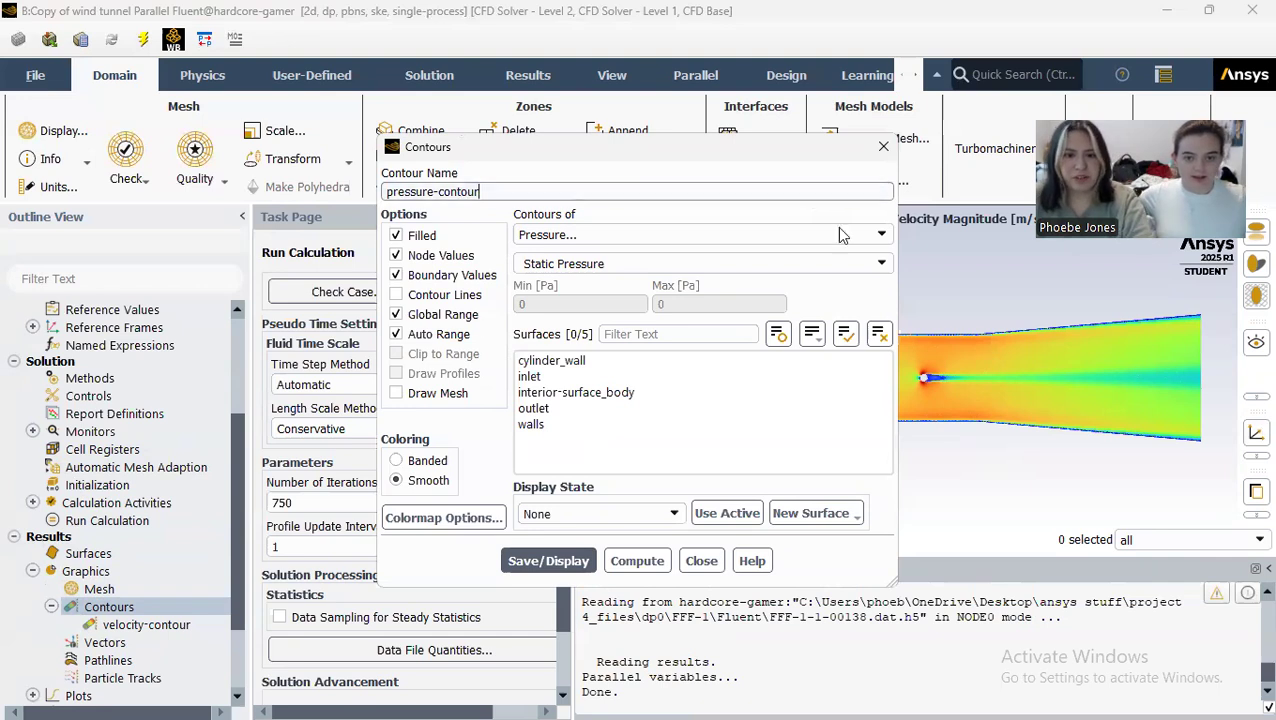
{"action": "left_click_drag", "start_coordinate": [650, 366], "coordinate": [632, 426]}
{"action": "left_click", "coordinate": [540, 560]}
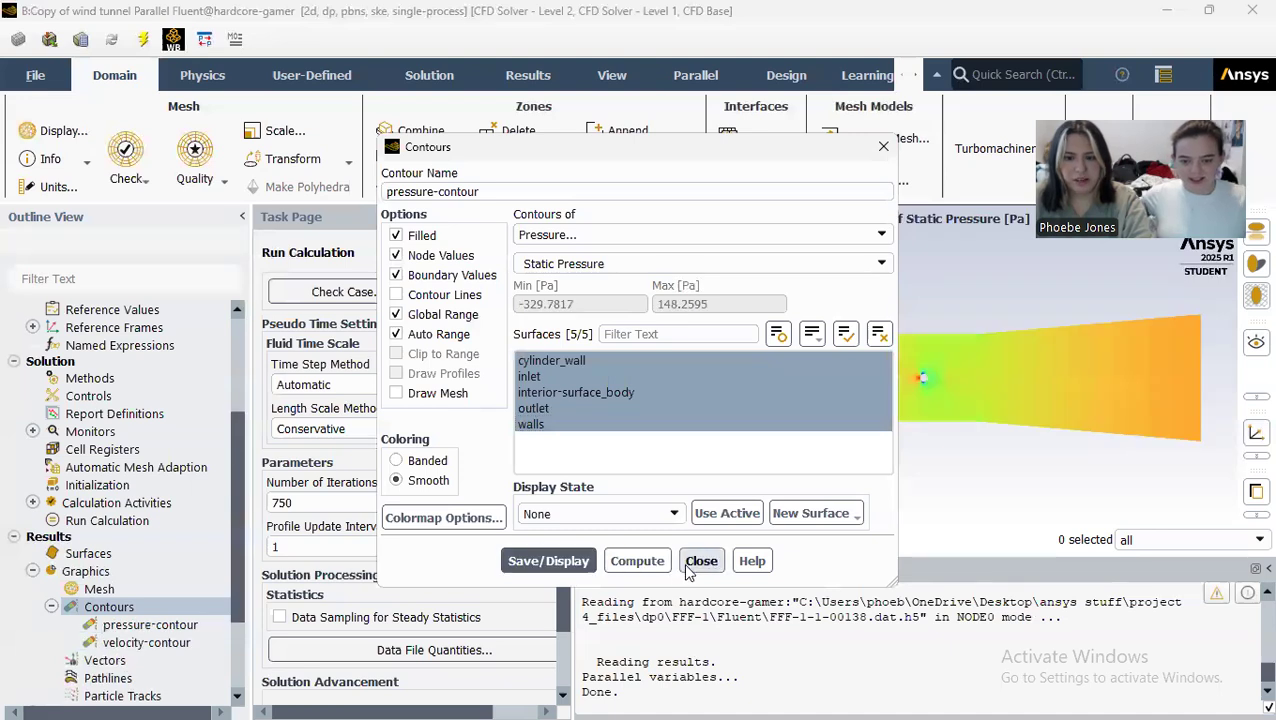
{"action": "left_click", "coordinate": [701, 560]}
Step: Examine the static pressure contour close to the cylinder and across the whole tunnel
{"action": "scroll", "coordinate": [920, 381], "scroll_direction": "up", "scroll_amount": 4}
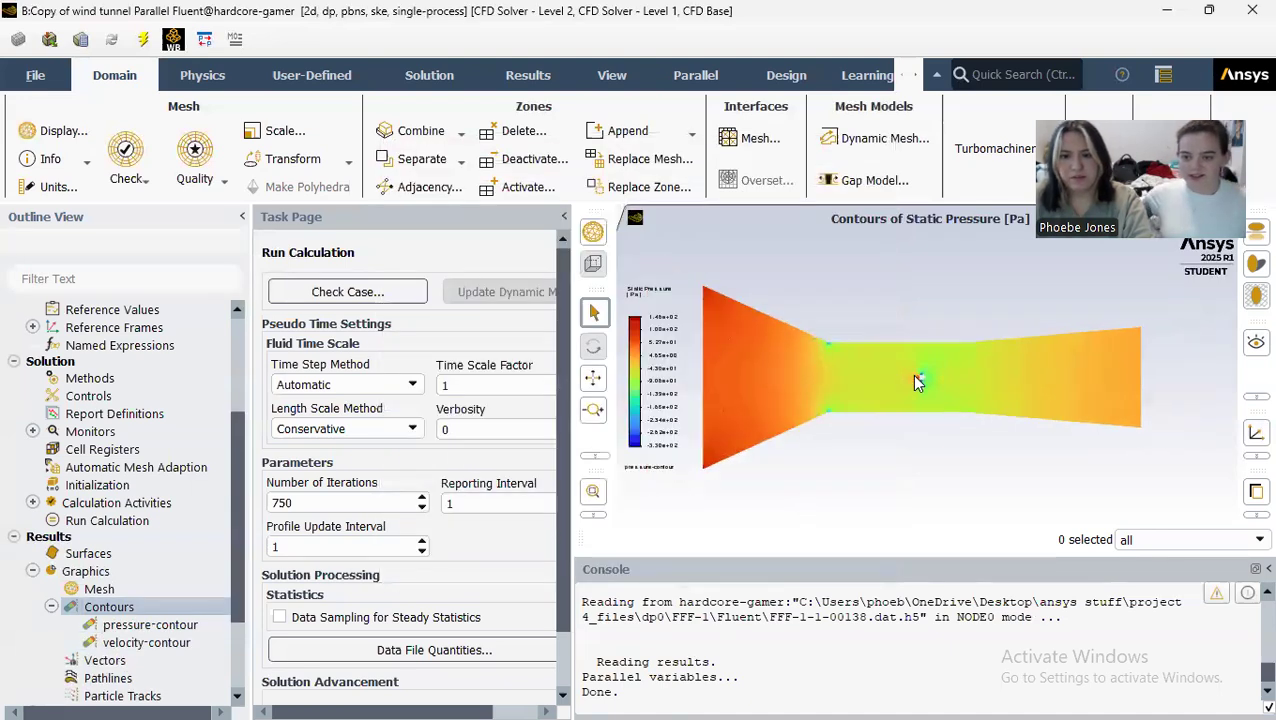
{"action": "scroll", "coordinate": [920, 381], "scroll_direction": "up", "scroll_amount": 1}
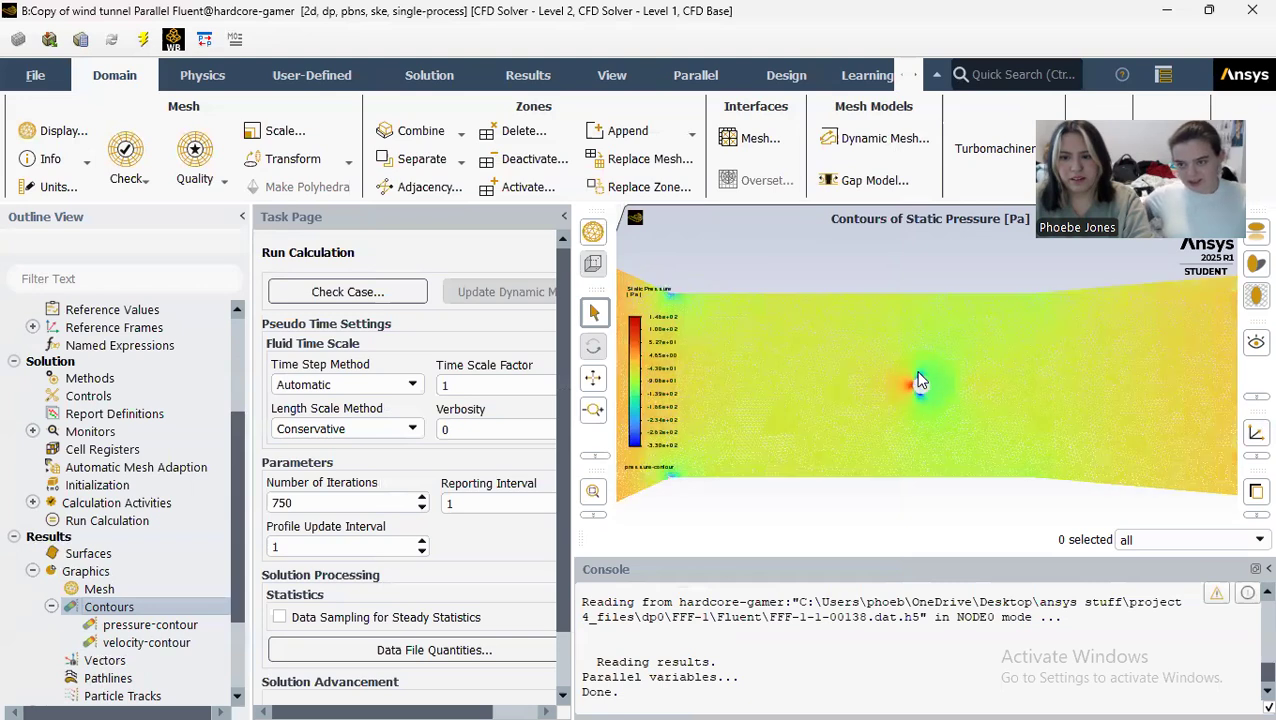
{"action": "scroll", "coordinate": [922, 397], "scroll_direction": "up", "scroll_amount": 2}
{"action": "scroll", "coordinate": [934, 401], "scroll_direction": "up", "scroll_amount": 1}
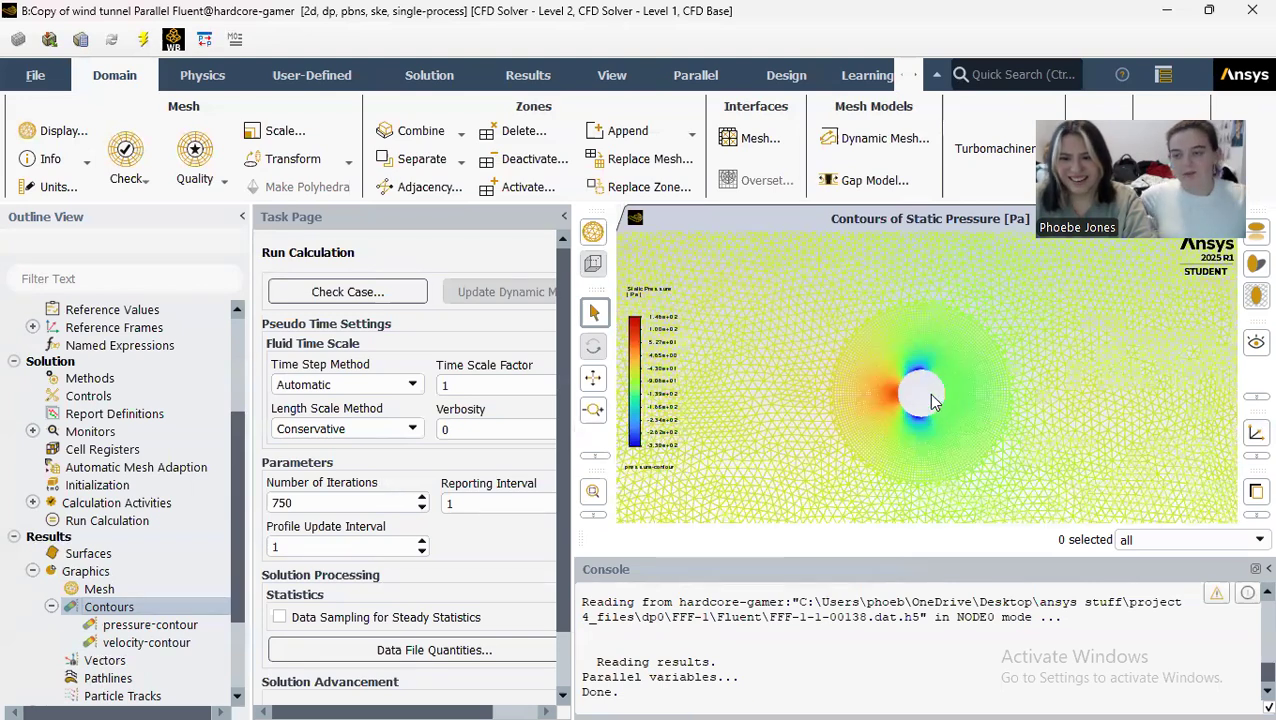
{"action": "scroll", "coordinate": [922, 395], "scroll_direction": "down", "scroll_amount": 5}
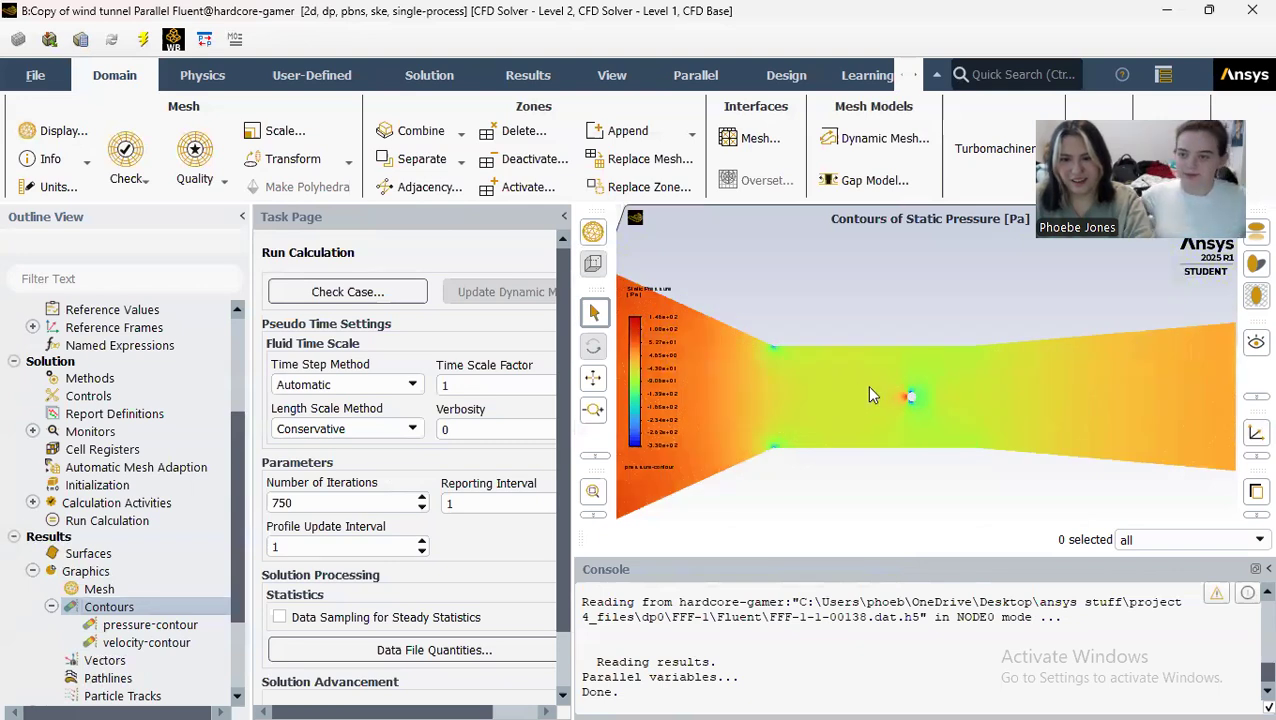
{"action": "scroll", "coordinate": [898, 398], "scroll_direction": "down", "scroll_amount": 2}
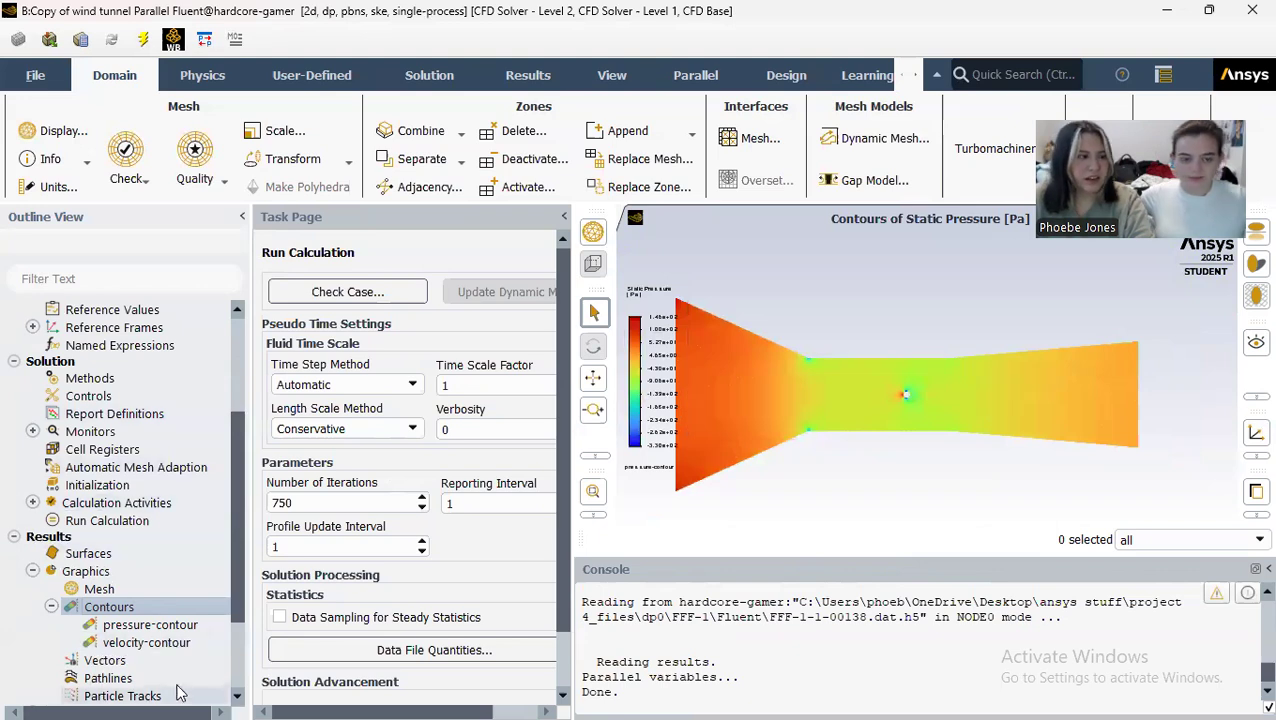
Step: Create an XY plot named pressure-coeff with Pressure Coefficient on the Y axis and plot it for interior-surface_body
{"action": "scroll", "coordinate": [162, 504], "scroll_direction": "down", "scroll_amount": 2}
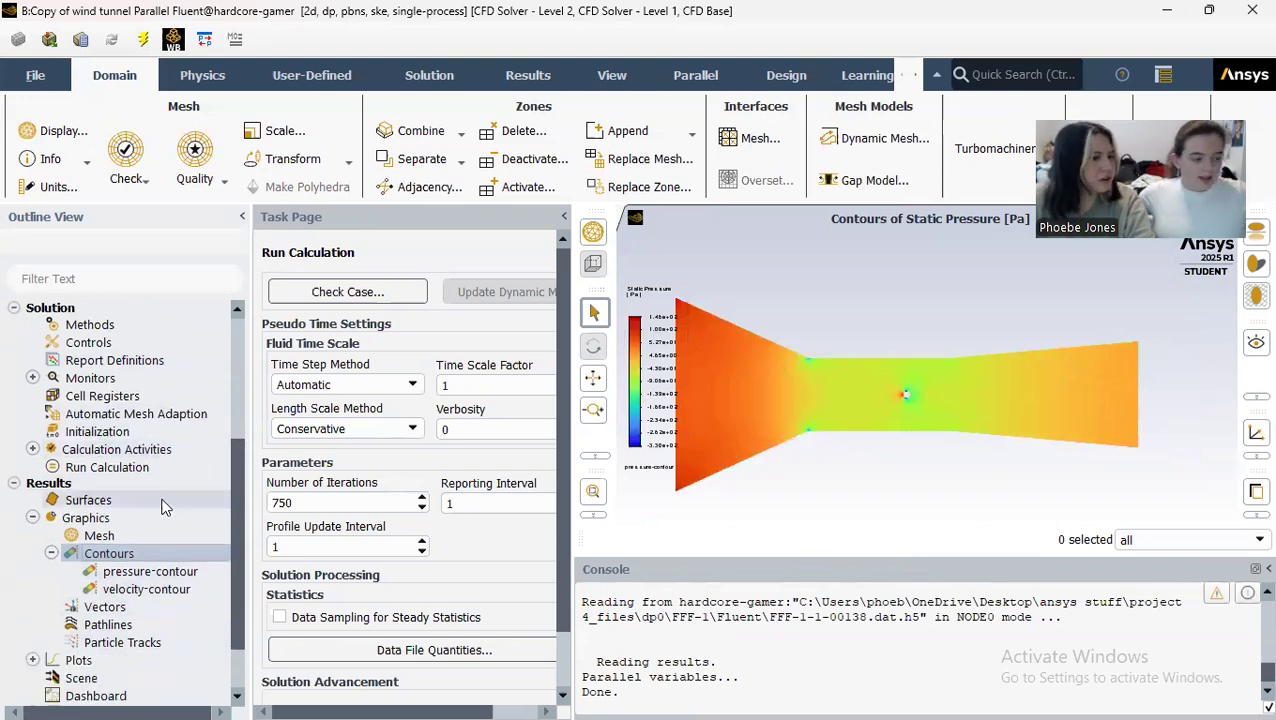
{"action": "left_click", "coordinate": [32, 609]}
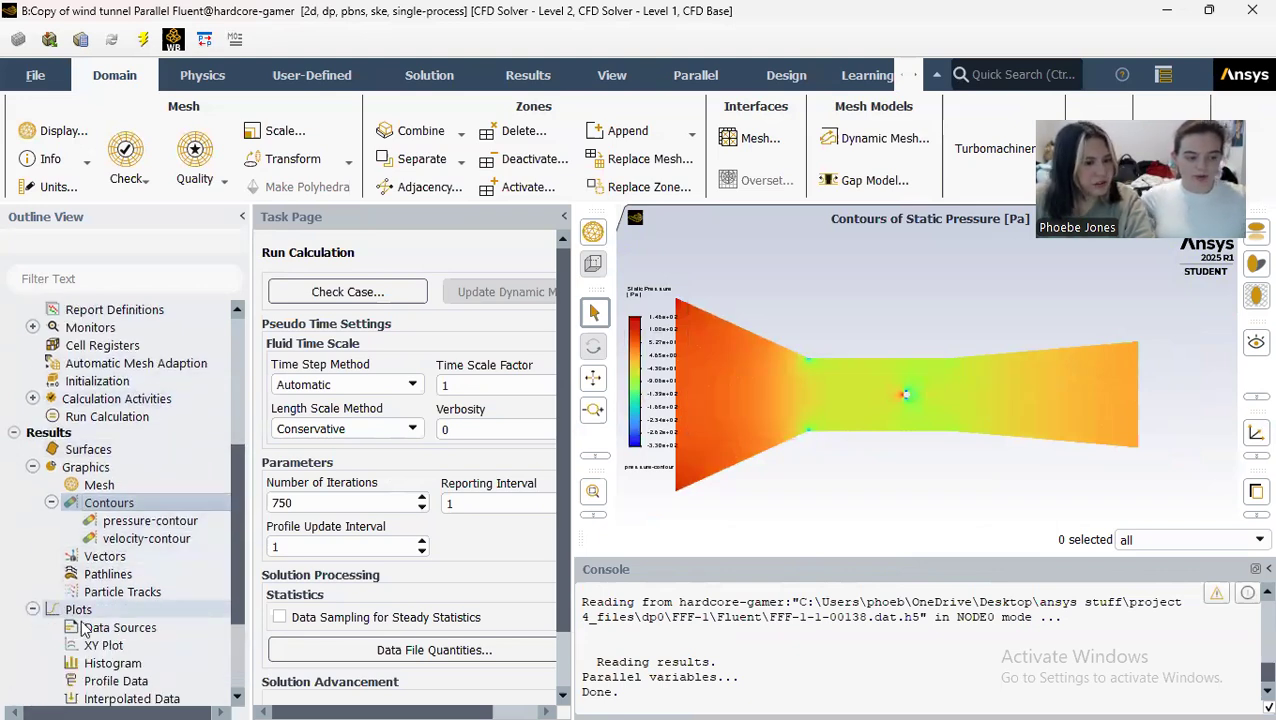
{"action": "double_click", "coordinate": [100, 645]}
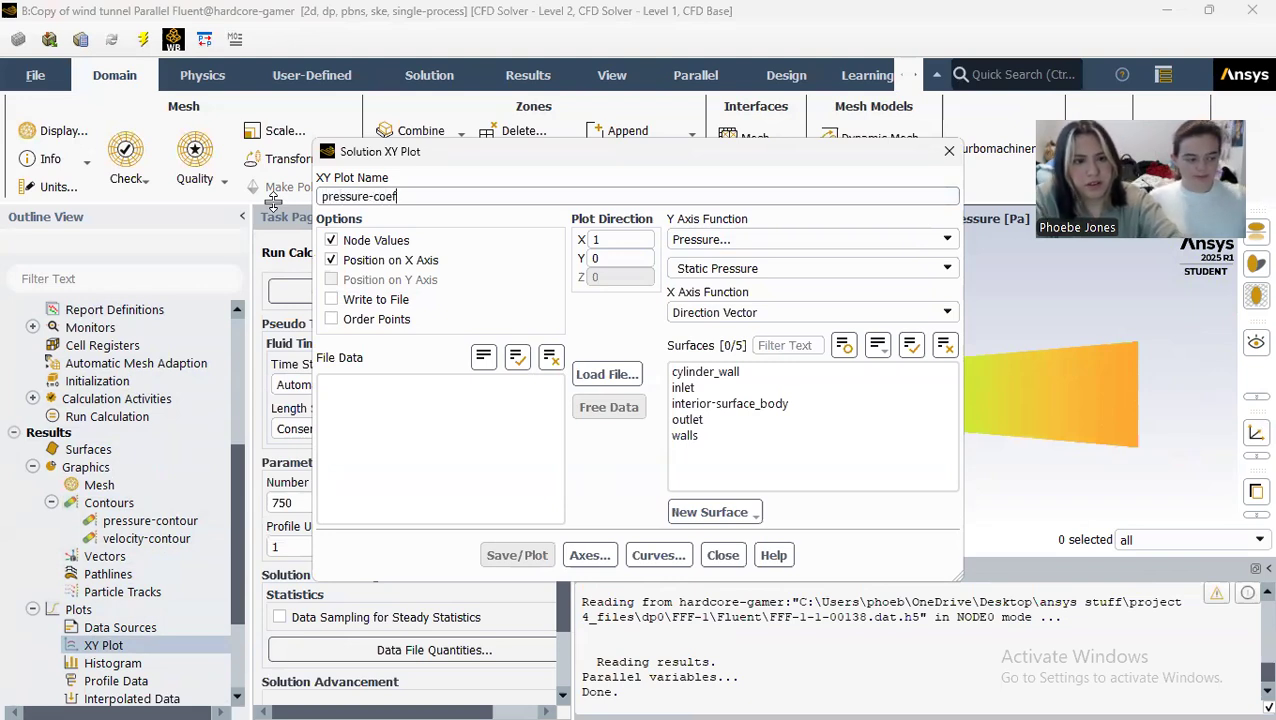
{"action": "left_click", "coordinate": [947, 269]}
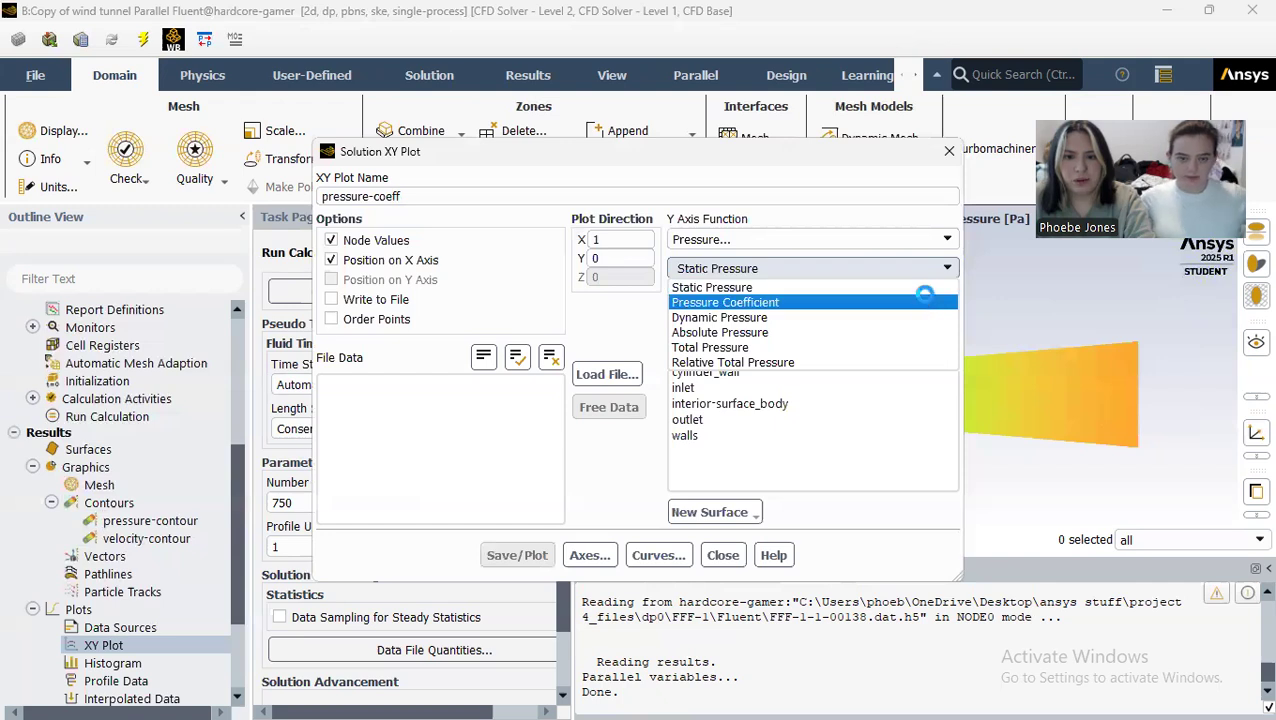
{"action": "left_click", "coordinate": [926, 302]}
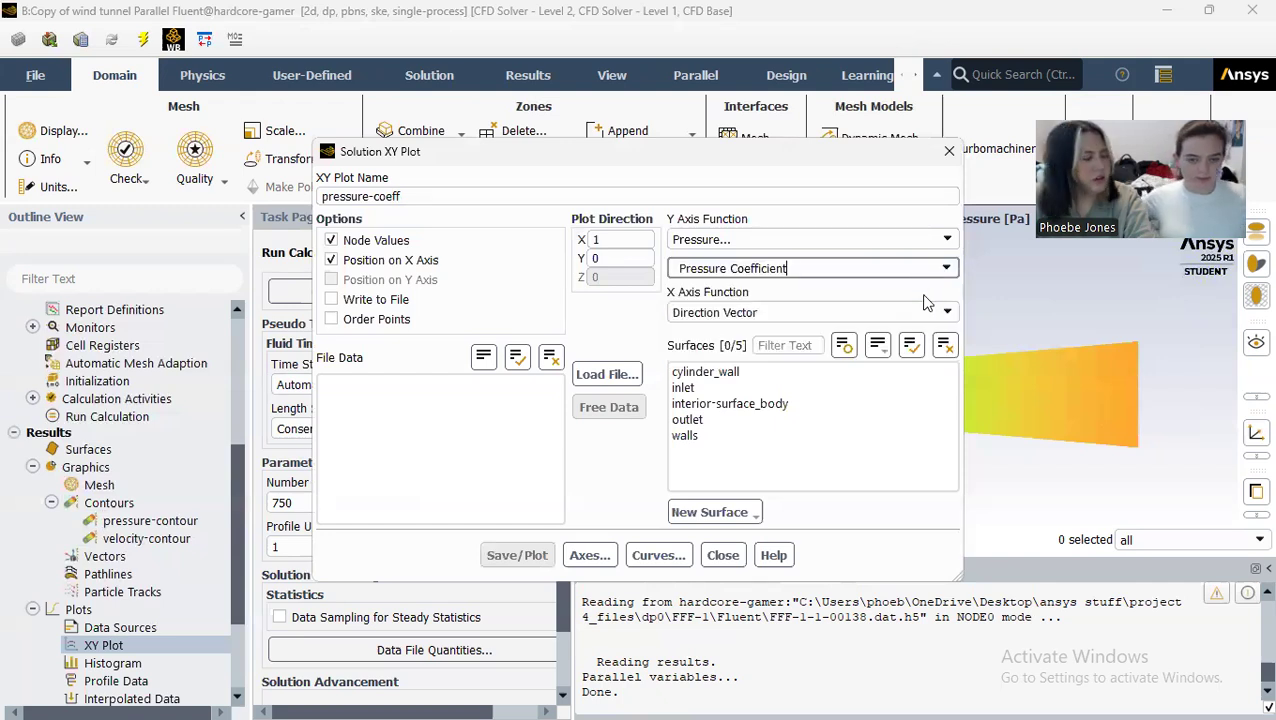
{"action": "left_click", "coordinate": [788, 404]}
{"action": "left_click", "coordinate": [519, 558]}
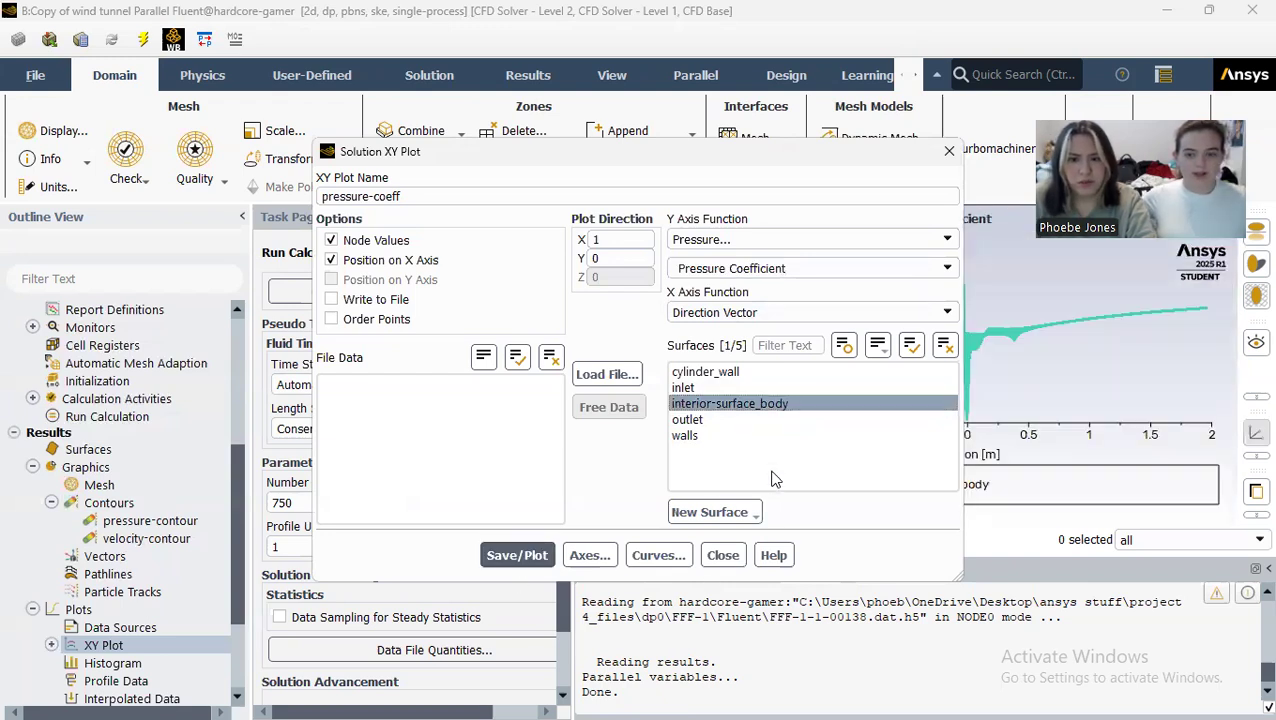
Step: Switch the pressure-coeff plot's surface from interior-surface_body to cylinder_wall only and plot it again
{"action": "left_click", "coordinate": [705, 372]}
{"action": "left_click", "coordinate": [517, 555]}
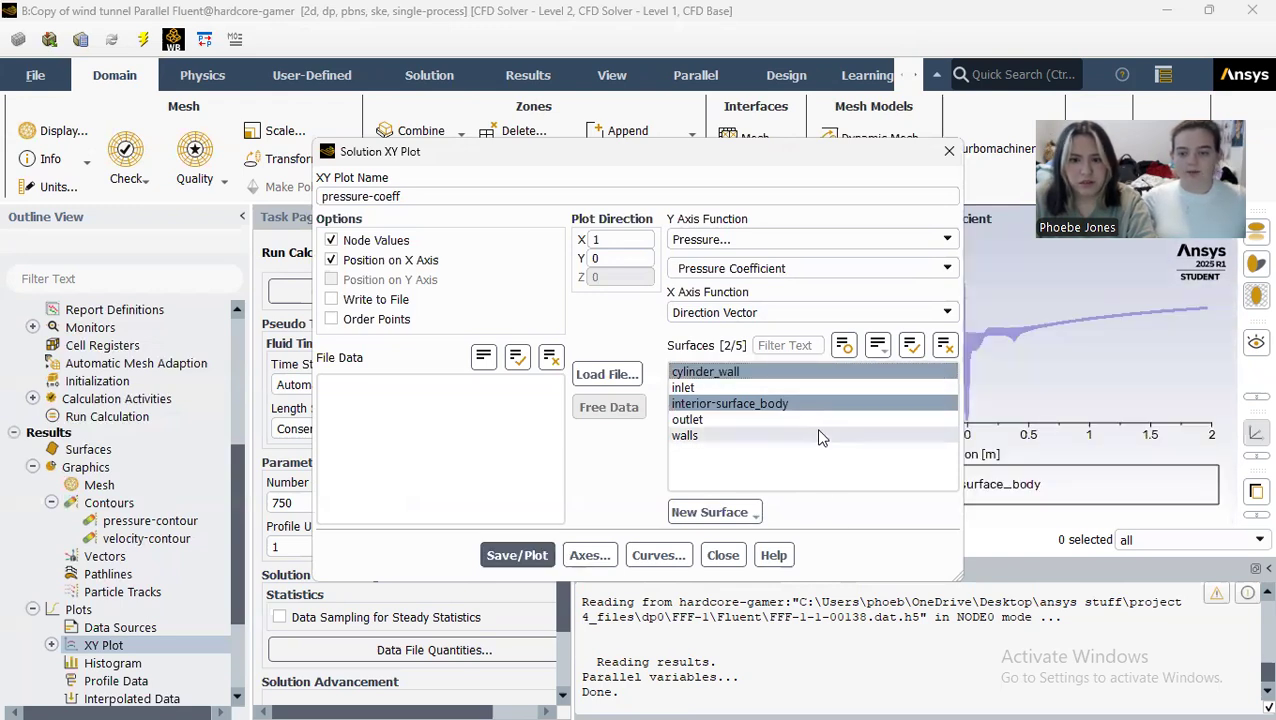
{"action": "left_click", "coordinate": [797, 404]}
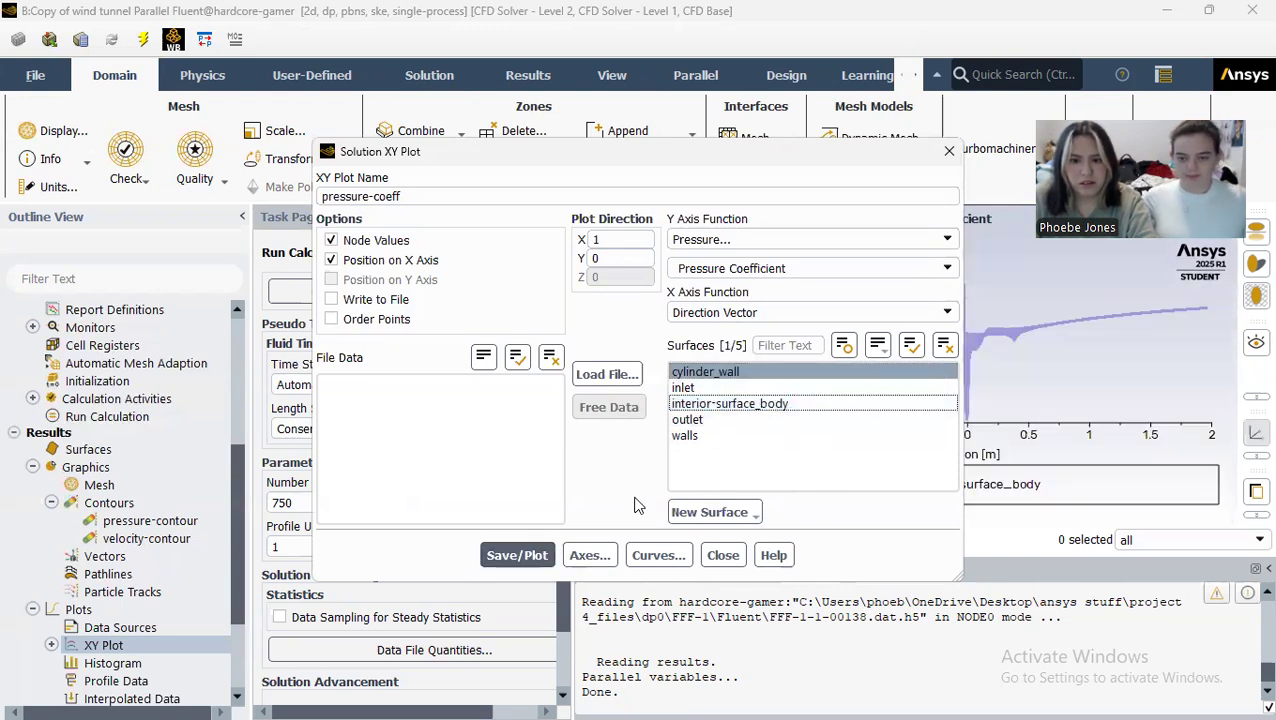
{"action": "left_click", "coordinate": [528, 556]}
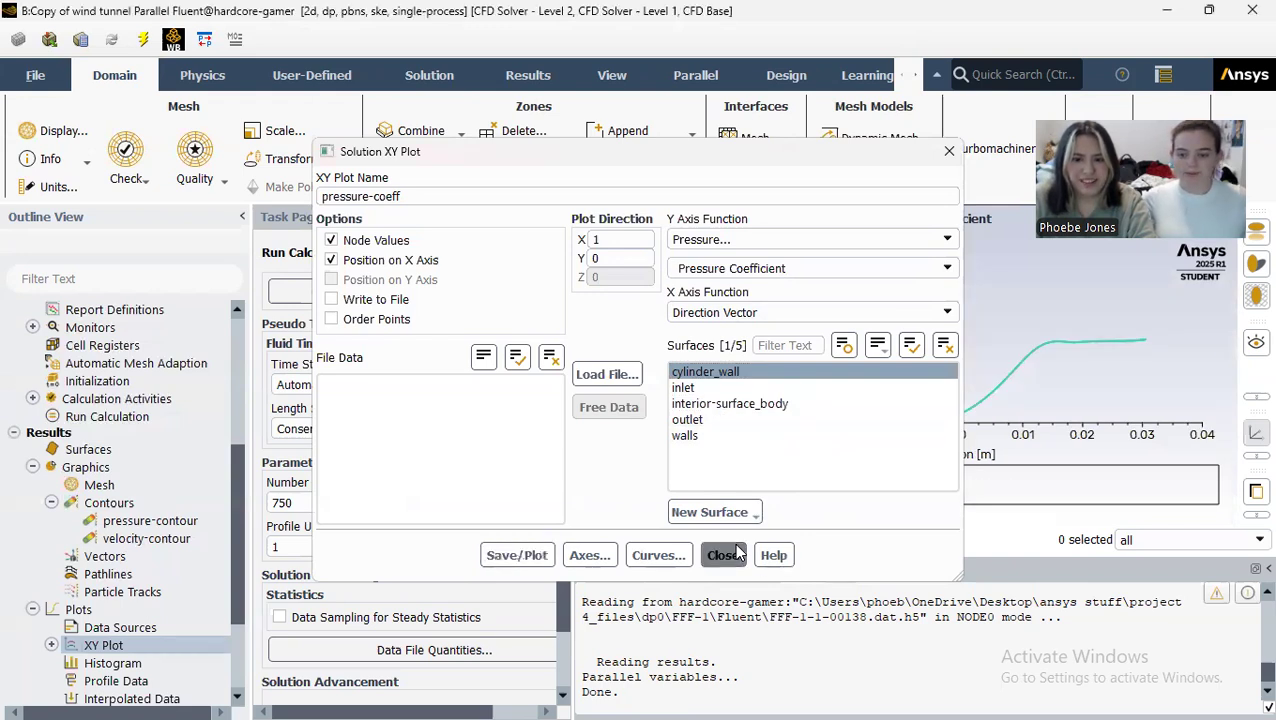
{"action": "left_click", "coordinate": [728, 555]}
{"action": "mouse_move", "coordinate": [1047, 342]}
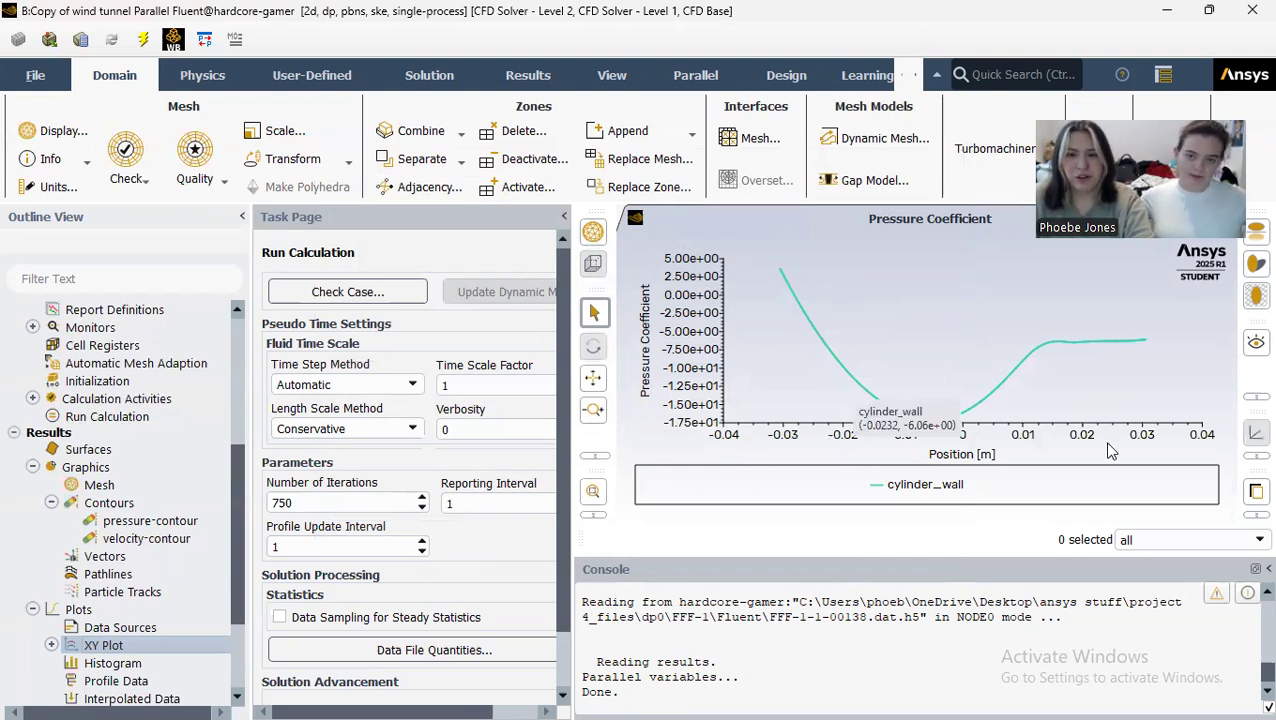
{"action": "double_click", "coordinate": [100, 646]}
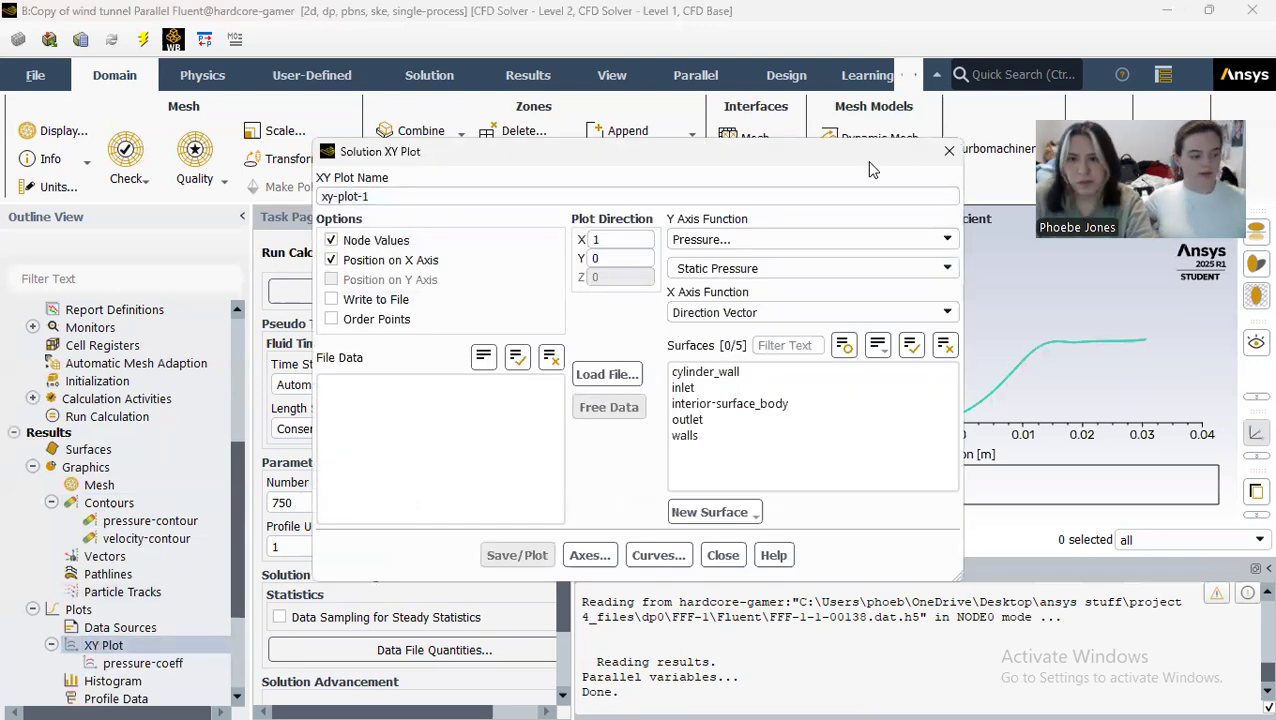
{"action": "left_click", "coordinate": [950, 152]}
Step: Open the report definitions and start a new drag force report
{"action": "scroll", "coordinate": [165, 597], "scroll_direction": "down", "scroll_amount": 1}
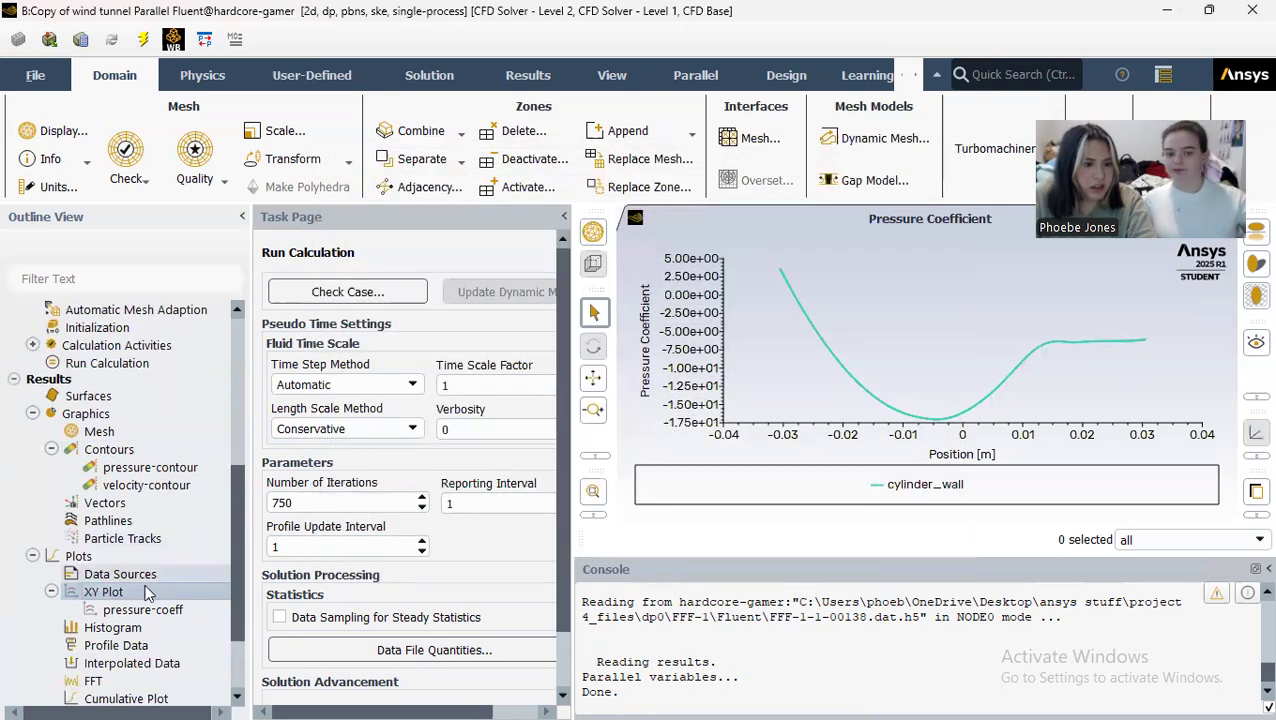
{"action": "left_click", "coordinate": [51, 592]}
{"action": "left_click", "coordinate": [33, 557]}
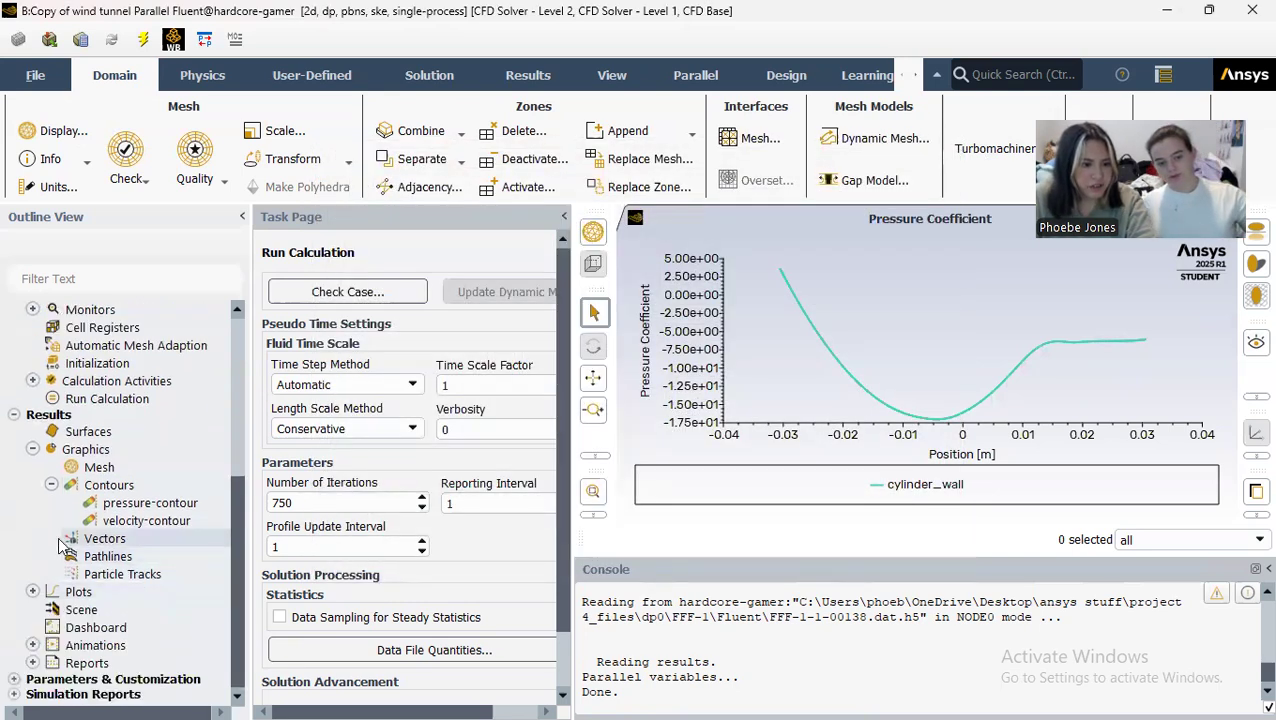
{"action": "left_click", "coordinate": [35, 486]}
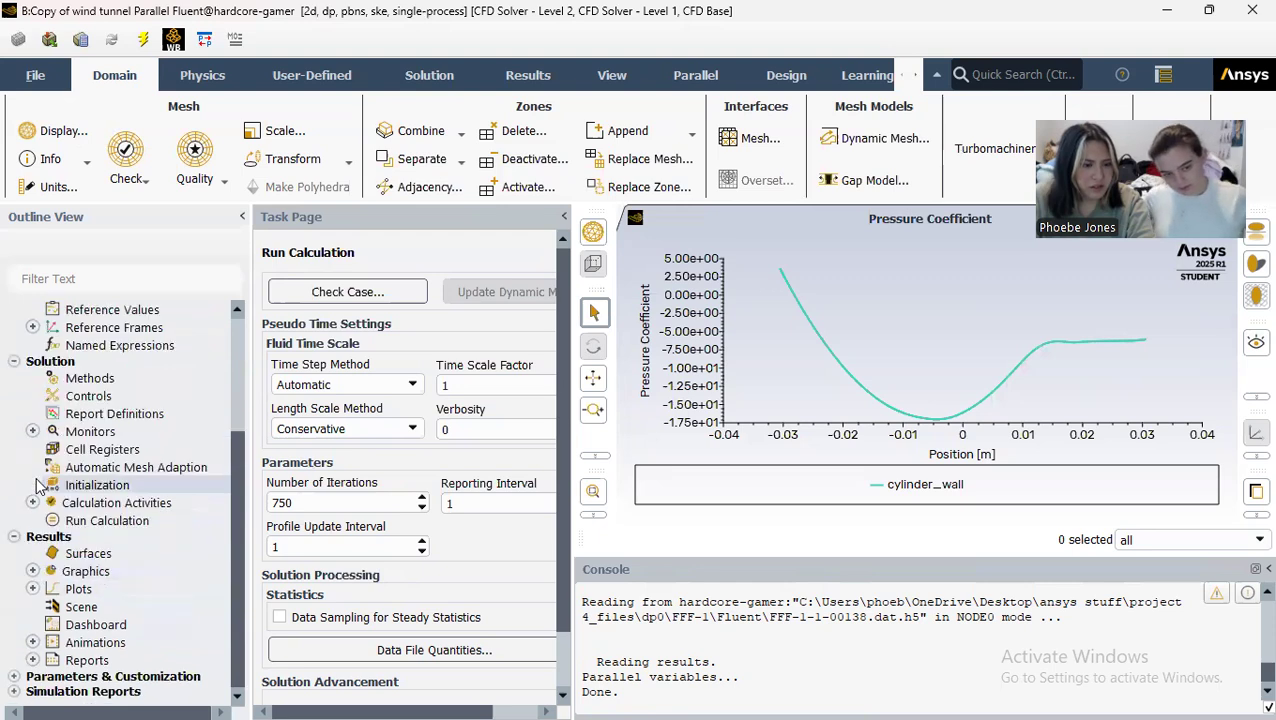
{"action": "scroll", "coordinate": [100, 480], "scroll_direction": "up", "scroll_amount": 1}
{"action": "double_click", "coordinate": [113, 470]}
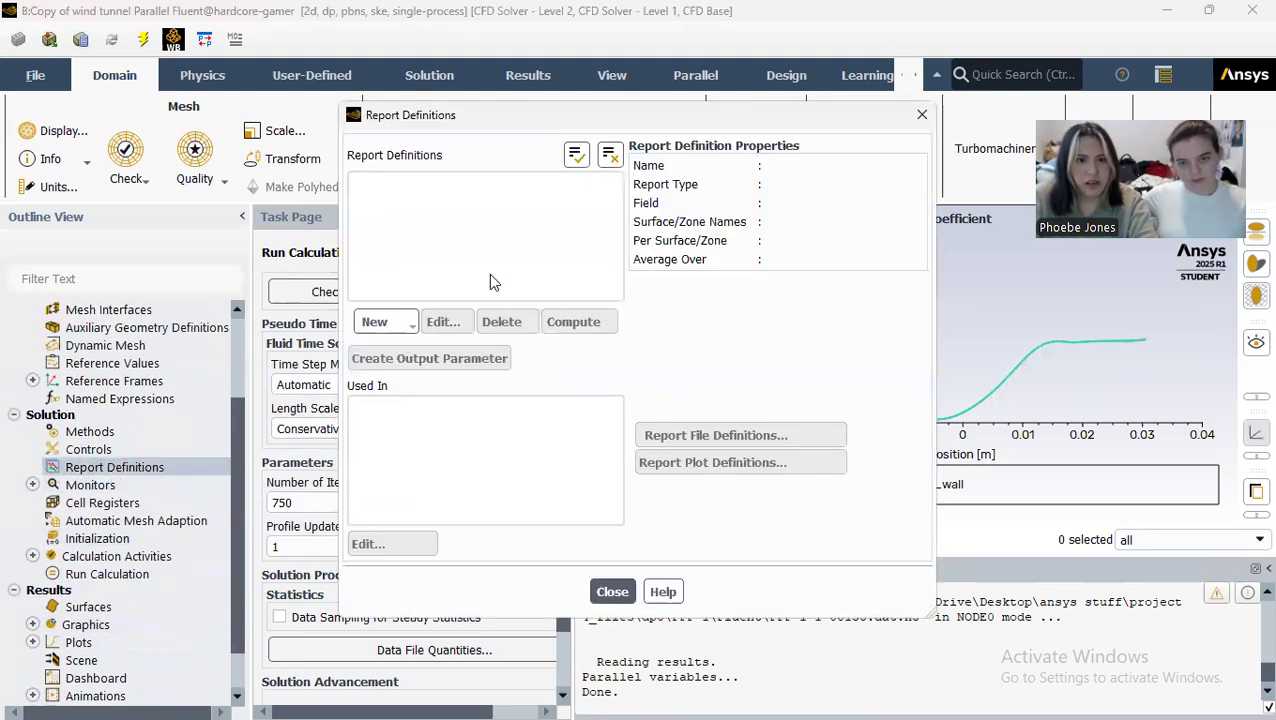
{"action": "left_click", "coordinate": [380, 322]}
{"action": "mouse_move", "coordinate": [425, 390]}
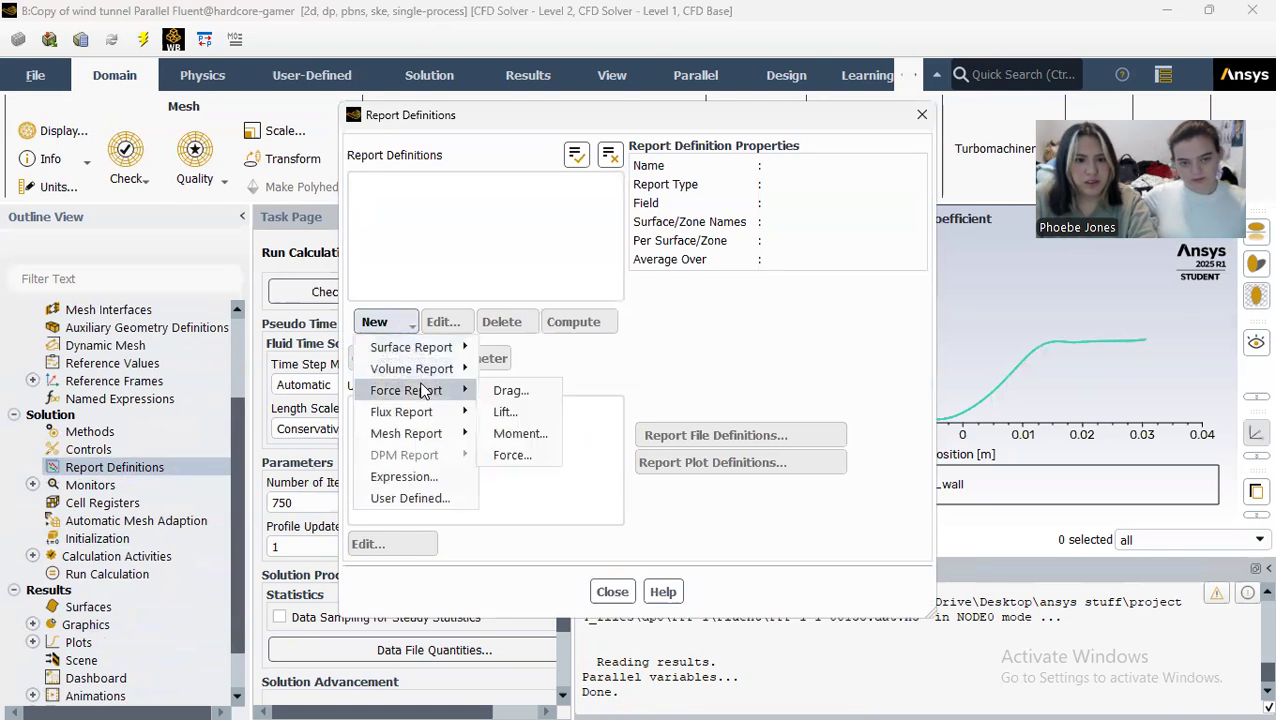
{"action": "left_click", "coordinate": [510, 390]}
Step: Define the drag coefficient report on cylinder_wall under the name drag-coeff, compute it and save the definition
{"action": "left_click", "coordinate": [662, 189]}
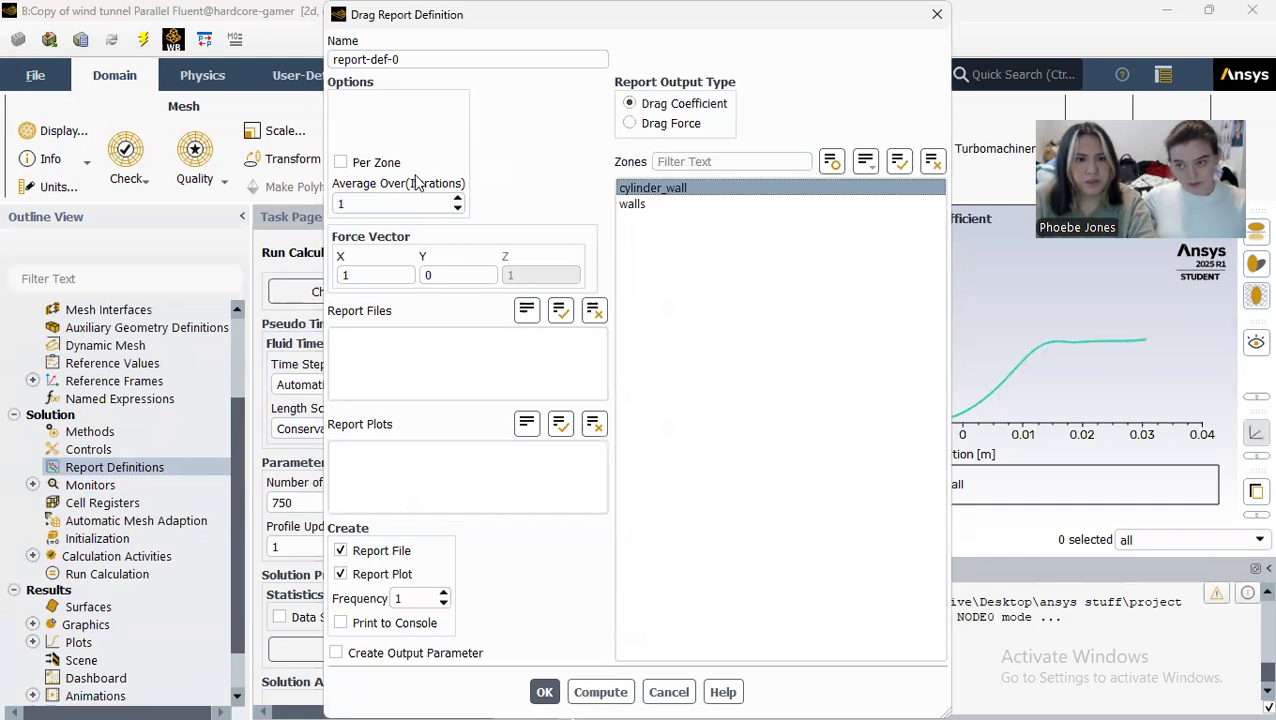
{"action": "left_click_drag", "start_coordinate": [408, 60], "coordinate": [311, 65]}
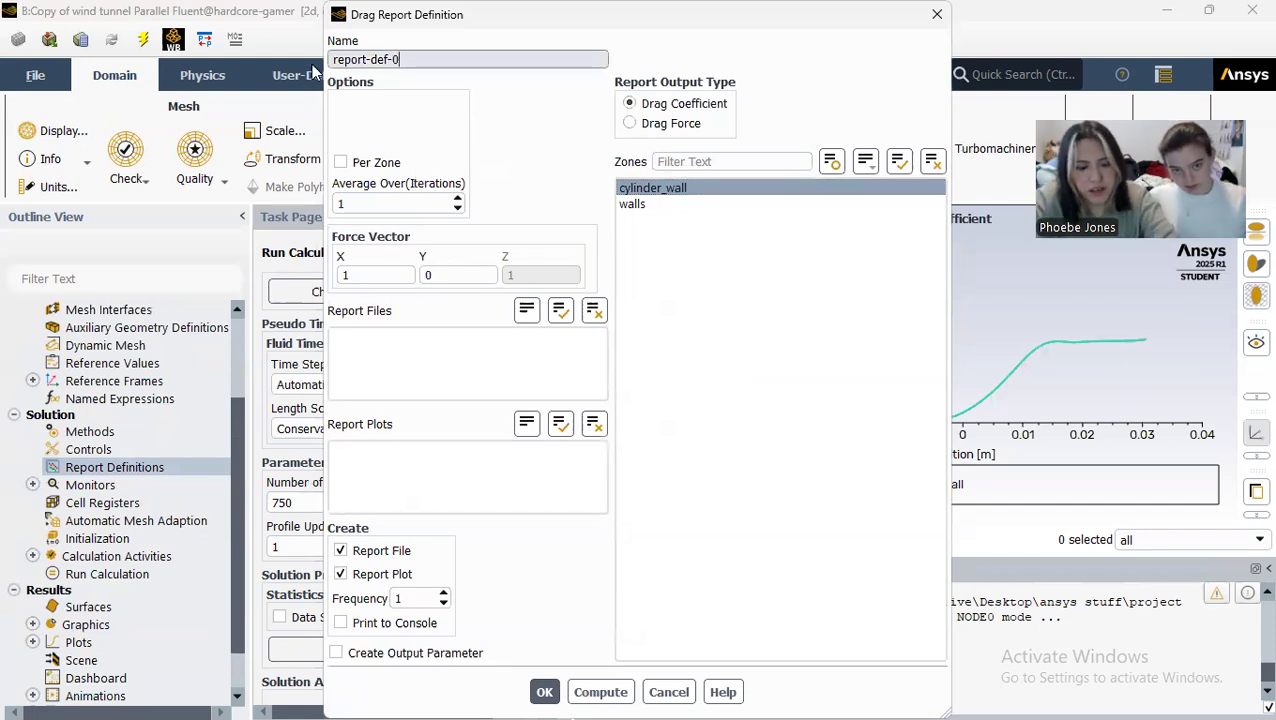
{"action": "type", "text": "drag-coeff"}
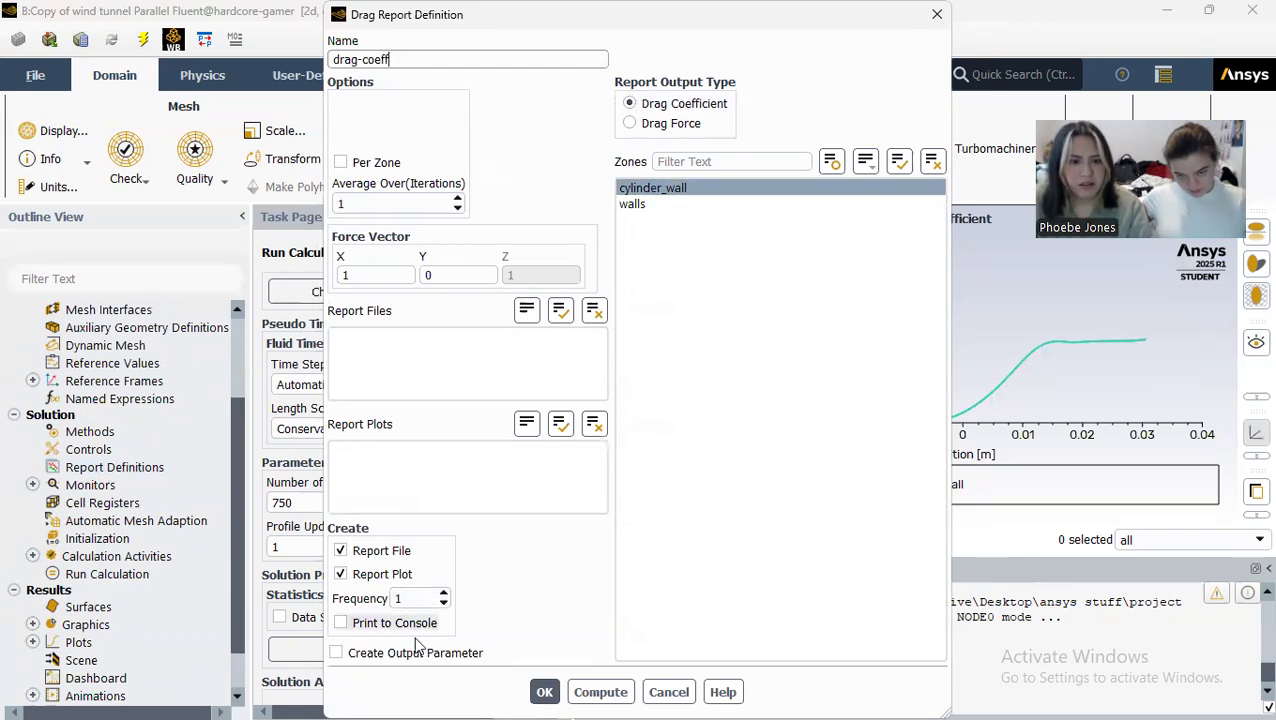
{"action": "left_click", "coordinate": [600, 692]}
{"action": "left_click", "coordinate": [543, 692]}
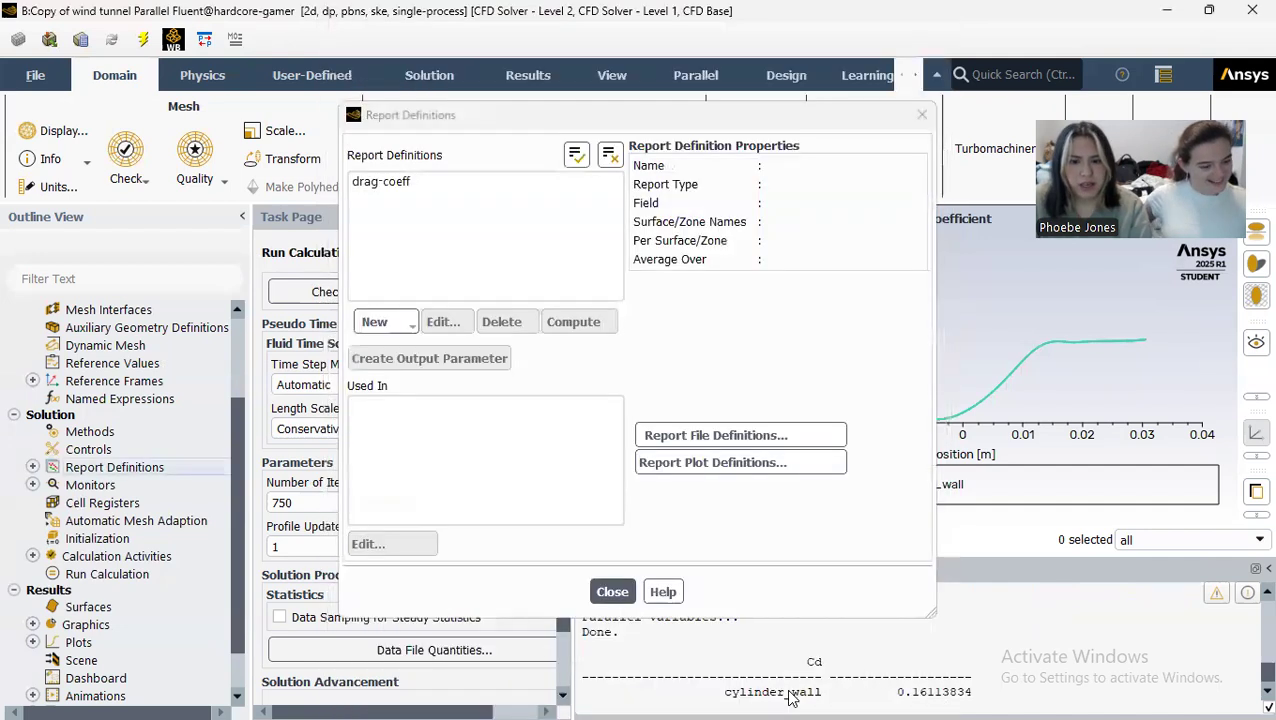
{"action": "left_click", "coordinate": [612, 591]}
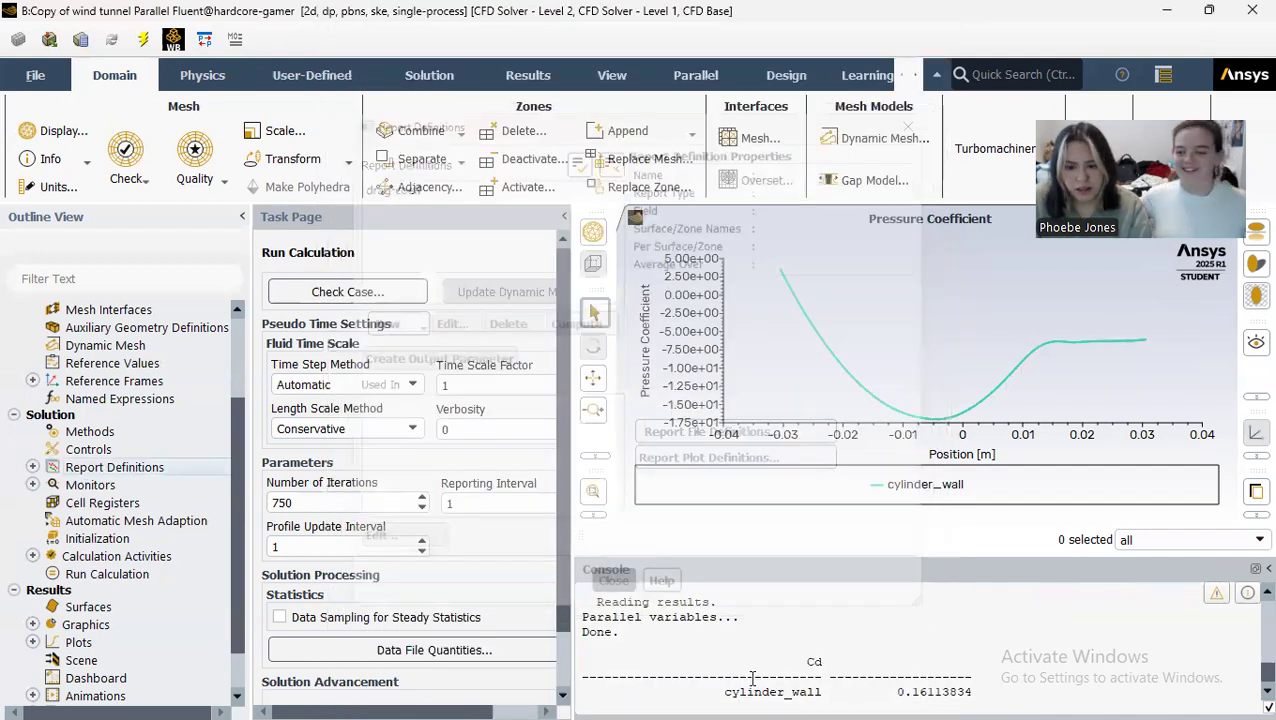
{"action": "left_click_drag", "start_coordinate": [724, 692], "coordinate": [1024, 700]}
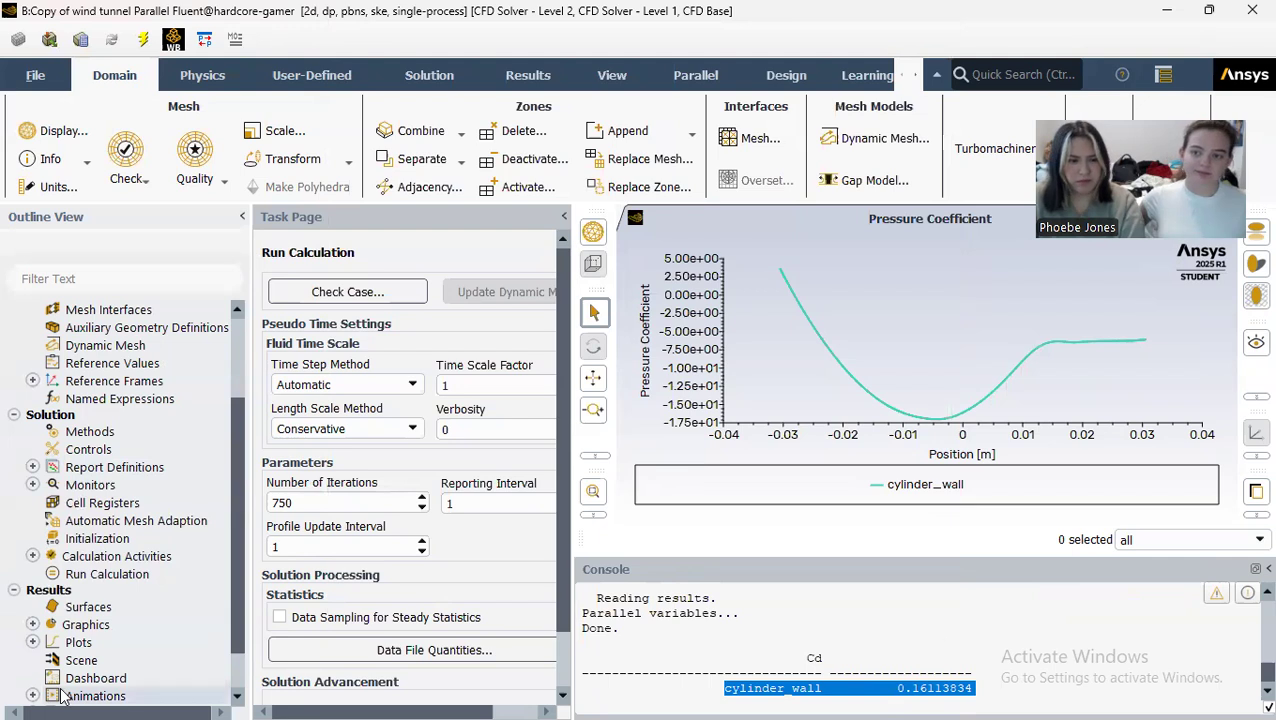
{"action": "left_click", "coordinate": [814, 660]}
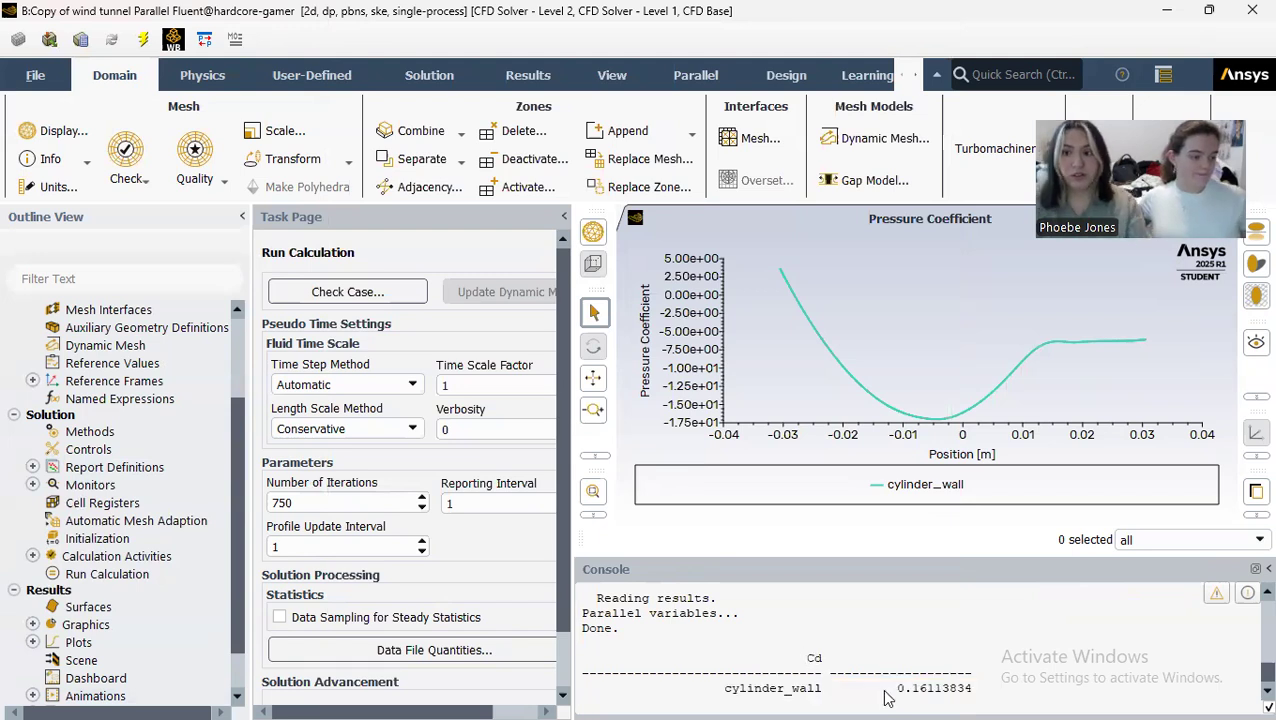
Step: Switch to Workbench and open the geometry of the Copy of Copy of wind tunnel system in DesignModeler
{"action": "left_click", "coordinate": [883, 140]}
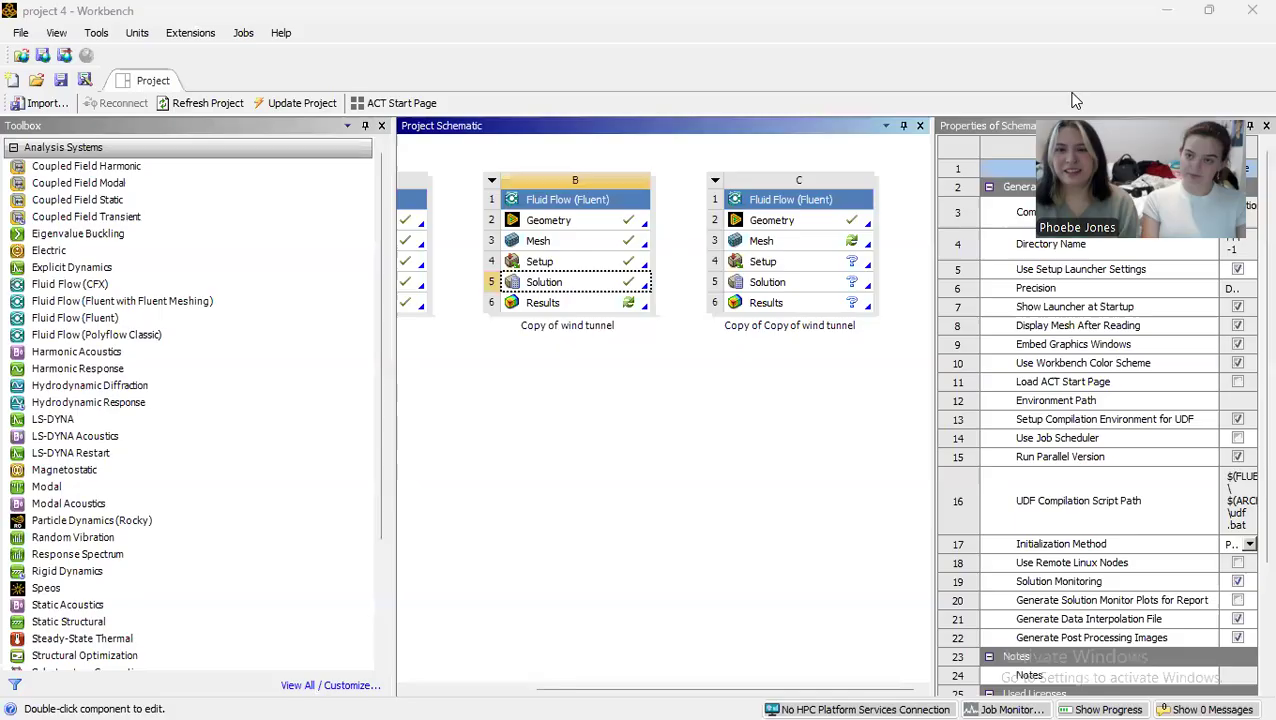
{"action": "right_click", "coordinate": [788, 222]}
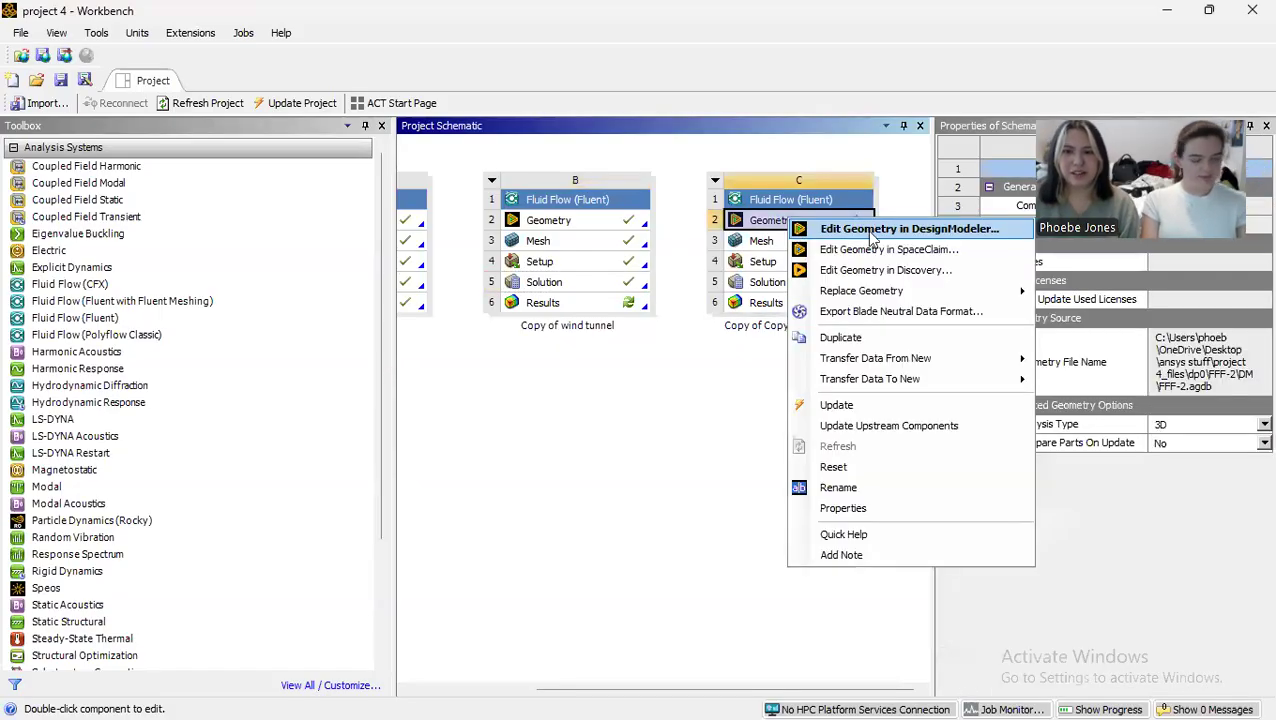
{"action": "left_click", "coordinate": [866, 230]}
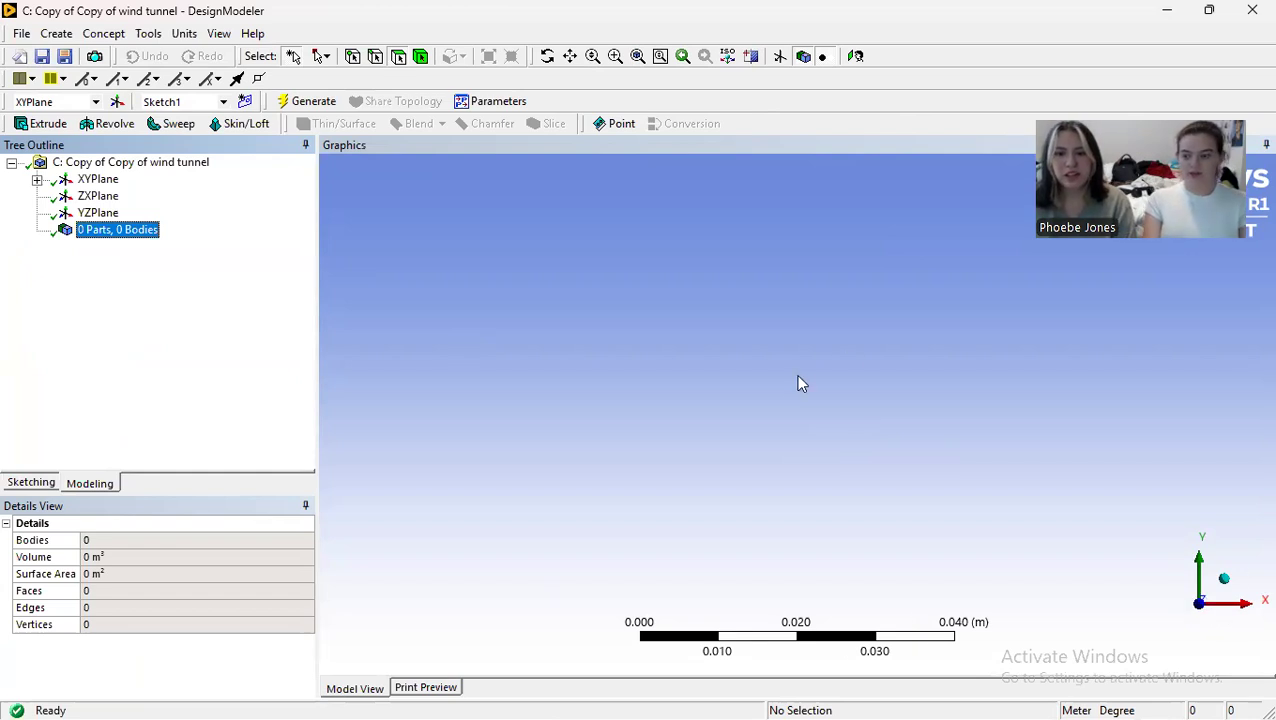
Step: Sketch a rectangle about 0.55 m by 0.085 m inside the tunnel in Sketch1, extending right and up from the origin
{"action": "scroll", "coordinate": [816, 391], "scroll_direction": "down", "scroll_amount": 15}
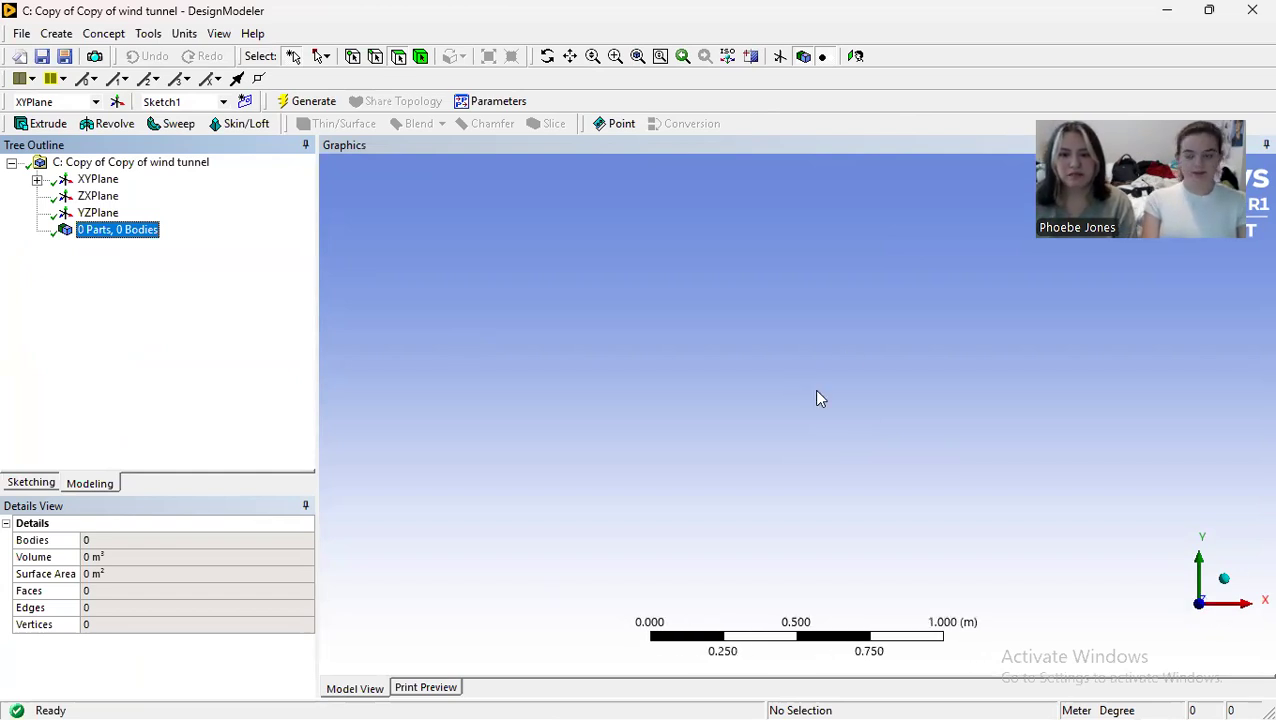
{"action": "scroll", "coordinate": [816, 398], "scroll_direction": "down", "scroll_amount": 3}
{"action": "left_click", "coordinate": [29, 483]}
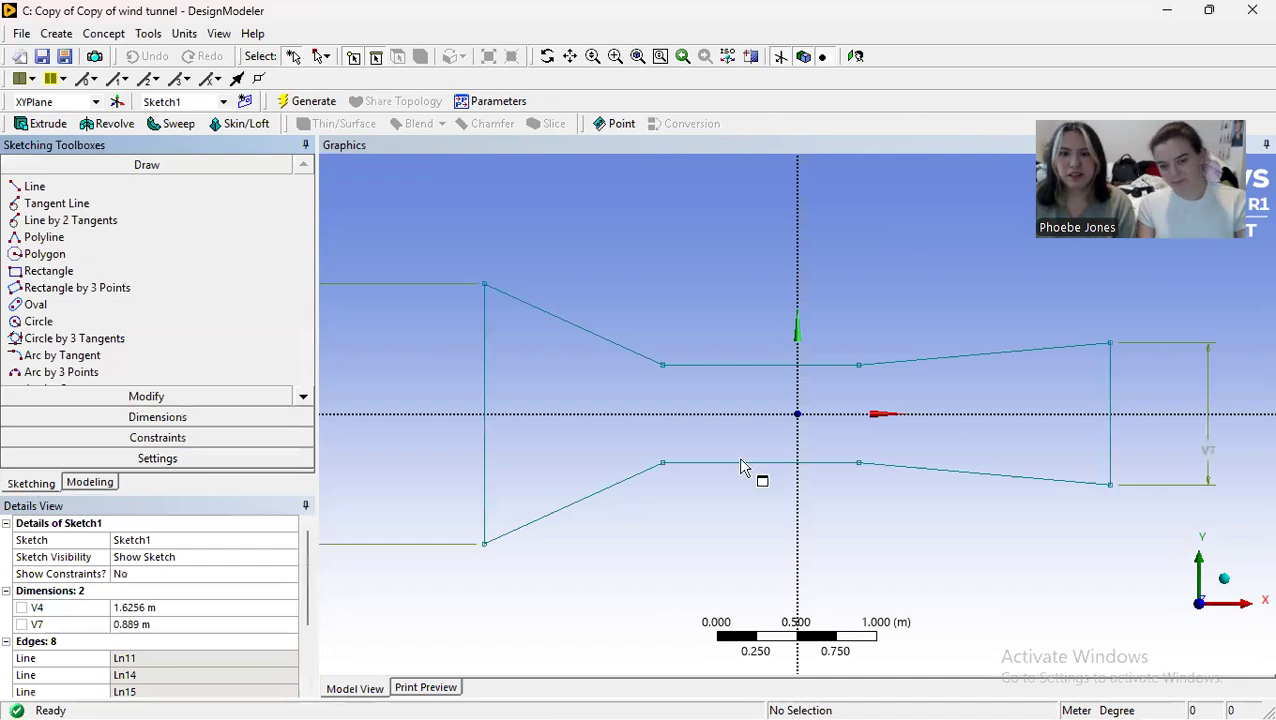
{"action": "scroll", "coordinate": [806, 404], "scroll_direction": "up", "scroll_amount": 1}
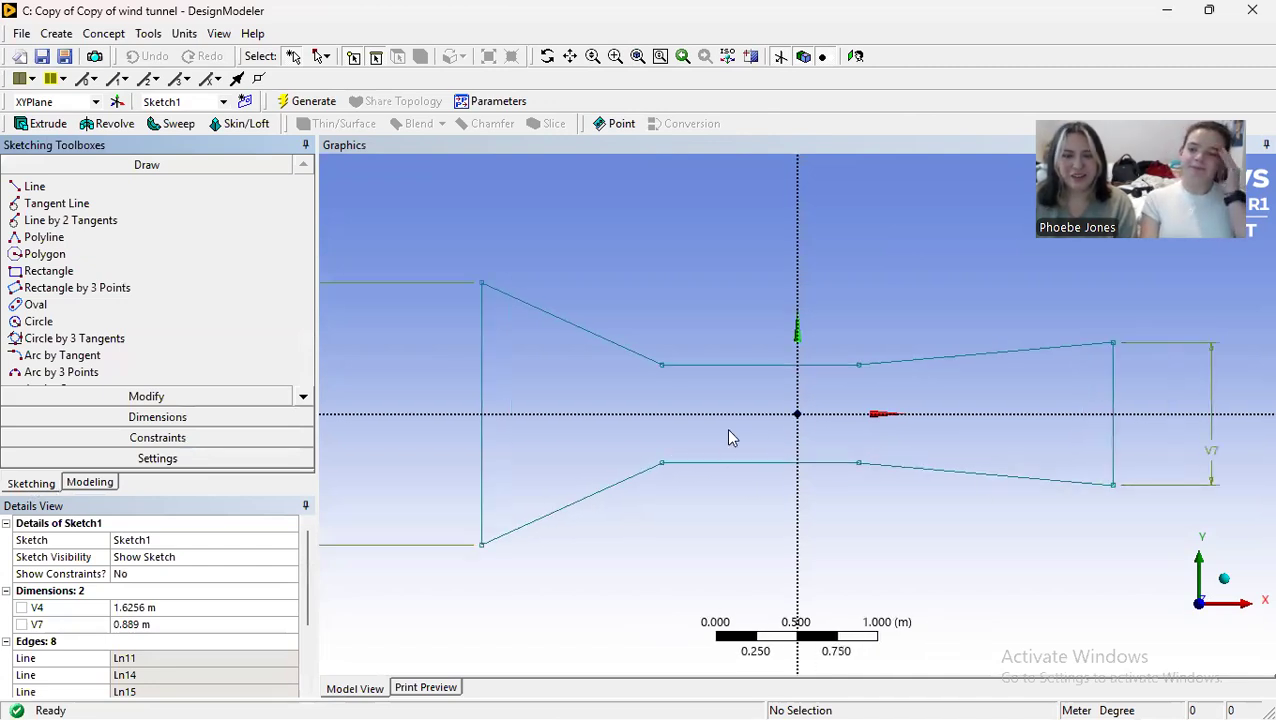
{"action": "scroll", "coordinate": [758, 421], "scroll_direction": "up", "scroll_amount": 2}
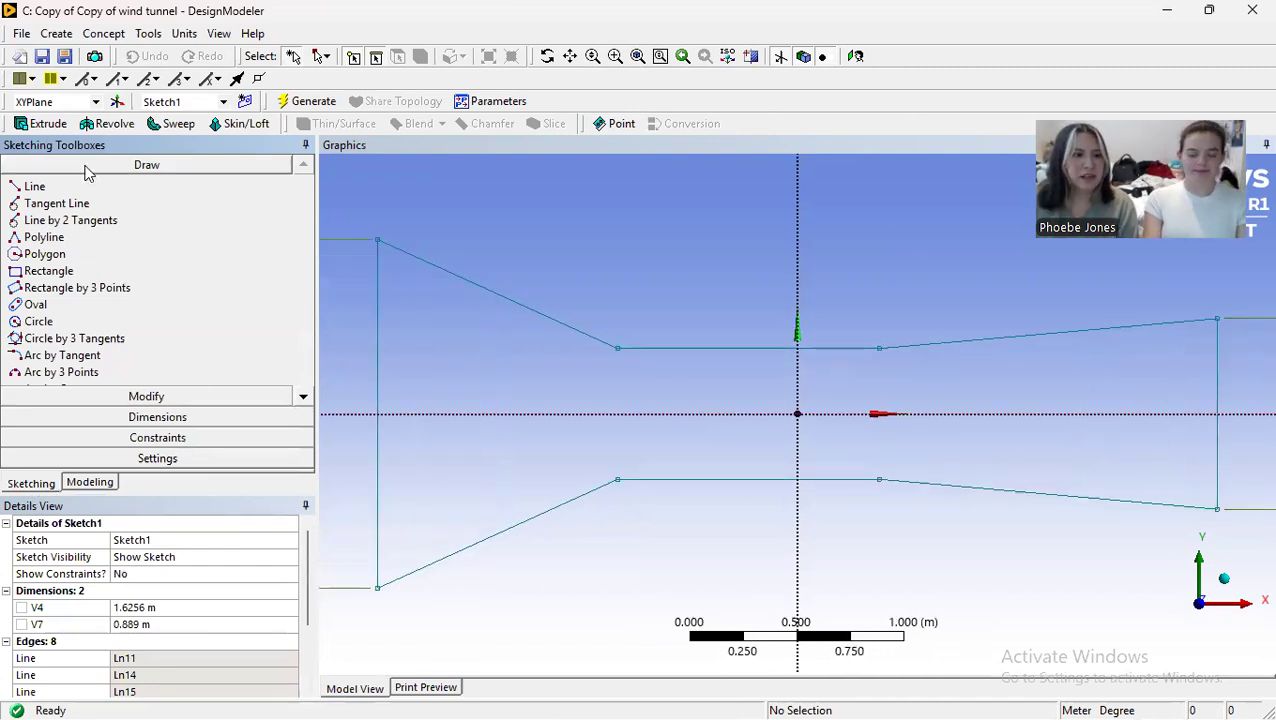
{"action": "left_click", "coordinate": [94, 272]}
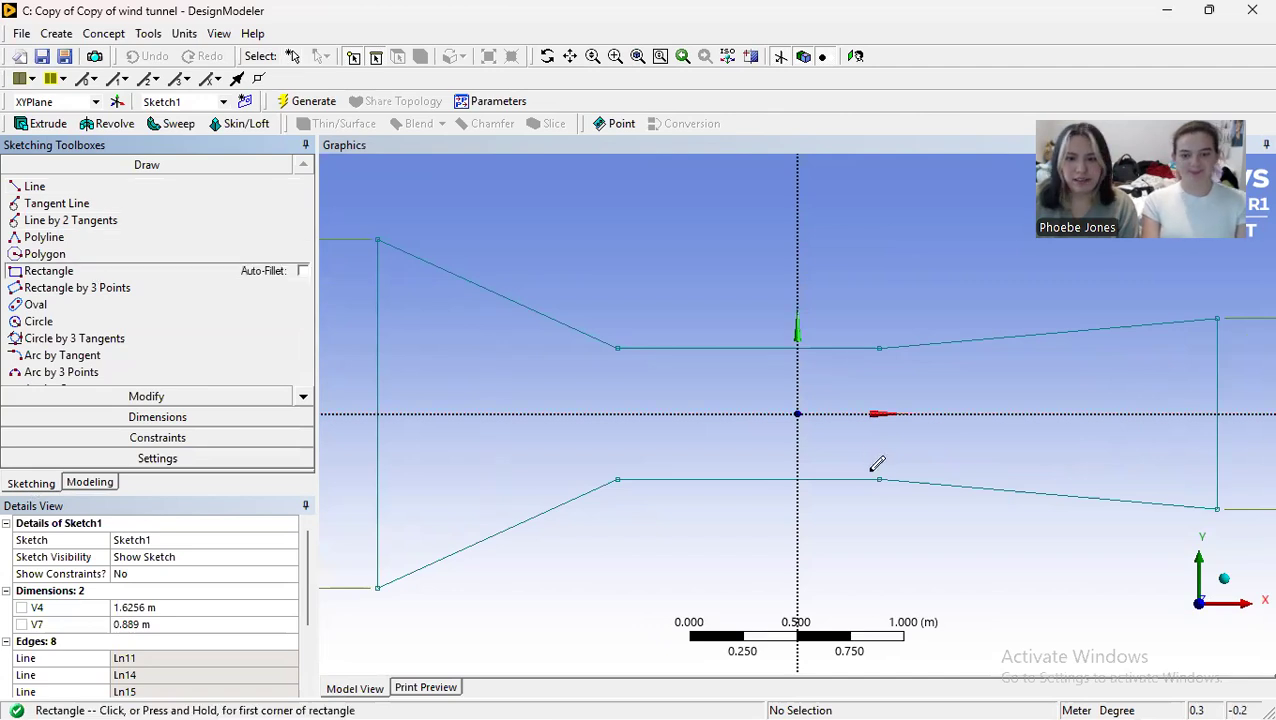
{"action": "left_click", "coordinate": [797, 411]}
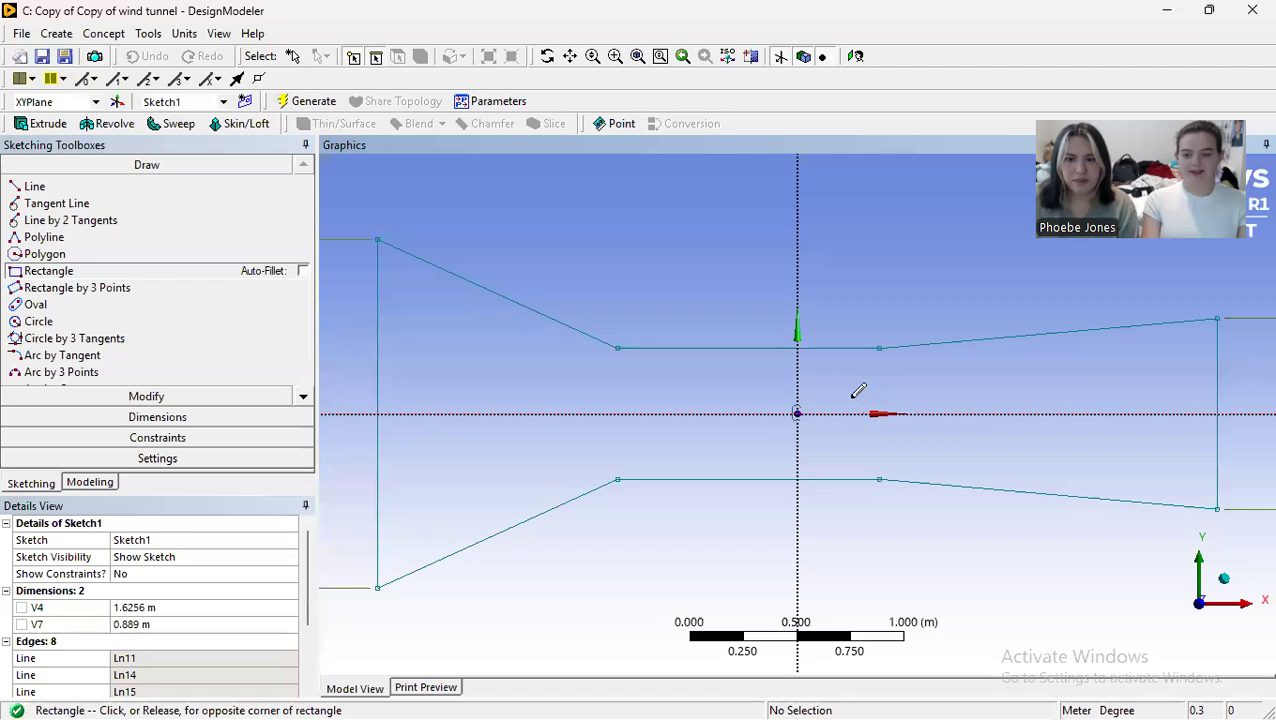
{"action": "left_click", "coordinate": [913, 397]}
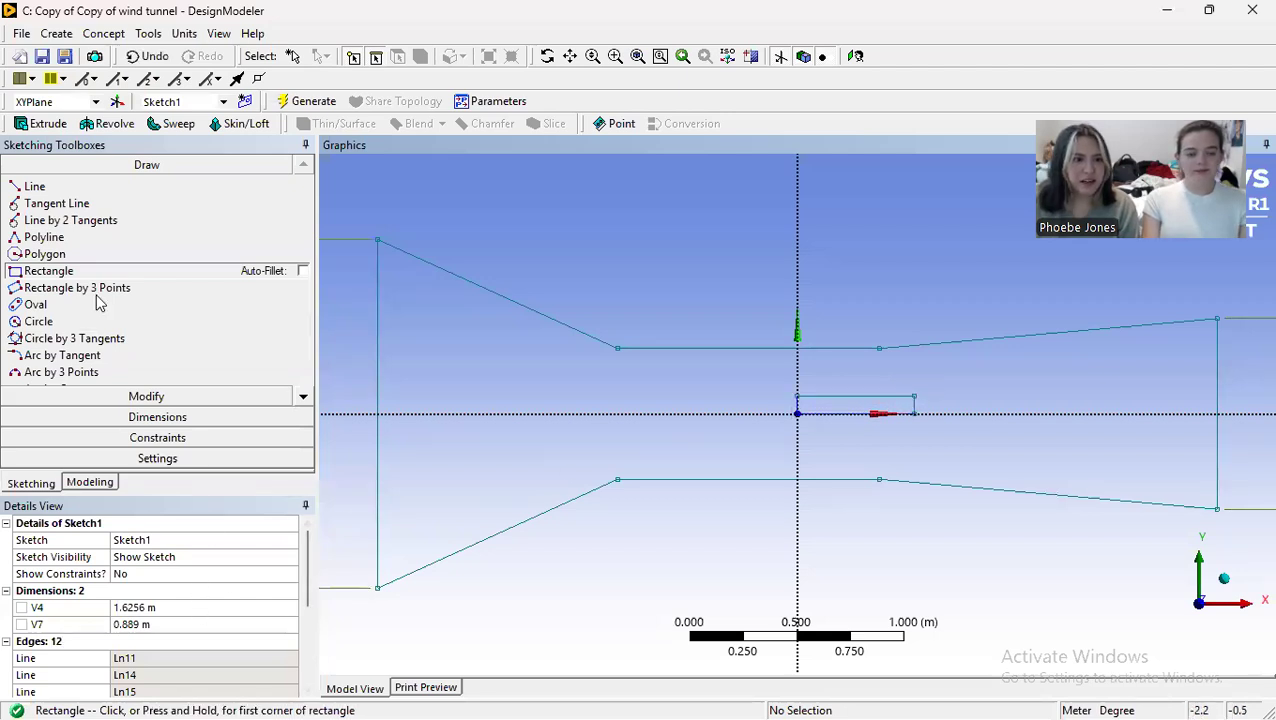
Step: Add a horizontal dimension along the rectangle's upper edge and set its length to 0.5 m
{"action": "left_click", "coordinate": [150, 417]}
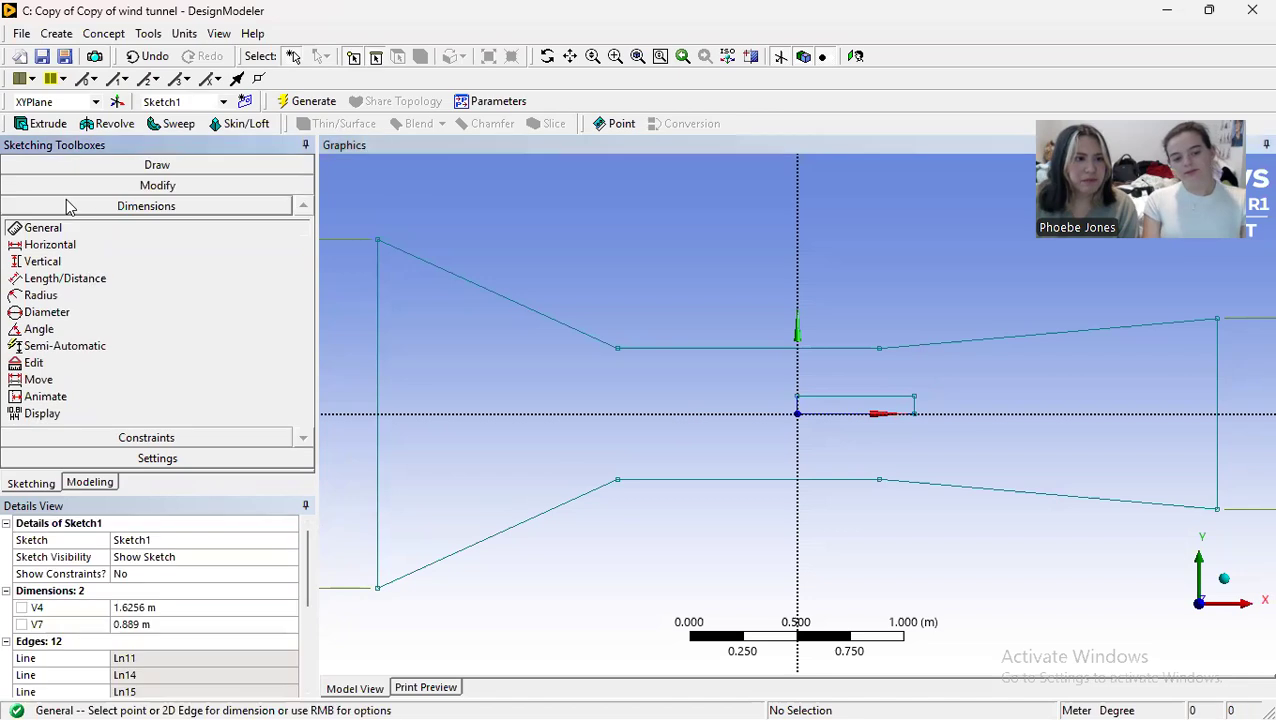
{"action": "left_click", "coordinate": [84, 248]}
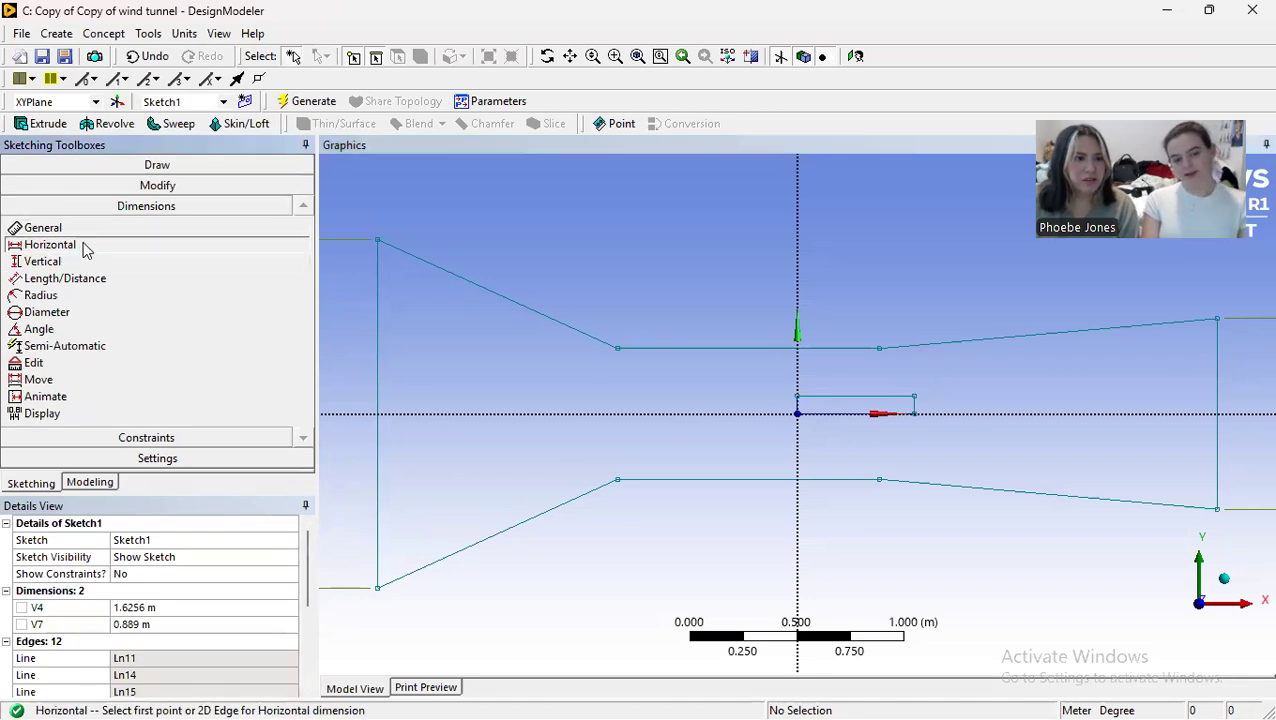
{"action": "left_click", "coordinate": [798, 399]}
{"action": "left_click", "coordinate": [914, 397]}
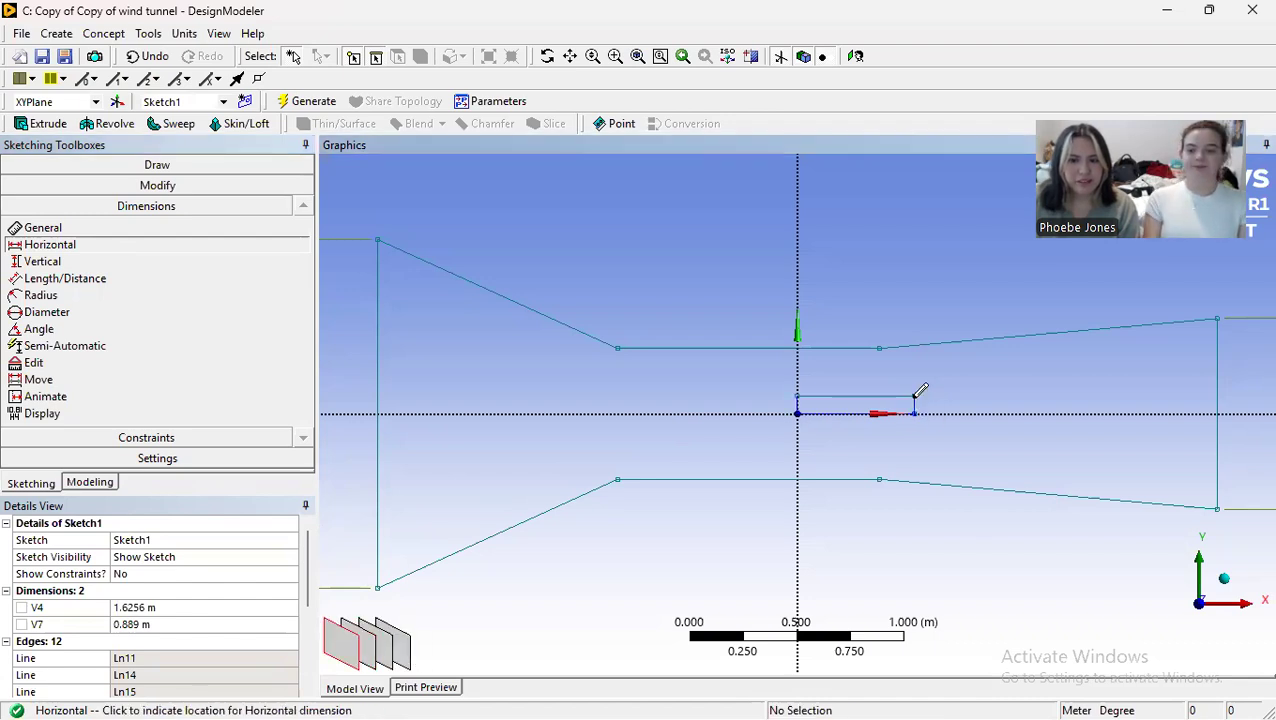
{"action": "left_click", "coordinate": [857, 385]}
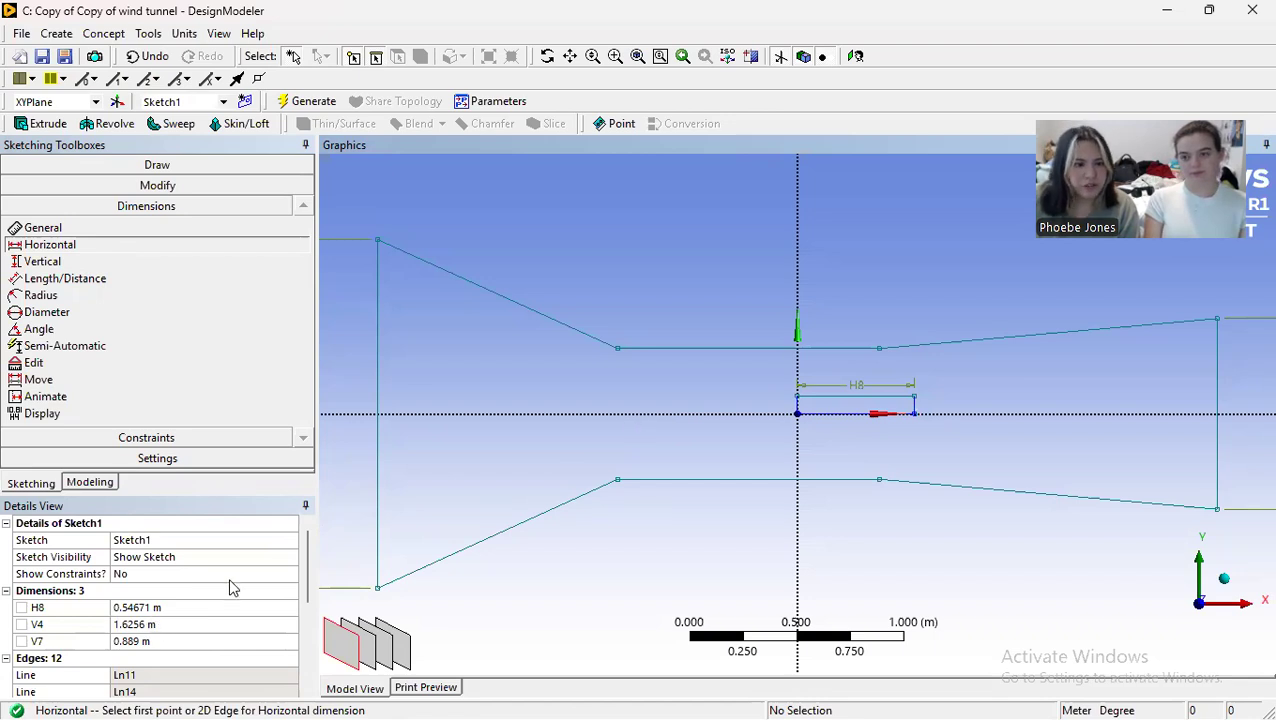
{"action": "left_click", "coordinate": [145, 607]}
{"action": "type", "text": "."}
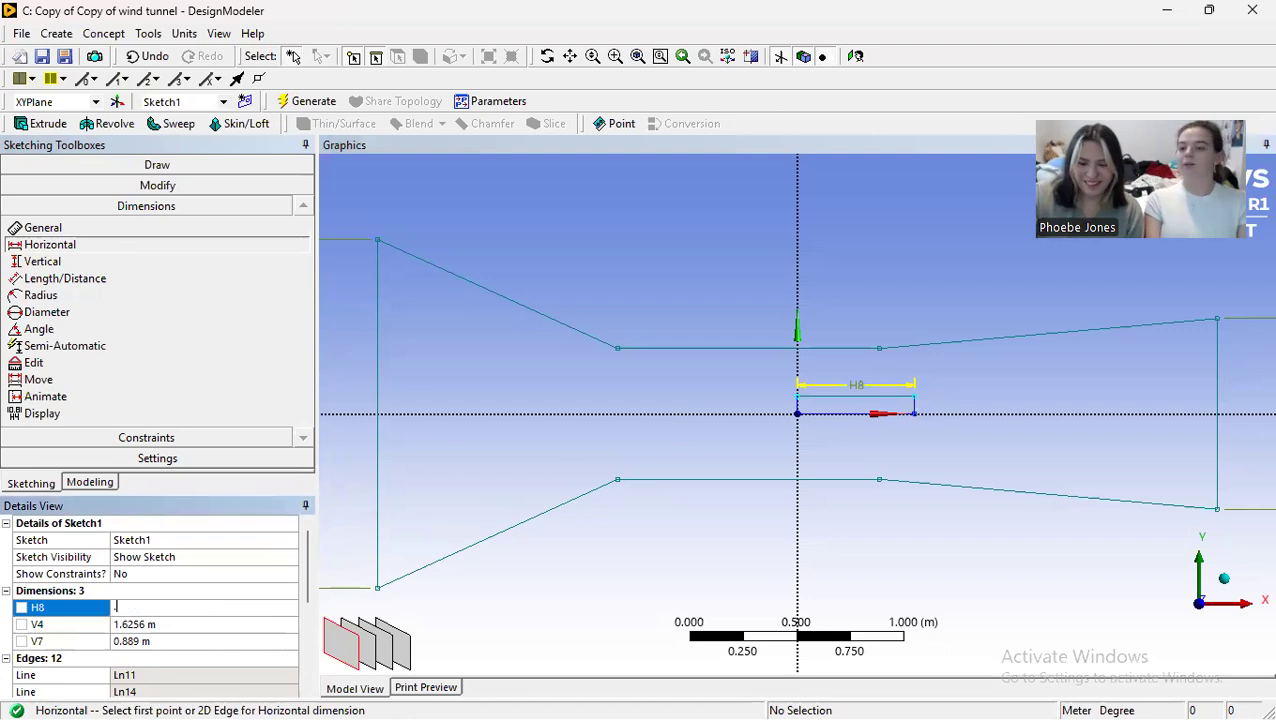
{"action": "type", "text": "5"}
{"action": "key", "text": "Return"}
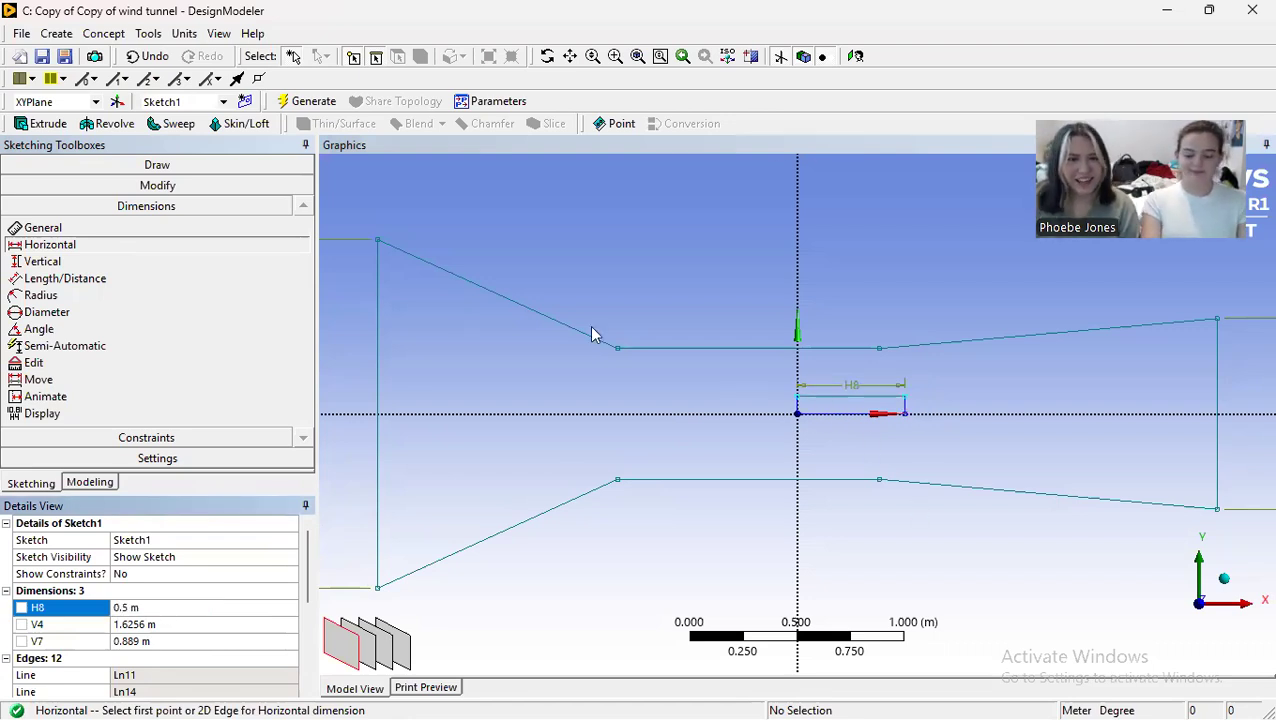
Step: Add a vertical dimension to the rectangle's height at the origin and set it to 0.0005 m
{"action": "left_click", "coordinate": [71, 266]}
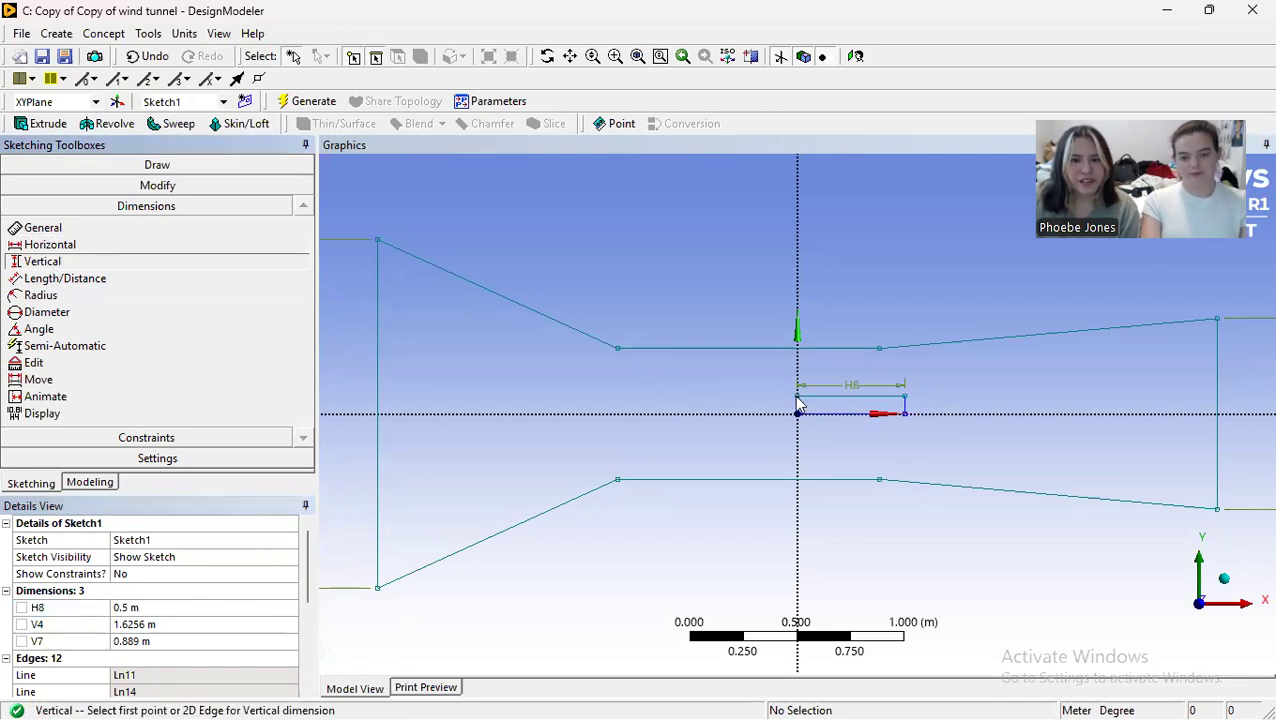
{"action": "left_click", "coordinate": [798, 413]}
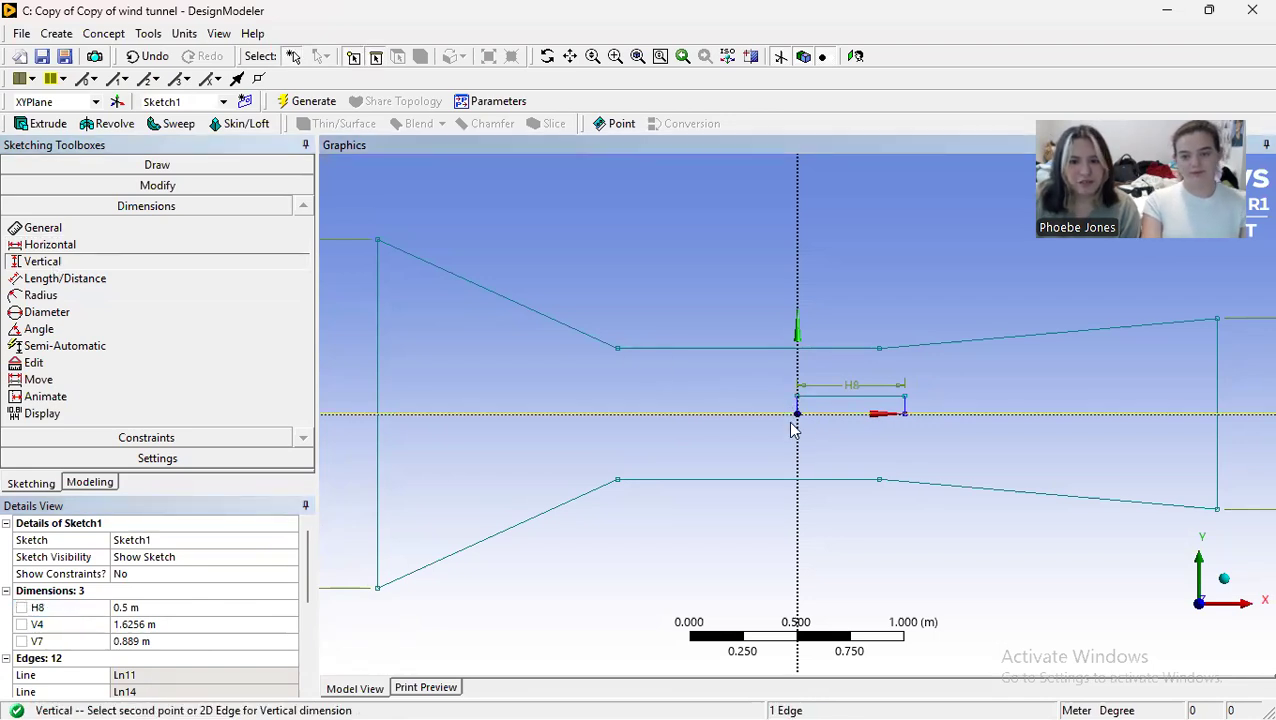
{"action": "left_click", "coordinate": [799, 398]}
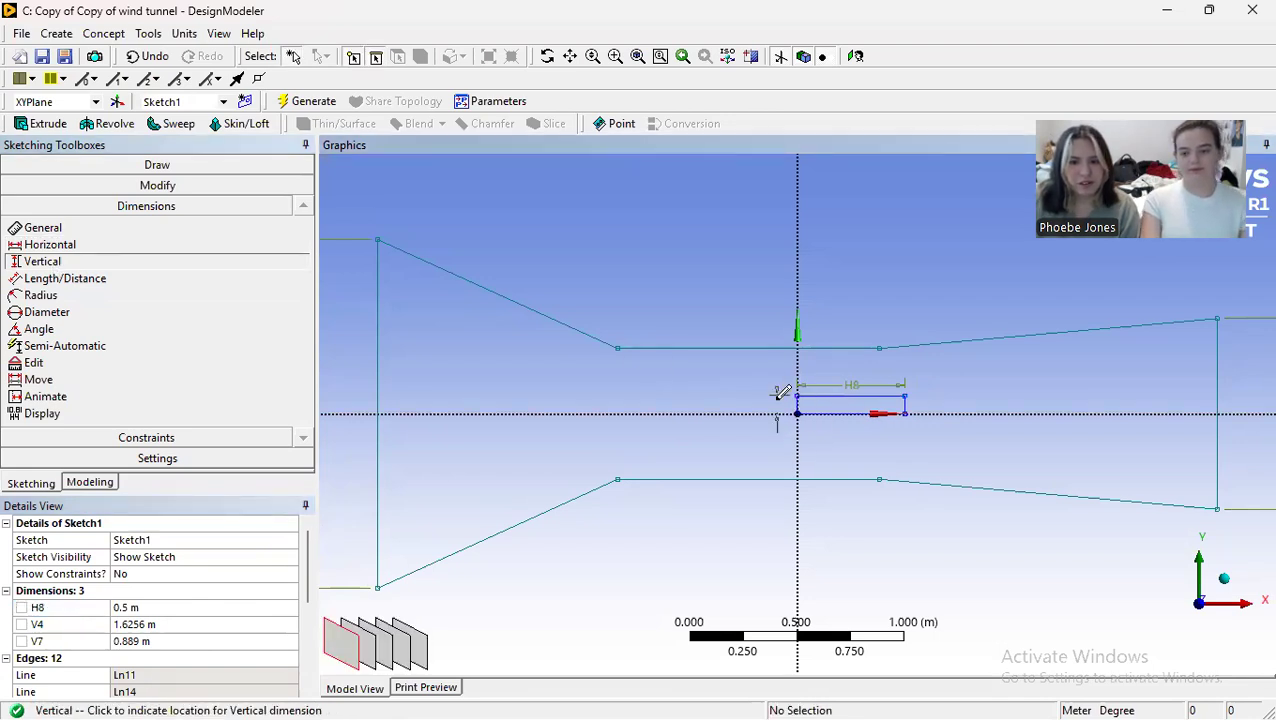
{"action": "left_click", "coordinate": [776, 412]}
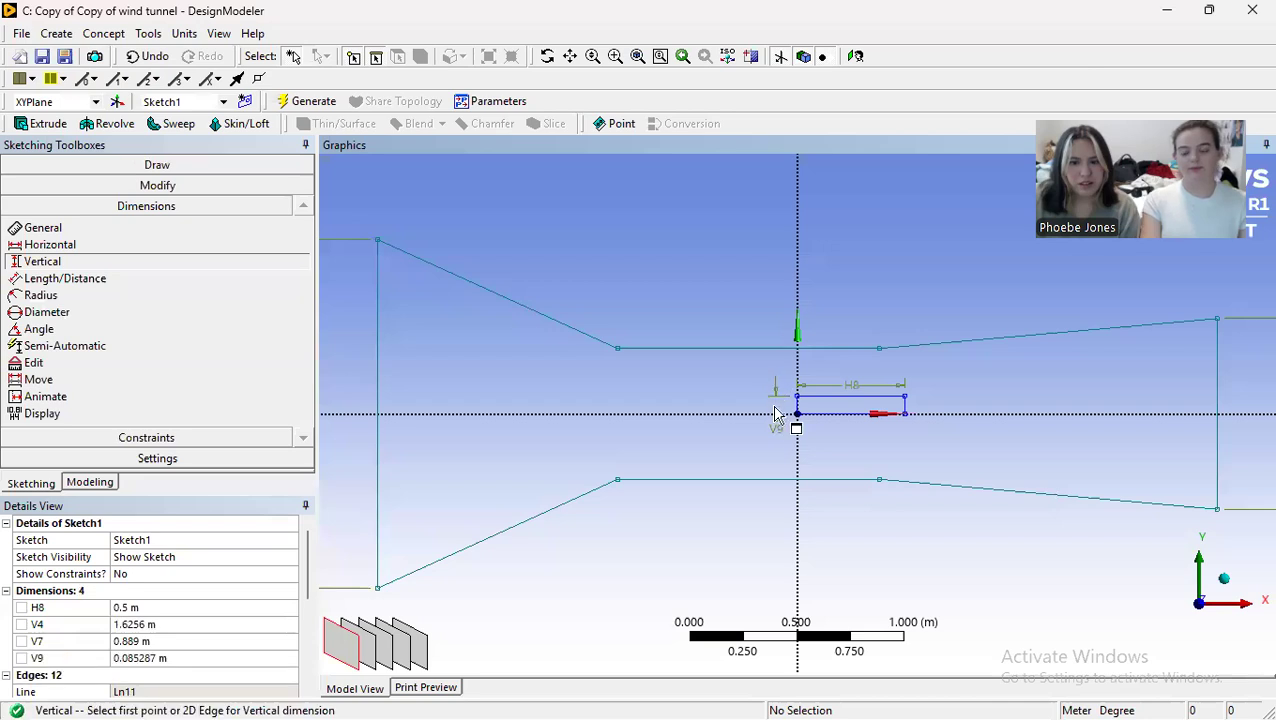
{"action": "left_click", "coordinate": [153, 659]}
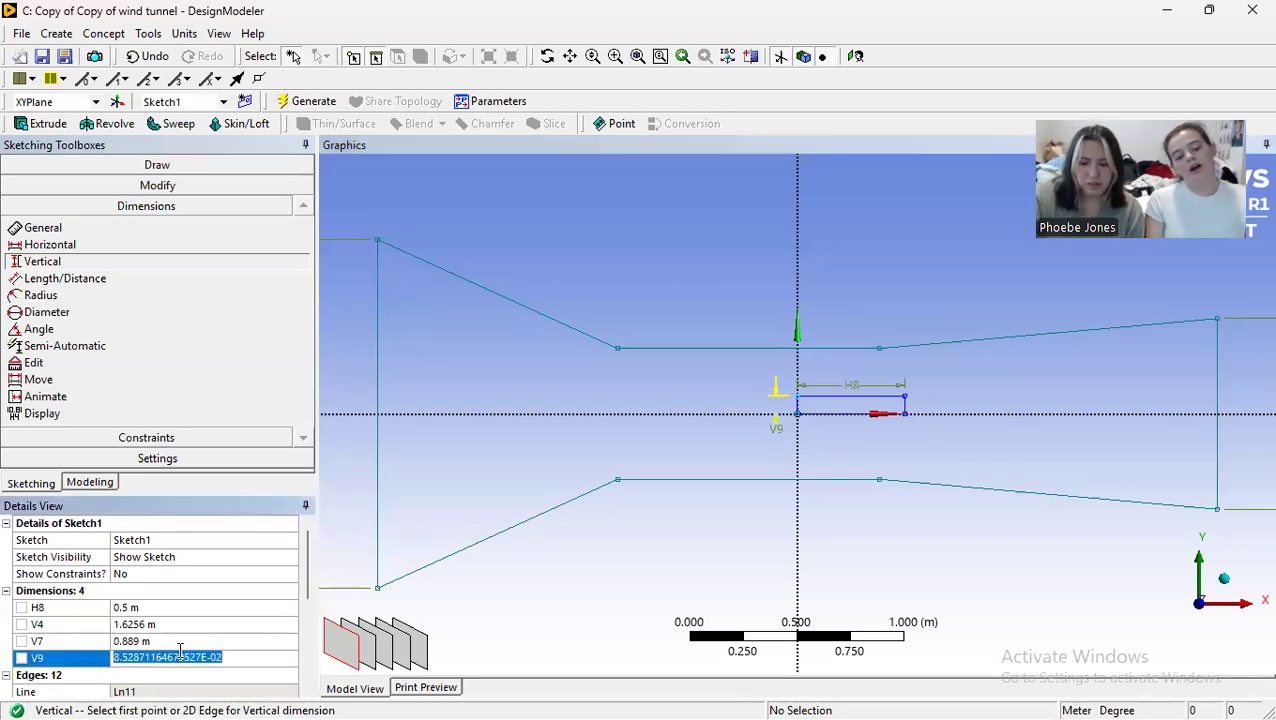
{"action": "type", "text": "0.0005"}
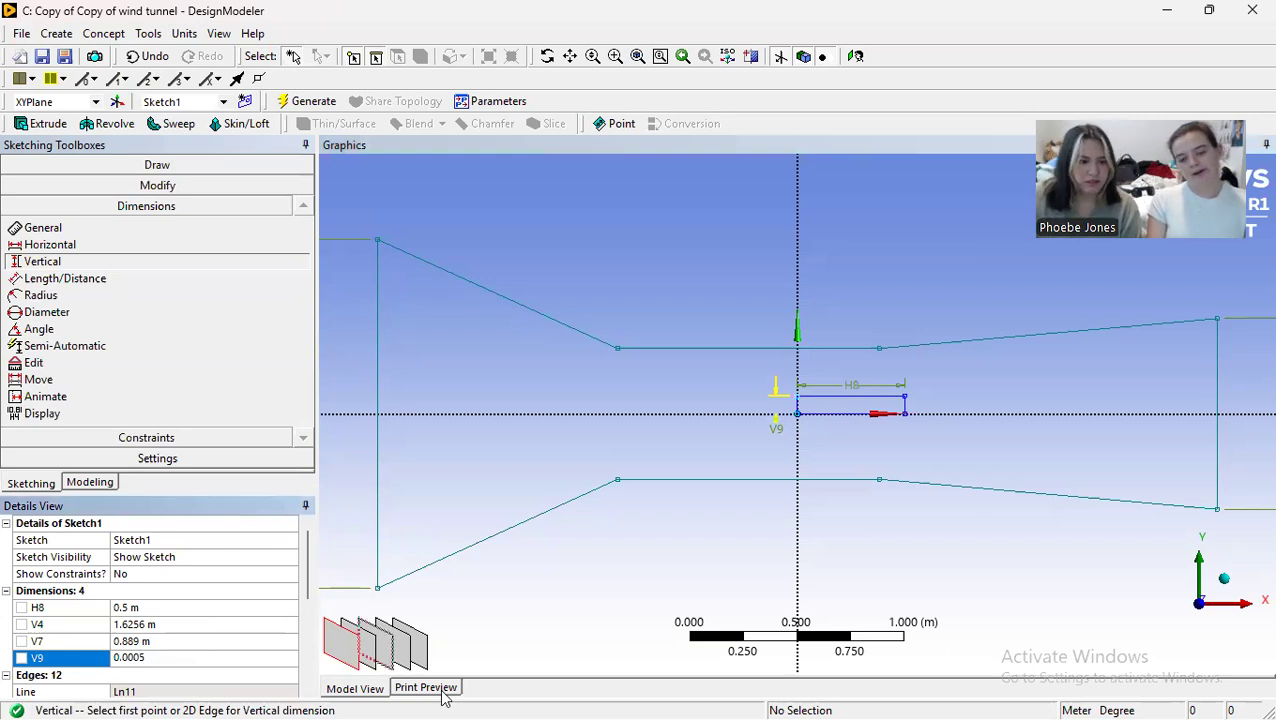
{"action": "key", "text": "Return"}
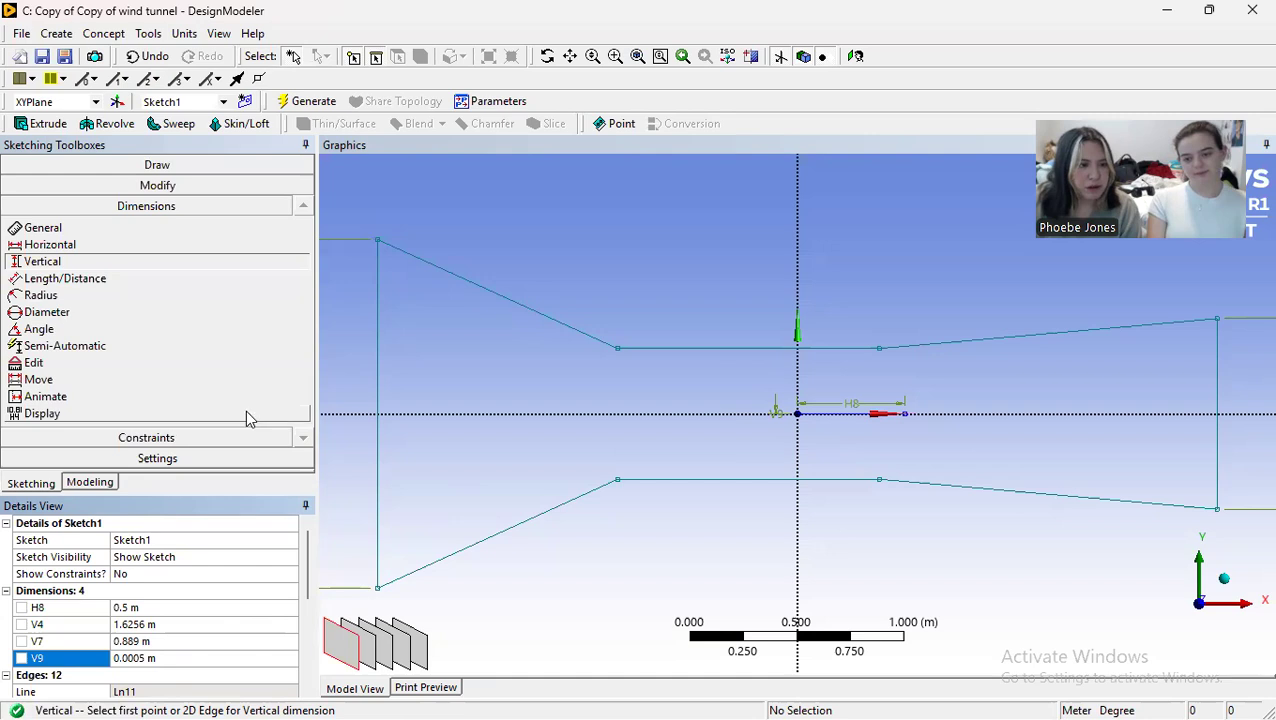
Step: Try to apply a Midpoint constraint between the thin plate's long edge and the origin
{"action": "scroll", "coordinate": [880, 425], "scroll_direction": "up", "scroll_amount": 3}
{"action": "scroll", "coordinate": [880, 425], "scroll_direction": "up", "scroll_amount": 10}
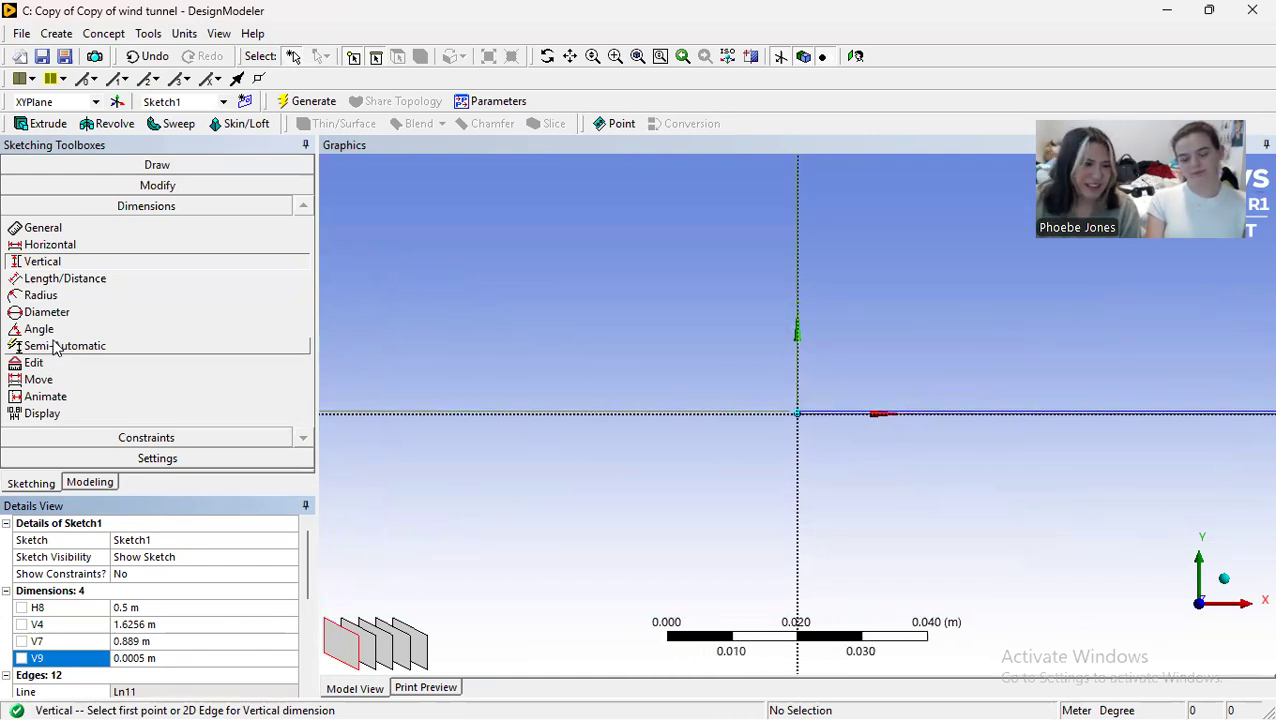
{"action": "left_click", "coordinate": [152, 440]}
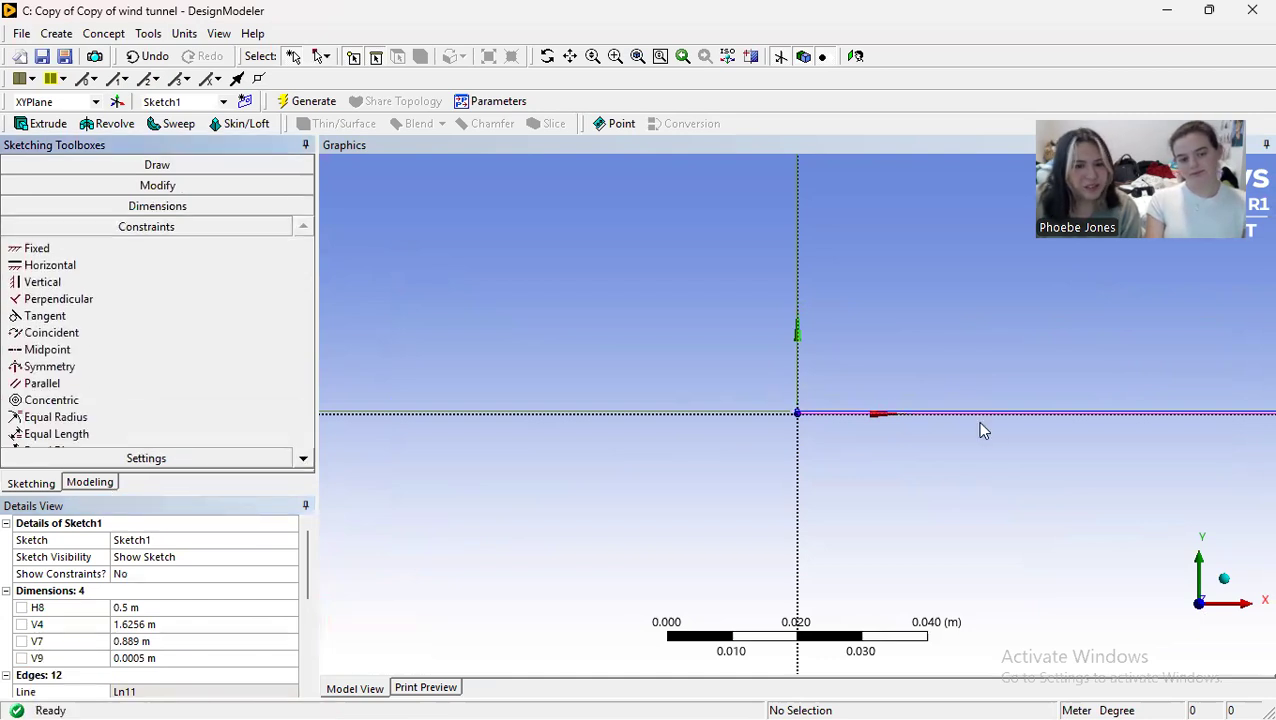
{"action": "left_click", "coordinate": [47, 349]}
{"action": "left_click", "coordinate": [1119, 419]}
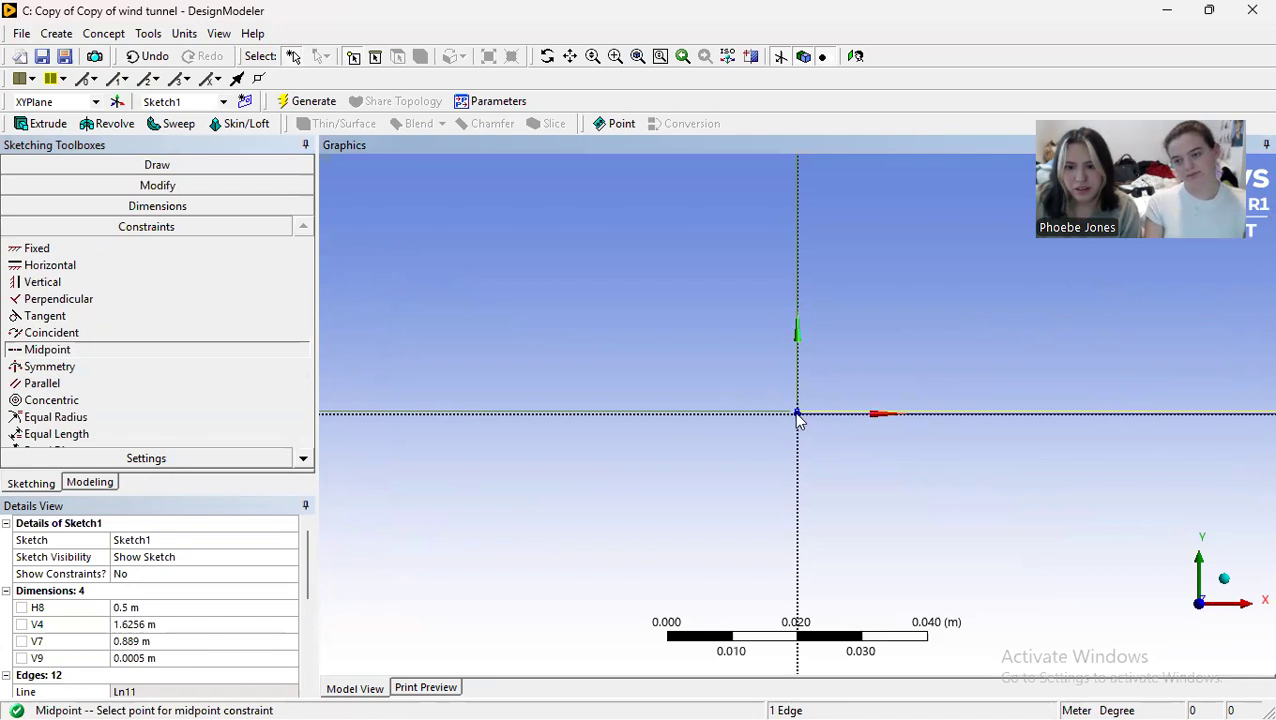
{"action": "left_click", "coordinate": [799, 418]}
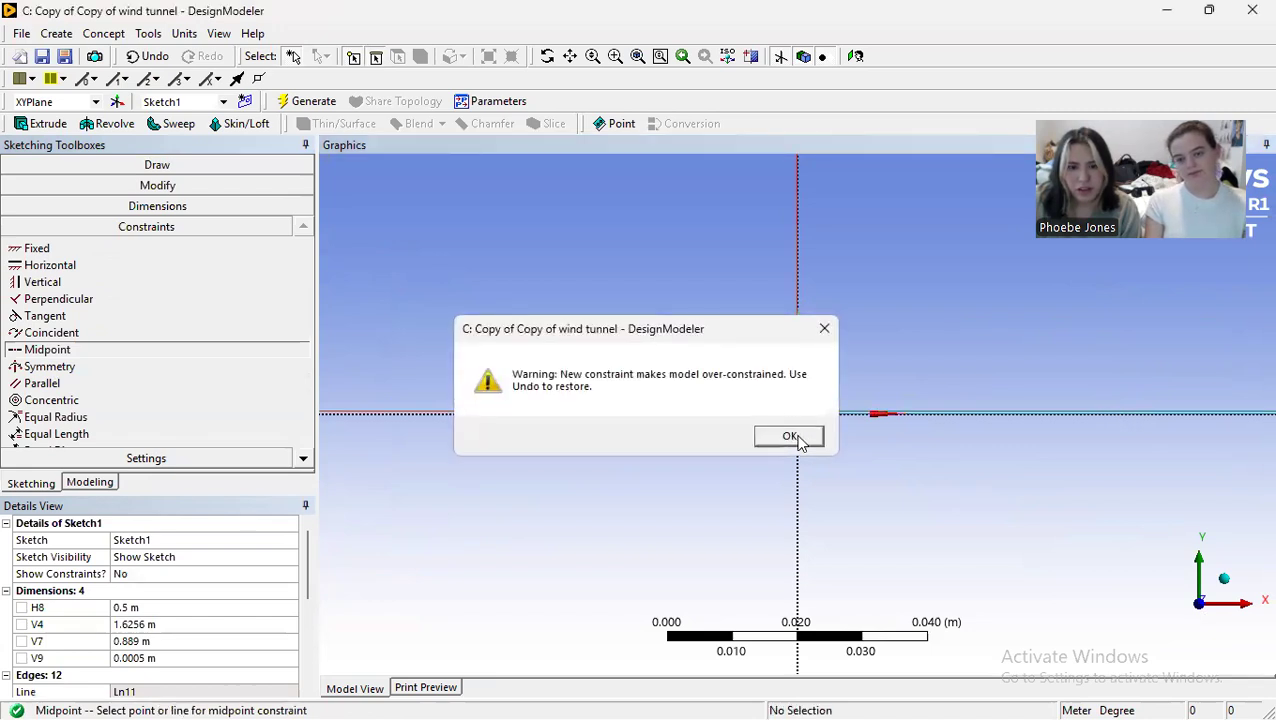
{"action": "left_click", "coordinate": [789, 437]}
{"action": "scroll", "coordinate": [785, 433], "scroll_direction": "down", "scroll_amount": 4}
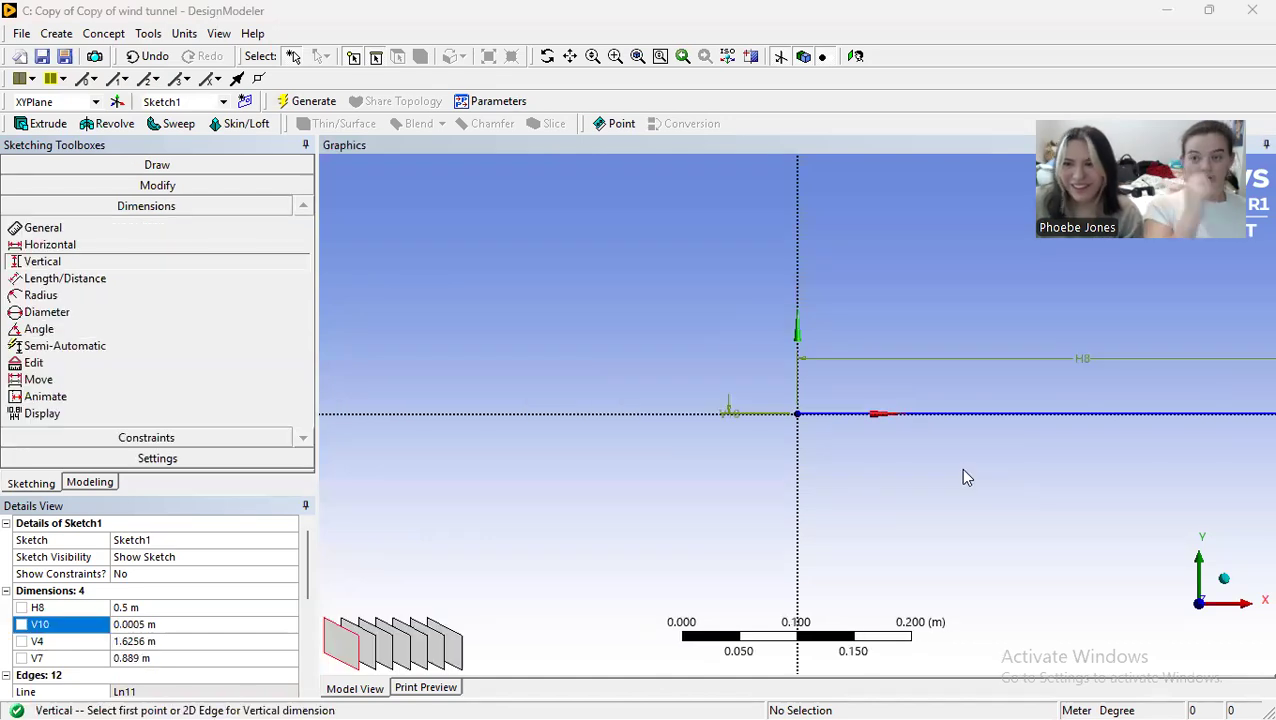
Step: Try the Midpoint constraint again, picking the redrawn plate's long edge and the origin to centre it
{"action": "left_click", "coordinate": [110, 437]}
{"action": "left_click", "coordinate": [105, 336]}
{"action": "left_click", "coordinate": [105, 350]}
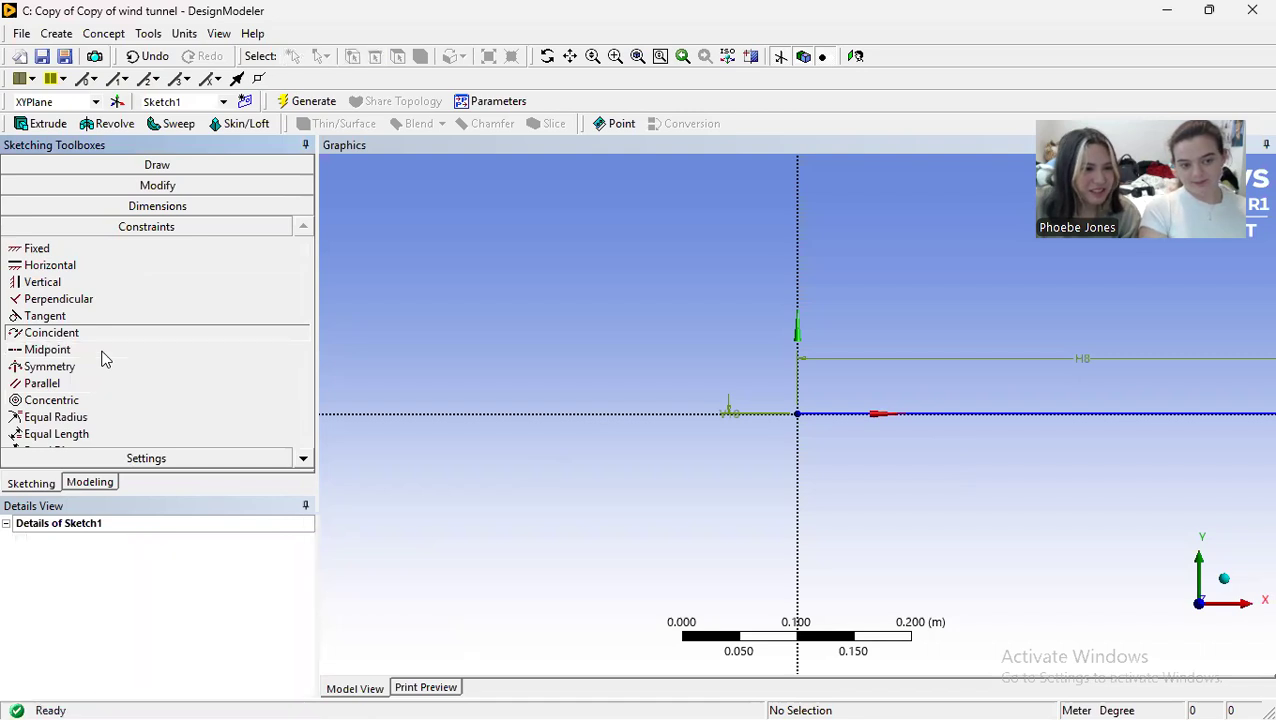
{"action": "left_click", "coordinate": [1026, 414]}
{"action": "left_click", "coordinate": [798, 414]}
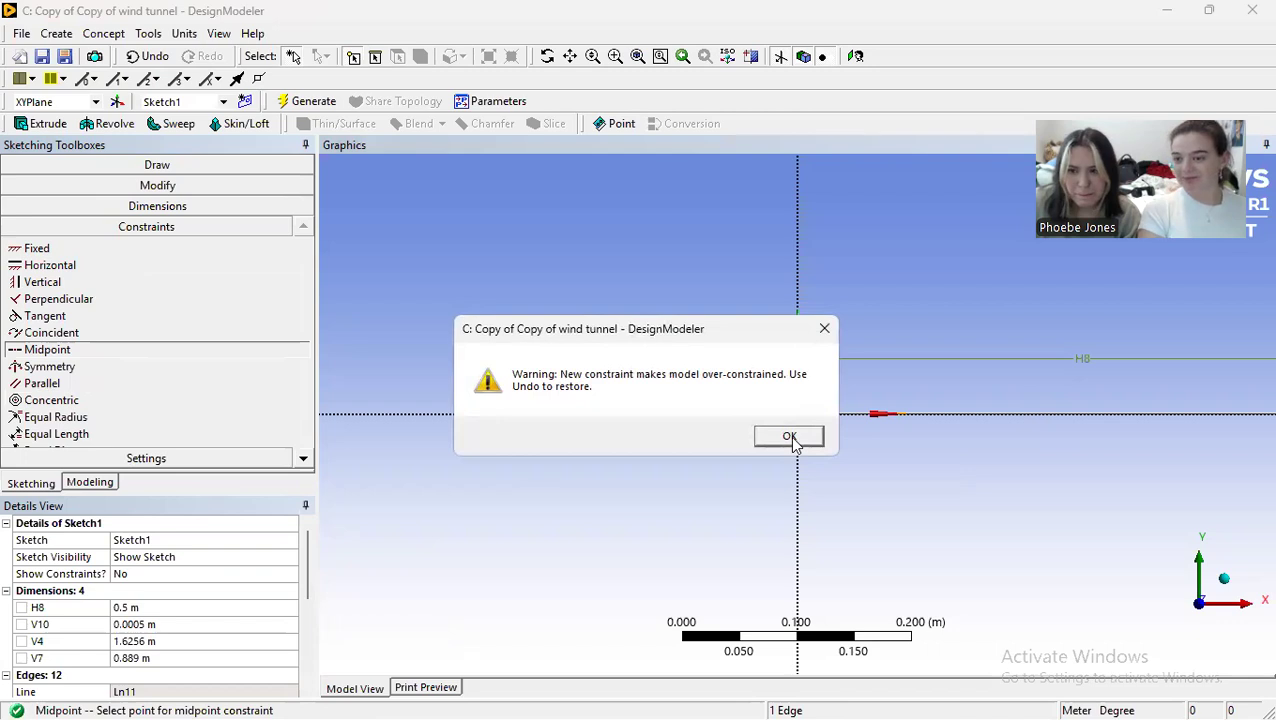
{"action": "left_click", "coordinate": [790, 438]}
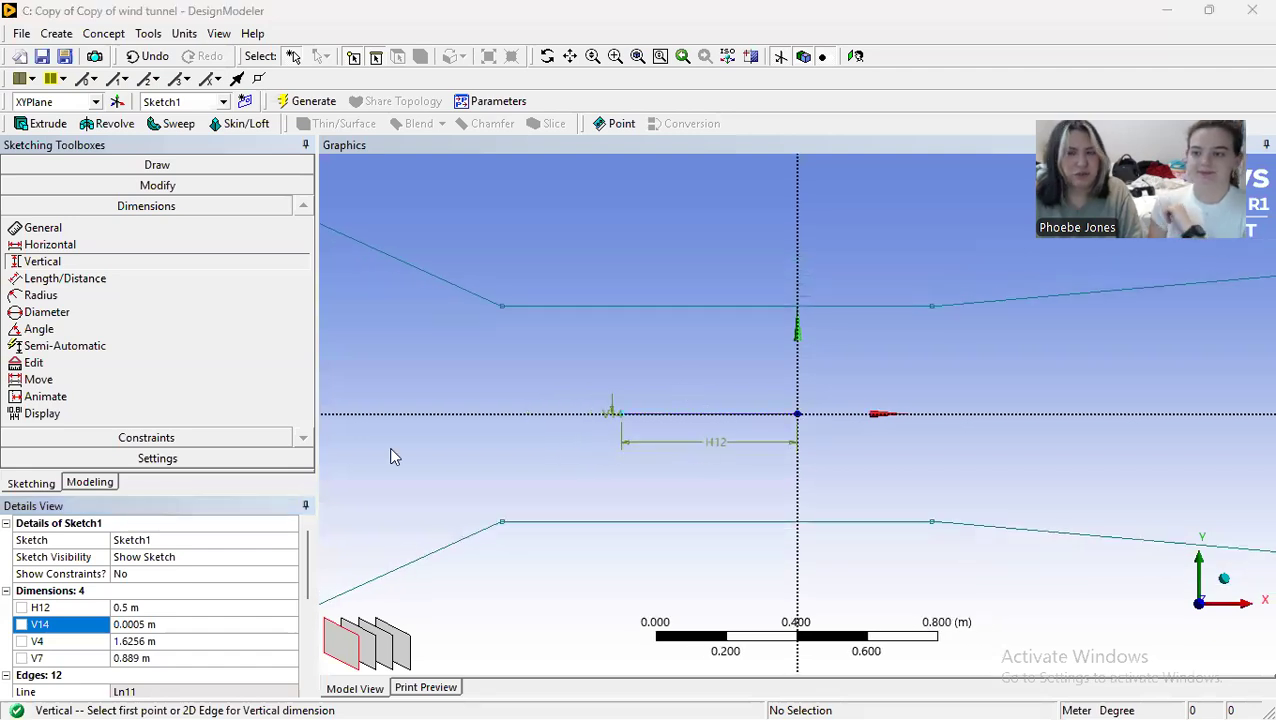
Step: Create a surface from all the tunnel and plate edges of Sketch1, with Add Material as the operation, and generate it
{"action": "scroll", "coordinate": [736, 442], "scroll_direction": "up", "scroll_amount": 2}
{"action": "scroll", "coordinate": [578, 430], "scroll_direction": "up", "scroll_amount": 10}
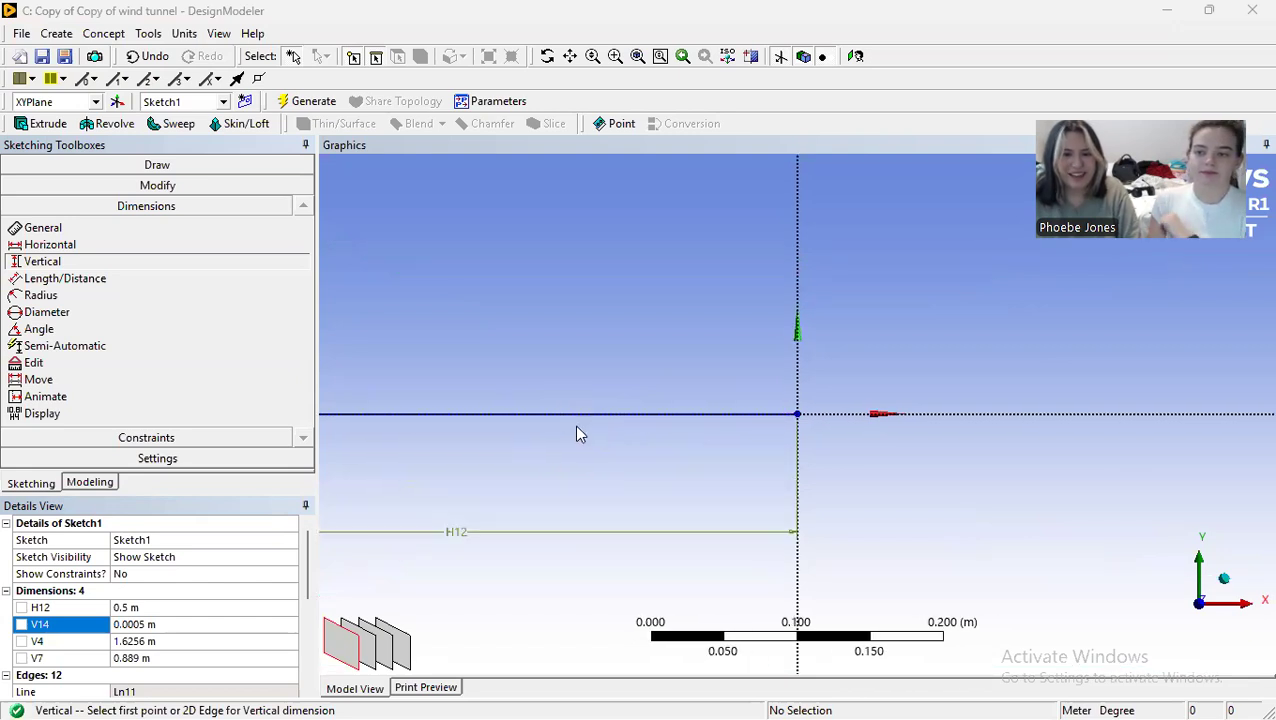
{"action": "scroll", "coordinate": [591, 378], "scroll_direction": "down", "scroll_amount": 10}
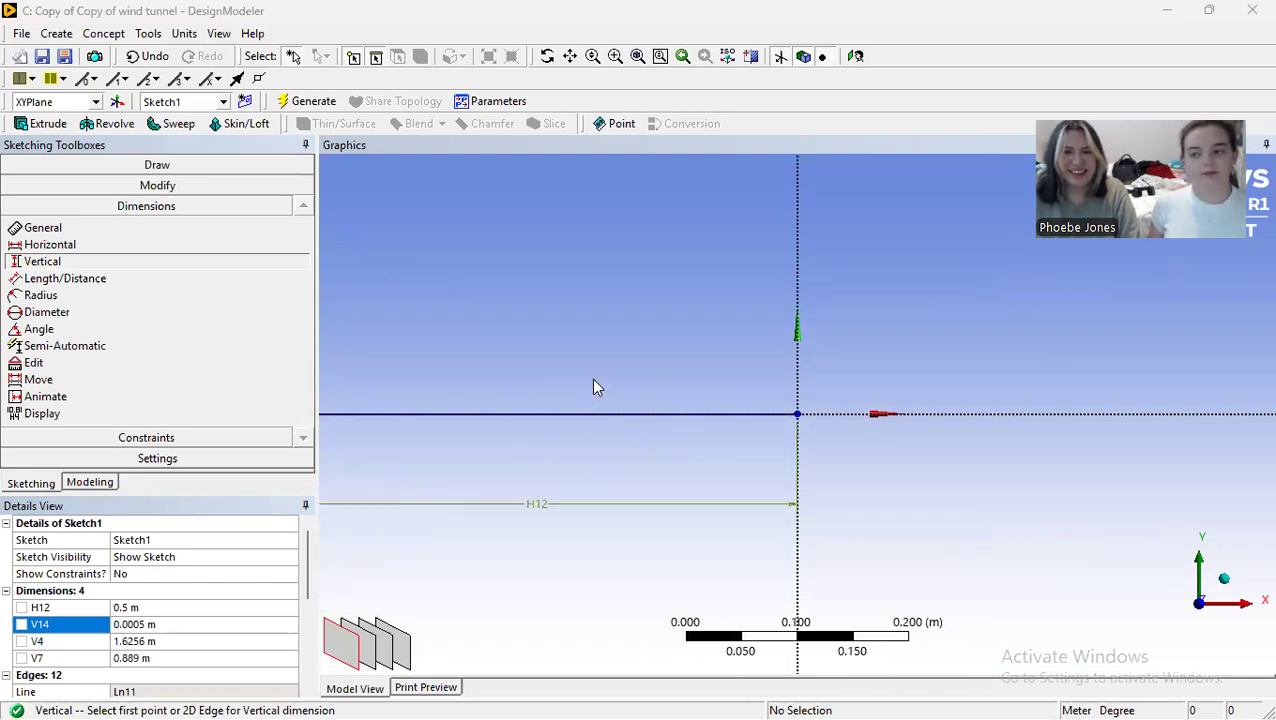
{"action": "scroll", "coordinate": [594, 375], "scroll_direction": "down", "scroll_amount": 1}
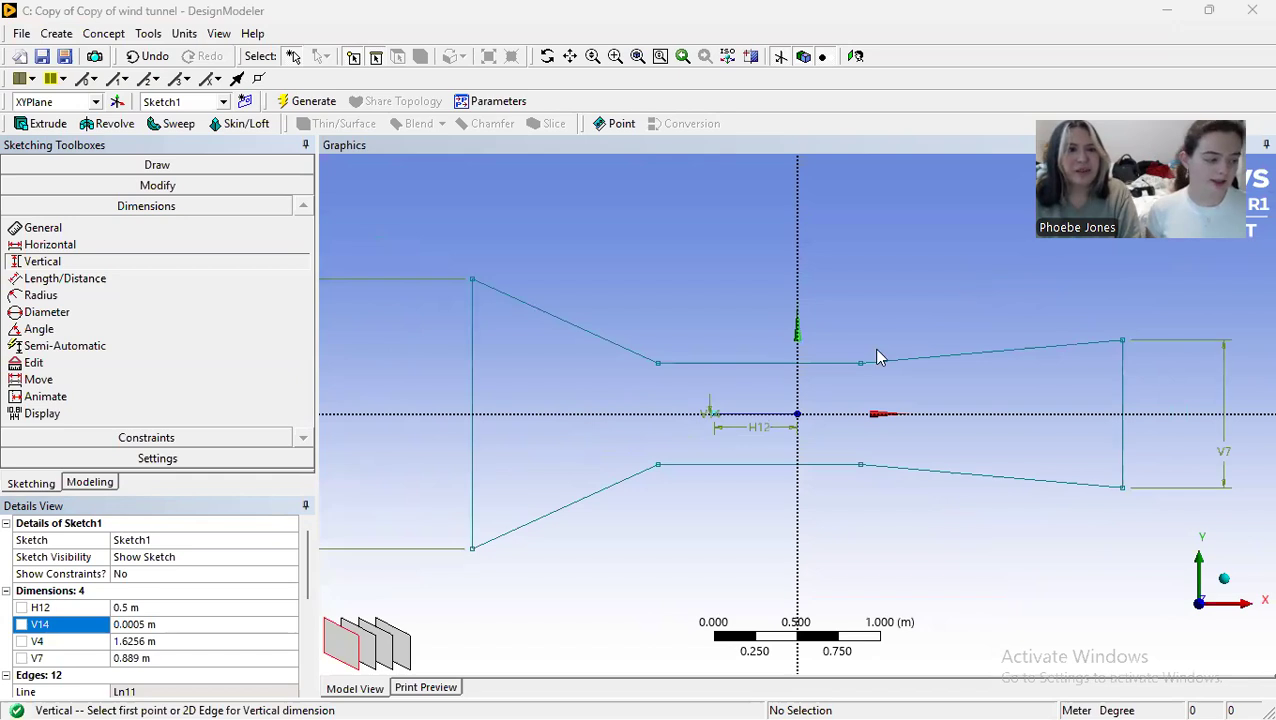
{"action": "left_click", "coordinate": [103, 33]}
{"action": "left_click", "coordinate": [150, 168]}
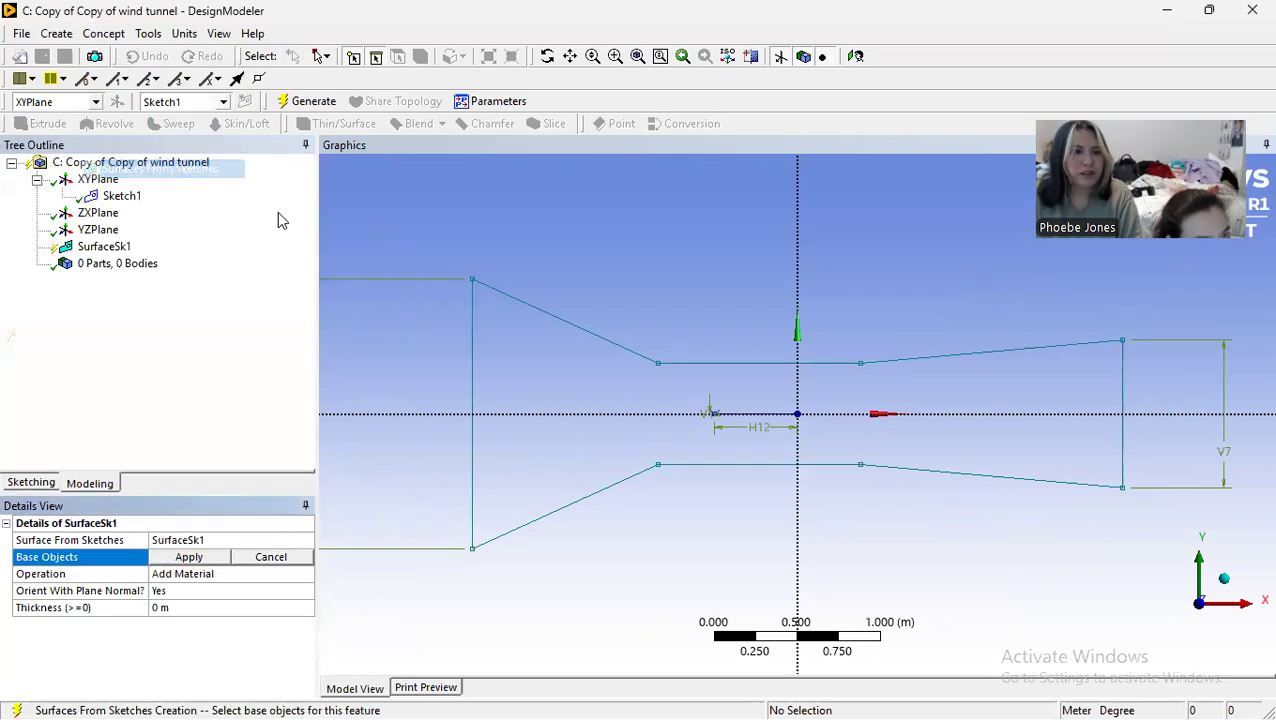
{"action": "left_click", "coordinate": [321, 56]}
{"action": "left_click", "coordinate": [341, 100]}
{"action": "mouse_move", "coordinate": [397, 219]}
{"action": "left_mouse_down"}
{"action": "mouse_move", "coordinate": [496, 285]}
{"action": "mouse_move", "coordinate": [1114, 527]}
{"action": "mouse_move", "coordinate": [1172, 574]}
{"action": "left_mouse_up"}
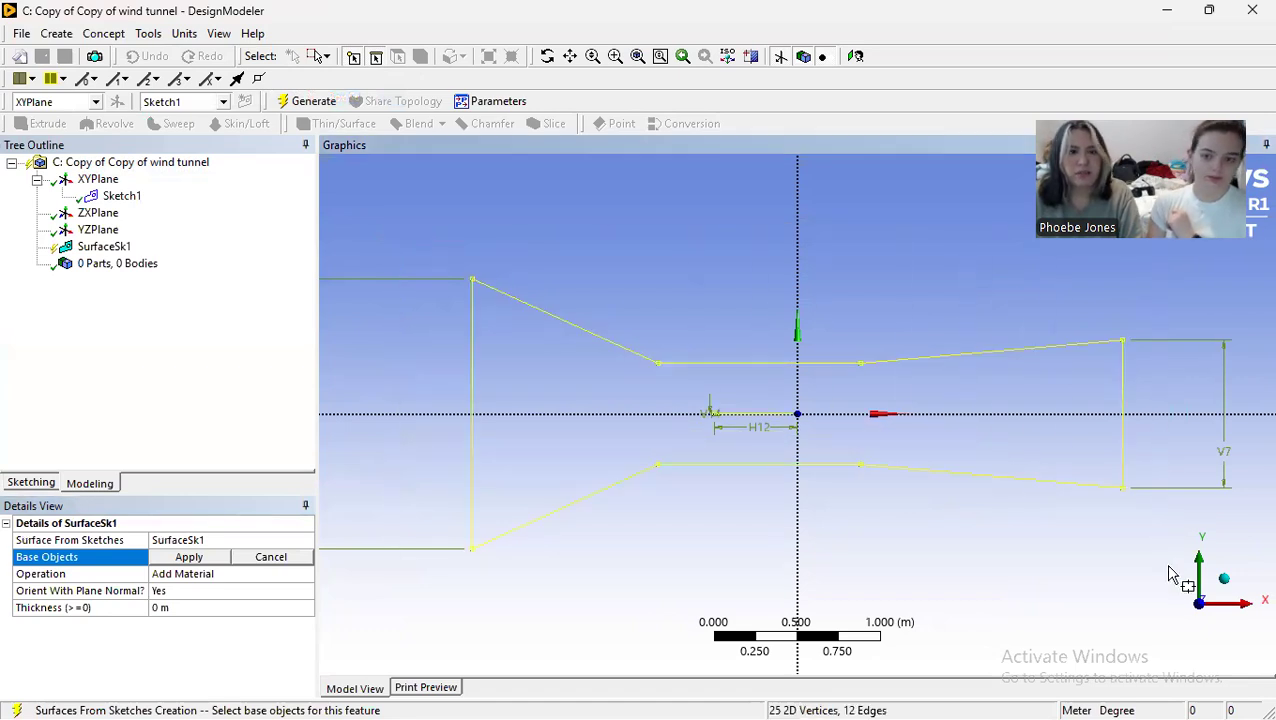
{"action": "left_click", "coordinate": [300, 101]}
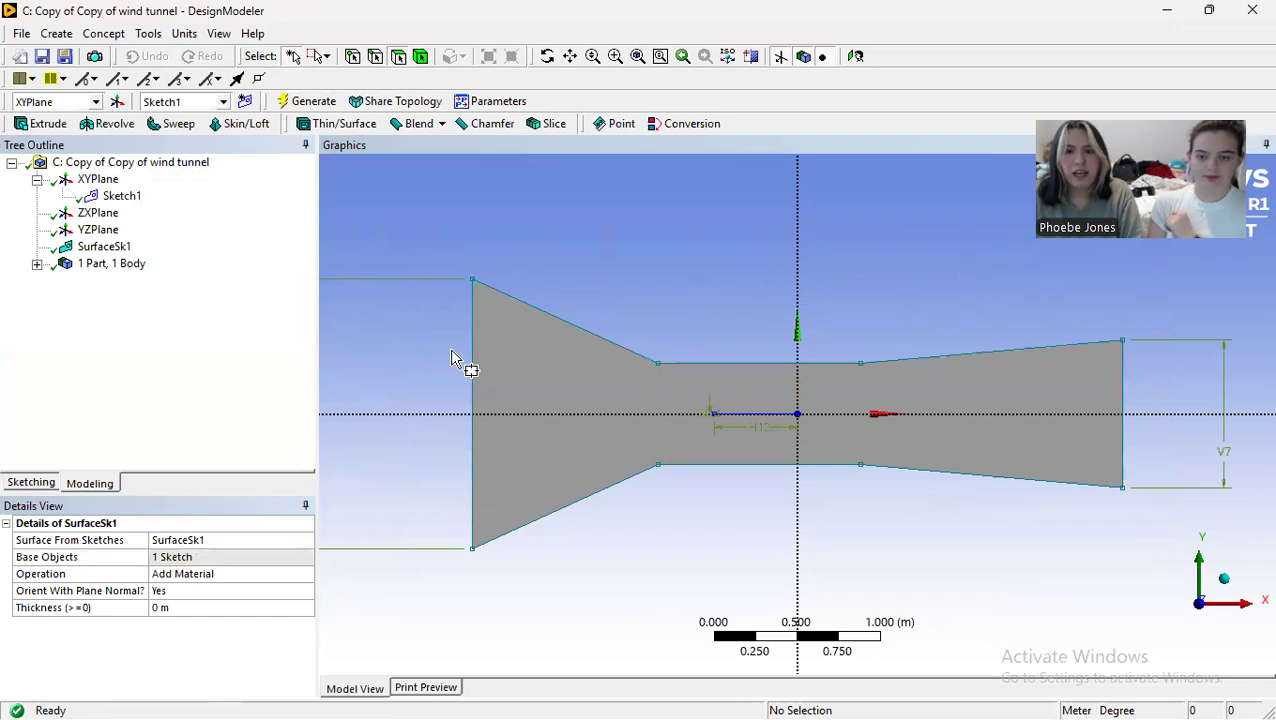
Step: Switch to Workbench and open the mesh of the Copy of Copy of wind tunnel system, with a face-on XY view and edge selection set
{"action": "scroll", "coordinate": [686, 418], "scroll_direction": "up", "scroll_amount": 5}
{"action": "scroll", "coordinate": [565, 417], "scroll_direction": "up", "scroll_amount": 10}
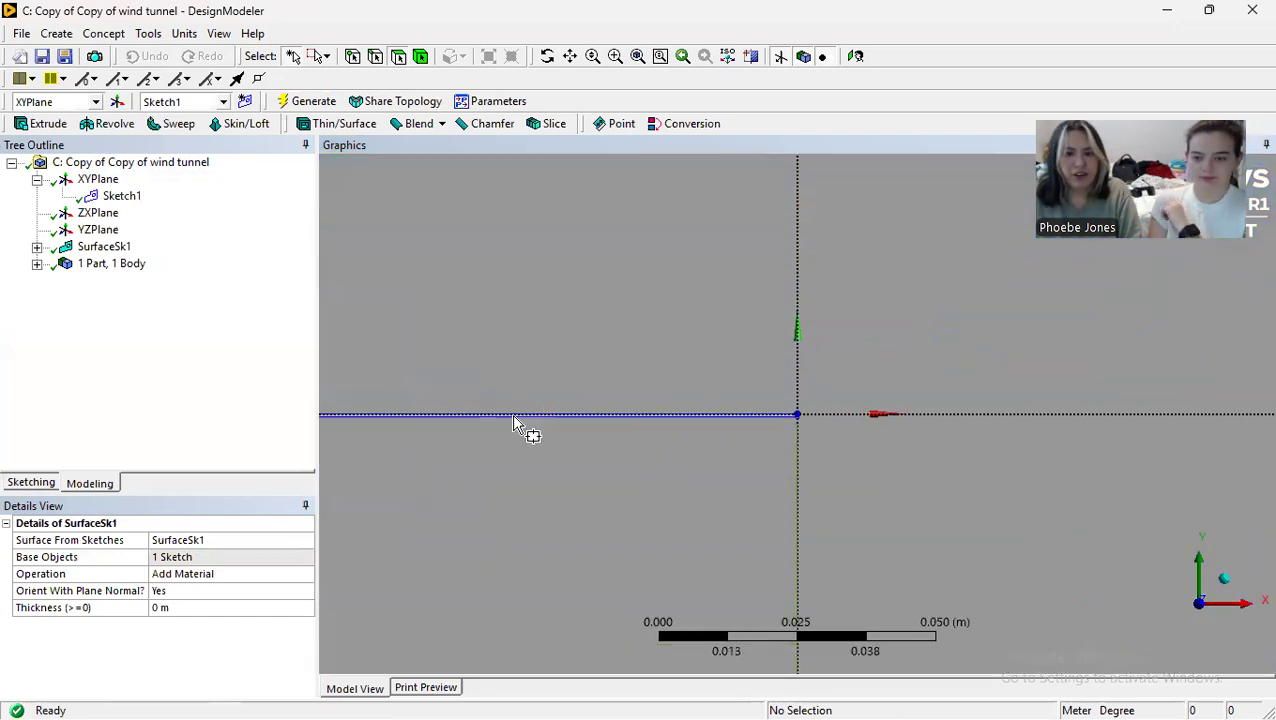
{"action": "scroll", "coordinate": [580, 432], "scroll_direction": "down", "scroll_amount": 6}
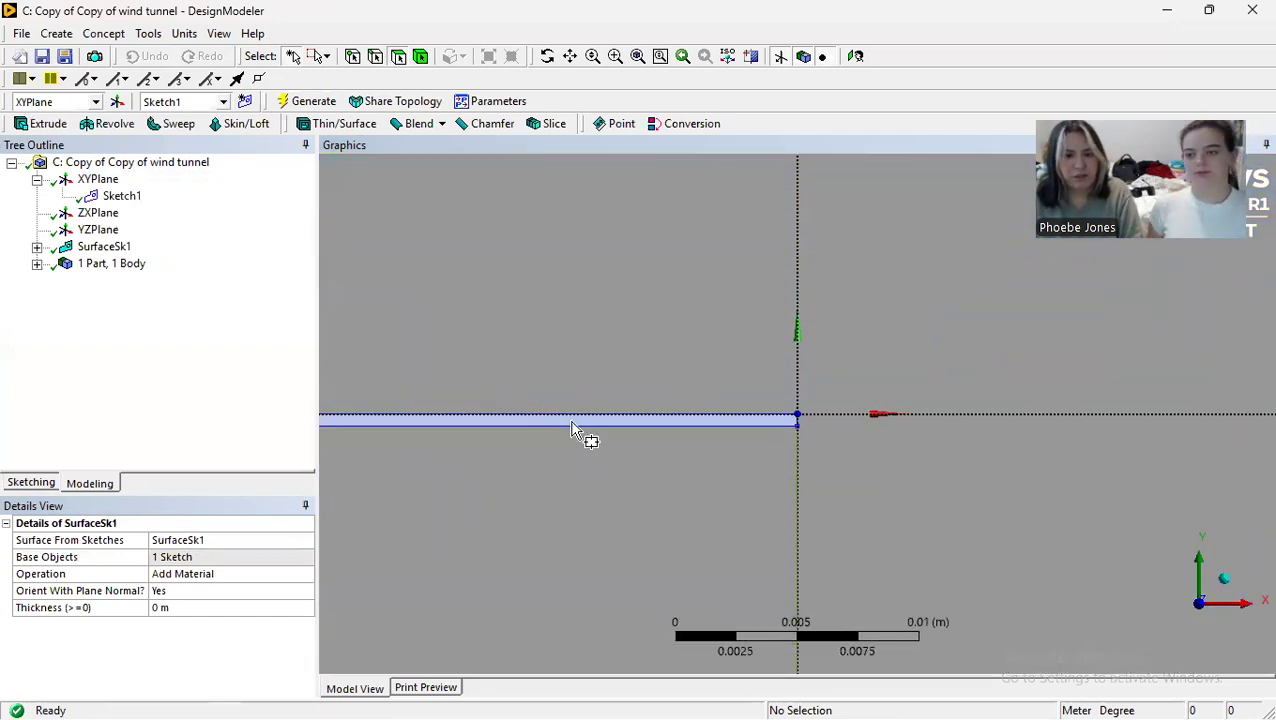
{"action": "scroll", "coordinate": [558, 395], "scroll_direction": "down", "scroll_amount": 7}
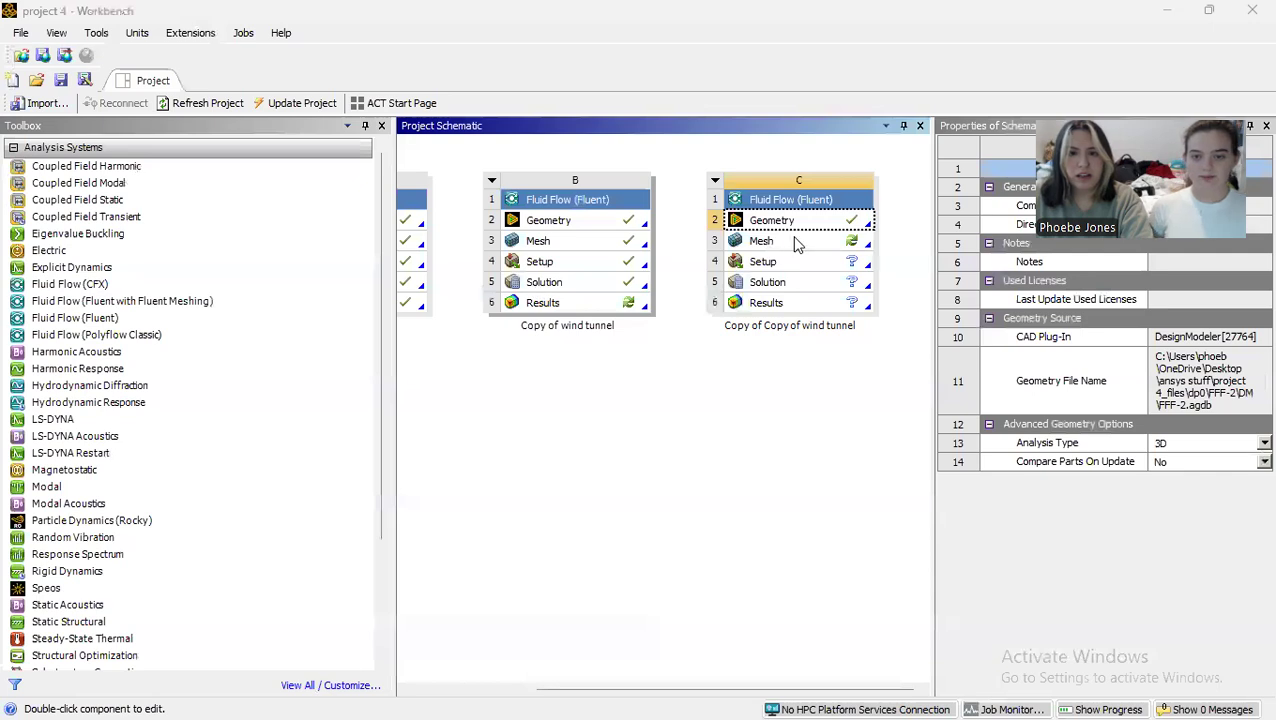
{"action": "double_click", "coordinate": [803, 245]}
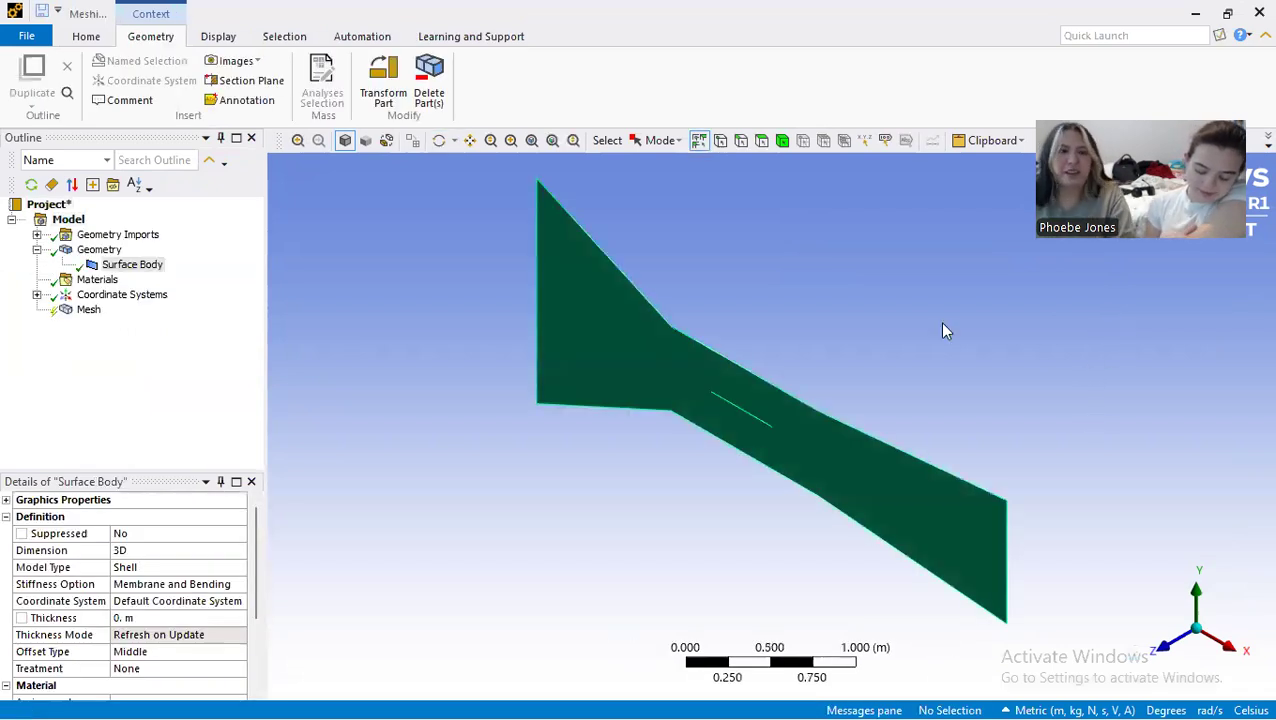
{"action": "left_click", "coordinate": [1169, 655]}
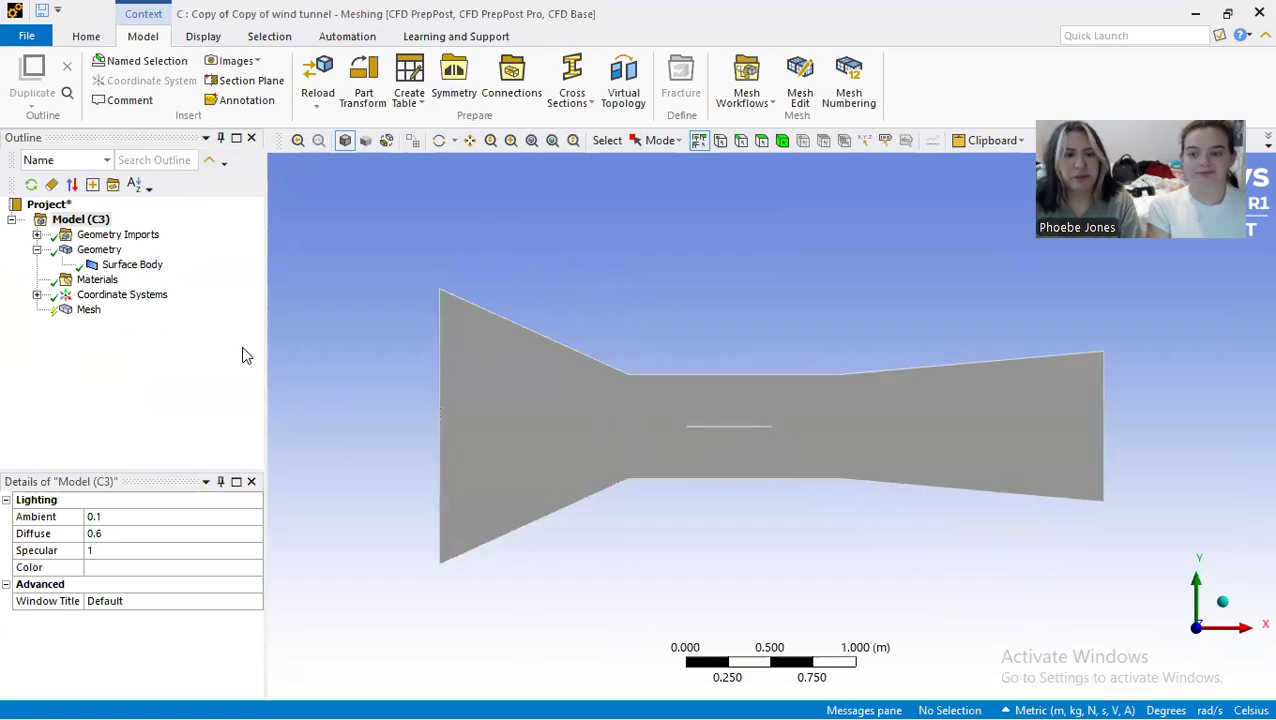
{"action": "left_click", "coordinate": [741, 140]}
Step: Try to select the six upper and lower wall edges of the tunnel together for a named selection
{"action": "left_click", "coordinate": [521, 330]}
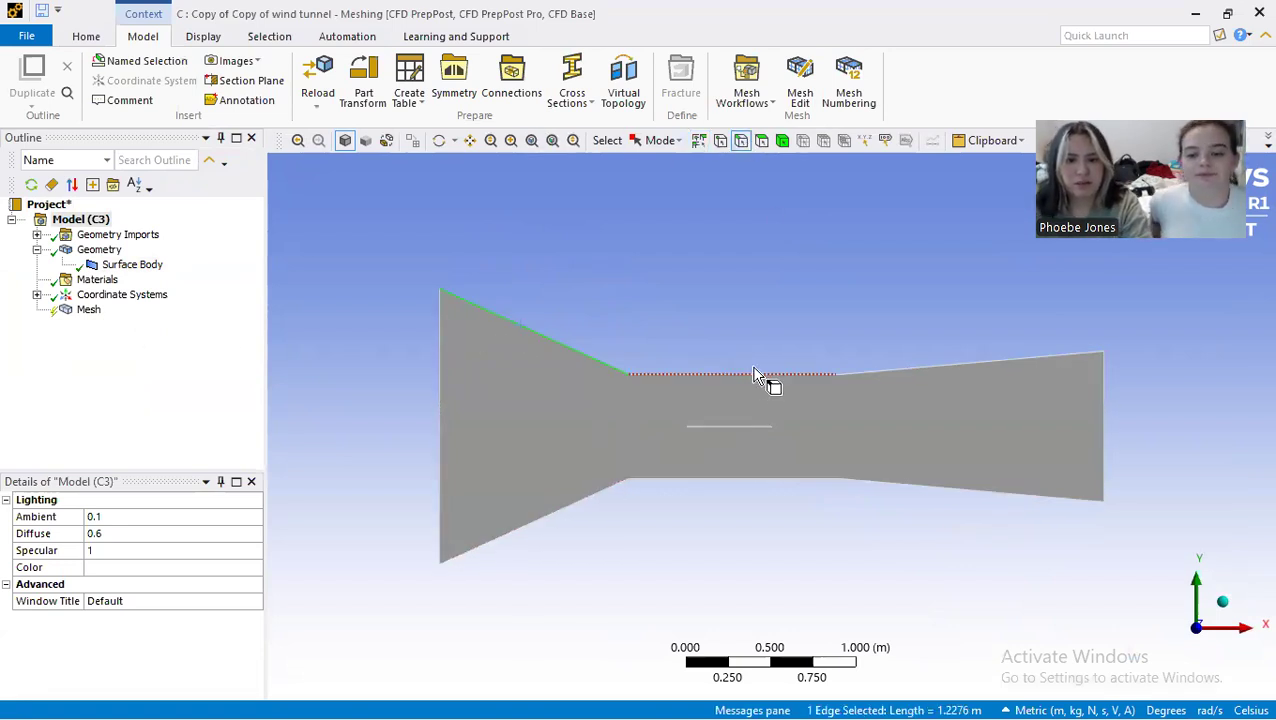
{"action": "left_click", "coordinate": [763, 374], "text": "ctrl"}
{"action": "left_click", "coordinate": [938, 366], "text": "ctrl"}
{"action": "left_click", "coordinate": [940, 495], "text": "ctrl"}
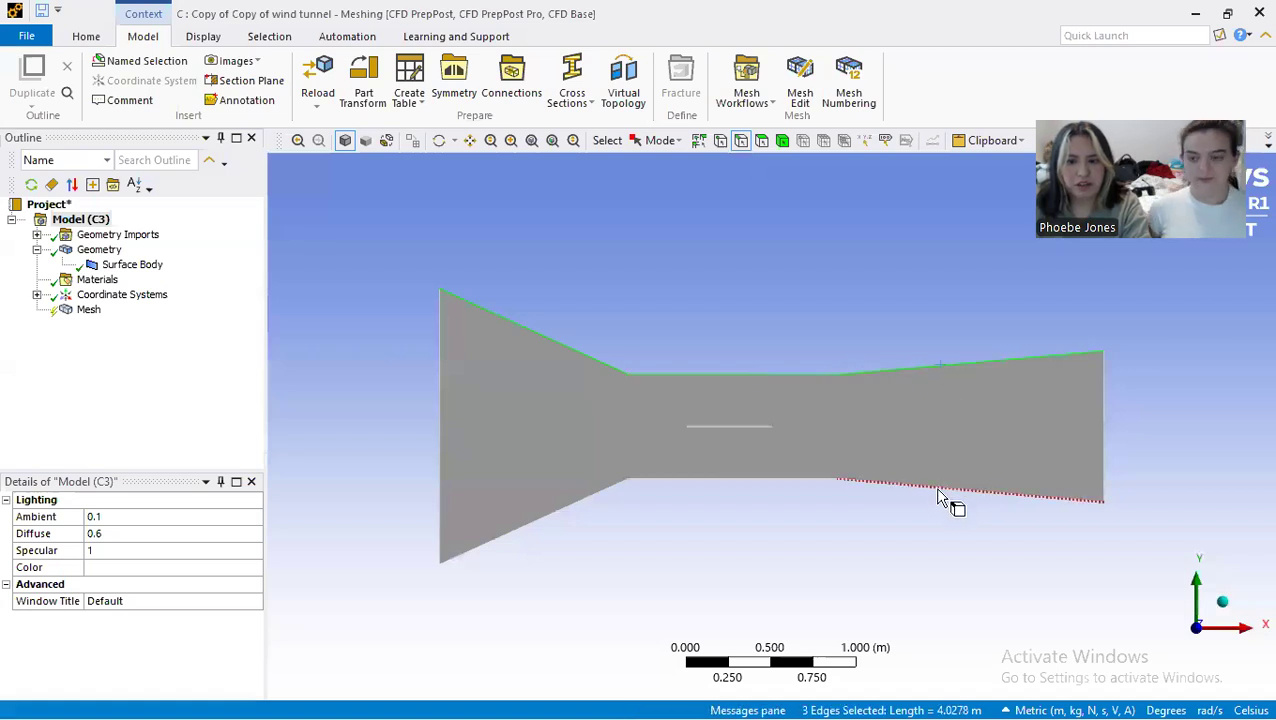
{"action": "left_click", "coordinate": [758, 480], "text": "ctrl"}
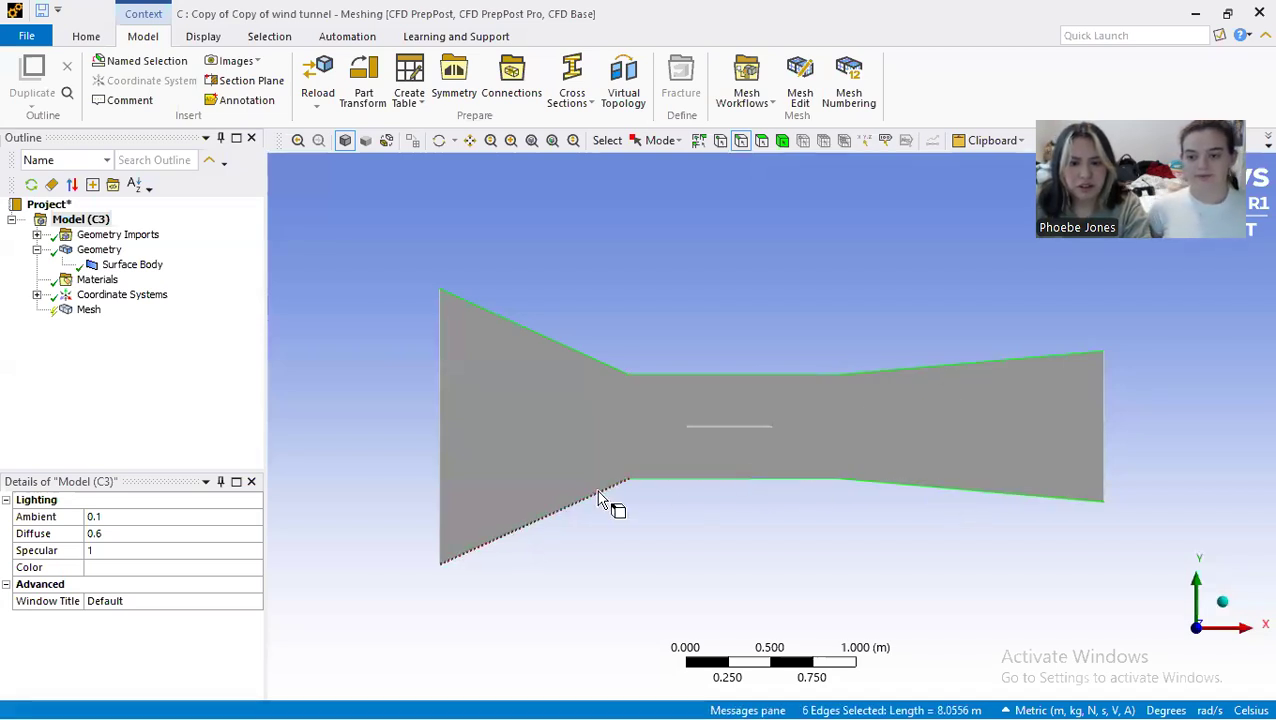
{"action": "left_click", "coordinate": [610, 492]}
{"action": "right_click", "coordinate": [610, 492]}
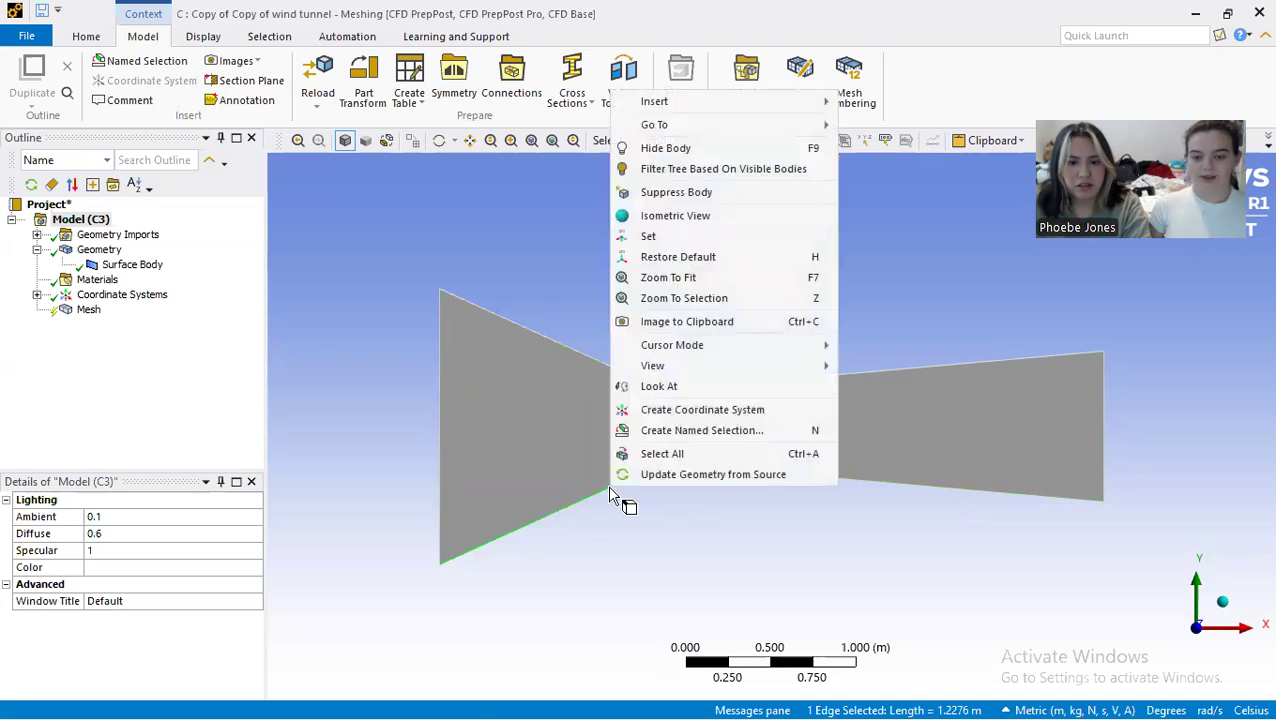
{"action": "left_click", "coordinate": [687, 510]}
Step: Create a named selection called walls from the tunnel's three upper and three lower edges
{"action": "left_click", "coordinate": [590, 360]}
{"action": "left_click", "coordinate": [730, 376], "text": "ctrl"}
{"action": "left_click", "coordinate": [870, 372], "text": "ctrl"}
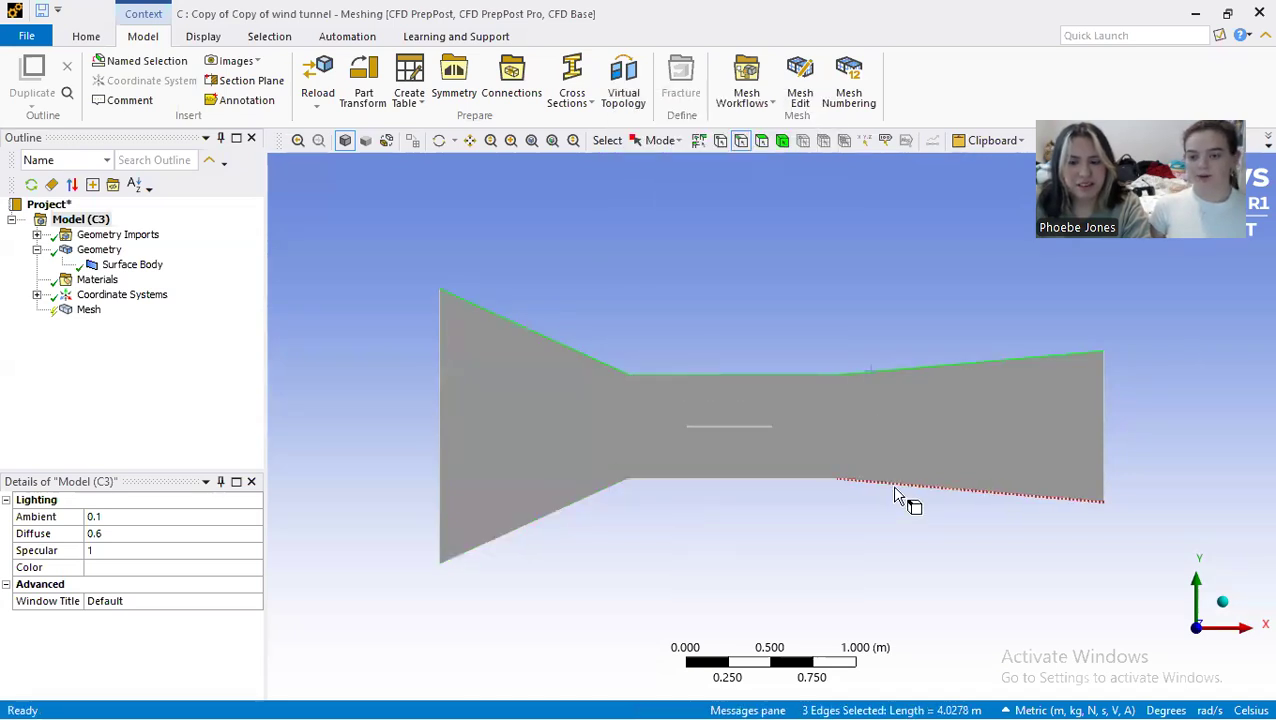
{"action": "left_click", "coordinate": [745, 482], "text": "ctrl"}
{"action": "left_click", "coordinate": [603, 486], "text": "ctrl"}
{"action": "right_click", "coordinate": [604, 487]}
{"action": "left_click", "coordinate": [672, 415]}
{"action": "type", "text": "walls"}
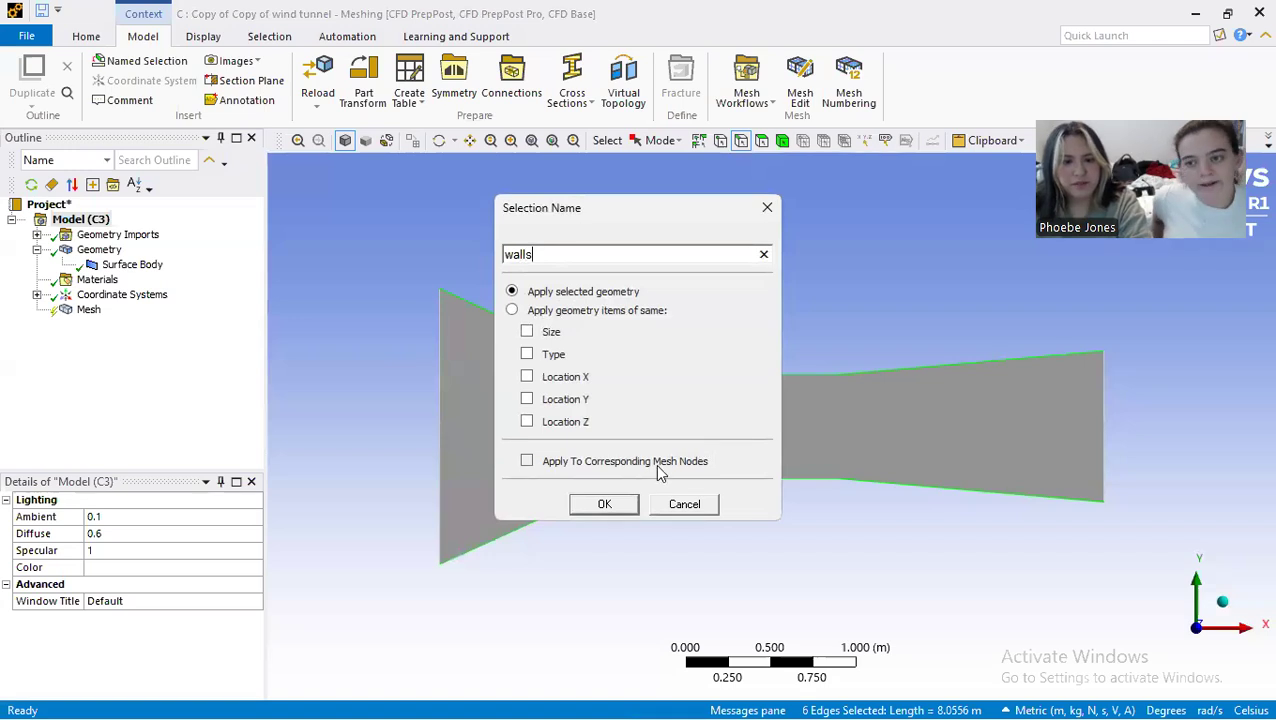
{"action": "left_click", "coordinate": [605, 504]}
Step: Create an inlet named selection from the vertical edge at the tunnel's wide end
{"action": "left_click", "coordinate": [440, 442]}
{"action": "right_click", "coordinate": [440, 441]}
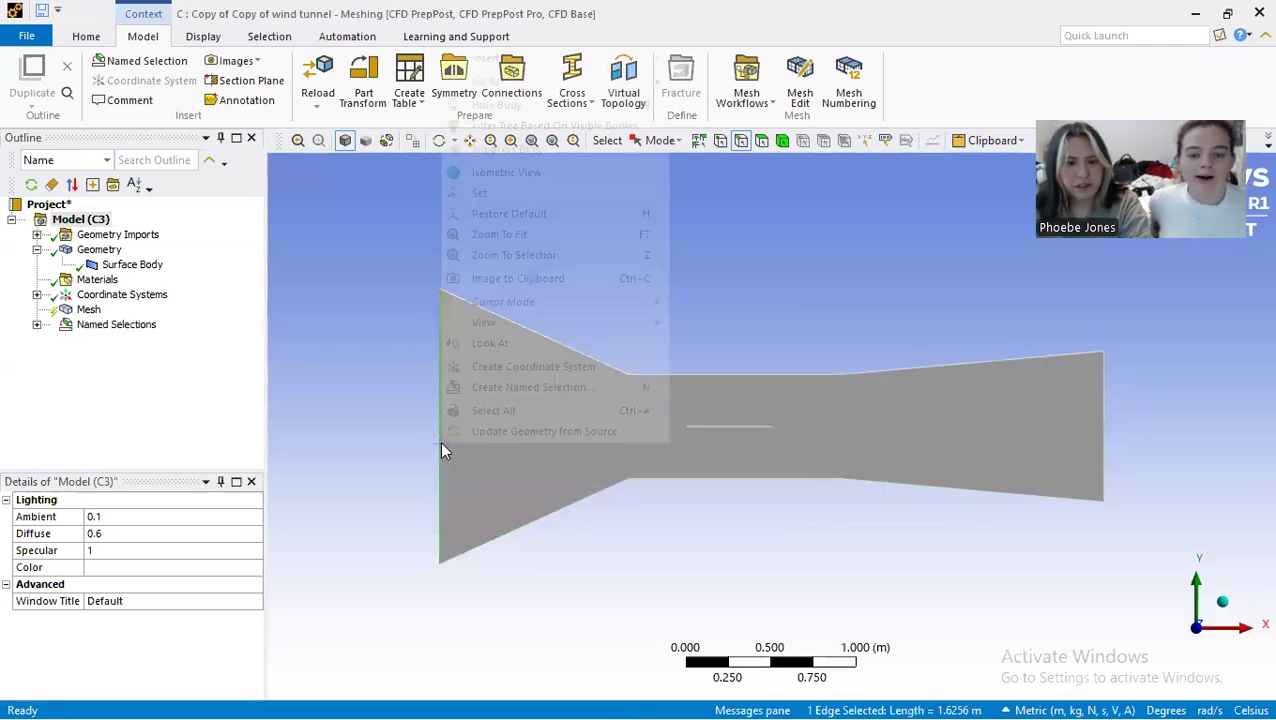
{"action": "left_click", "coordinate": [512, 392]}
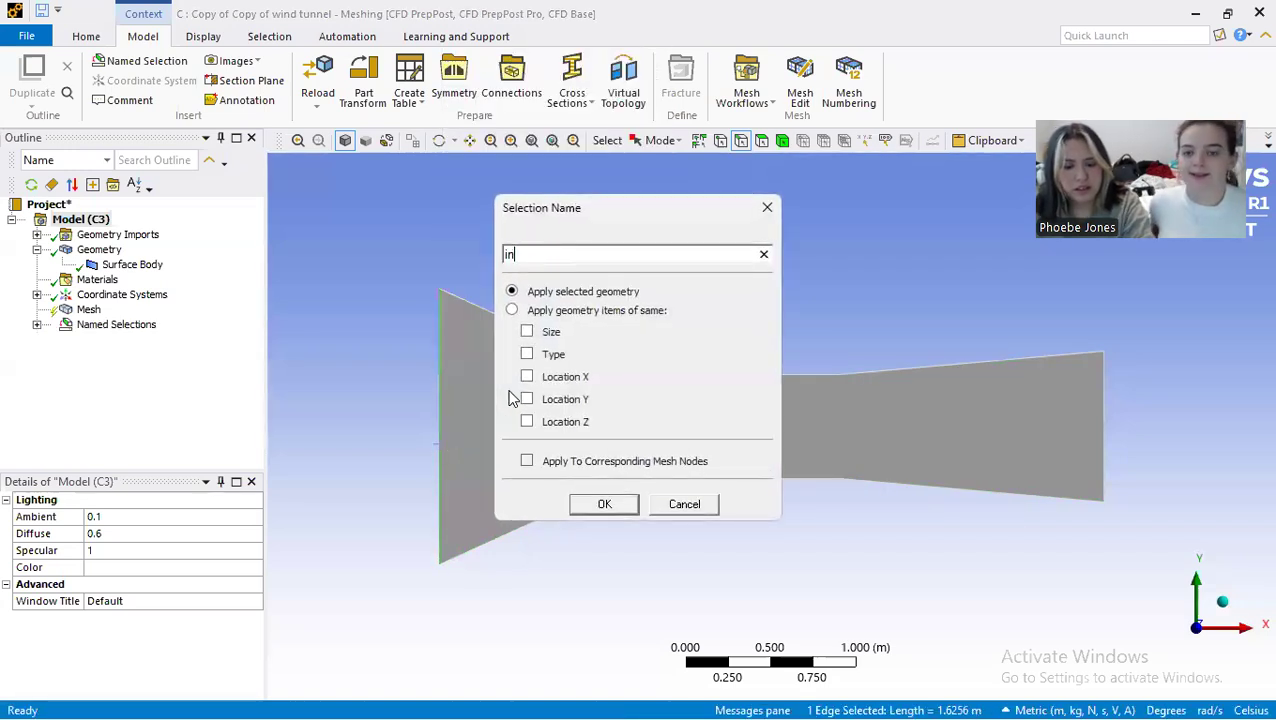
{"action": "left_click", "coordinate": [608, 505]}
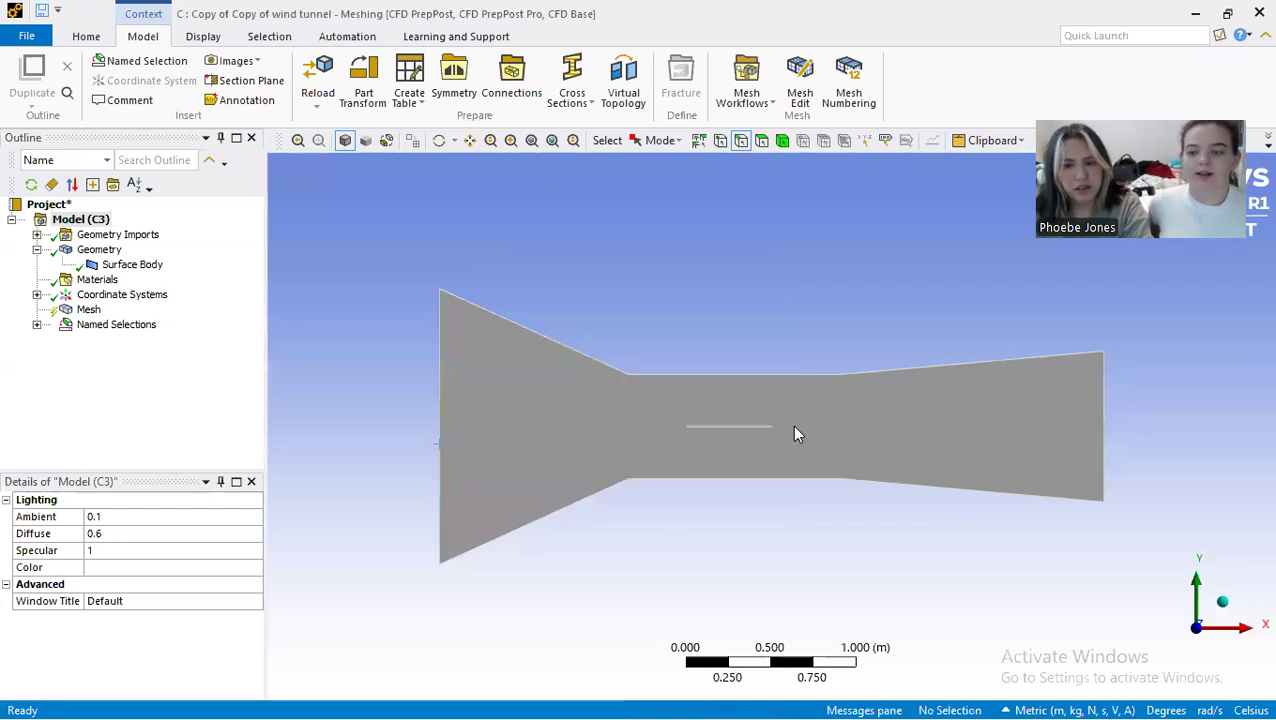
Step: Create an outlet named selection from the vertical edge at the tunnel's shorter, downstream end
{"action": "left_click", "coordinate": [1100, 416]}
{"action": "right_click", "coordinate": [1100, 408]}
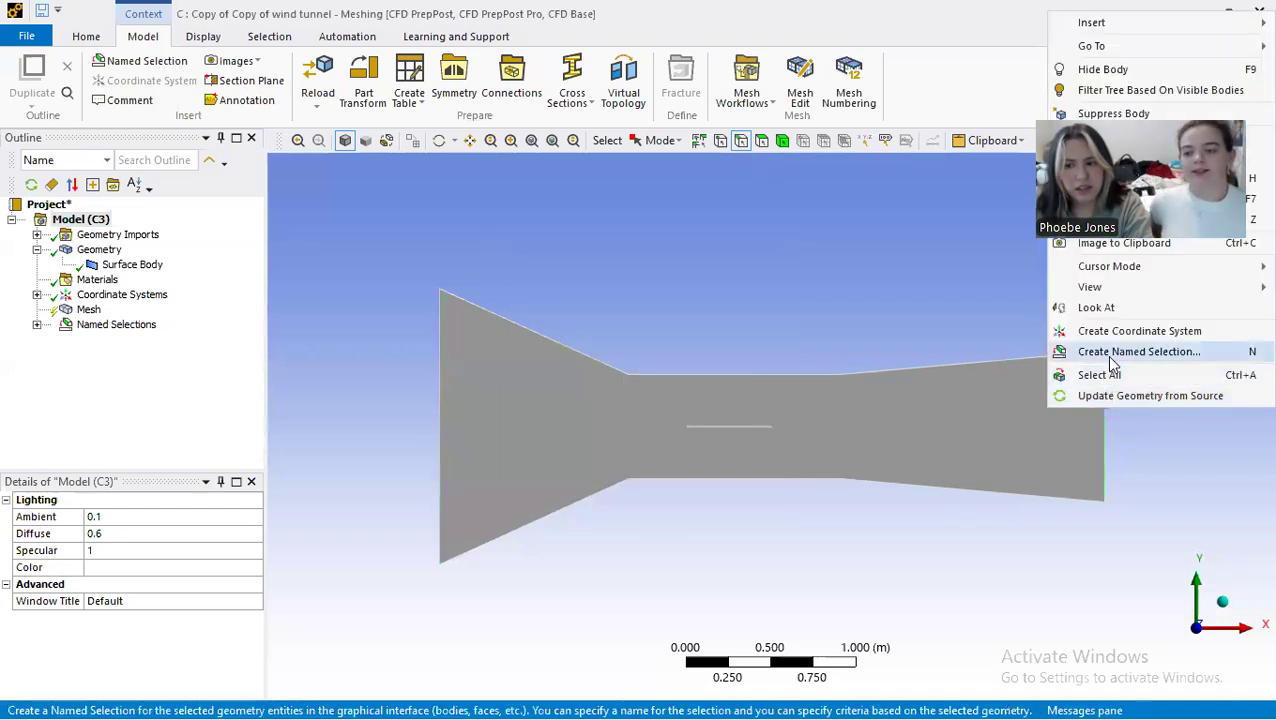
{"action": "left_click", "coordinate": [1110, 356]}
{"action": "type", "text": "out"}
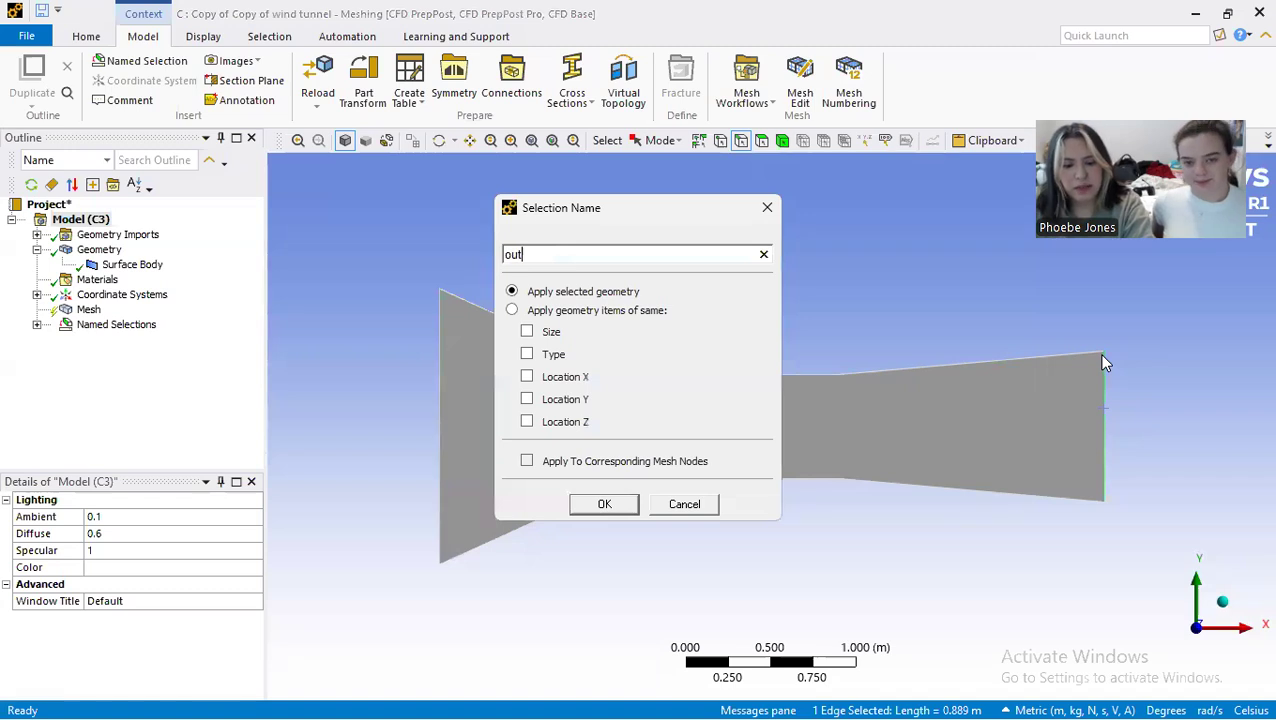
{"action": "left_click", "coordinate": [622, 508]}
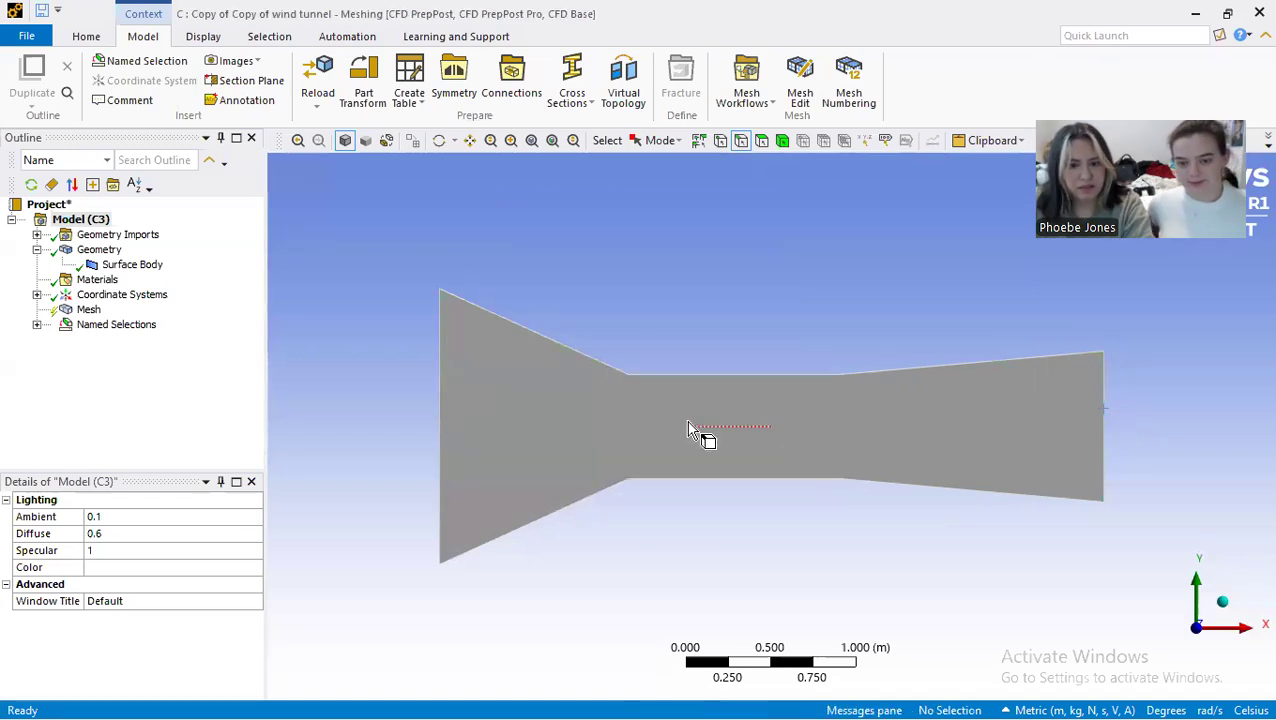
Step: Create a named selection called flat plate top from the thin plate's upper edge
{"action": "scroll", "coordinate": [690, 432], "scroll_direction": "up", "scroll_amount": 5}
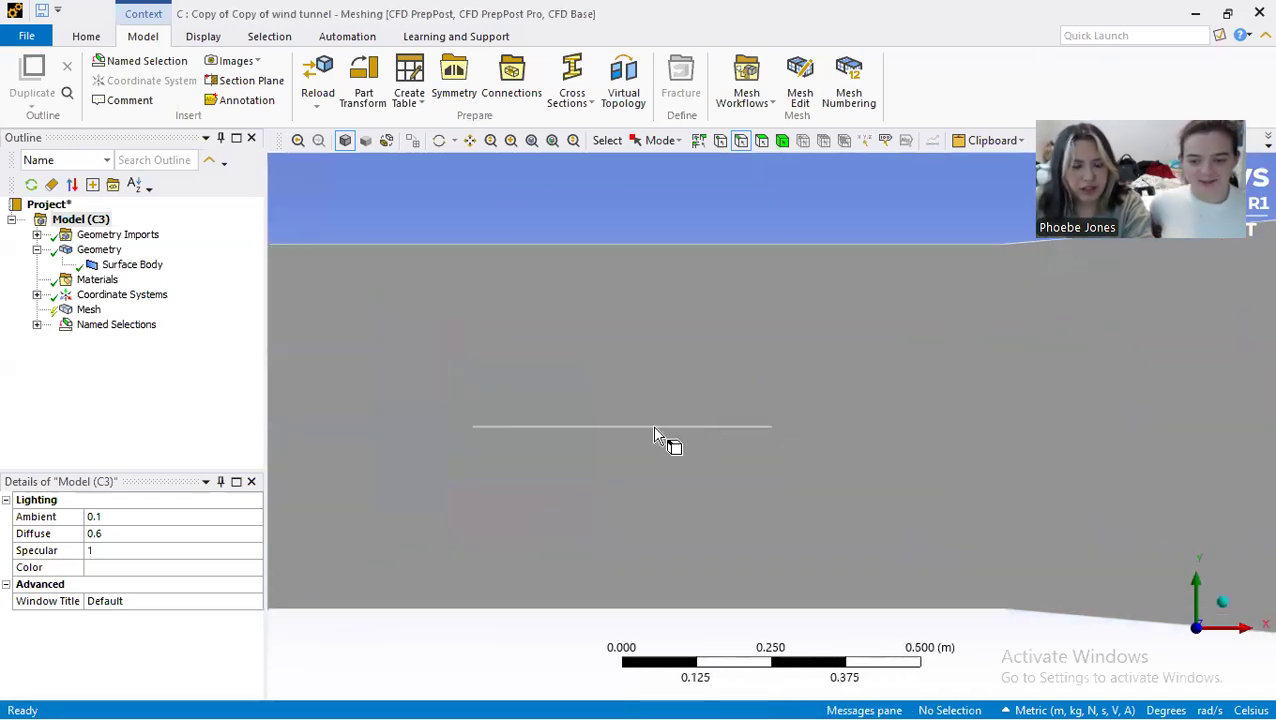
{"action": "scroll", "coordinate": [563, 430], "scroll_direction": "down", "scroll_amount": 3}
{"action": "scroll", "coordinate": [563, 430], "scroll_direction": "up", "scroll_amount": 10}
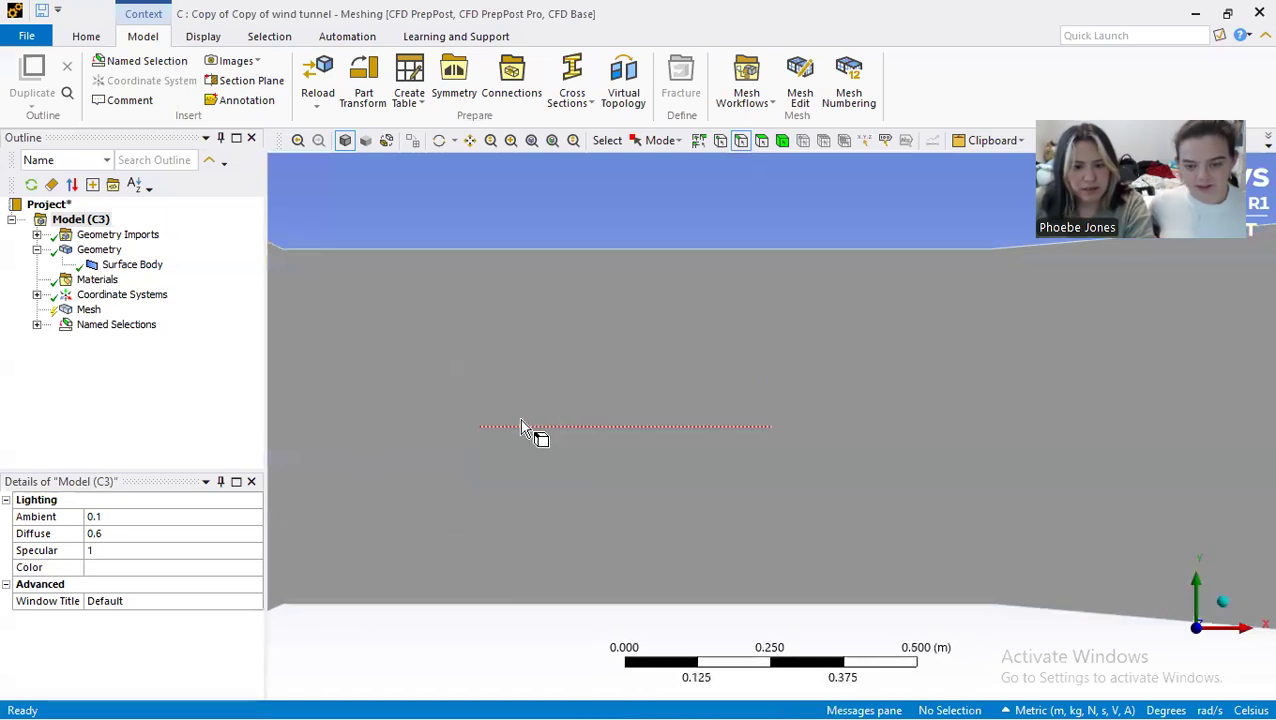
{"action": "scroll", "coordinate": [568, 414], "scroll_direction": "up", "scroll_amount": 8}
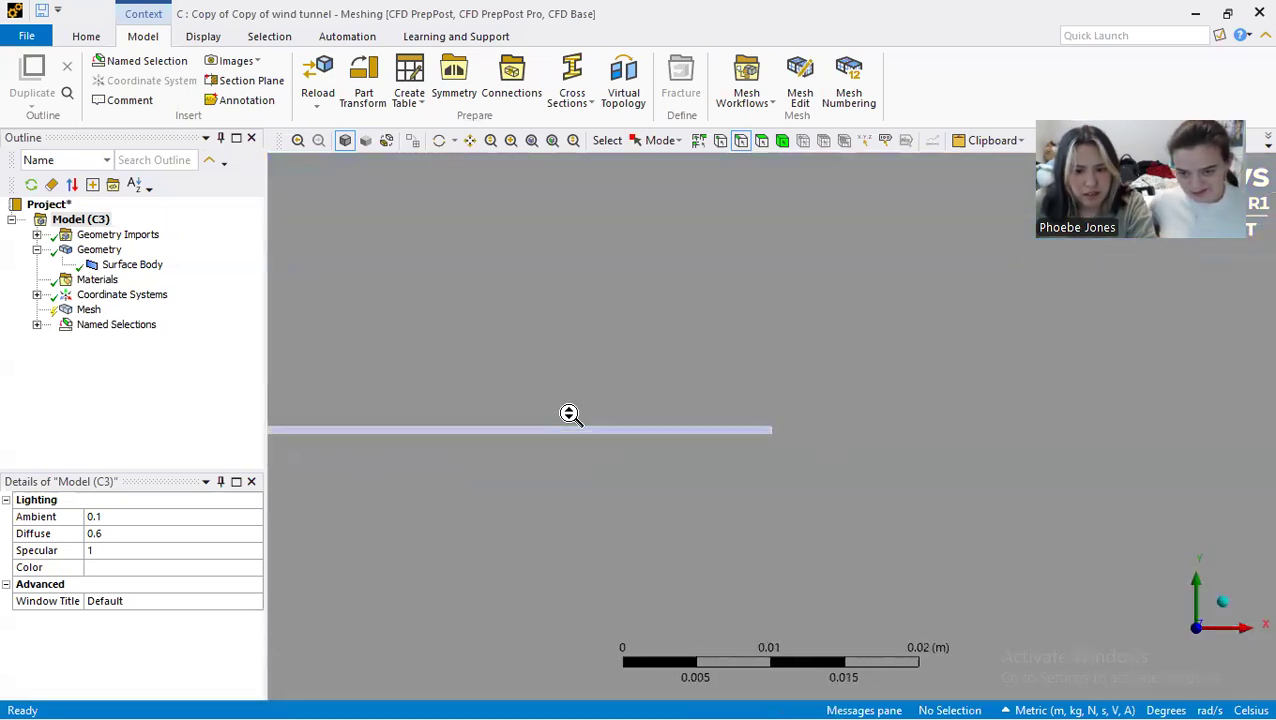
{"action": "left_click", "coordinate": [586, 432]}
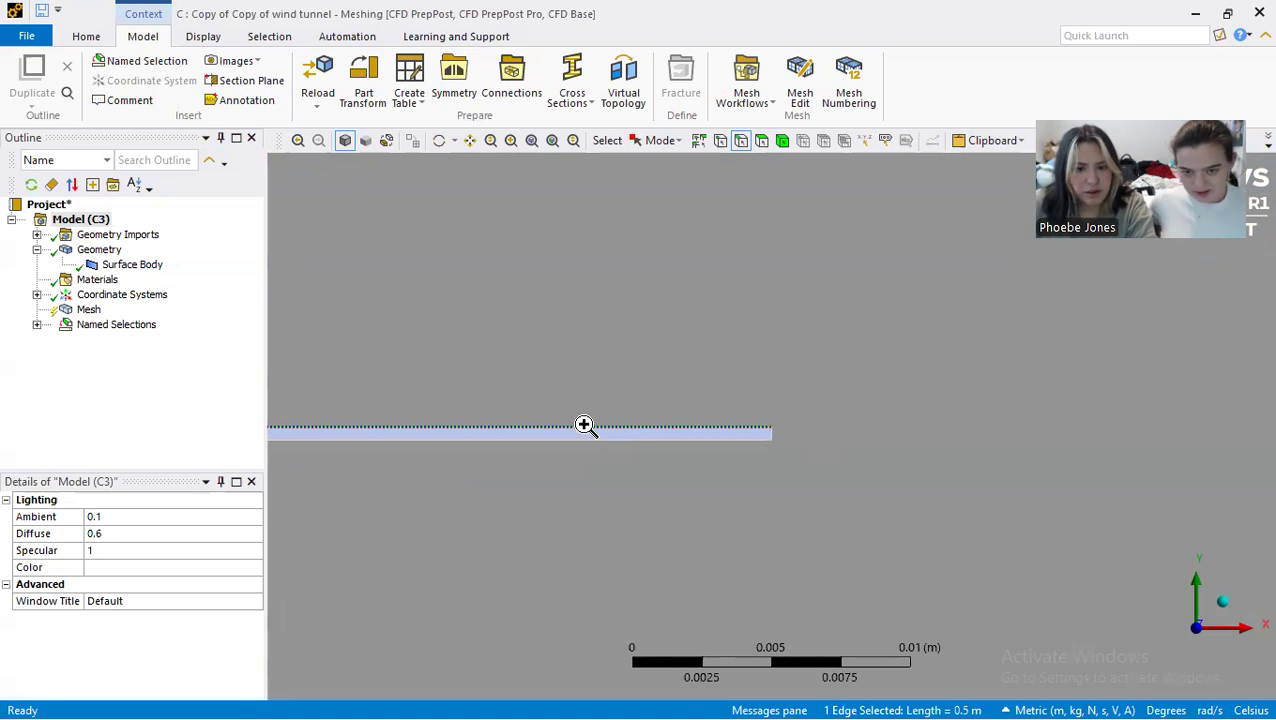
{"action": "right_click", "coordinate": [584, 428]}
{"action": "left_click", "coordinate": [657, 368]}
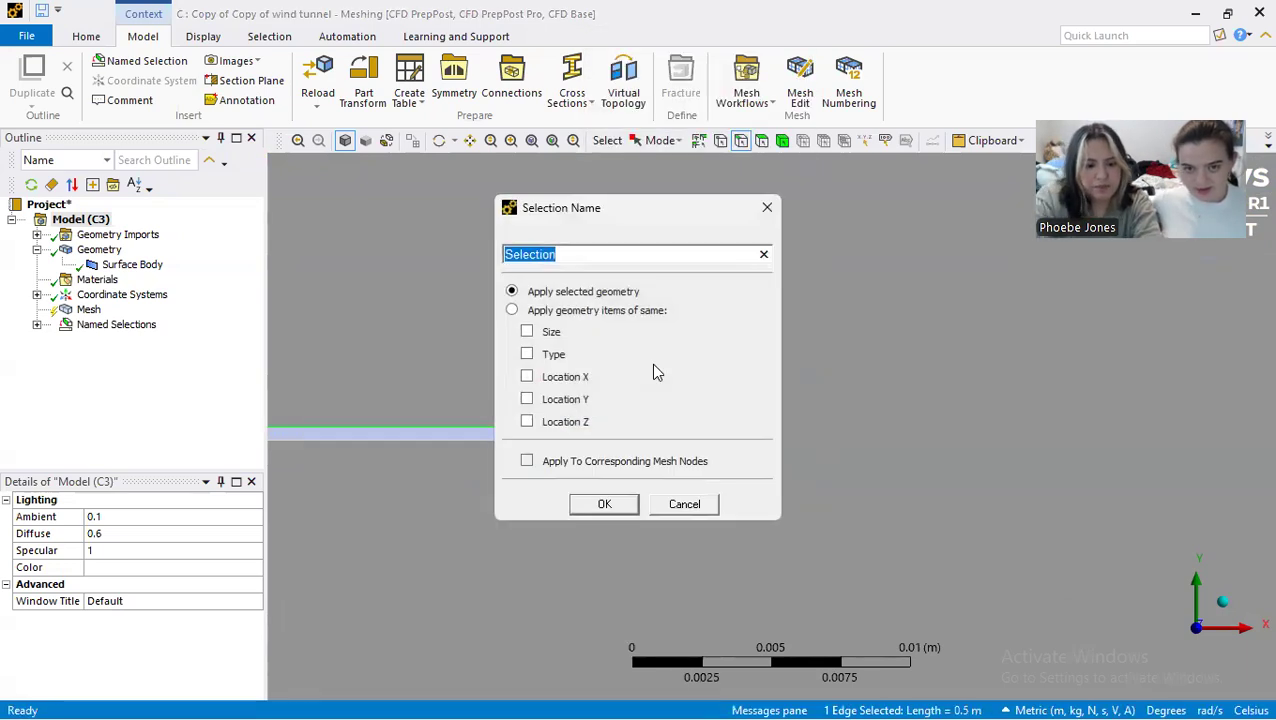
{"action": "type", "text": "flat plate top"}
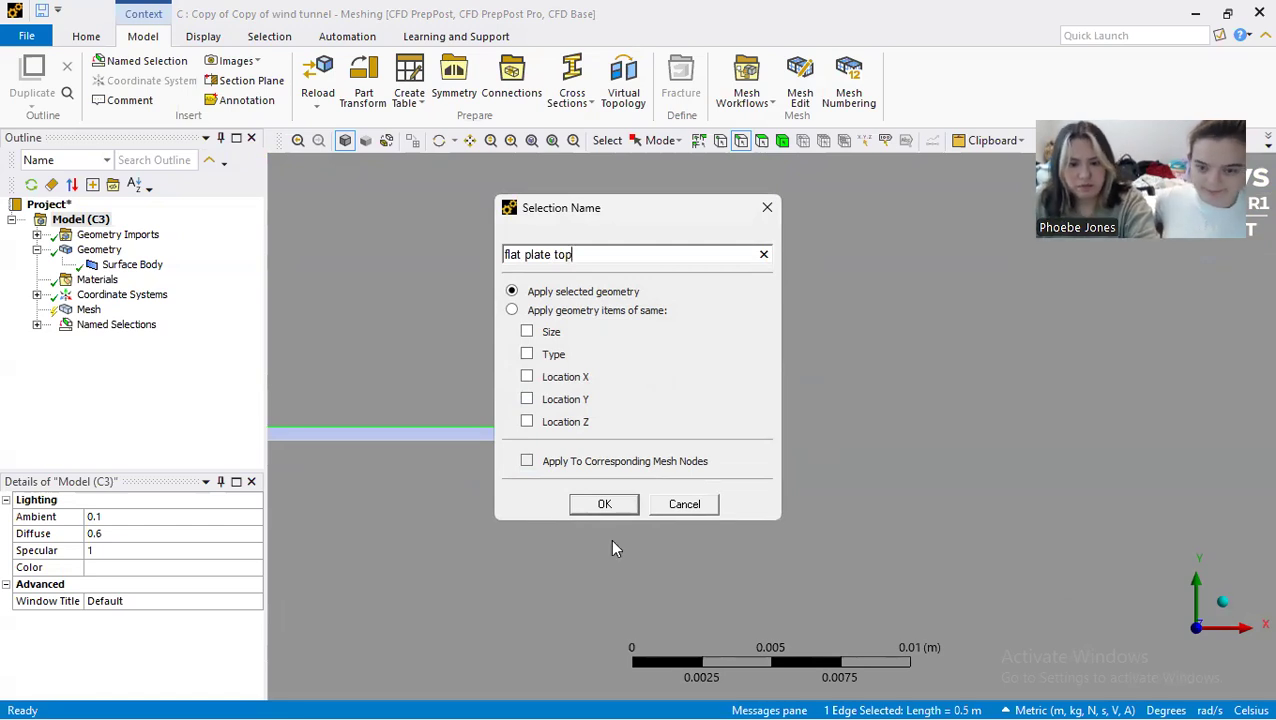
{"action": "left_click", "coordinate": [604, 504]}
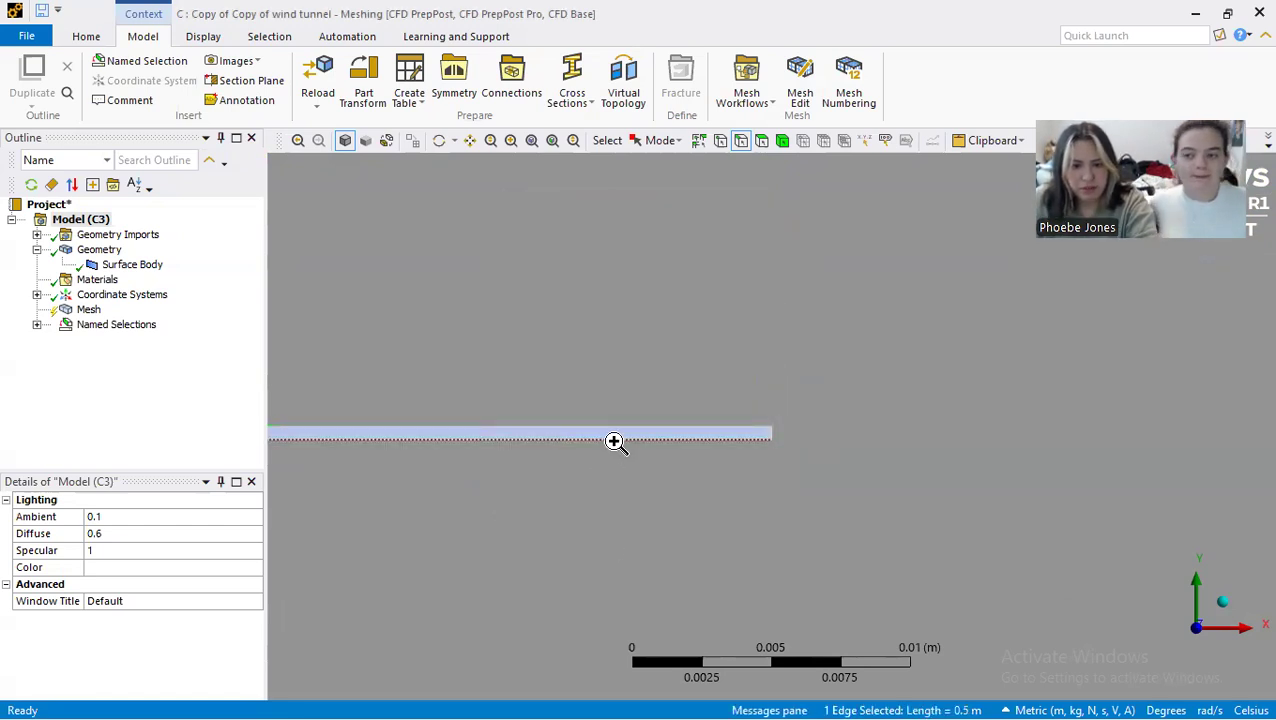
Step: Create a named selection called flat plate bottom from the thin plate's lower edge, and check the list of named selections
{"action": "right_click", "coordinate": [614, 441]}
{"action": "left_click", "coordinate": [714, 393]}
{"action": "type", "text": "I"}
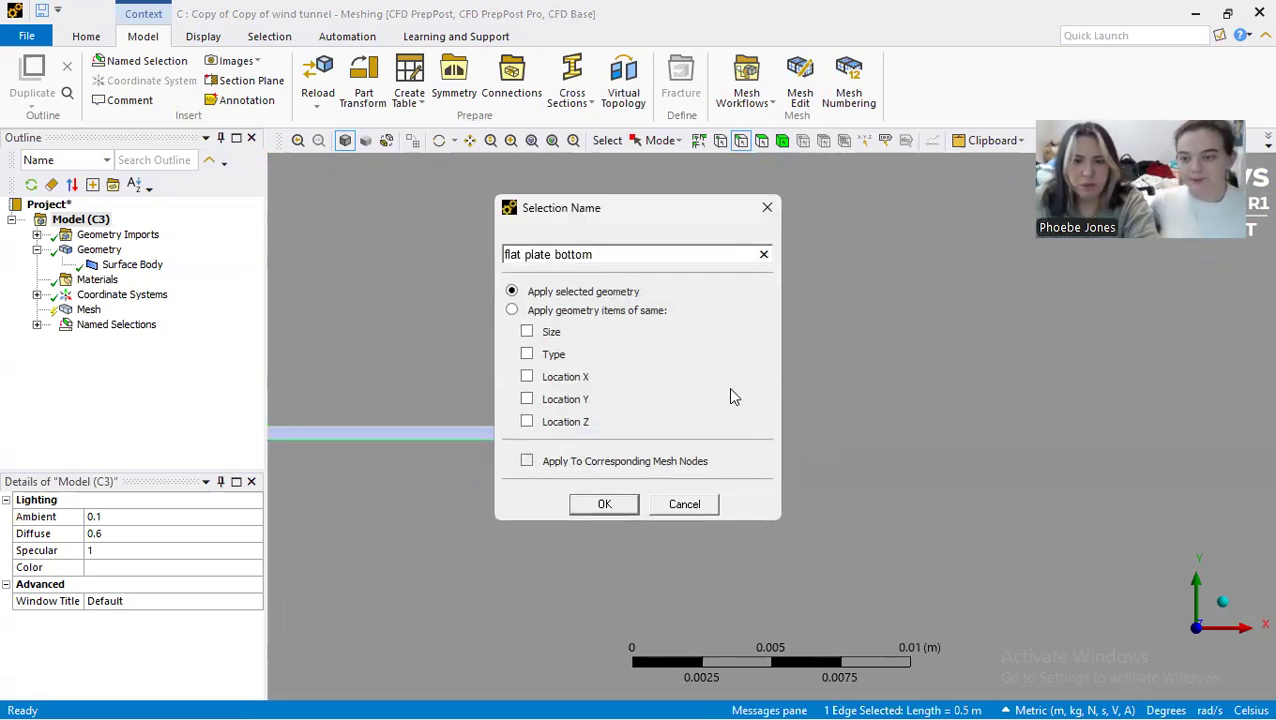
{"action": "left_click", "coordinate": [604, 504]}
{"action": "scroll", "coordinate": [632, 444], "scroll_direction": "down", "scroll_amount": 5}
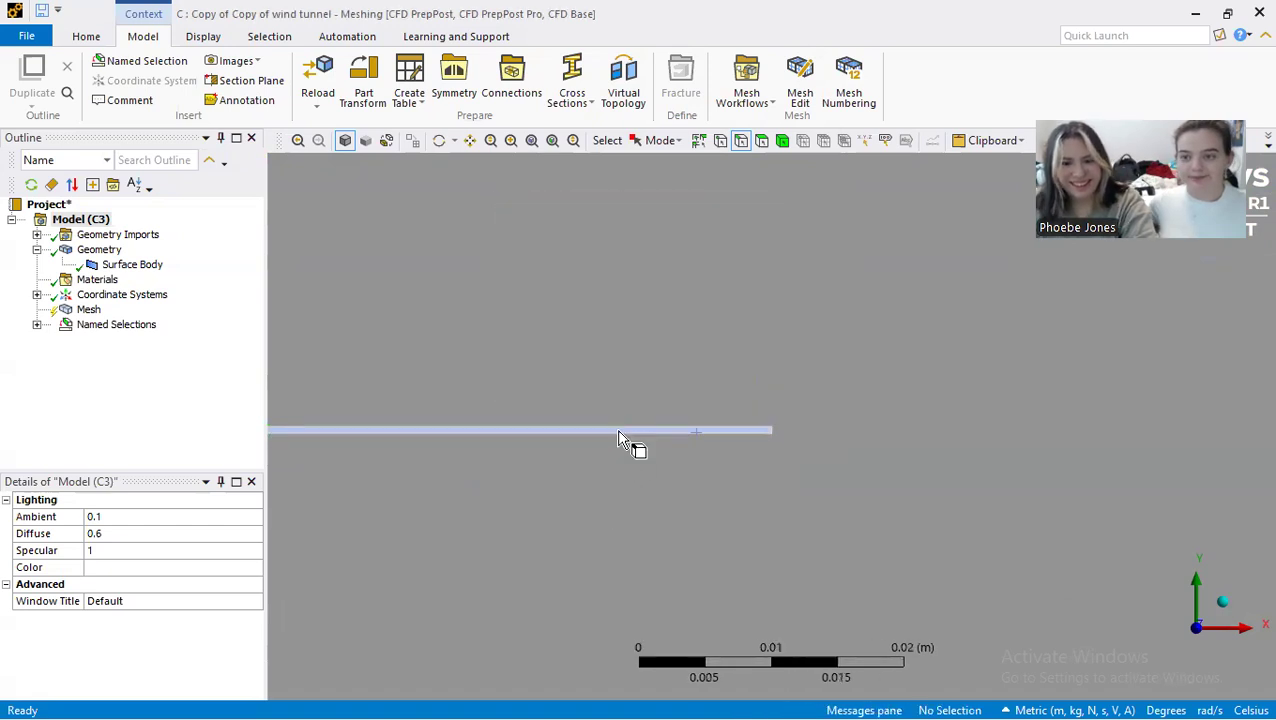
{"action": "scroll", "coordinate": [806, 415], "scroll_direction": "down", "scroll_amount": 5}
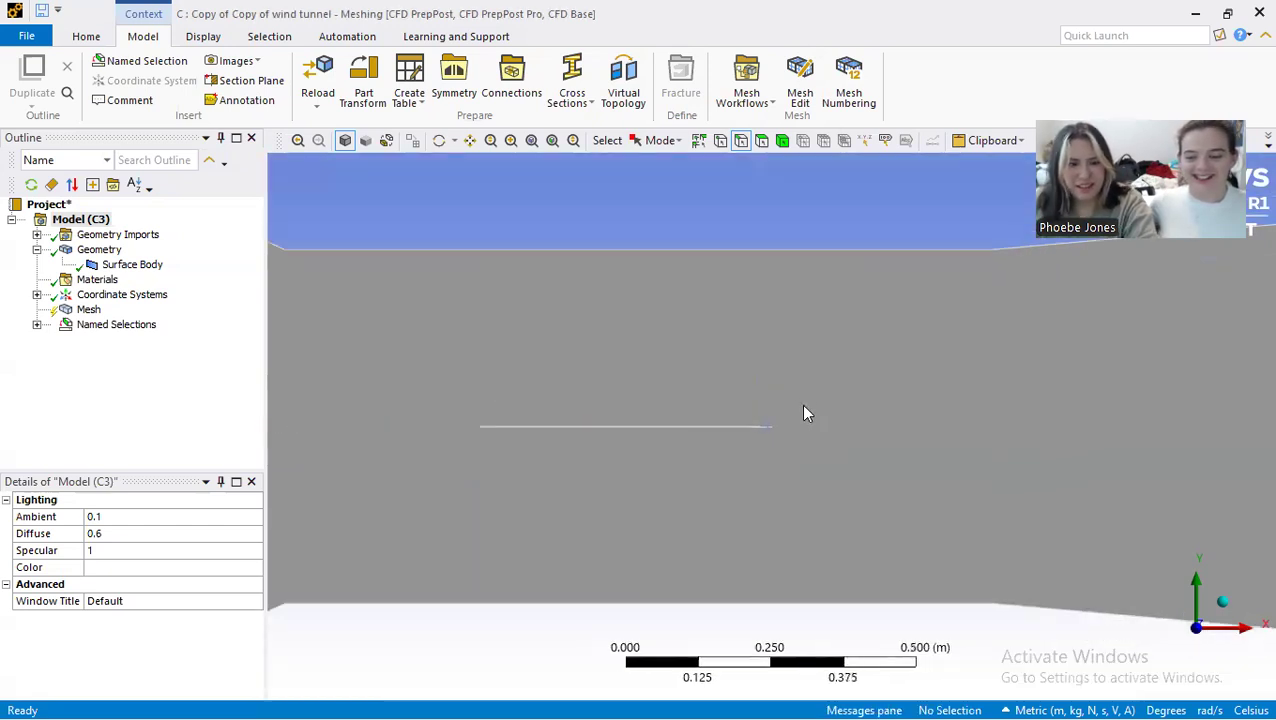
{"action": "left_click", "coordinate": [36, 325]}
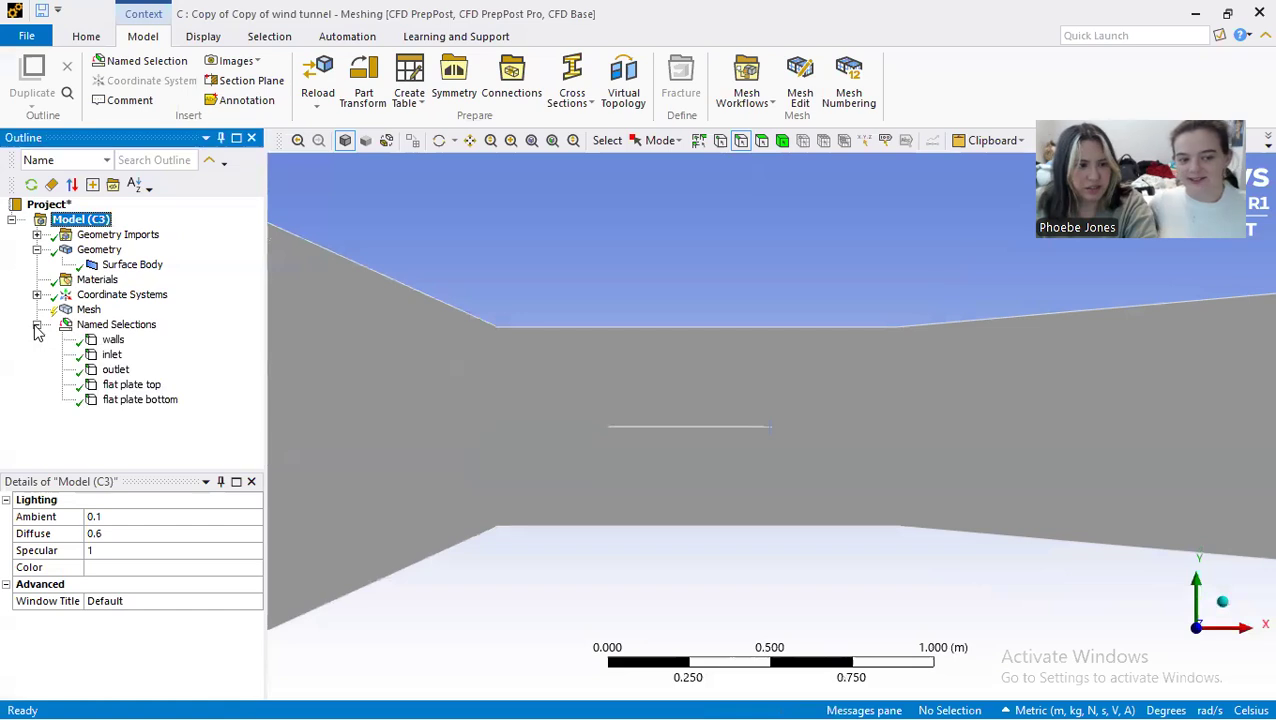
{"action": "left_click", "coordinate": [38, 326]}
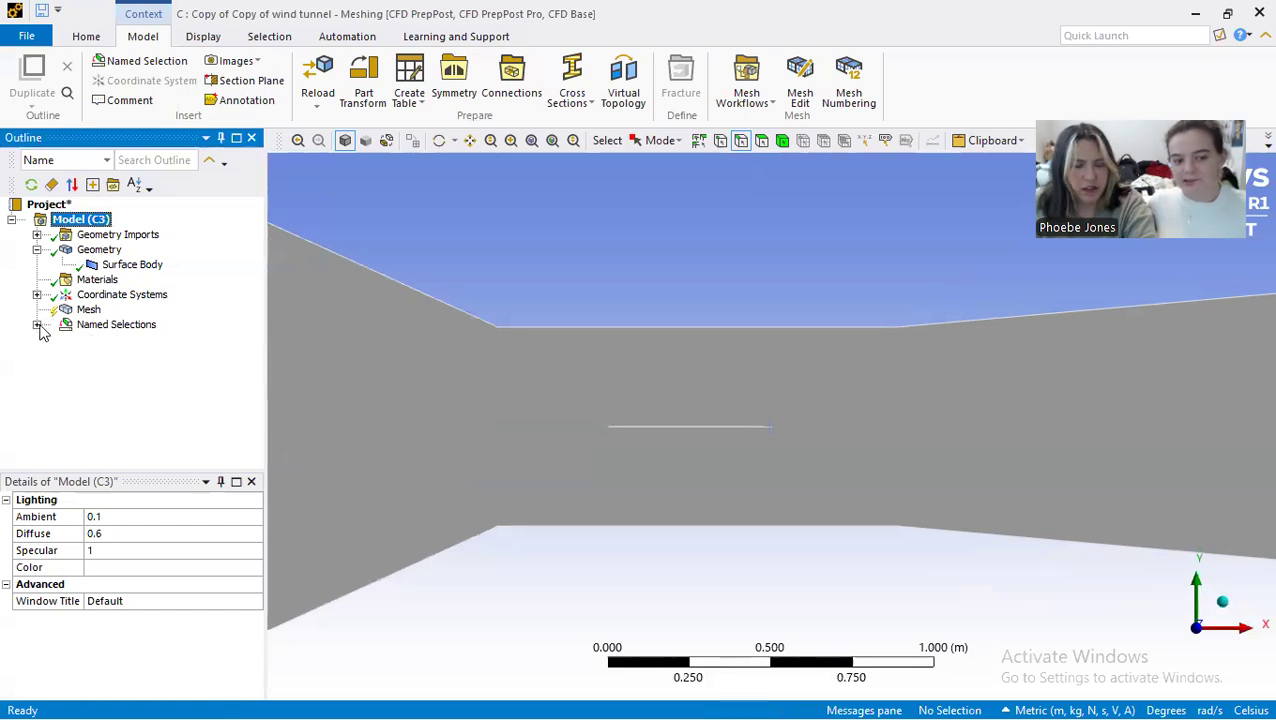
{"action": "scroll", "coordinate": [756, 462], "scroll_direction": "down", "scroll_amount": 4}
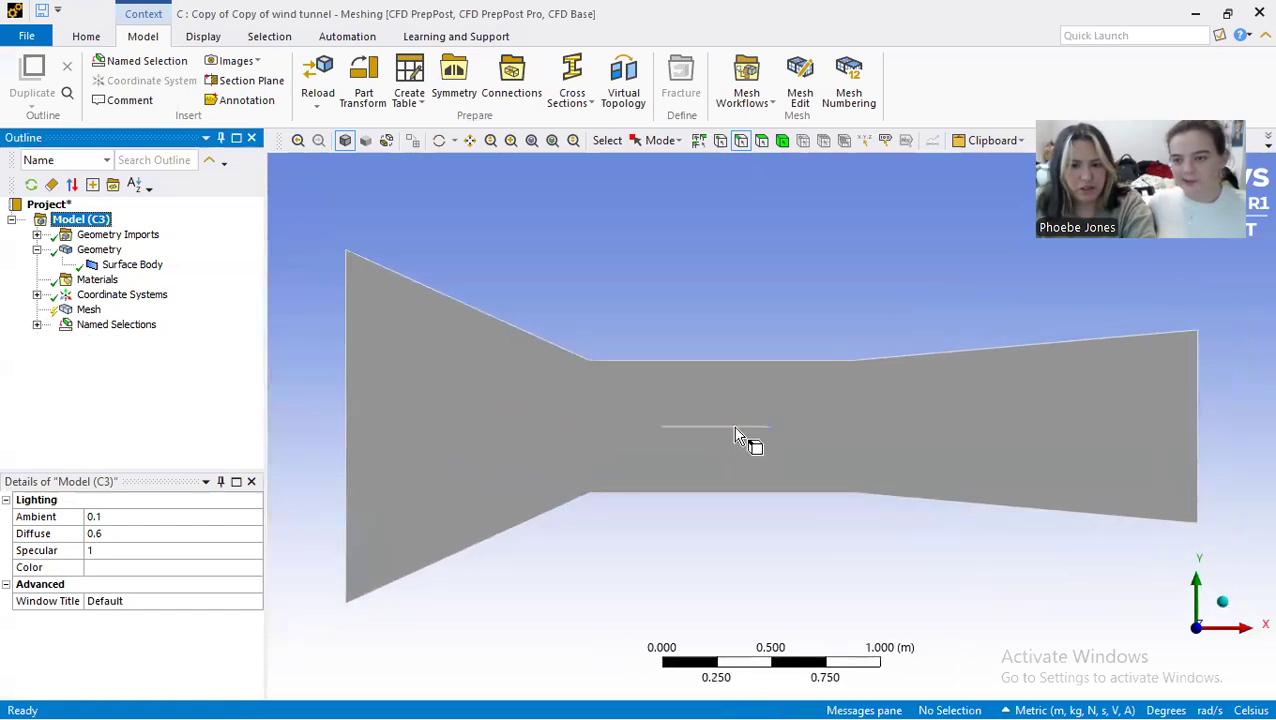
Step: Add a mesh method scoped to the tunnel surface body and set it to Triangles
{"action": "left_click", "coordinate": [88, 309]}
{"action": "left_click", "coordinate": [446, 82]}
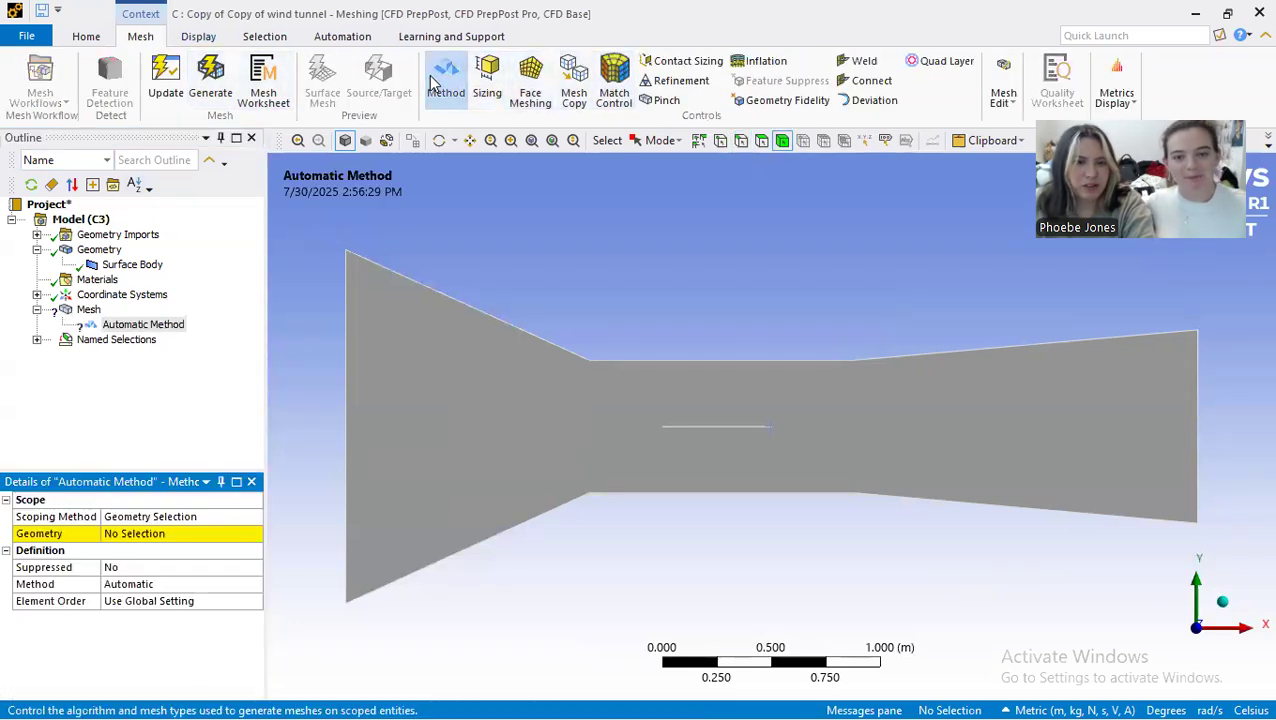
{"action": "left_click", "coordinate": [453, 374]}
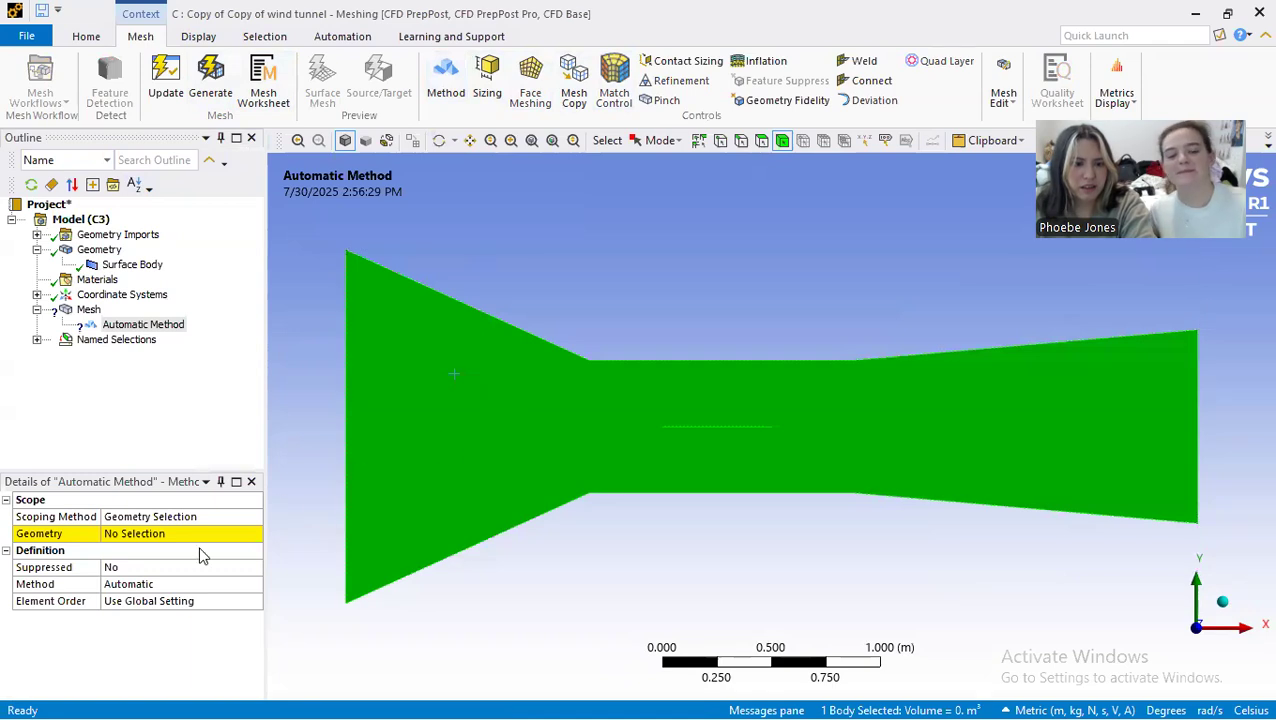
{"action": "left_click", "coordinate": [175, 538]}
{"action": "left_click", "coordinate": [168, 535]}
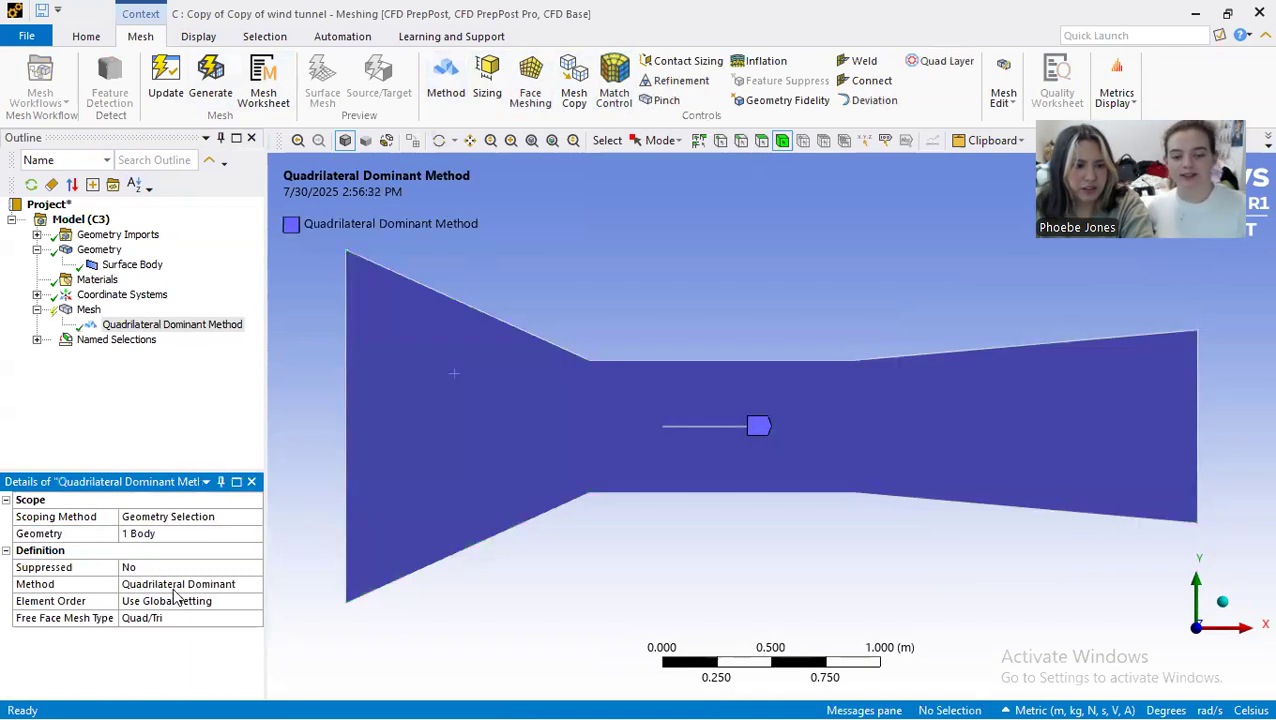
{"action": "left_click", "coordinate": [207, 585]}
{"action": "left_click", "coordinate": [255, 585]}
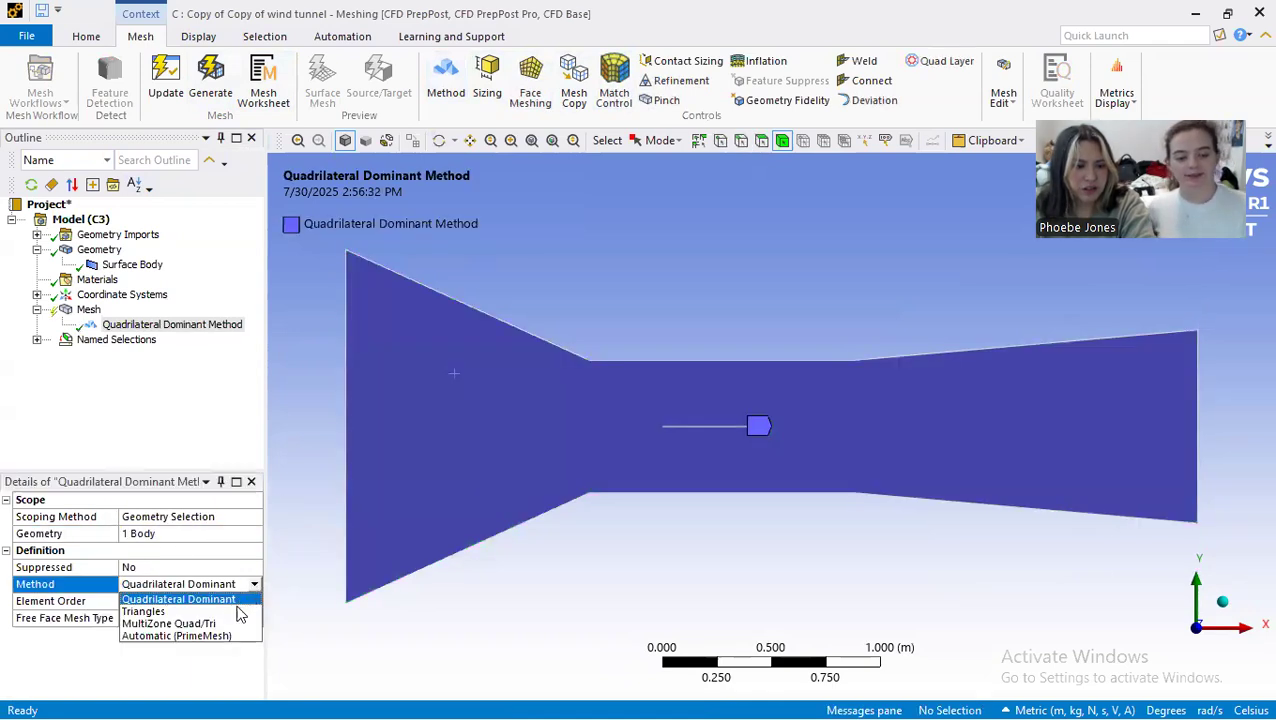
{"action": "left_click", "coordinate": [238, 609]}
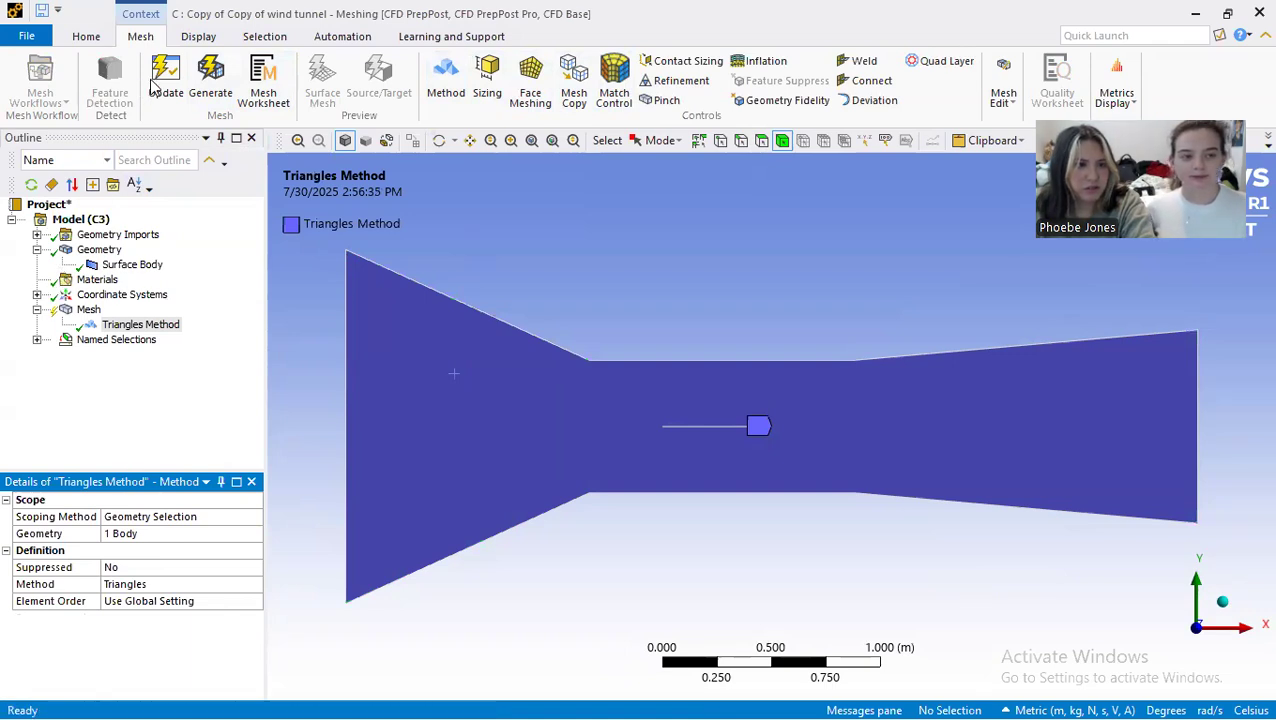
Step: Generate the triangular mesh and display it on the tunnel body
{"action": "left_click", "coordinate": [210, 85]}
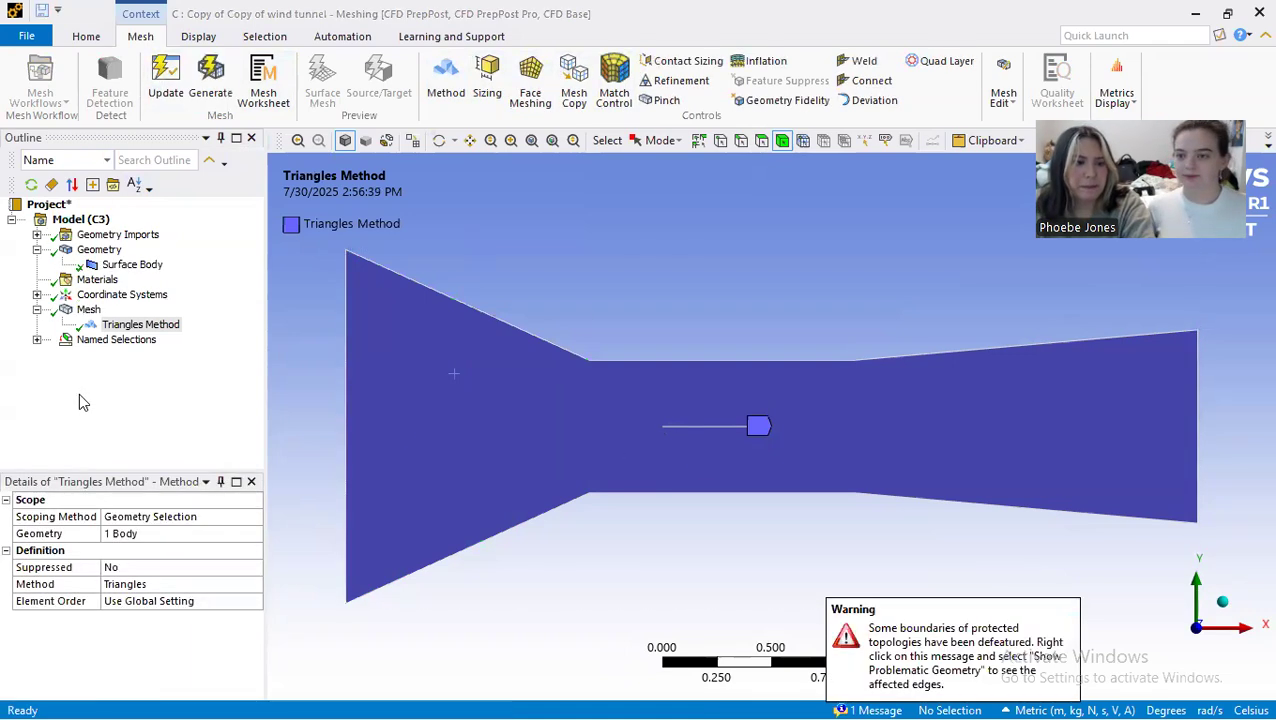
{"action": "left_click", "coordinate": [84, 295]}
{"action": "left_click", "coordinate": [86, 311]}
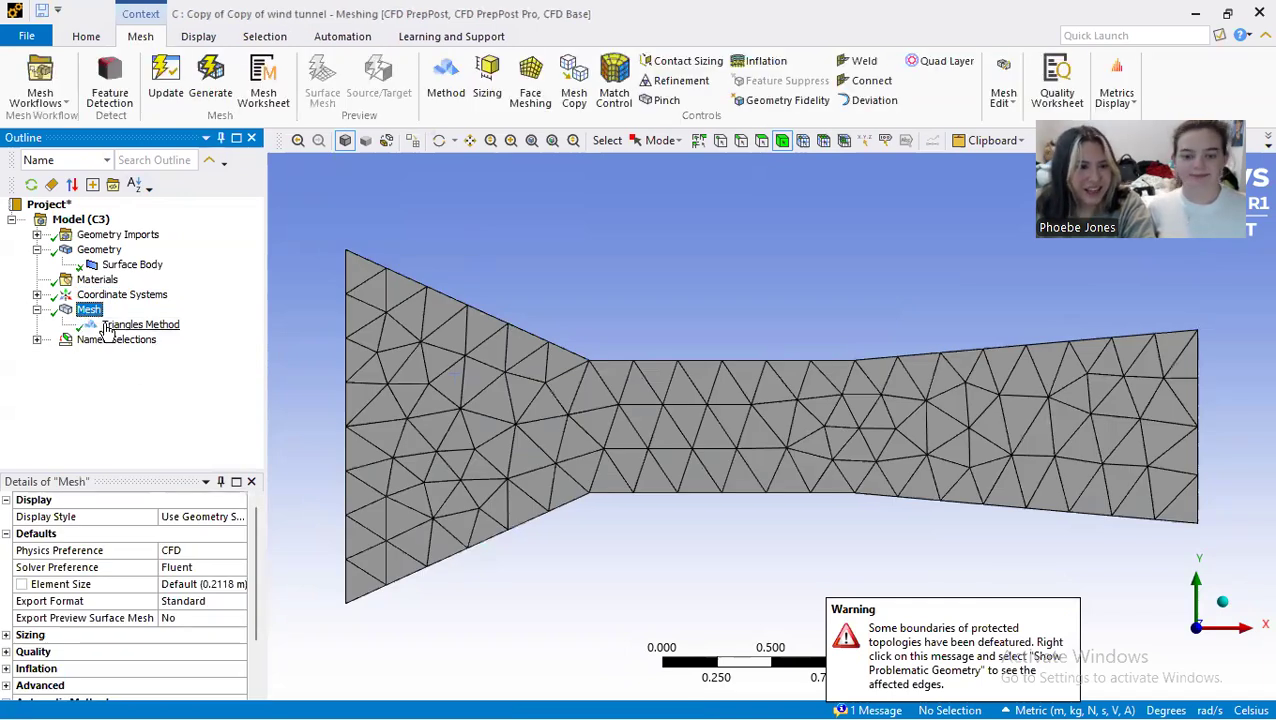
Step: Add a face meshing control scoped to the tunnel's surface face
{"action": "right_click", "coordinate": [91, 316]}
{"action": "mouse_move", "coordinate": [140, 327]}
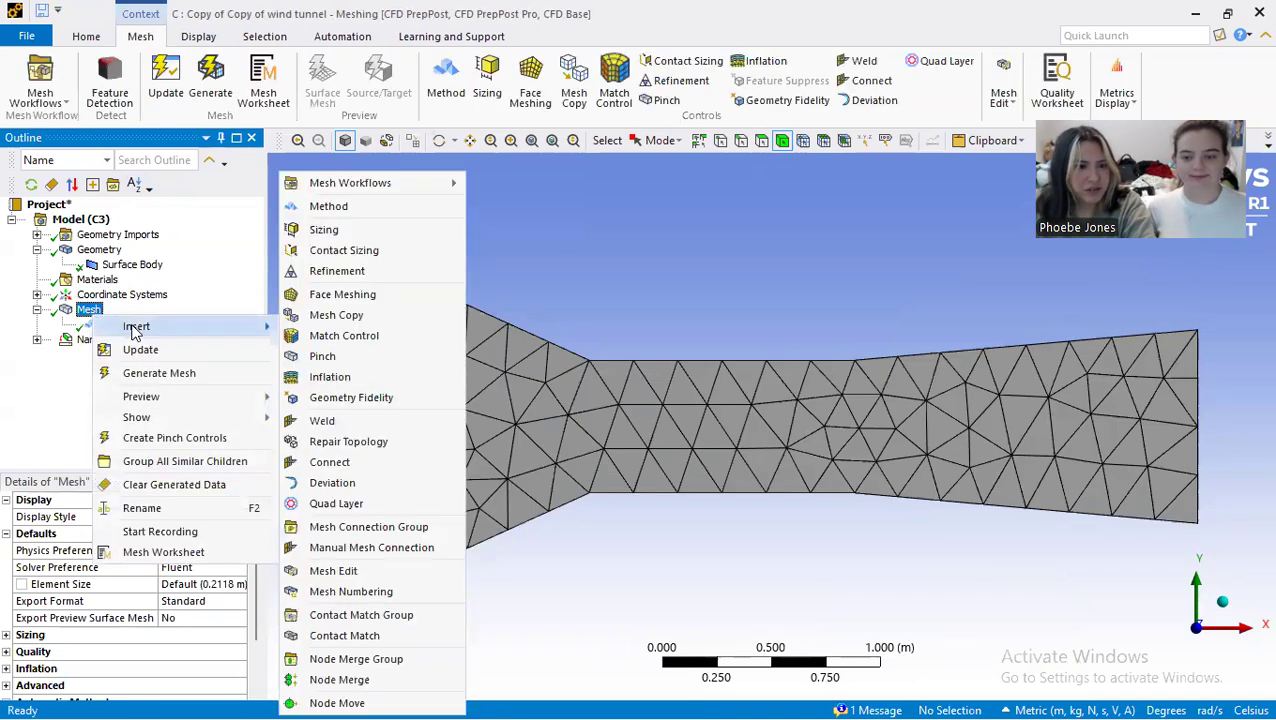
{"action": "left_click", "coordinate": [343, 294]}
{"action": "left_click", "coordinate": [643, 444]}
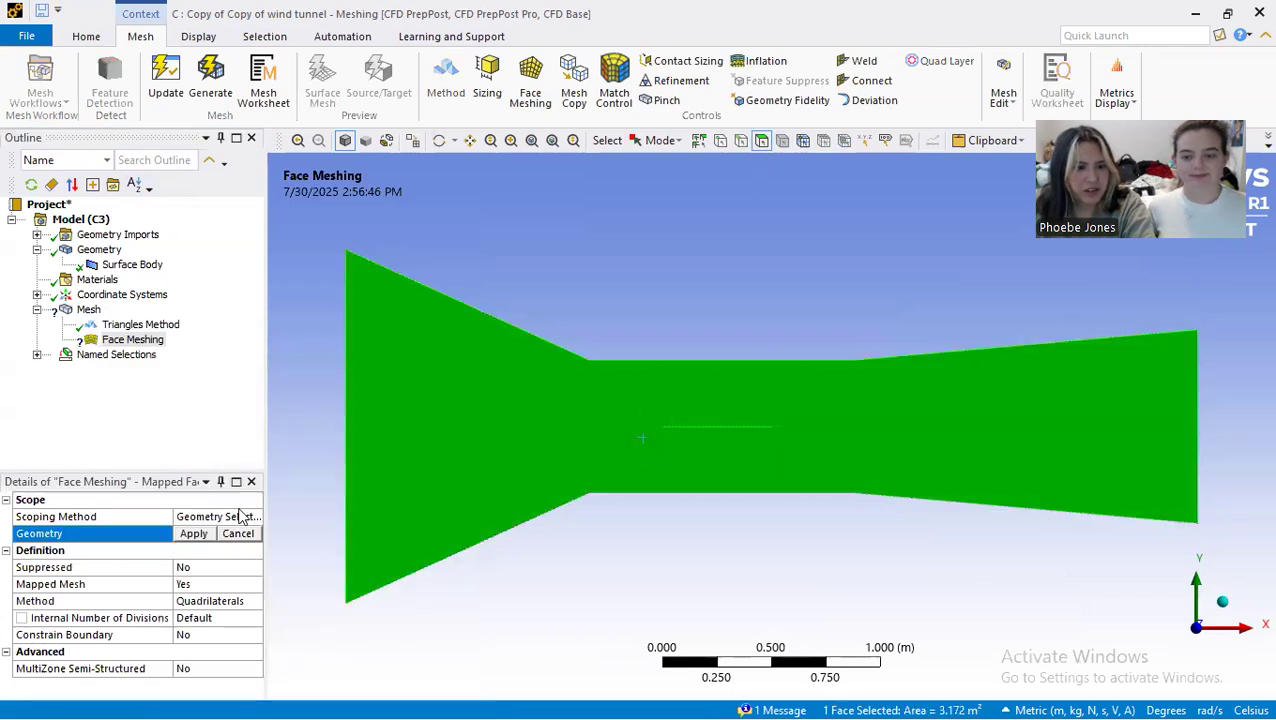
{"action": "left_click", "coordinate": [193, 533]}
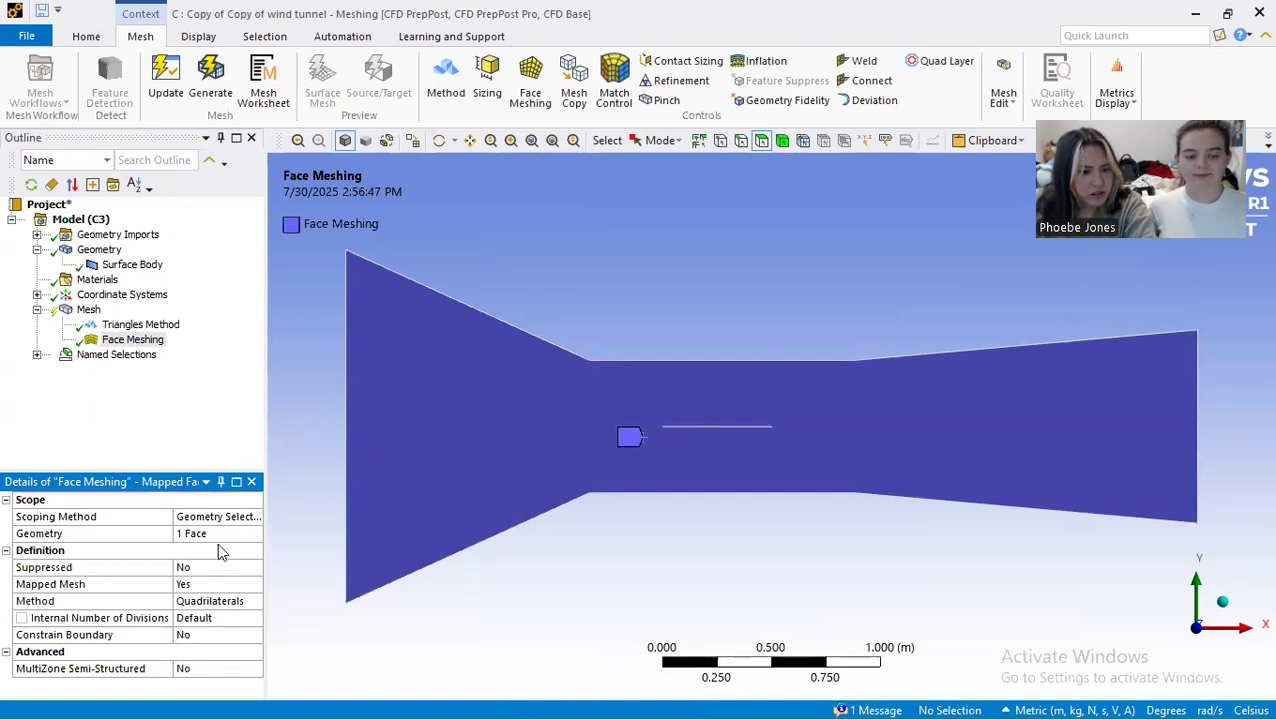
Step: Check the face meshing method choices and reapply the tunnel face as the control's geometry
{"action": "left_click", "coordinate": [235, 601]}
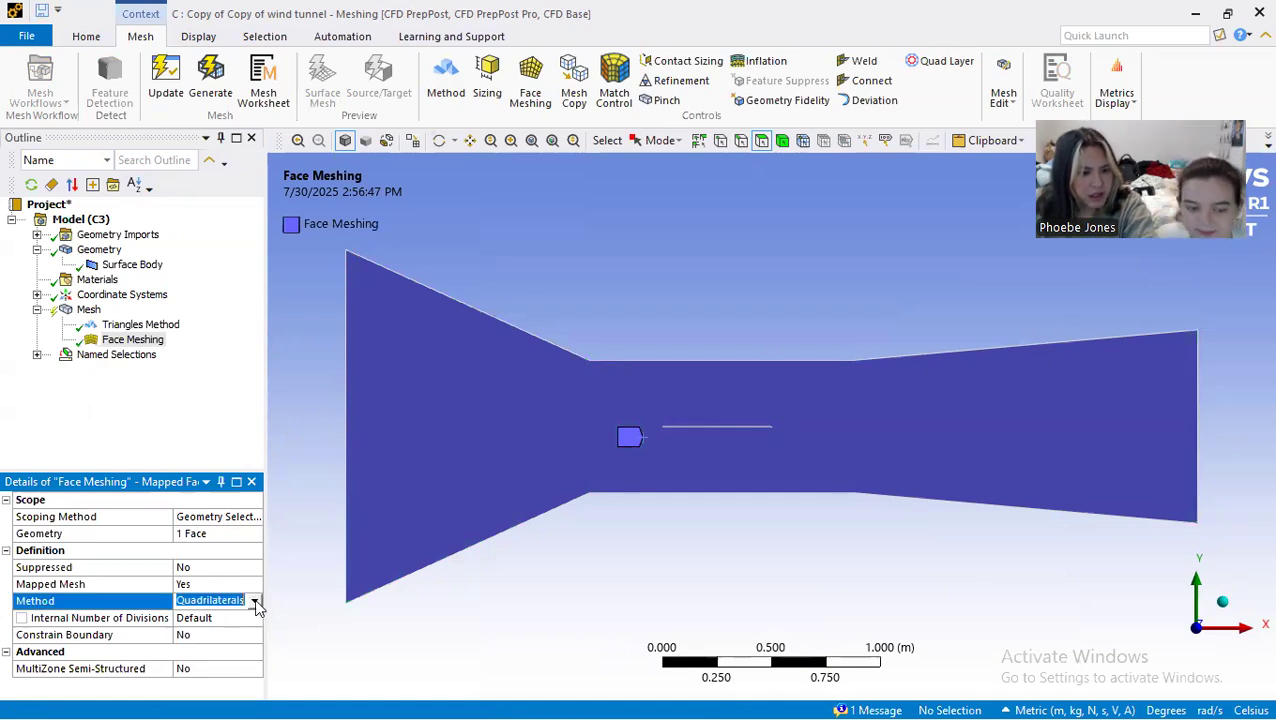
{"action": "left_click", "coordinate": [255, 601]}
{"action": "left_click", "coordinate": [256, 602]}
{"action": "left_click", "coordinate": [256, 602]}
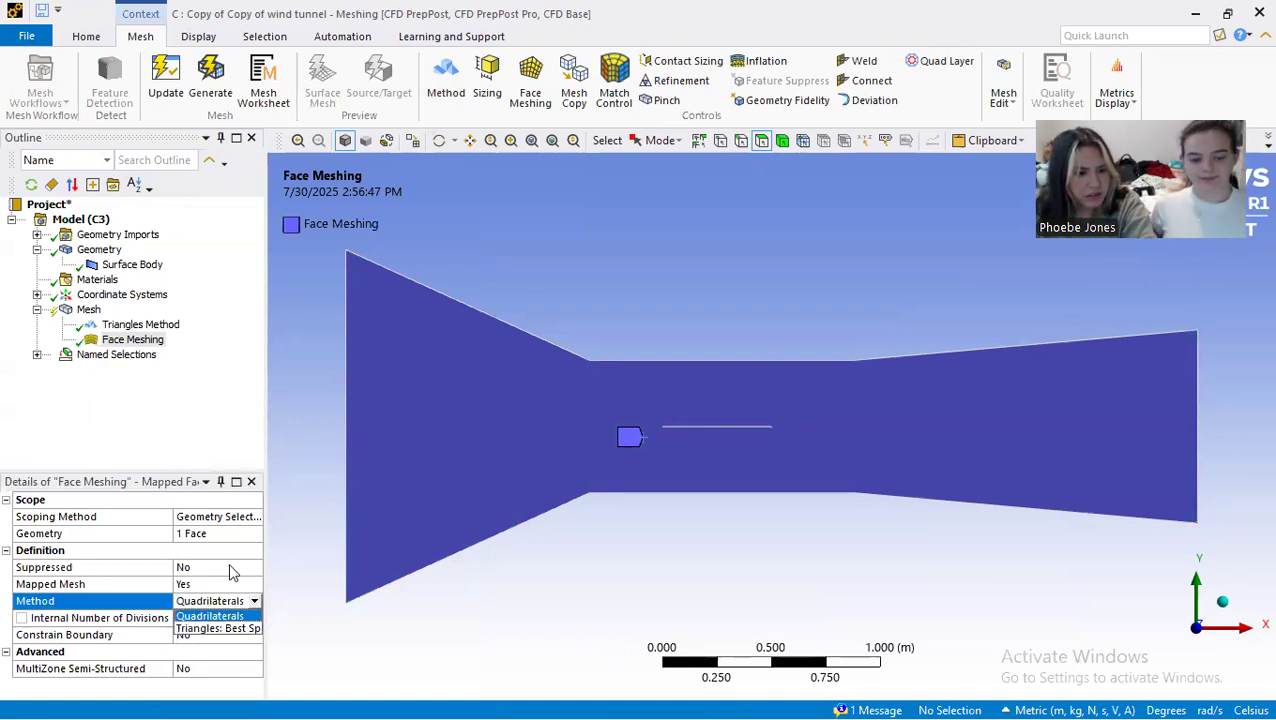
{"action": "left_click", "coordinate": [238, 535]}
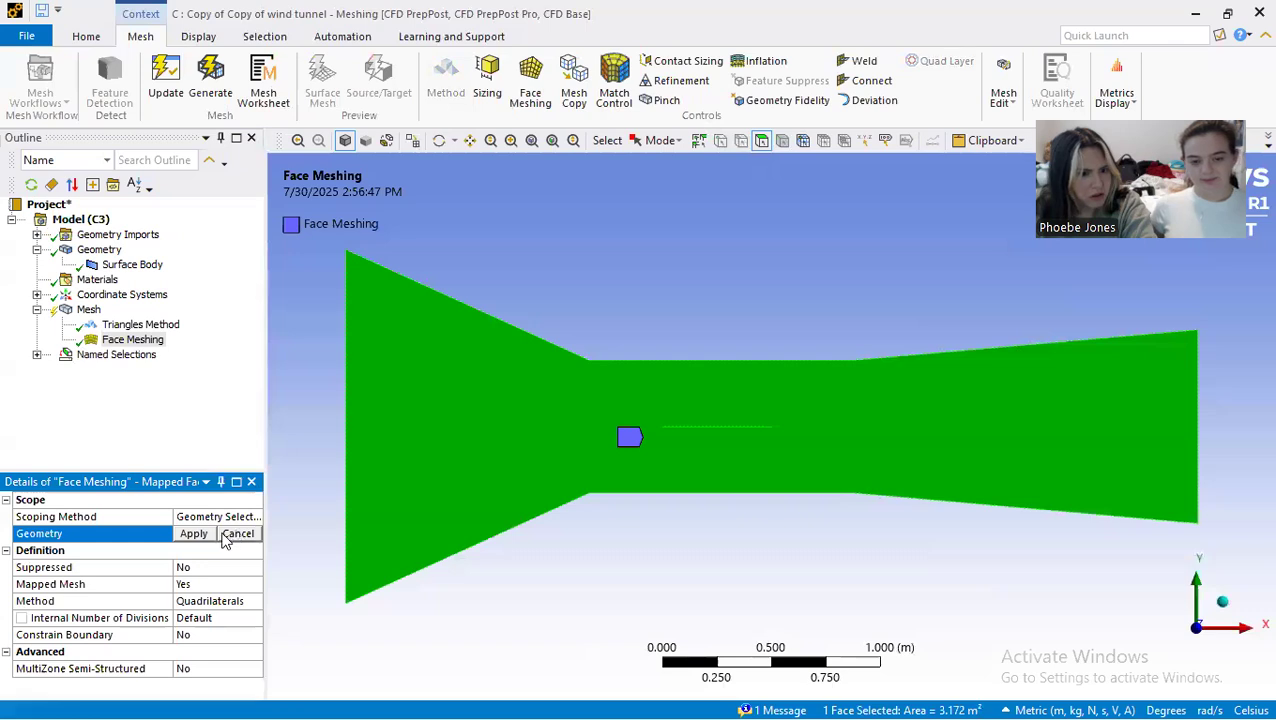
{"action": "left_click", "coordinate": [193, 533]}
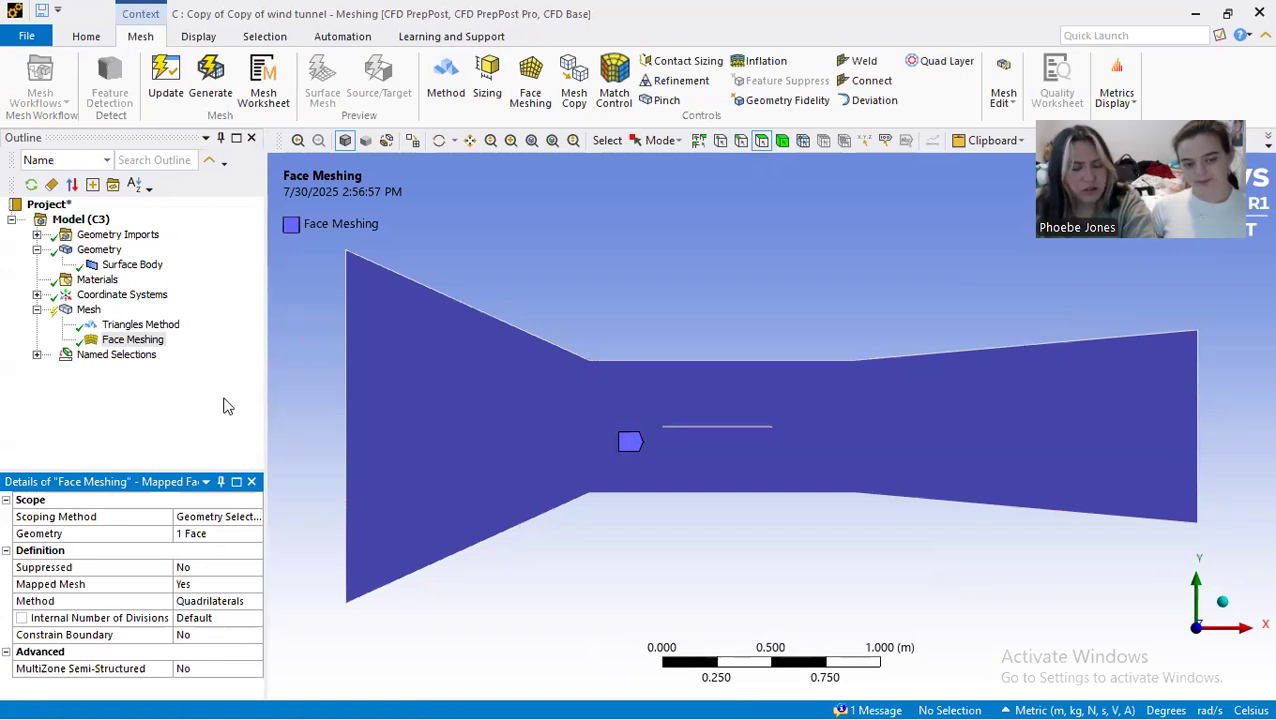
{"action": "left_click", "coordinate": [212, 533]}
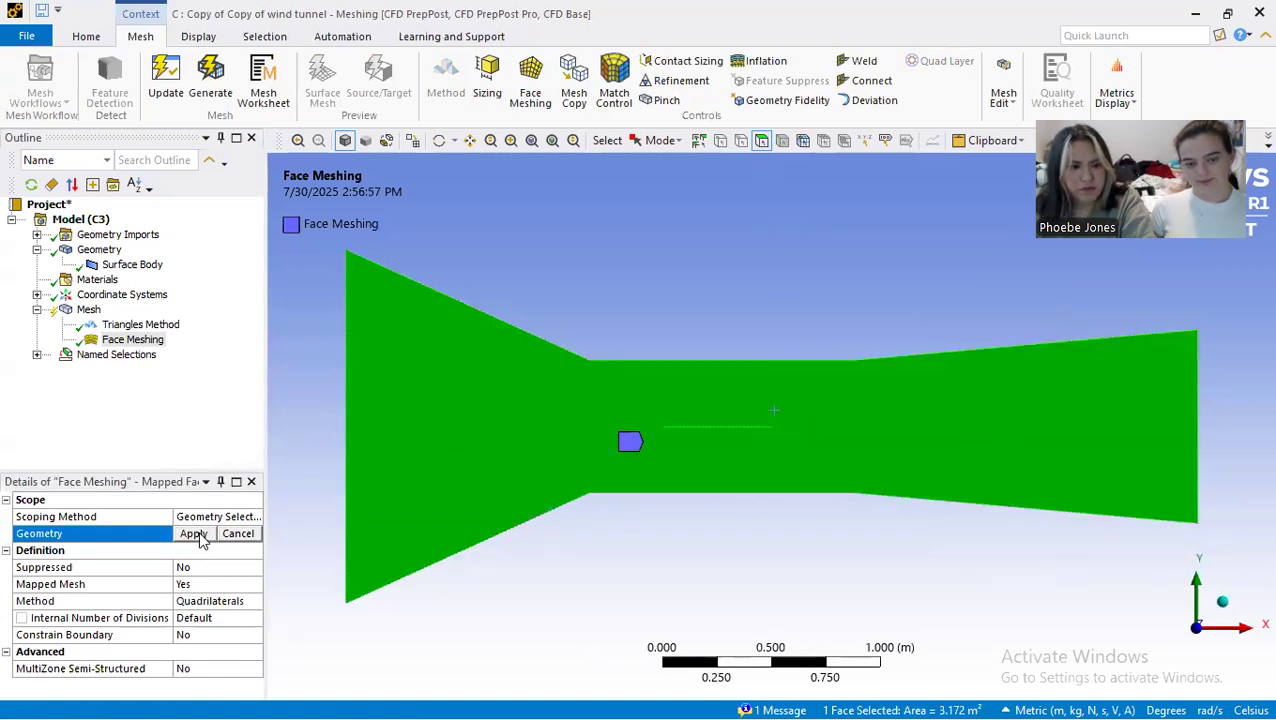
{"action": "left_click", "coordinate": [194, 534]}
Step: Look through the face meshing settings, try the triangles method, and return the method to Quadrilaterals
{"action": "left_click", "coordinate": [210, 516]}
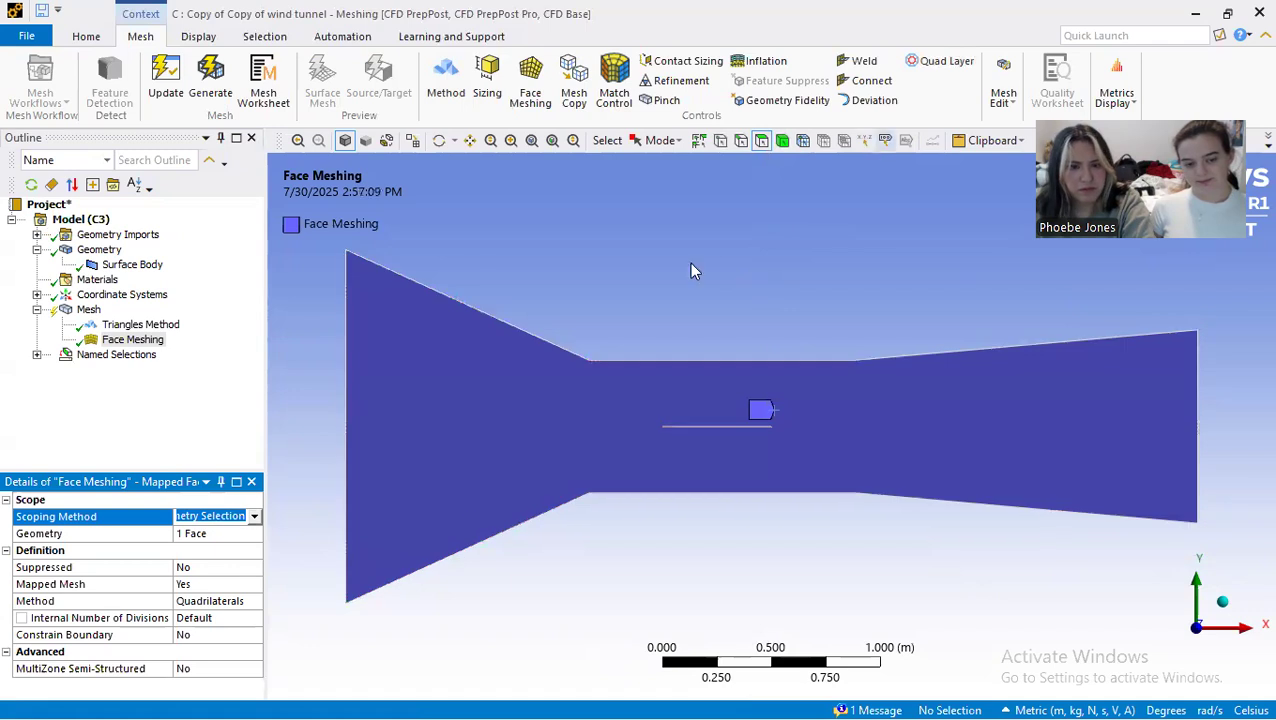
{"action": "left_click", "coordinate": [222, 567]}
{"action": "left_click", "coordinate": [240, 585]}
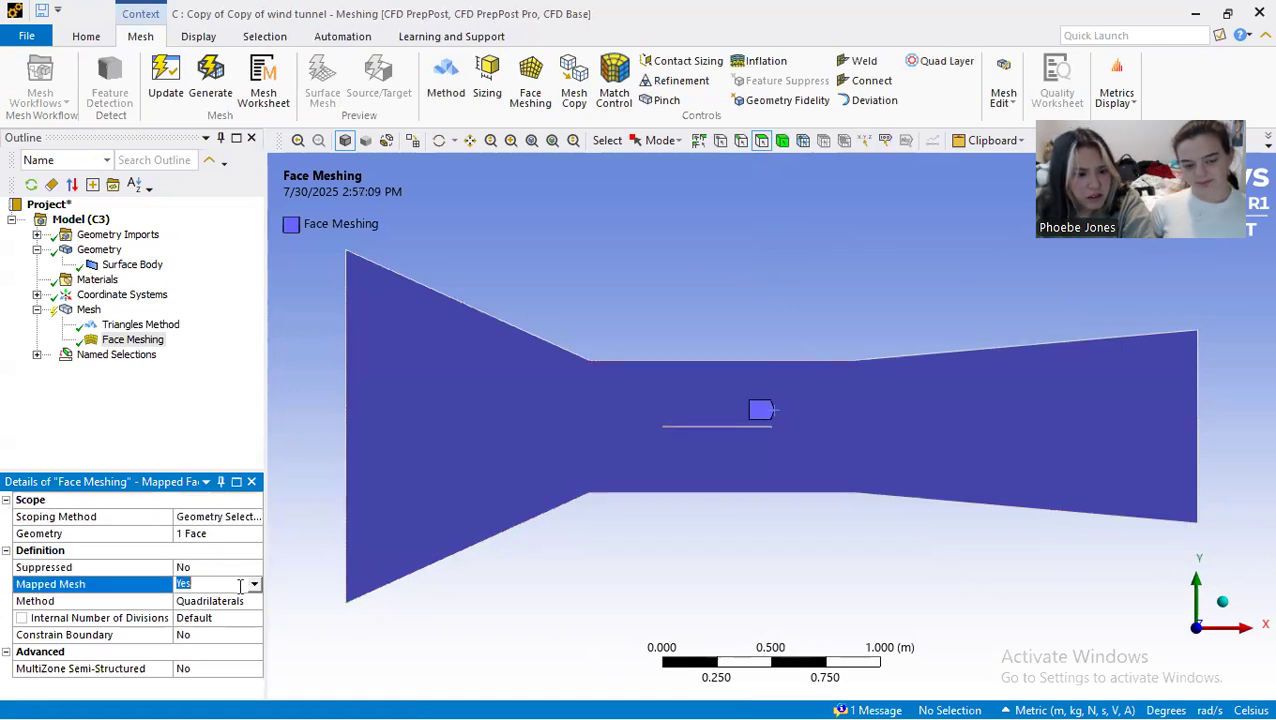
{"action": "left_click", "coordinate": [254, 585]}
{"action": "left_click", "coordinate": [252, 634]}
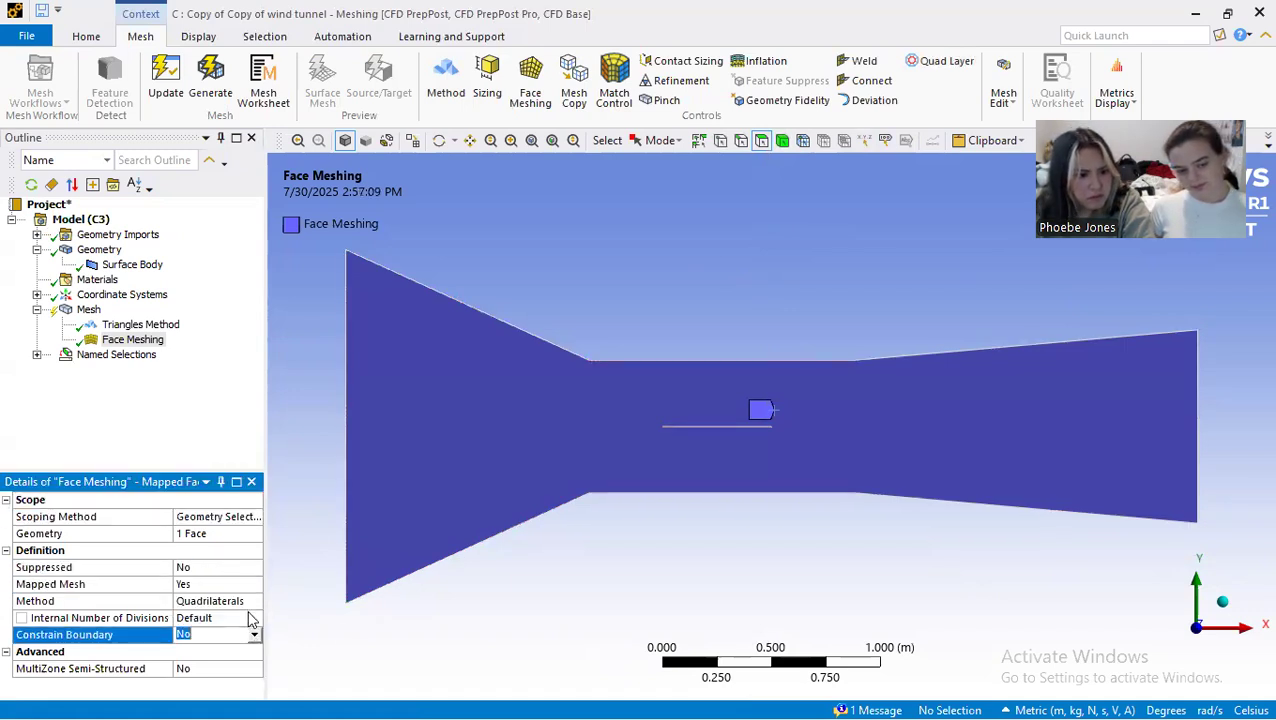
{"action": "left_click", "coordinate": [250, 619]}
{"action": "left_click", "coordinate": [250, 601]}
{"action": "left_click", "coordinate": [254, 601]}
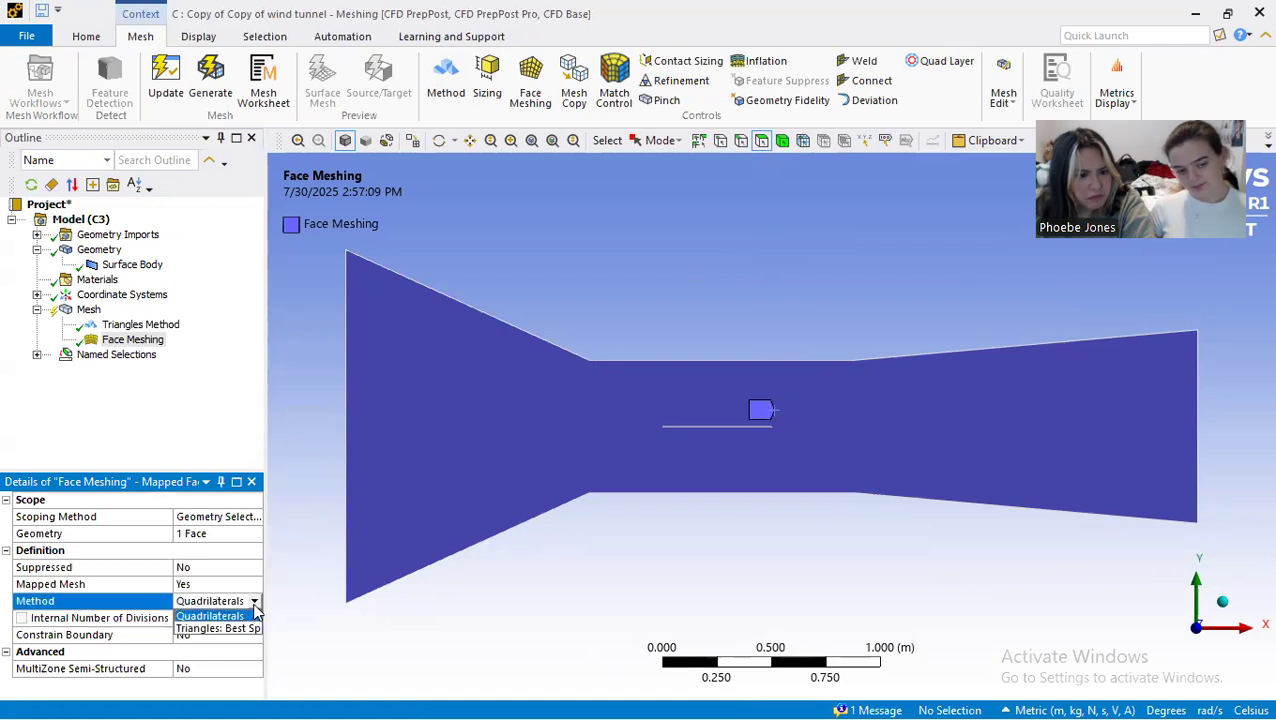
{"action": "left_click", "coordinate": [254, 631]}
{"action": "left_click", "coordinate": [255, 601]}
{"action": "left_click", "coordinate": [235, 617]}
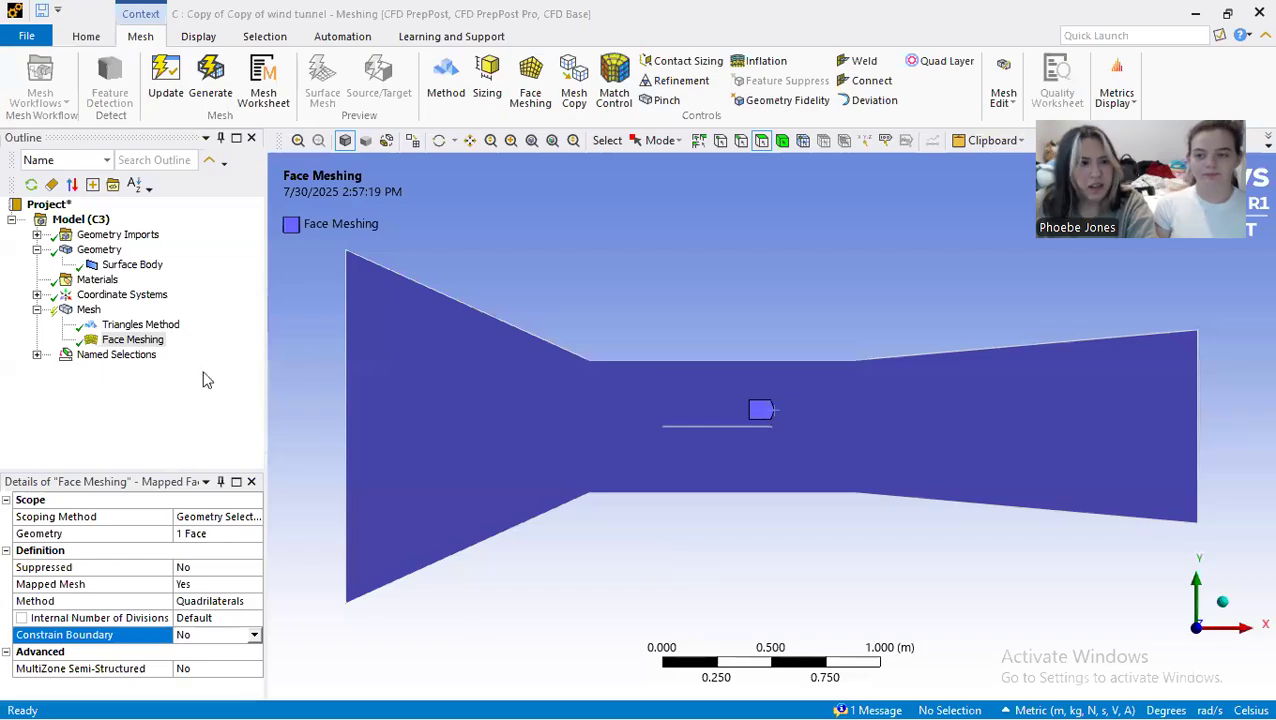
Step: Regenerate the mesh with the face meshing control and display the result
{"action": "left_click", "coordinate": [221, 68]}
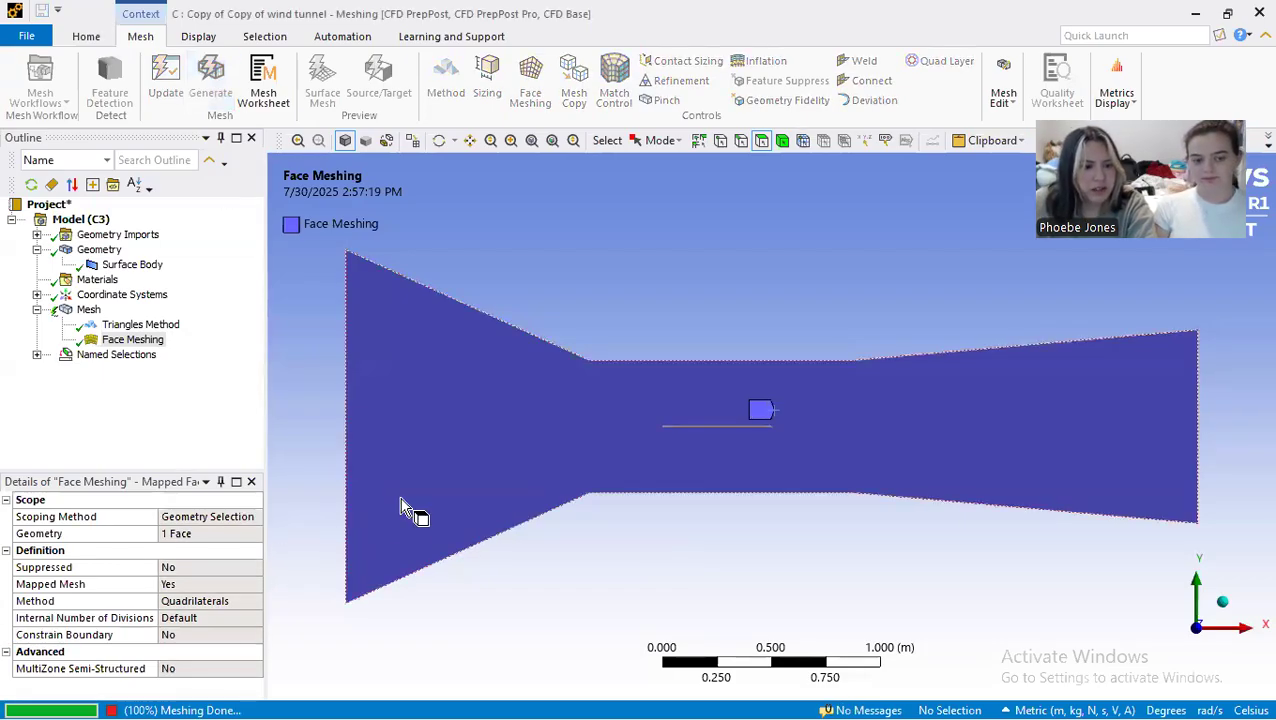
{"action": "left_click", "coordinate": [88, 309]}
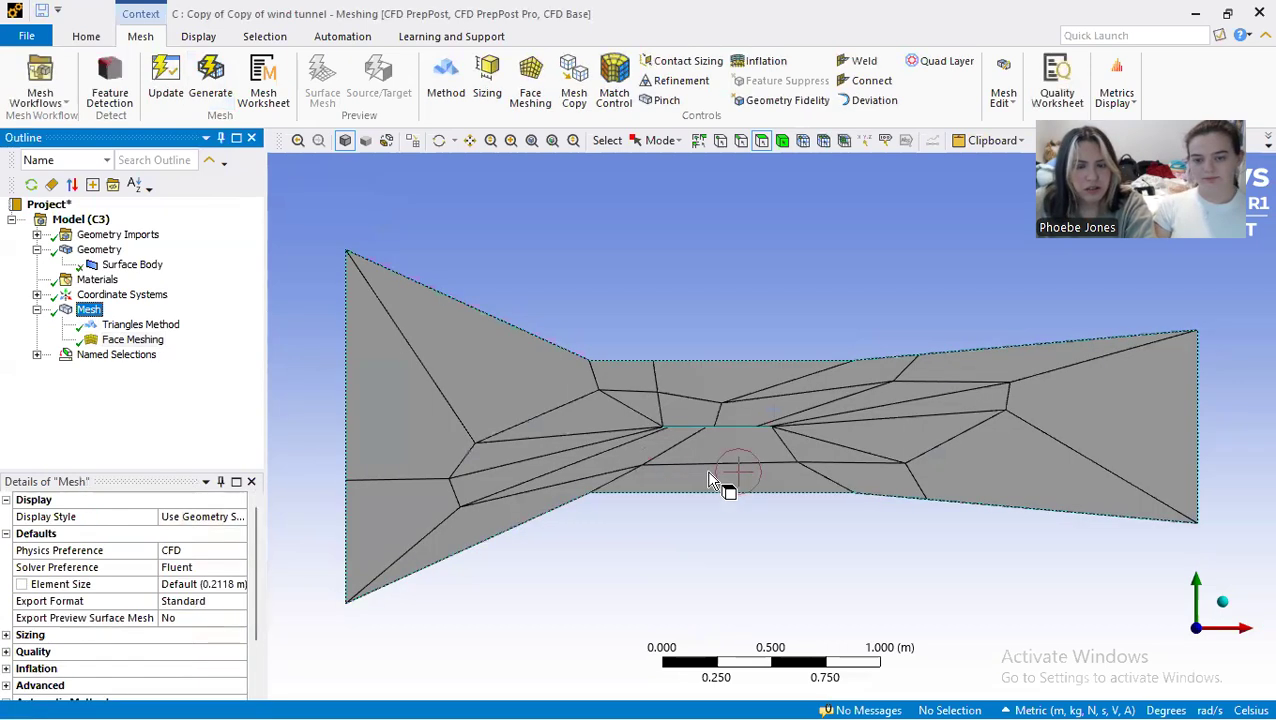
Step: Replace the face meshing control with a face sizing of 0.01 m on the tunnel face and generate the mesh
{"action": "left_click", "coordinate": [1071, 623]}
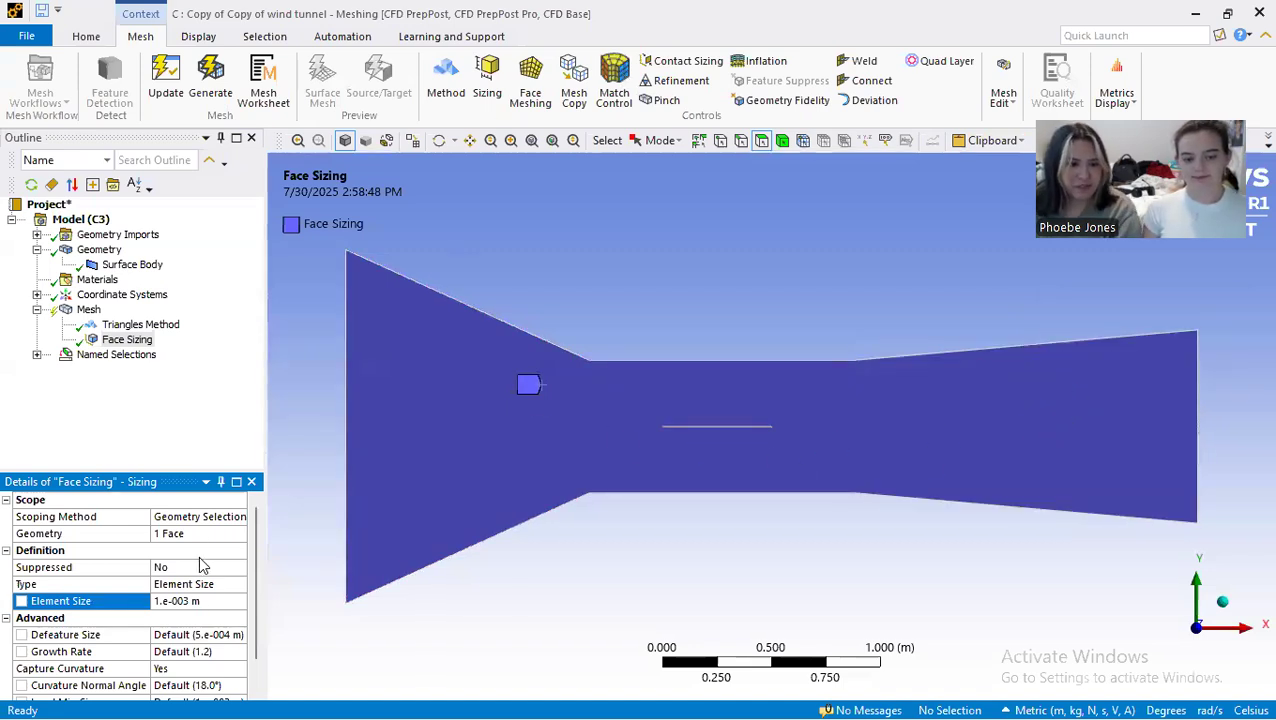
{"action": "scroll", "coordinate": [199, 566], "scroll_direction": "down", "scroll_amount": 1}
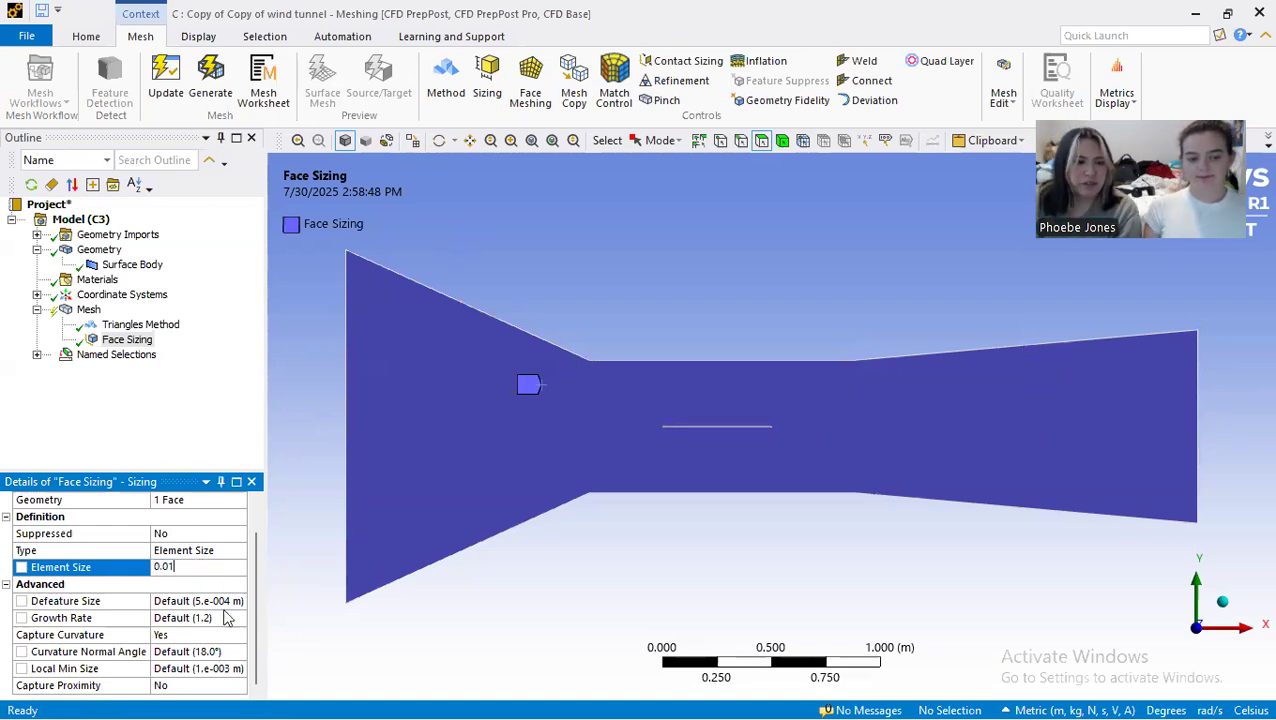
{"action": "left_click", "coordinate": [210, 78]}
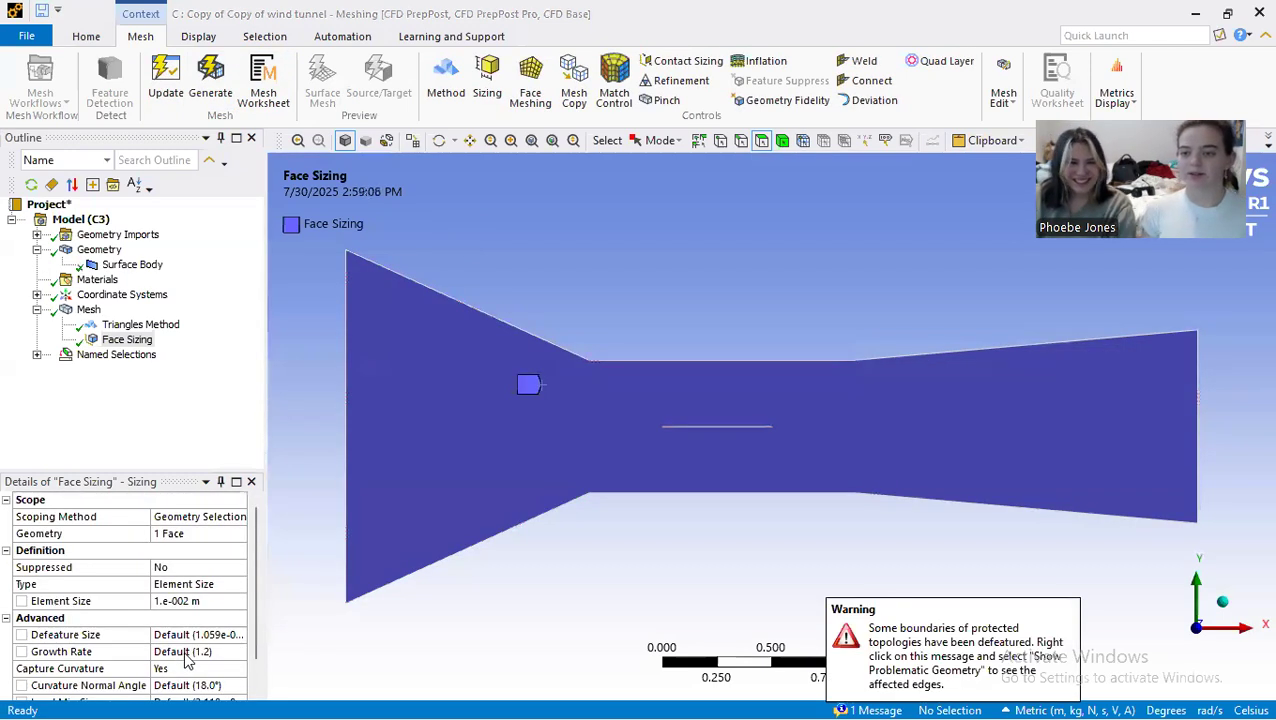
Step: Display the generated mesh and inspect the triangle size and pattern across the tunnel's test section
{"action": "left_click", "coordinate": [88, 310]}
{"action": "scroll", "coordinate": [570, 440], "scroll_direction": "up", "scroll_amount": 3}
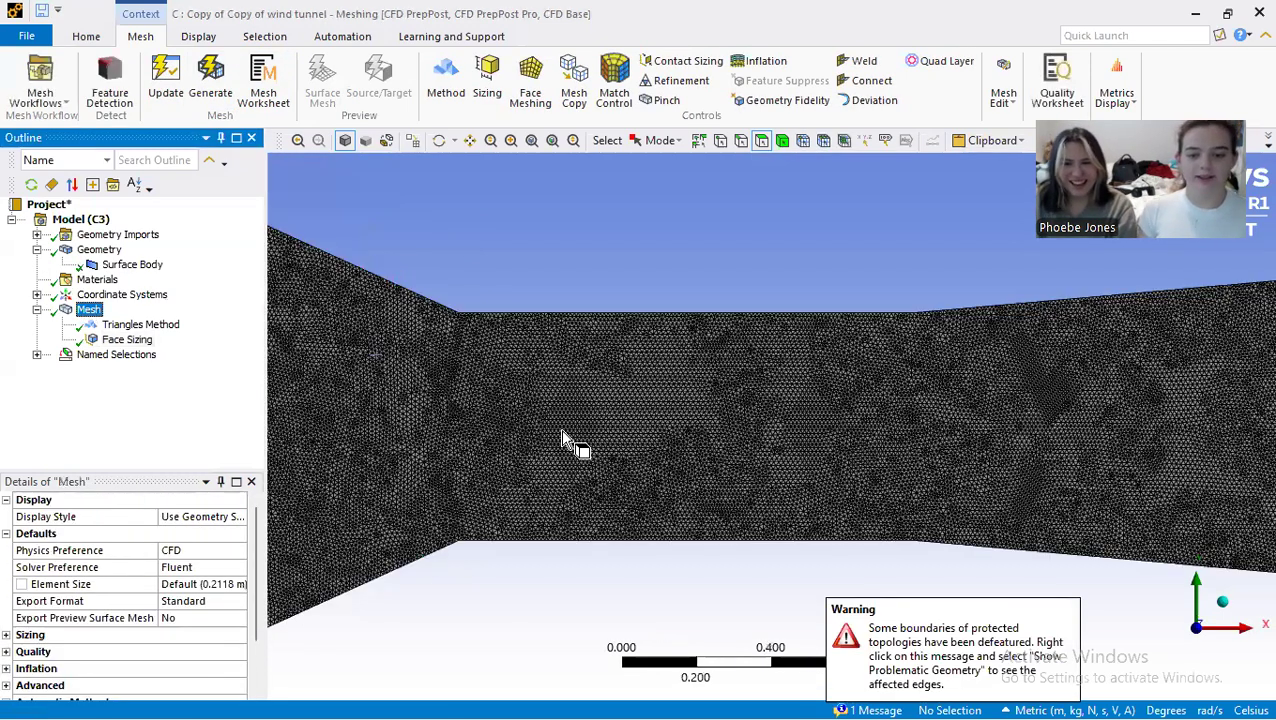
{"action": "scroll", "coordinate": [589, 437], "scroll_direction": "up", "scroll_amount": 3}
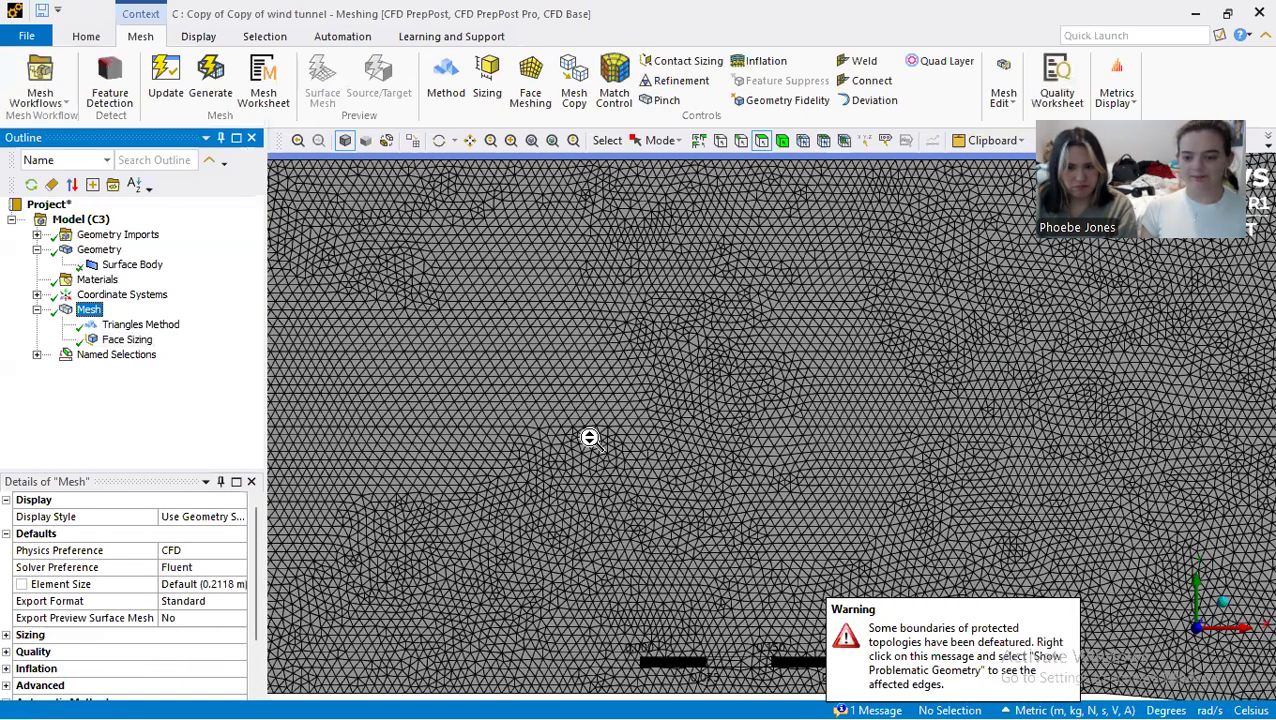
{"action": "scroll", "coordinate": [589, 437], "scroll_direction": "down", "scroll_amount": 2}
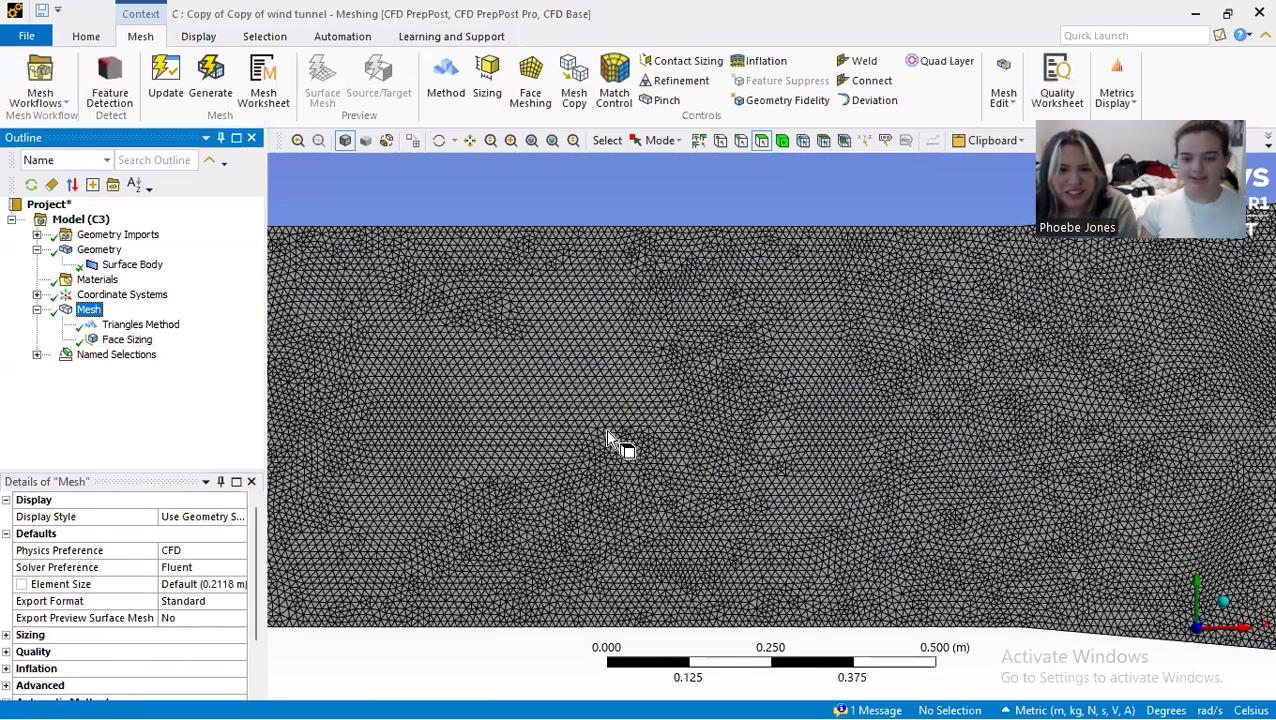
{"action": "scroll", "coordinate": [740, 433], "scroll_direction": "up", "scroll_amount": 3}
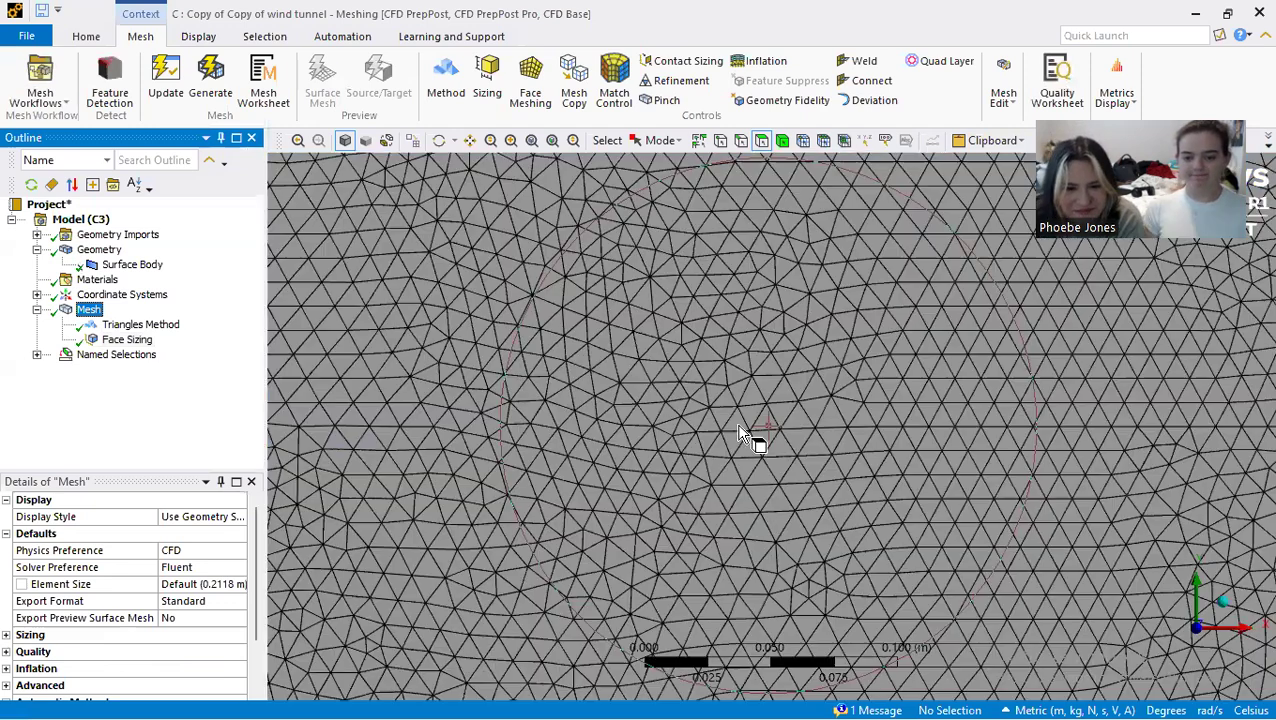
Step: Add a sizing control scoped to the two long edges of the flat plate
{"action": "scroll", "coordinate": [740, 433], "scroll_direction": "down", "scroll_amount": 2}
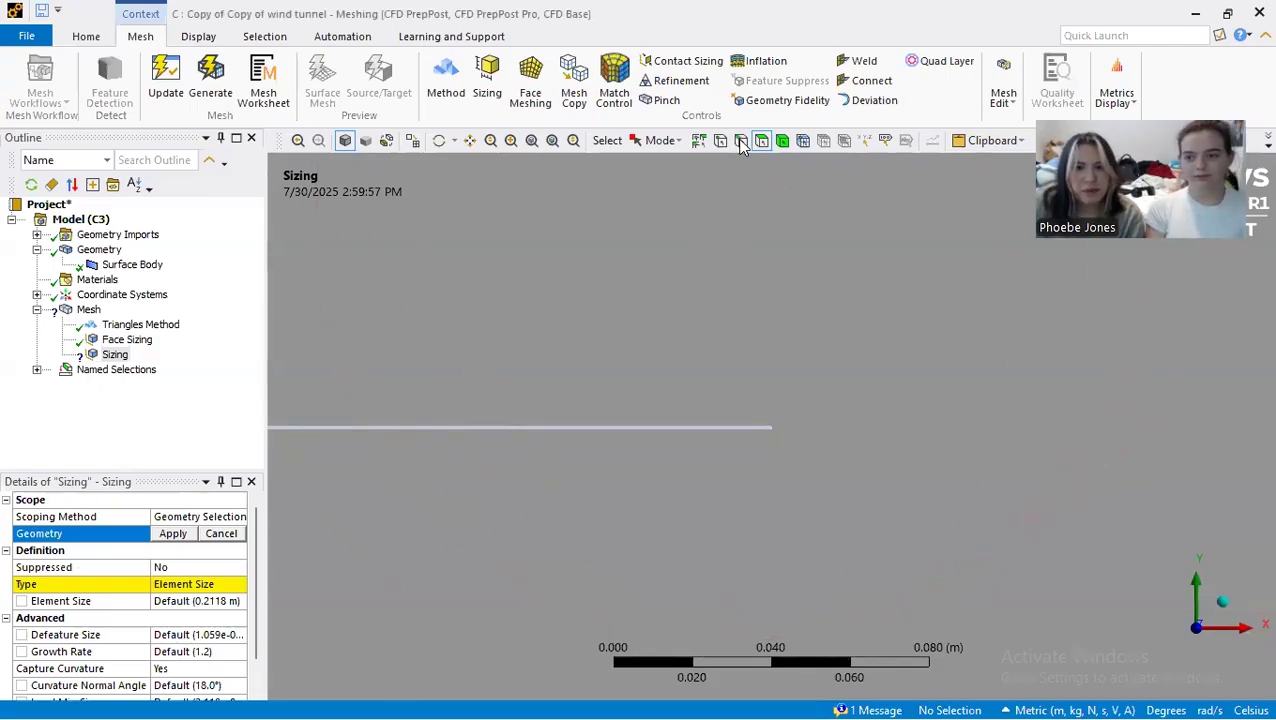
{"action": "left_click", "coordinate": [740, 141]}
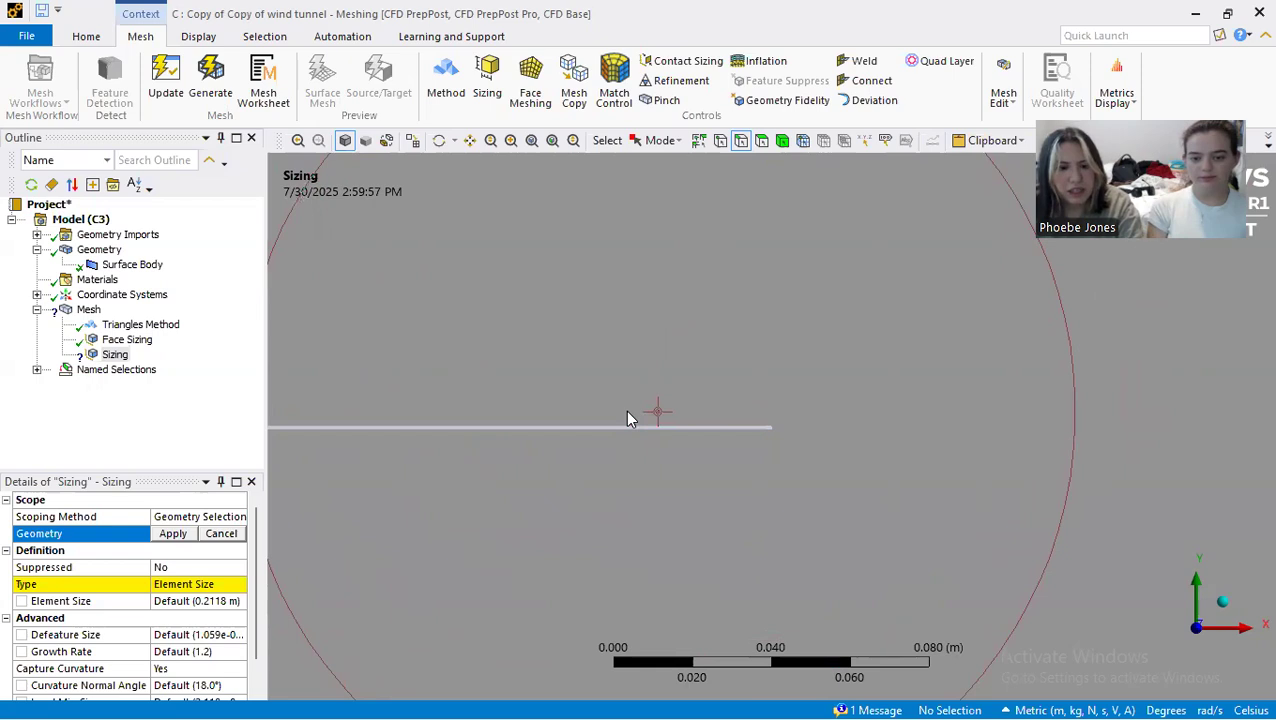
{"action": "left_click", "coordinate": [628, 418]}
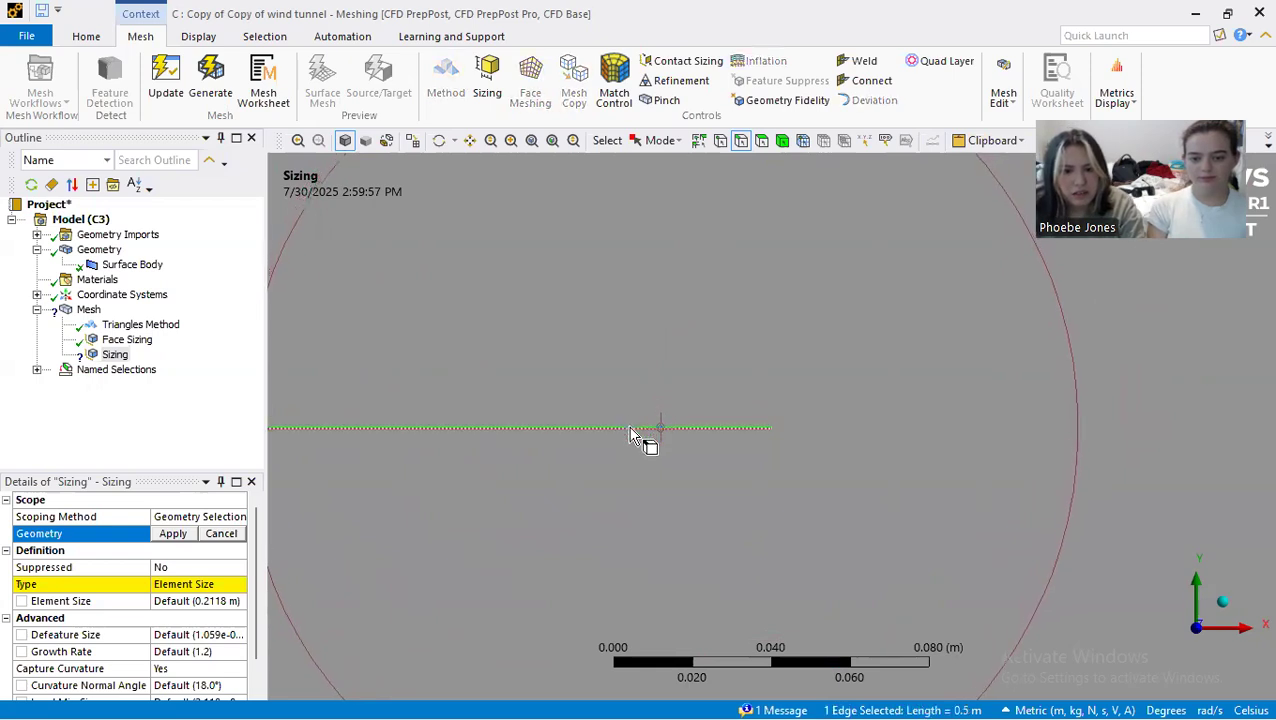
{"action": "left_click", "coordinate": [628, 430], "text": "ctrl"}
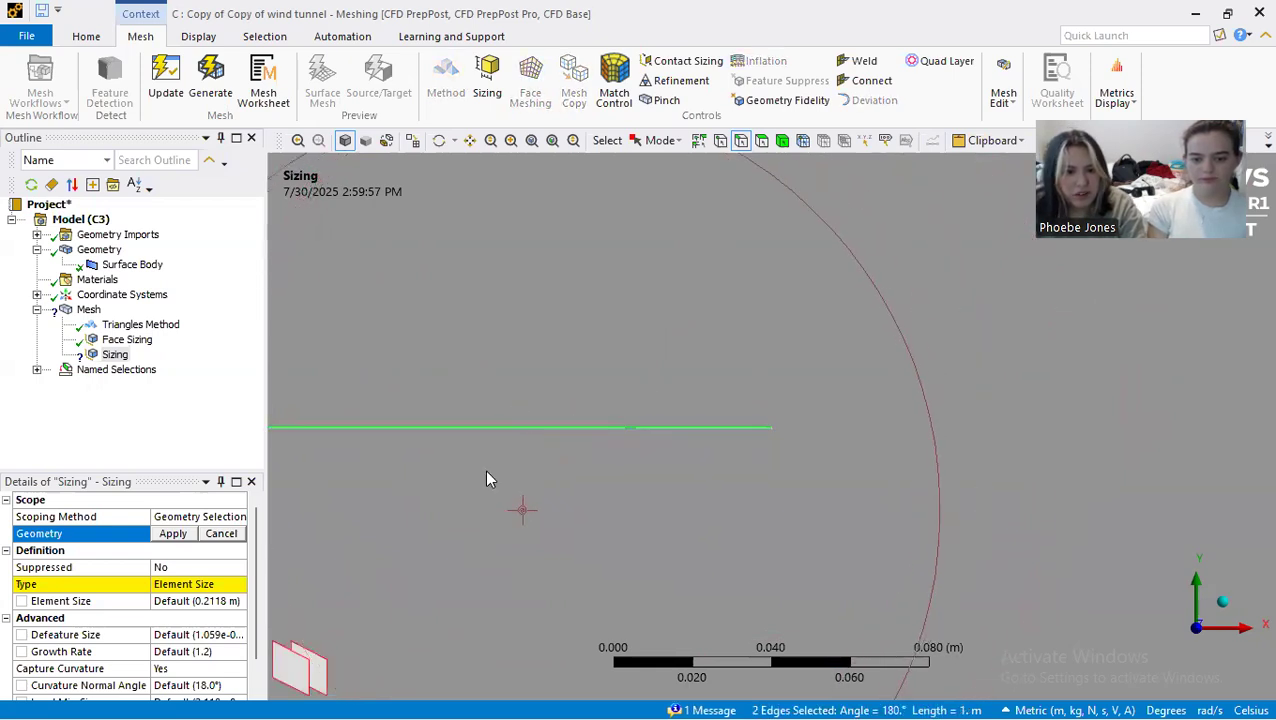
{"action": "left_click", "coordinate": [181, 536]}
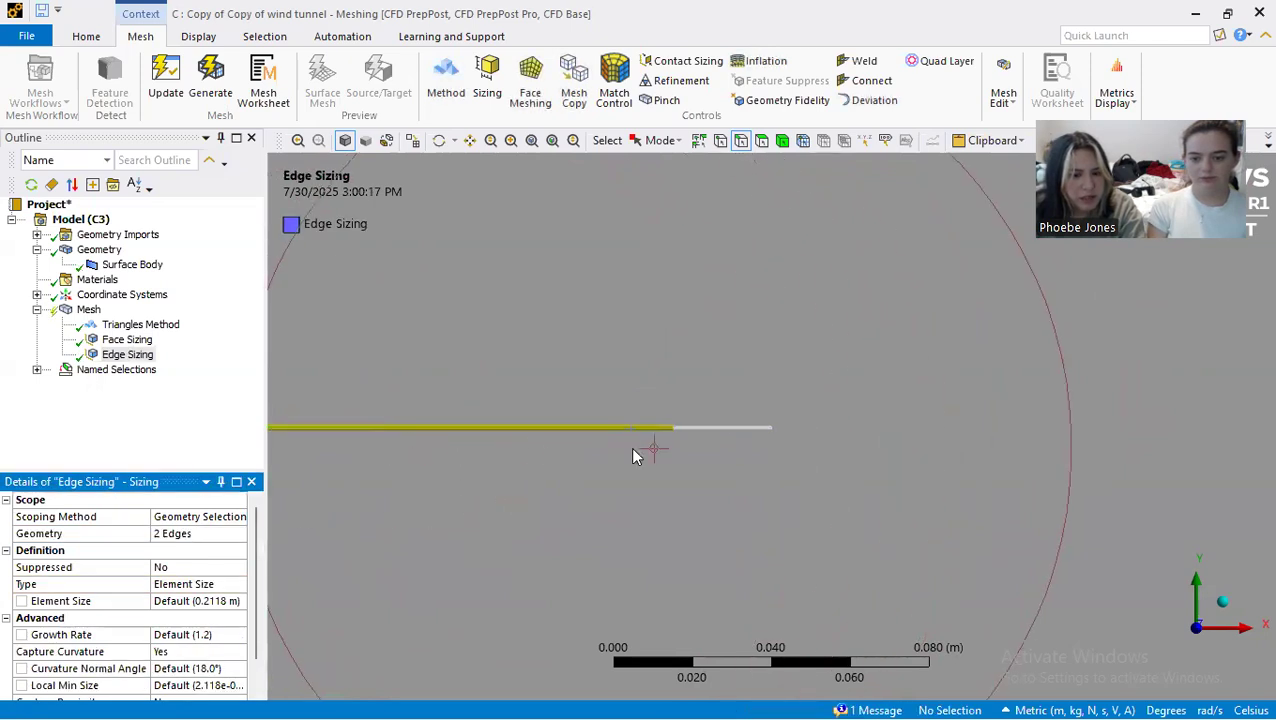
{"action": "scroll", "coordinate": [706, 452], "scroll_direction": "up", "scroll_amount": 4}
{"action": "scroll", "coordinate": [700, 447], "scroll_direction": "down", "scroll_amount": 6}
{"action": "scroll", "coordinate": [660, 450], "scroll_direction": "down", "scroll_amount": 10}
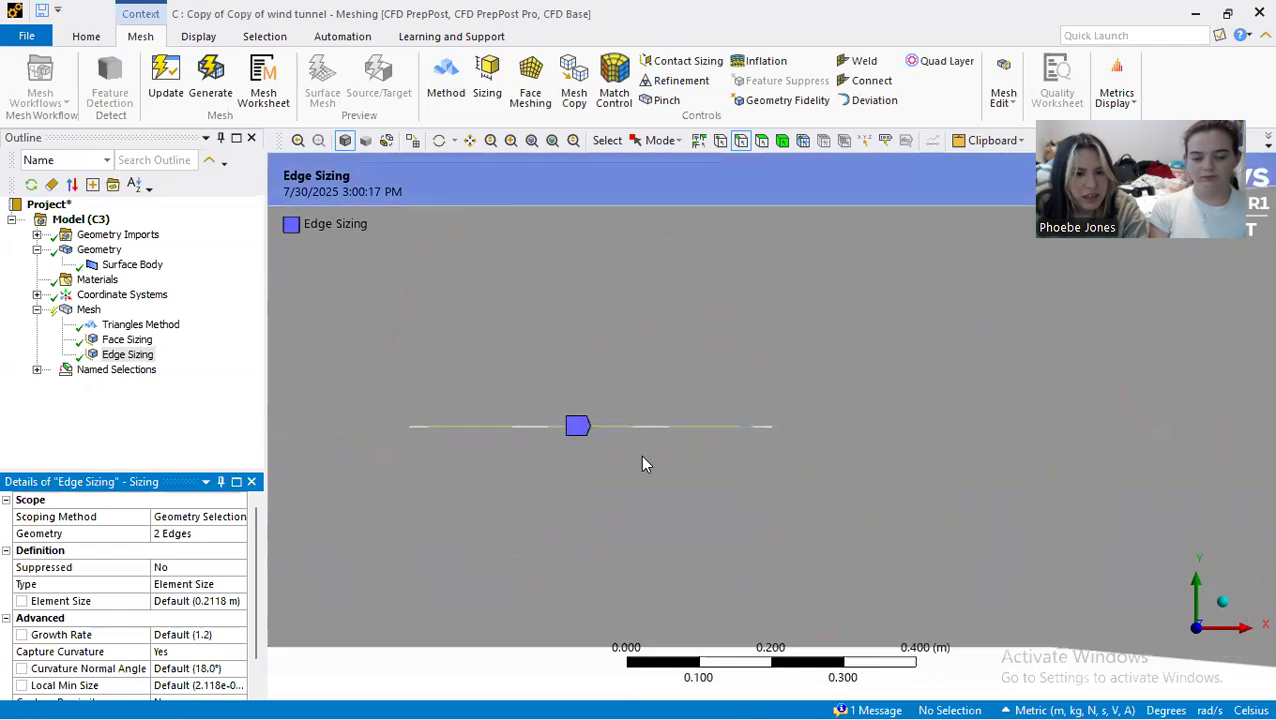
Step: Set the plate edge sizing's element size to 0.001 m and regenerate the mesh
{"action": "left_click", "coordinate": [170, 601]}
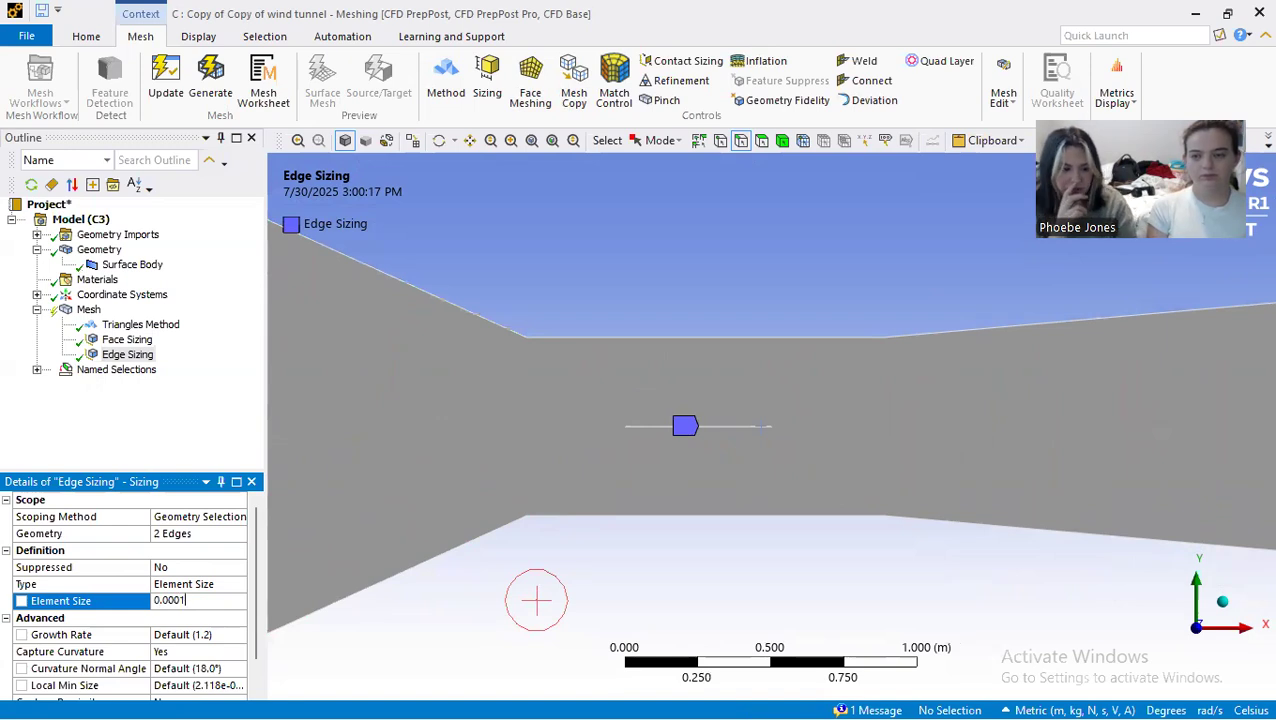
{"action": "type", "text": "0.001"}
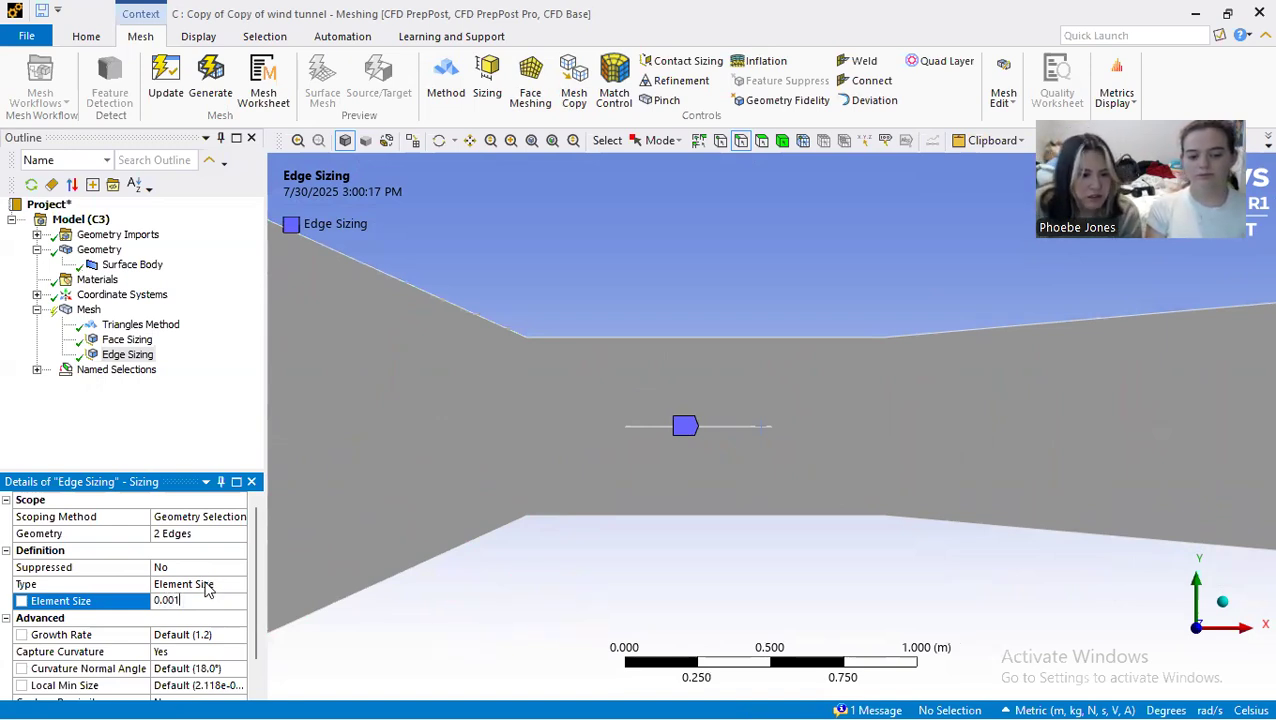
{"action": "scroll", "coordinate": [207, 590], "scroll_direction": "down", "scroll_amount": 1}
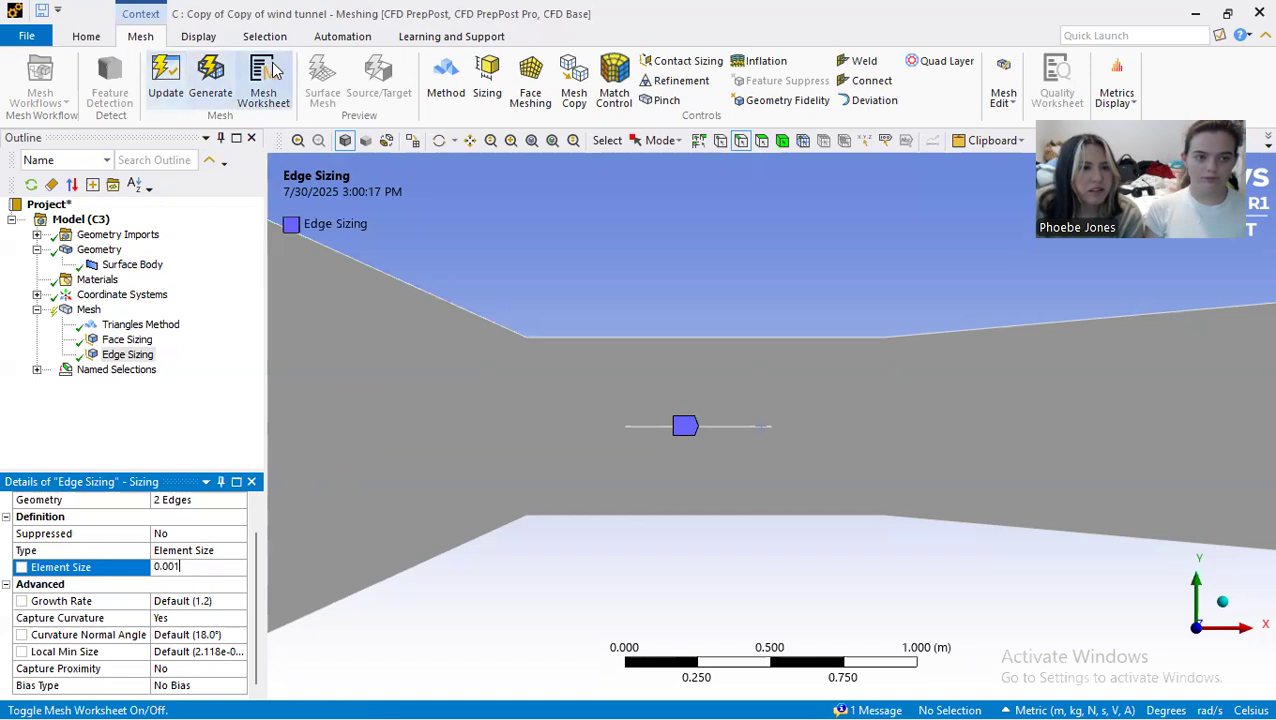
{"action": "left_click", "coordinate": [212, 80]}
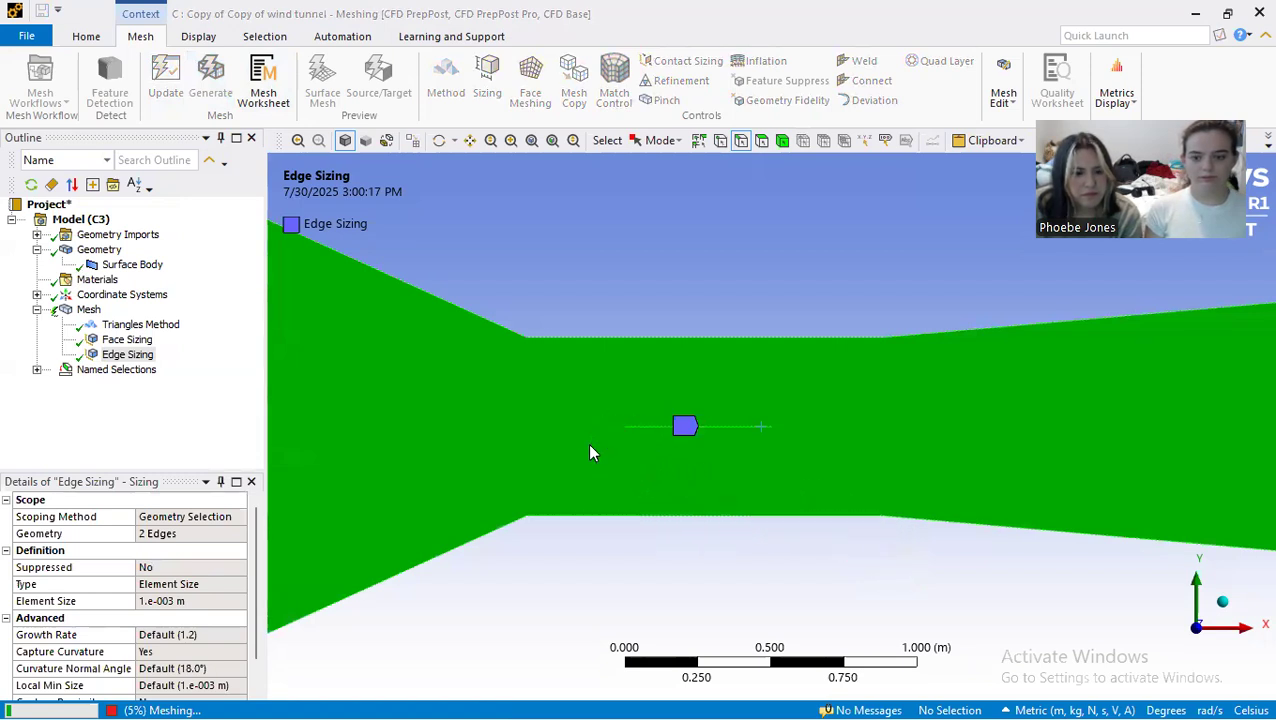
Step: Display the new mesh and examine the refinement around the flat plate and its transition to the surrounding tunnel mesh
{"action": "scroll", "coordinate": [596, 447], "scroll_direction": "down", "scroll_amount": 4}
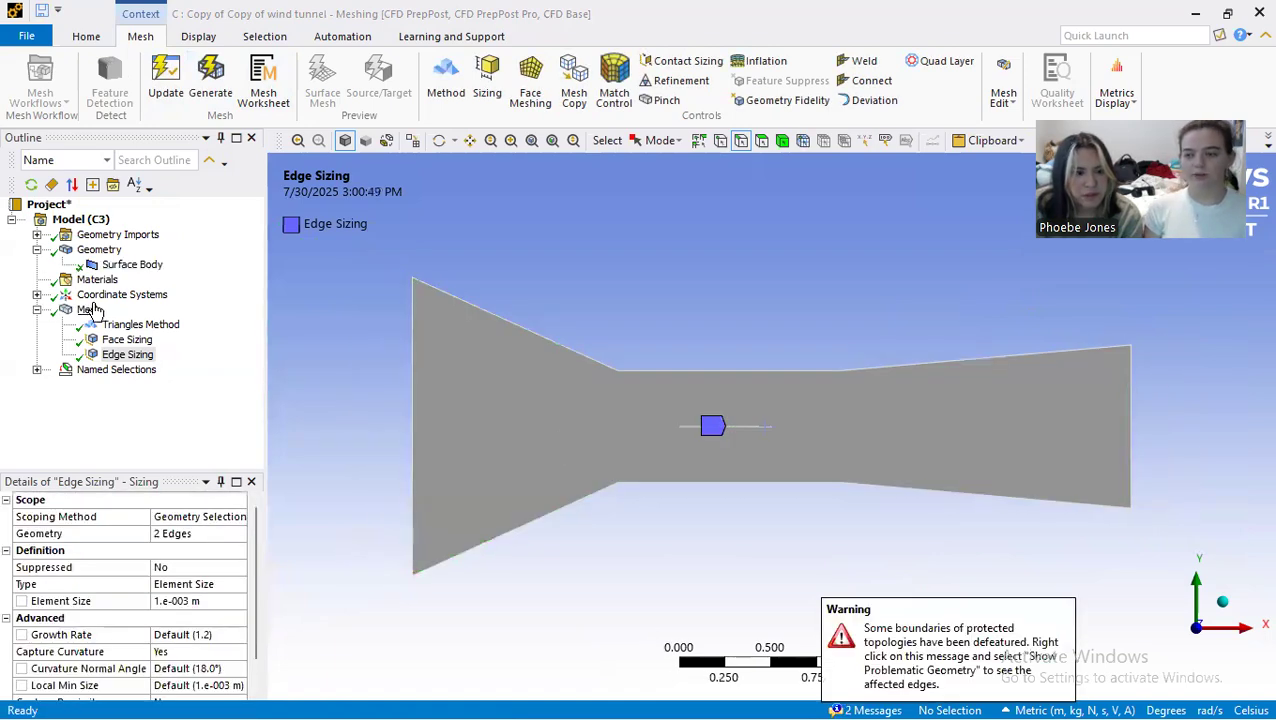
{"action": "left_click", "coordinate": [89, 310]}
{"action": "scroll", "coordinate": [720, 437], "scroll_direction": "up", "scroll_amount": 5}
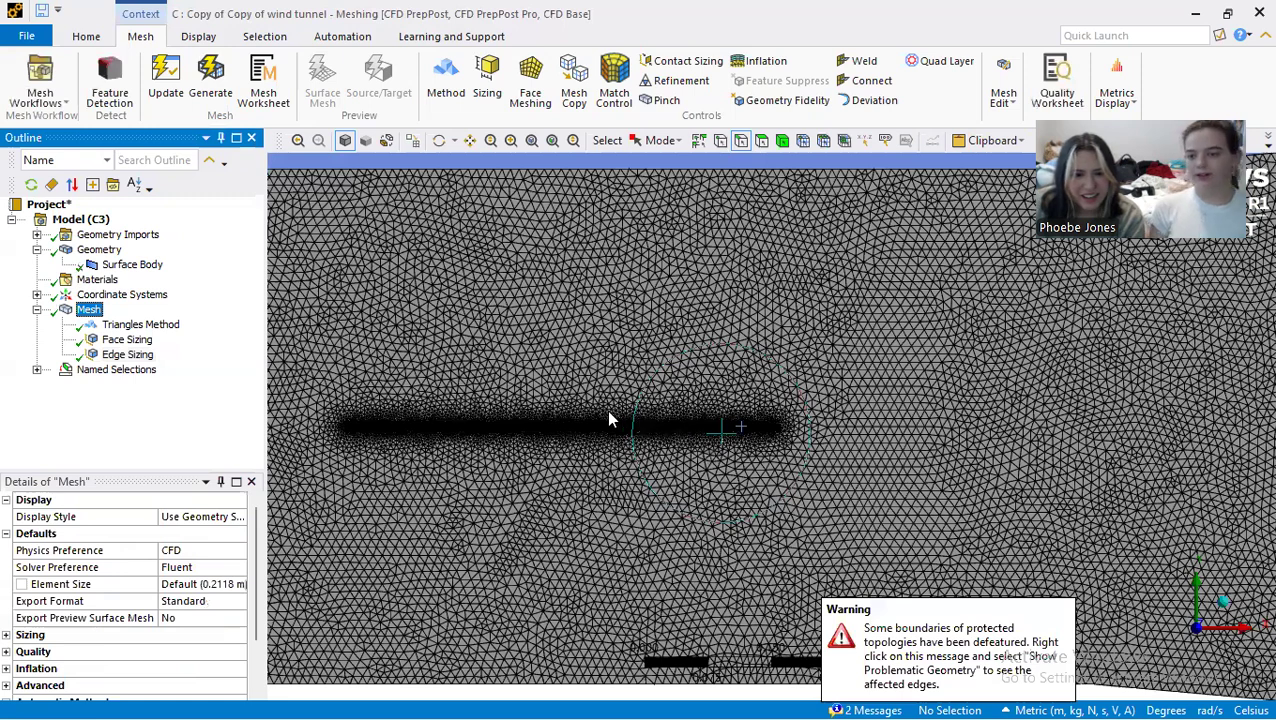
{"action": "scroll", "coordinate": [726, 430], "scroll_direction": "up", "scroll_amount": 3}
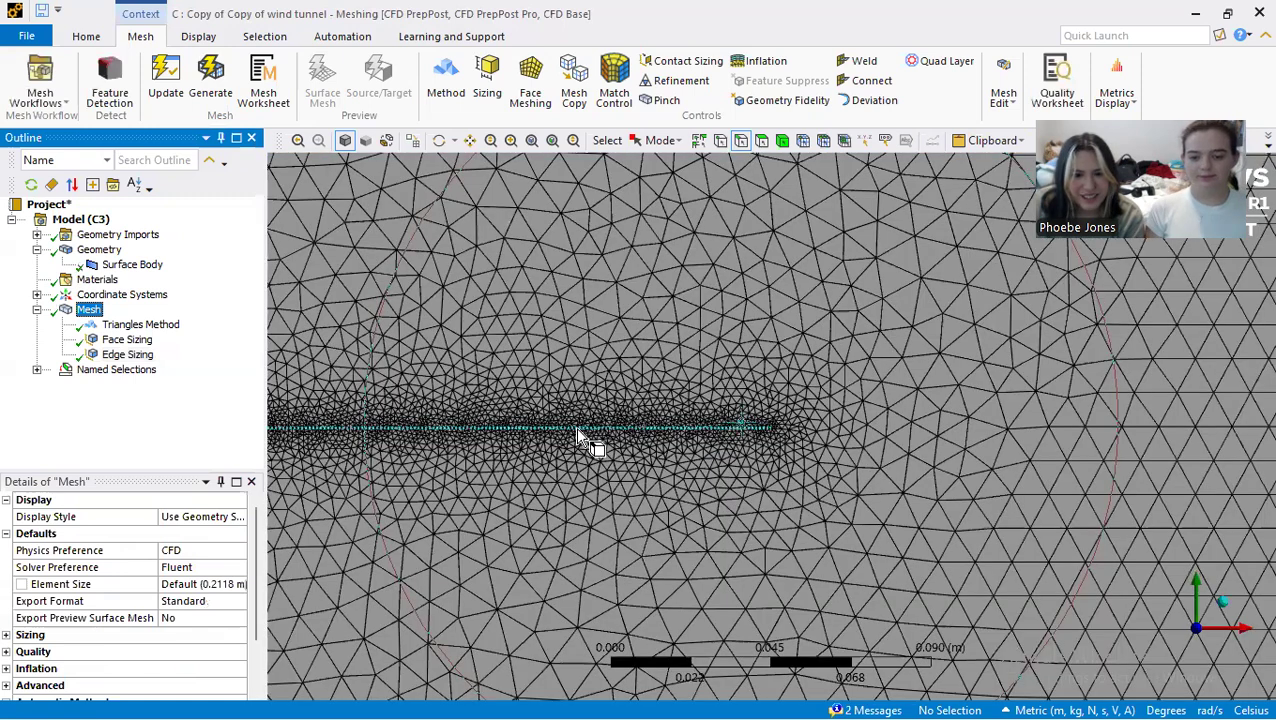
{"action": "scroll", "coordinate": [565, 430], "scroll_direction": "down", "scroll_amount": 2}
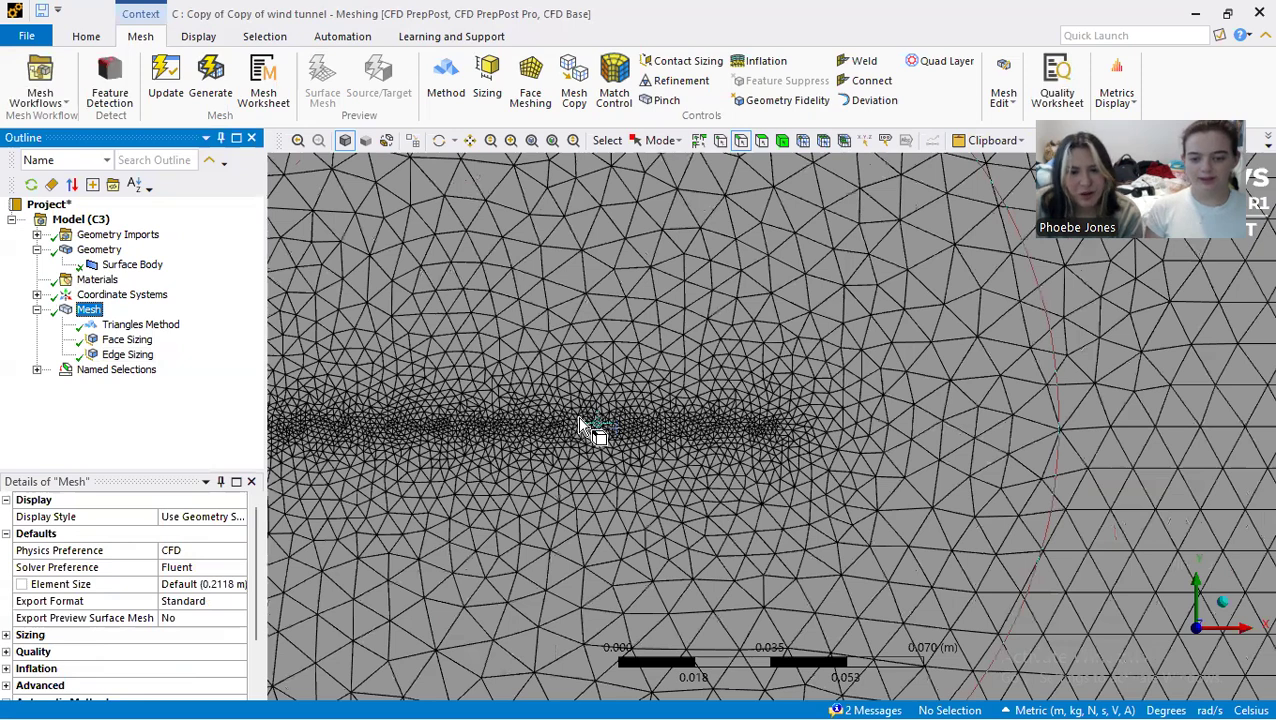
{"action": "scroll", "coordinate": [586, 428], "scroll_direction": "down", "scroll_amount": 3}
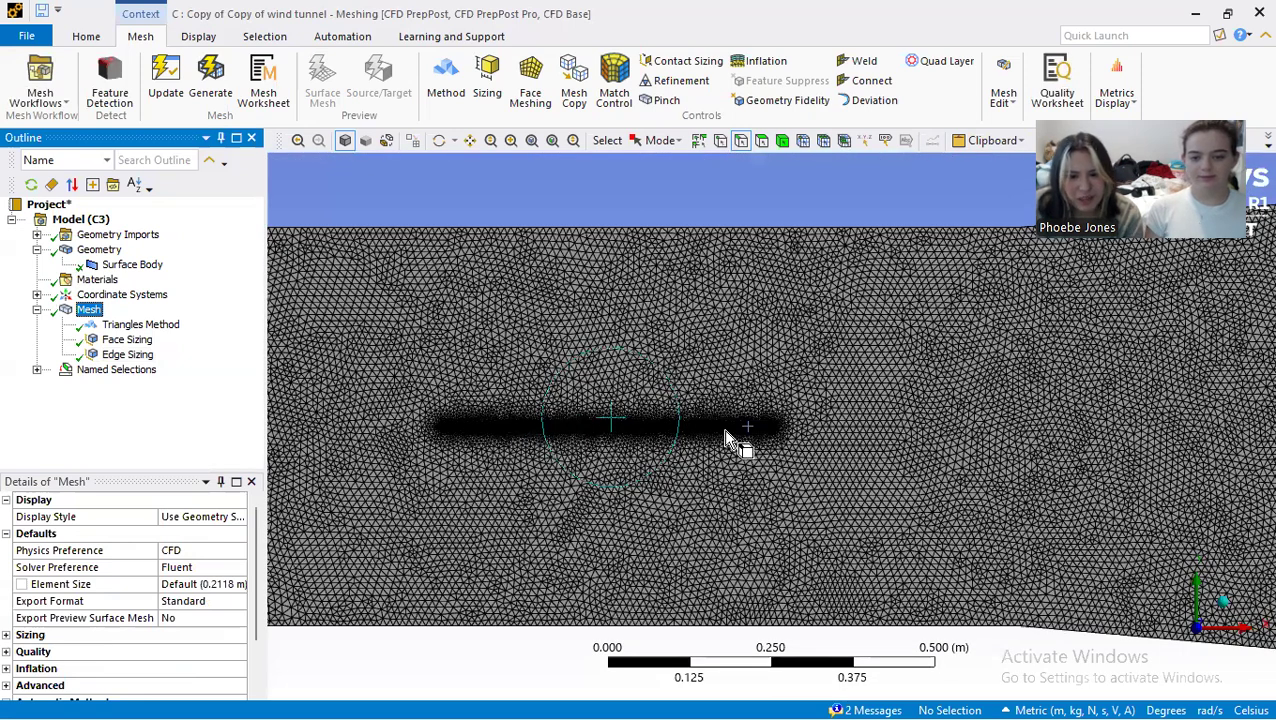
{"action": "scroll", "coordinate": [718, 431], "scroll_direction": "down", "scroll_amount": 1}
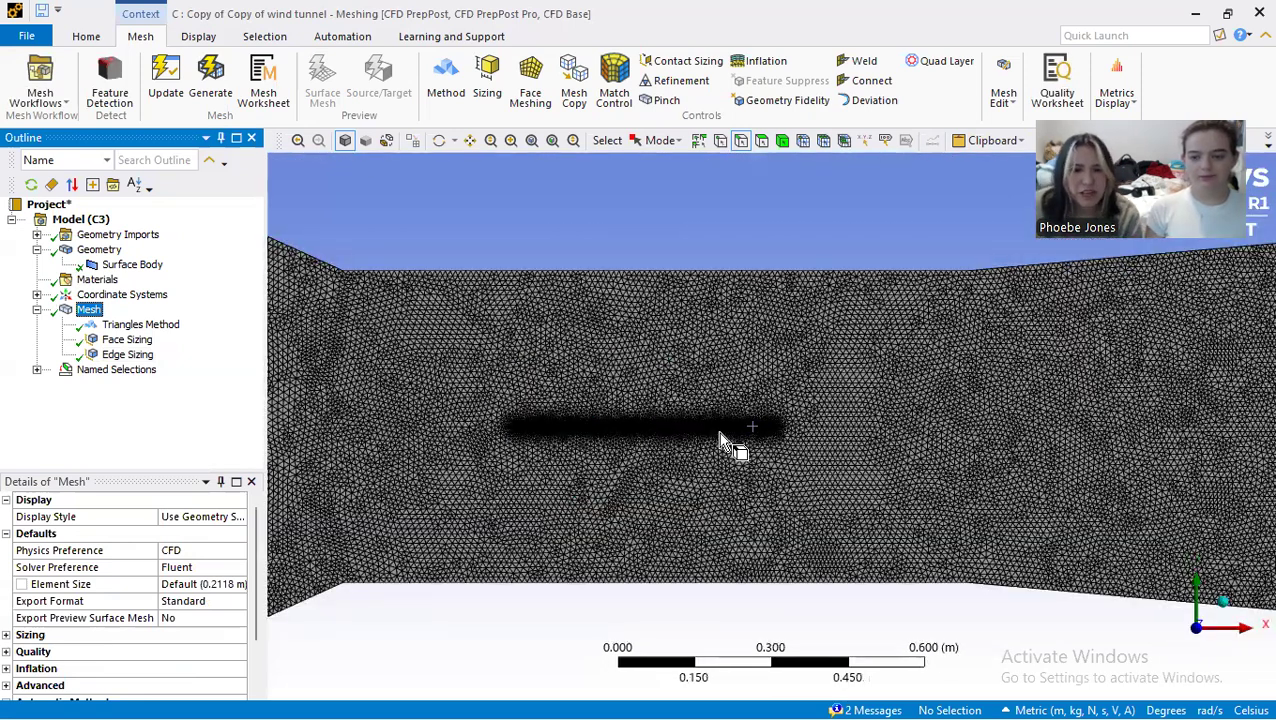
{"action": "scroll", "coordinate": [644, 372], "scroll_direction": "down", "scroll_amount": 3}
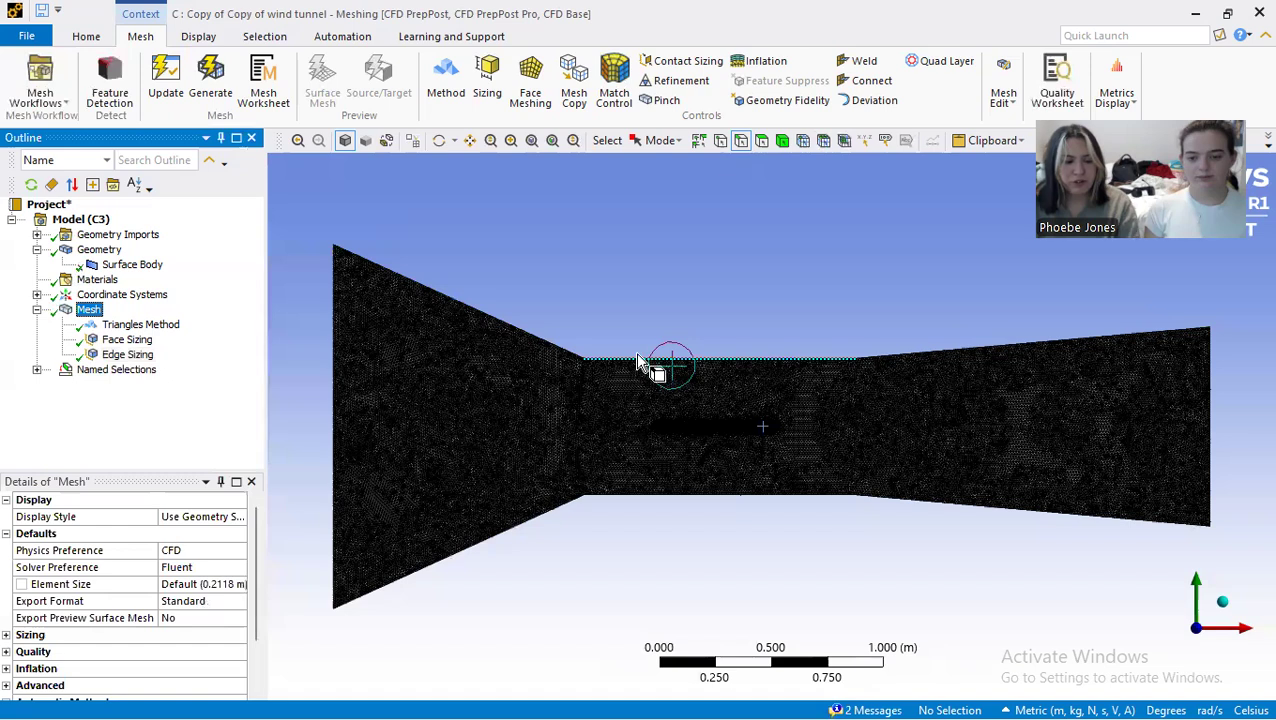
Step: Close the Meshing window and update the Mesh cell of the "Copy of Copy of wind tunnel" system in Workbench
{"action": "left_click", "coordinate": [1257, 13]}
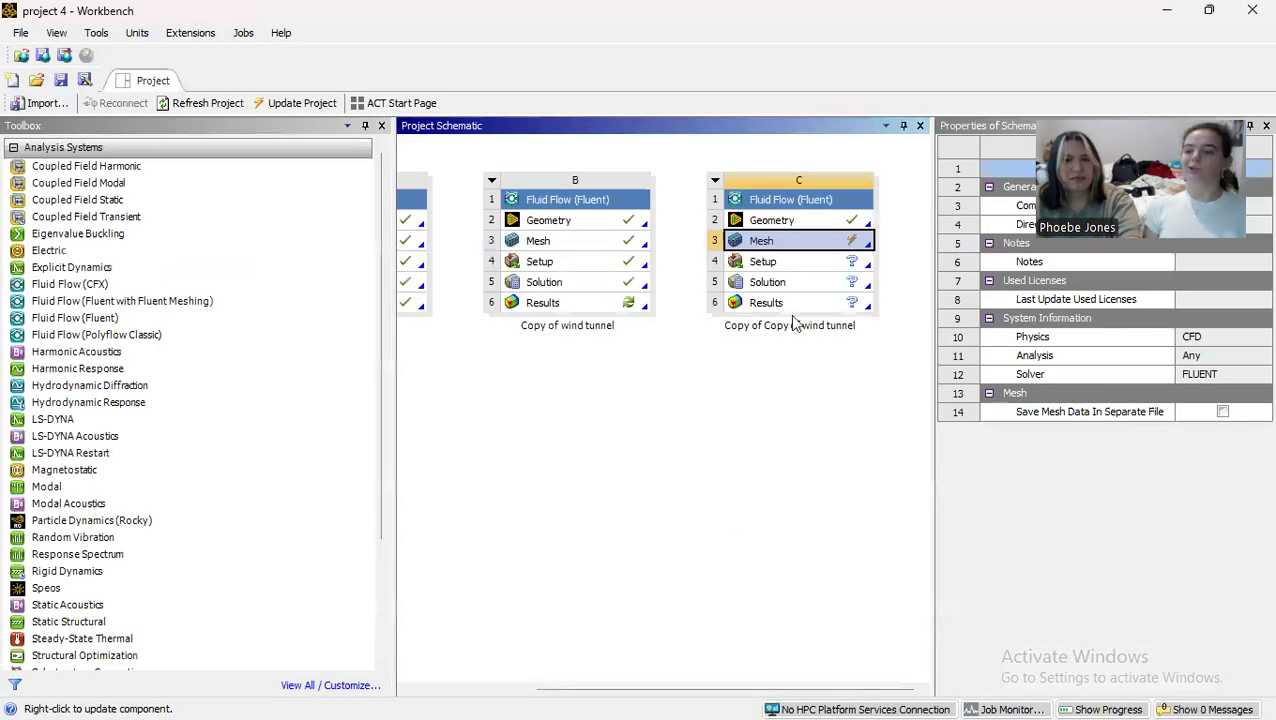
{"action": "right_click", "coordinate": [813, 246]}
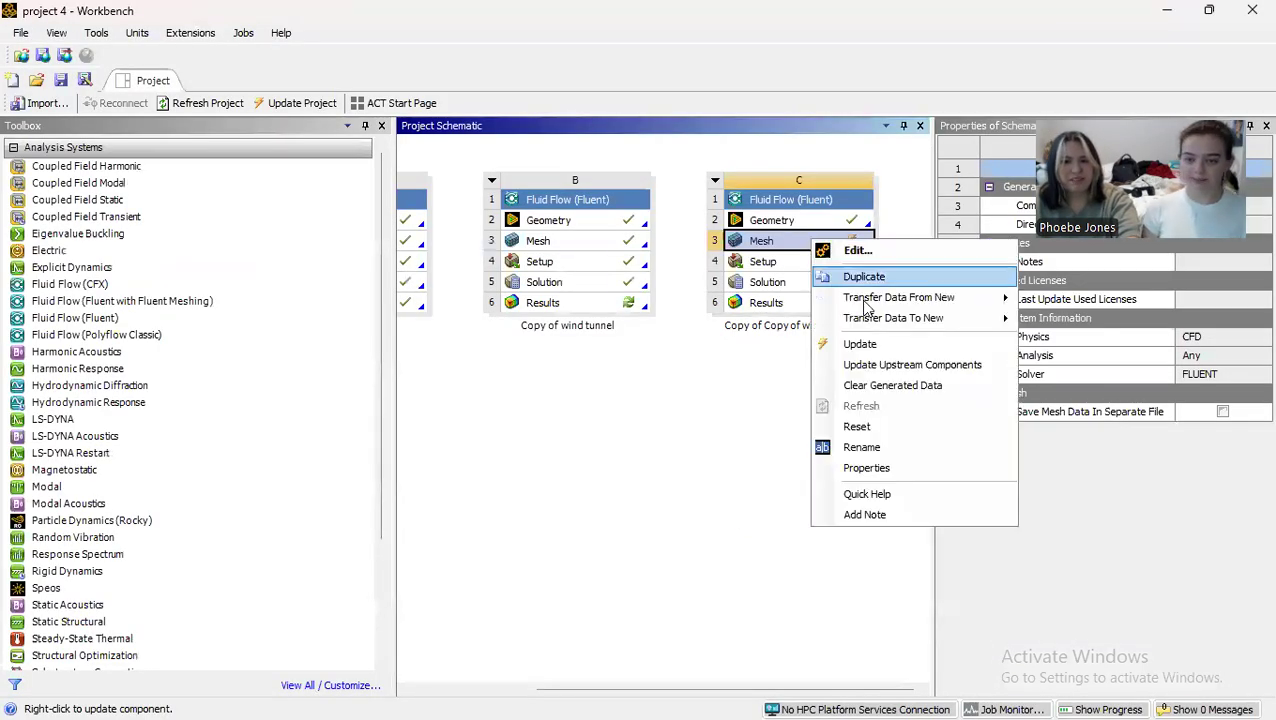
{"action": "left_click", "coordinate": [860, 344]}
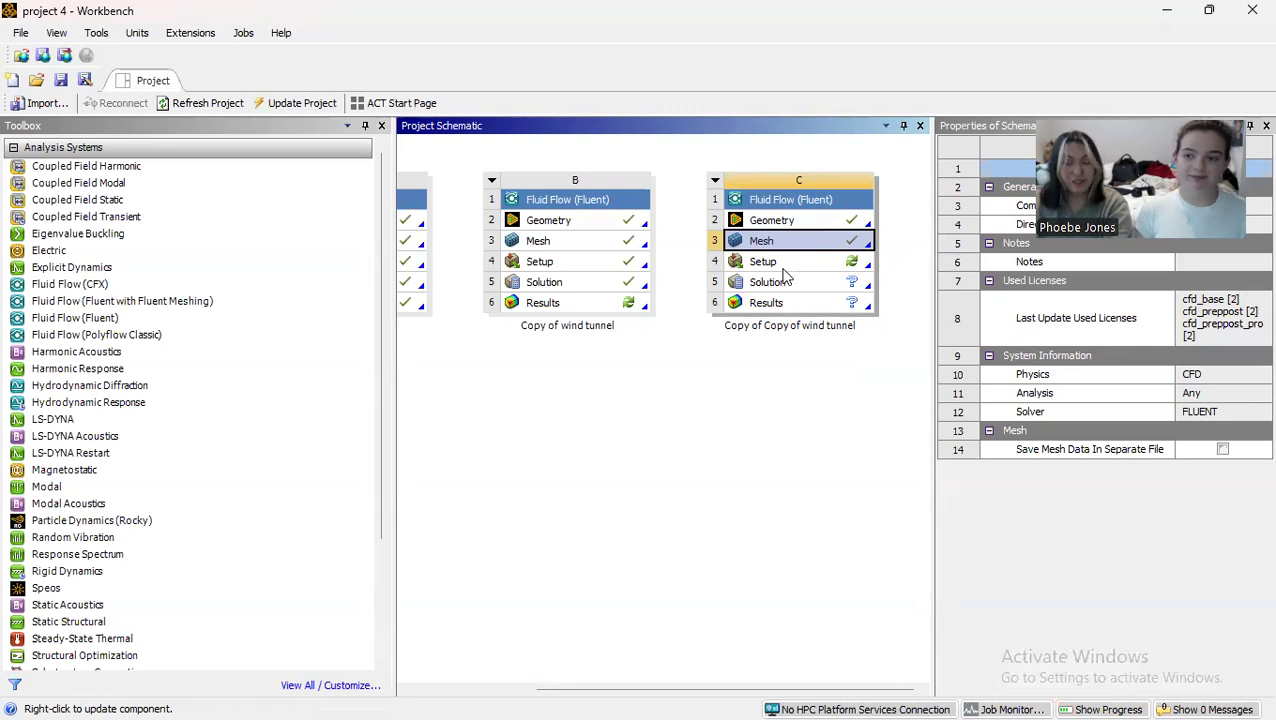
Step: Open the Setup of the "Copy of Copy of wind tunnel" system and start Fluent with double precision and one solver process
{"action": "double_click", "coordinate": [779, 262]}
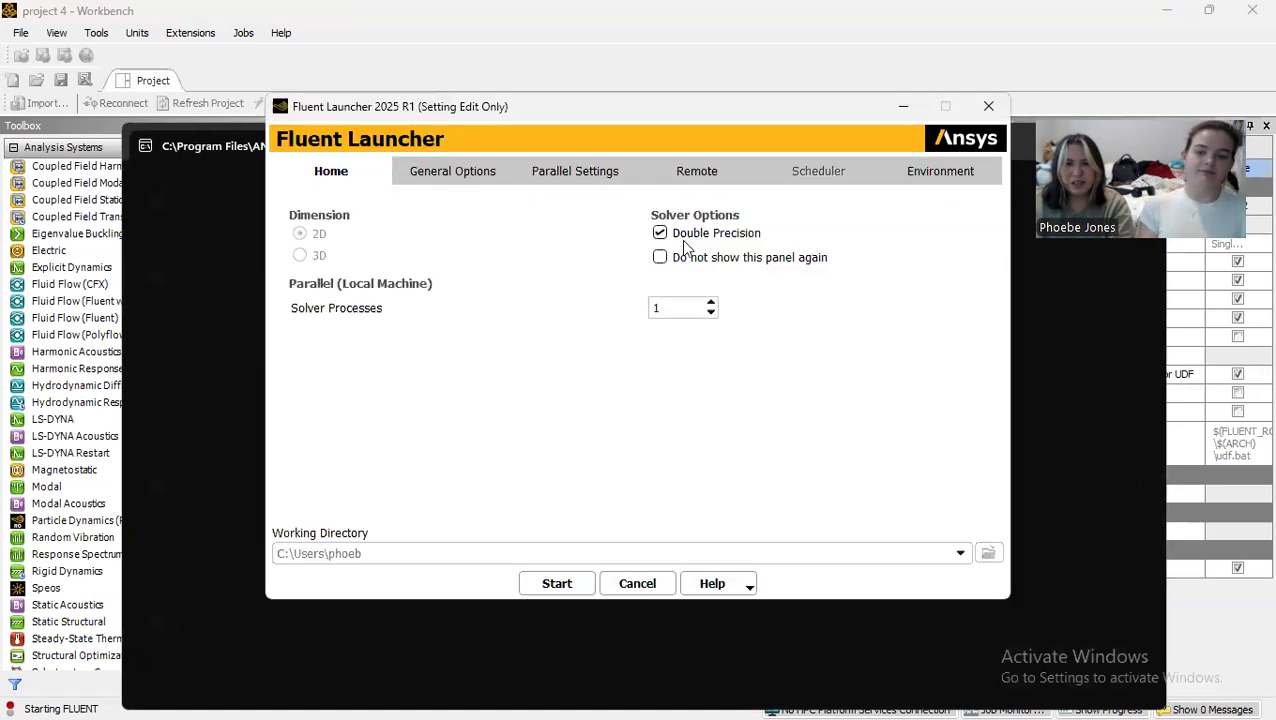
{"action": "left_click", "coordinate": [572, 581]}
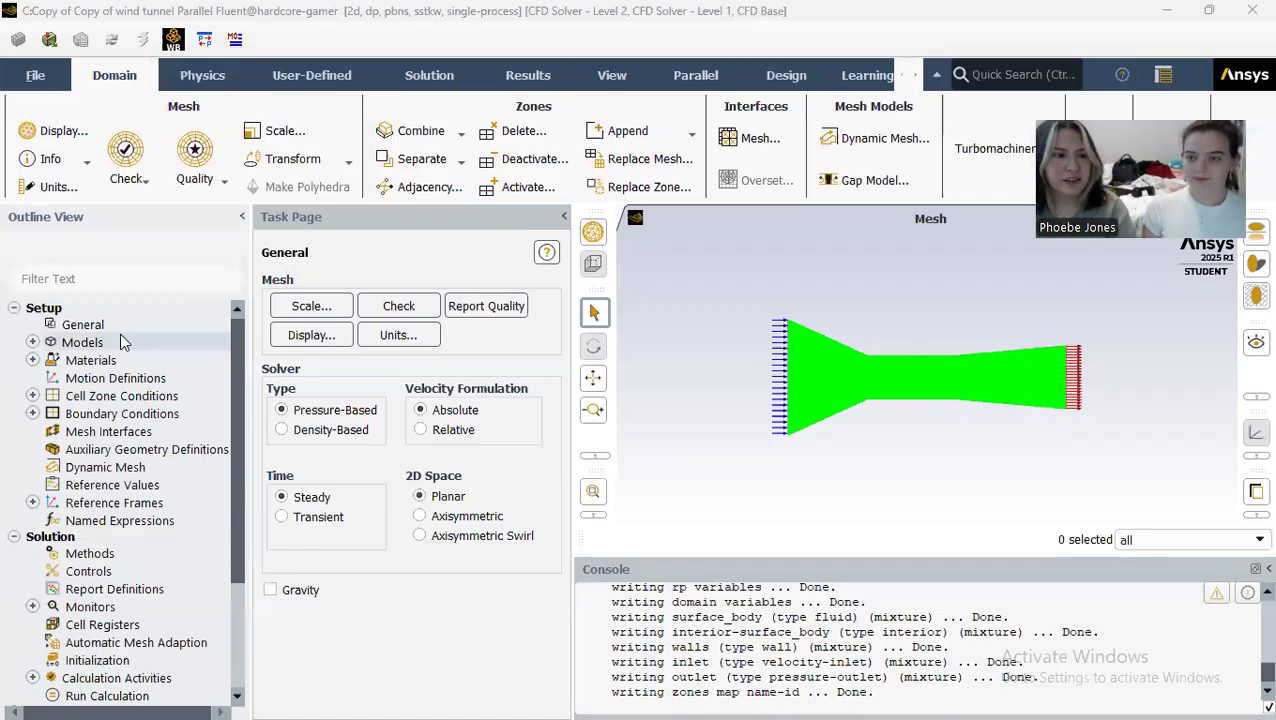
Step: Set the viscous model to standard k-epsilon with Enhanced Wall Treatment and Pressure Gradient Effects enabled
{"action": "left_click", "coordinate": [33, 342]}
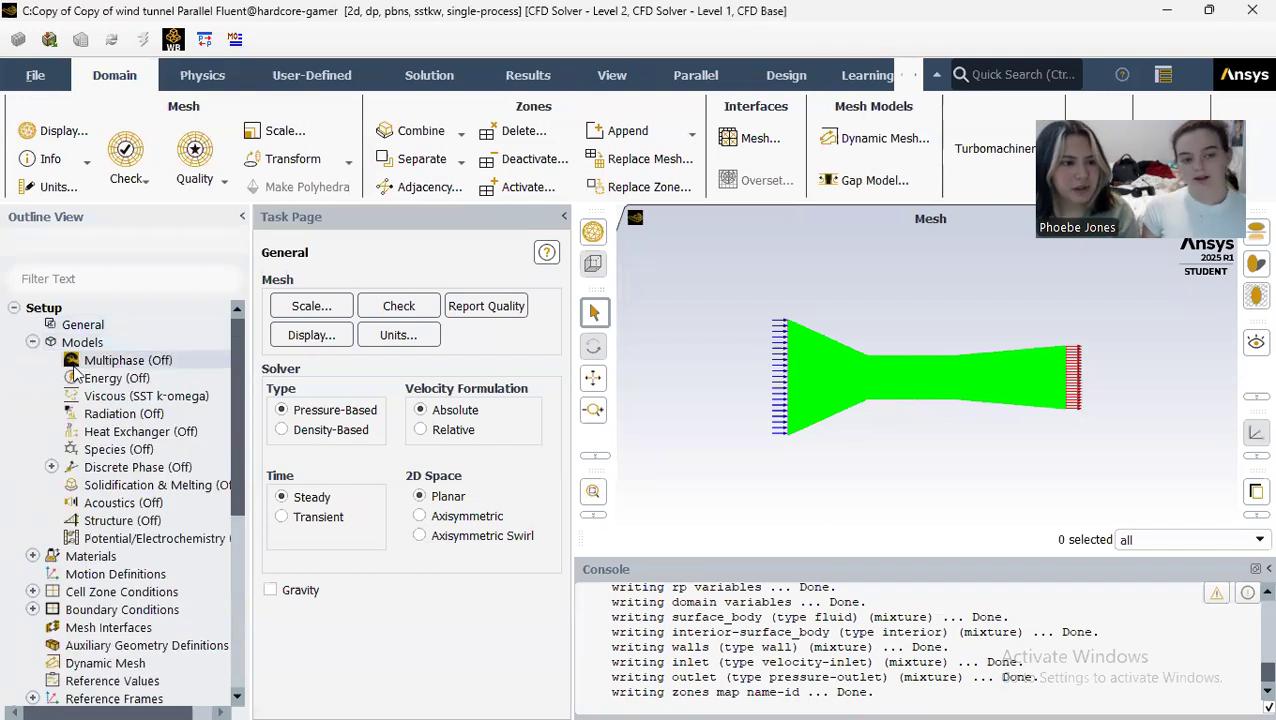
{"action": "double_click", "coordinate": [115, 396]}
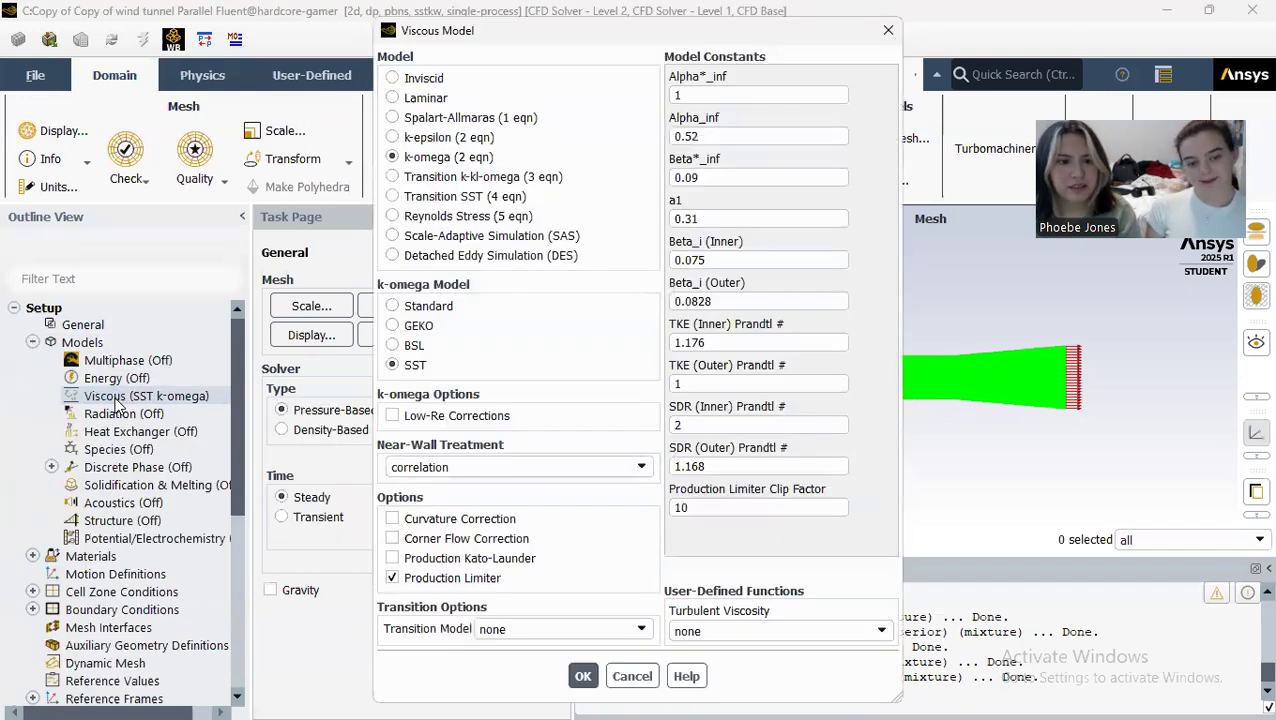
{"action": "left_click", "coordinate": [455, 133]}
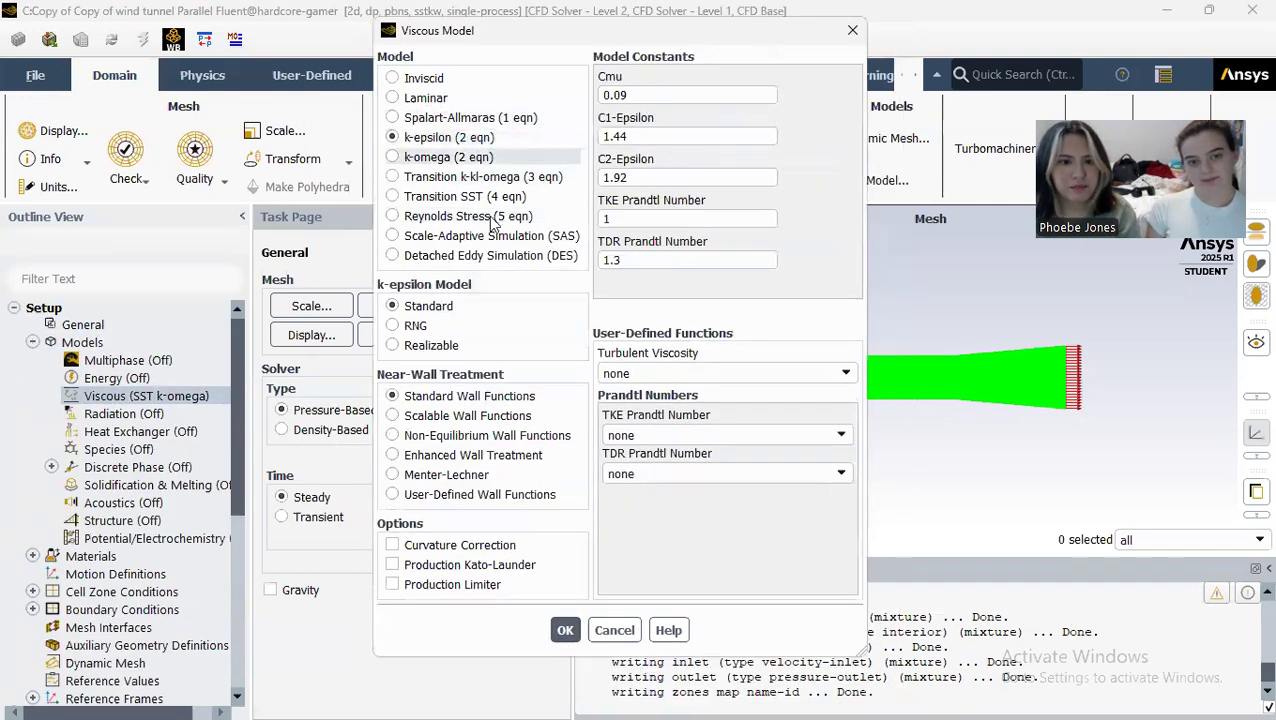
{"action": "left_click", "coordinate": [470, 455]}
{"action": "left_click", "coordinate": [462, 545]}
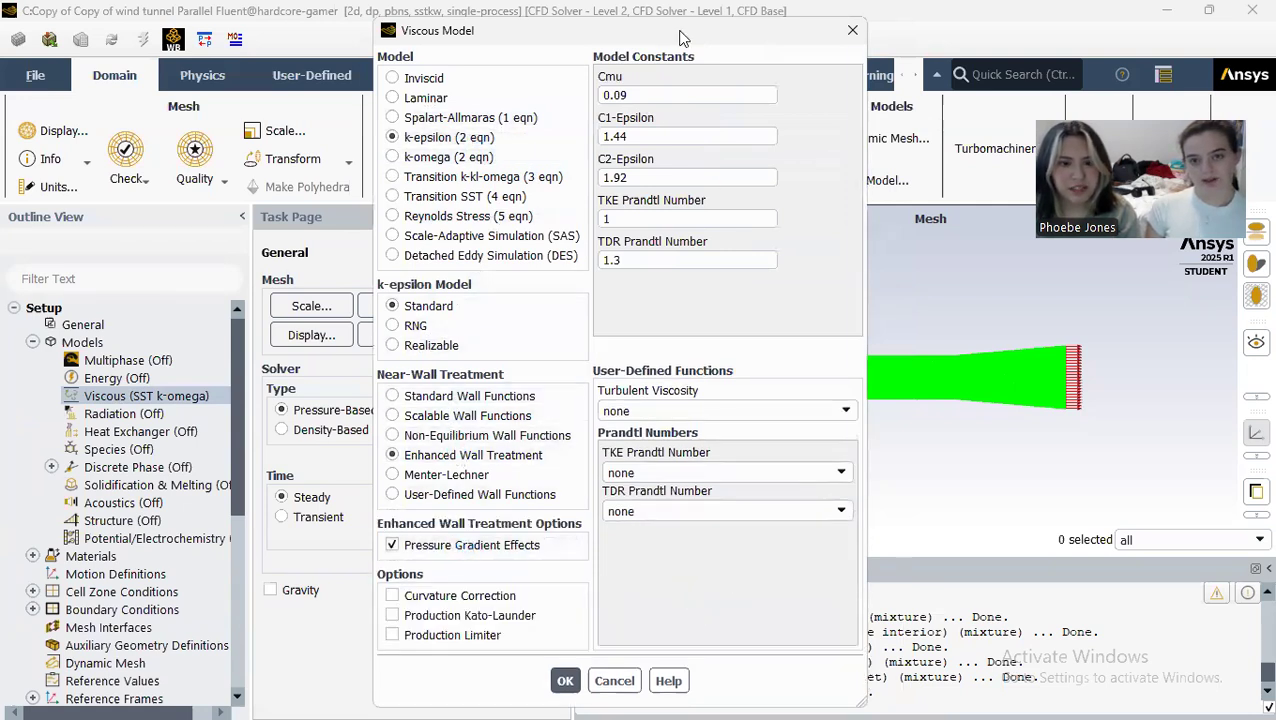
{"action": "left_click_drag", "start_coordinate": [683, 37], "coordinate": [1041, 21]}
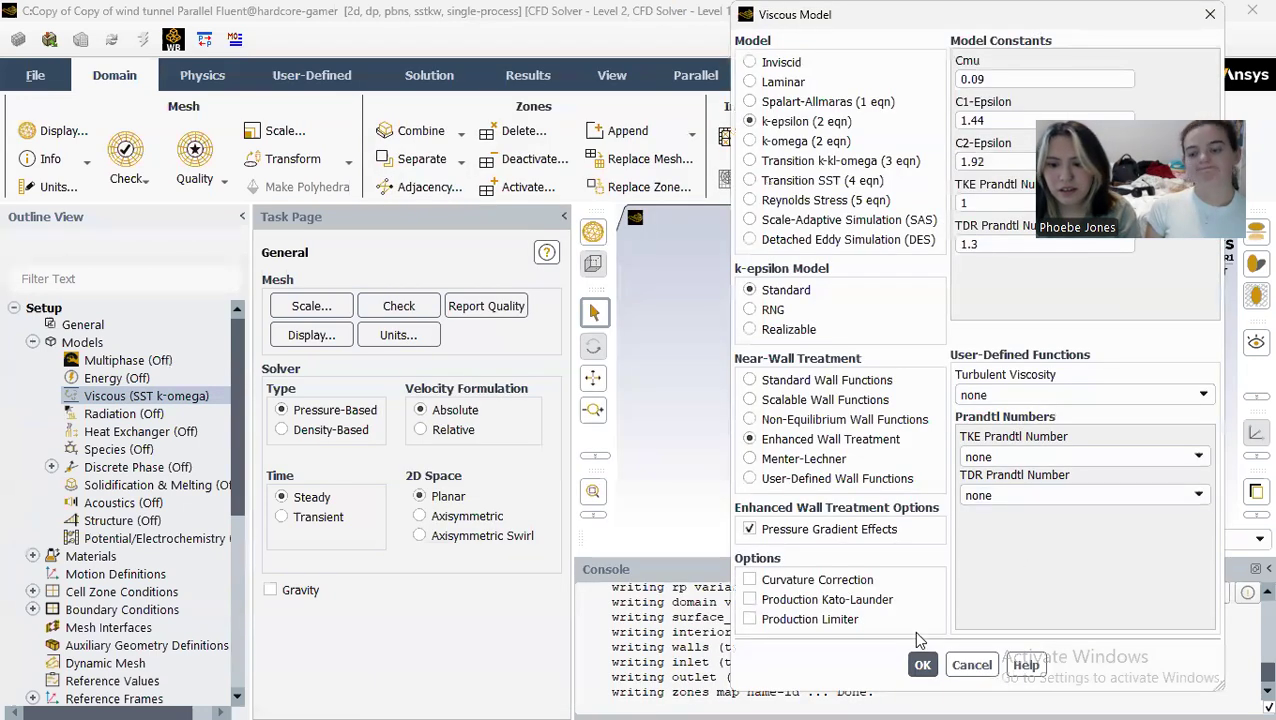
{"action": "left_click", "coordinate": [921, 664]}
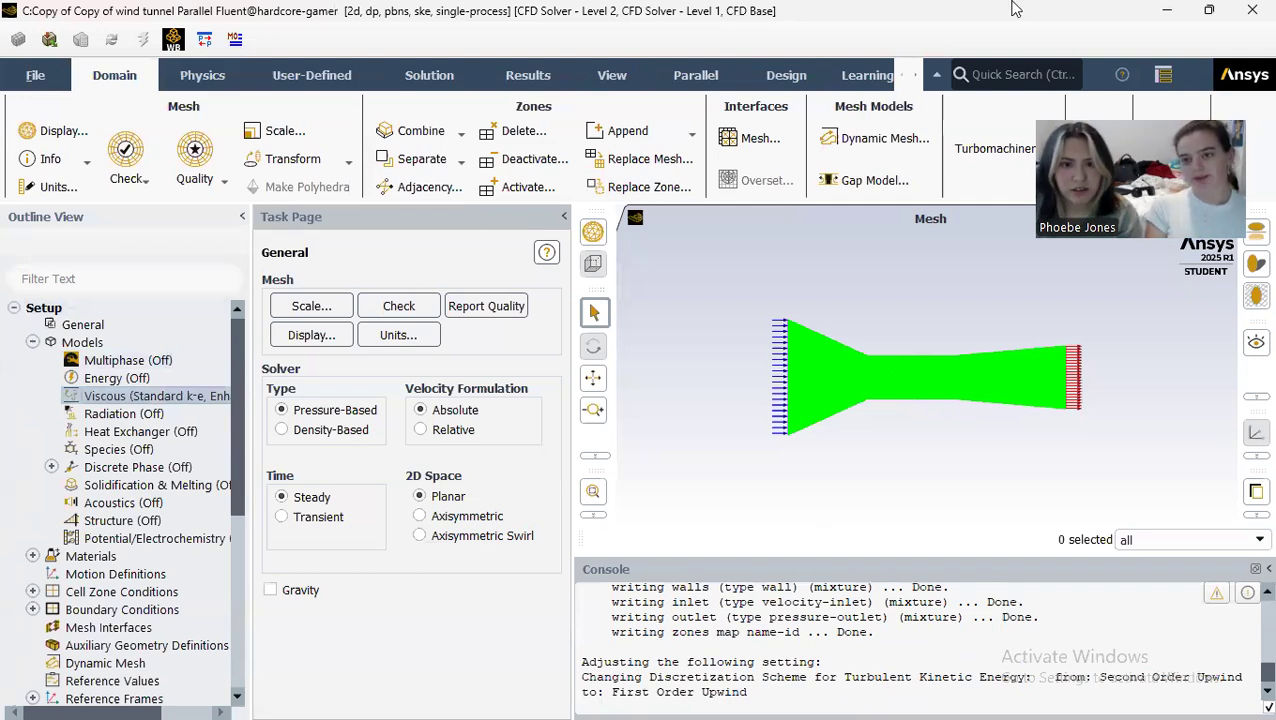
Step: Review the constant density and viscosity defined for the air fluid material
{"action": "left_click", "coordinate": [31, 342]}
{"action": "left_click", "coordinate": [32, 360]}
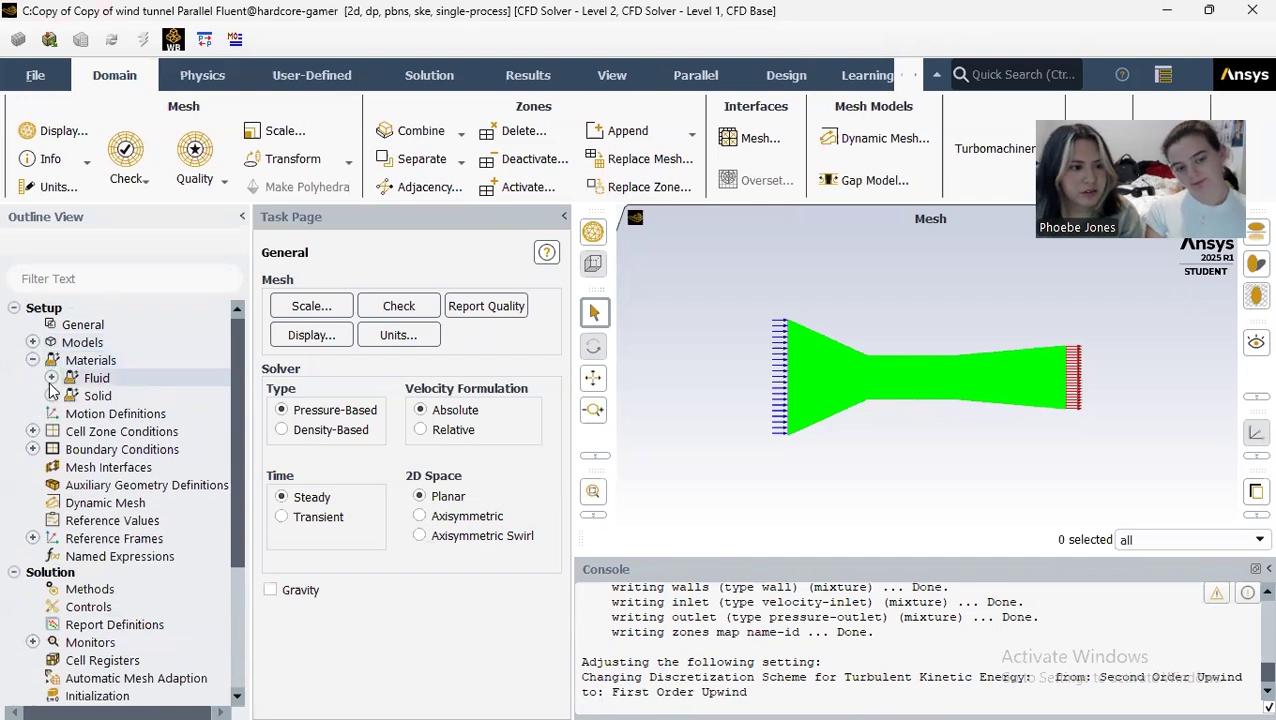
{"action": "left_click", "coordinate": [51, 378]}
{"action": "double_click", "coordinate": [104, 397]}
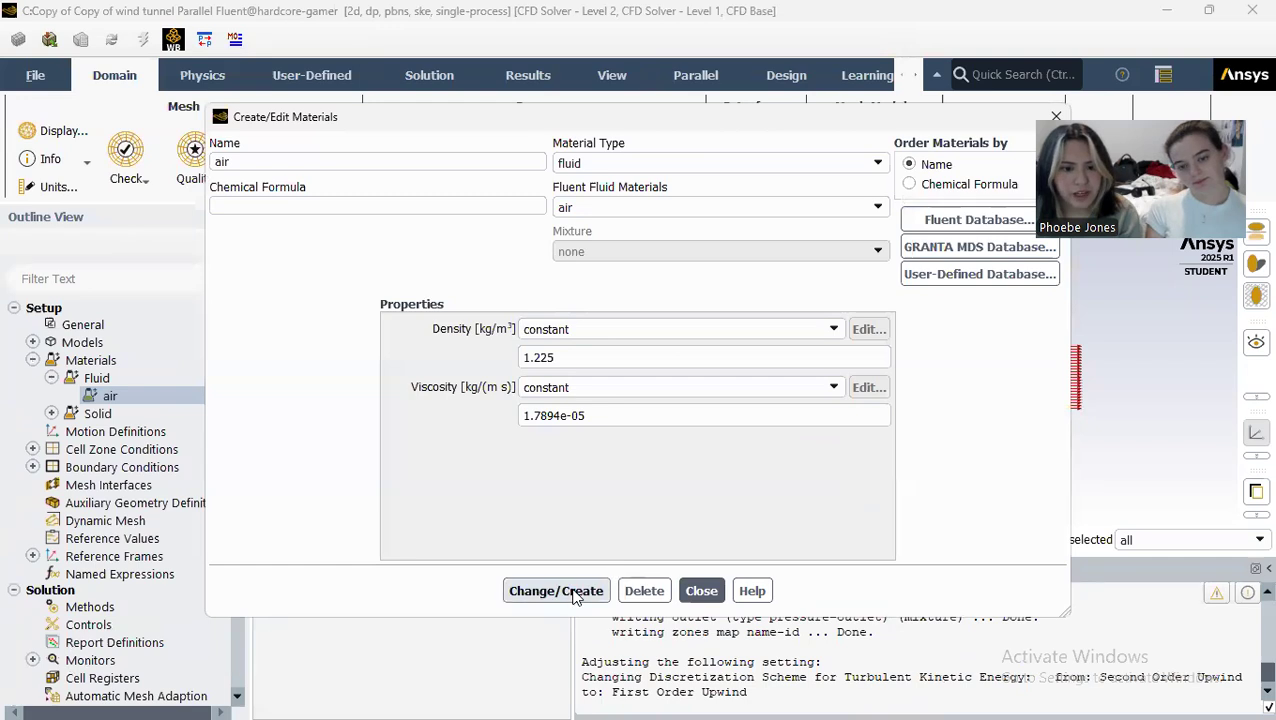
{"action": "left_click", "coordinate": [701, 590]}
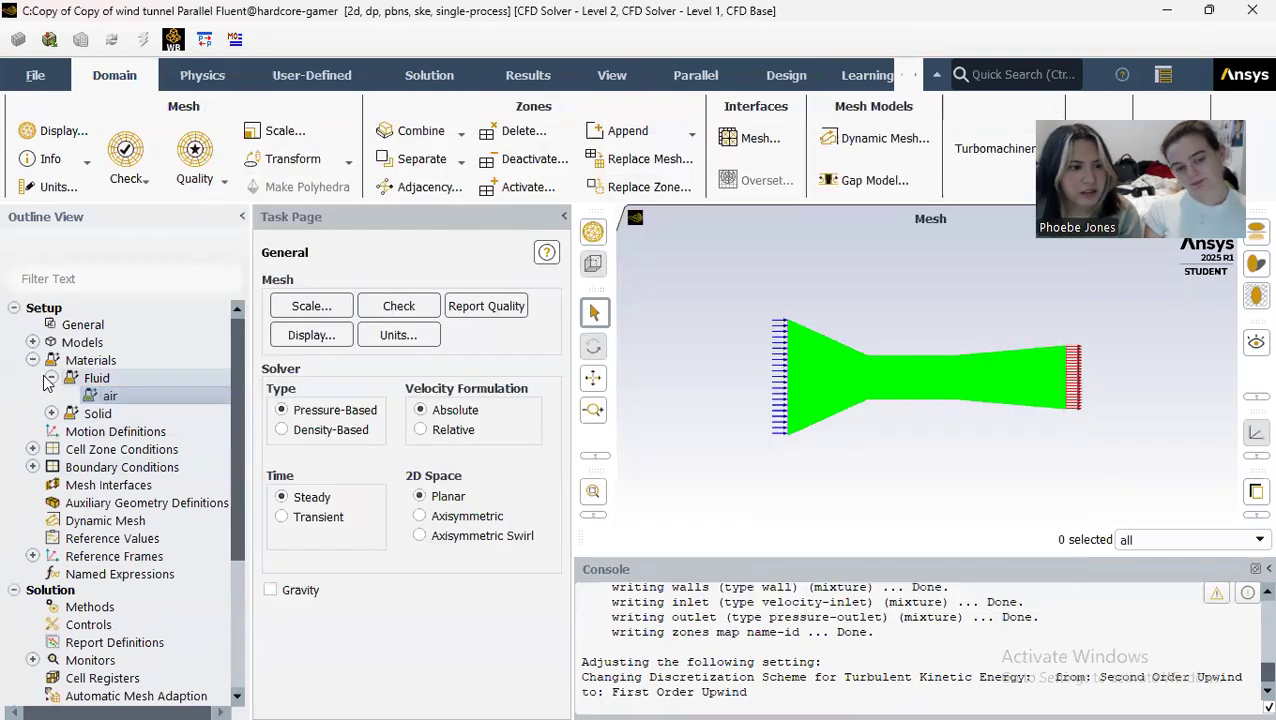
{"action": "left_click", "coordinate": [51, 378]}
{"action": "left_click", "coordinate": [33, 360]}
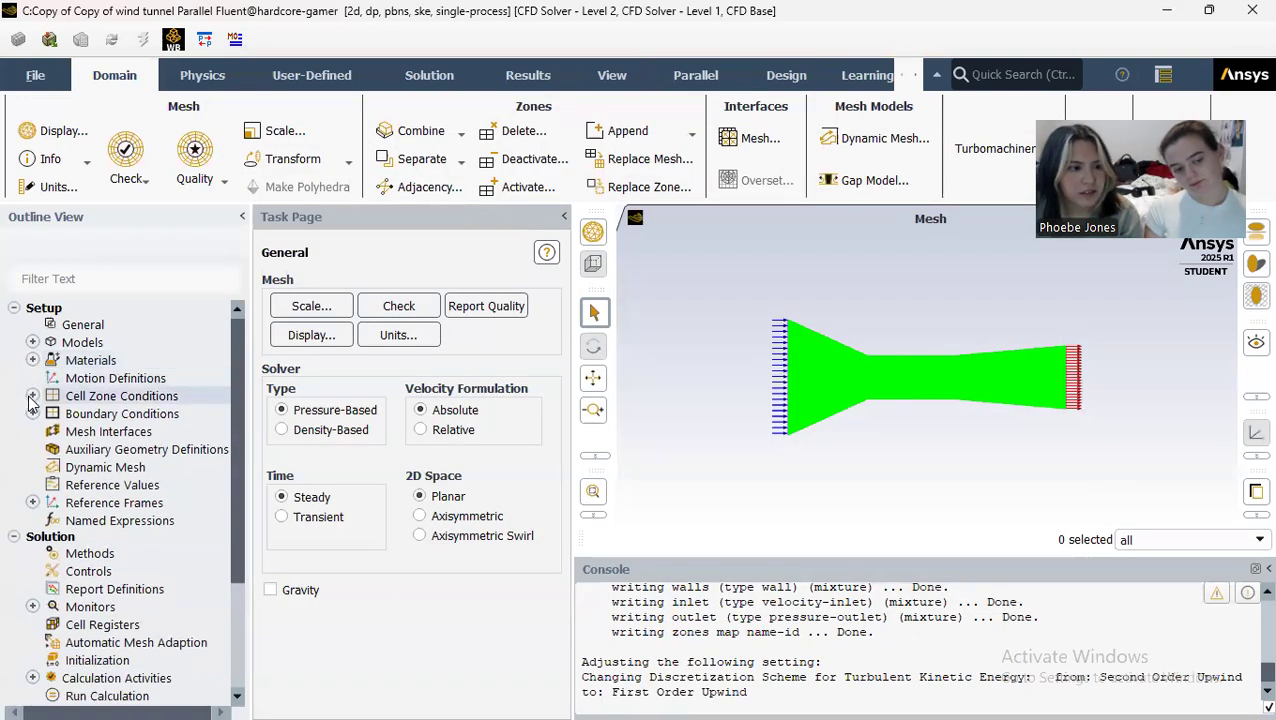
Step: Apply the surface_body fluid cell zone conditions with air as the material
{"action": "left_click", "coordinate": [33, 396]}
{"action": "left_click", "coordinate": [51, 413]}
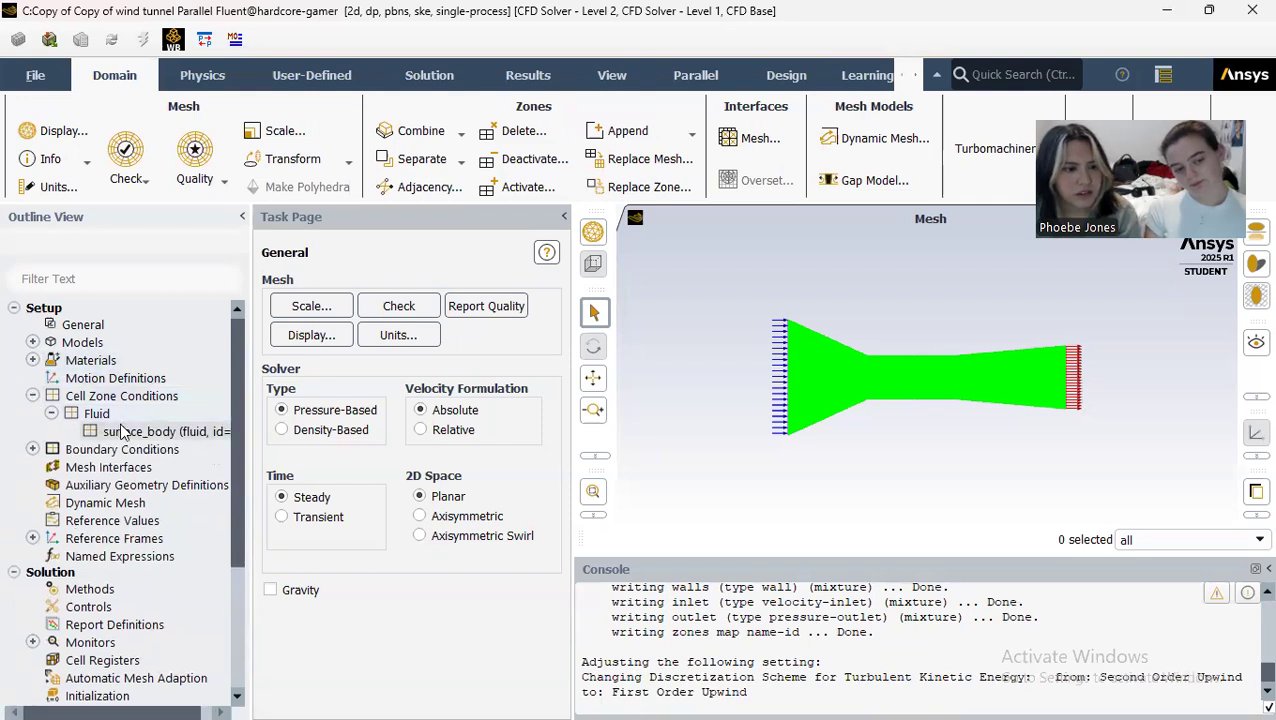
{"action": "double_click", "coordinate": [120, 431]}
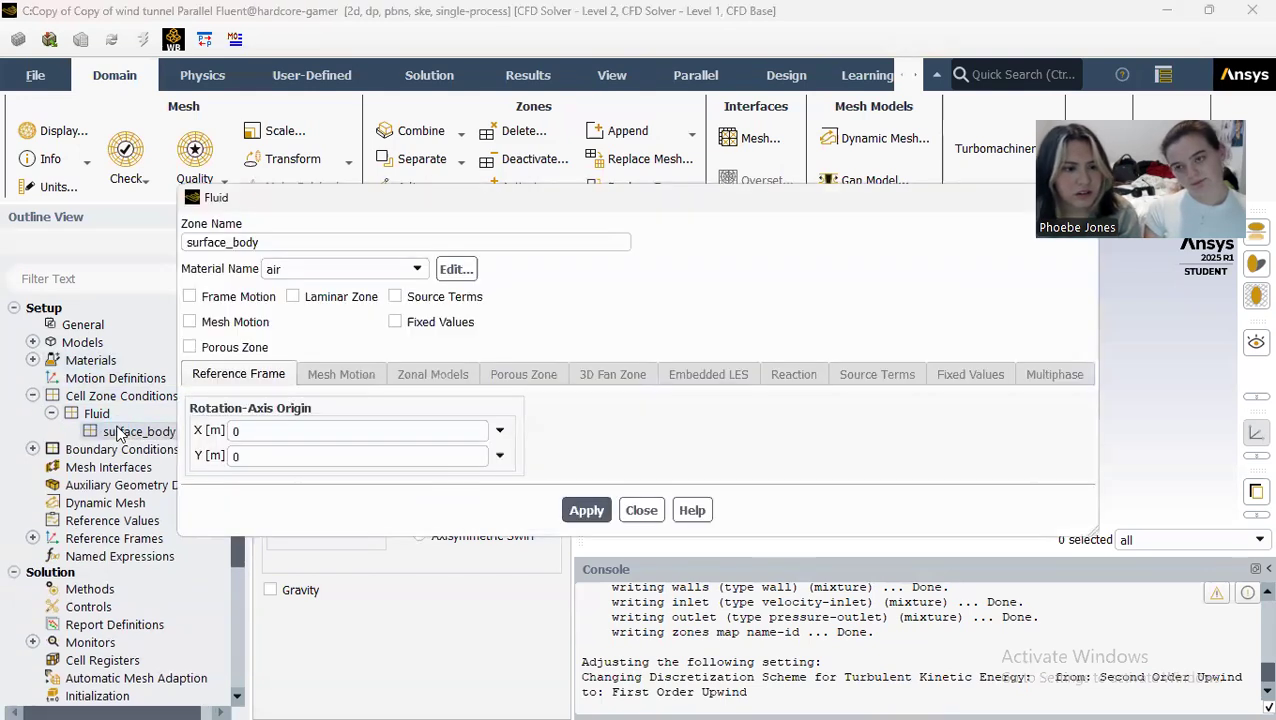
{"action": "left_click", "coordinate": [586, 510]}
{"action": "left_click", "coordinate": [641, 510]}
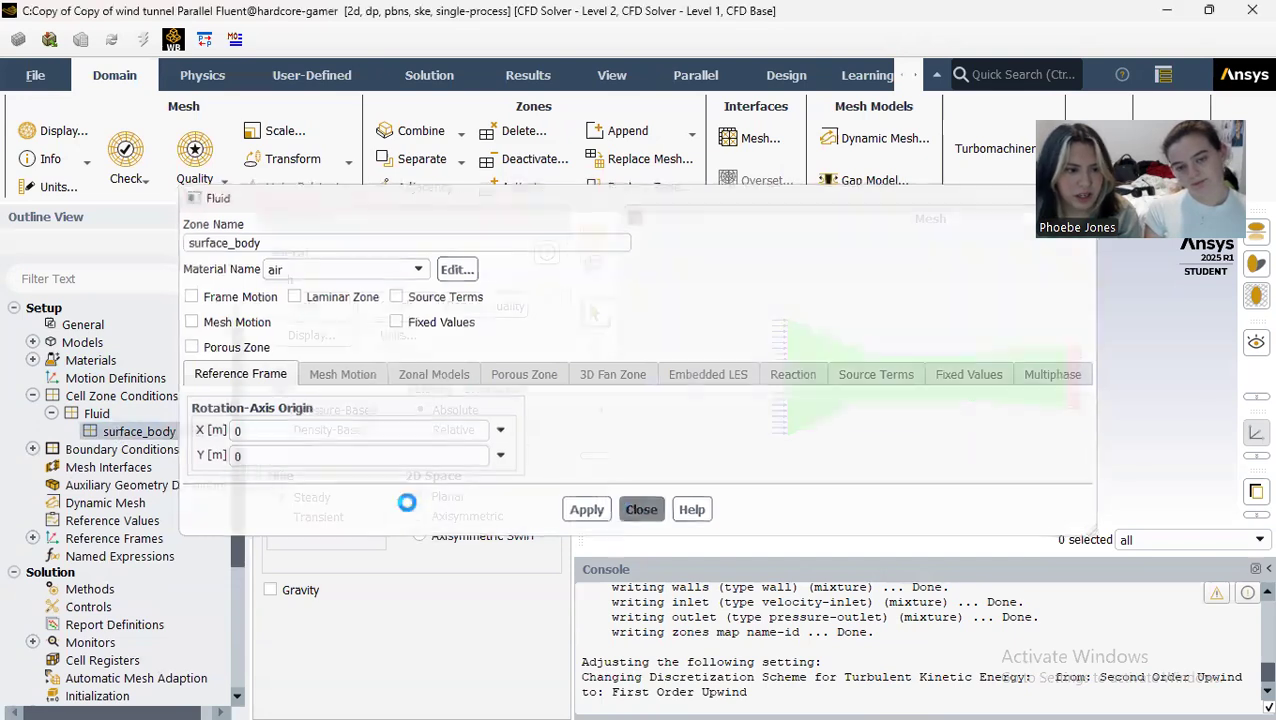
{"action": "left_click", "coordinate": [33, 396]}
Step: Set the velocity magnitude of the inlet boundary to 5.625 m/s, normal to the boundary
{"action": "left_click", "coordinate": [33, 413]}
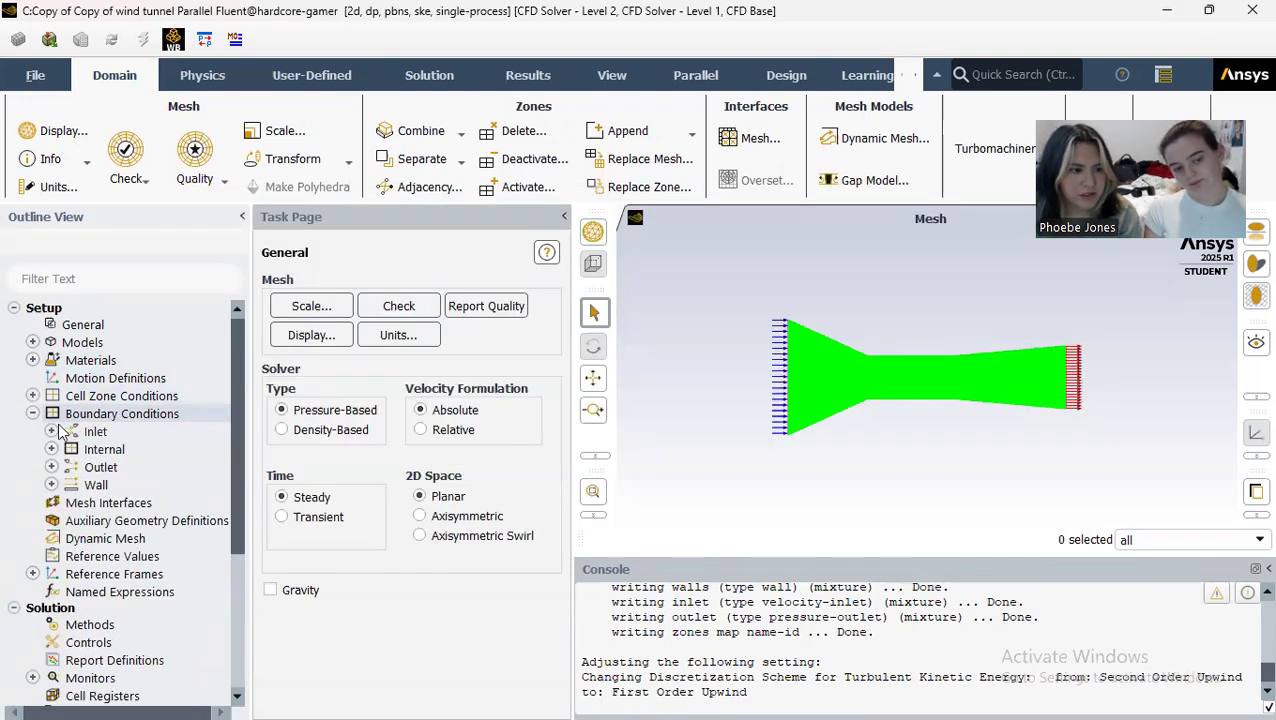
{"action": "left_click", "coordinate": [51, 431]}
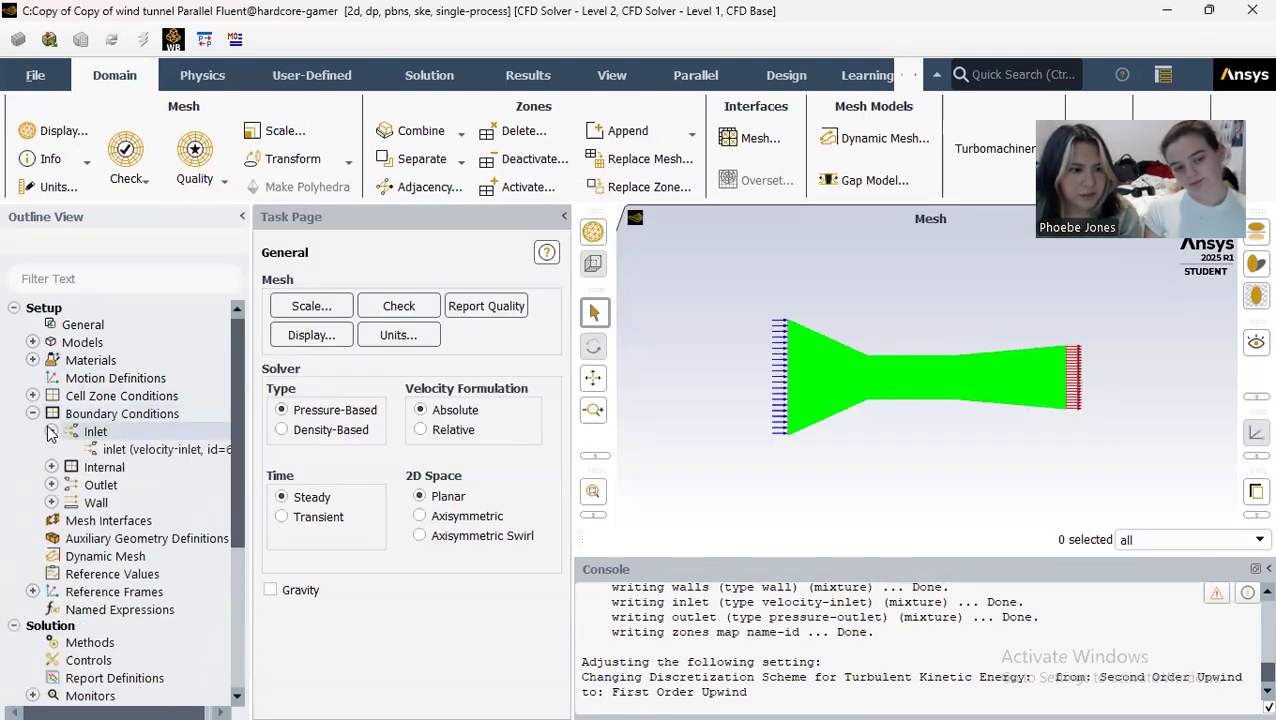
{"action": "double_click", "coordinate": [125, 451]}
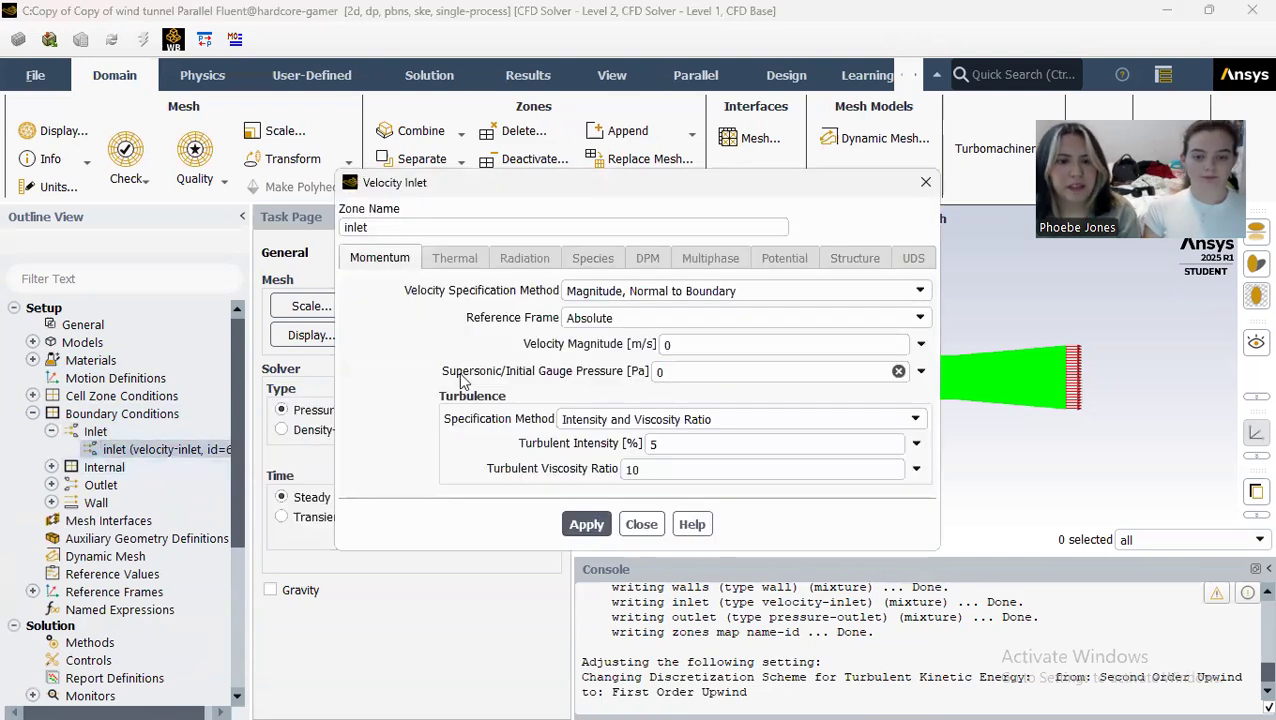
{"action": "left_click", "coordinate": [665, 344]}
{"action": "type", "text": "5"}
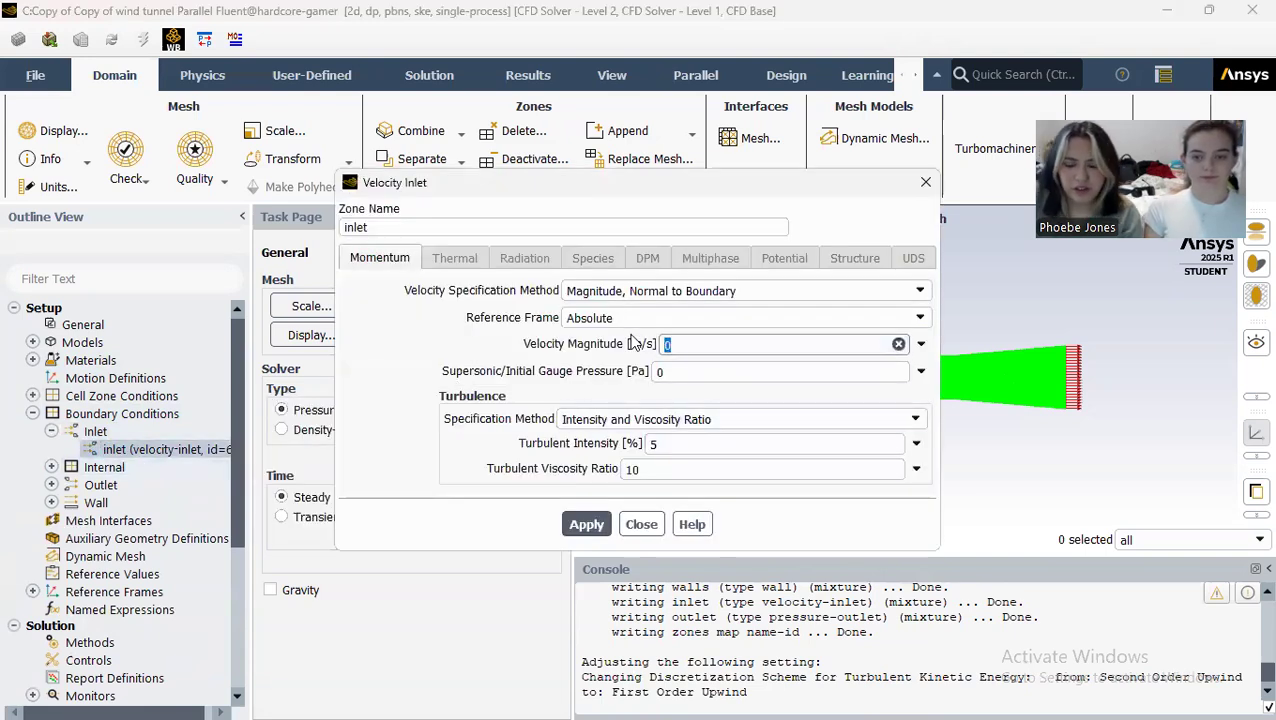
{"action": "type", "text": ".625"}
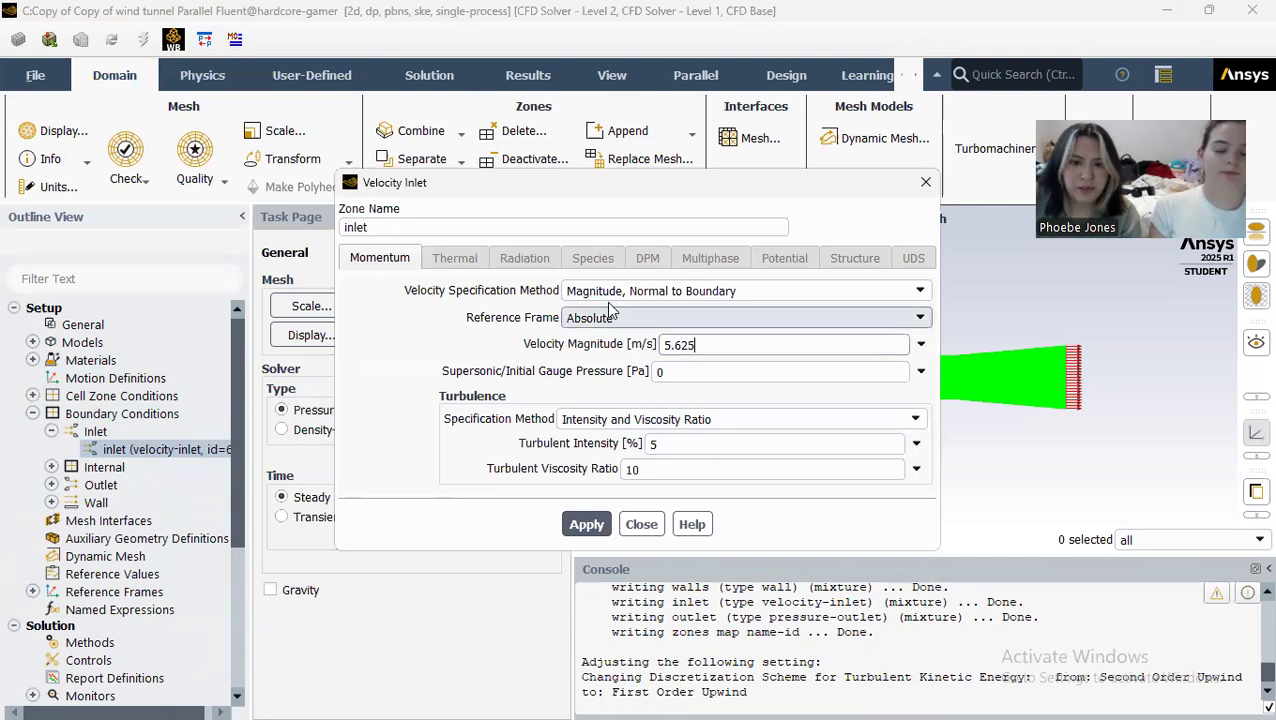
{"action": "left_click", "coordinate": [586, 524]}
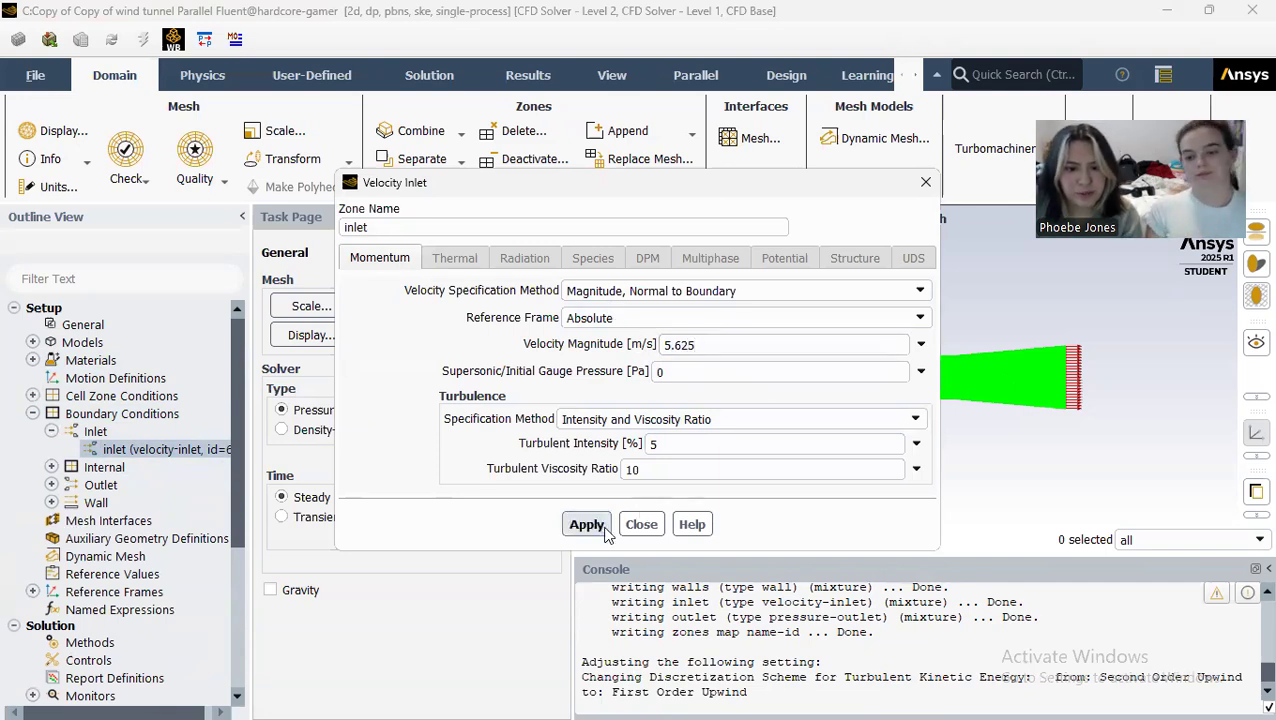
{"action": "left_click", "coordinate": [641, 524]}
{"action": "left_click", "coordinate": [51, 431]}
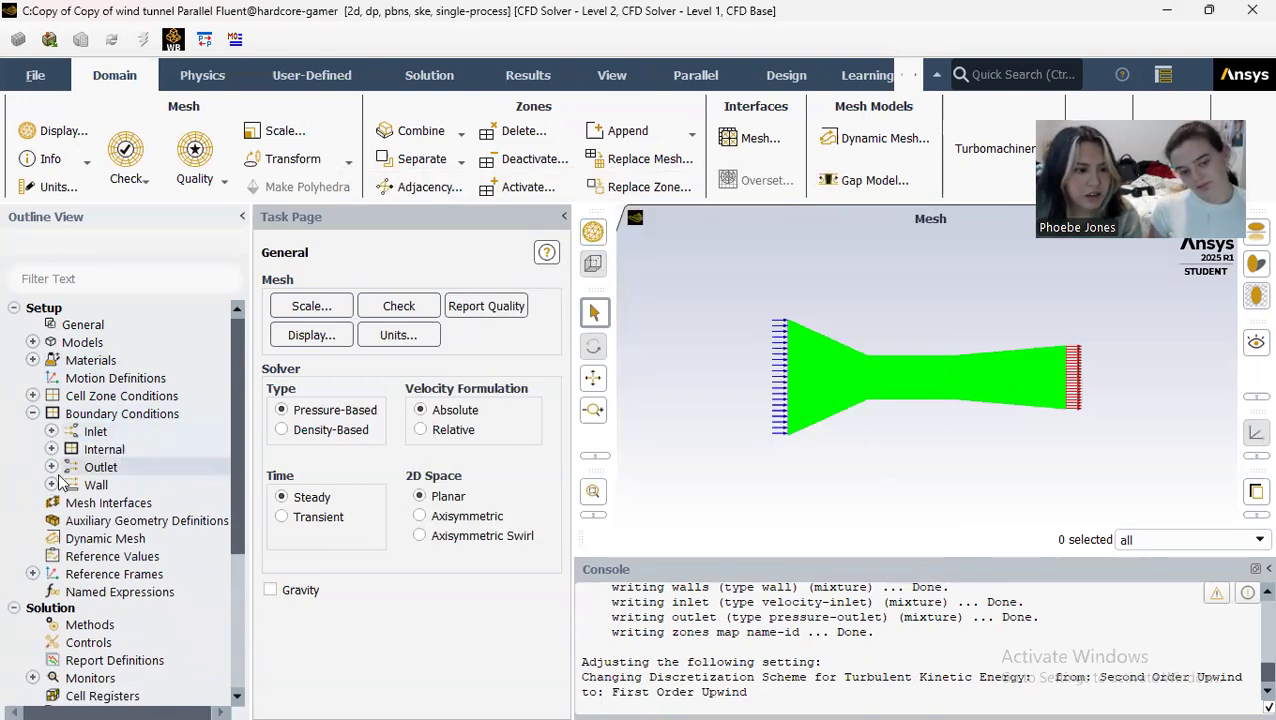
Step: Apply the stationary, no-slip wall condition to the walls boundary and check the internal and outlet boundary zones
{"action": "left_click", "coordinate": [51, 485]}
{"action": "double_click", "coordinate": [107, 504]}
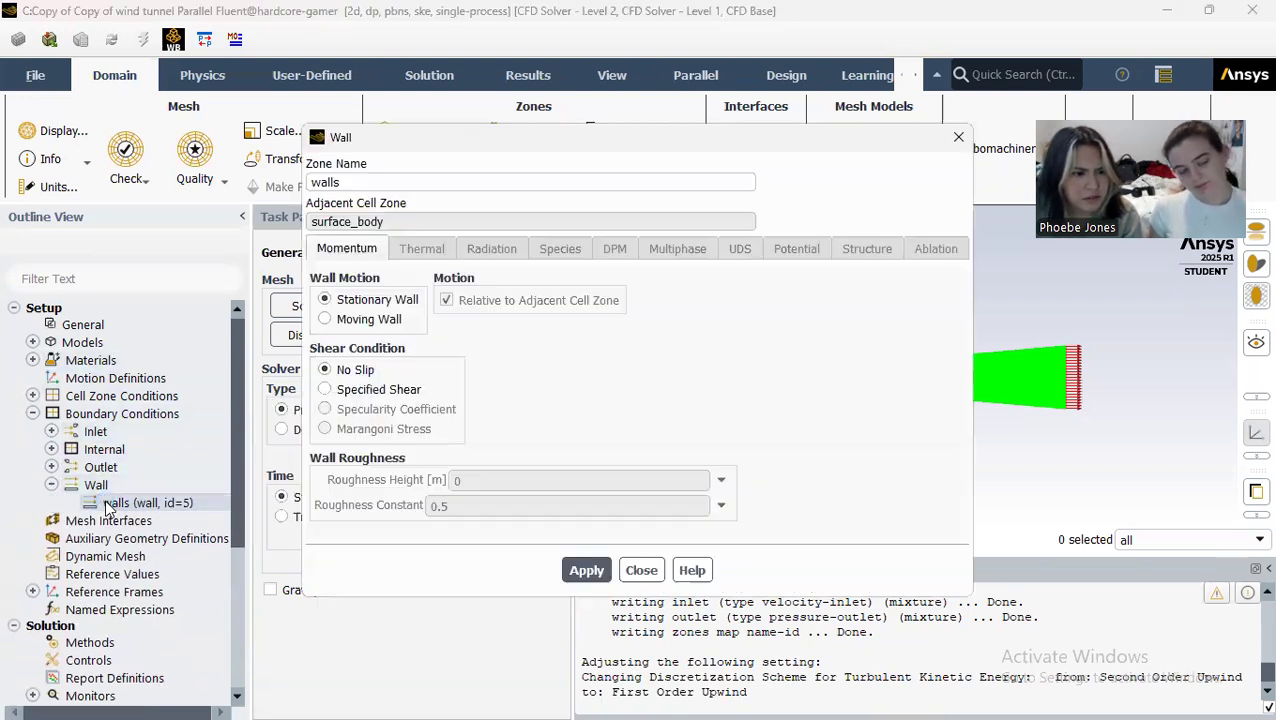
{"action": "left_click", "coordinate": [584, 570]}
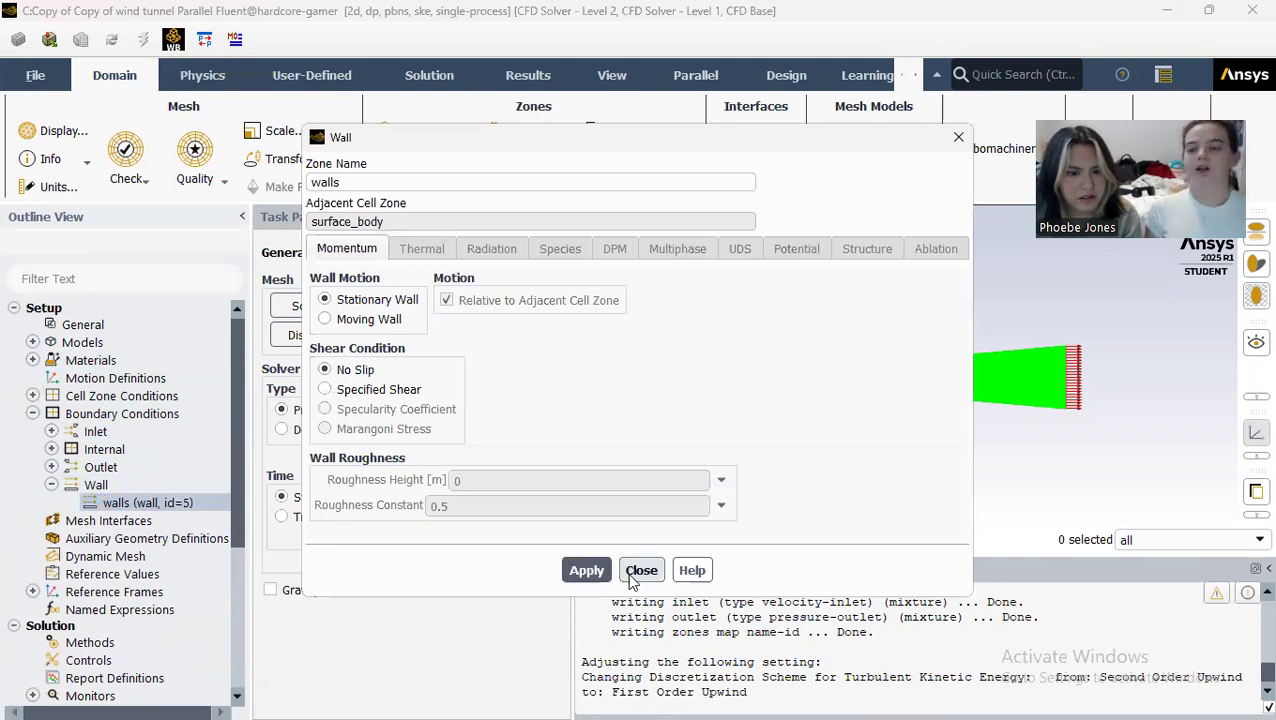
{"action": "left_click", "coordinate": [638, 570]}
{"action": "left_click", "coordinate": [51, 449]}
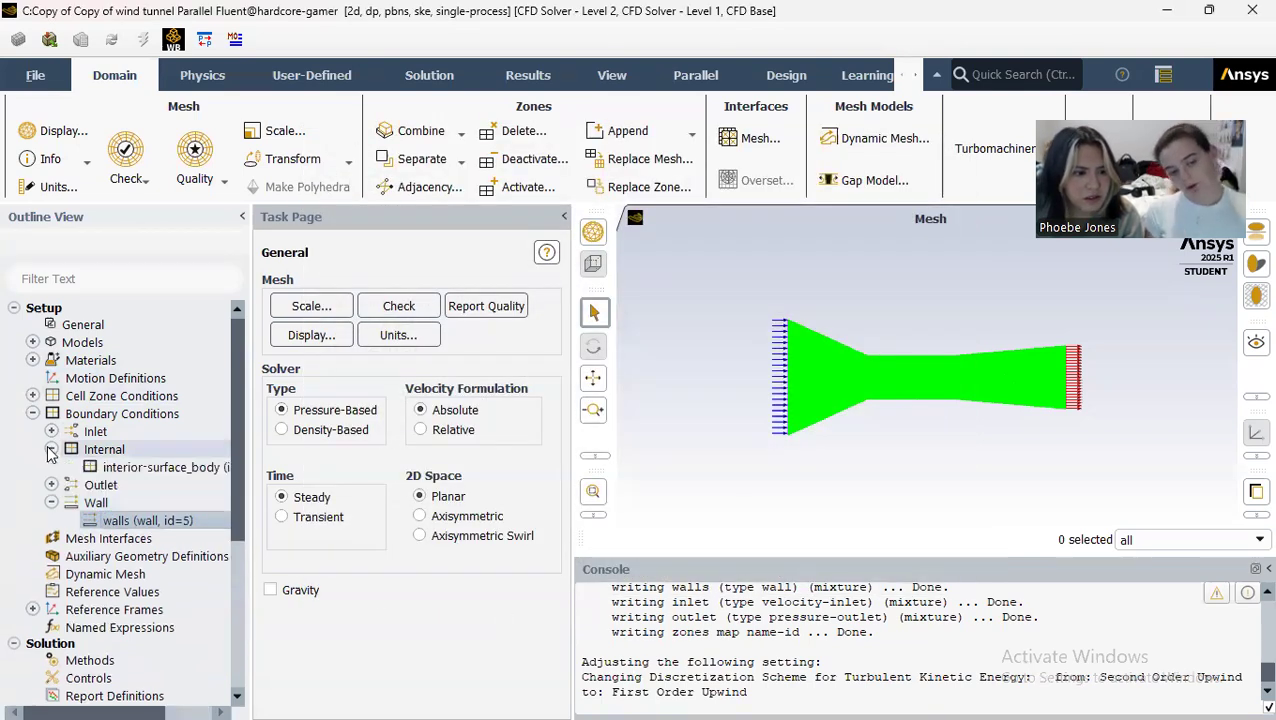
{"action": "left_click", "coordinate": [51, 450]}
{"action": "left_click", "coordinate": [52, 467]}
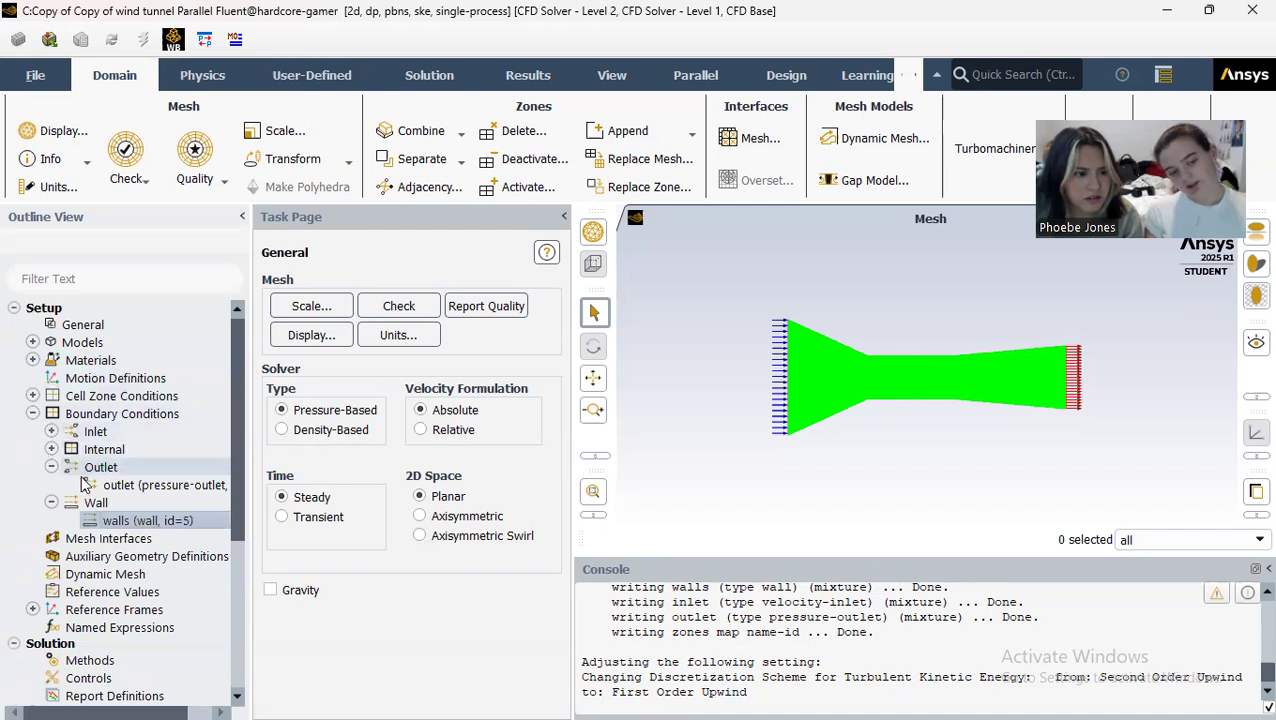
{"action": "left_click", "coordinate": [51, 467]}
{"action": "left_click", "coordinate": [51, 485]}
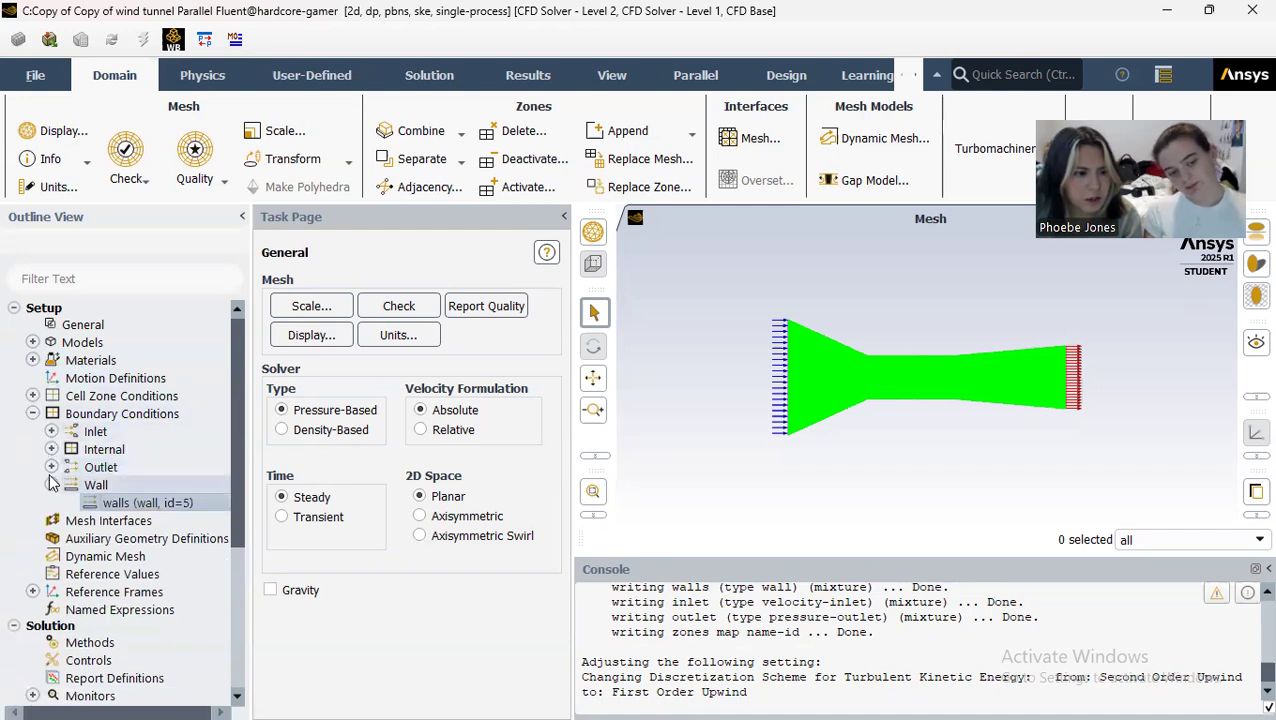
{"action": "left_click", "coordinate": [32, 414]}
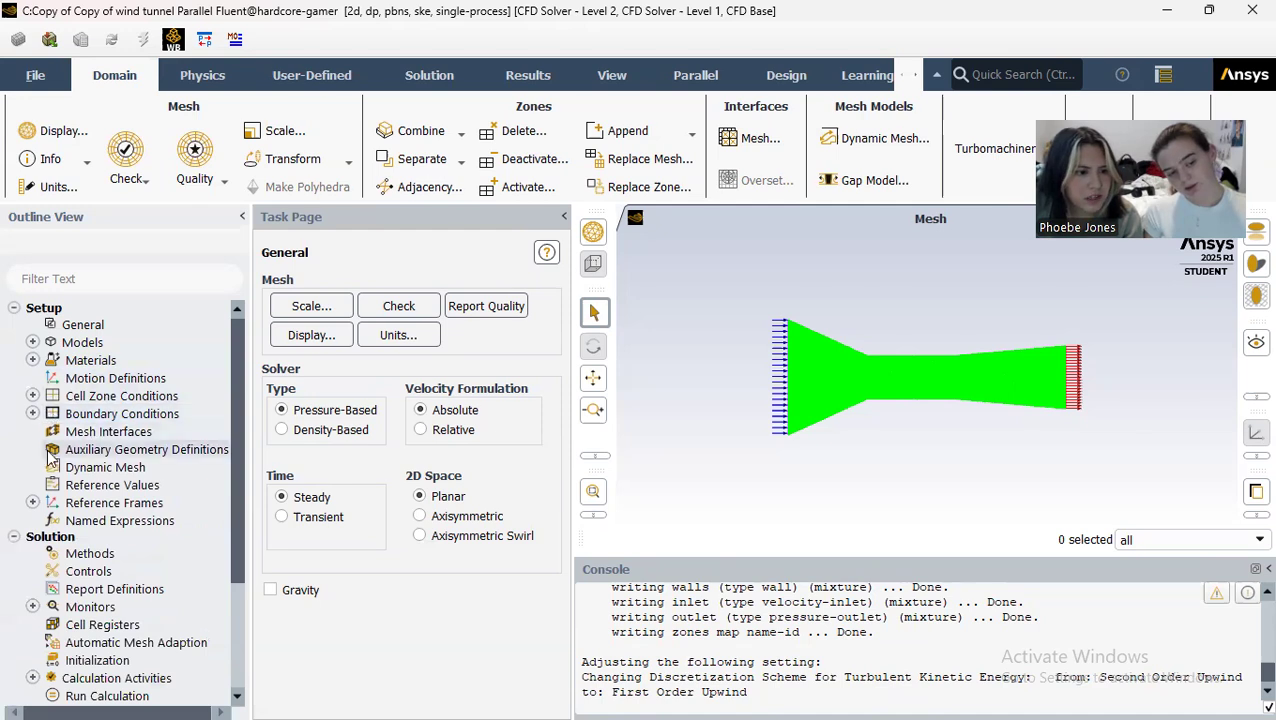
Step: Compute the reference values from the inlet and set the reference zone to surface_body
{"action": "left_click", "coordinate": [100, 485]}
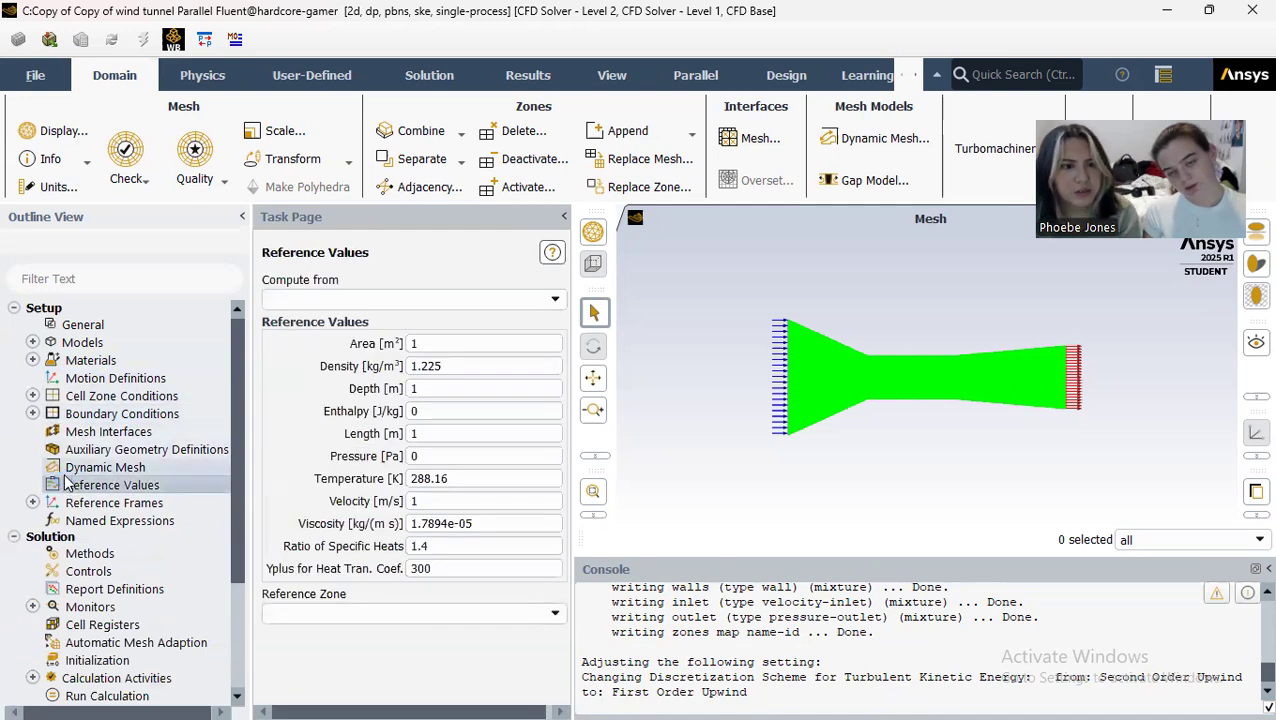
{"action": "left_click", "coordinate": [312, 300]}
{"action": "left_click", "coordinate": [553, 301]}
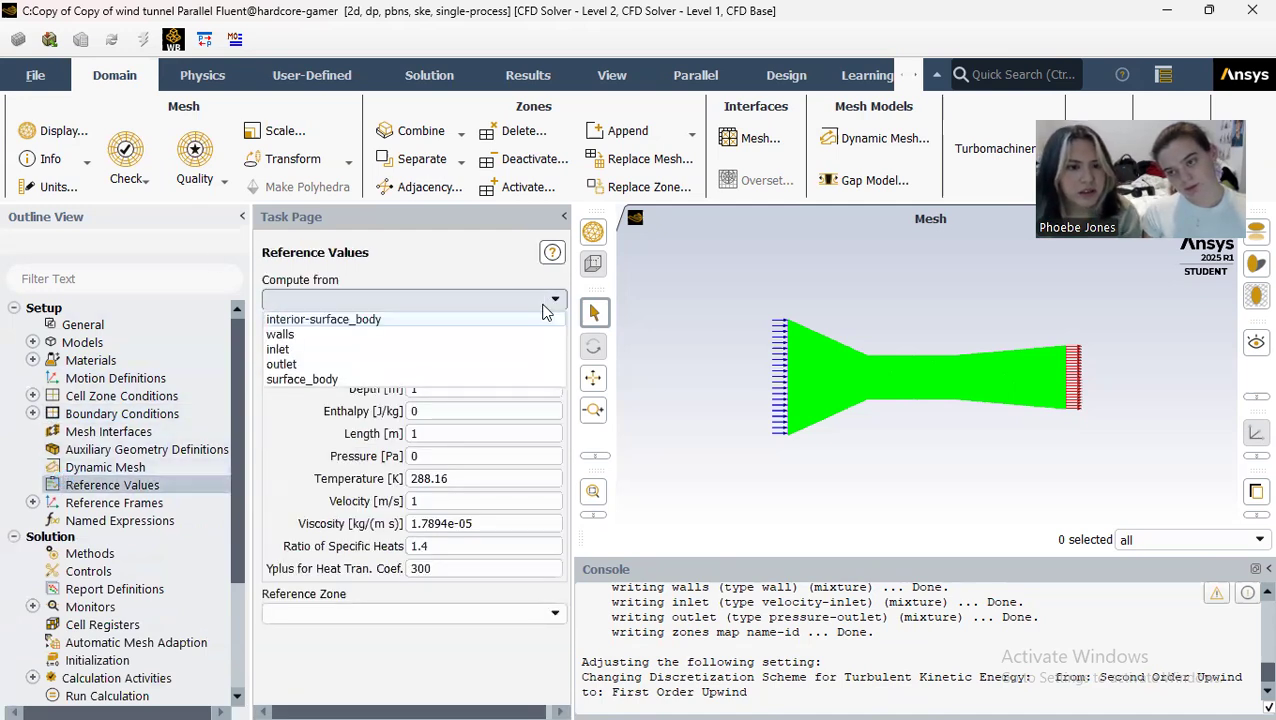
{"action": "left_click", "coordinate": [500, 358]}
{"action": "left_click", "coordinate": [557, 611]}
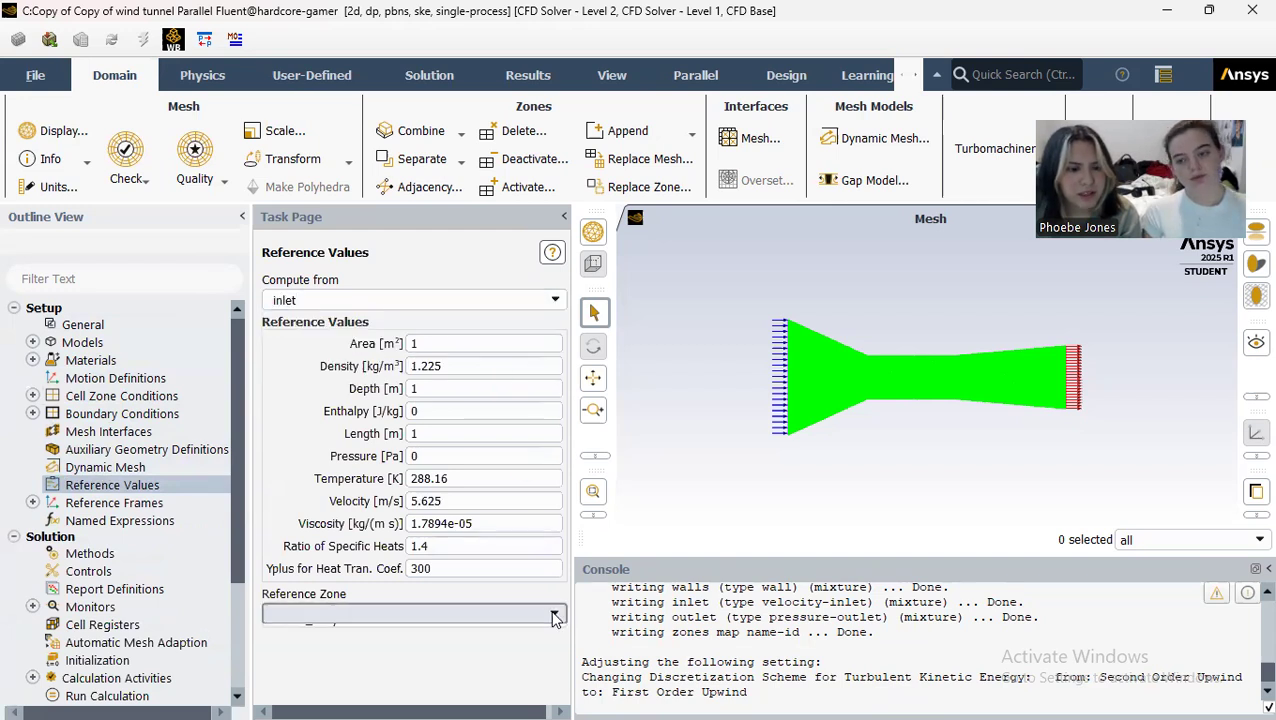
{"action": "left_click", "coordinate": [527, 645]}
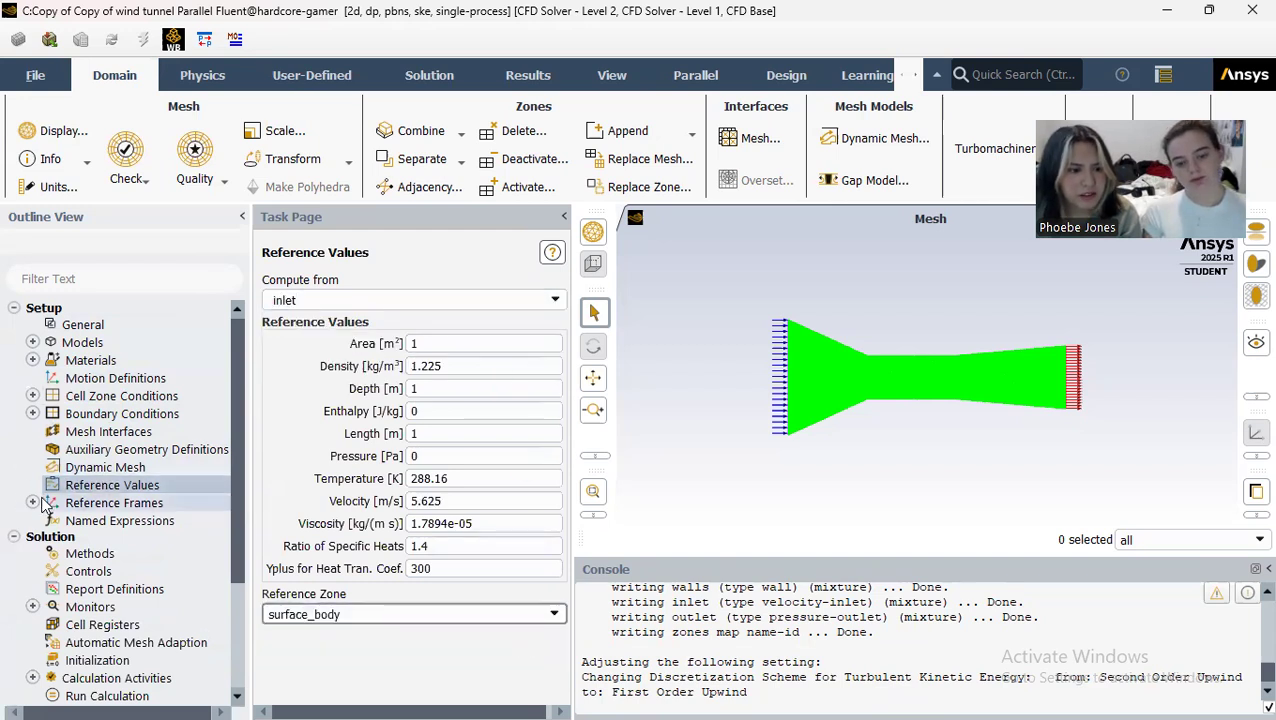
Step: Set hybrid initialization to 25 iterations and initialize the solution
{"action": "scroll", "coordinate": [103, 573], "scroll_direction": "down", "scroll_amount": 2}
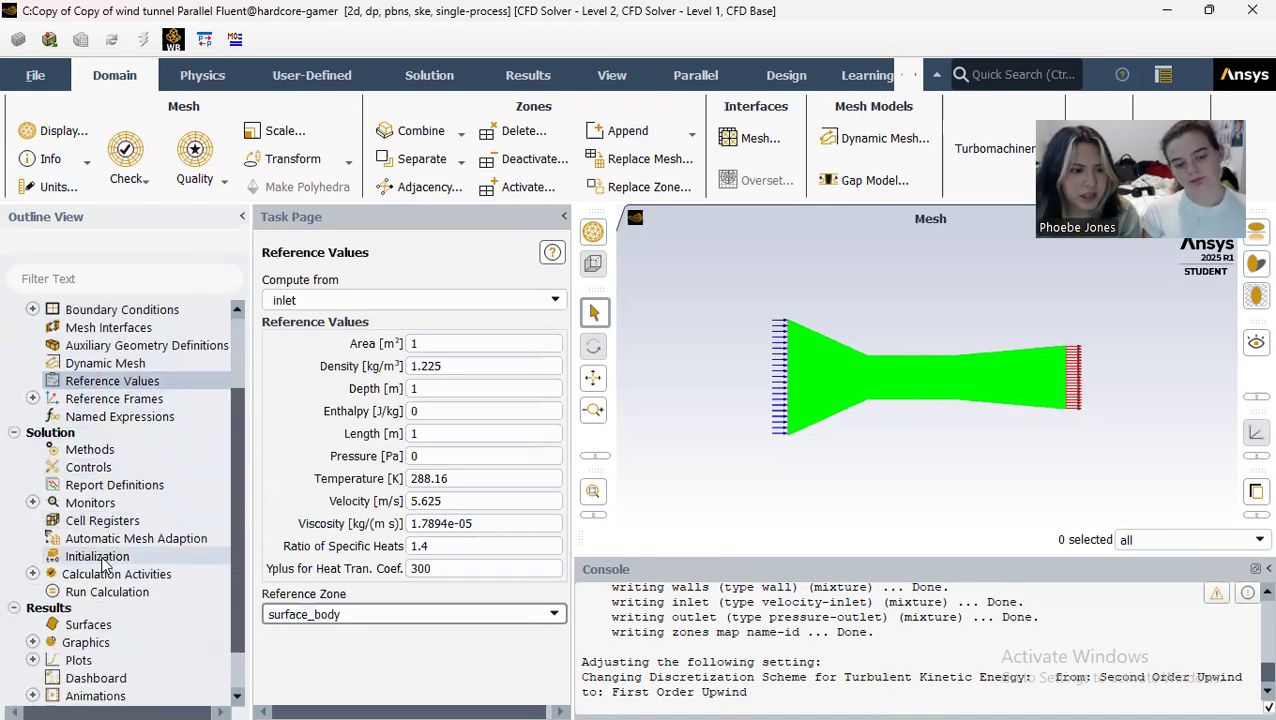
{"action": "left_click", "coordinate": [100, 557]}
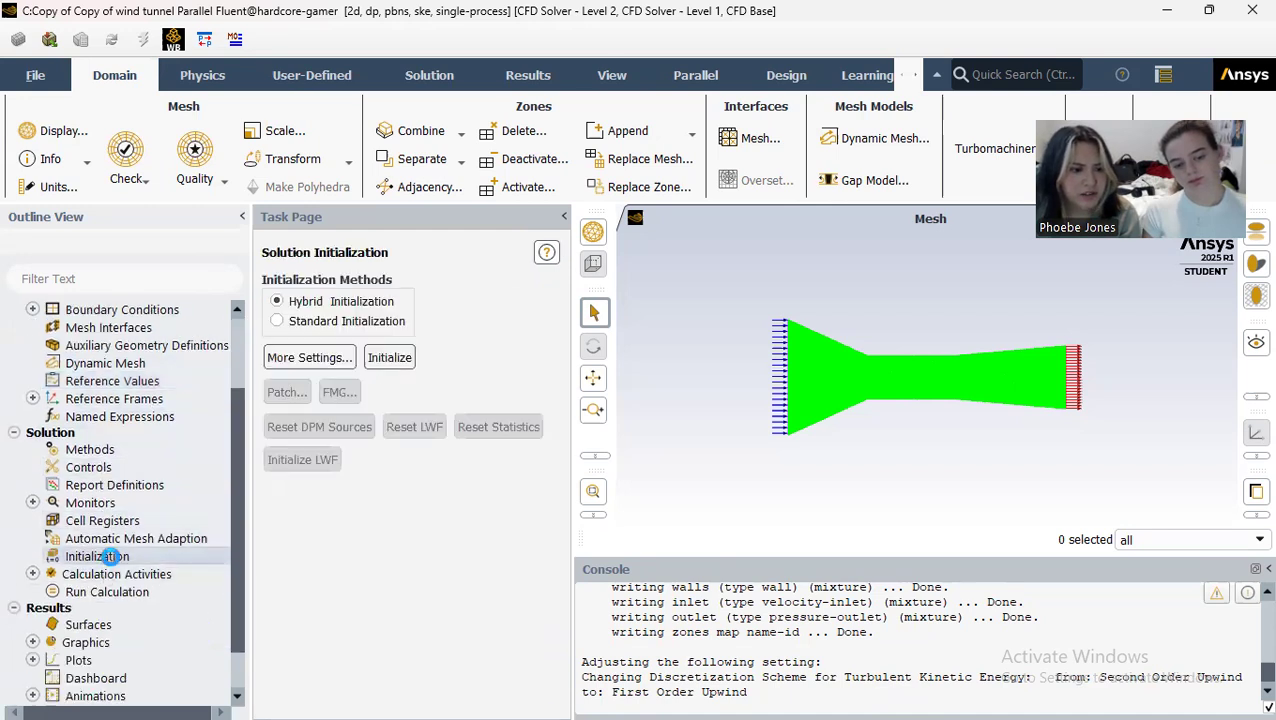
{"action": "left_click", "coordinate": [322, 358]}
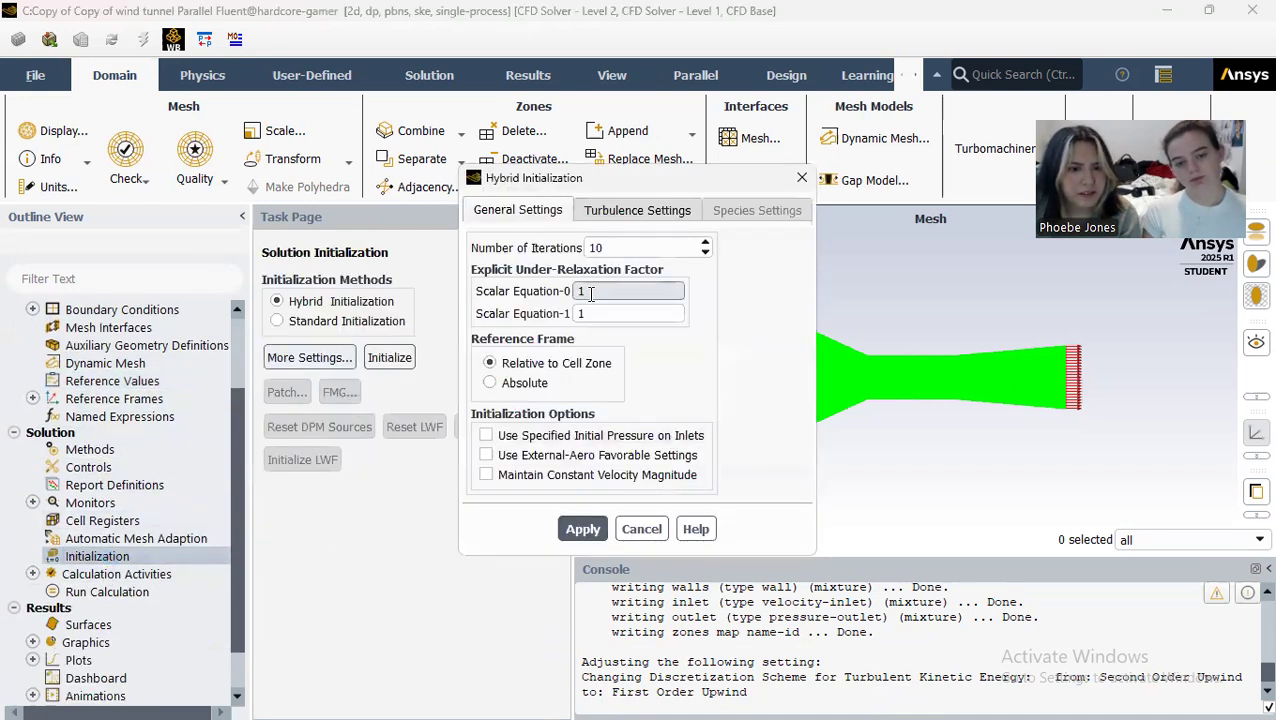
{"action": "left_click", "coordinate": [625, 247]}
{"action": "type", "text": "25"}
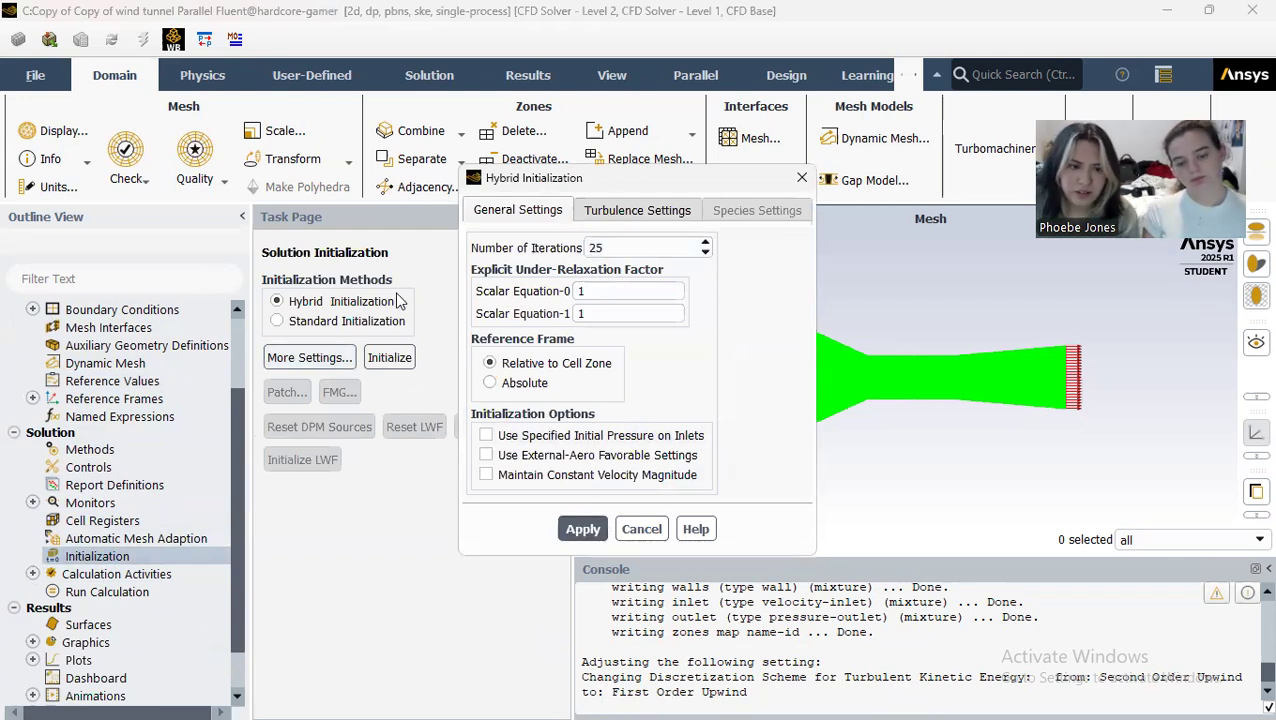
{"action": "left_click", "coordinate": [641, 528]}
{"action": "left_click", "coordinate": [405, 362]}
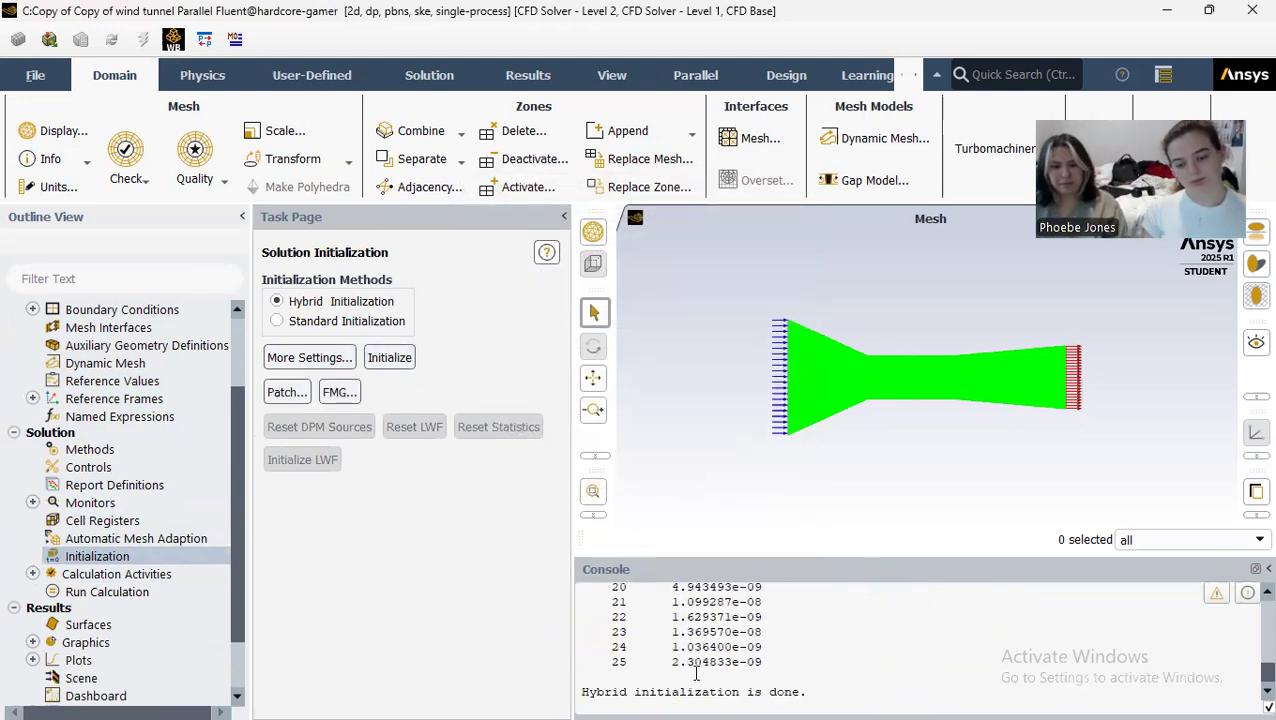
Step: Run the calculation with 750 iterations and acknowledge its completion
{"action": "left_click", "coordinate": [100, 591]}
{"action": "left_click", "coordinate": [340, 502]}
{"action": "type", "text": "750"}
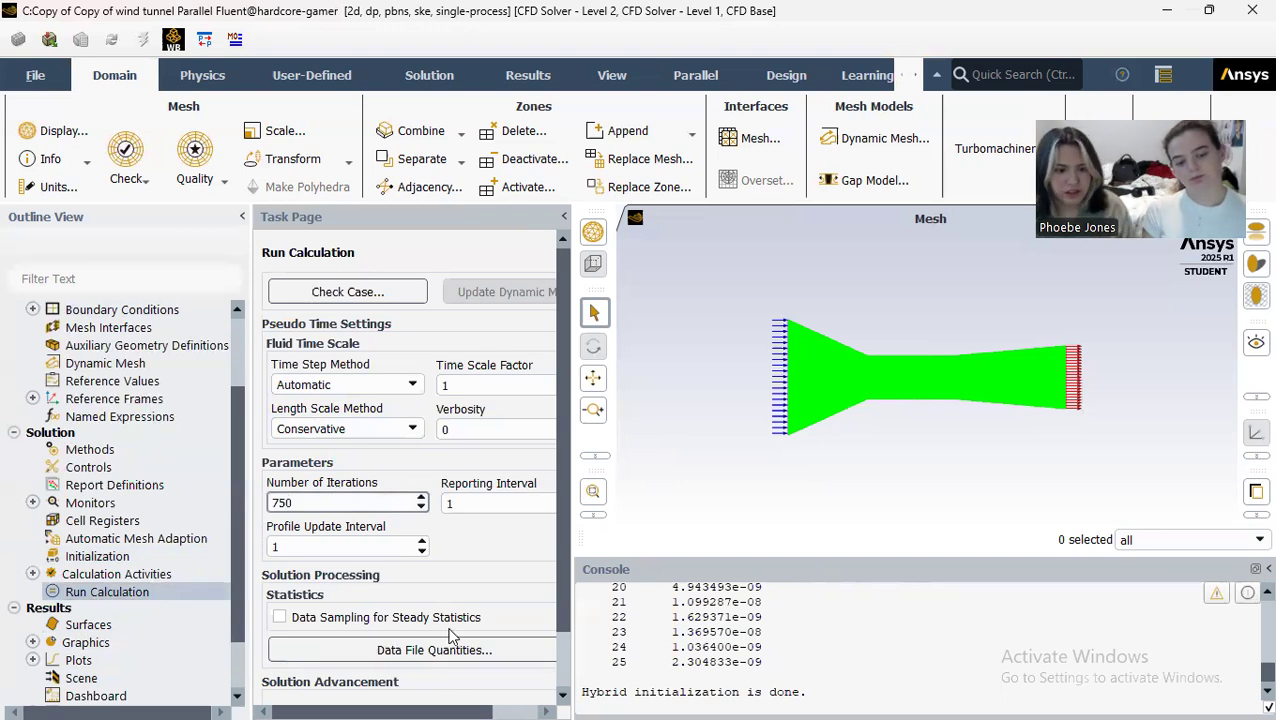
{"action": "scroll", "coordinate": [452, 636], "scroll_direction": "down", "scroll_amount": 1}
{"action": "left_click", "coordinate": [438, 657]}
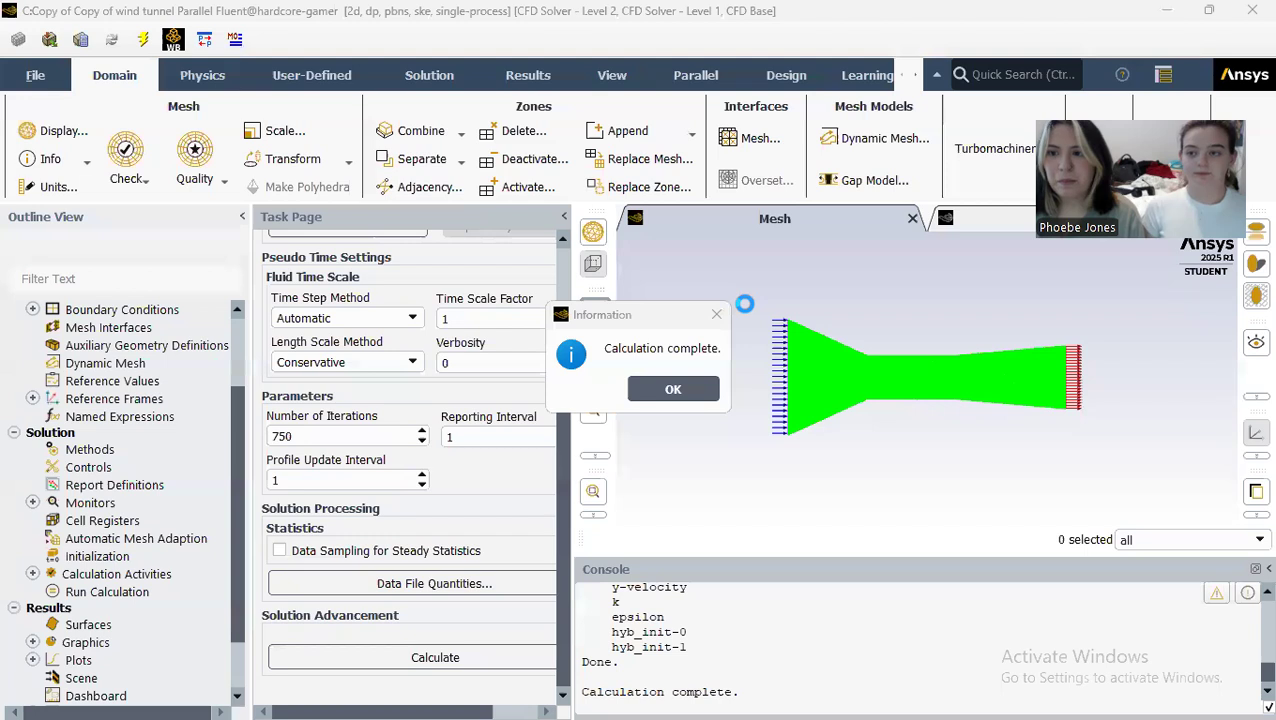
{"action": "left_click", "coordinate": [672, 387]}
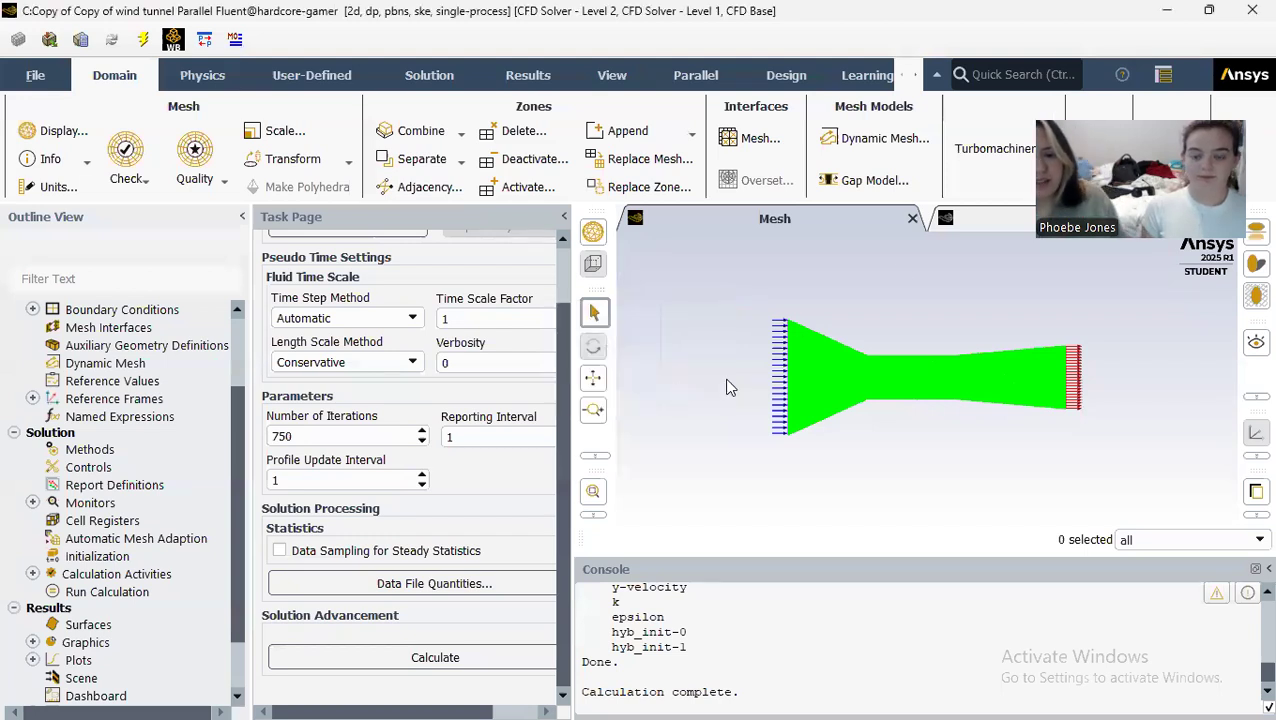
Step: Close Fluent and open the Solution of the "Copy of Copy of wind tunnel" system from Workbench
{"action": "left_click", "coordinate": [1252, 10]}
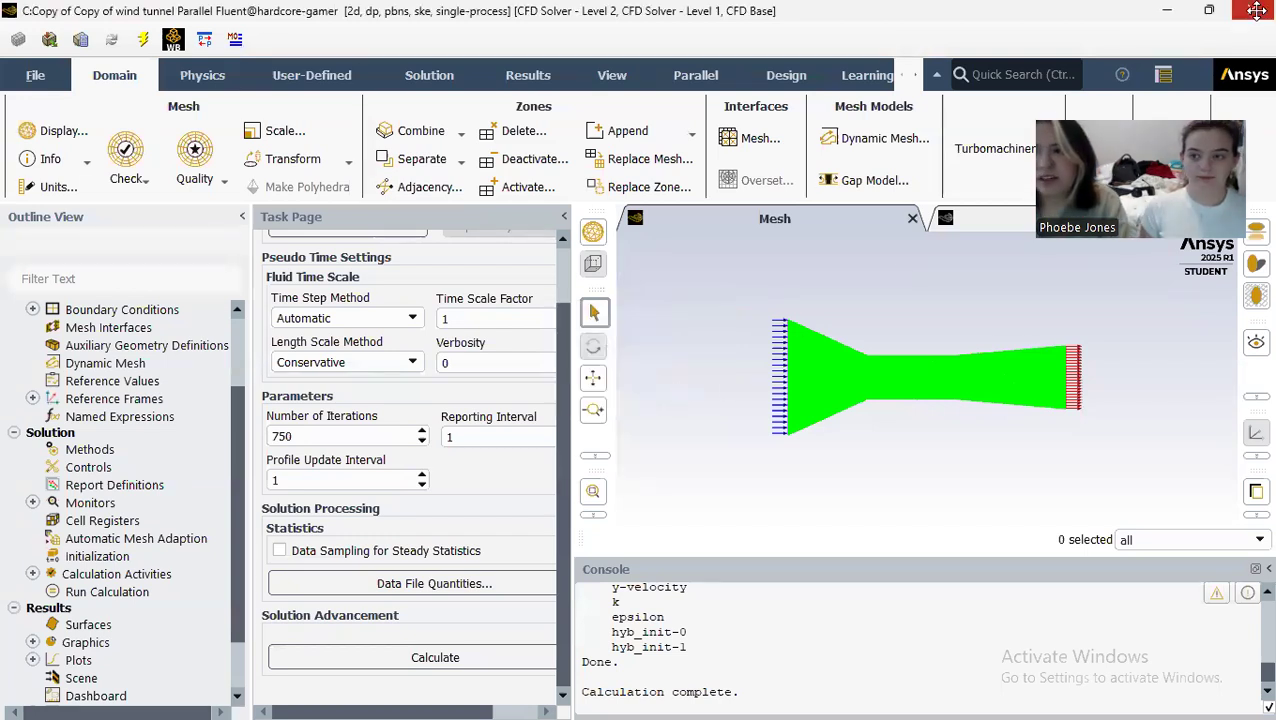
{"action": "left_click", "coordinate": [627, 390]}
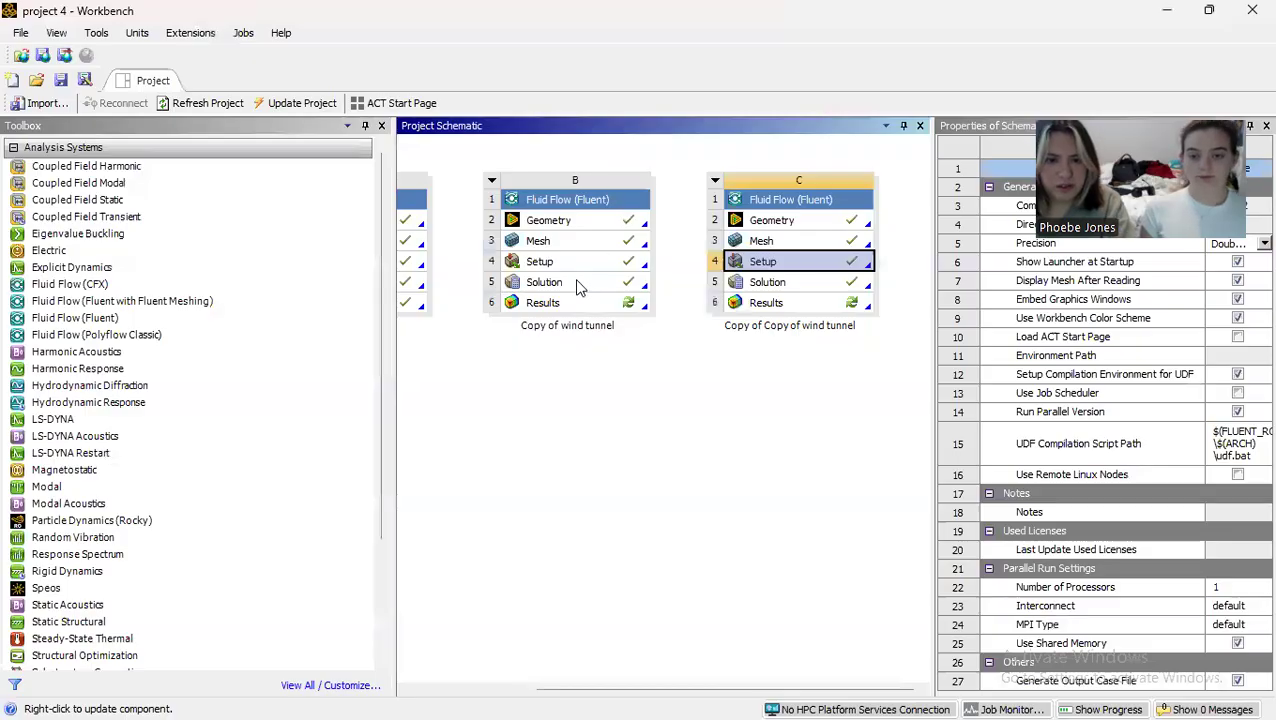
{"action": "double_click", "coordinate": [771, 282]}
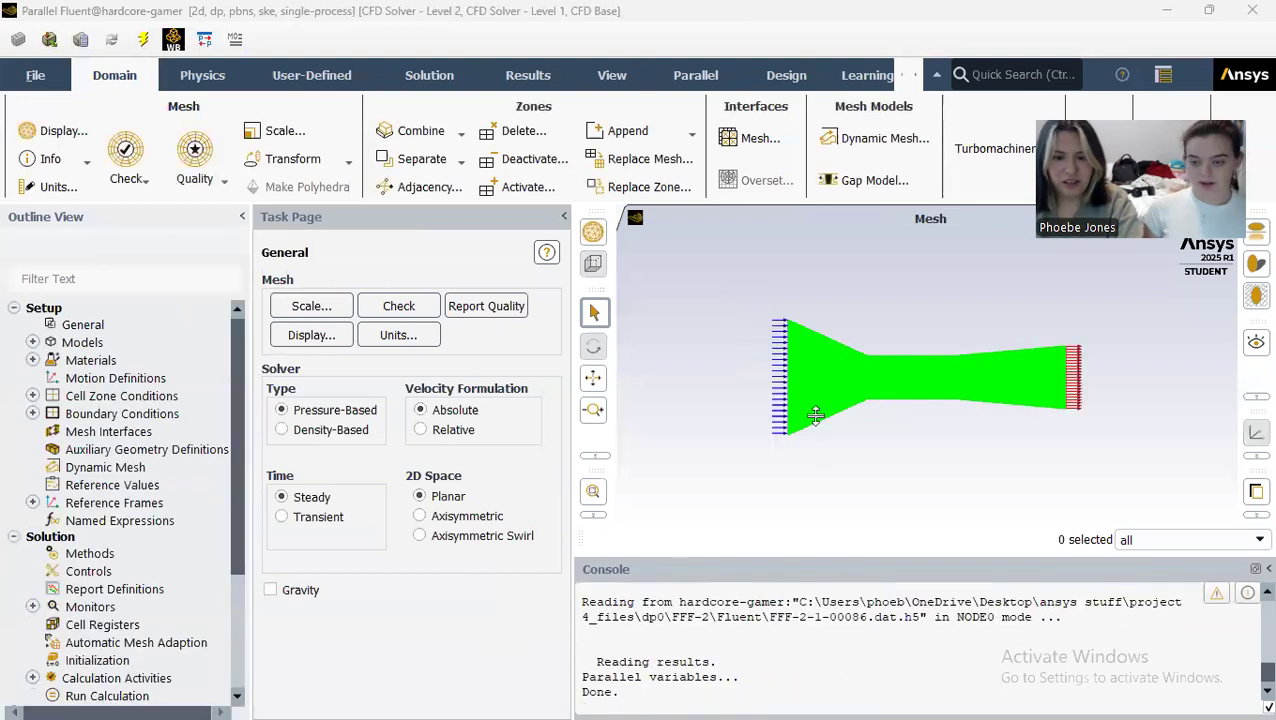
Step: Examine the mesh refinement around the flat plate and across the wind tunnel
{"action": "scroll", "coordinate": [888, 378], "scroll_direction": "down", "scroll_amount": 3}
{"action": "scroll", "coordinate": [888, 378], "scroll_direction": "up", "scroll_amount": 7}
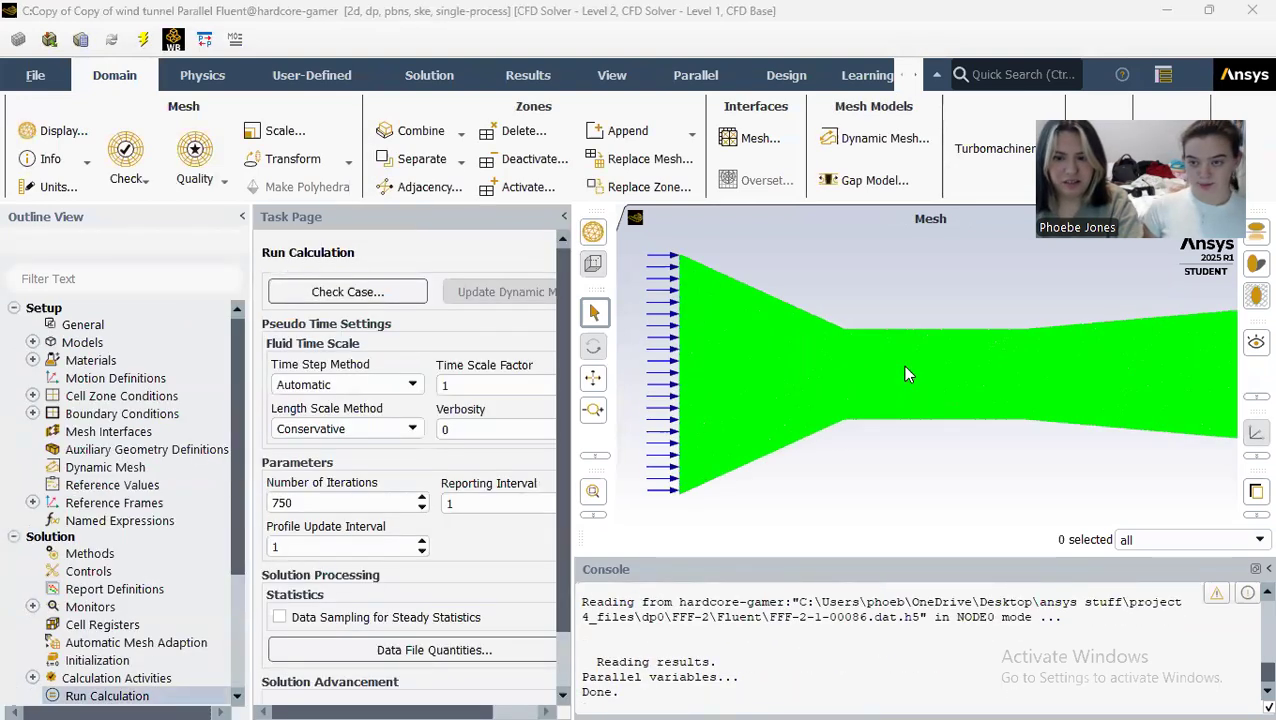
{"action": "scroll", "coordinate": [906, 374], "scroll_direction": "up", "scroll_amount": 10}
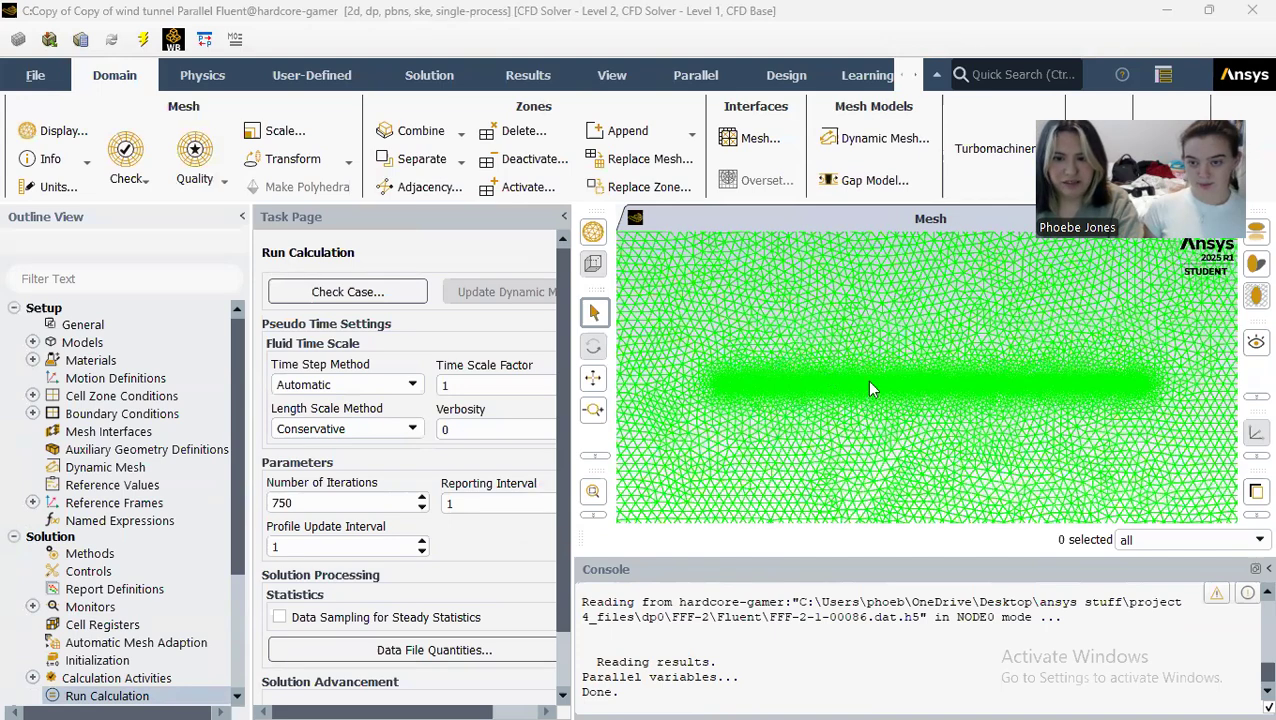
{"action": "scroll", "coordinate": [871, 384], "scroll_direction": "up", "scroll_amount": 3}
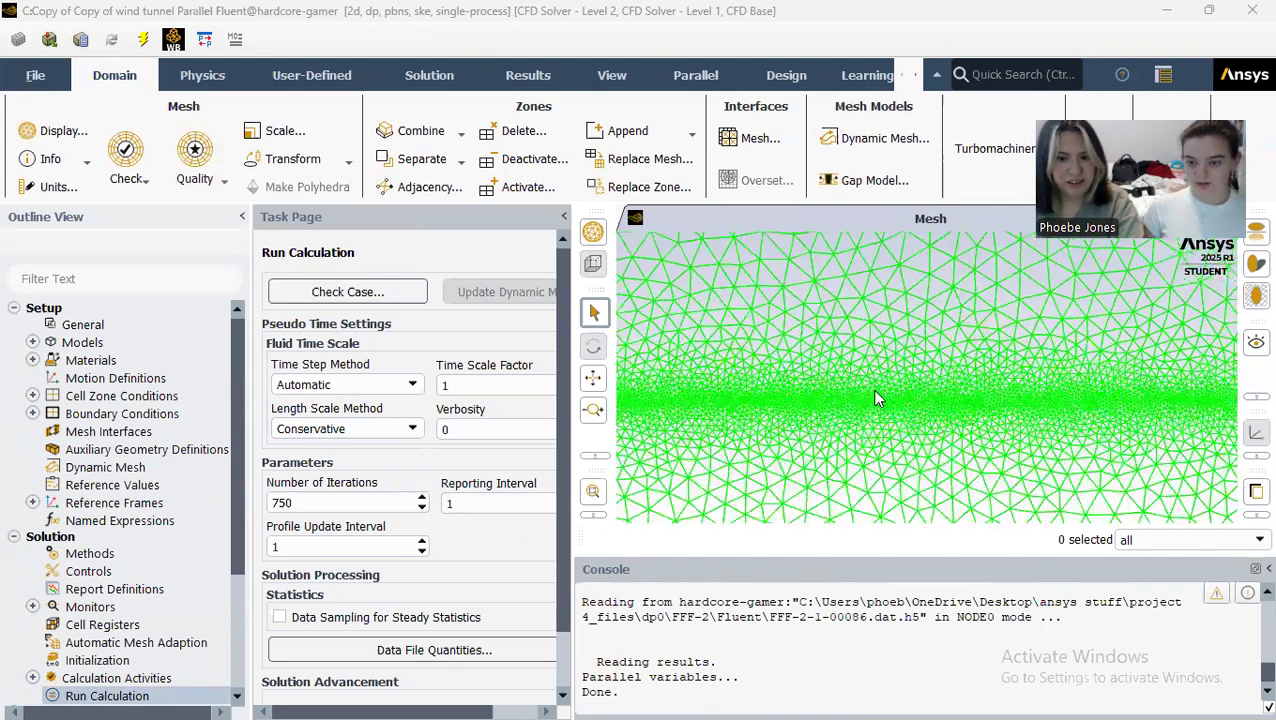
{"action": "scroll", "coordinate": [877, 396], "scroll_direction": "down", "scroll_amount": 5}
{"action": "scroll", "coordinate": [879, 397], "scroll_direction": "down", "scroll_amount": 5}
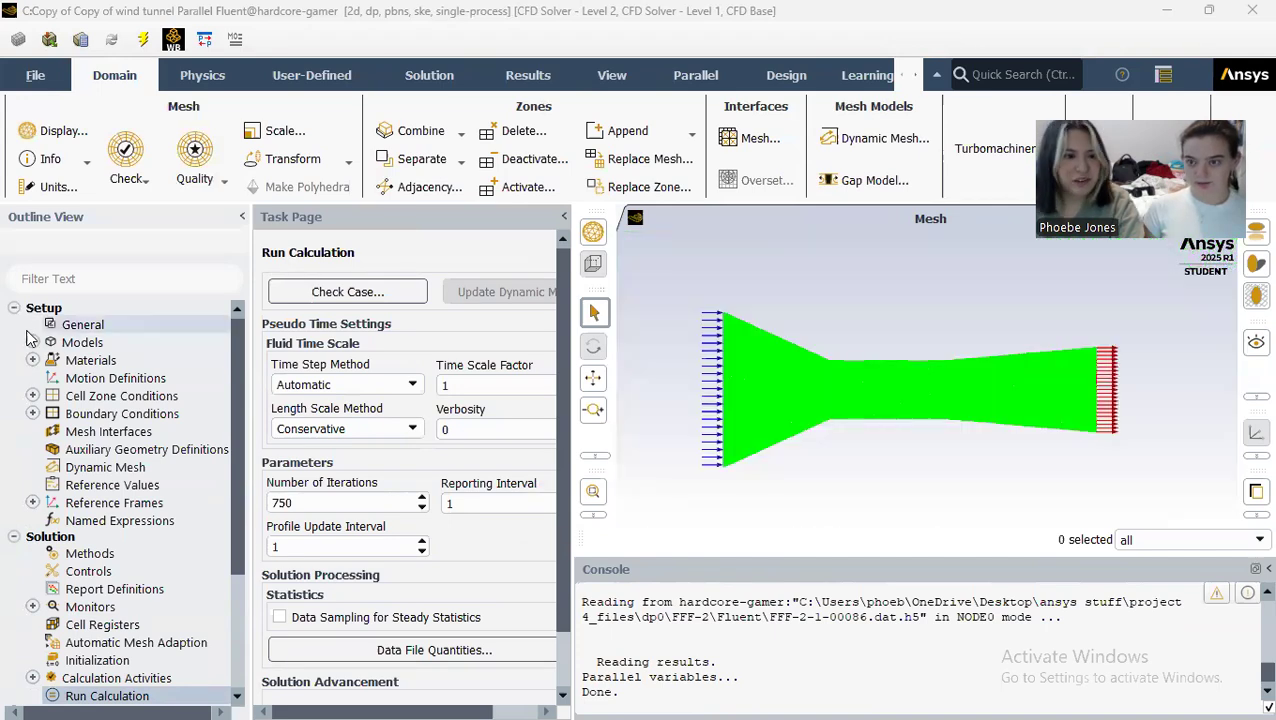
Step: Create and display a filled static pressure contour named pressure on the inlet, interior-surface_body, outlet and walls surfaces
{"action": "scroll", "coordinate": [113, 527], "scroll_direction": "down", "scroll_amount": 3}
{"action": "scroll", "coordinate": [113, 527], "scroll_direction": "down", "scroll_amount": 1}
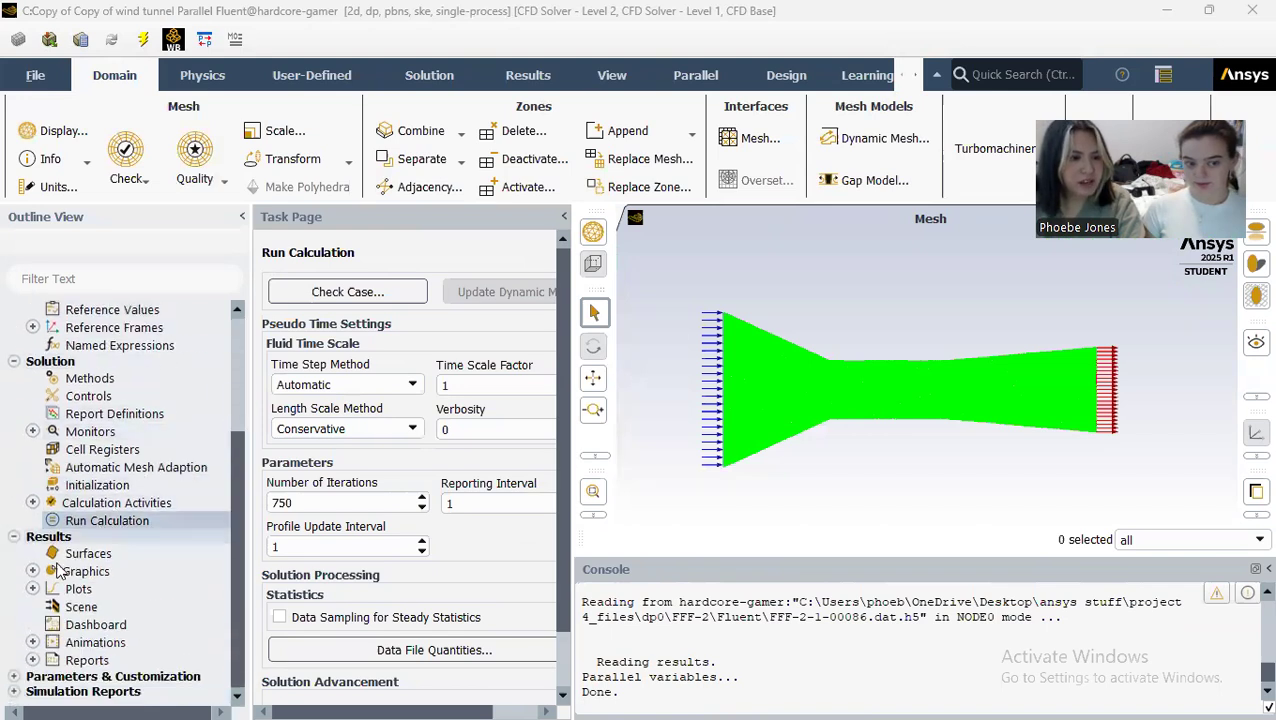
{"action": "left_click", "coordinate": [32, 571]}
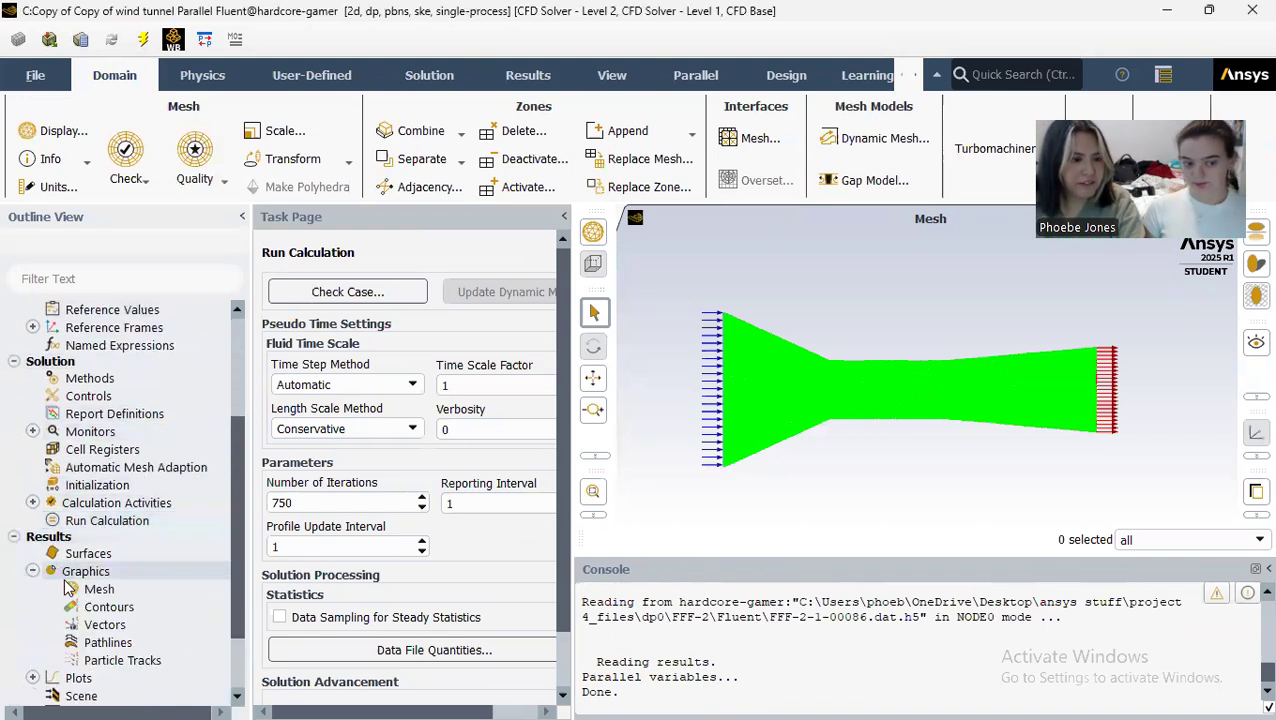
{"action": "double_click", "coordinate": [108, 607]}
{"action": "left_click_drag", "start_coordinate": [457, 194], "coordinate": [278, 191]}
{"action": "type", "text": "pressure"}
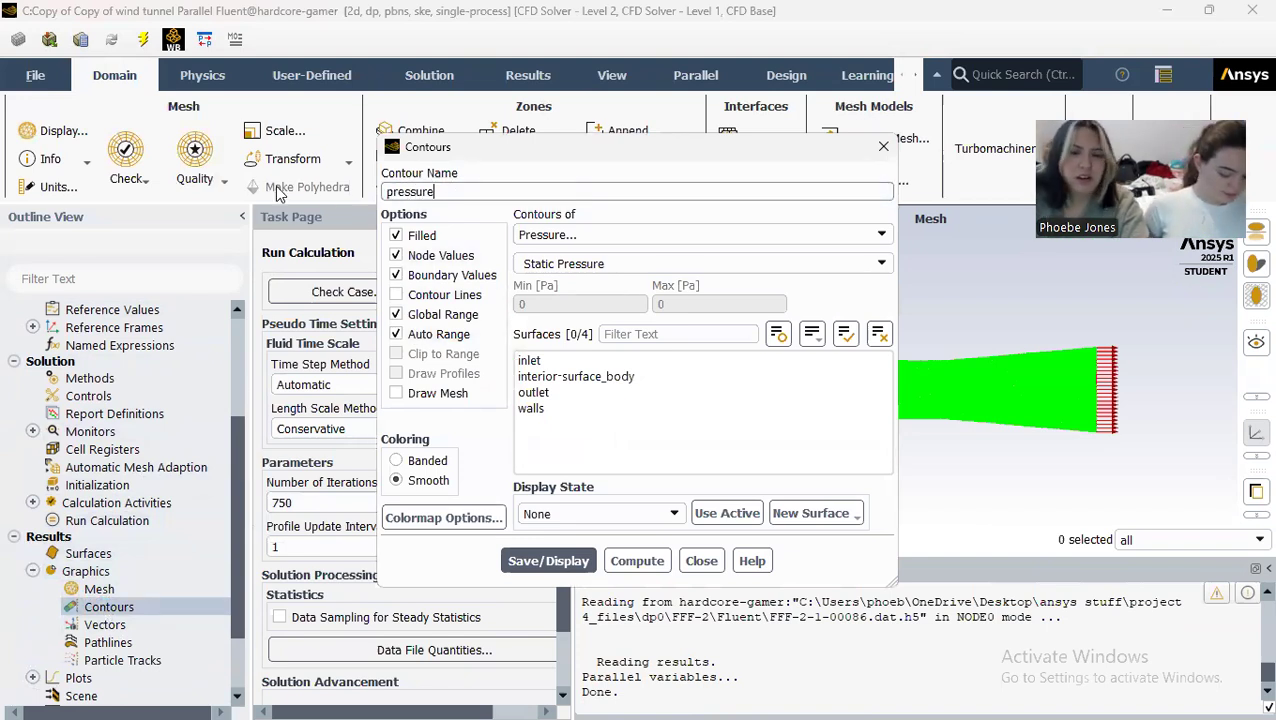
{"action": "left_click", "coordinate": [612, 361]}
{"action": "left_click", "coordinate": [604, 377]}
{"action": "left_click", "coordinate": [604, 392]}
{"action": "left_click", "coordinate": [598, 408]}
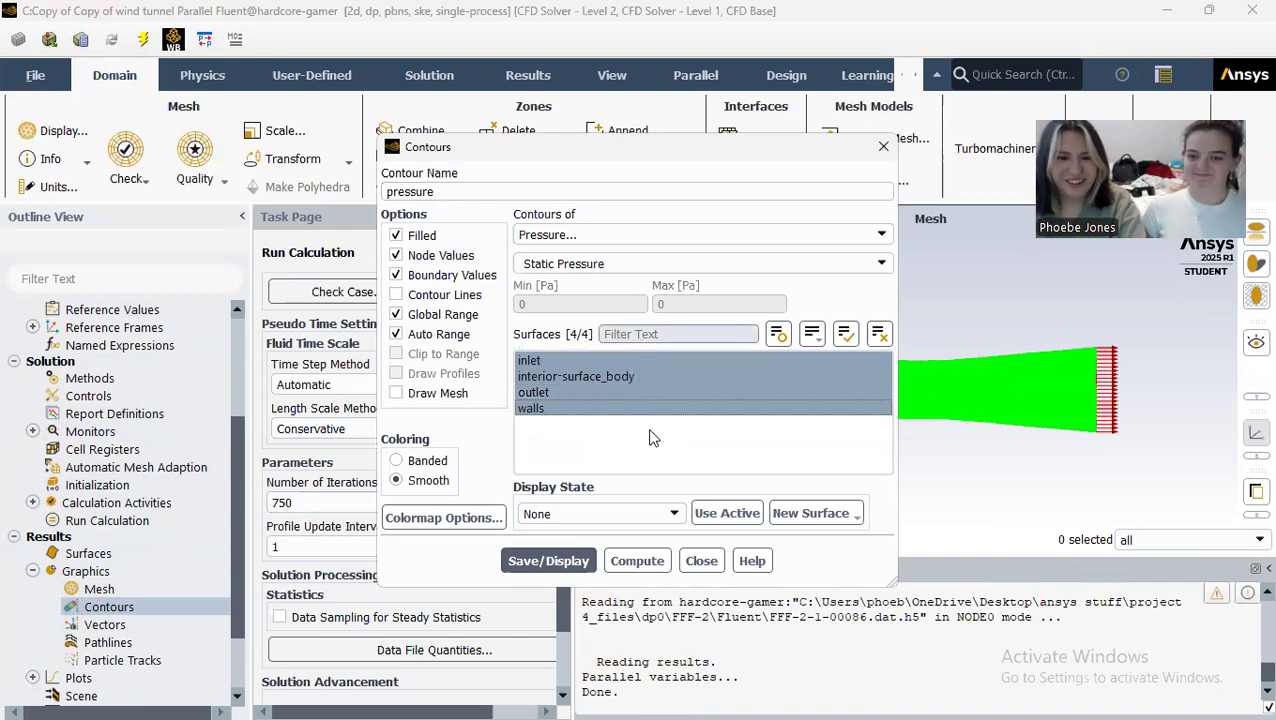
{"action": "left_click", "coordinate": [560, 565]}
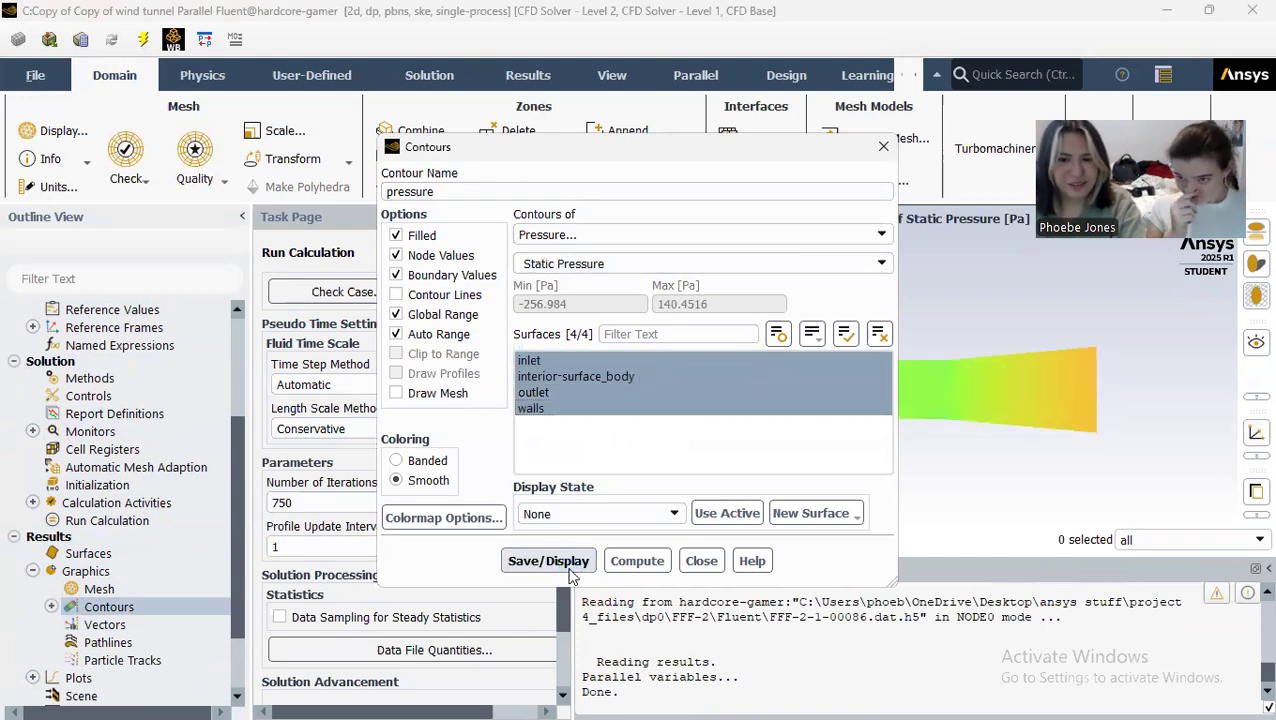
{"action": "left_click", "coordinate": [701, 561]}
Step: Examine the static pressure contours close to the flat plate in the test section
{"action": "scroll", "coordinate": [895, 400], "scroll_direction": "up", "scroll_amount": 5}
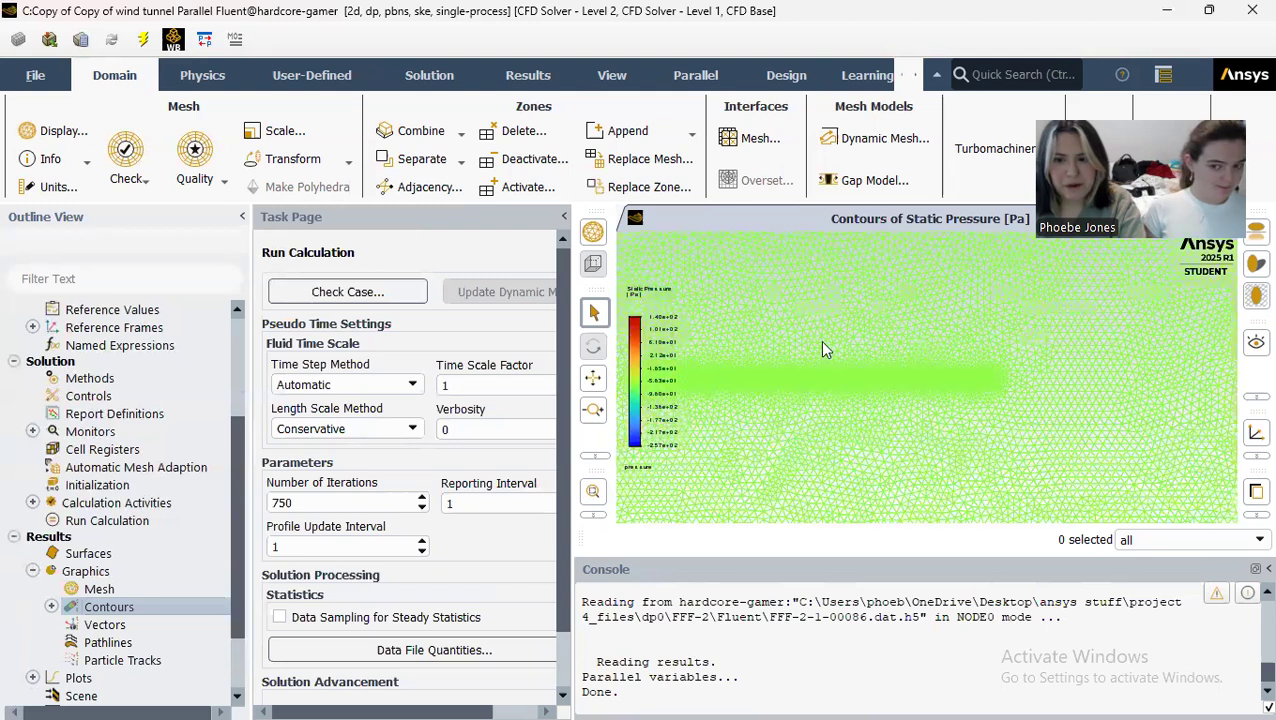
{"action": "scroll", "coordinate": [786, 376], "scroll_direction": "up", "scroll_amount": 2}
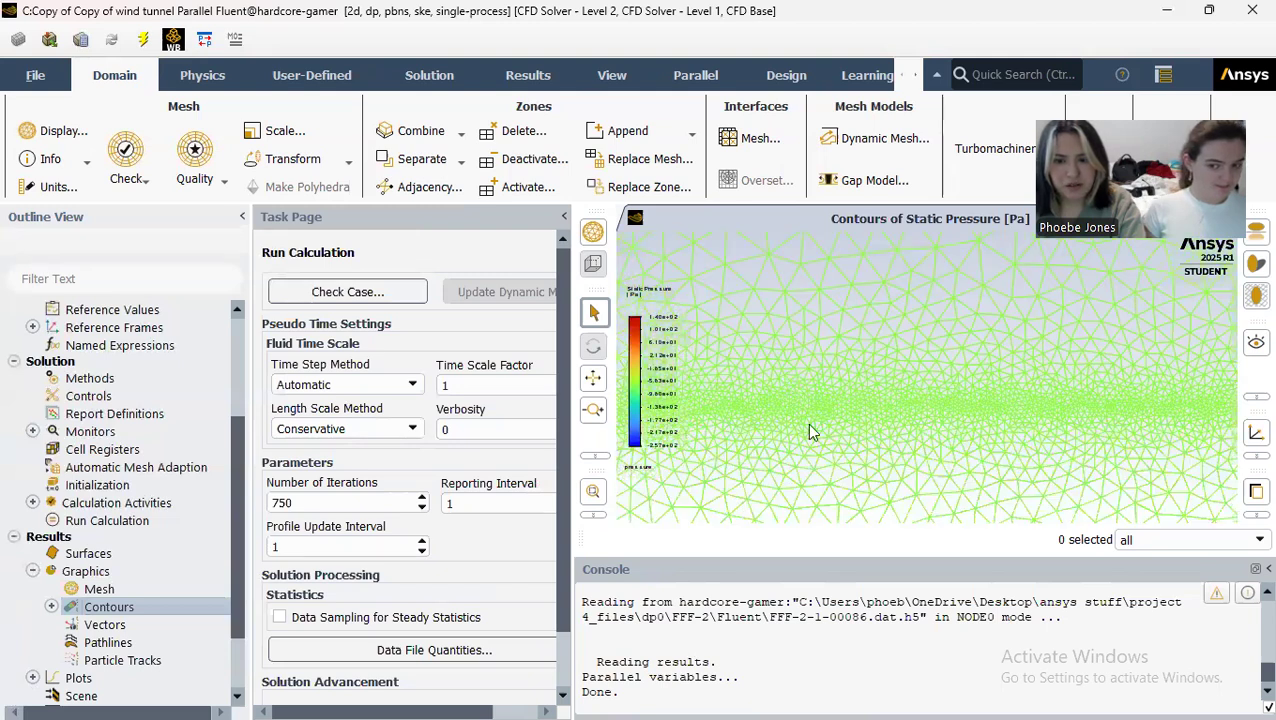
{"action": "scroll", "coordinate": [815, 460], "scroll_direction": "up", "scroll_amount": 2}
{"action": "scroll", "coordinate": [815, 447], "scroll_direction": "down", "scroll_amount": 2}
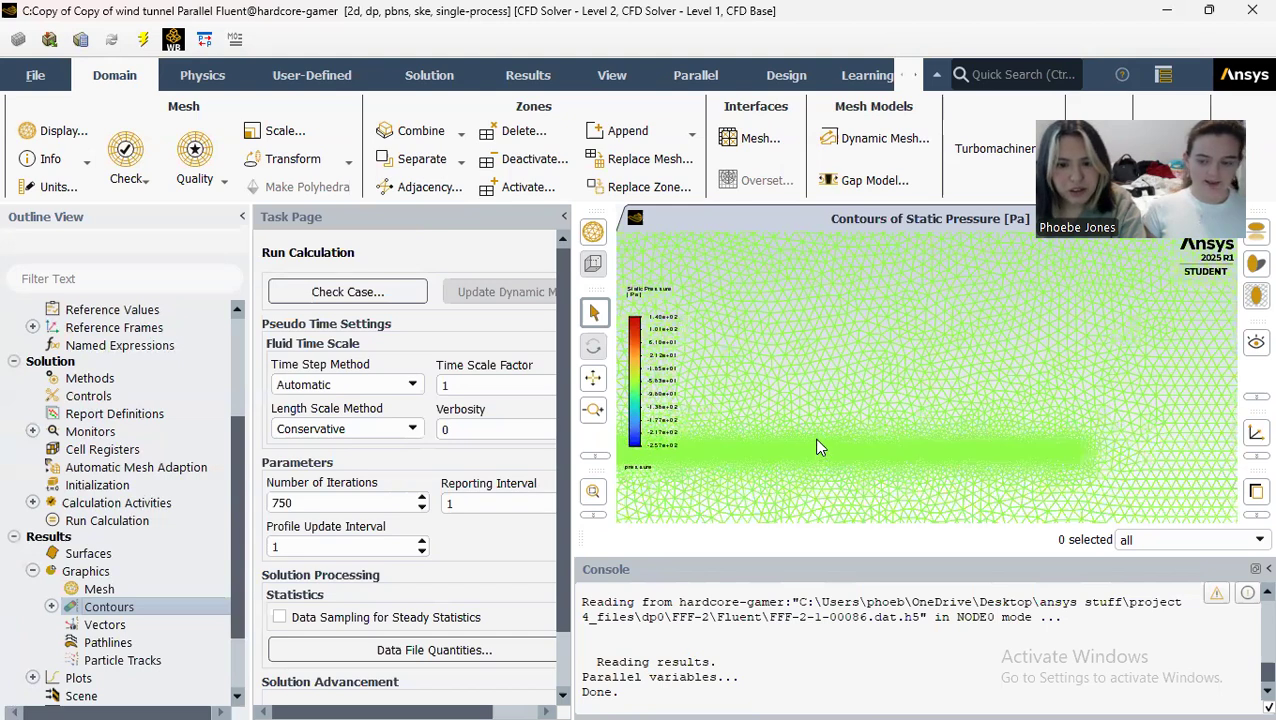
{"action": "scroll", "coordinate": [816, 447], "scroll_direction": "down", "scroll_amount": 3}
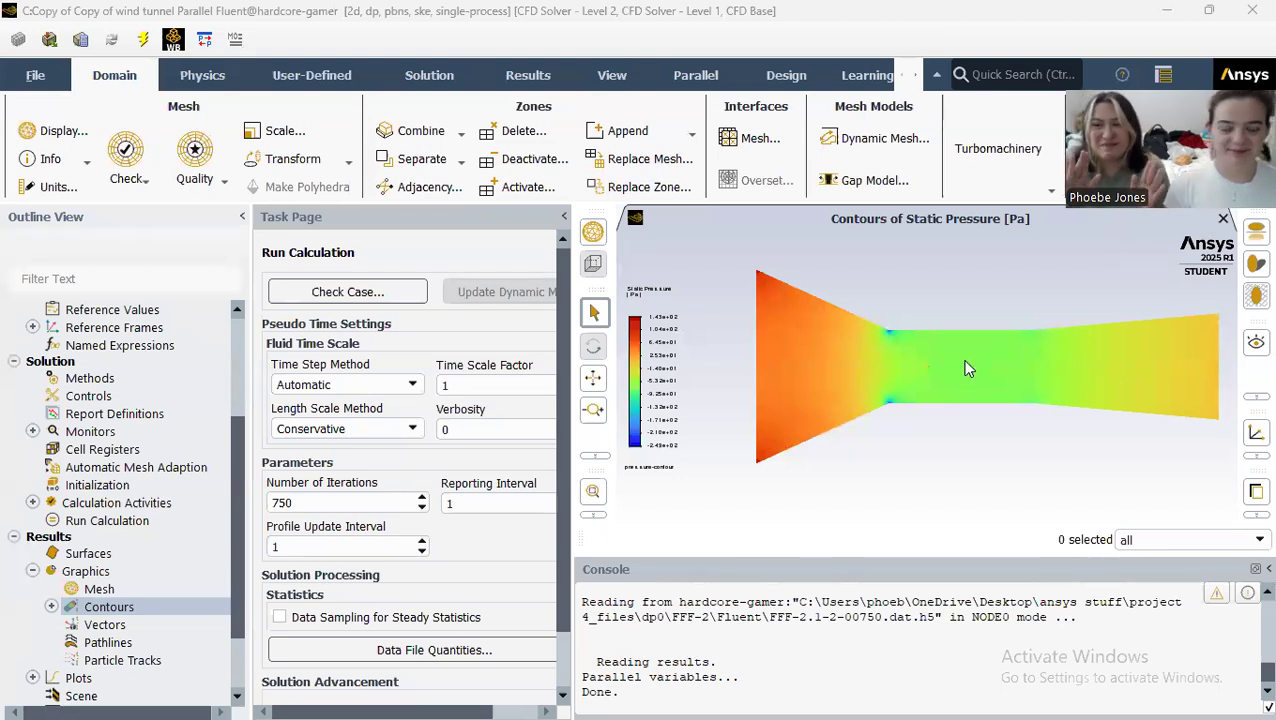
Step: Examine the pressure-contour plot at the flat plate's leading edge, along the plate and across the whole tunnel
{"action": "scroll", "coordinate": [948, 360], "scroll_direction": "down", "scroll_amount": 1}
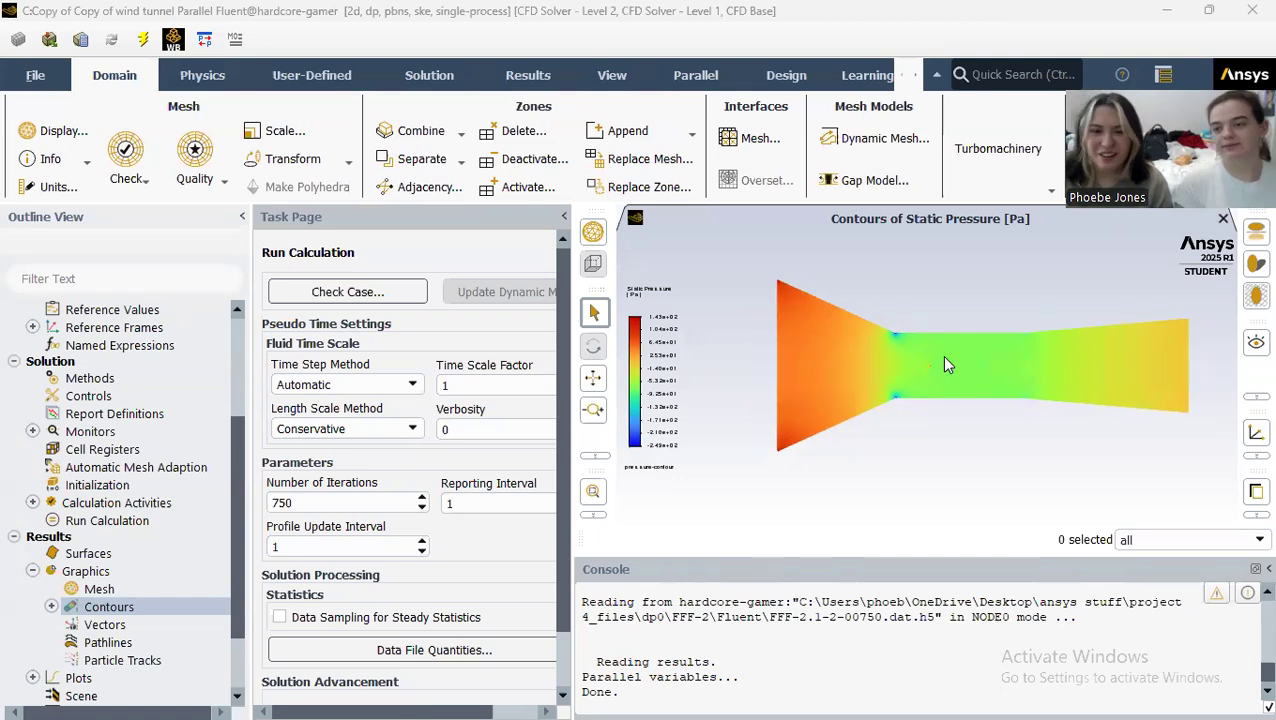
{"action": "scroll", "coordinate": [941, 364], "scroll_direction": "up", "scroll_amount": 4}
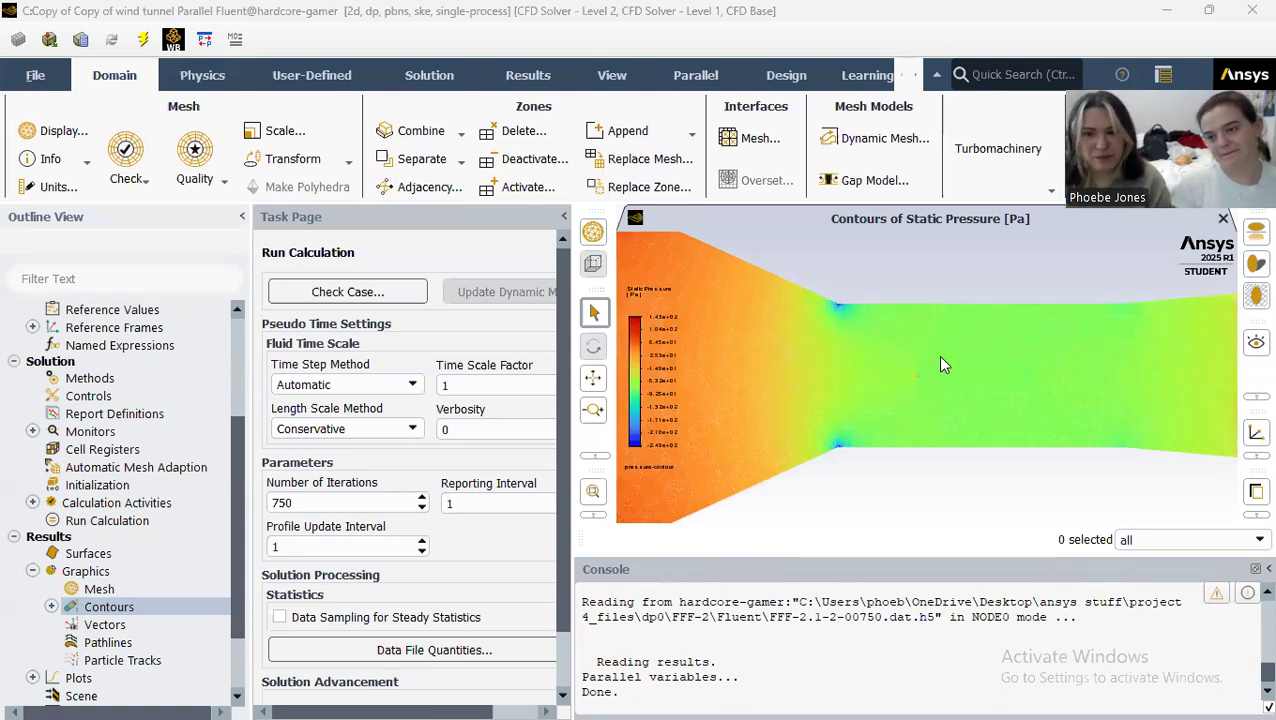
{"action": "scroll", "coordinate": [995, 360], "scroll_direction": "up", "scroll_amount": 2}
{"action": "scroll", "coordinate": [812, 405], "scroll_direction": "up", "scroll_amount": 2}
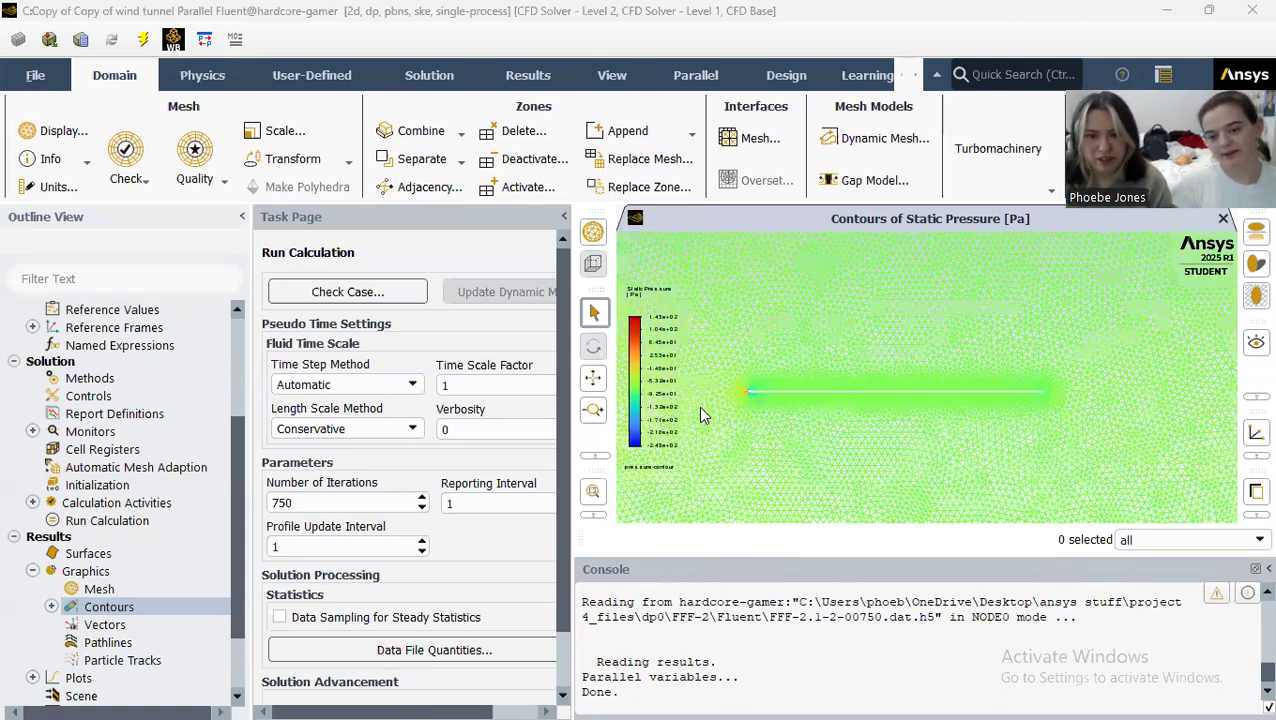
{"action": "scroll", "coordinate": [760, 381], "scroll_direction": "up", "scroll_amount": 2}
{"action": "scroll", "coordinate": [1044, 408], "scroll_direction": "down", "scroll_amount": 3}
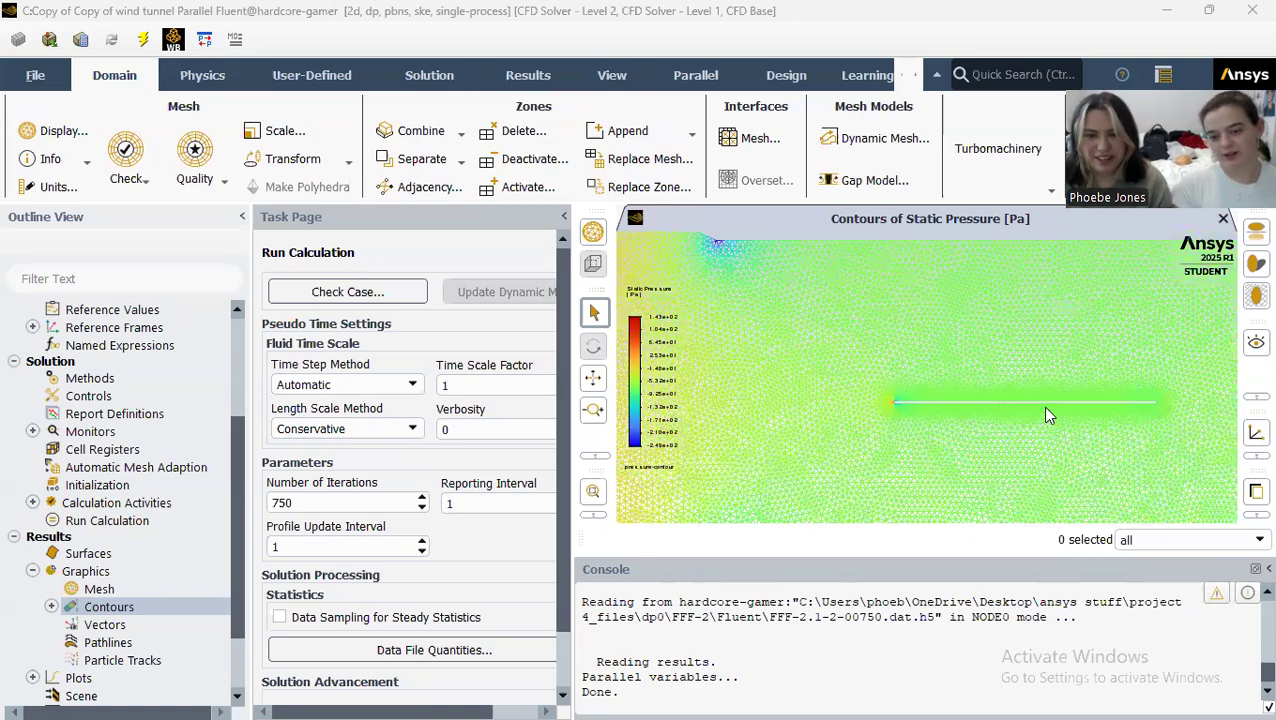
{"action": "scroll", "coordinate": [1167, 421], "scroll_direction": "down", "scroll_amount": 1}
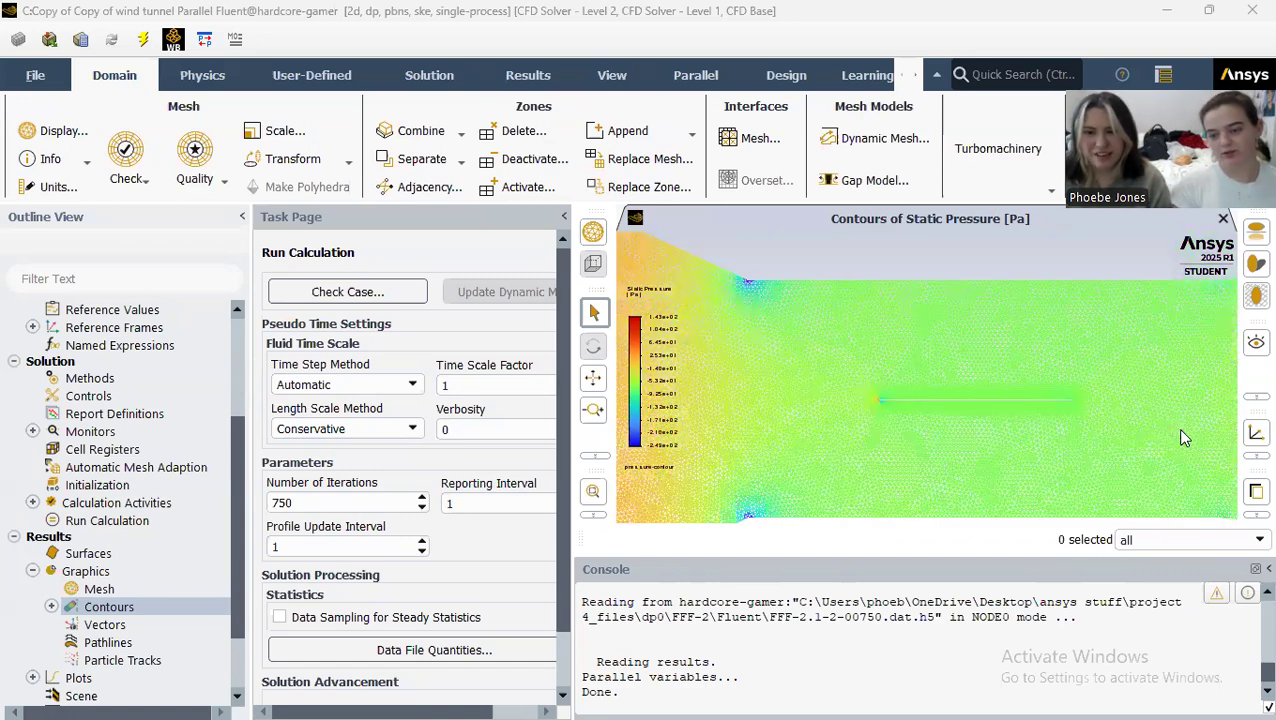
{"action": "scroll", "coordinate": [1176, 428], "scroll_direction": "down", "scroll_amount": 3}
{"action": "scroll", "coordinate": [848, 438], "scroll_direction": "down", "scroll_amount": 2}
{"action": "scroll", "coordinate": [848, 438], "scroll_direction": "up", "scroll_amount": 4}
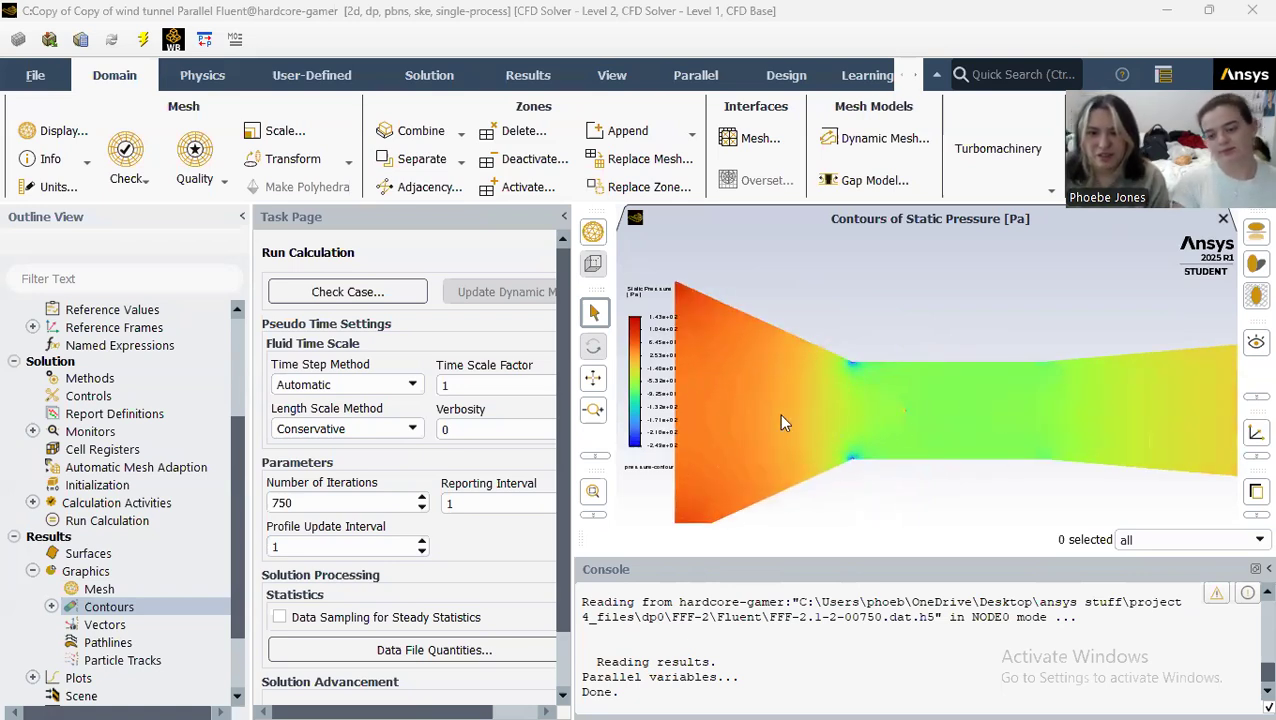
{"action": "scroll", "coordinate": [898, 410], "scroll_direction": "up", "scroll_amount": 3}
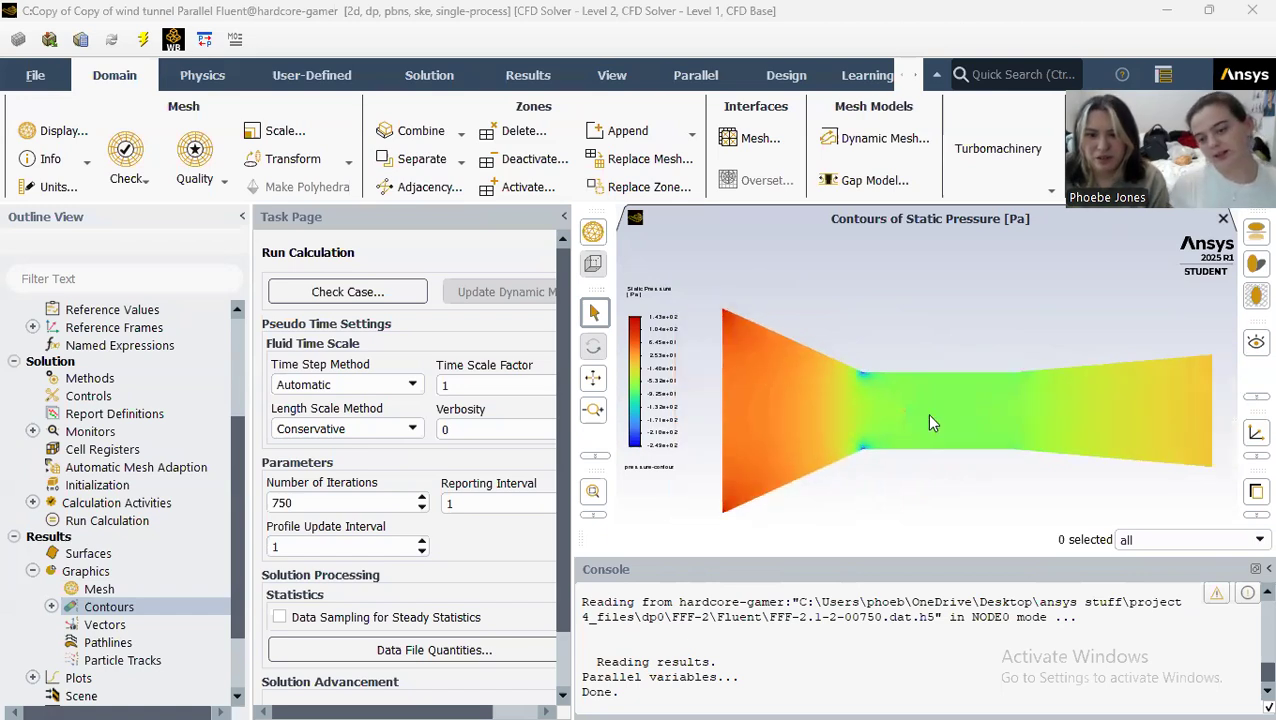
{"action": "scroll", "coordinate": [915, 407], "scroll_direction": "up", "scroll_amount": 2}
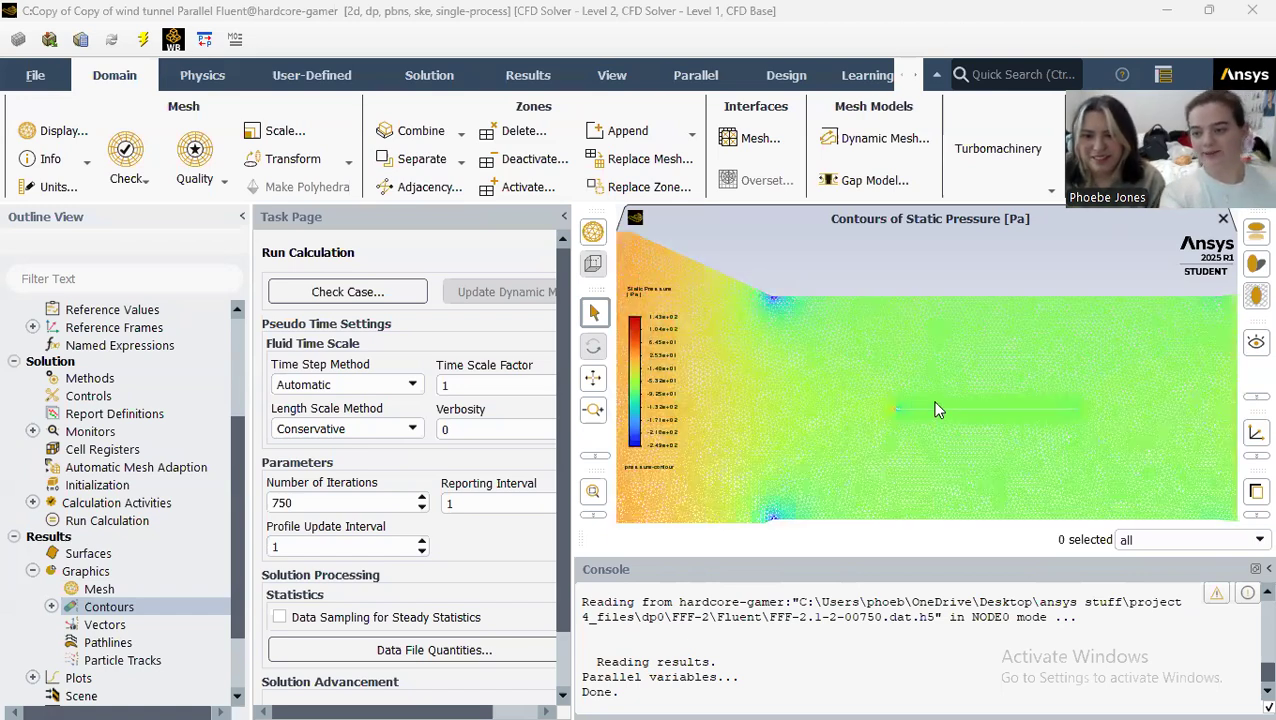
{"action": "scroll", "coordinate": [868, 418], "scroll_direction": "up", "scroll_amount": 2}
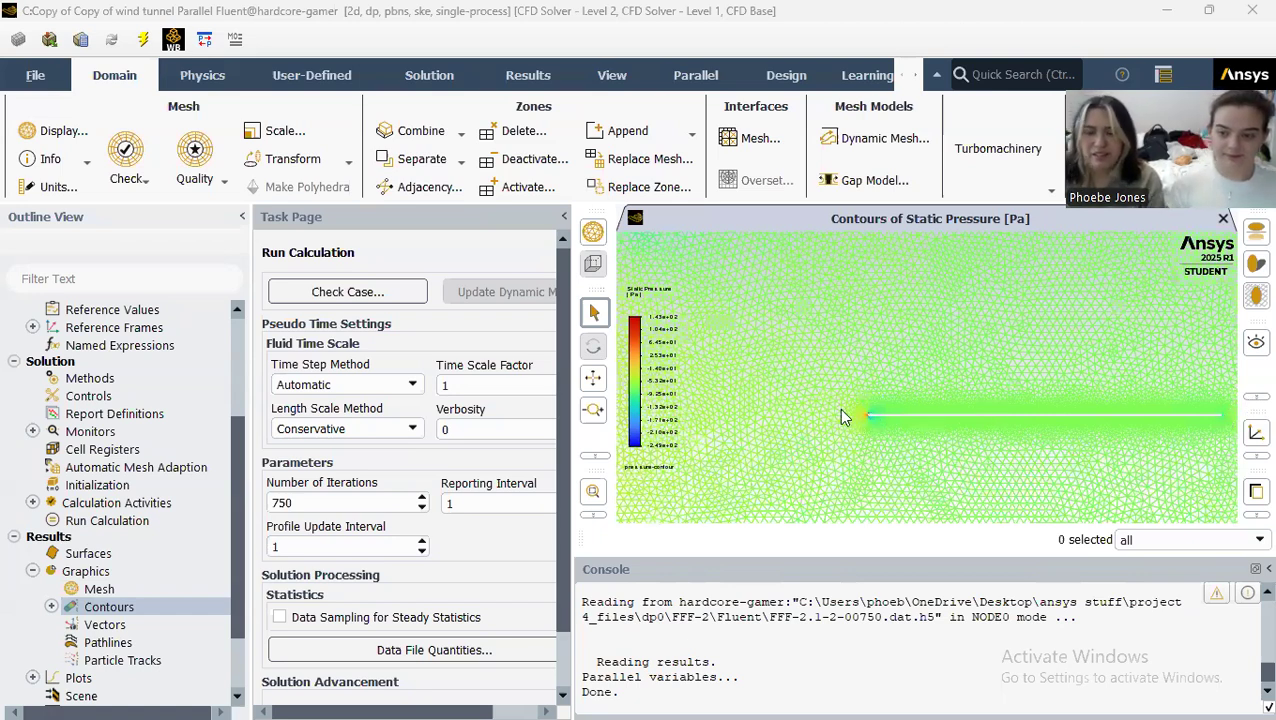
{"action": "scroll", "coordinate": [950, 420], "scroll_direction": "up", "scroll_amount": 1}
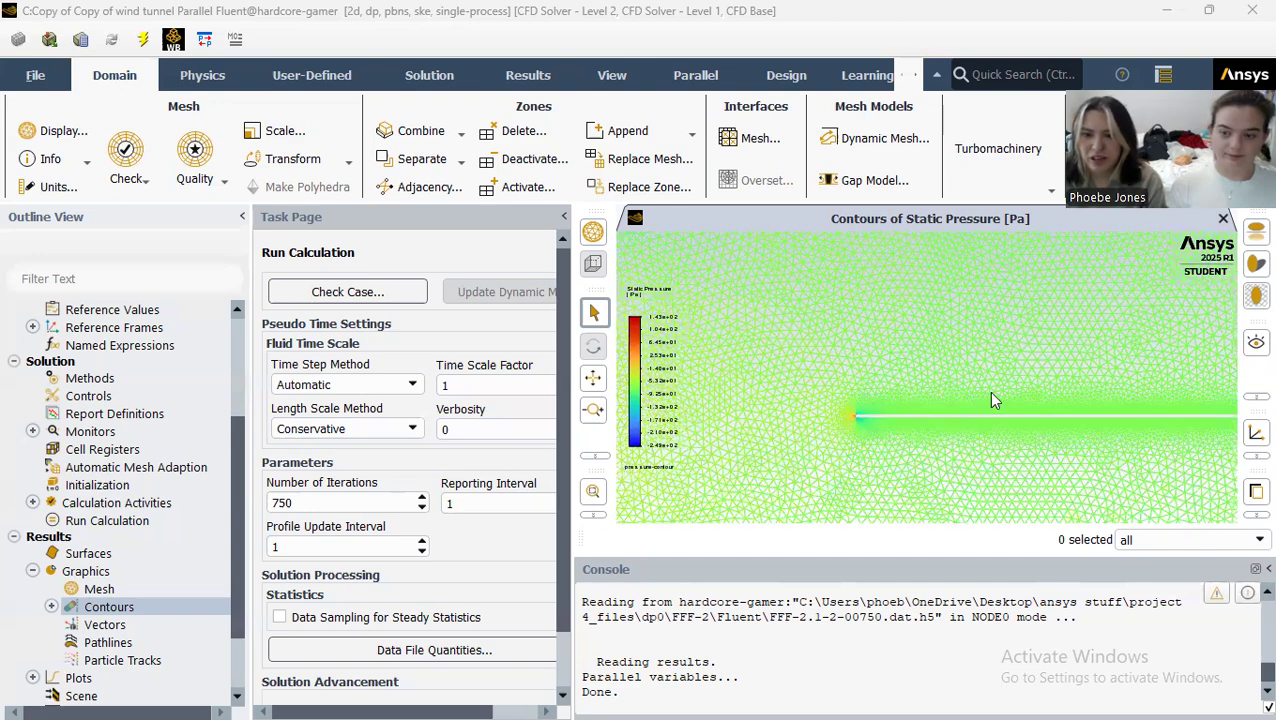
{"action": "scroll", "coordinate": [992, 400], "scroll_direction": "down", "scroll_amount": 1}
{"action": "scroll", "coordinate": [1093, 410], "scroll_direction": "down", "scroll_amount": 8}
{"action": "scroll", "coordinate": [1093, 410], "scroll_direction": "up", "scroll_amount": 1}
{"action": "scroll", "coordinate": [765, 406], "scroll_direction": "down", "scroll_amount": 2}
{"action": "scroll", "coordinate": [897, 416], "scroll_direction": "down", "scroll_amount": 2}
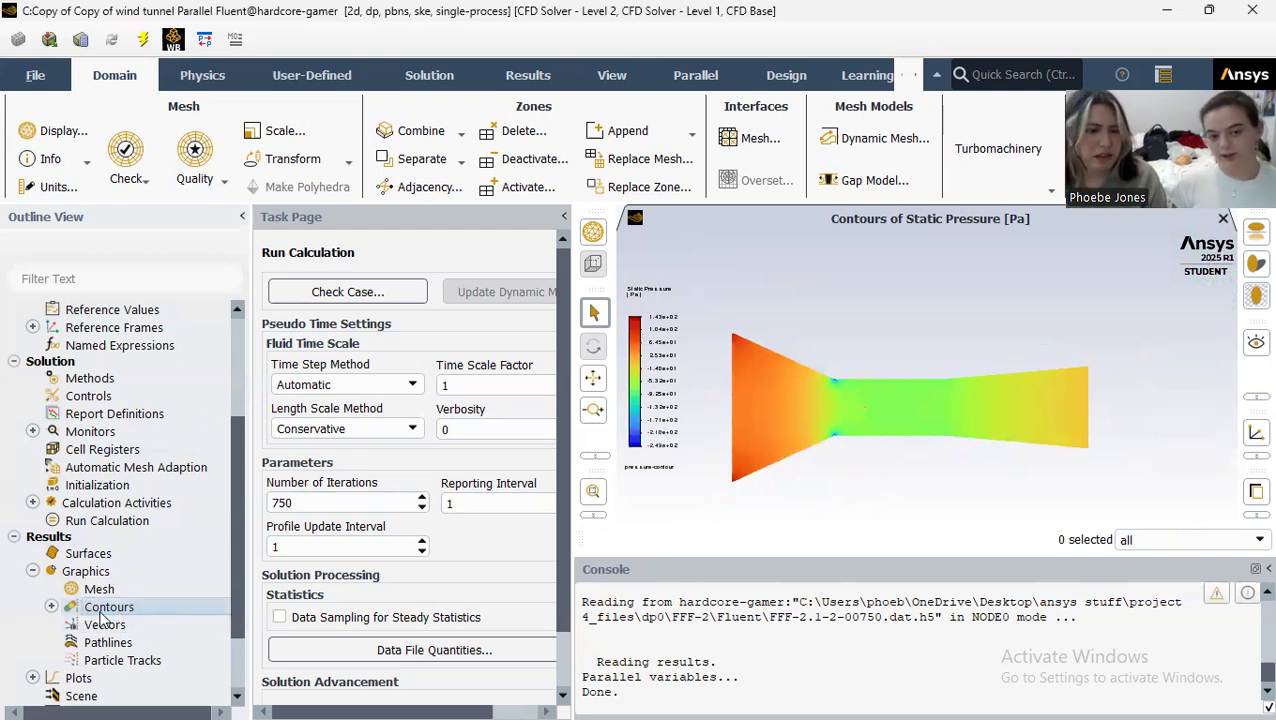
Step: Start a new contour plot and name it velocity-contour
{"action": "left_click", "coordinate": [52, 607]}
{"action": "double_click", "coordinate": [92, 609]}
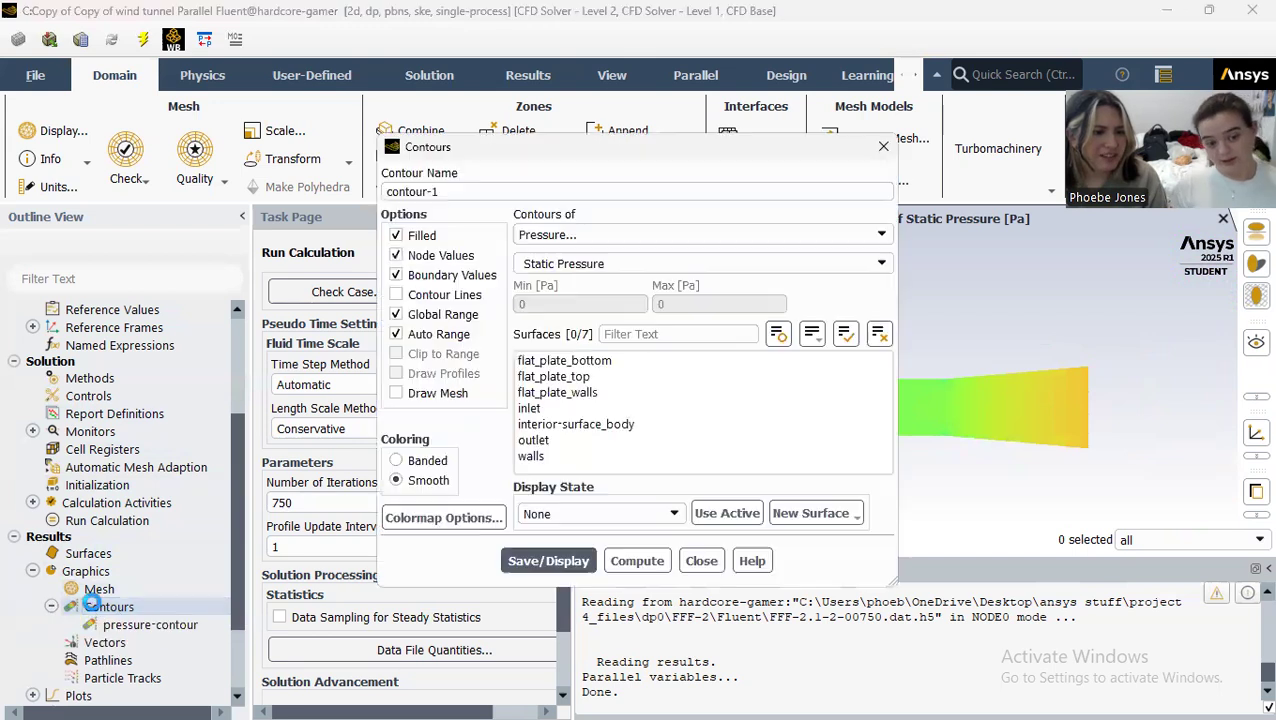
{"action": "type", "text": "velocityu-contou"}
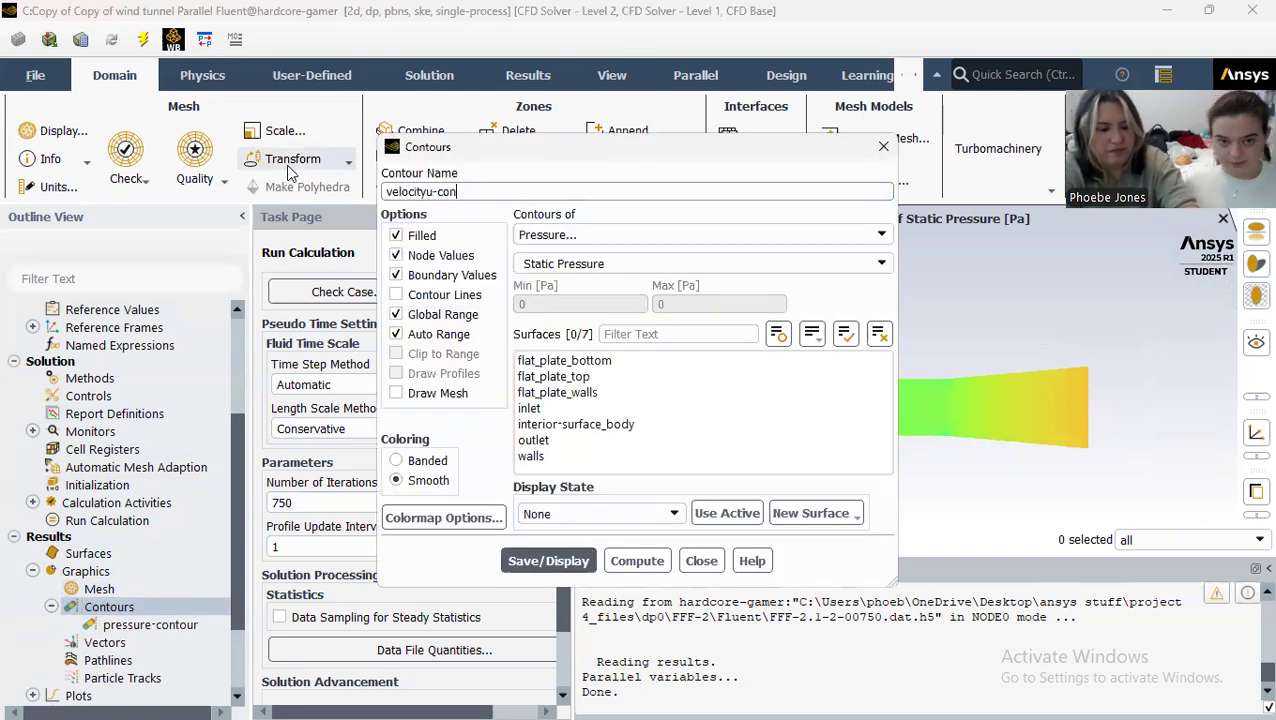
{"action": "key", "text": "BackSpace"}
{"action": "key", "text": "BackSpace"}
{"action": "key", "text": "BackSpace"}
{"action": "key", "text": "BackSpace"}
{"action": "key", "text": "BackSpace"}
{"action": "key", "text": "BackSpace"}
{"action": "key", "text": "BackSpace"}
{"action": "key", "text": "BackSpace"}
{"action": "key", "text": "BackSpace"}
{"action": "key", "text": "BackSpace"}
{"action": "key", "text": "BackSpace"}
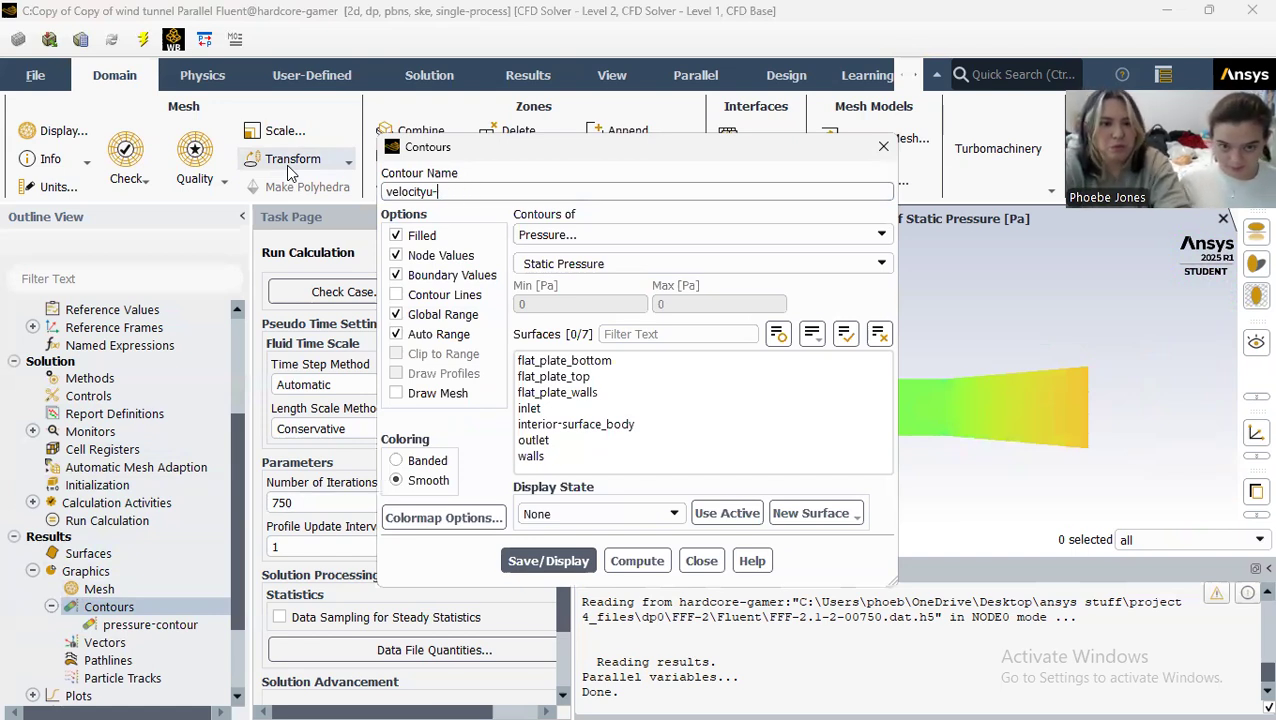
{"action": "type", "text": "ity-co"}
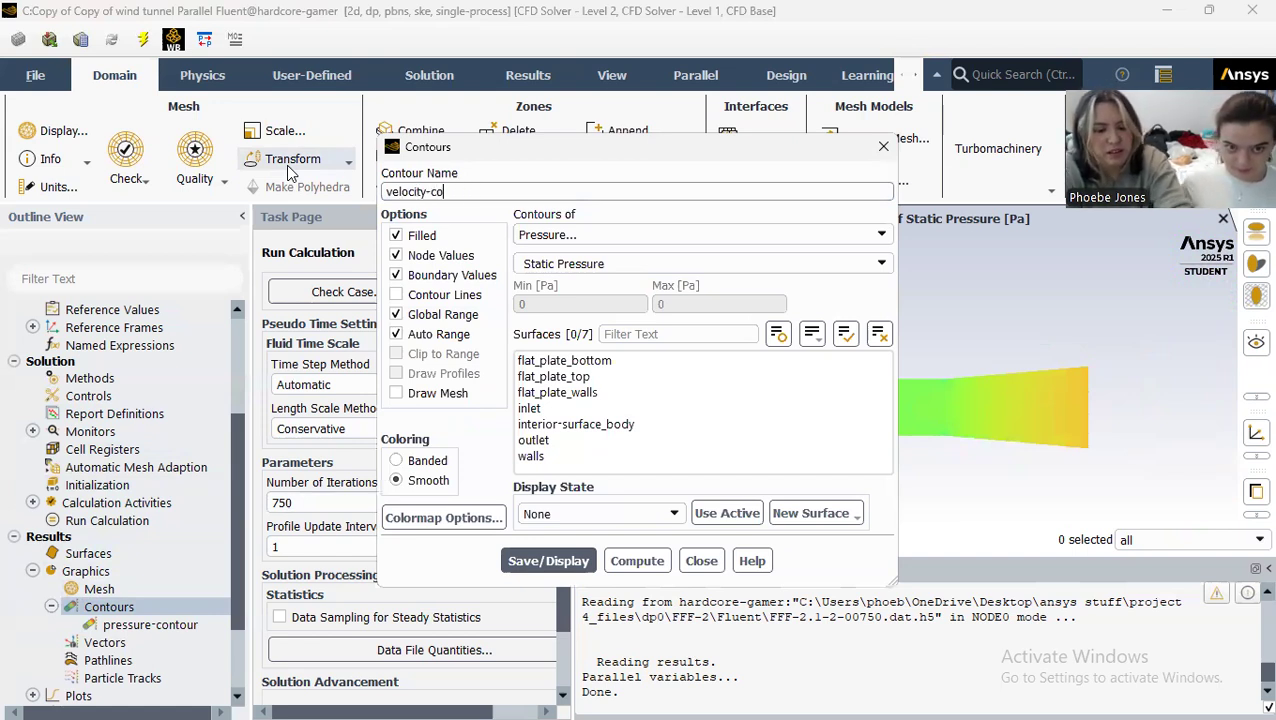
{"action": "type", "text": "ntour"}
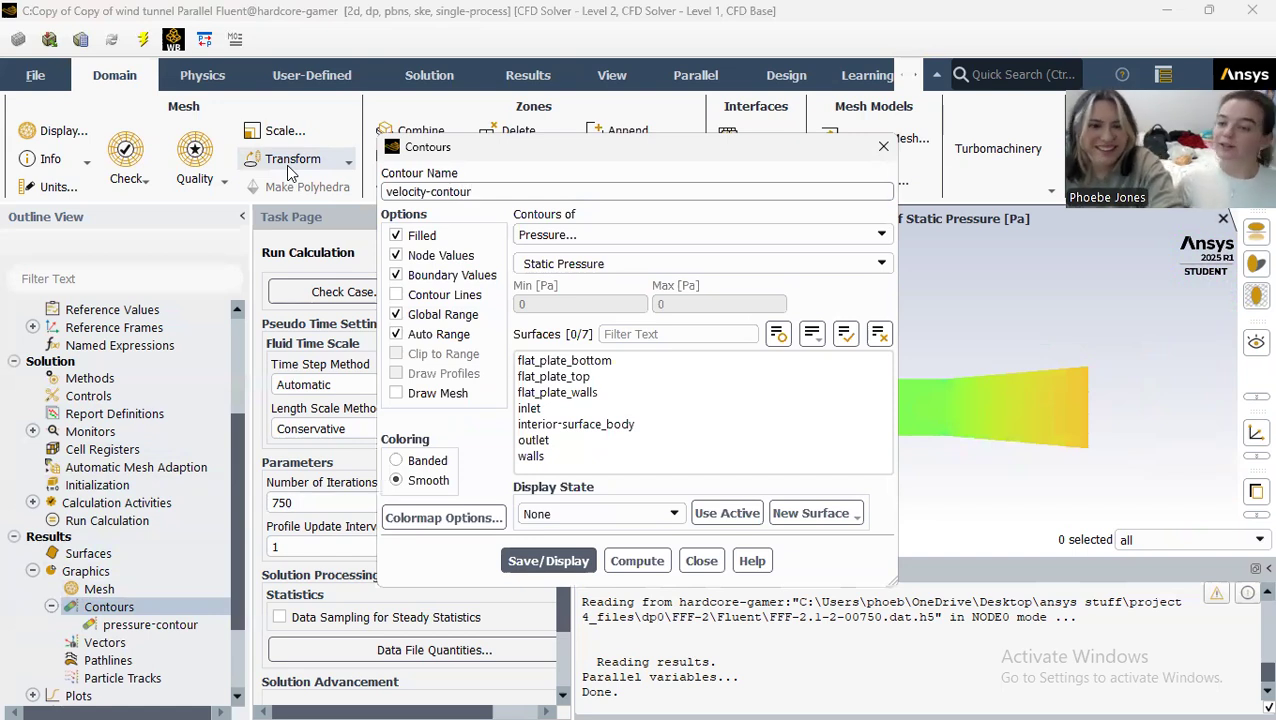
Step: Set the contour to velocity magnitude on all listed surfaces, including the flat plate ones, display it and close the contour settings
{"action": "left_click", "coordinate": [590, 362]}
{"action": "left_click_drag", "start_coordinate": [593, 375], "coordinate": [598, 460]}
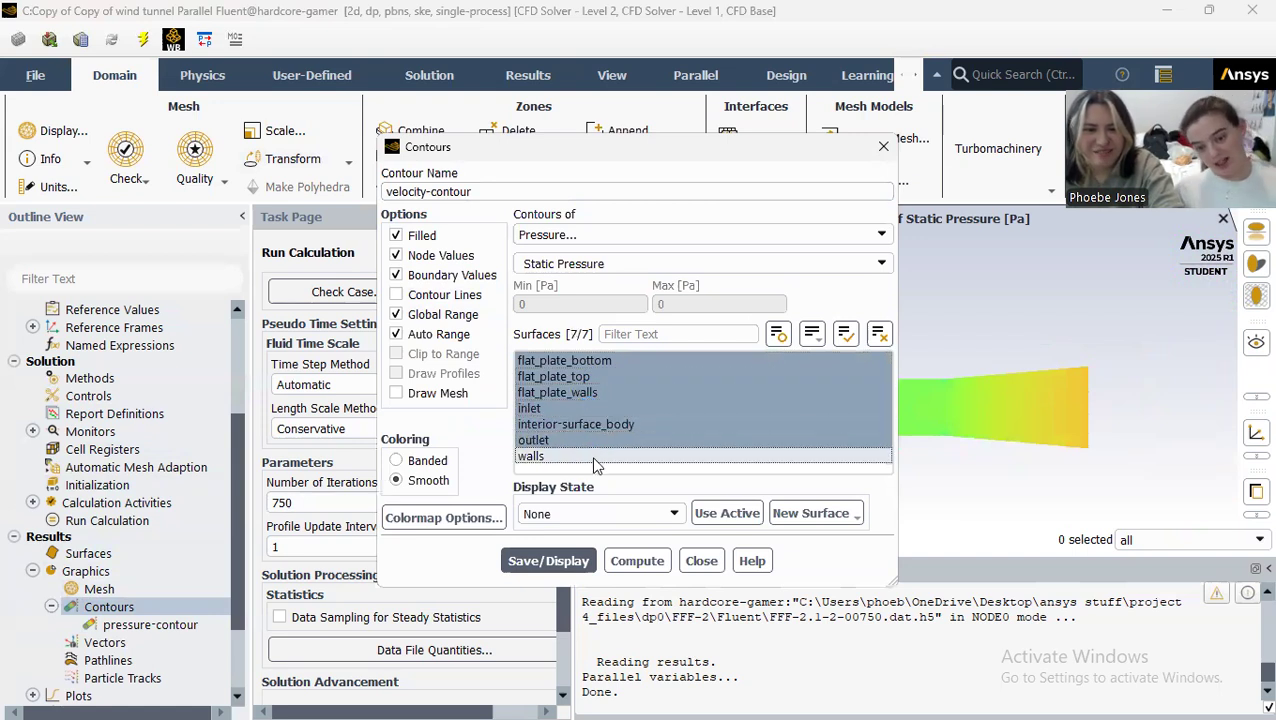
{"action": "left_click", "coordinate": [638, 236]}
{"action": "left_click", "coordinate": [632, 286]}
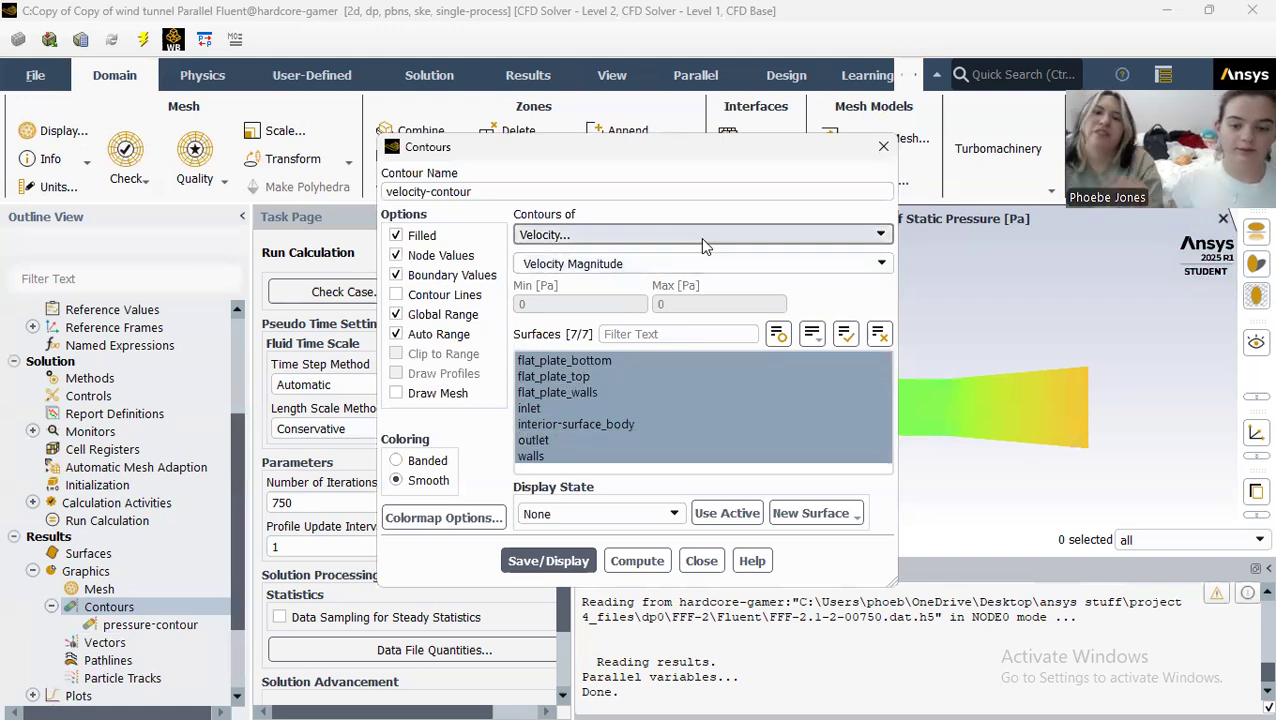
{"action": "left_click", "coordinate": [580, 560]}
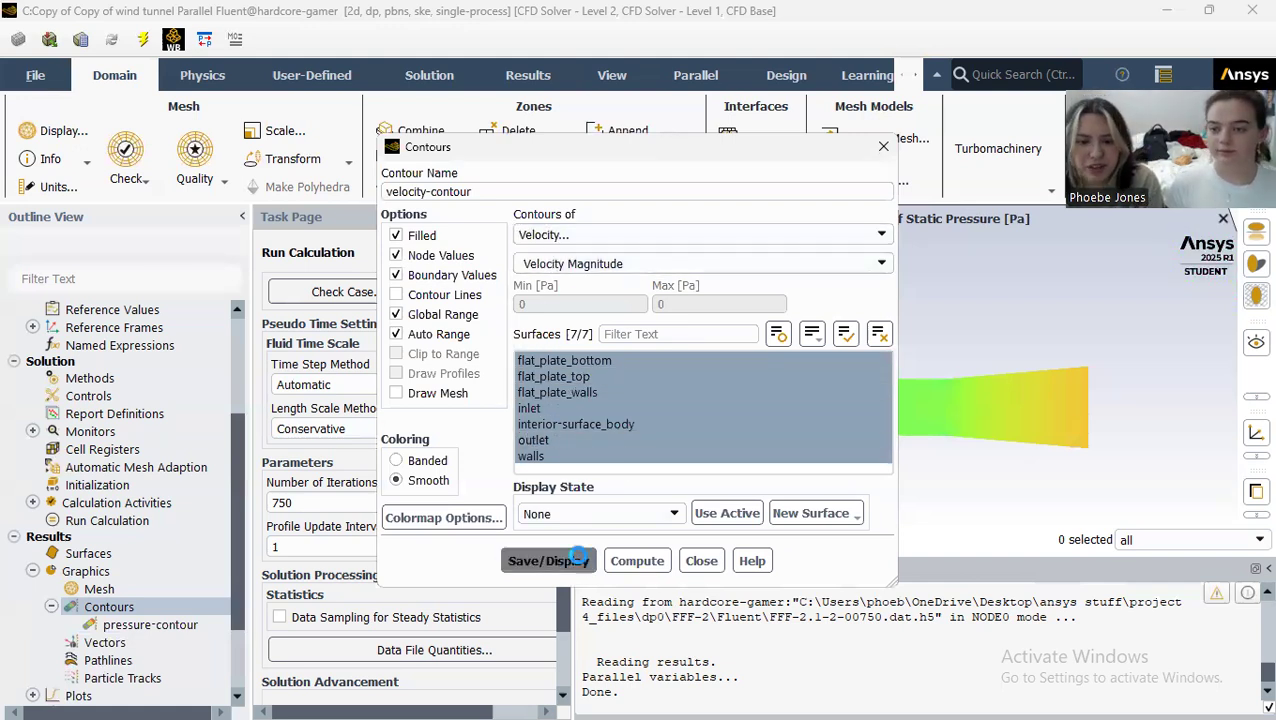
{"action": "left_click", "coordinate": [700, 561]}
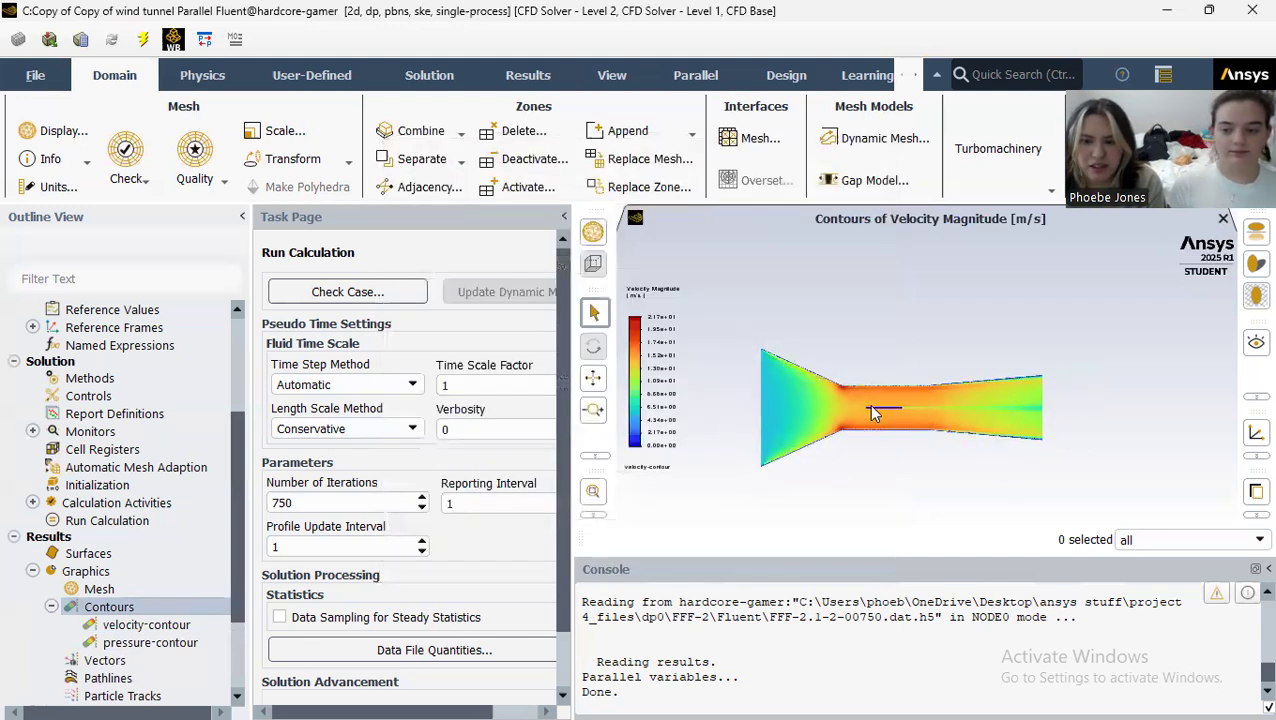
Step: Examine the velocity magnitude contours along the flat plate, in its wake at the trailing edge, and across the whole tunnel
{"action": "scroll", "coordinate": [872, 413], "scroll_direction": "up", "scroll_amount": 6}
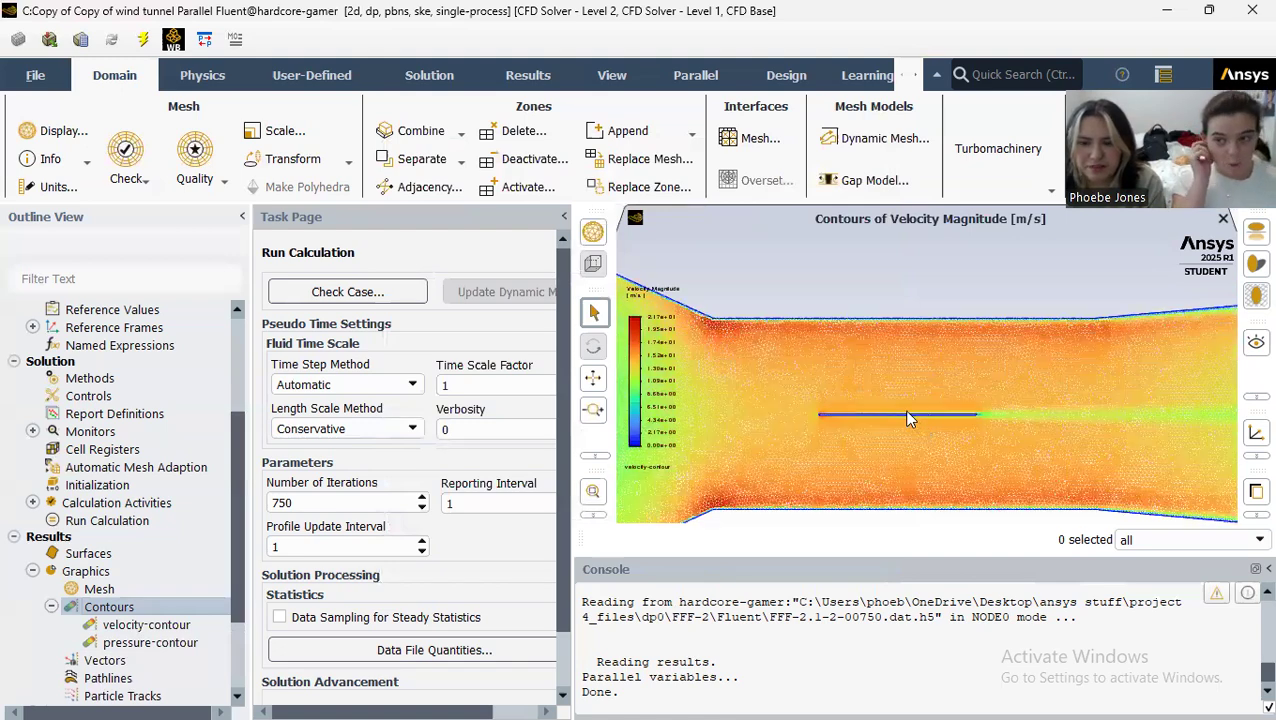
{"action": "scroll", "coordinate": [895, 415], "scroll_direction": "up", "scroll_amount": 3}
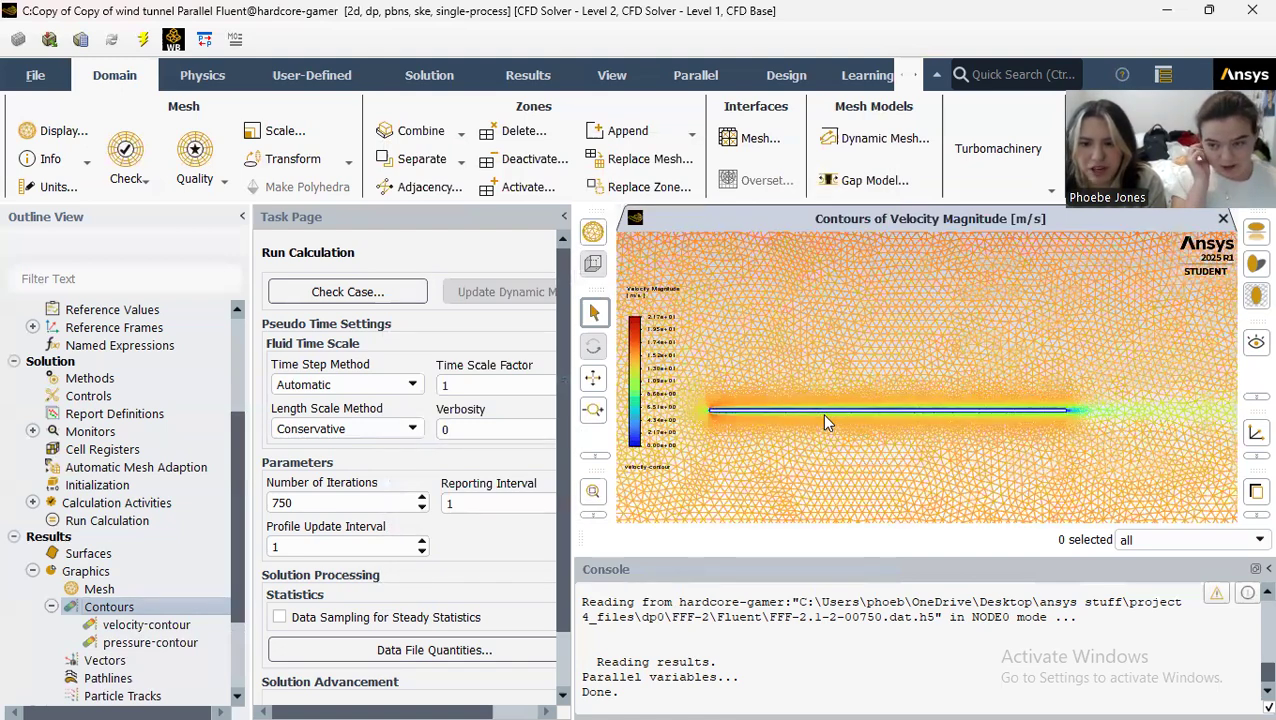
{"action": "scroll", "coordinate": [821, 413], "scroll_direction": "up", "scroll_amount": 1}
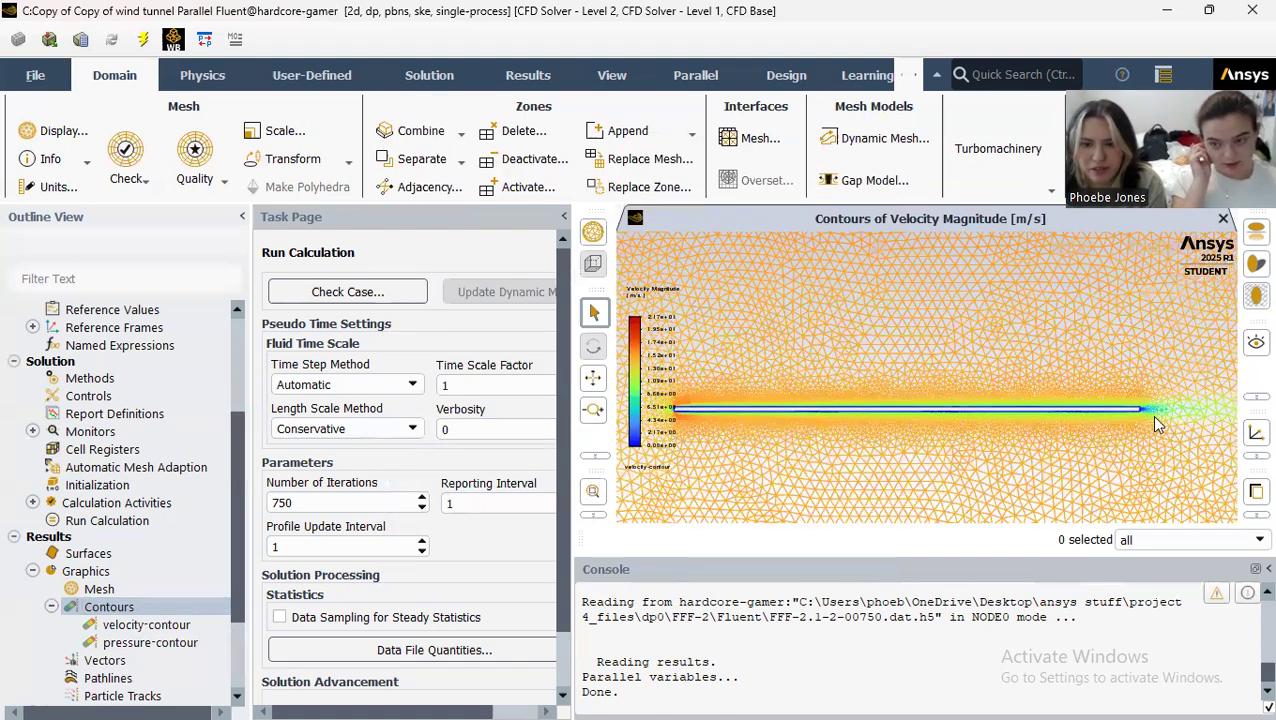
{"action": "scroll", "coordinate": [1090, 415], "scroll_direction": "up", "scroll_amount": 1}
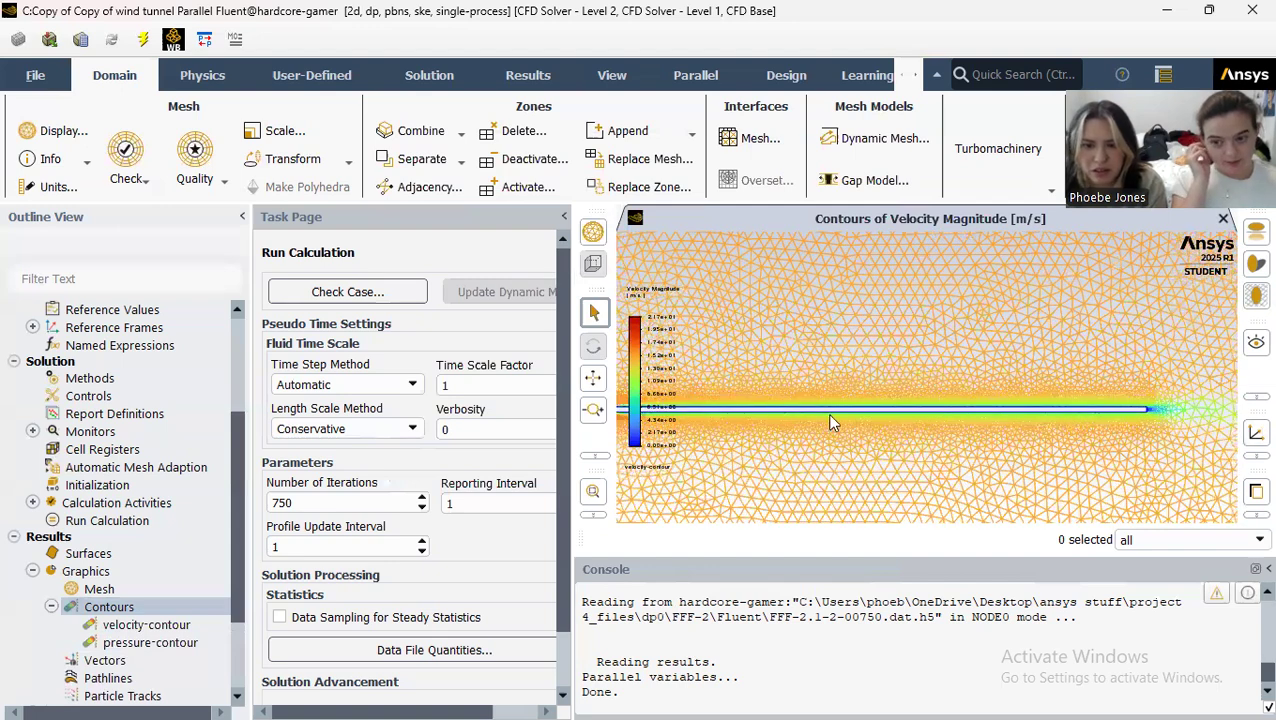
{"action": "scroll", "coordinate": [777, 418], "scroll_direction": "down", "scroll_amount": 1}
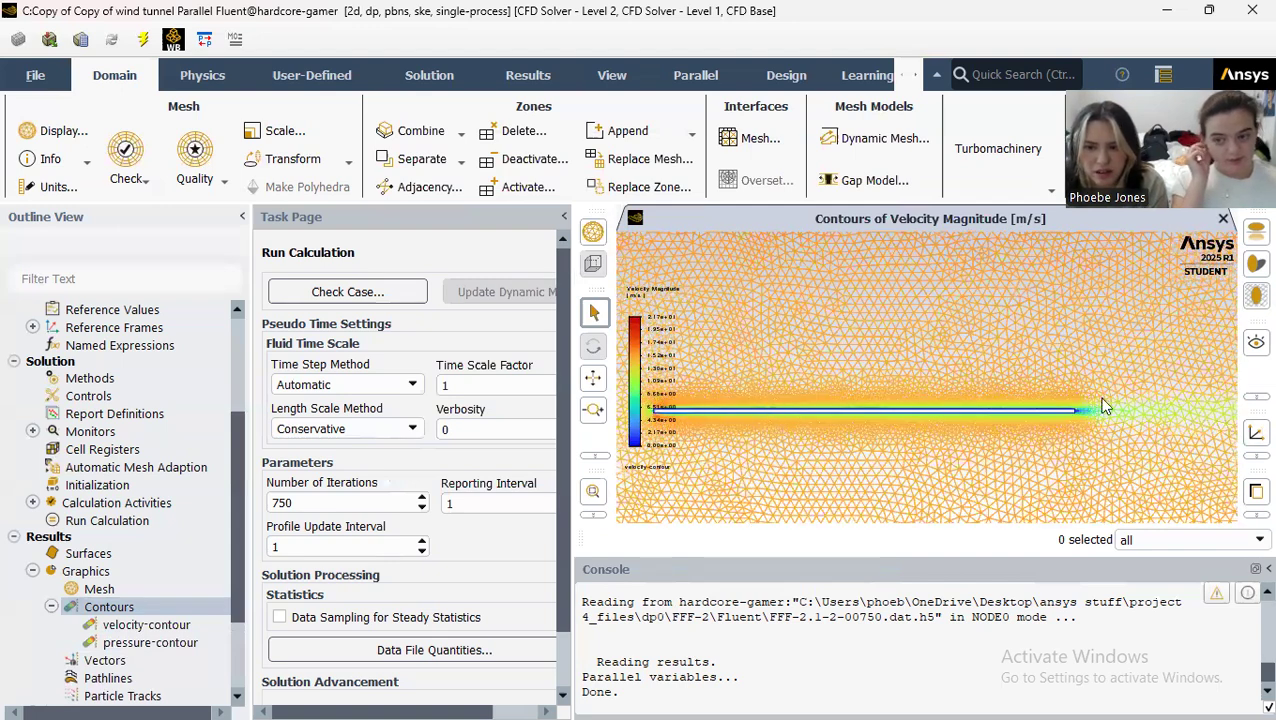
{"action": "scroll", "coordinate": [973, 400], "scroll_direction": "down", "scroll_amount": 1}
{"action": "scroll", "coordinate": [785, 398], "scroll_direction": "down", "scroll_amount": 1}
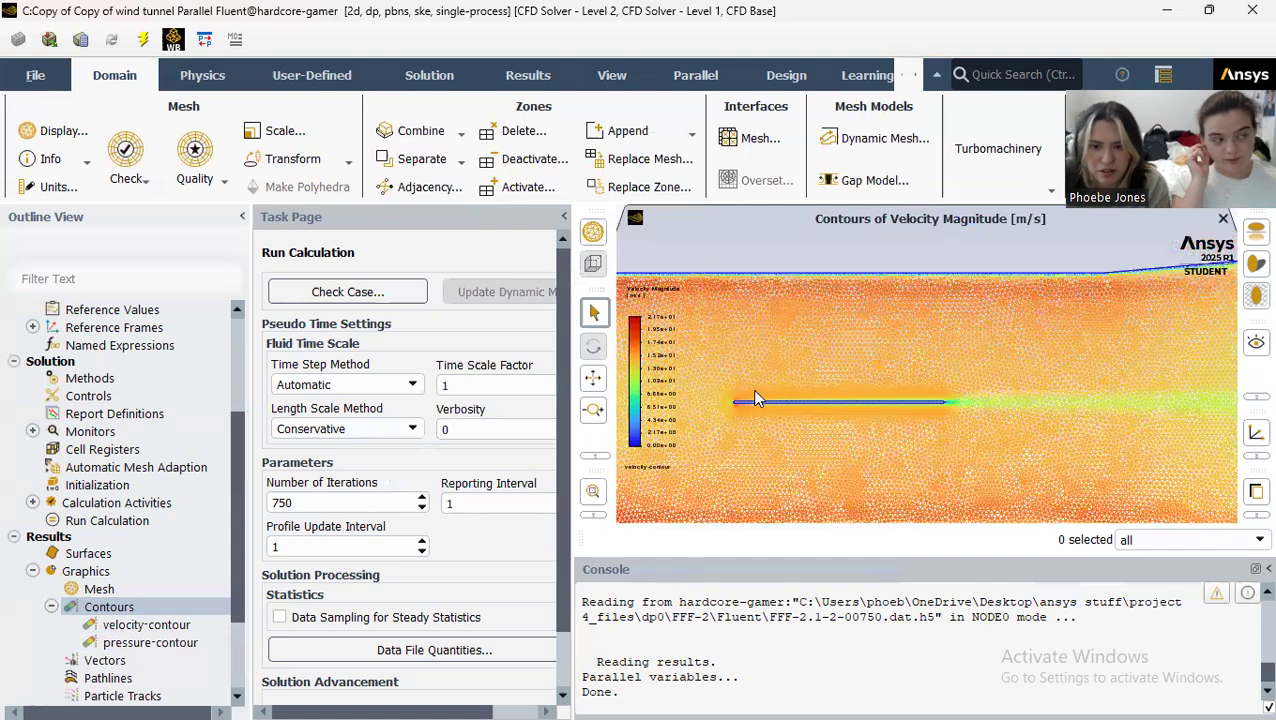
{"action": "scroll", "coordinate": [757, 399], "scroll_direction": "down", "scroll_amount": 2}
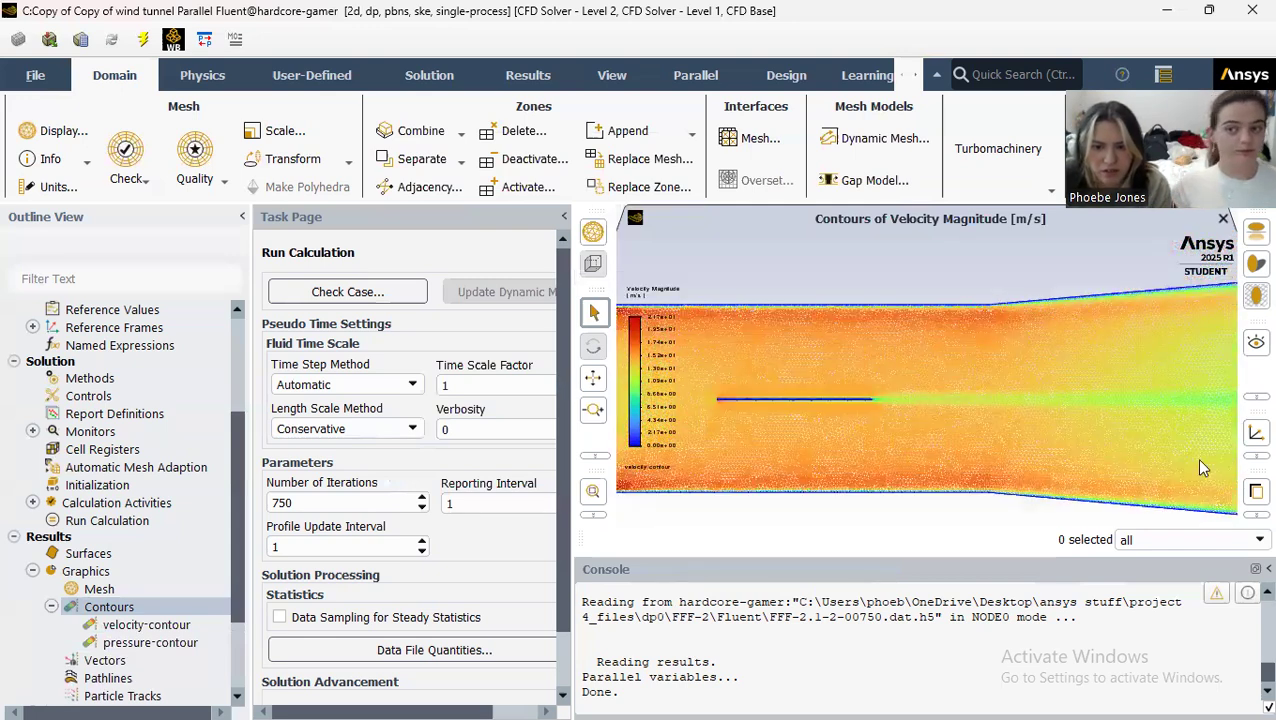
{"action": "scroll", "coordinate": [992, 442], "scroll_direction": "down", "scroll_amount": 4}
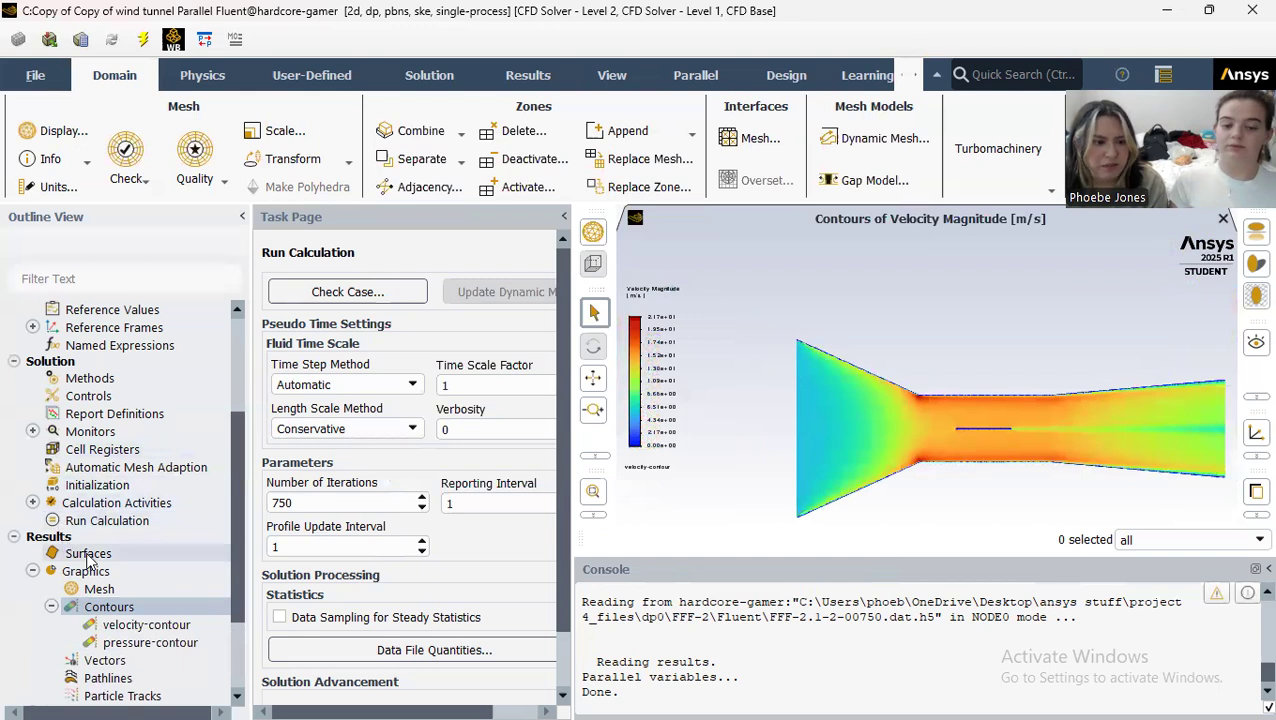
Step: Start a new XY plot named wall-shear with Wall Shear Stress from Wall Fluxes as the Y axis function
{"action": "scroll", "coordinate": [95, 558], "scroll_direction": "down", "scroll_amount": 1}
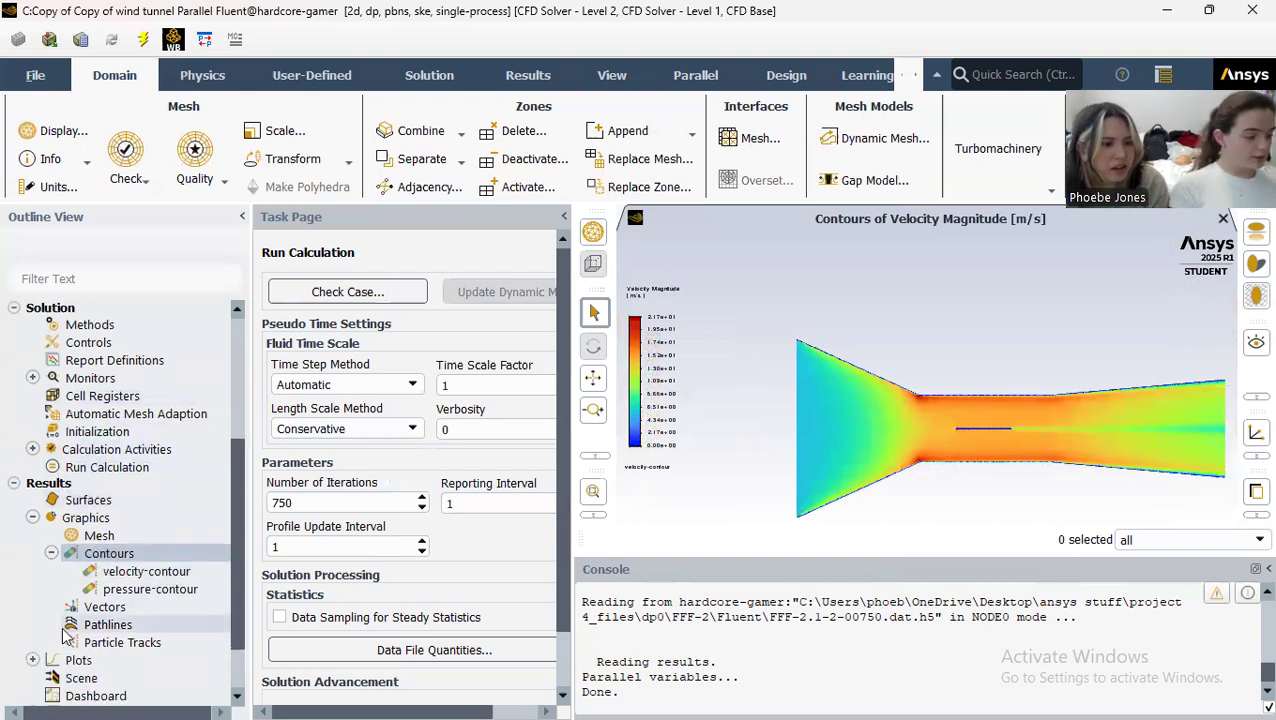
{"action": "scroll", "coordinate": [52, 598], "scroll_direction": "down", "scroll_amount": 1}
{"action": "left_click", "coordinate": [33, 592]}
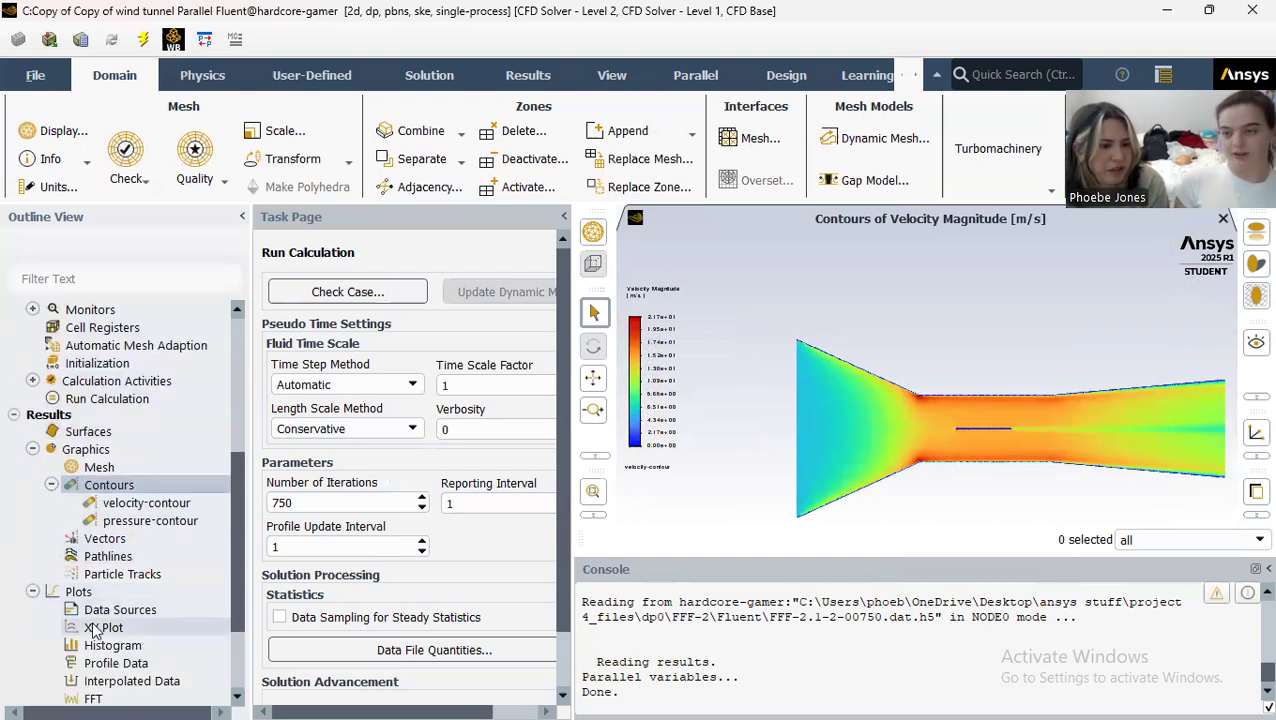
{"action": "double_click", "coordinate": [78, 627]}
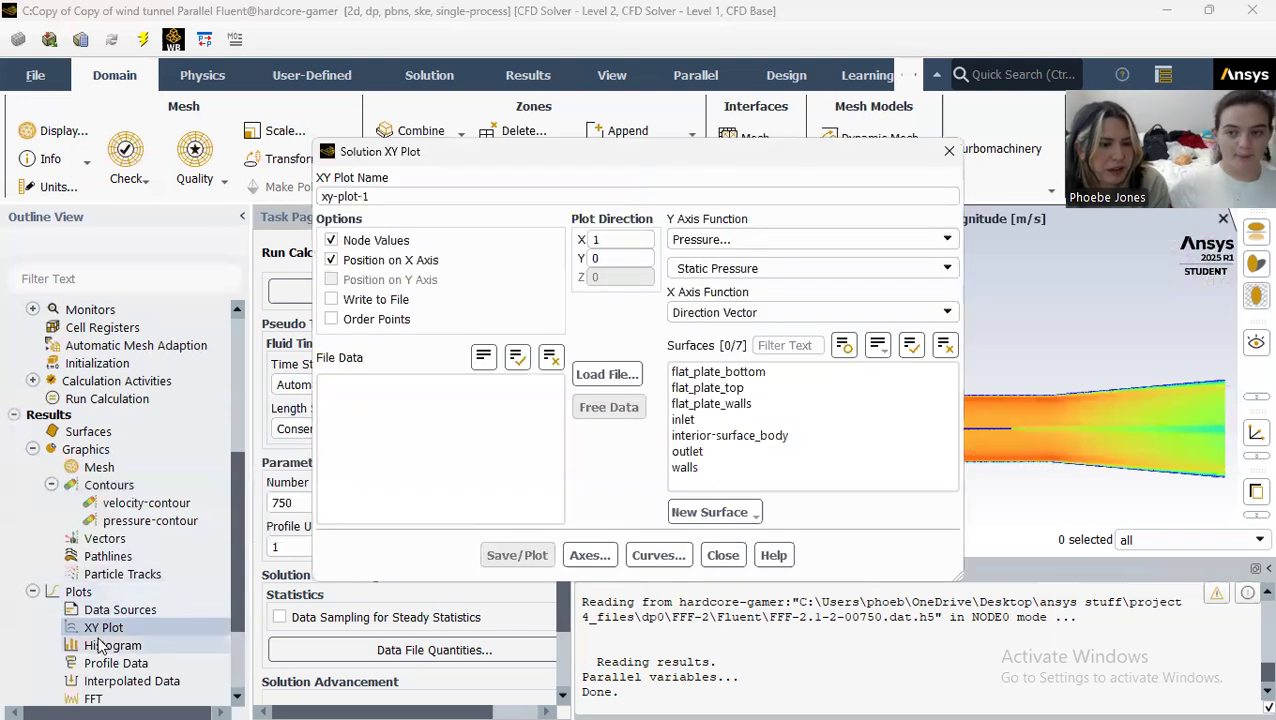
{"action": "left_click_drag", "start_coordinate": [400, 196], "coordinate": [232, 182]}
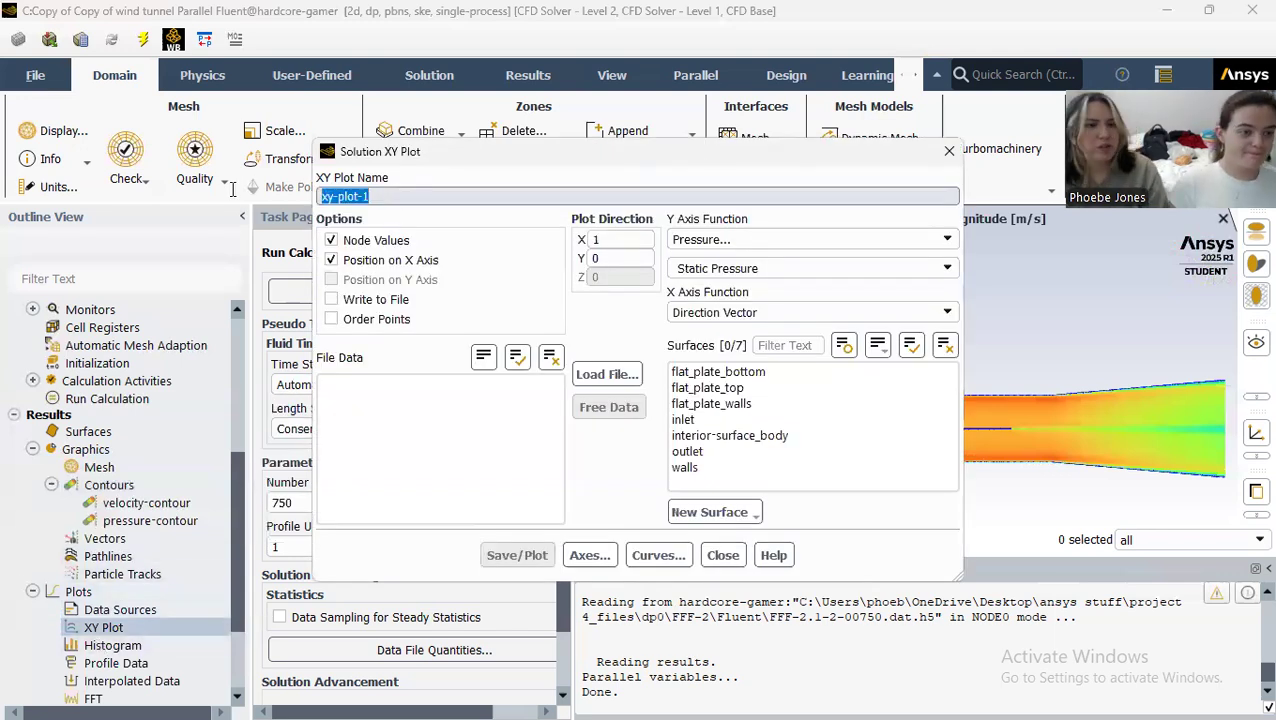
{"action": "type", "text": "wall-shear"}
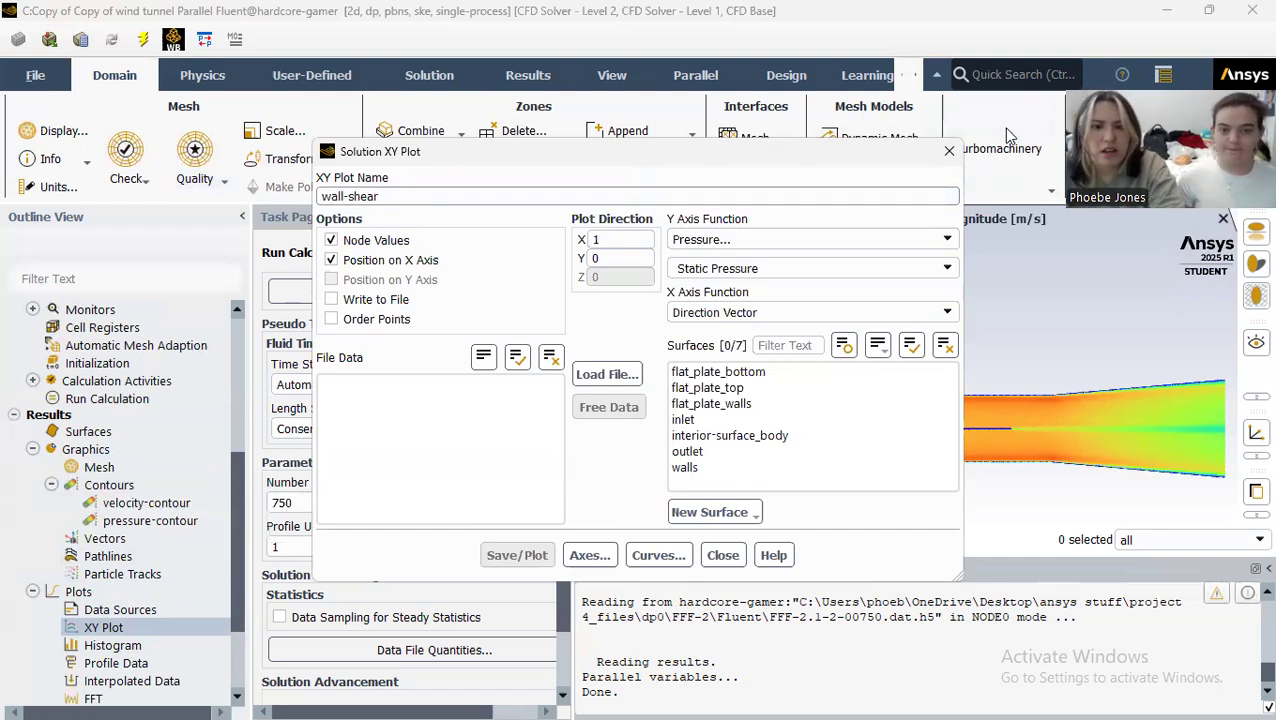
{"action": "left_click", "coordinate": [897, 240]}
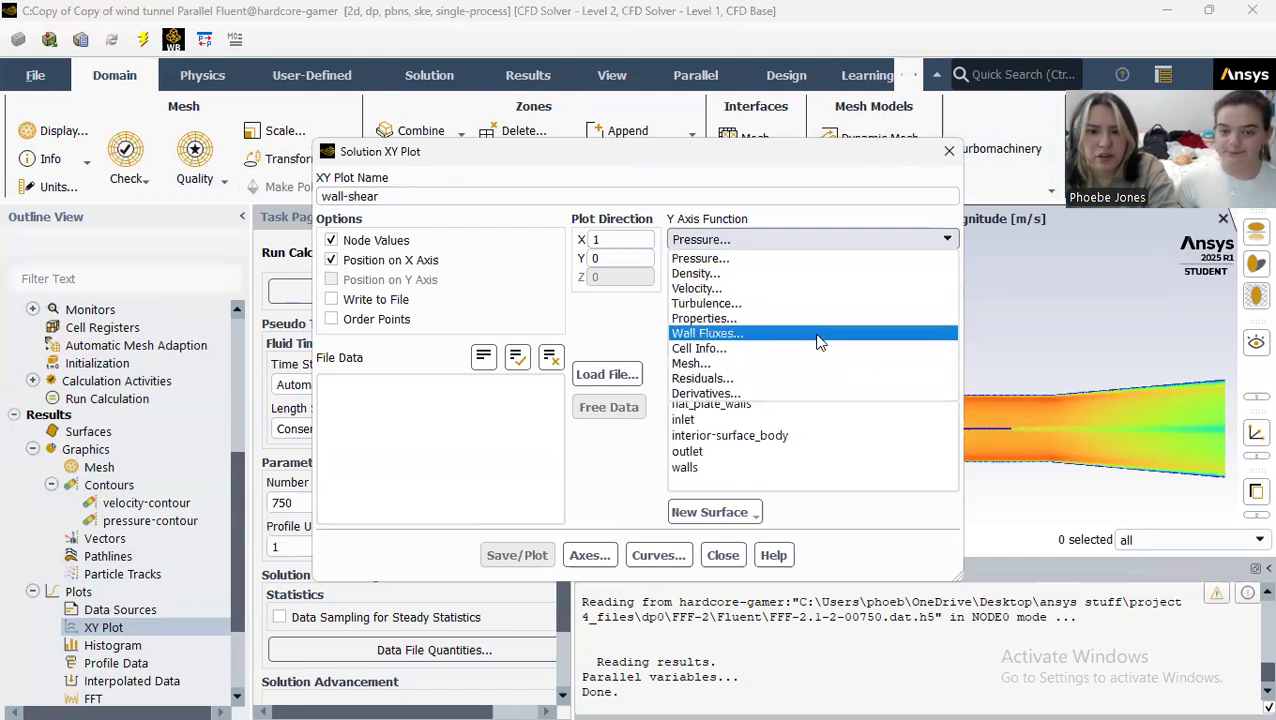
{"action": "left_click", "coordinate": [816, 334]}
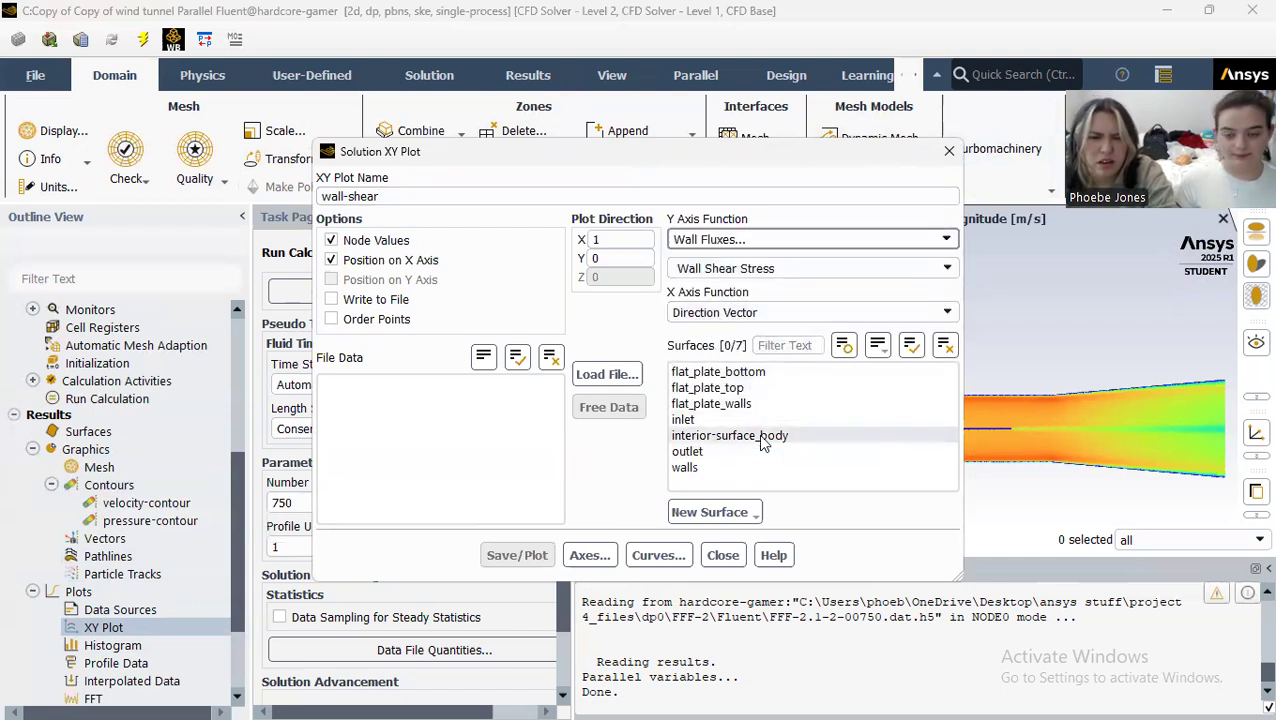
Step: Plot the wall shear stress on the interior-surface_body surface
{"action": "left_click", "coordinate": [760, 372]}
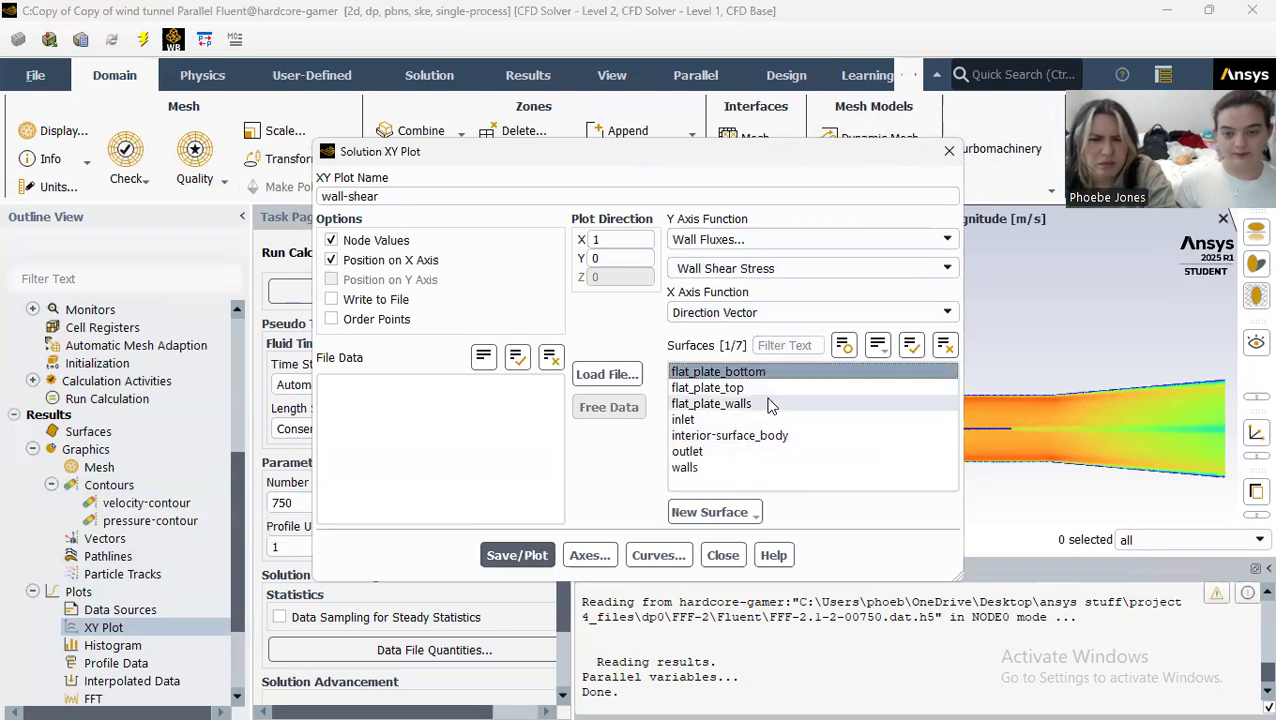
{"action": "left_click", "coordinate": [785, 376]}
{"action": "left_click", "coordinate": [777, 437]}
{"action": "left_click", "coordinate": [538, 556]}
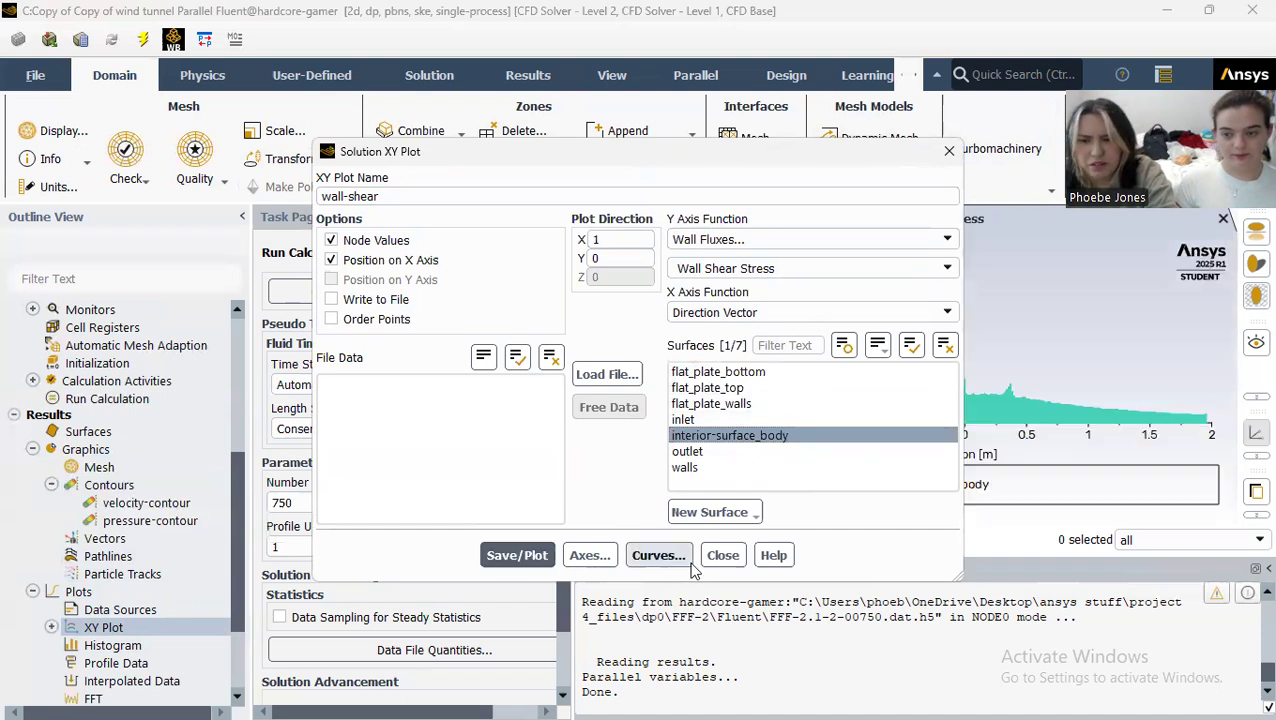
Step: Replace interior-surface_body with flat_plate_bottom as the only plotted surface and save the wall-shear plot
{"action": "left_click", "coordinate": [738, 374]}
{"action": "left_click", "coordinate": [739, 437]}
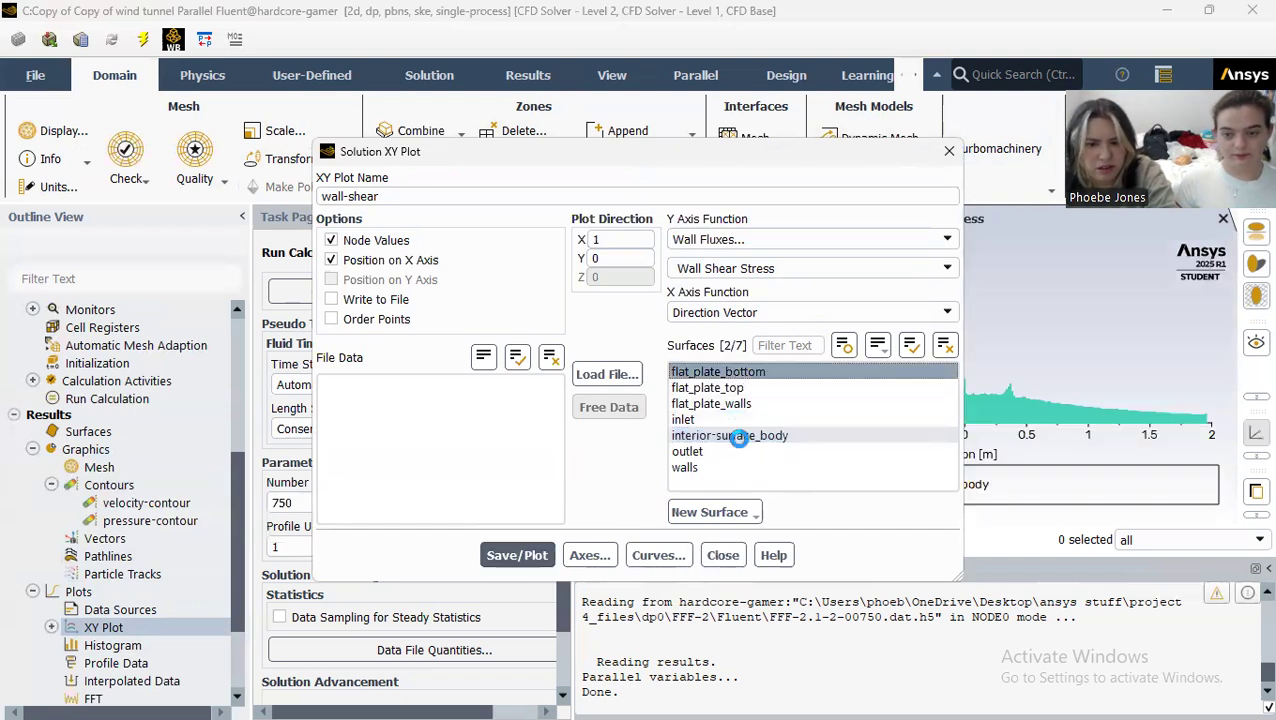
{"action": "left_click", "coordinate": [533, 556]}
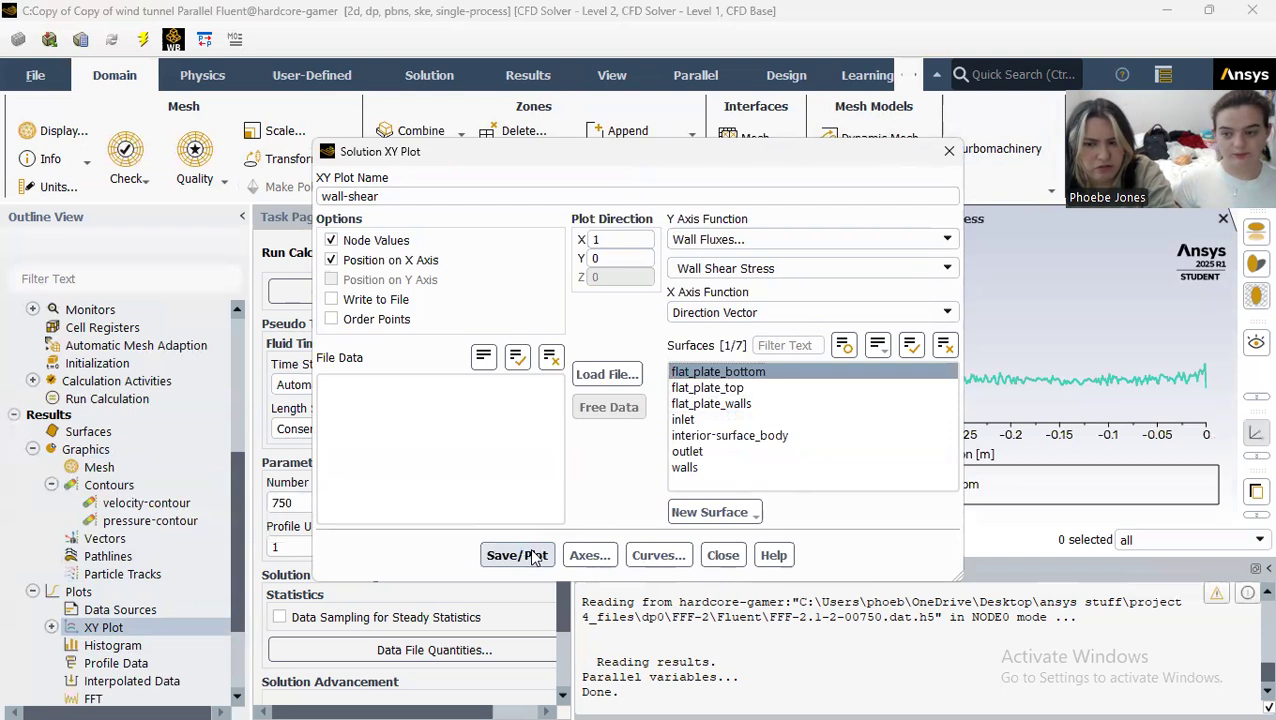
Step: Plot the wall shear stress for flat_plate_top and flat_plate_bottom together
{"action": "left_click", "coordinate": [742, 375]}
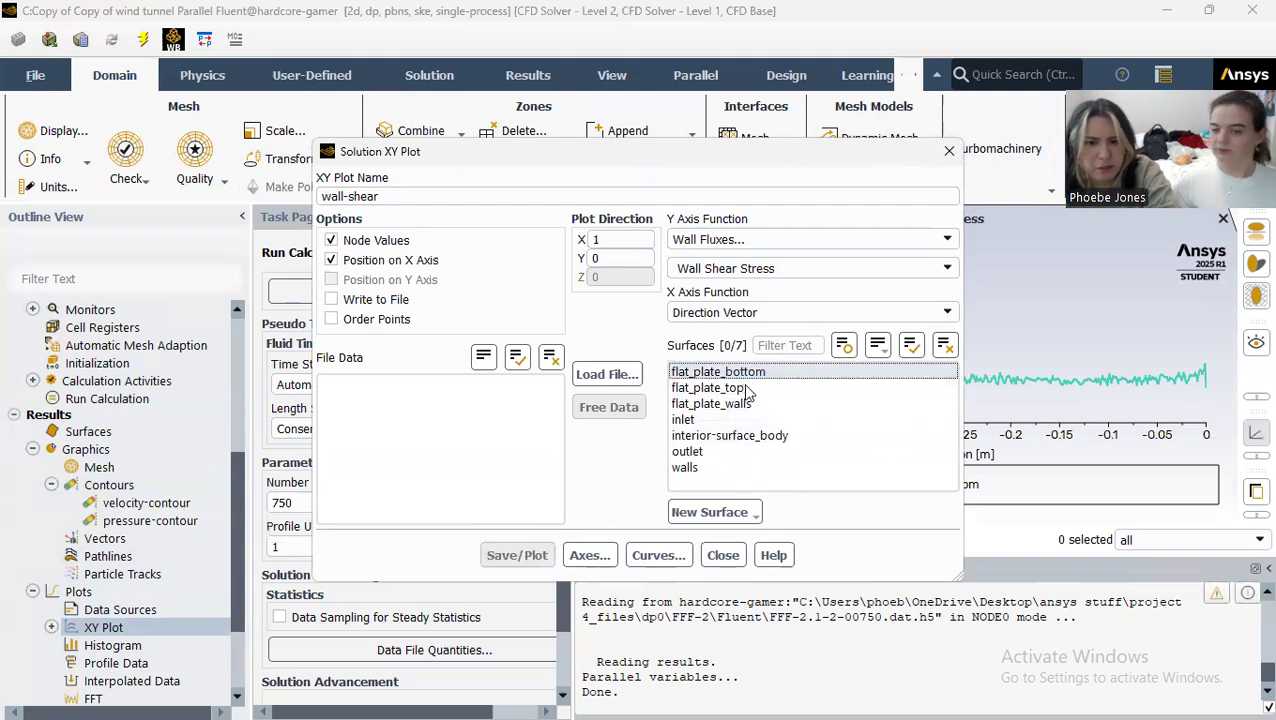
{"action": "left_click", "coordinate": [708, 388]}
{"action": "left_click", "coordinate": [718, 372]}
{"action": "left_click", "coordinate": [538, 556]}
Step: Replot the wall shear stress with only flat_plate_bottom selected and close the XY plot settings
{"action": "left_click", "coordinate": [745, 372]}
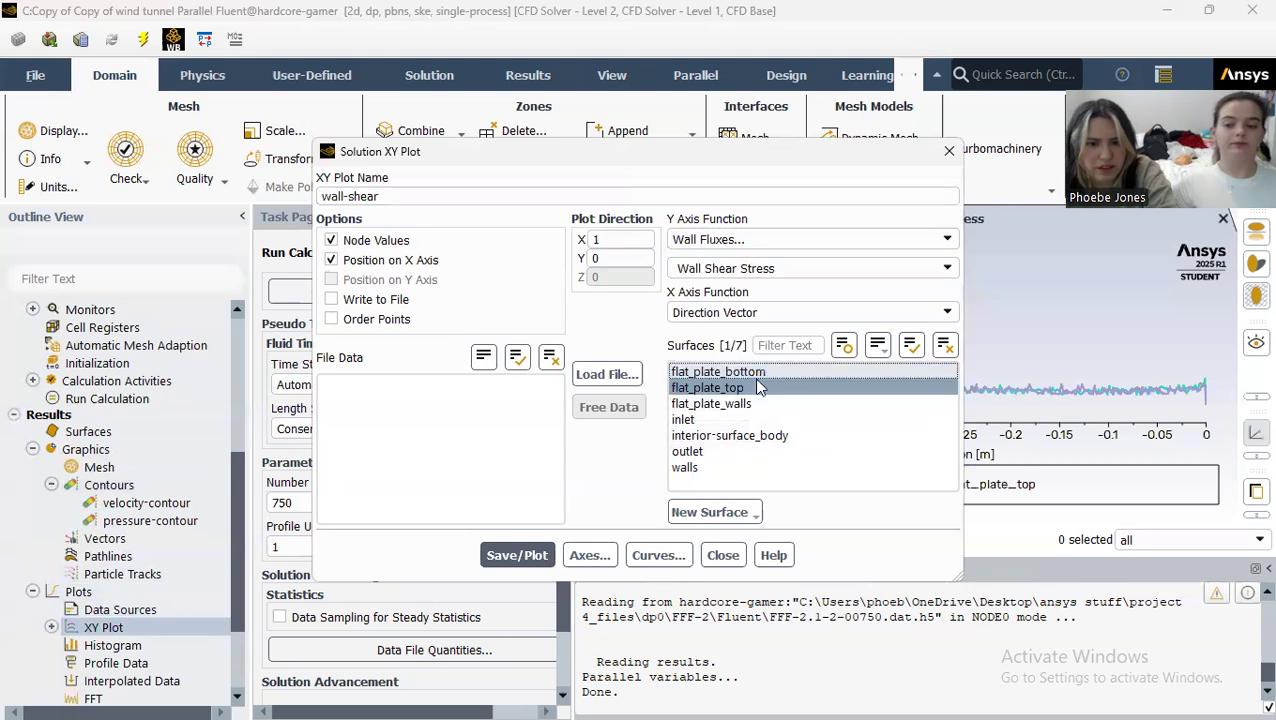
{"action": "left_click", "coordinate": [750, 388]}
{"action": "left_click", "coordinate": [1049, 241]}
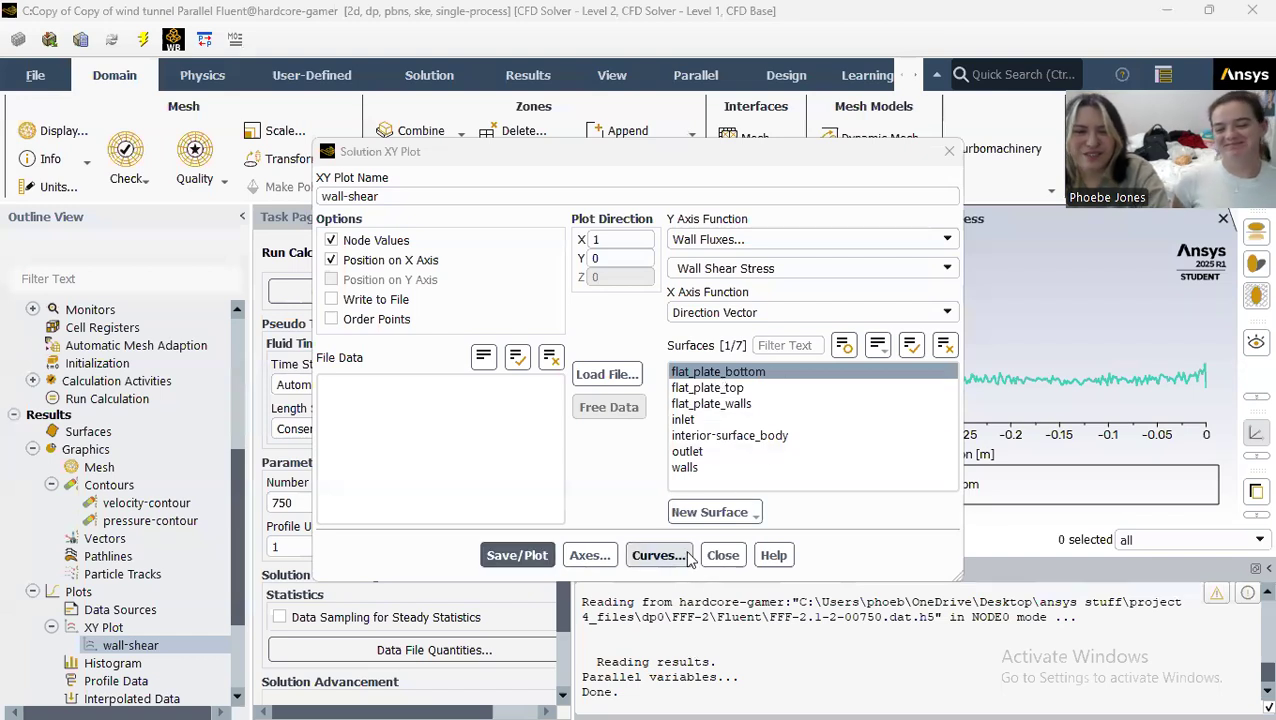
{"action": "left_click", "coordinate": [722, 556]}
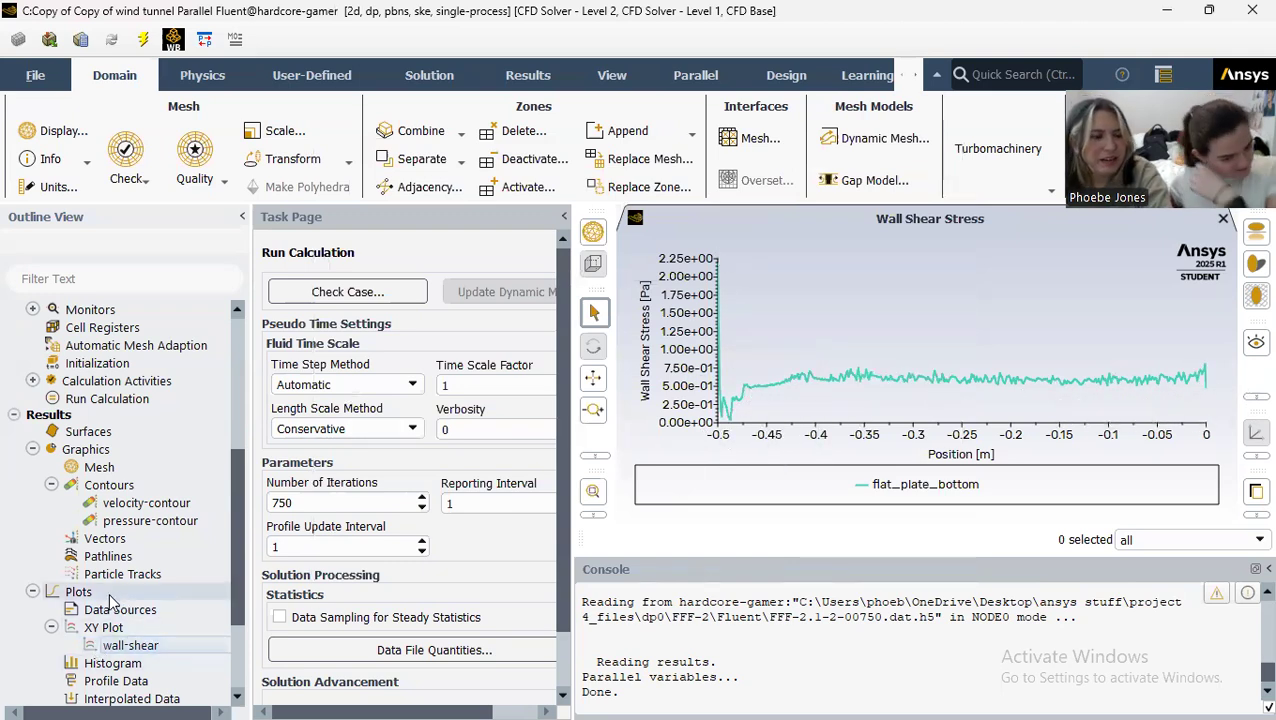
Step: Start another XY plot named skin-friction-coeff with Skin Friction Coefficient from Wall Fluxes as the Y axis function
{"action": "double_click", "coordinate": [102, 627]}
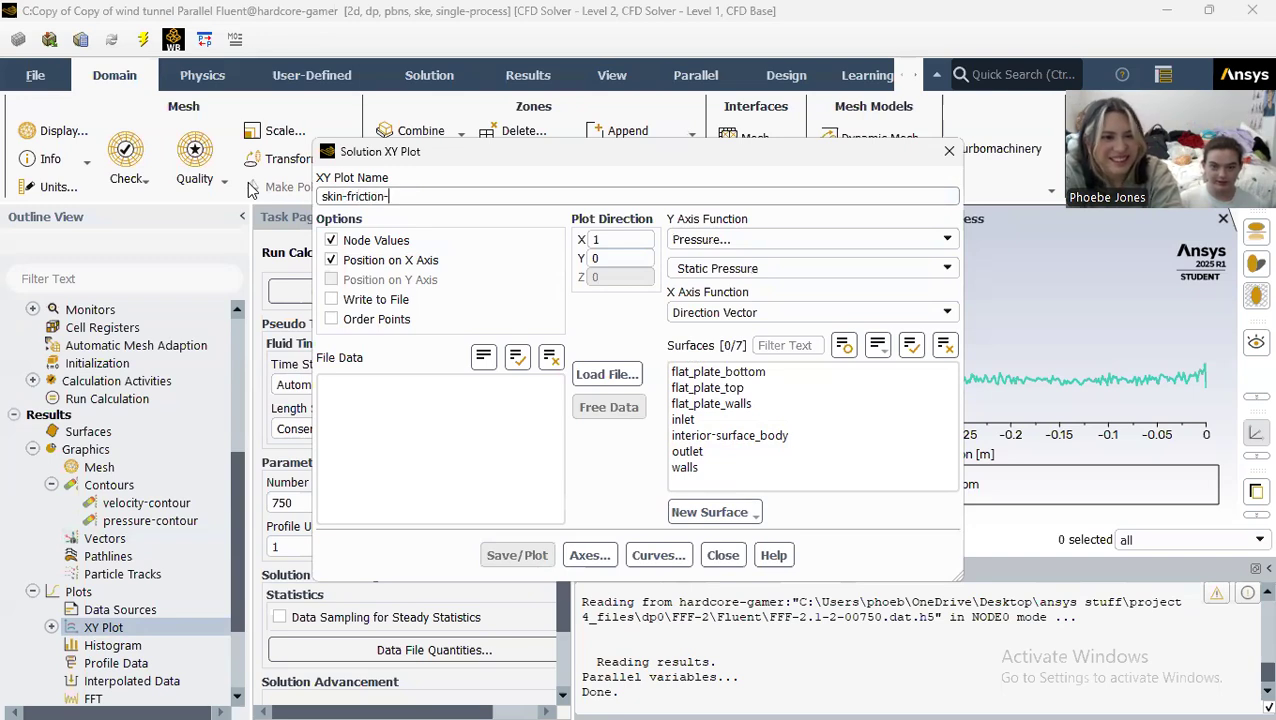
{"action": "left_click", "coordinate": [786, 239]}
{"action": "left_click", "coordinate": [770, 328]}
{"action": "left_click", "coordinate": [791, 269]}
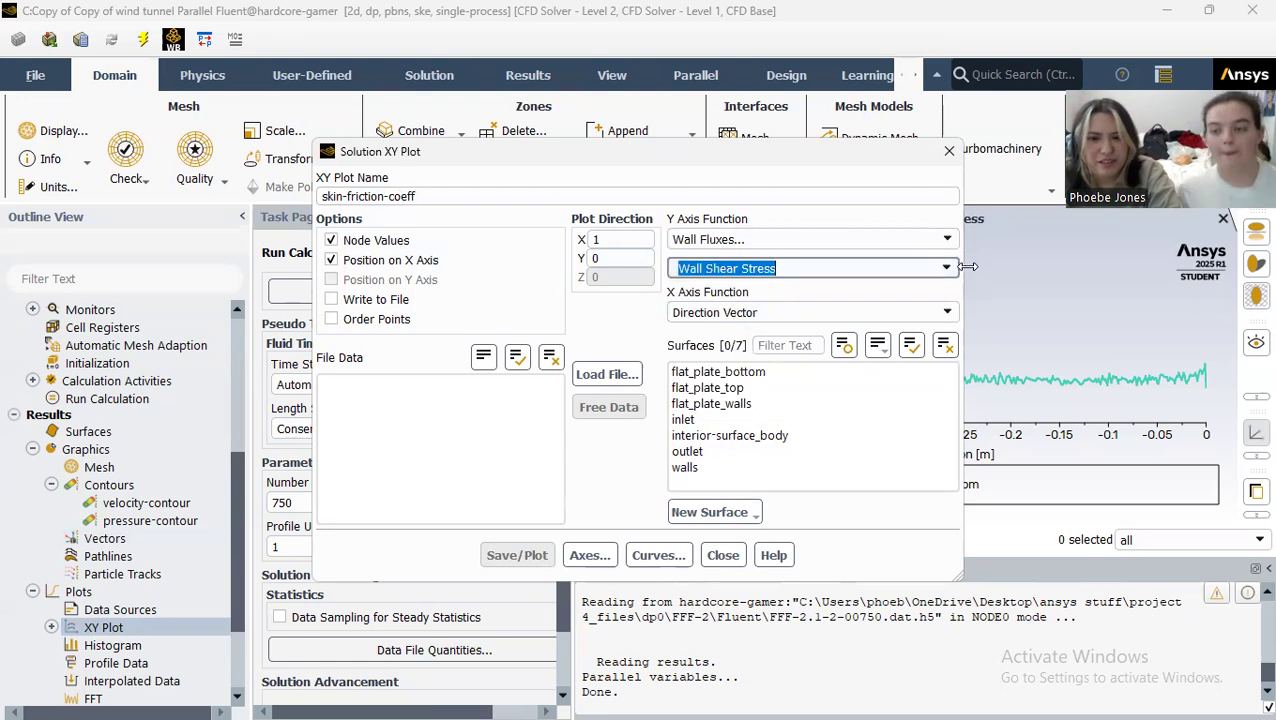
{"action": "left_click", "coordinate": [924, 333]}
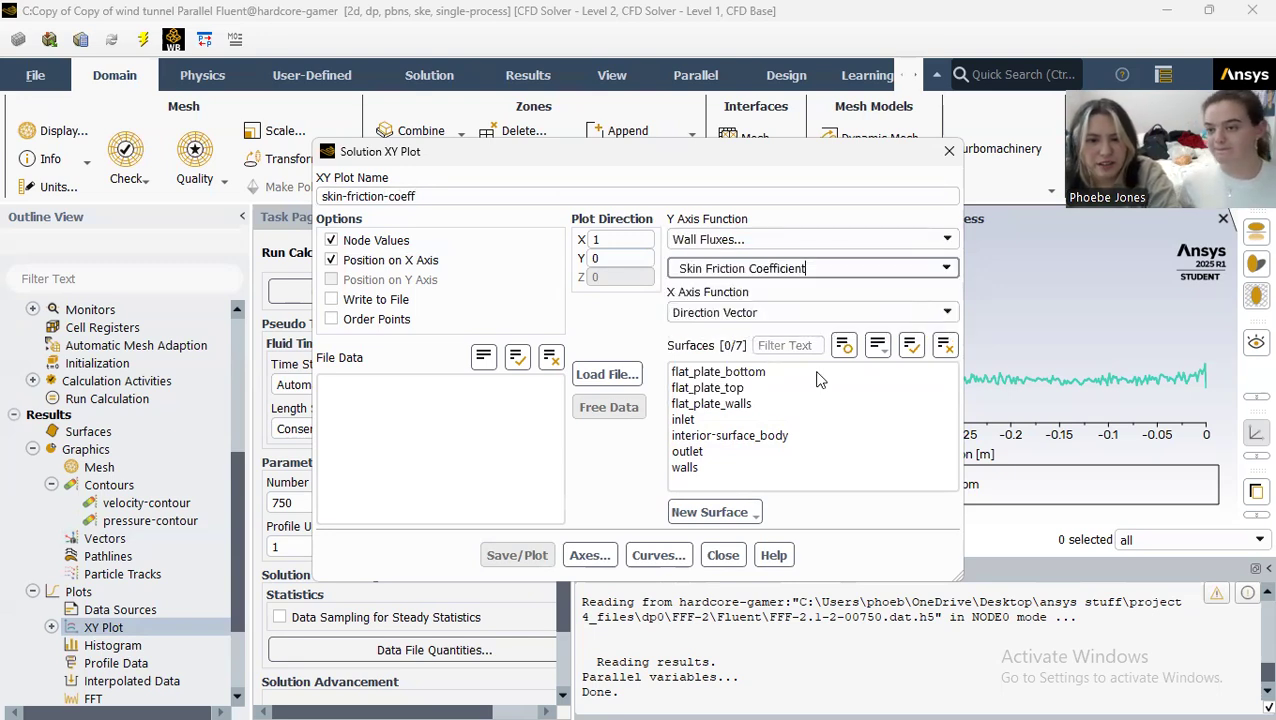
Step: Plot the skin friction coefficient on flat_plate_bottom, close the plot settings and inspect the curve near the leading edge
{"action": "left_click", "coordinate": [765, 372]}
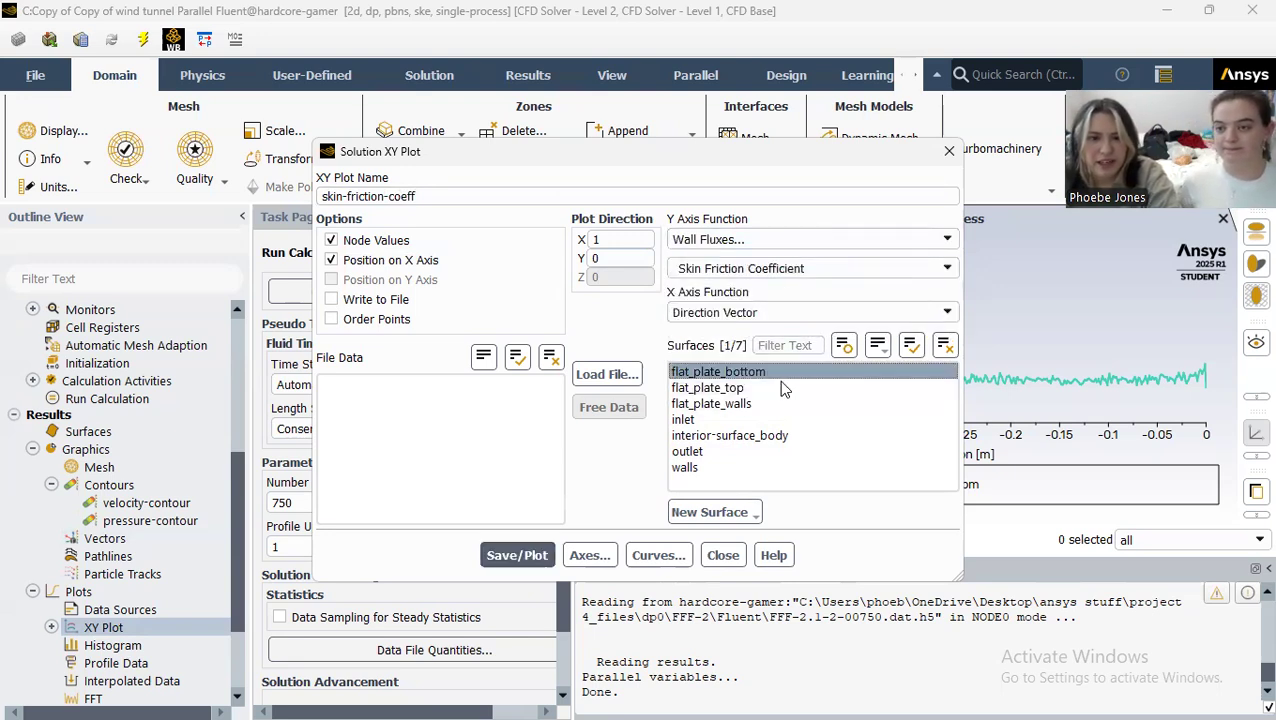
{"action": "left_click", "coordinate": [522, 556]}
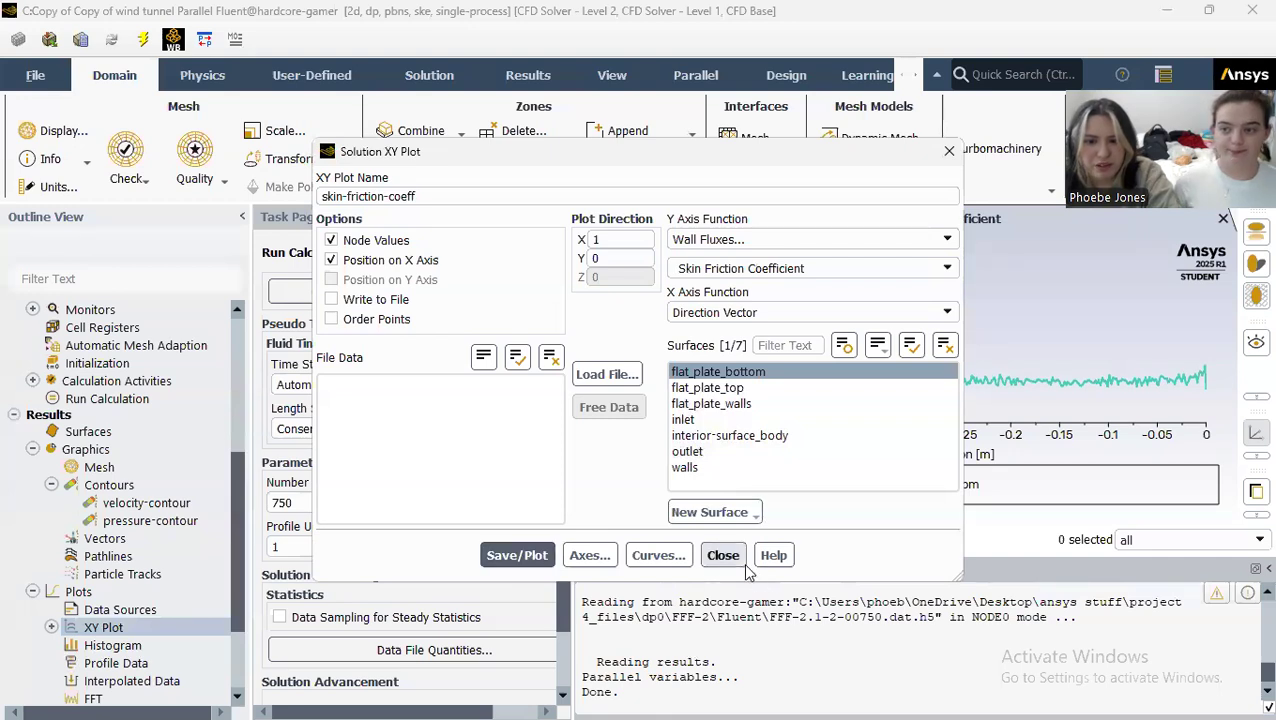
{"action": "left_click", "coordinate": [733, 556]}
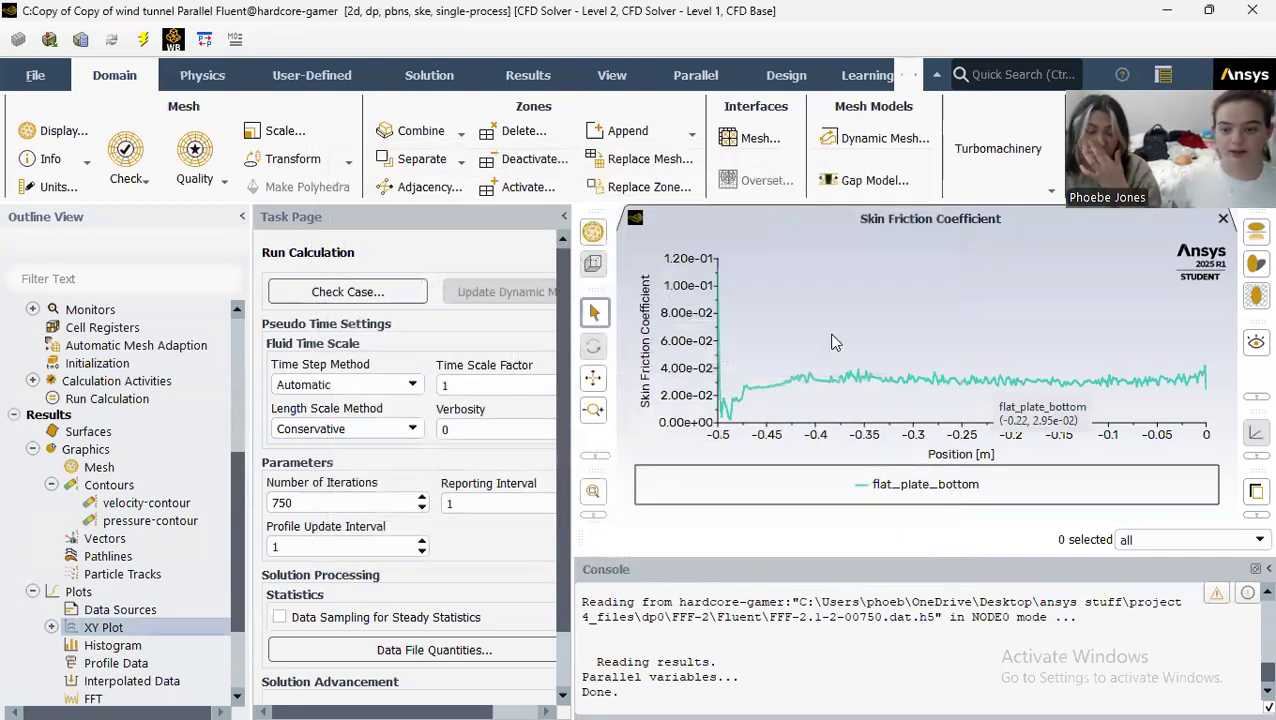
{"action": "mouse_move", "coordinate": [727, 418]}
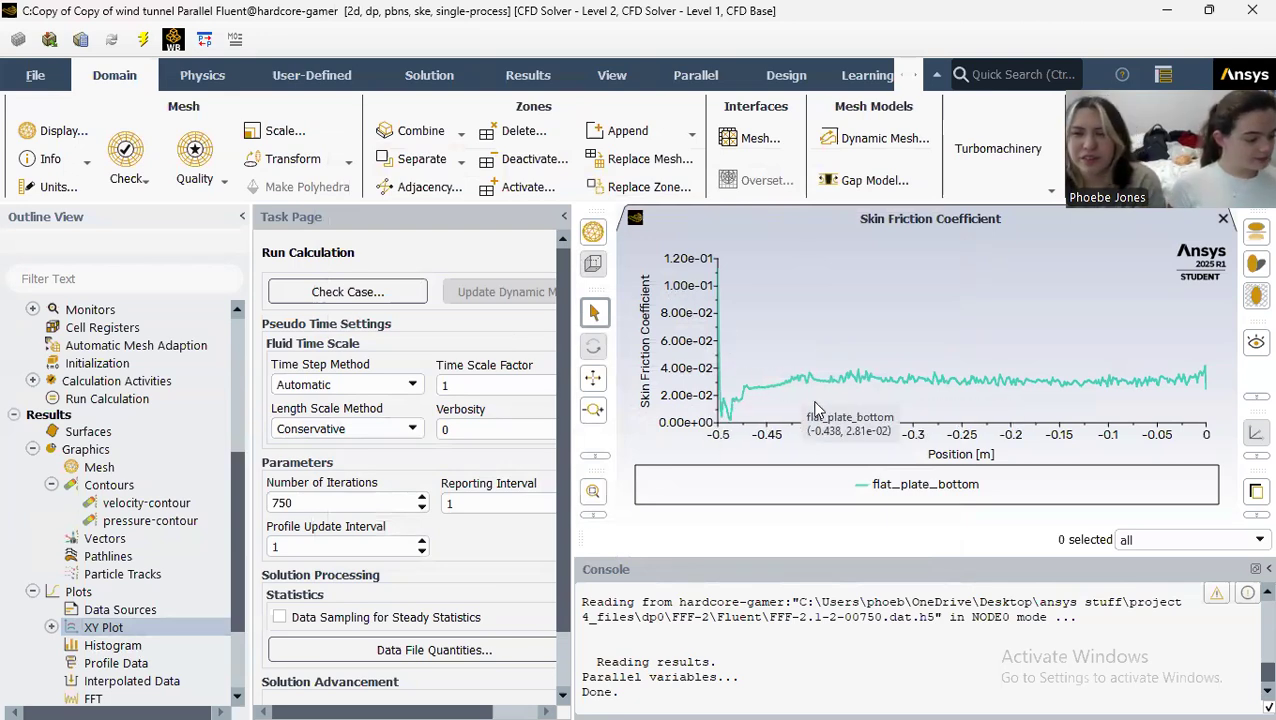
Step: Open the report definitions and start a new drag force report definition
{"action": "scroll", "coordinate": [152, 602], "scroll_direction": "down", "scroll_amount": 2}
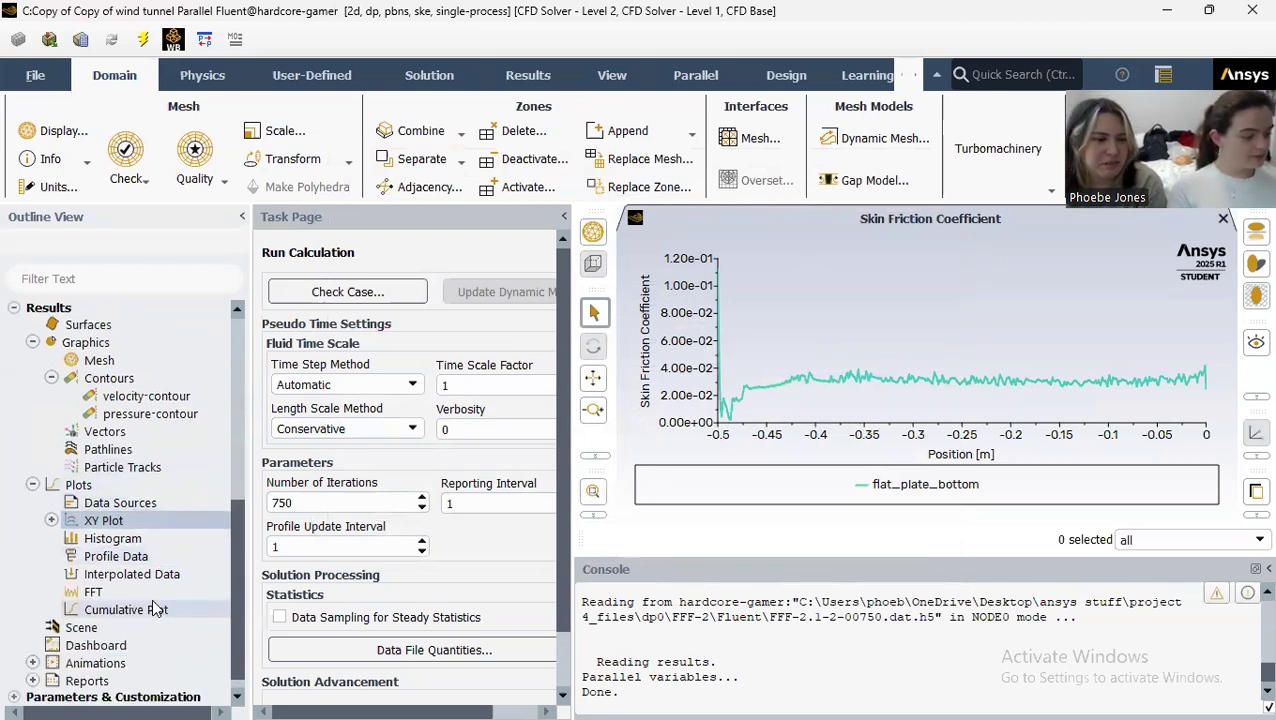
{"action": "scroll", "coordinate": [152, 600], "scroll_direction": "up", "scroll_amount": 1}
{"action": "scroll", "coordinate": [152, 594], "scroll_direction": "up", "scroll_amount": 1}
{"action": "left_click", "coordinate": [51, 485]}
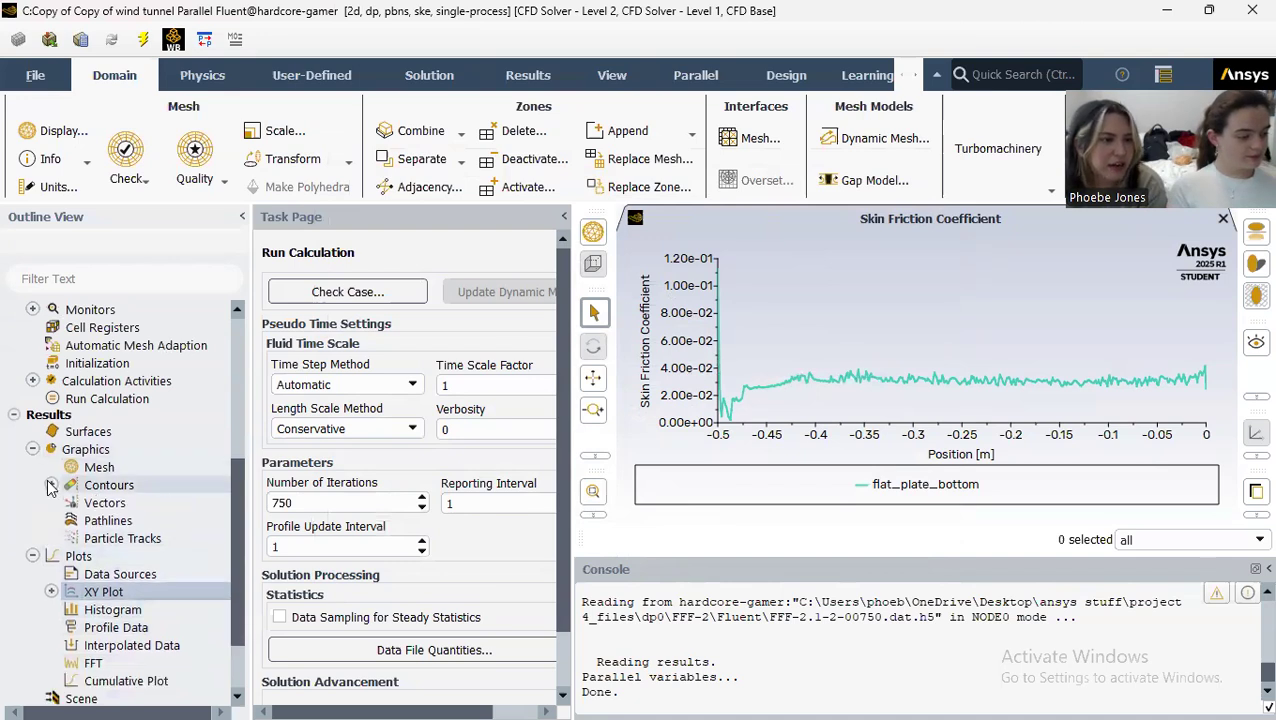
{"action": "scroll", "coordinate": [55, 400], "scroll_direction": "up", "scroll_amount": 2}
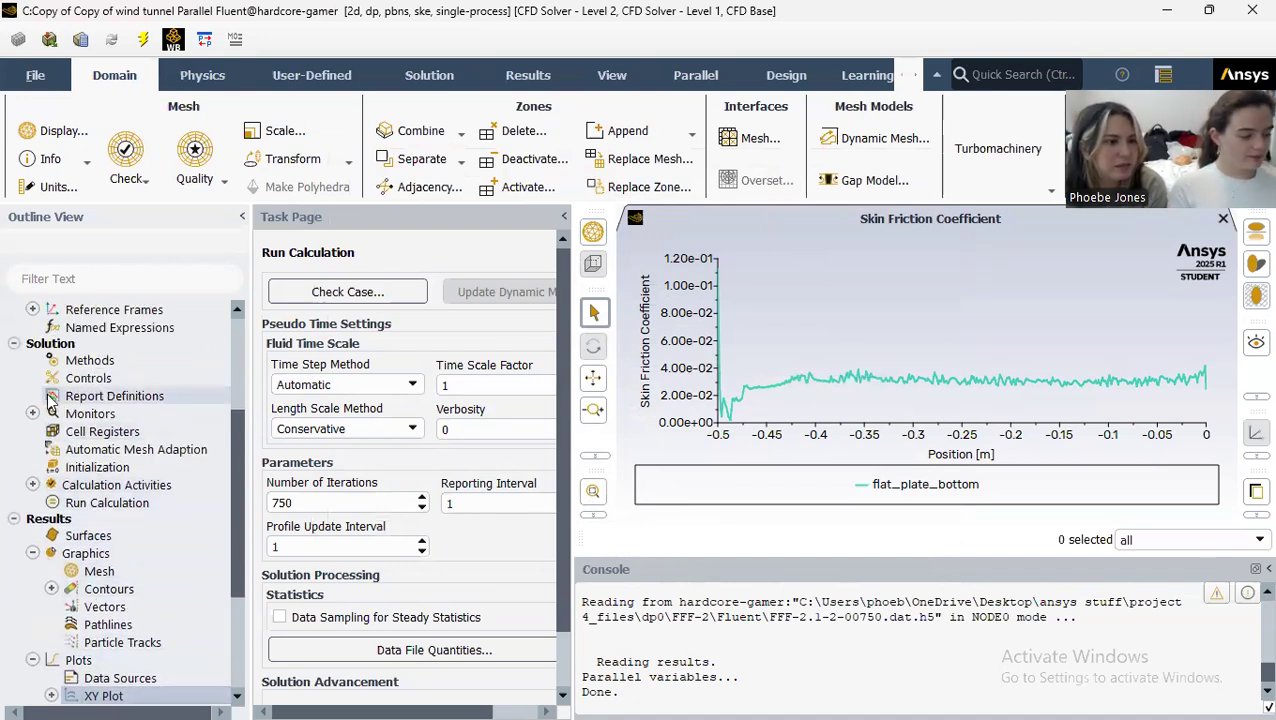
{"action": "double_click", "coordinate": [110, 397]}
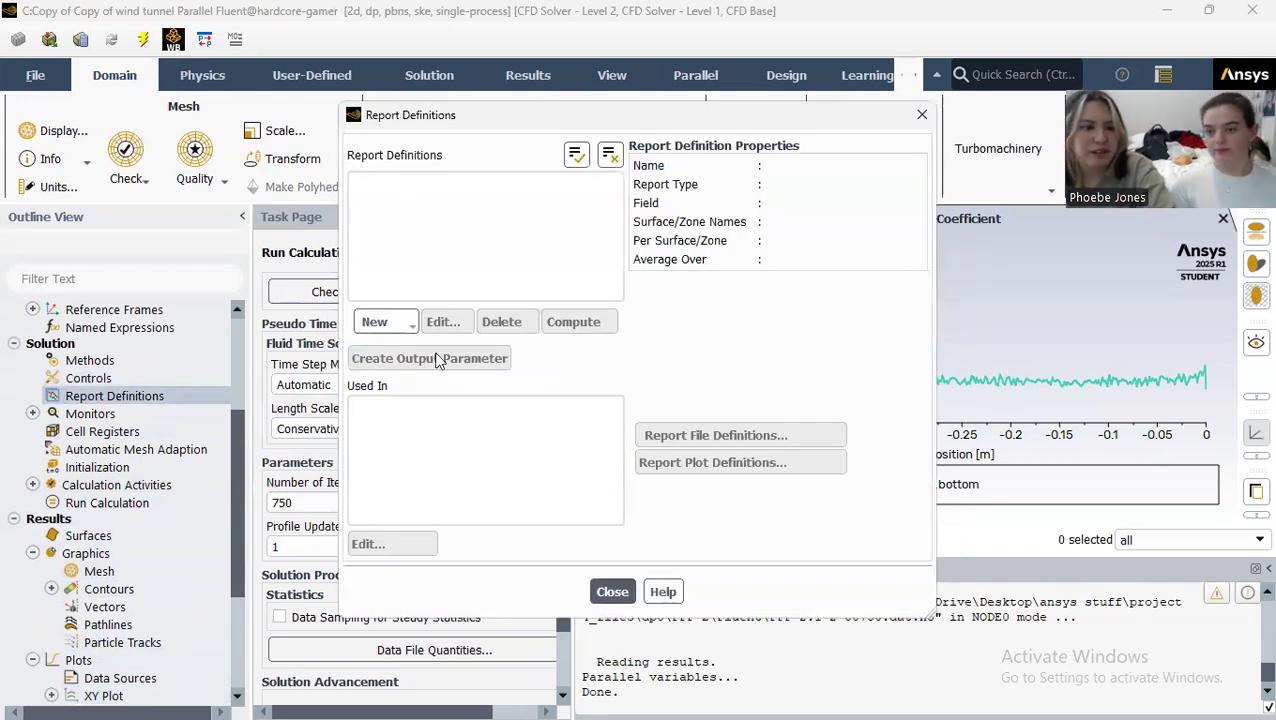
{"action": "scroll", "coordinate": [108, 400], "scroll_direction": "up", "scroll_amount": 1}
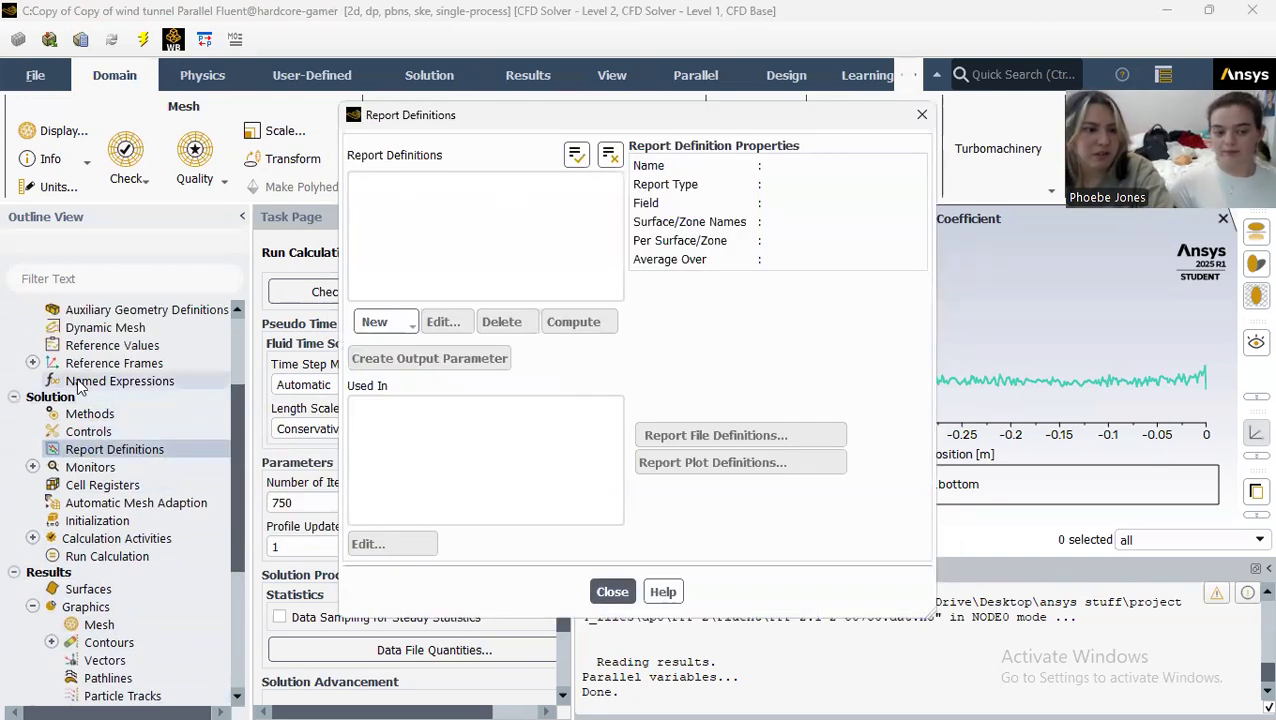
{"action": "left_click", "coordinate": [405, 330]}
{"action": "mouse_move", "coordinate": [420, 388]}
{"action": "left_click", "coordinate": [498, 386]}
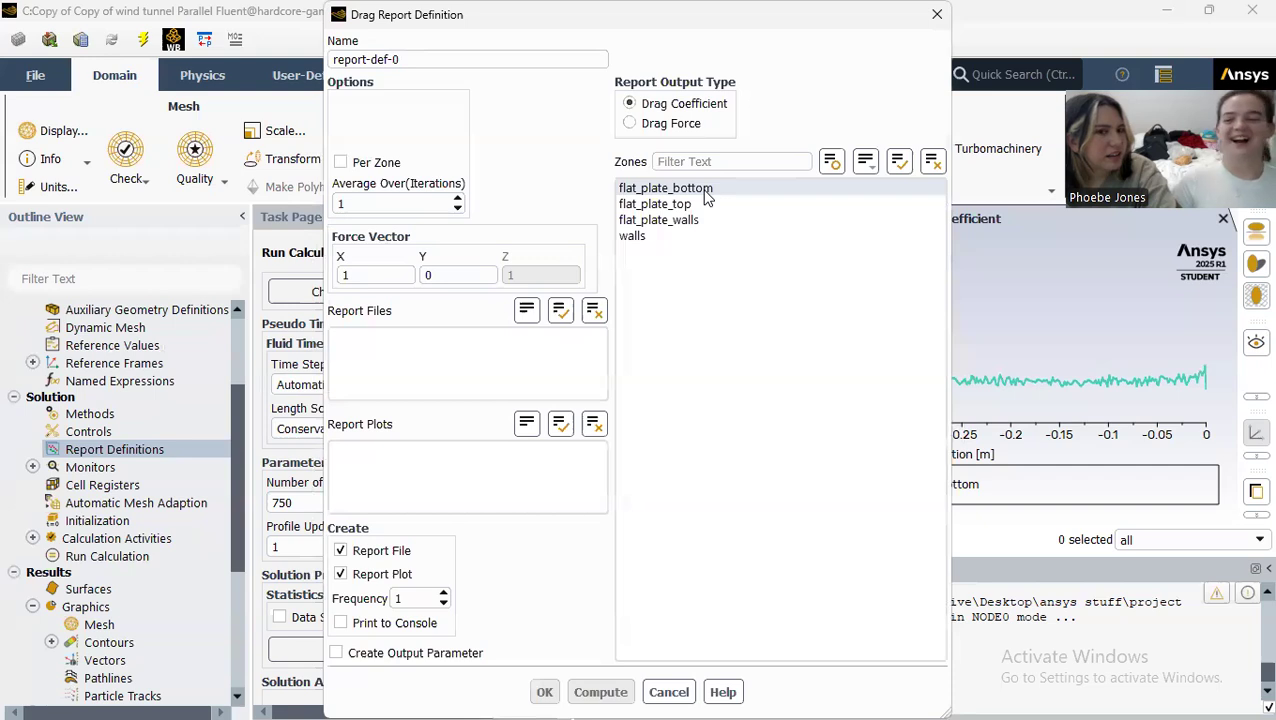
Step: Compute the drag coefficient on flat_plate_bottom, then discard the drag report and close the report definitions
{"action": "left_click", "coordinate": [705, 193]}
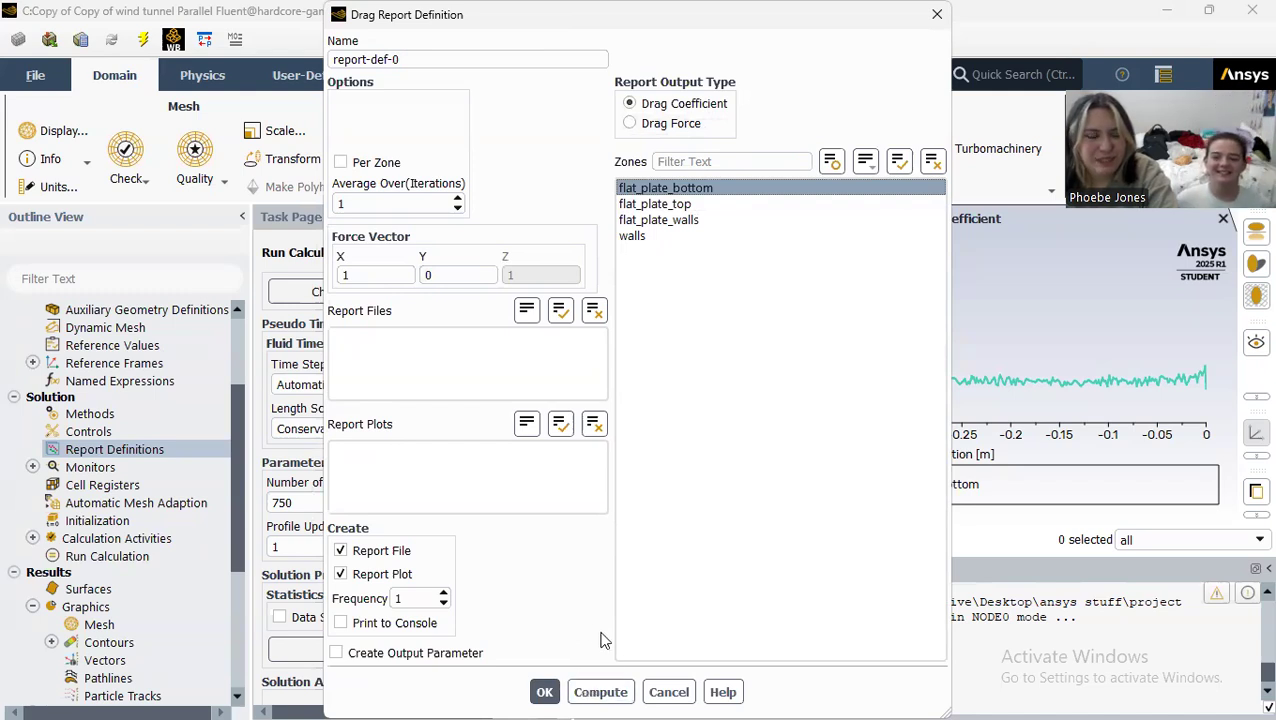
{"action": "left_click", "coordinate": [610, 690]}
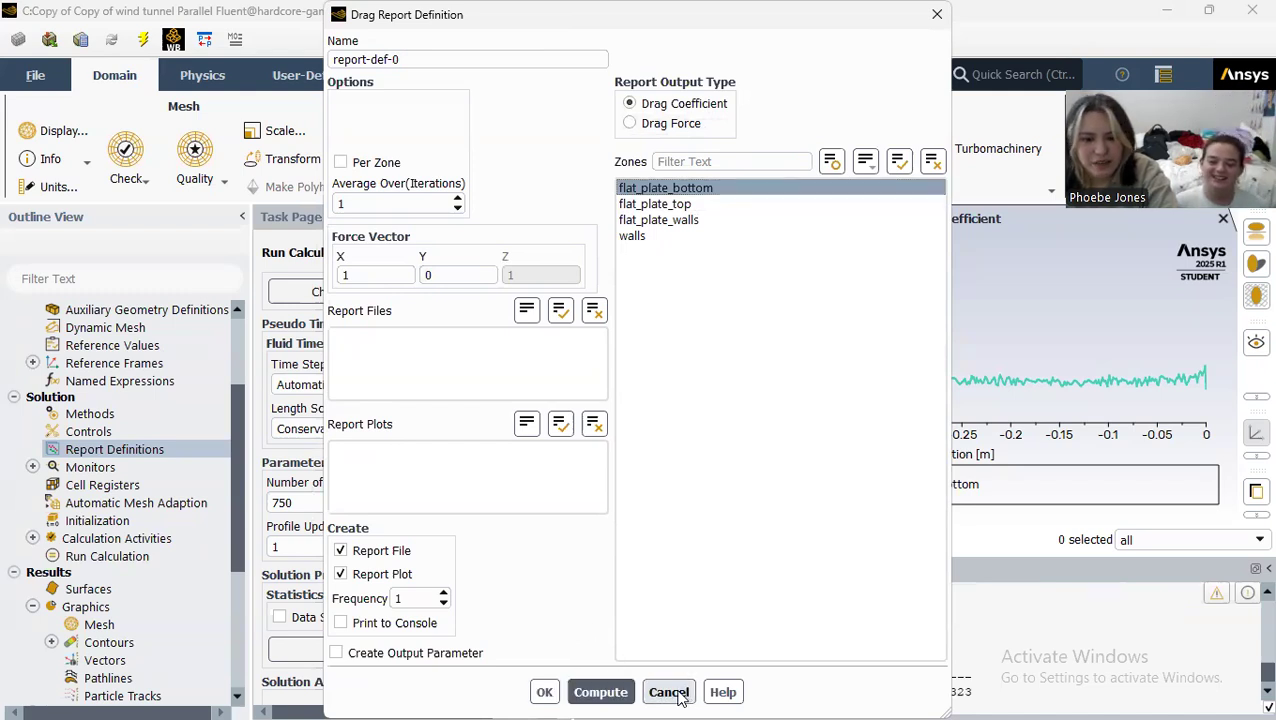
{"action": "left_click", "coordinate": [667, 692]}
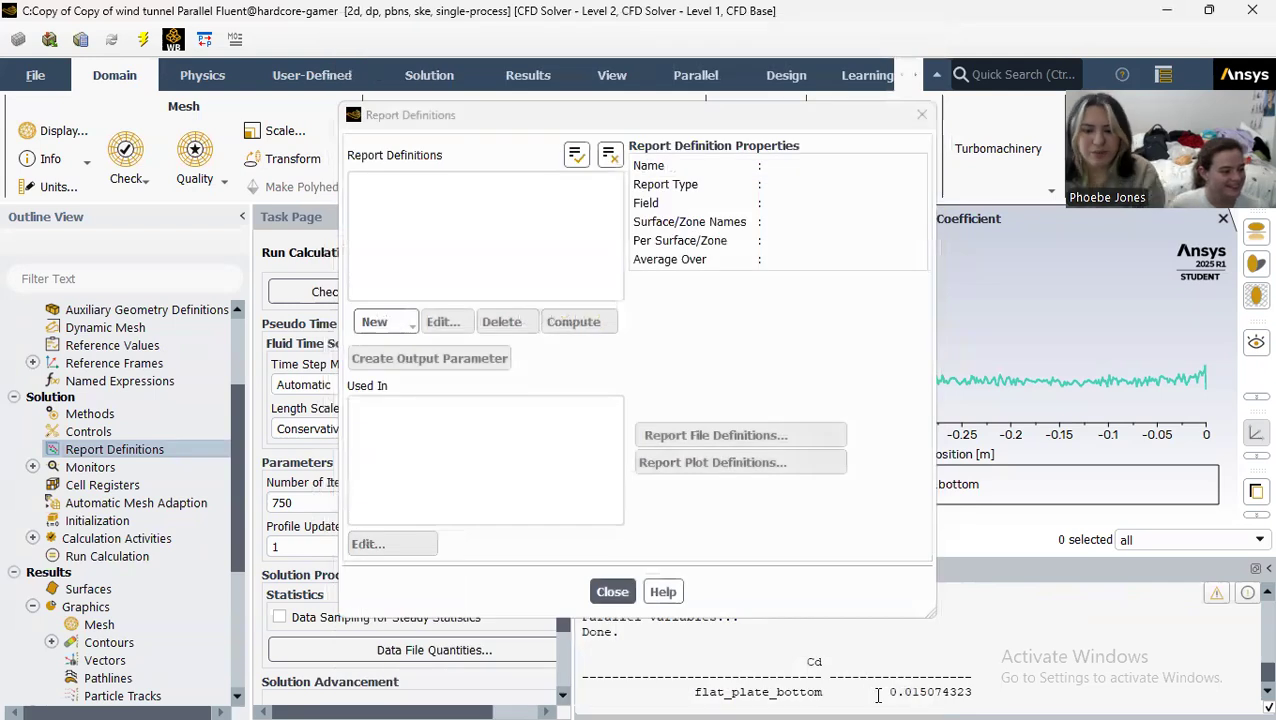
{"action": "left_click_drag", "start_coordinate": [884, 693], "coordinate": [972, 678]}
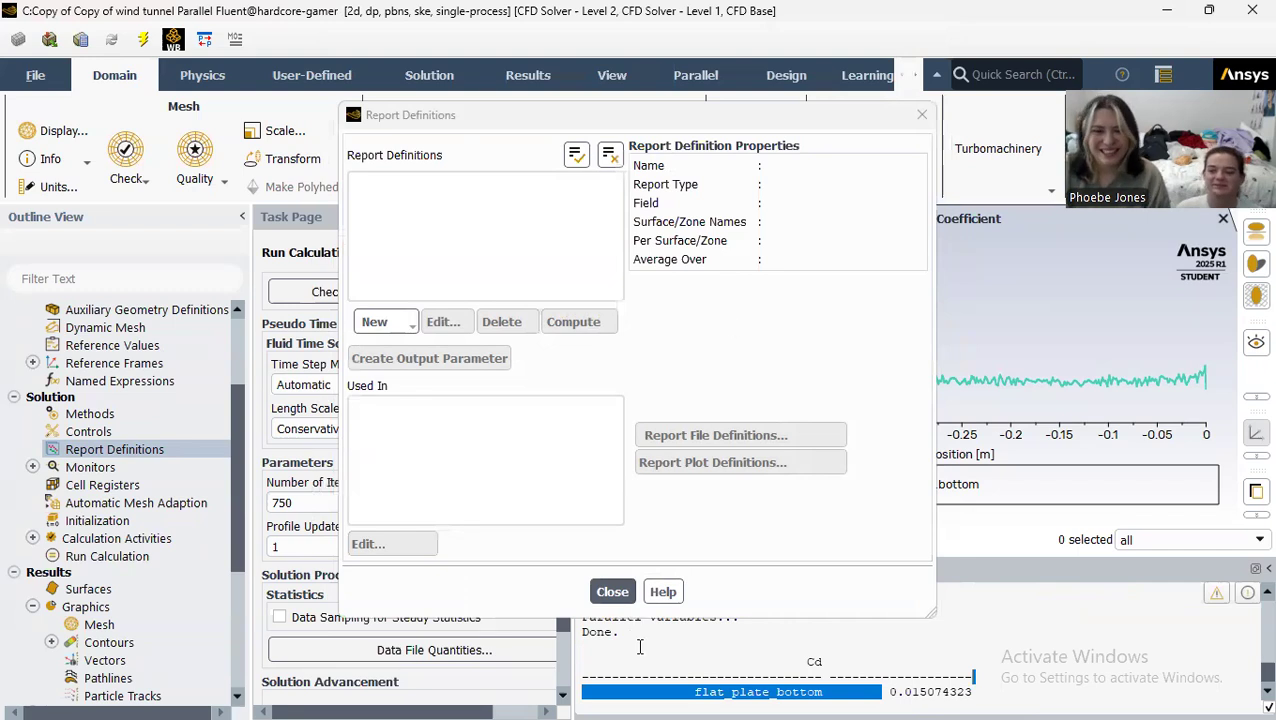
{"action": "left_click", "coordinate": [612, 591]}
{"action": "left_click", "coordinate": [629, 598]}
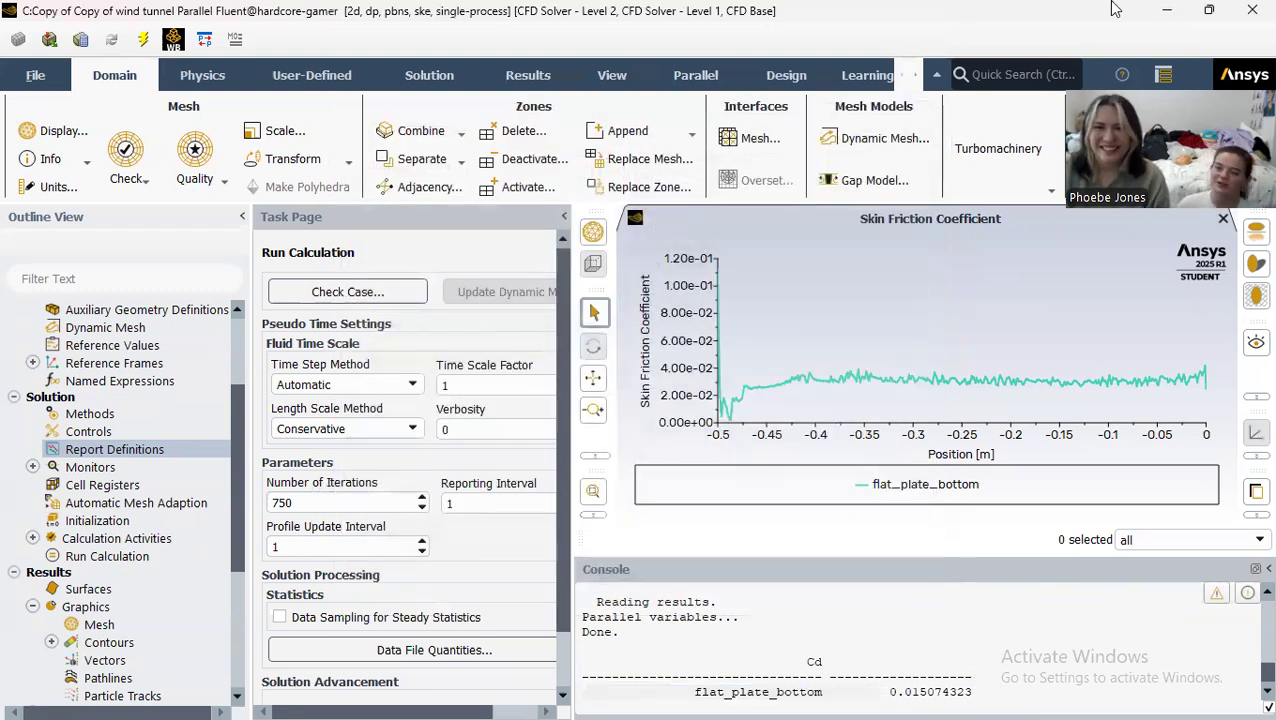